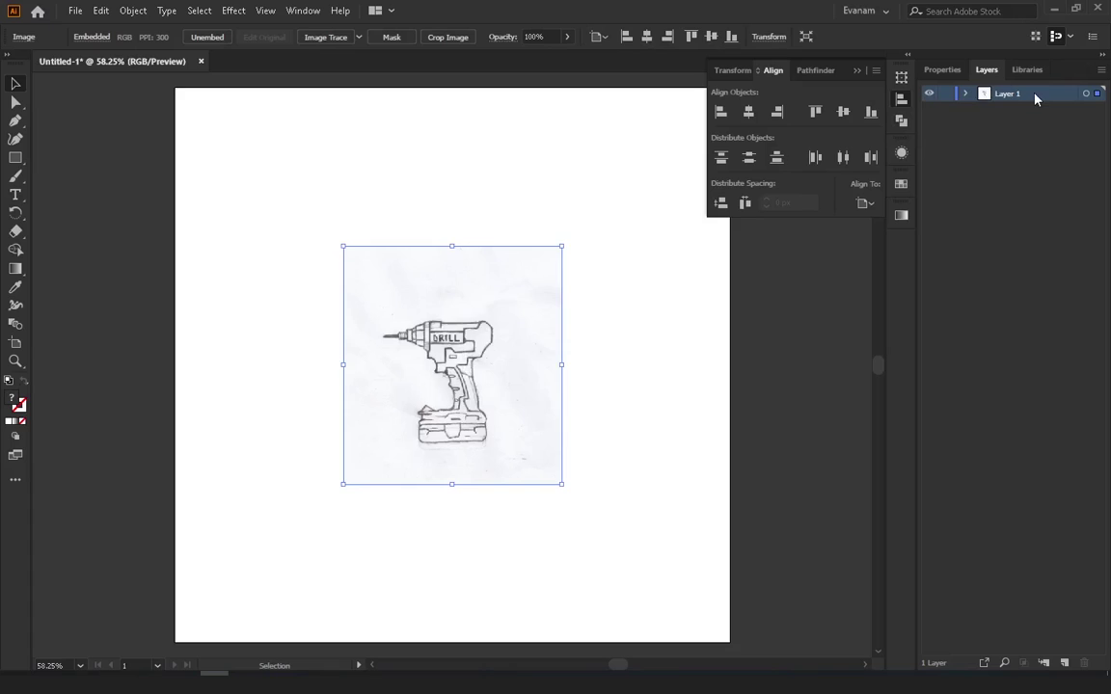
Open the Layer Options for Layer 1, the layer that holds the drill sketch
{"action": "double_click", "coordinate": [1034, 97]}
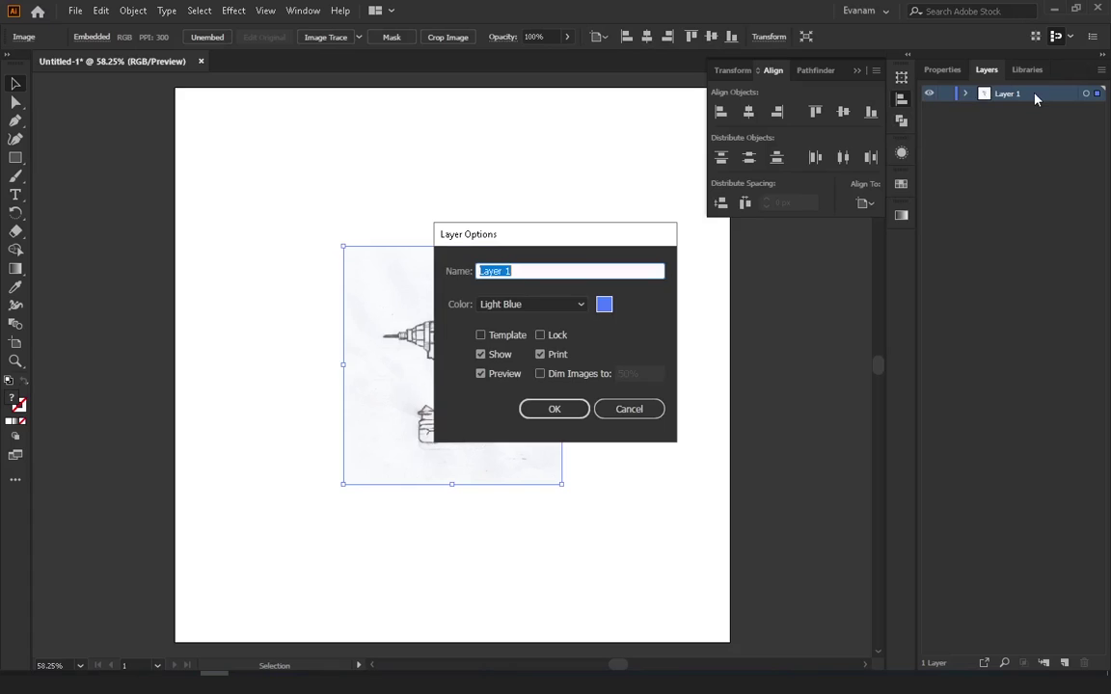
Scale up the drill sketch, then rename Layer 1 to Temp and make it a template
{"action": "left_click", "coordinate": [634, 408]}
{"action": "left_click_drag", "start_coordinate": [559, 484], "coordinate": [614, 541]}
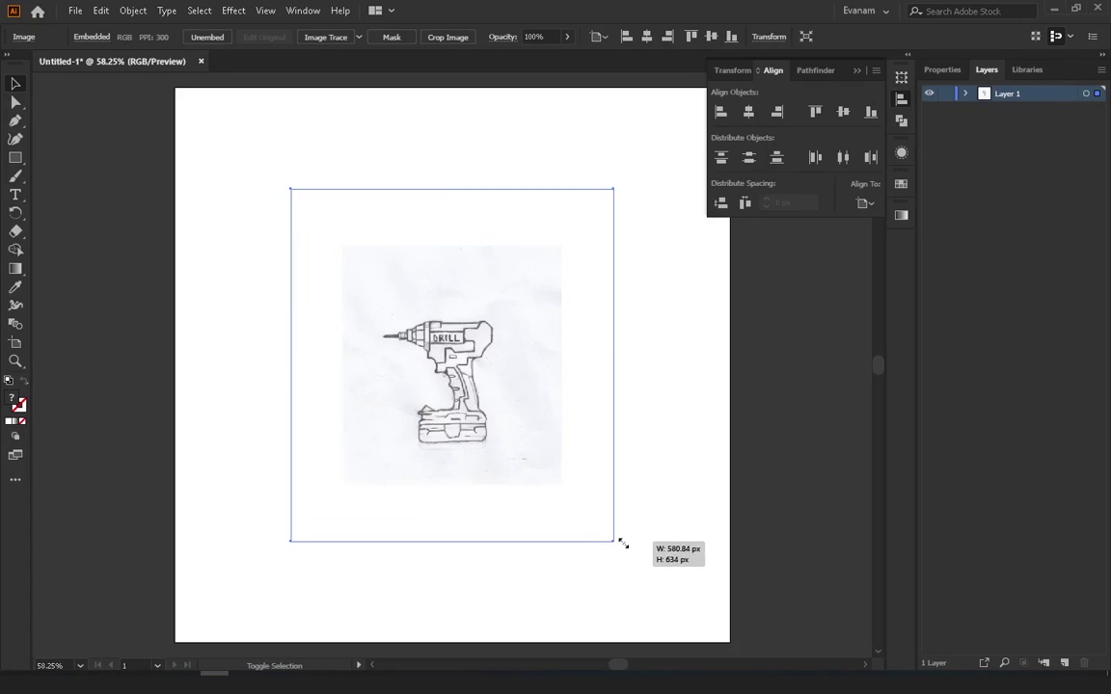
{"action": "double_click", "coordinate": [1040, 93]}
{"action": "type", "text": "Temp"}
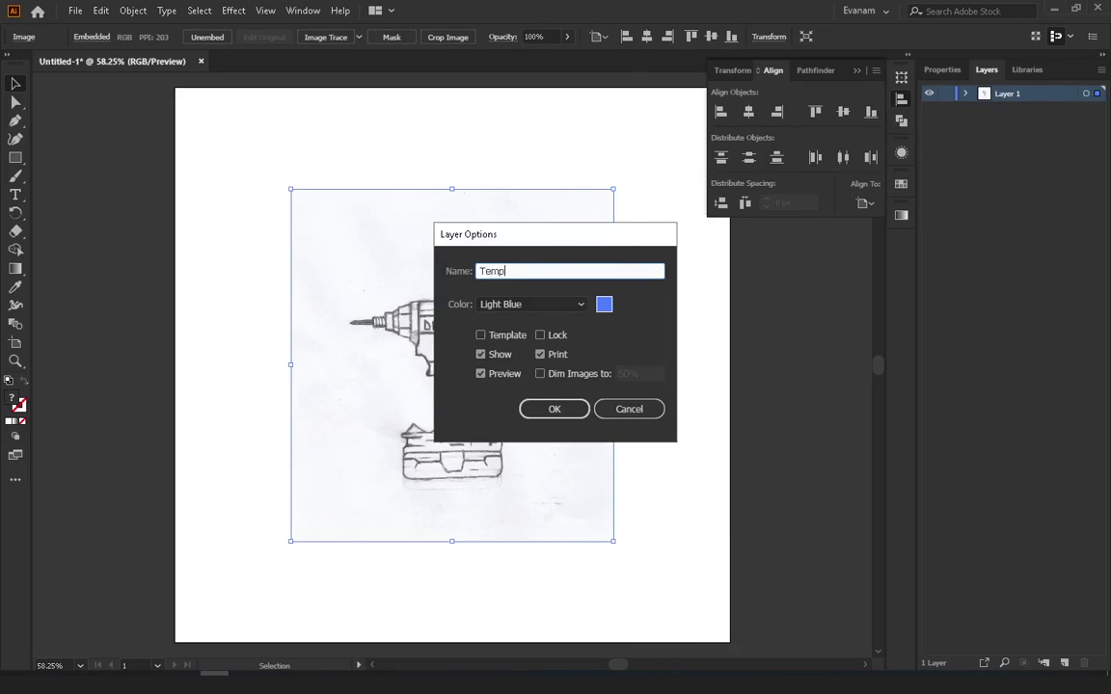
{"action": "left_click", "coordinate": [481, 334]}
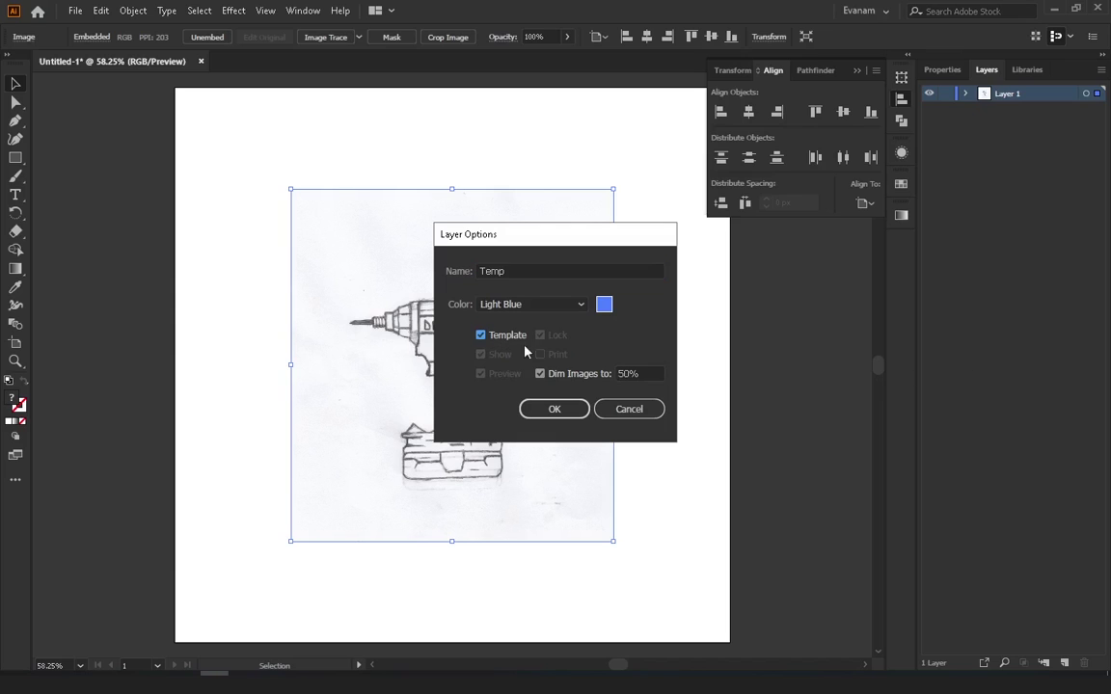
{"action": "left_click", "coordinate": [555, 409]}
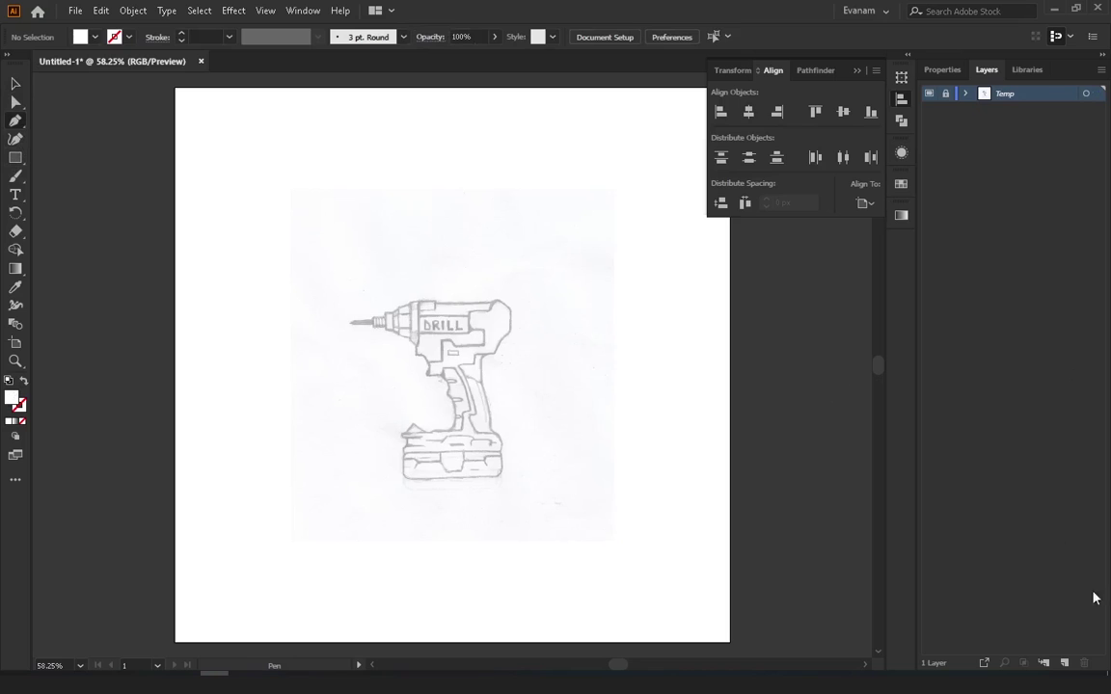
Add a new layer above Temp and name it Outline
{"action": "left_click", "coordinate": [1065, 663]}
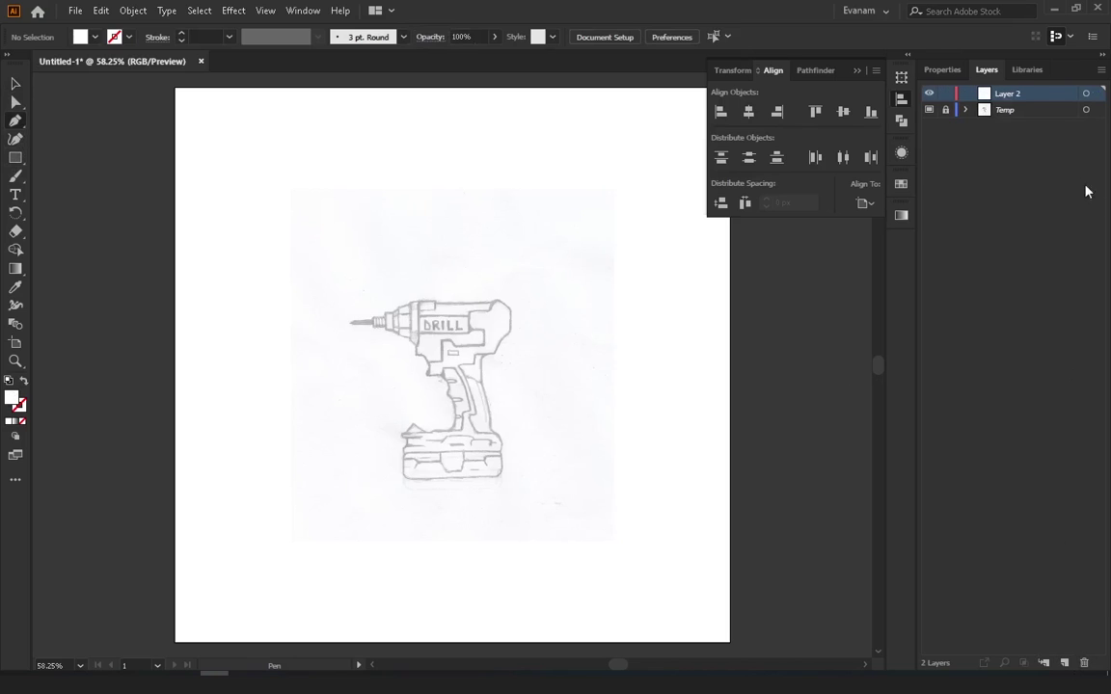
{"action": "double_click", "coordinate": [1010, 93]}
{"action": "type", "text": "Outline"}
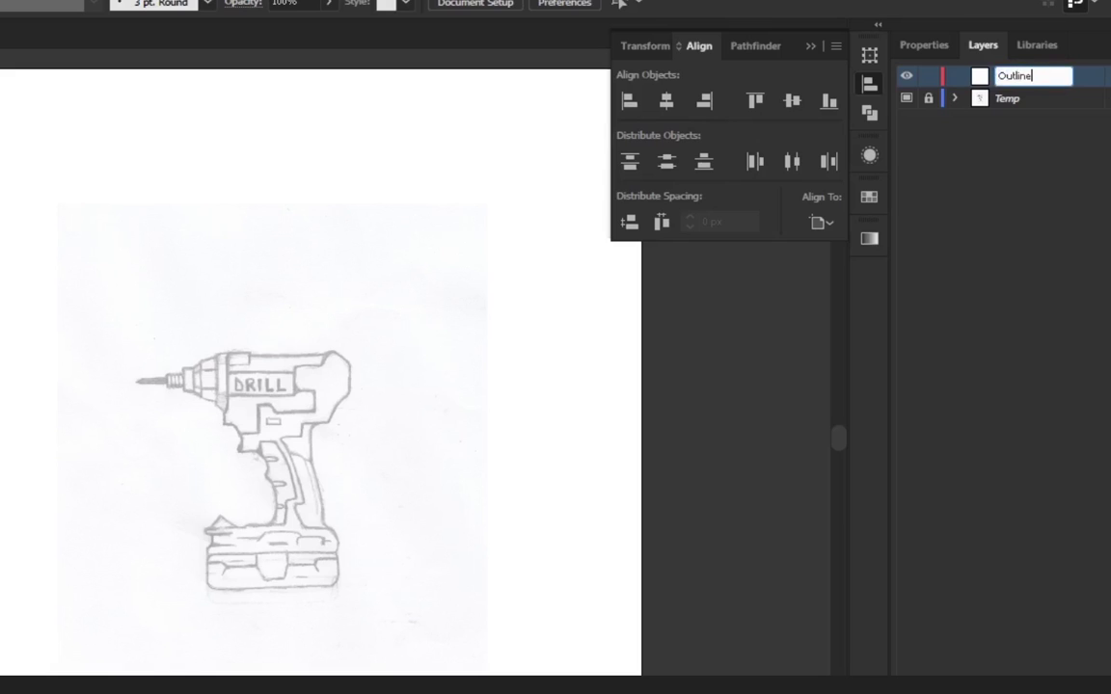
{"action": "key", "text": "Return"}
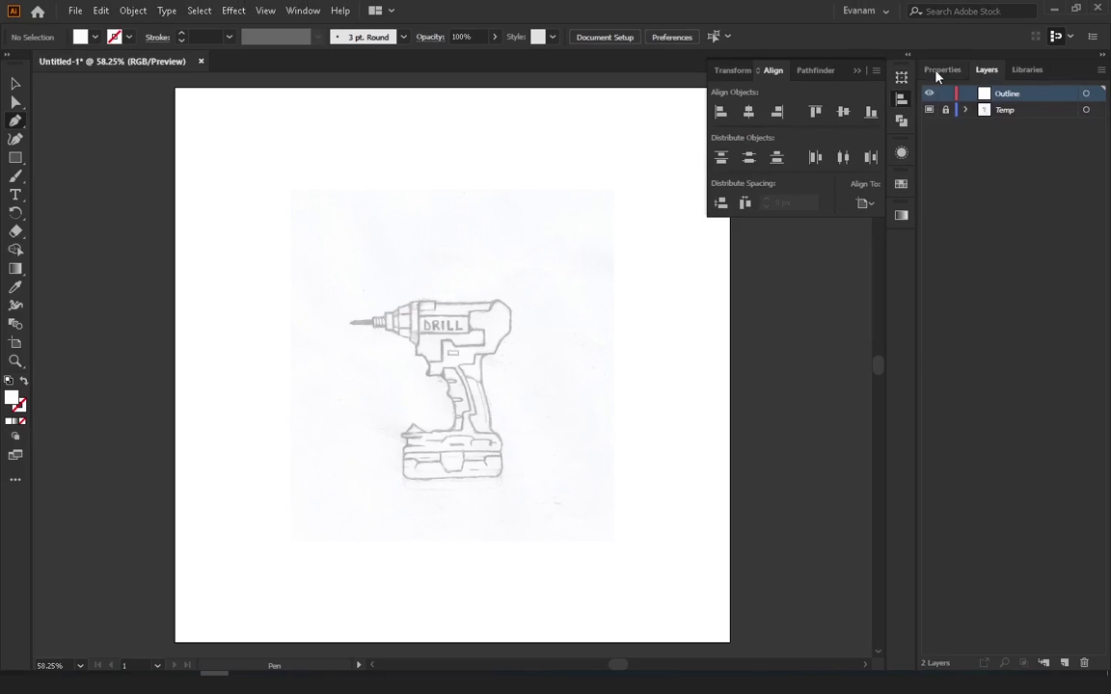
In the Properties panel, set the fill to None and the stroke to black
{"action": "left_click", "coordinate": [937, 72]}
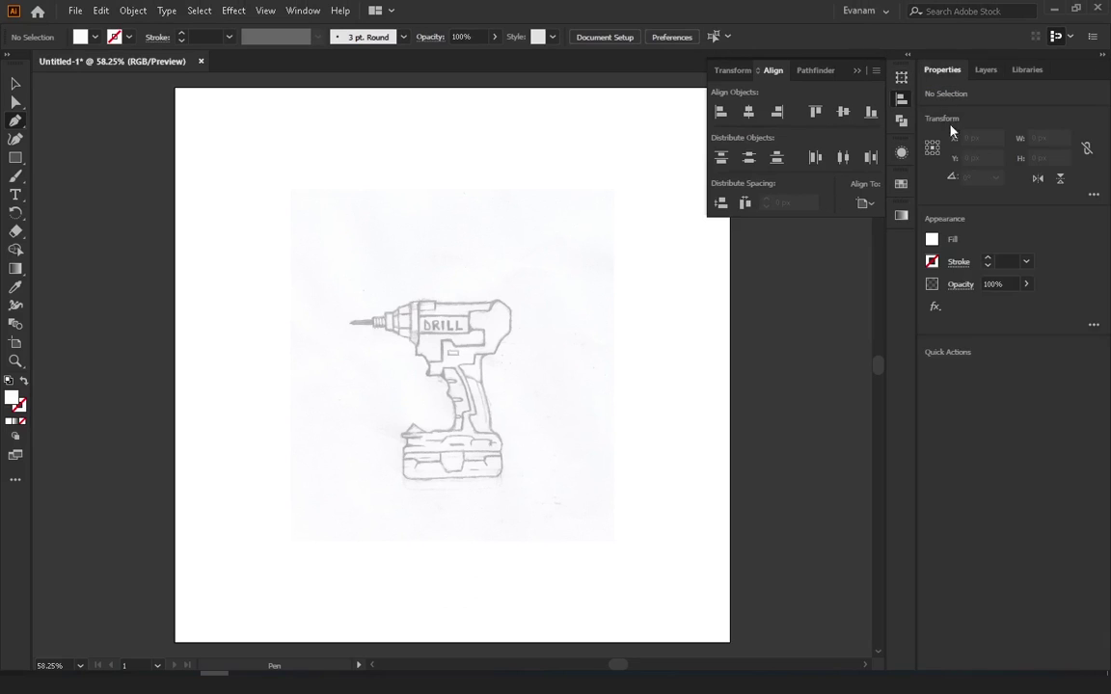
{"action": "left_click", "coordinate": [931, 240]}
{"action": "left_click", "coordinate": [764, 295]}
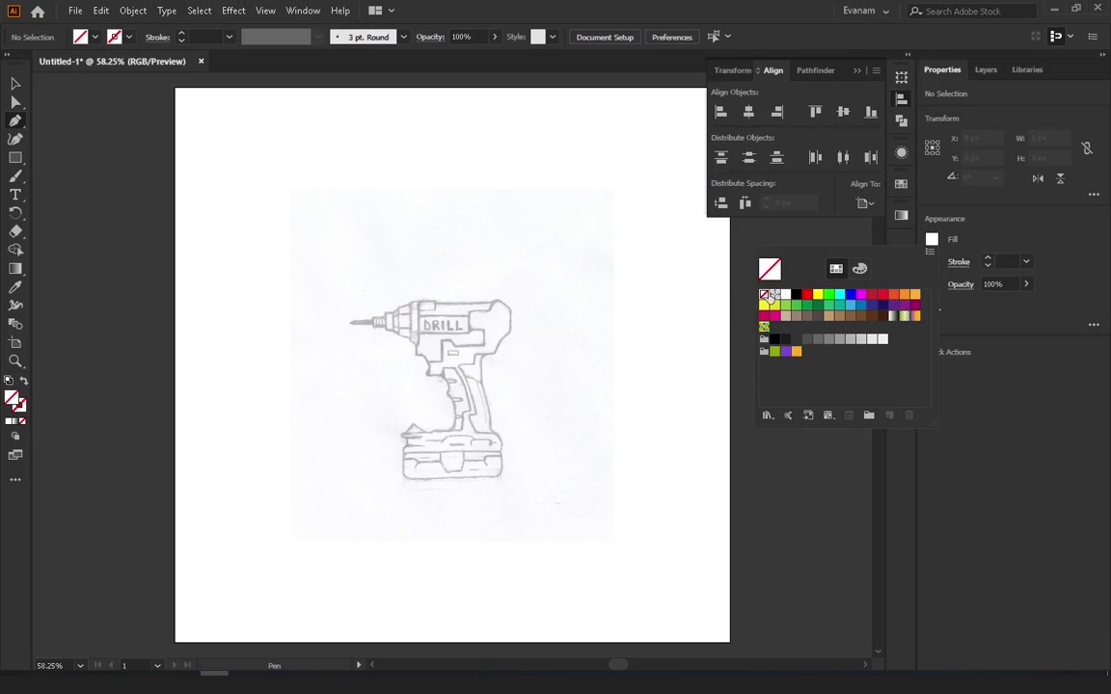
{"action": "left_click", "coordinate": [931, 262]}
{"action": "left_click", "coordinate": [932, 262]}
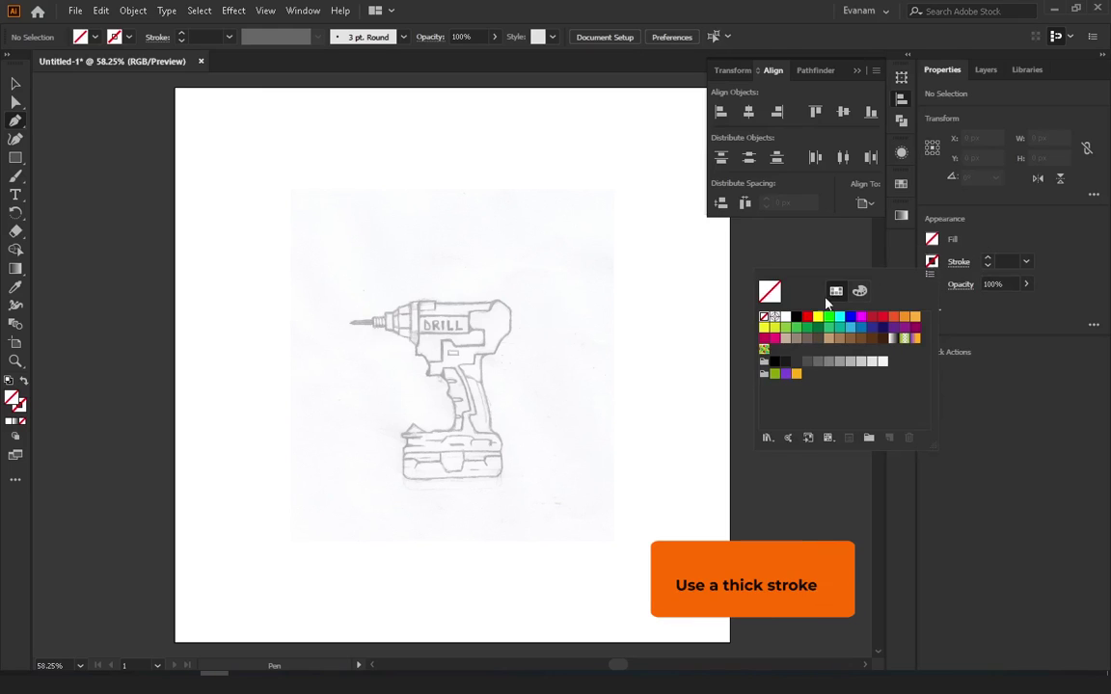
{"action": "left_click", "coordinate": [796, 319]}
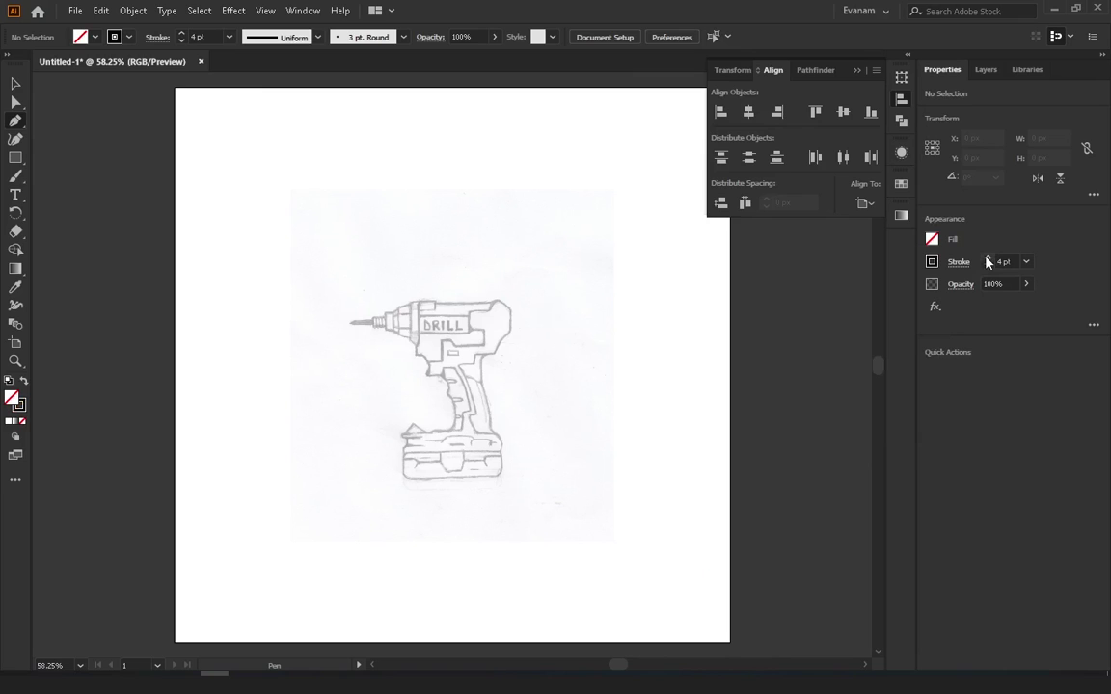
Zoom in on the handle and trace a curved stroke down its upper back edge
{"action": "left_click", "coordinate": [432, 376]}
{"action": "left_click", "coordinate": [434, 385]}
{"action": "left_click", "coordinate": [442, 368]}
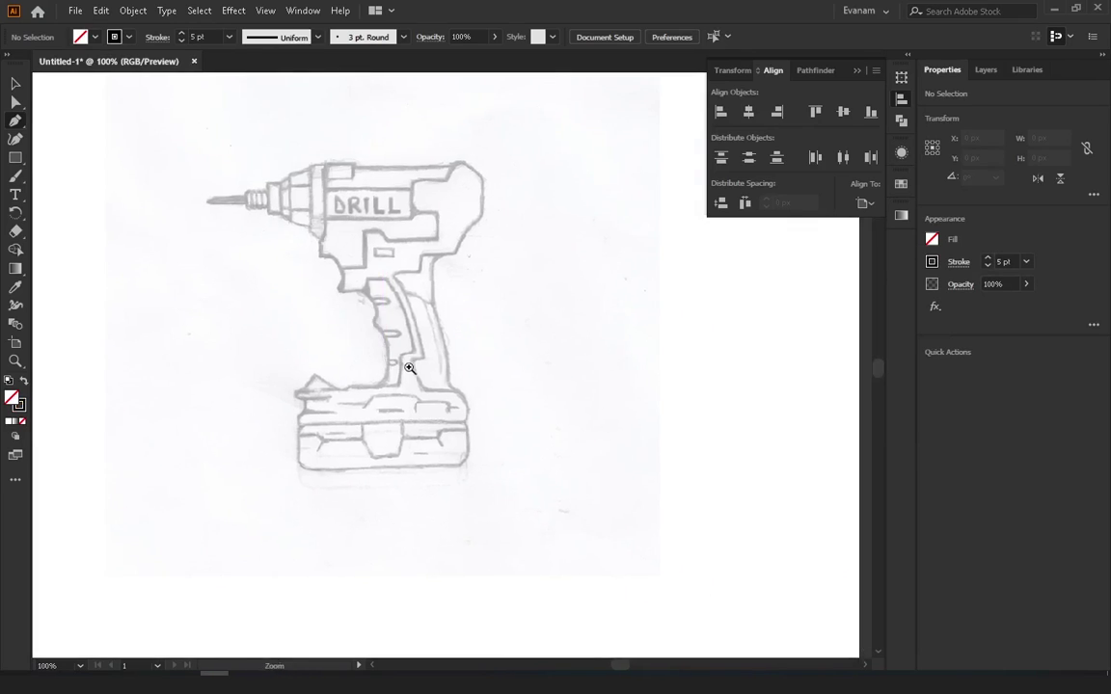
{"action": "mouse_move", "coordinate": [447, 444]}
{"action": "left_mouse_down"}
{"action": "mouse_move", "coordinate": [395, 363]}
{"action": "mouse_move", "coordinate": [308, 338]}
{"action": "left_mouse_up"}
{"action": "scroll", "coordinate": [406, 289], "scroll_direction": "up", "scroll_amount": 3}
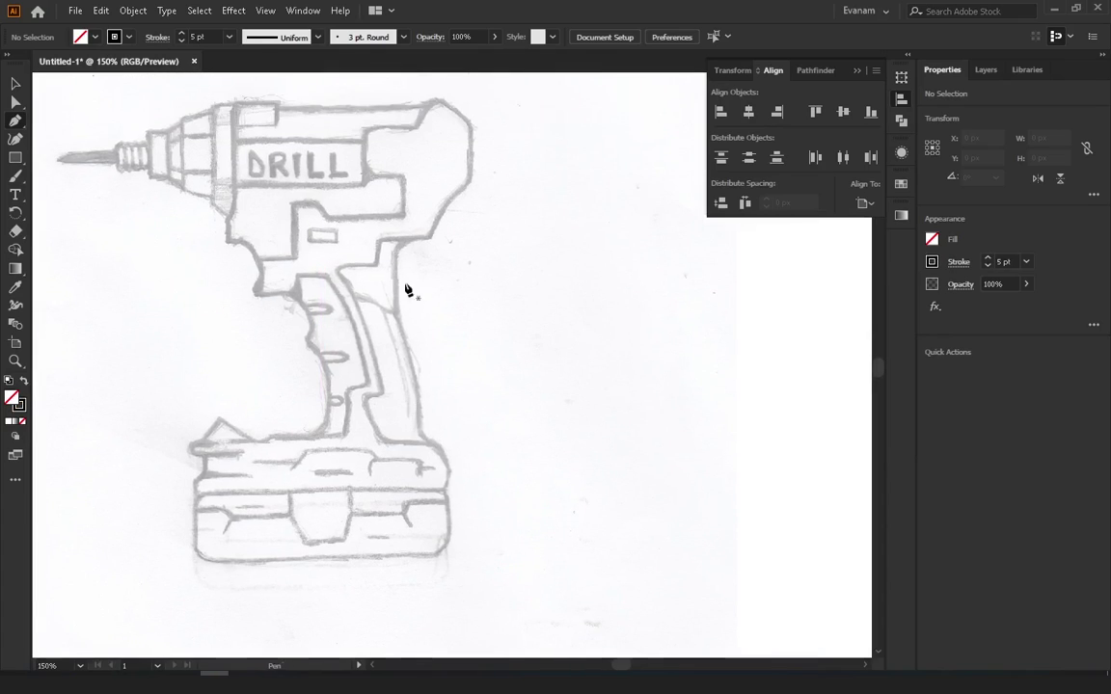
{"action": "left_click", "coordinate": [416, 235]}
{"action": "left_click_drag", "start_coordinate": [397, 278], "coordinate": [396, 299]}
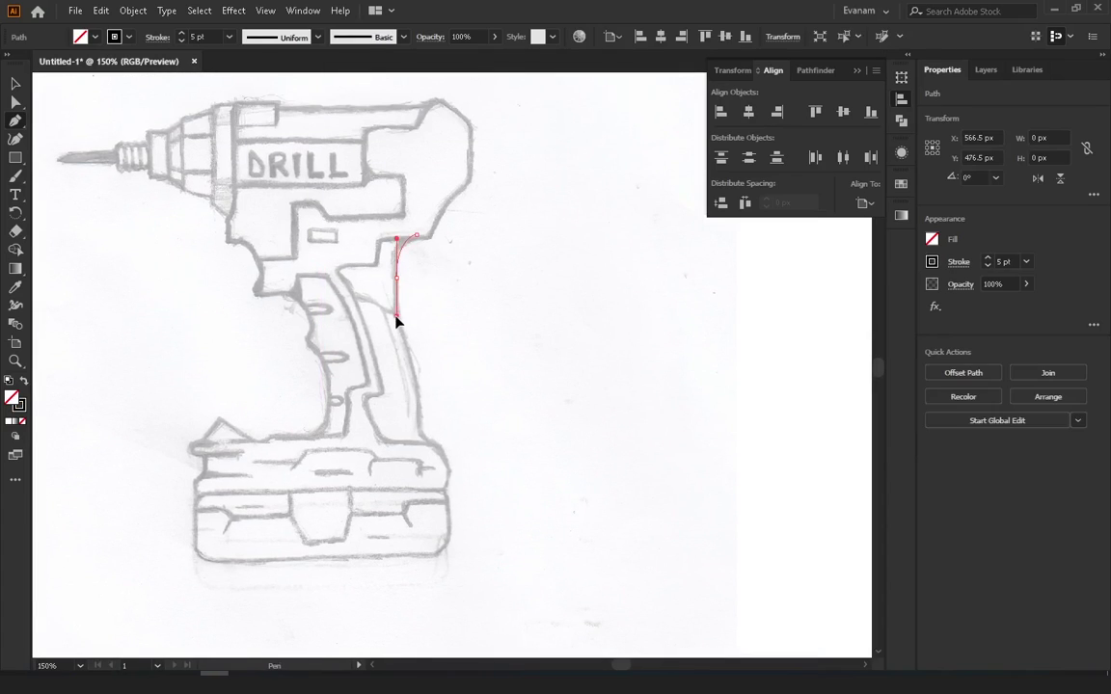
{"action": "left_click", "coordinate": [396, 318]}
{"action": "left_click", "coordinate": [959, 261]}
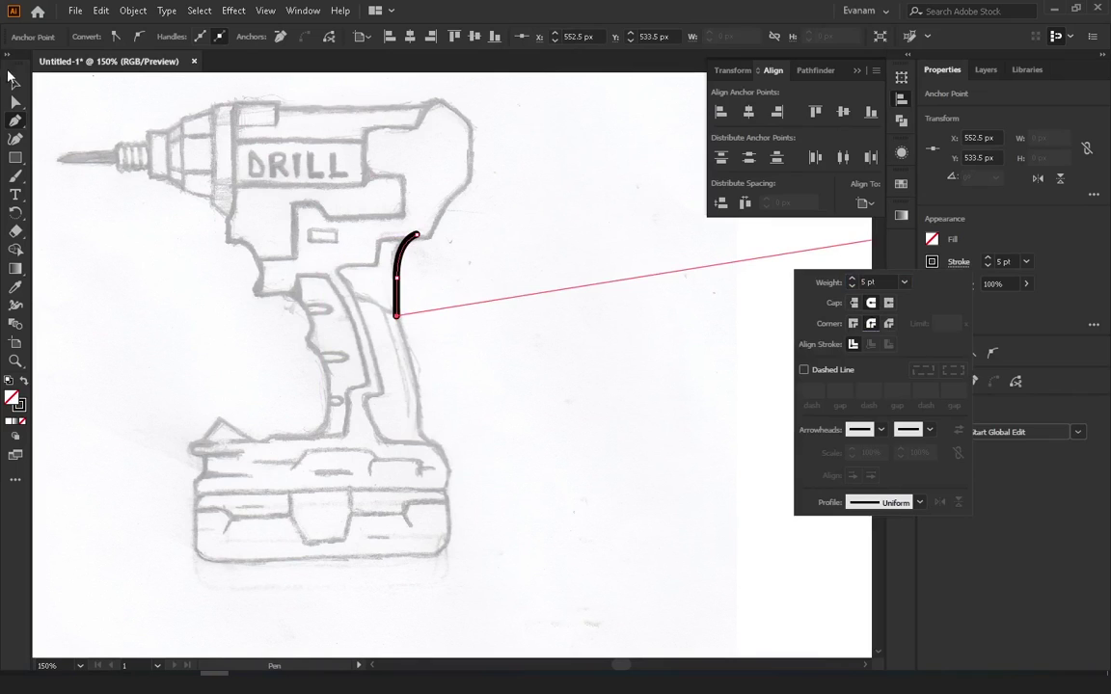
{"action": "key", "text": "Escape"}
Start a curved stroke down the back of the grip and turn off View > Snap to Pixel
{"action": "scroll", "coordinate": [613, 463], "scroll_direction": "up", "scroll_amount": 1}
{"action": "left_click", "coordinate": [295, 221]}
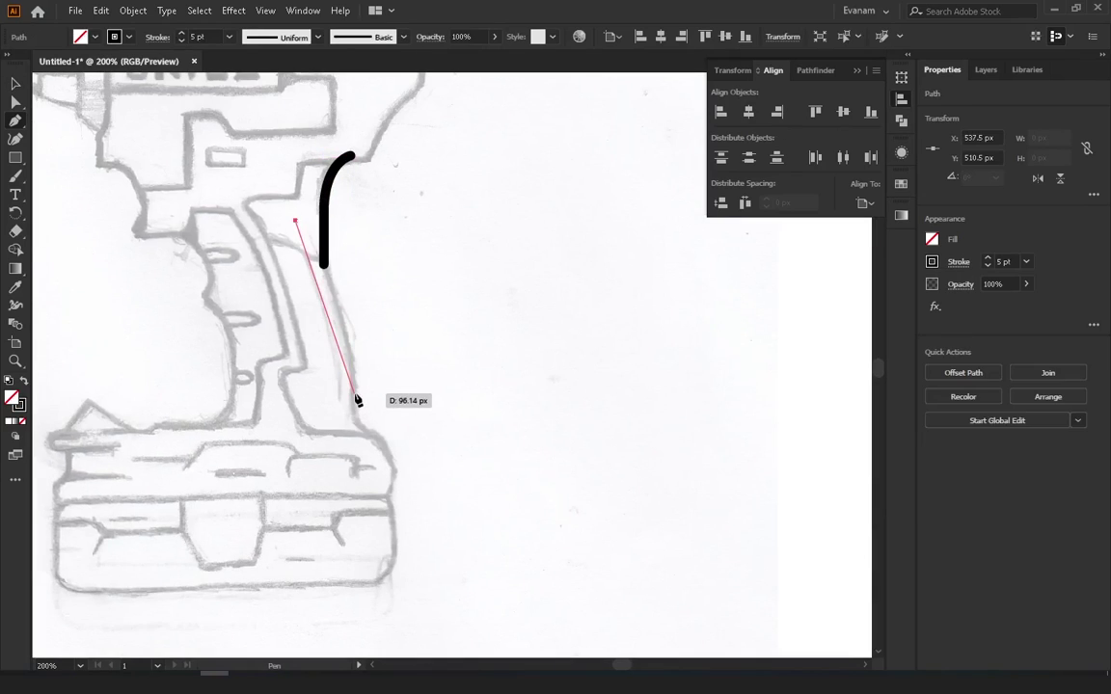
{"action": "left_click_drag", "start_coordinate": [355, 397], "coordinate": [366, 526]}
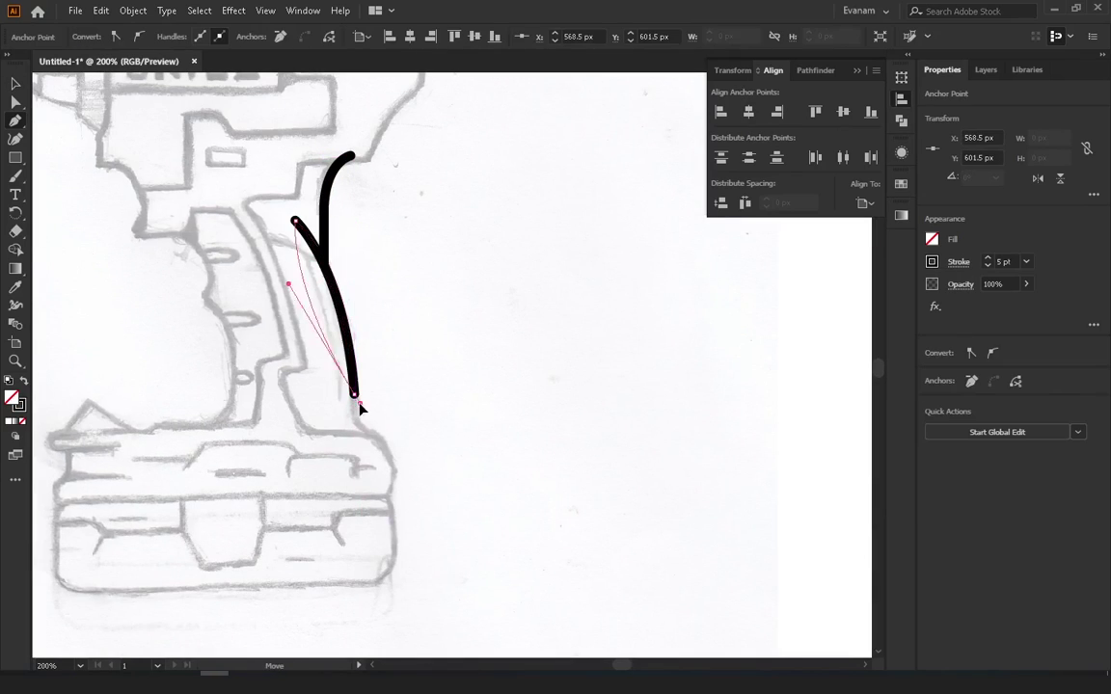
{"action": "left_click", "coordinate": [266, 10]}
{"action": "left_click", "coordinate": [278, 9]}
{"action": "left_click", "coordinate": [278, 8]}
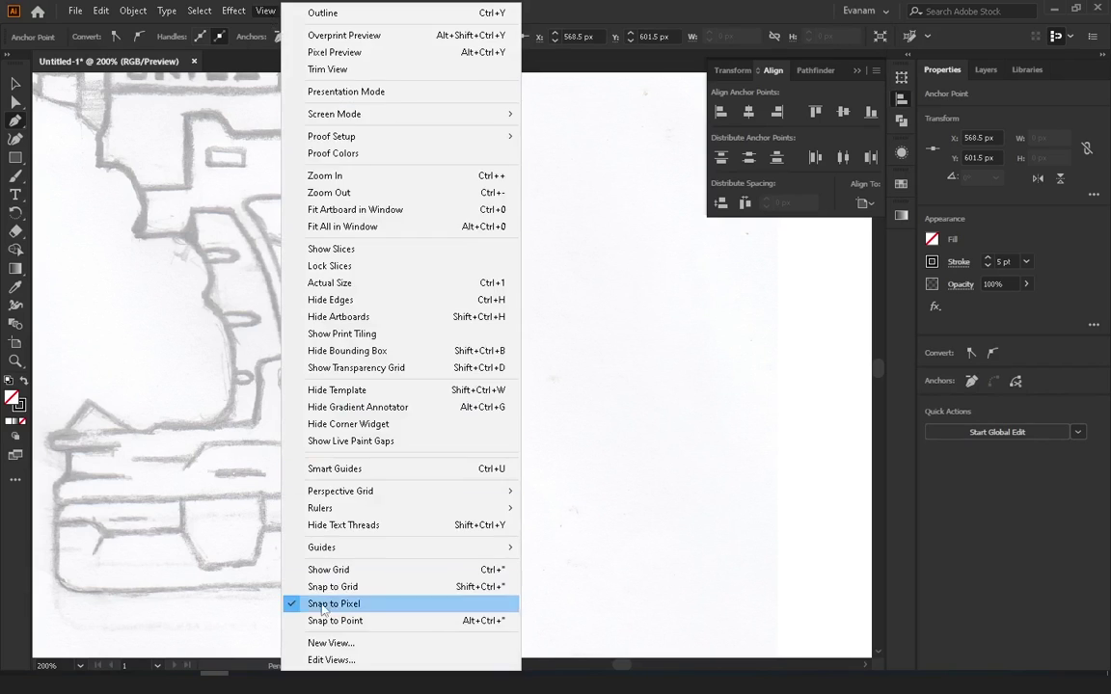
{"action": "left_click", "coordinate": [323, 604]}
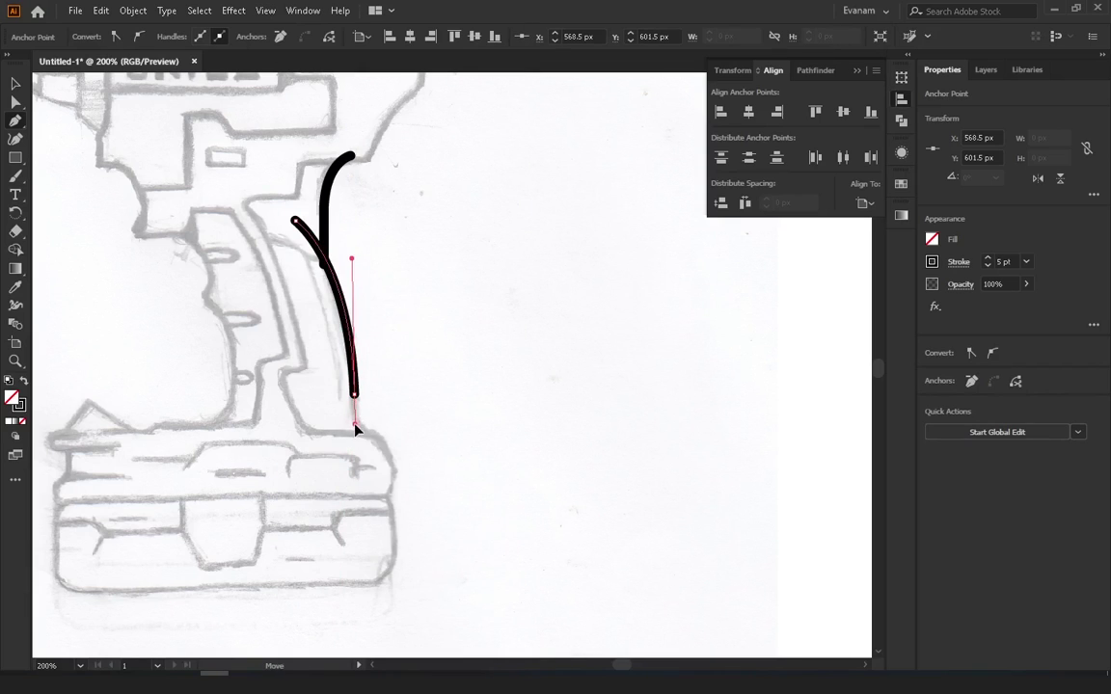
Extend the grip curve toward the battery, undo a stray point, then deselect and zoom out
{"action": "left_click", "coordinate": [354, 396]}
{"action": "left_click_drag", "start_coordinate": [391, 480], "coordinate": [392, 495]}
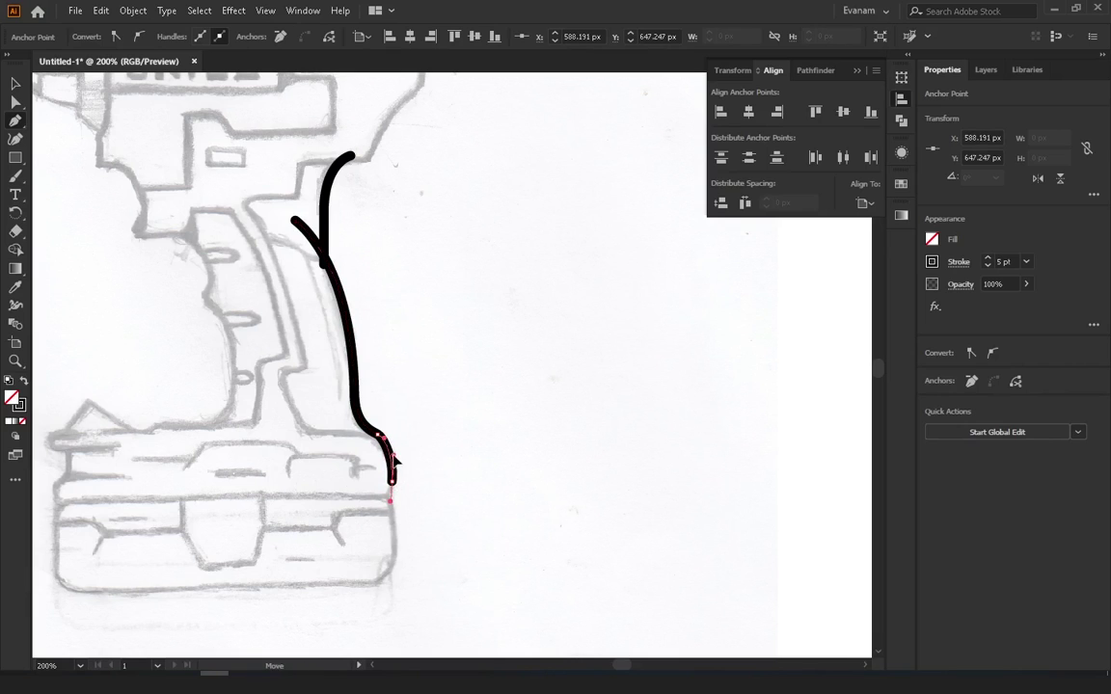
{"action": "scroll", "coordinate": [425, 458], "scroll_direction": "up", "scroll_amount": 1}
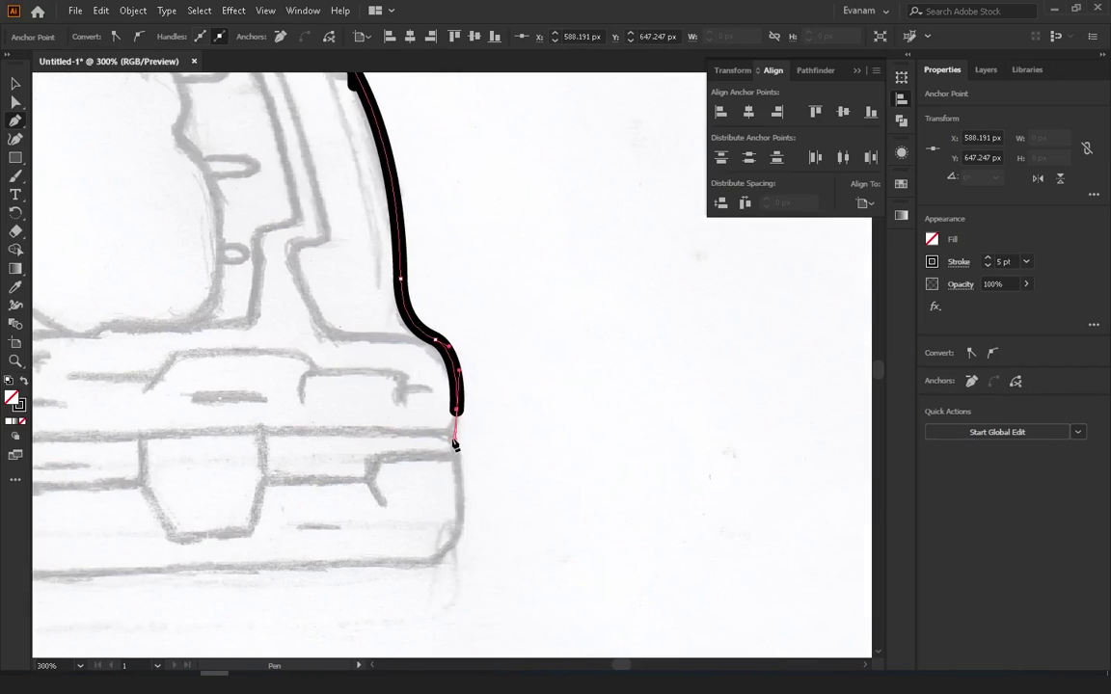
{"action": "left_click", "coordinate": [450, 439]}
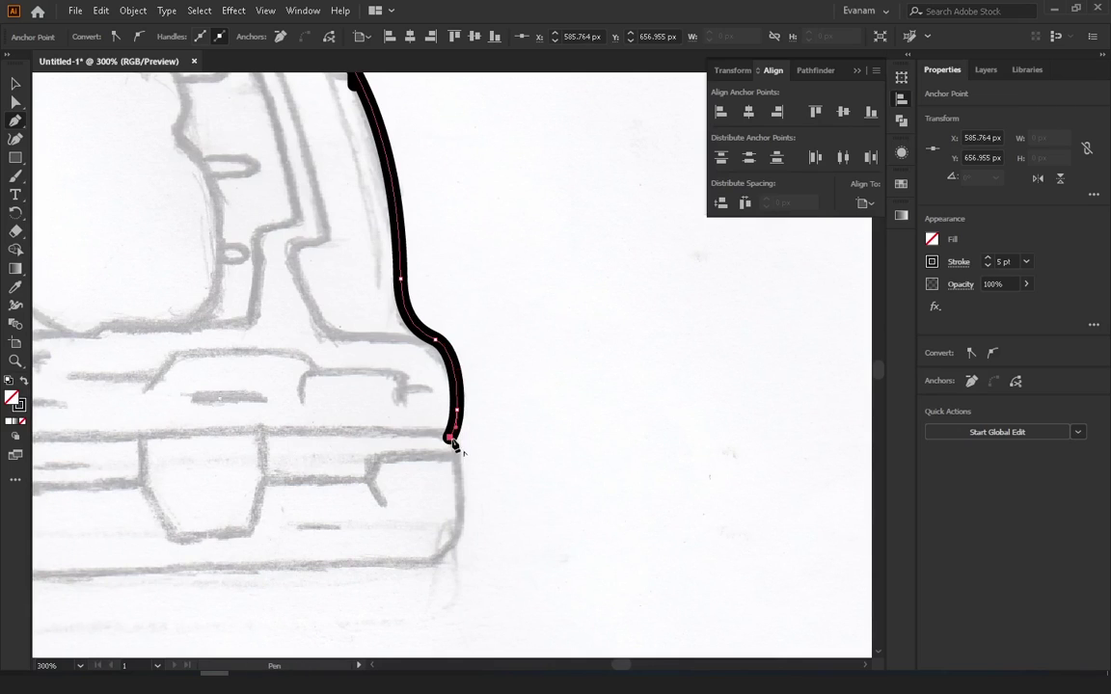
{"action": "scroll", "coordinate": [455, 446], "scroll_direction": "down", "scroll_amount": 2}
{"action": "key", "text": "ctrl+z"}
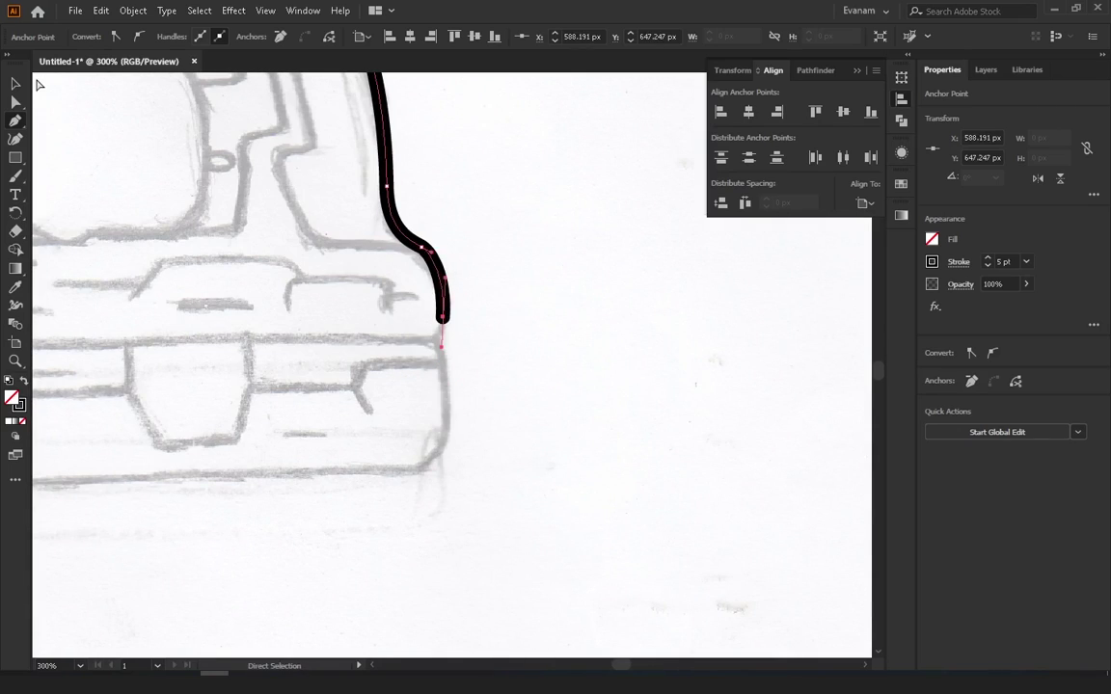
{"action": "key", "text": "v"}
{"action": "left_click_drag", "start_coordinate": [298, 74], "coordinate": [421, 247]}
{"action": "key", "text": "ctrl+minus"}
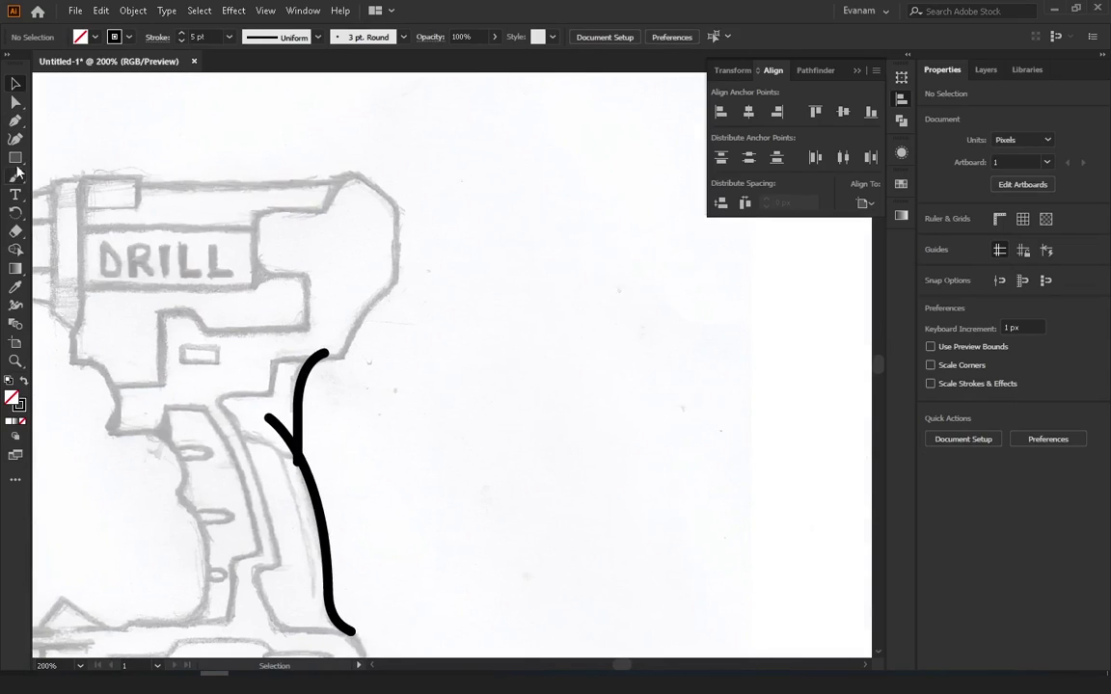
Draw a straight line along the drill's top and curve it down the back corner
{"action": "left_click", "coordinate": [260, 212]}
{"action": "left_click", "coordinate": [493, 213]}
{"action": "left_click", "coordinate": [224, 128], "text": "ctrl"}
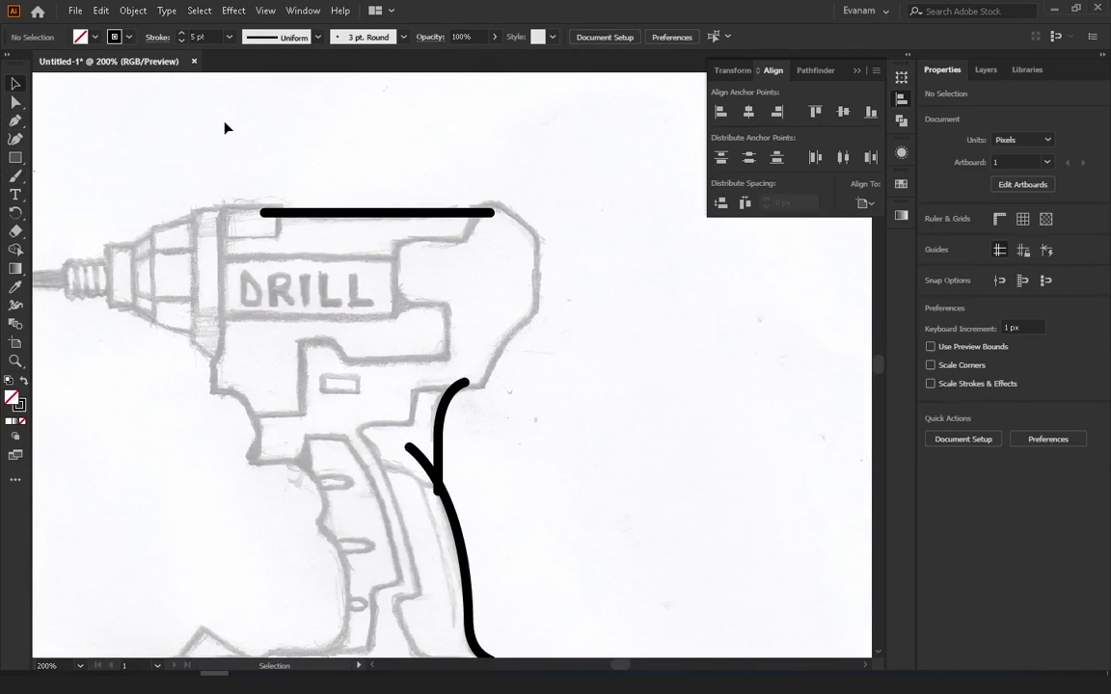
{"action": "key", "text": "p"}
{"action": "left_click_drag", "start_coordinate": [470, 245], "coordinate": [377, 240]}
{"action": "left_click", "coordinate": [391, 226]}
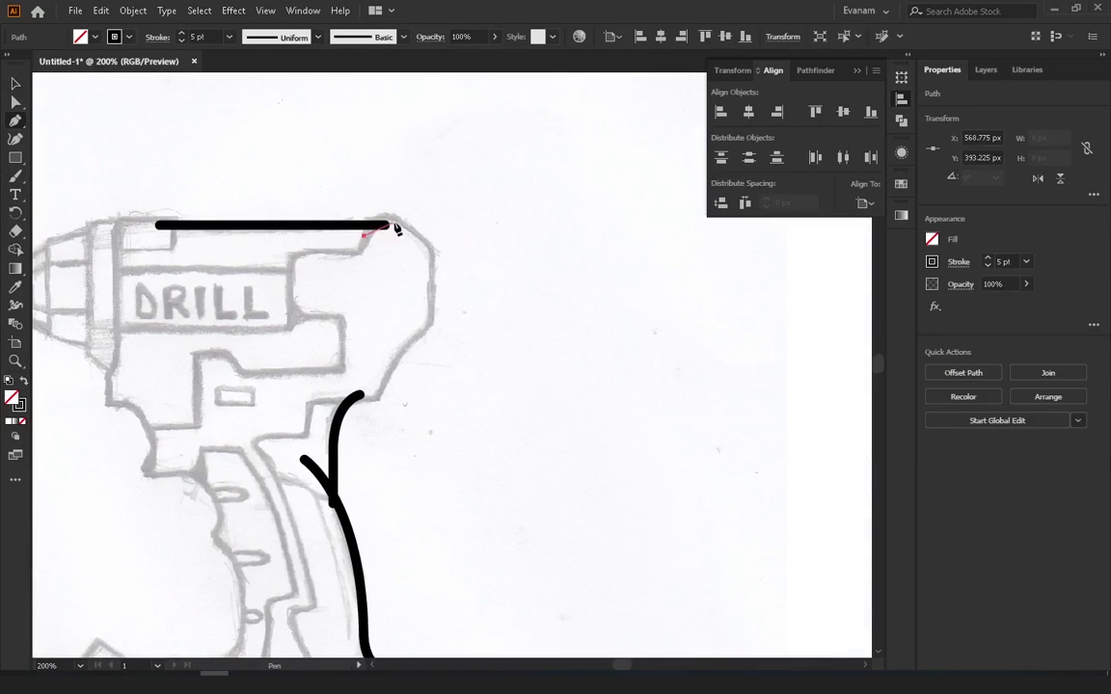
{"action": "left_click_drag", "start_coordinate": [429, 270], "coordinate": [429, 304]}
{"action": "scroll", "coordinate": [421, 228], "scroll_direction": "down", "scroll_amount": 2}
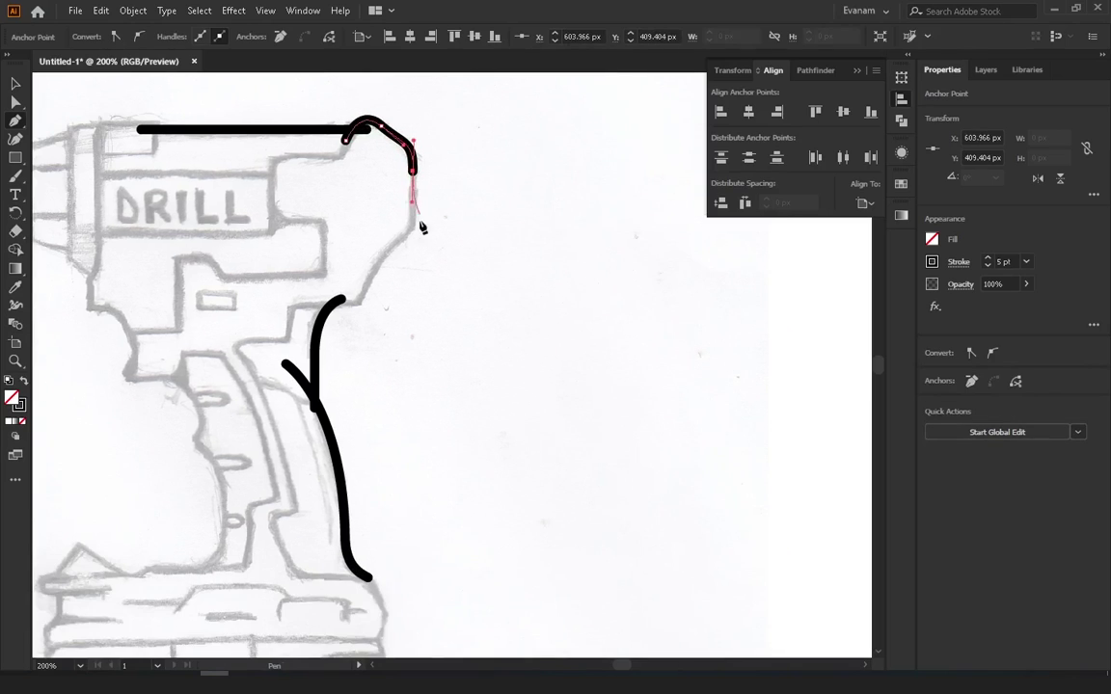
Continue the outline through a horizontal step into the grip's front and bottom edge
{"action": "key", "text": "ctrl"}
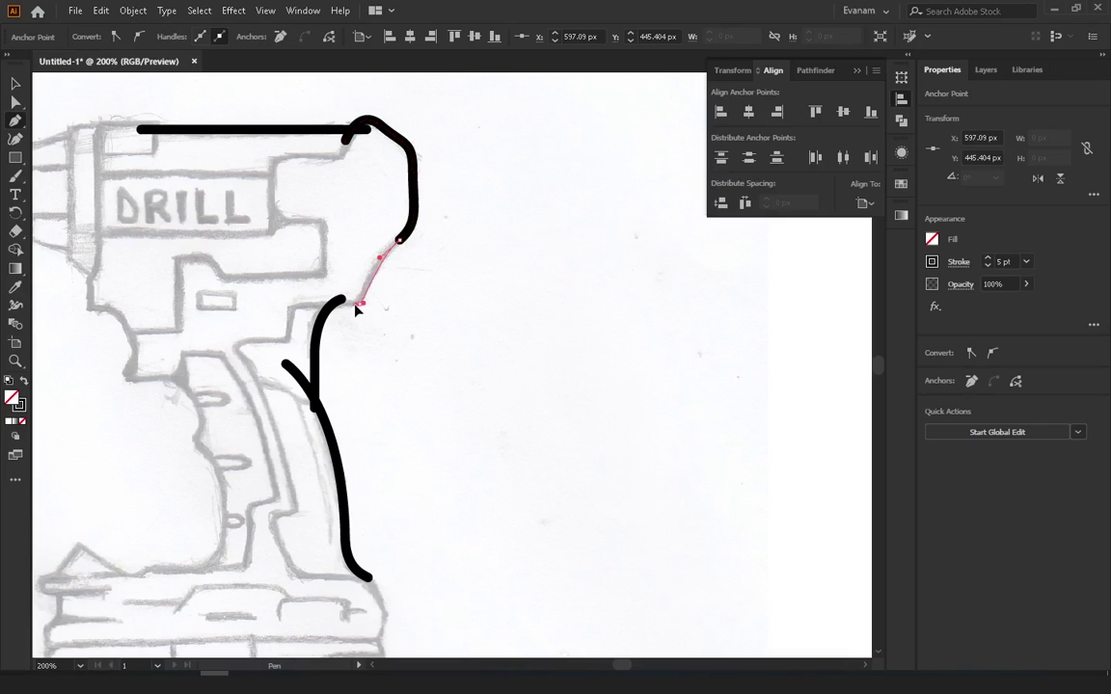
{"action": "left_click_drag", "start_coordinate": [348, 305], "coordinate": [329, 308]}
{"action": "left_click", "coordinate": [289, 305]}
{"action": "scroll", "coordinate": [296, 285], "scroll_direction": "down", "scroll_amount": 1}
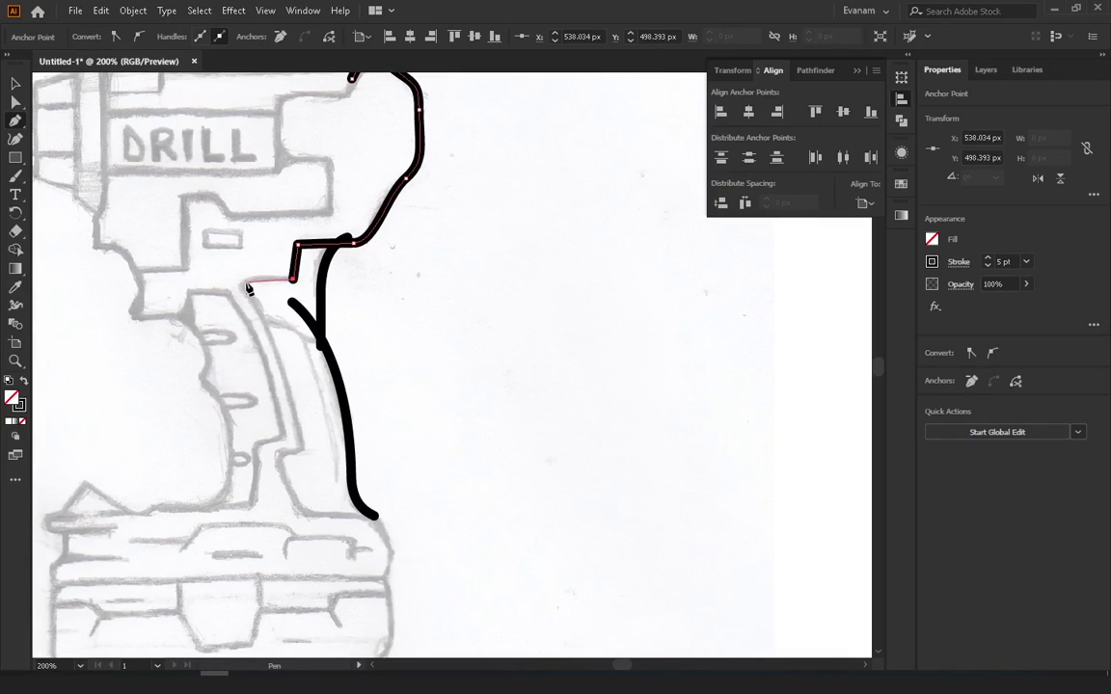
{"action": "left_click_drag", "start_coordinate": [244, 287], "coordinate": [277, 358]}
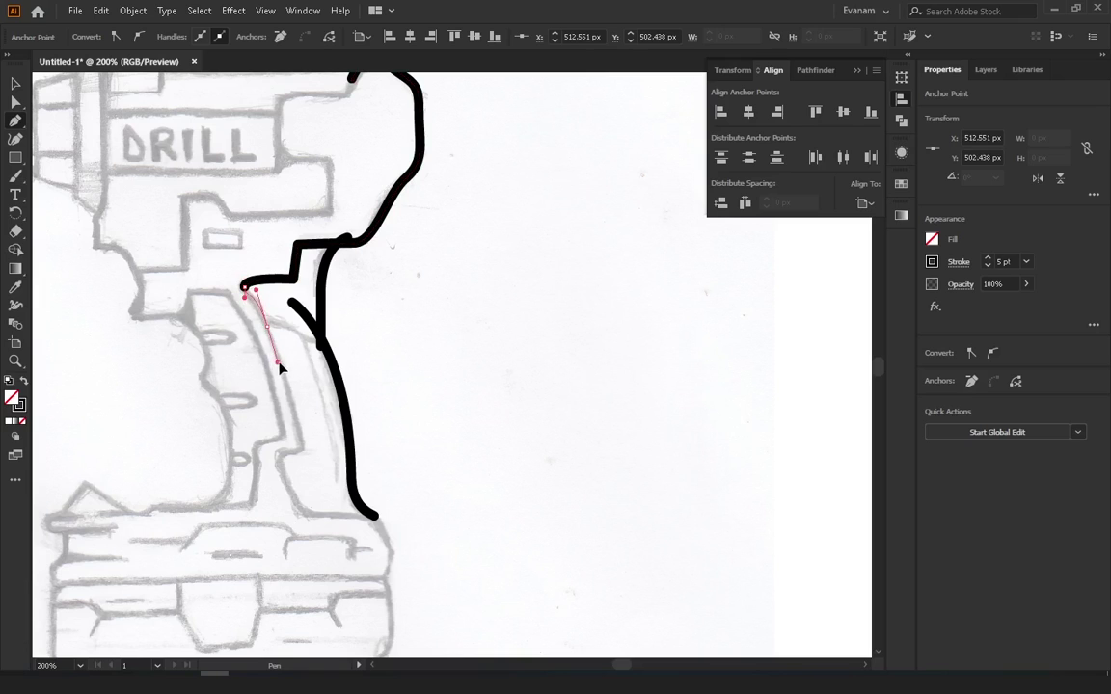
{"action": "scroll", "coordinate": [280, 366], "scroll_direction": "down", "scroll_amount": 2}
{"action": "left_click_drag", "start_coordinate": [274, 324], "coordinate": [289, 319]}
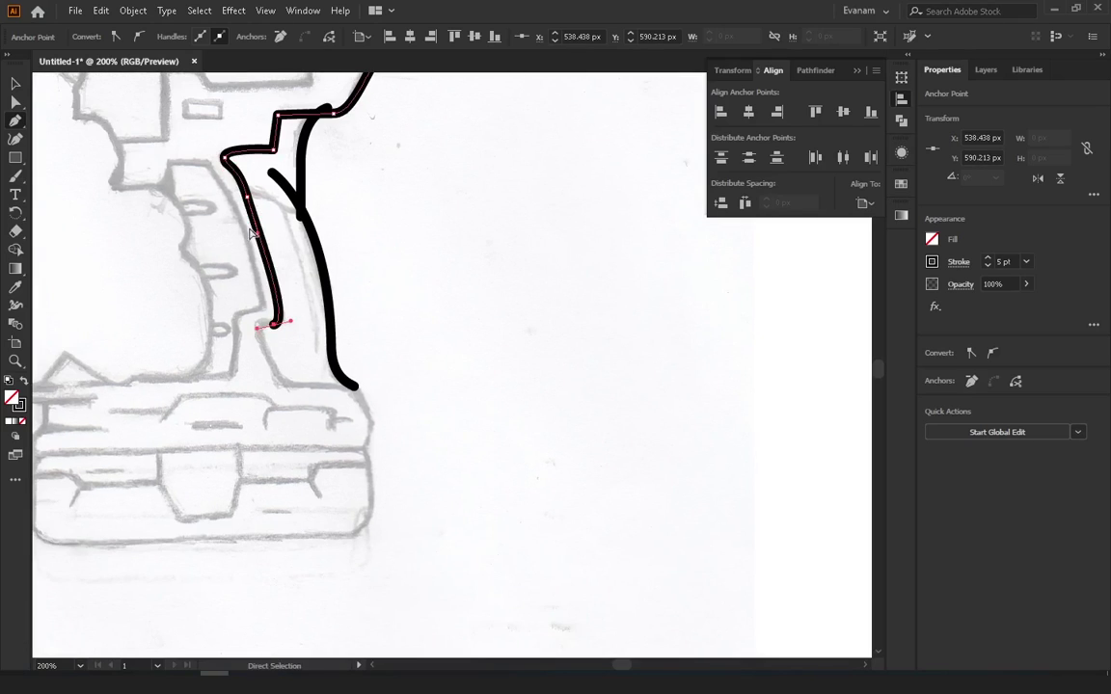
{"action": "left_click", "coordinate": [270, 361]}
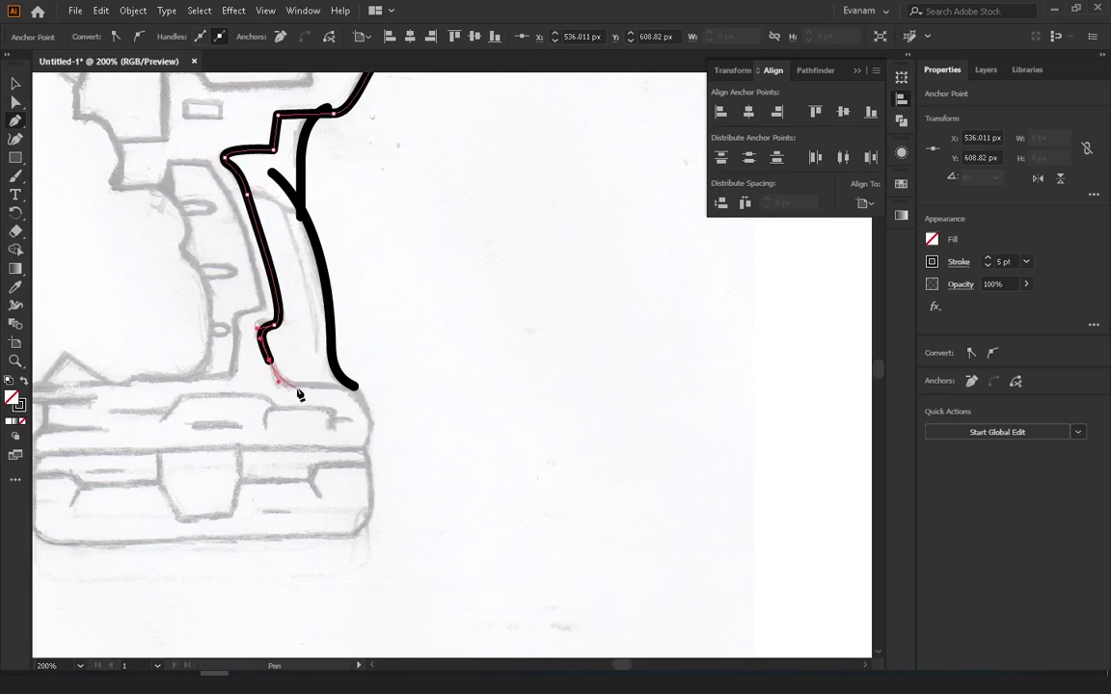
{"action": "left_click_drag", "start_coordinate": [312, 384], "coordinate": [344, 385]}
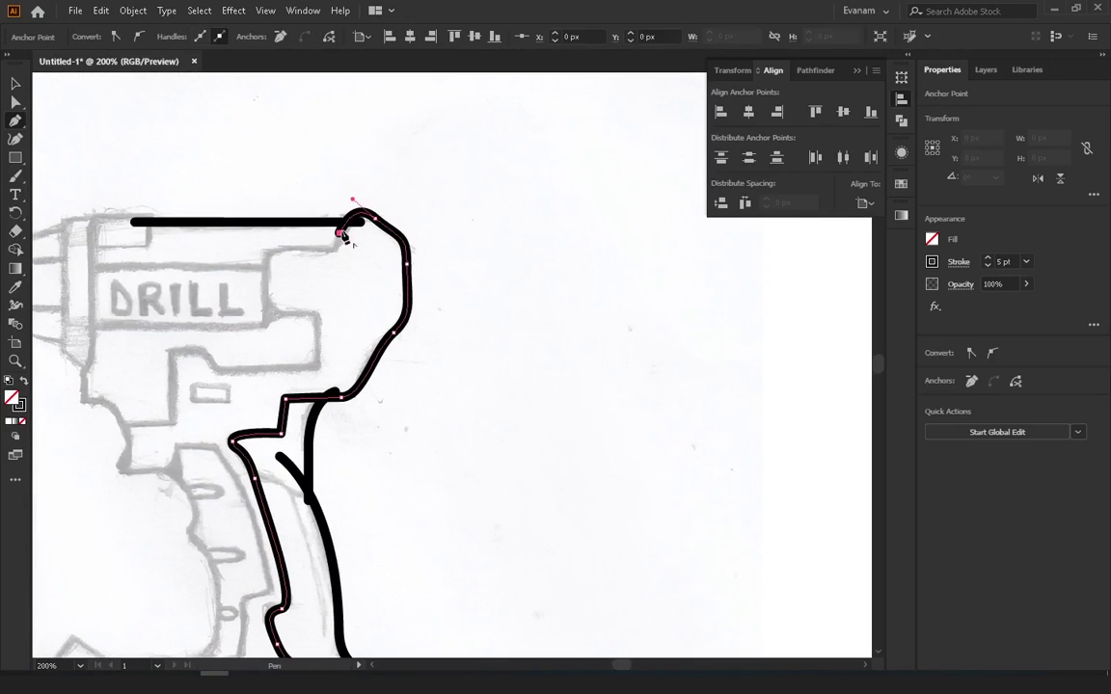
Reshape the top back corner curve and add a vertical edge beside the DRILL label
{"action": "left_click", "coordinate": [340, 237], "text": "ctrl"}
{"action": "left_click", "coordinate": [340, 232], "text": "ctrl"}
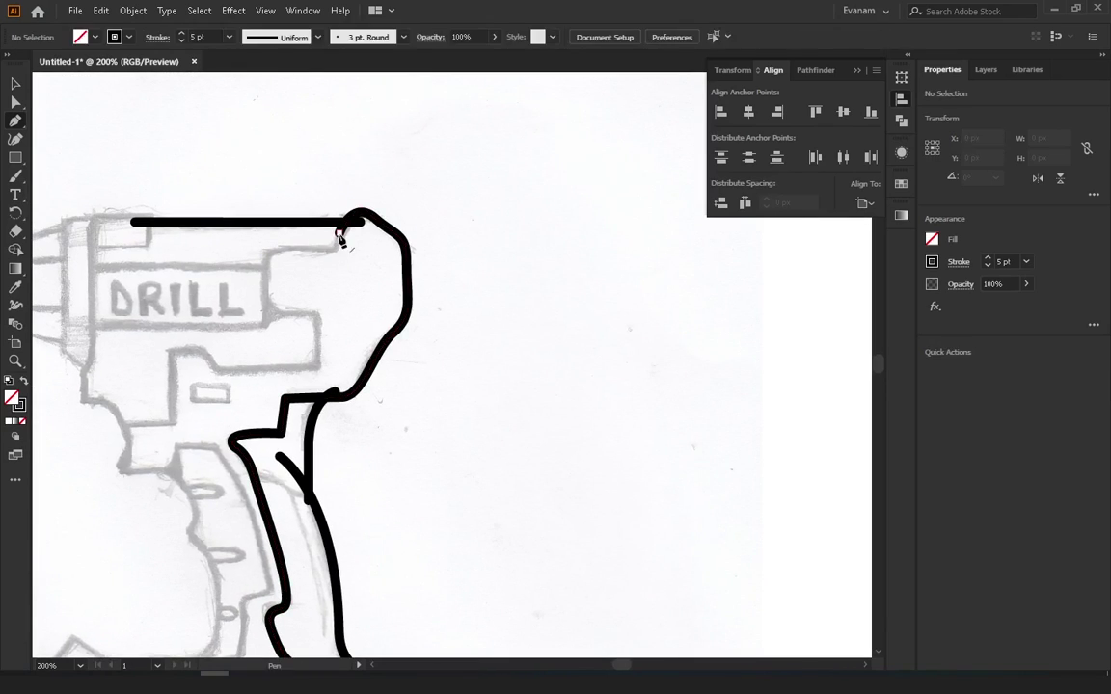
{"action": "left_click", "coordinate": [339, 237], "text": "ctrl"}
{"action": "left_click_drag", "start_coordinate": [339, 237], "coordinate": [333, 248]}
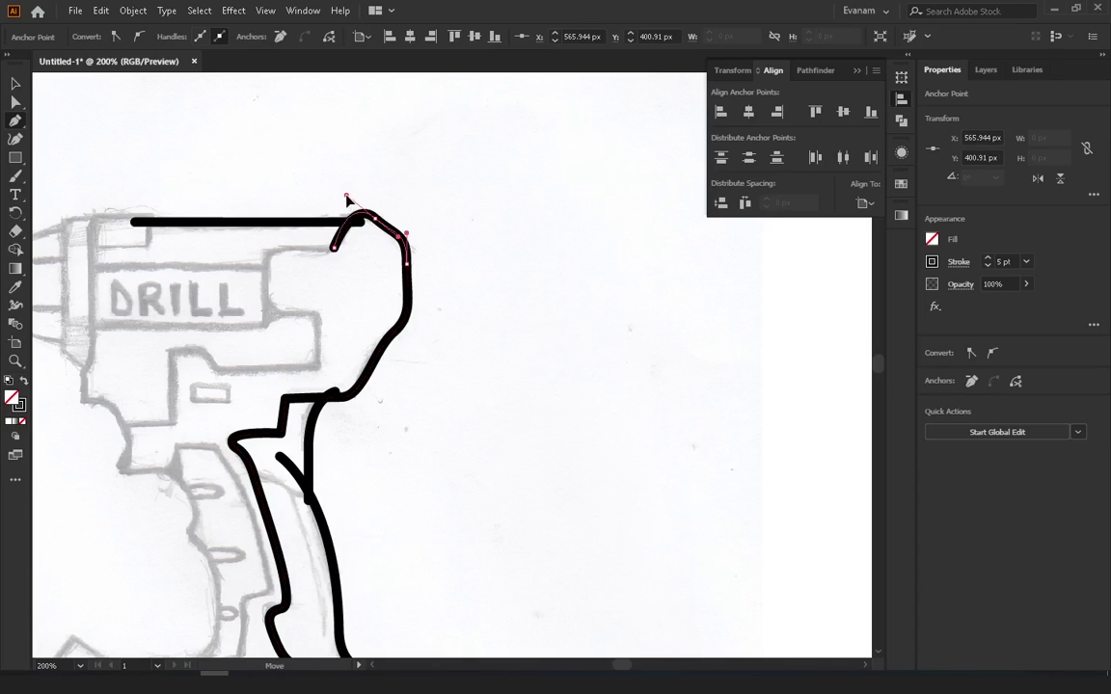
{"action": "left_click", "coordinate": [268, 248]}
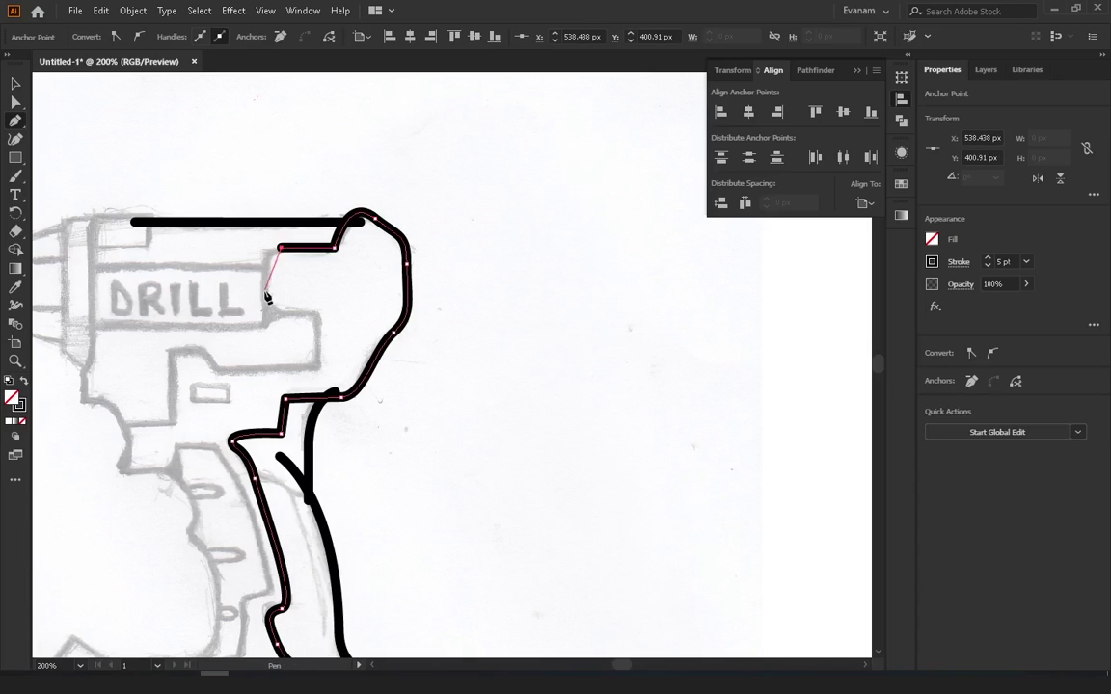
{"action": "left_click_drag", "start_coordinate": [268, 275], "coordinate": [268, 302]}
{"action": "left_click", "coordinate": [269, 312]}
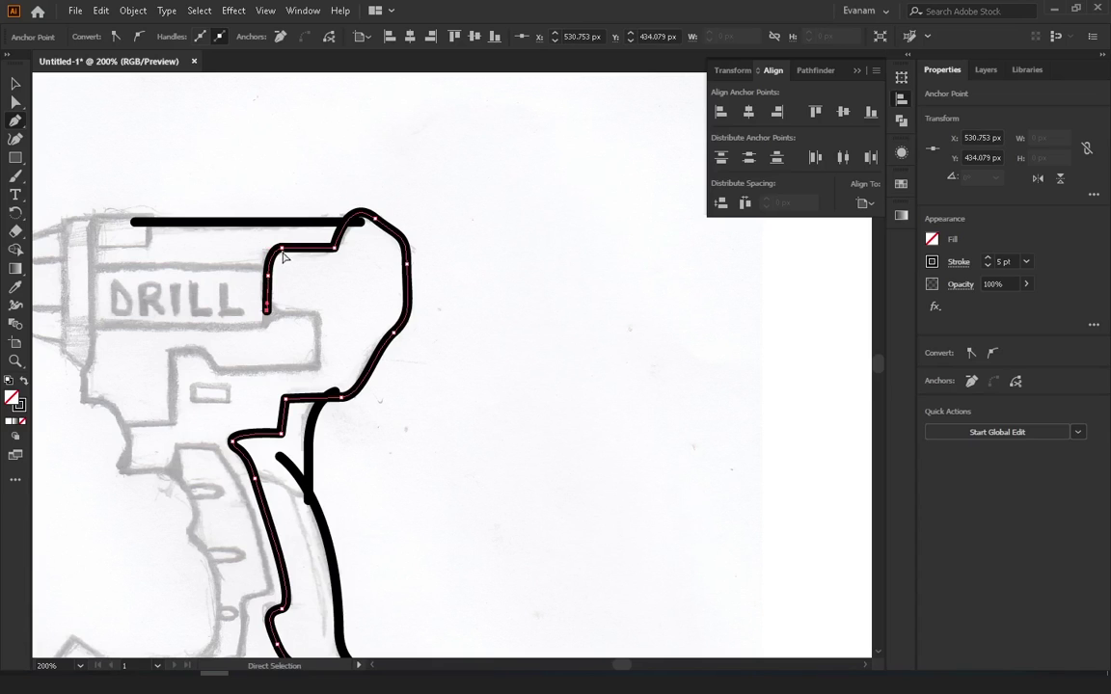
Resume the outline from its lower end with a horizontal line under the DRILL label
{"action": "left_click", "coordinate": [281, 249], "text": "ctrl"}
{"action": "left_click", "coordinate": [281, 255], "text": "ctrl"}
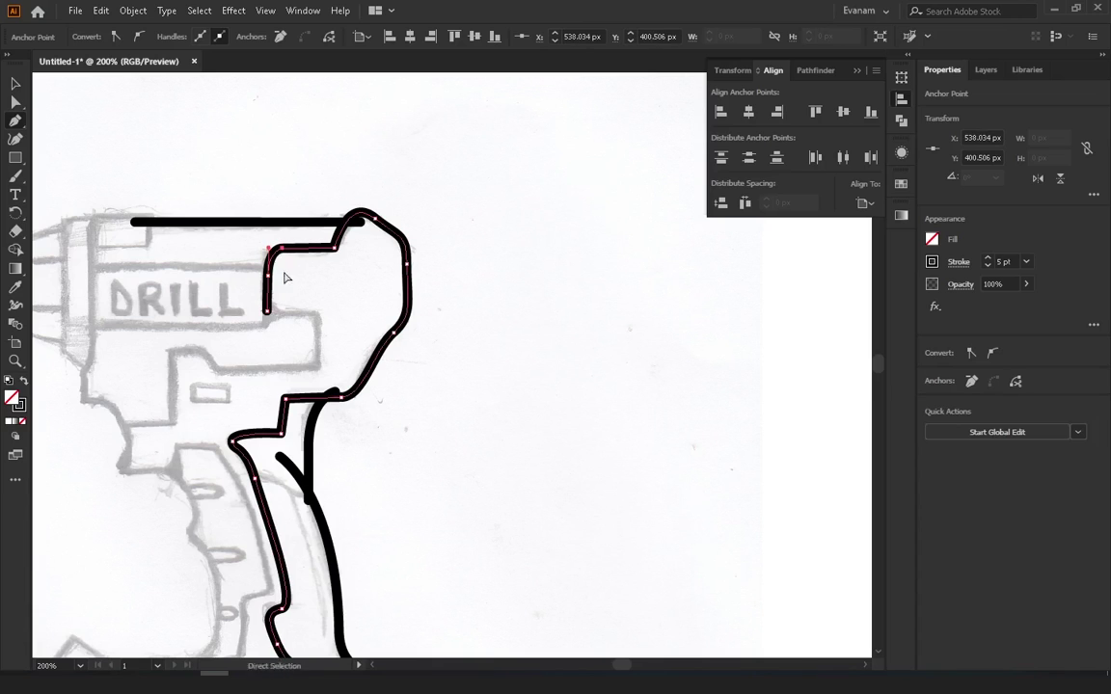
{"action": "left_click", "coordinate": [249, 275], "text": "ctrl"}
{"action": "left_click", "coordinate": [268, 278], "text": "ctrl"}
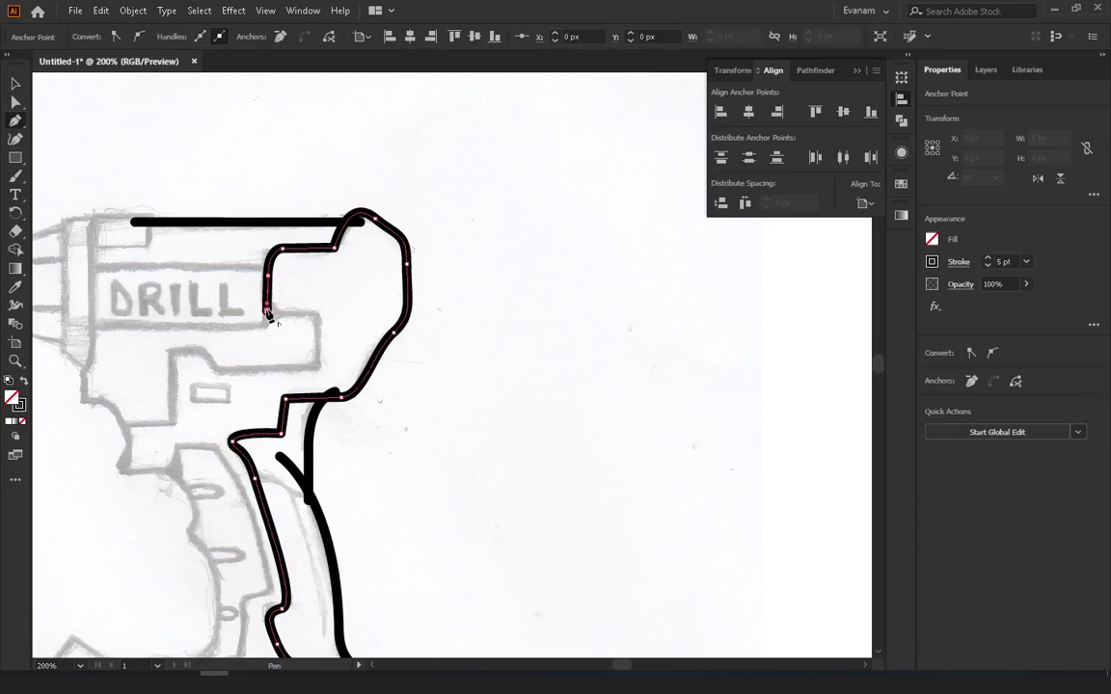
{"action": "left_click", "coordinate": [273, 277], "text": "ctrl"}
{"action": "left_click", "coordinate": [267, 312], "text": "ctrl"}
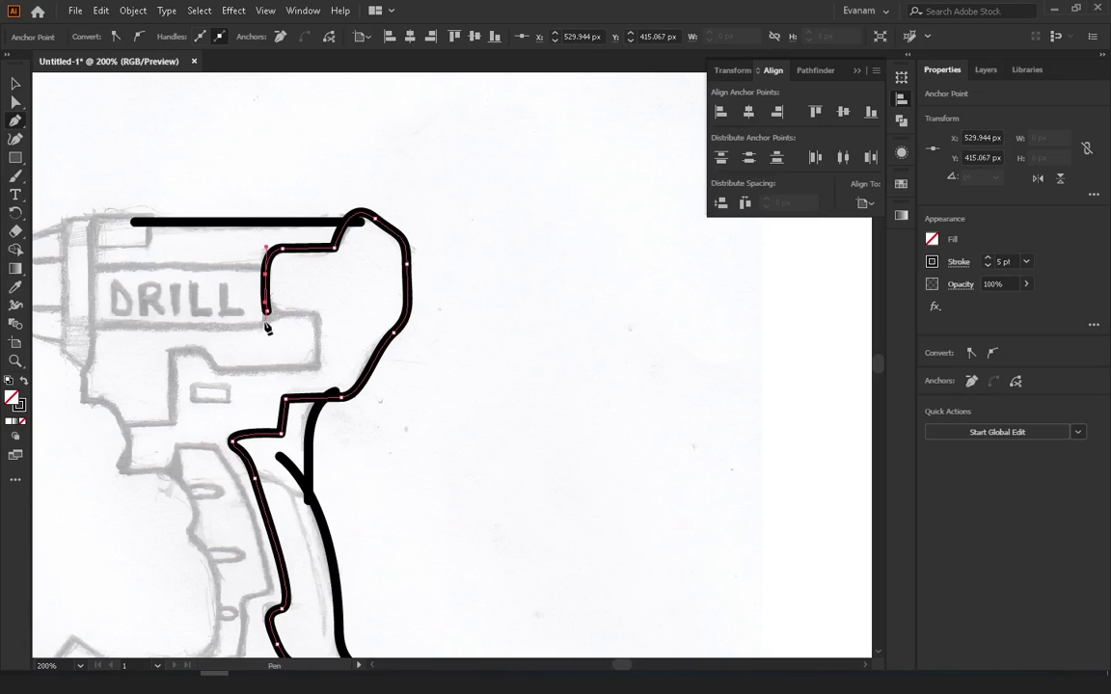
{"action": "left_click", "coordinate": [267, 324]}
{"action": "left_click", "coordinate": [79, 325]}
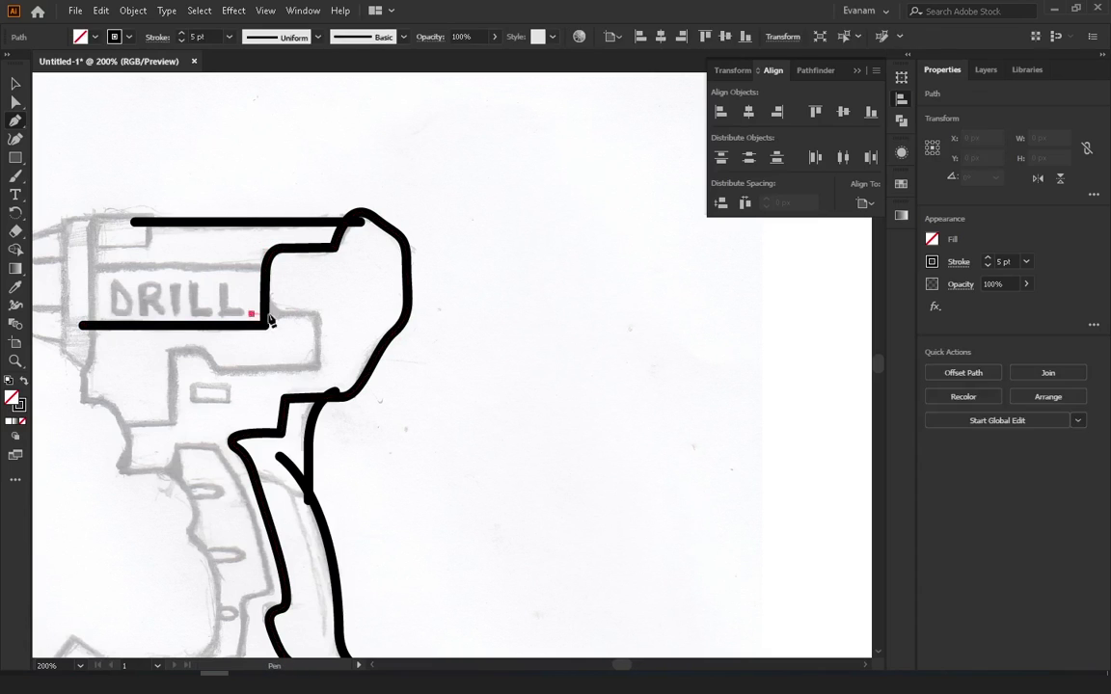
Trace the stepped outline of the lower body with straight jogs and steps
{"action": "left_click", "coordinate": [319, 313]}
{"action": "scroll", "coordinate": [317, 309], "scroll_direction": "down", "scroll_amount": 2}
{"action": "left_click", "coordinate": [315, 296]}
{"action": "left_click", "coordinate": [214, 297]}
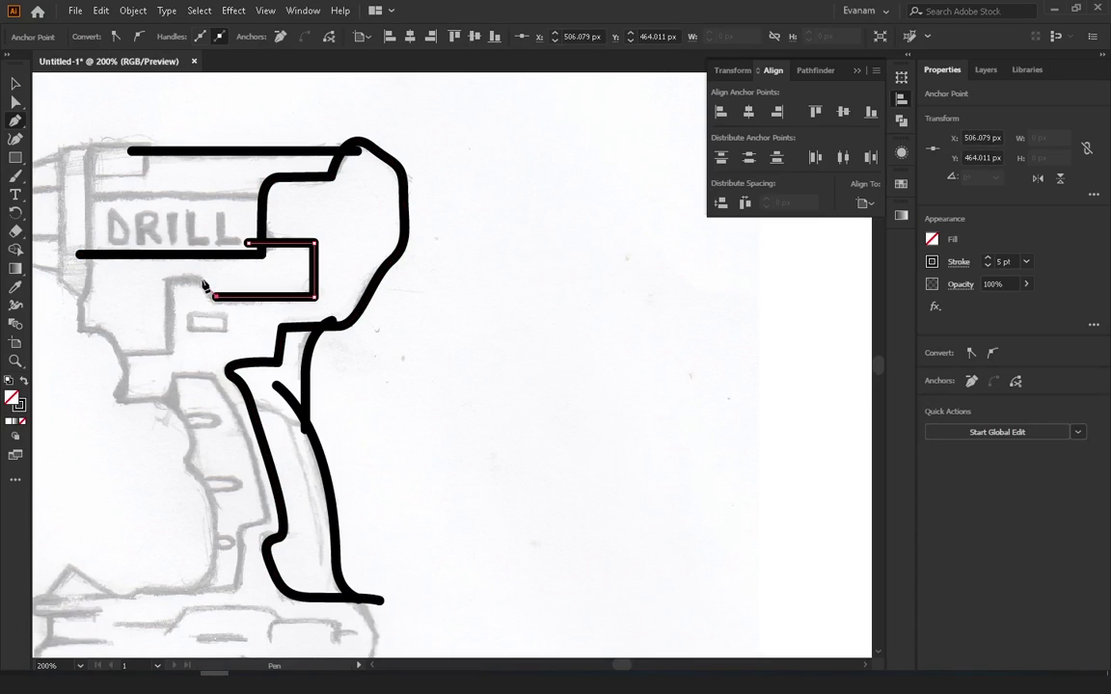
{"action": "left_click", "coordinate": [202, 281]}
{"action": "left_click", "coordinate": [166, 280]}
{"action": "scroll", "coordinate": [205, 283], "scroll_direction": "down", "scroll_amount": 2}
{"action": "left_click", "coordinate": [215, 263]}
{"action": "left_click", "coordinate": [146, 263]}
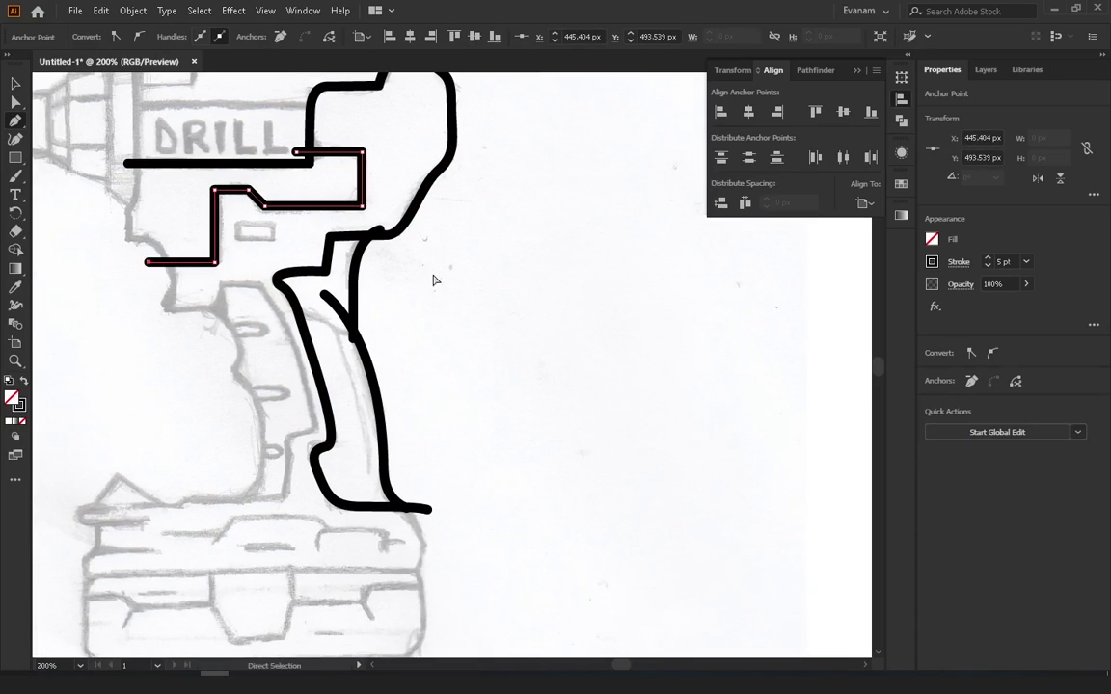
{"action": "left_click", "coordinate": [434, 279], "text": "ctrl"}
Start the back-edge outline with a vertical line up the body and along its top
{"action": "scroll", "coordinate": [386, 281], "scroll_direction": "up", "scroll_amount": 2}
{"action": "scroll", "coordinate": [183, 284], "scroll_direction": "up", "scroll_amount": 2}
{"action": "left_click", "coordinate": [253, 251]}
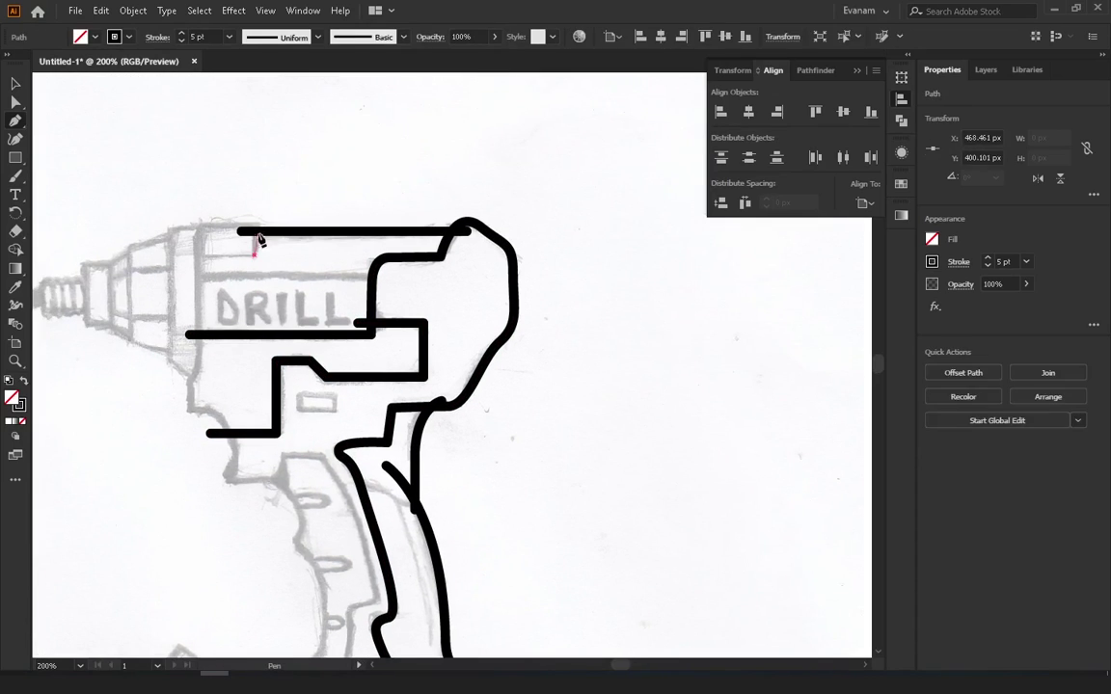
{"action": "left_click", "coordinate": [254, 222]}
{"action": "left_click", "coordinate": [202, 222]}
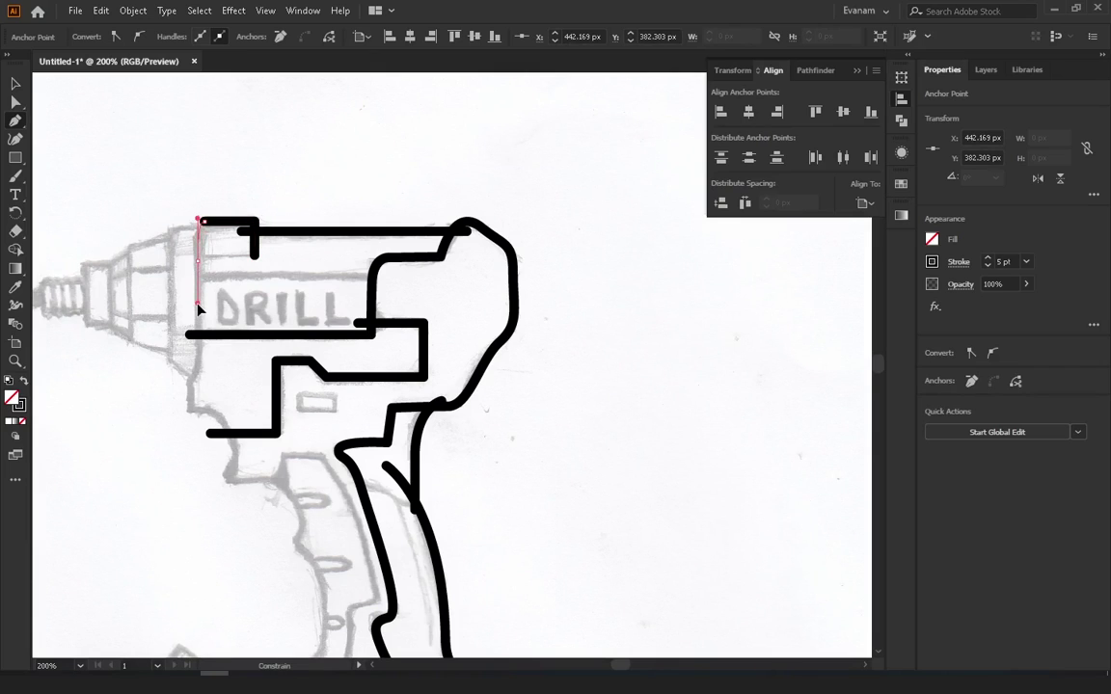
{"action": "scroll", "coordinate": [197, 302], "scroll_direction": "down", "scroll_amount": 1}
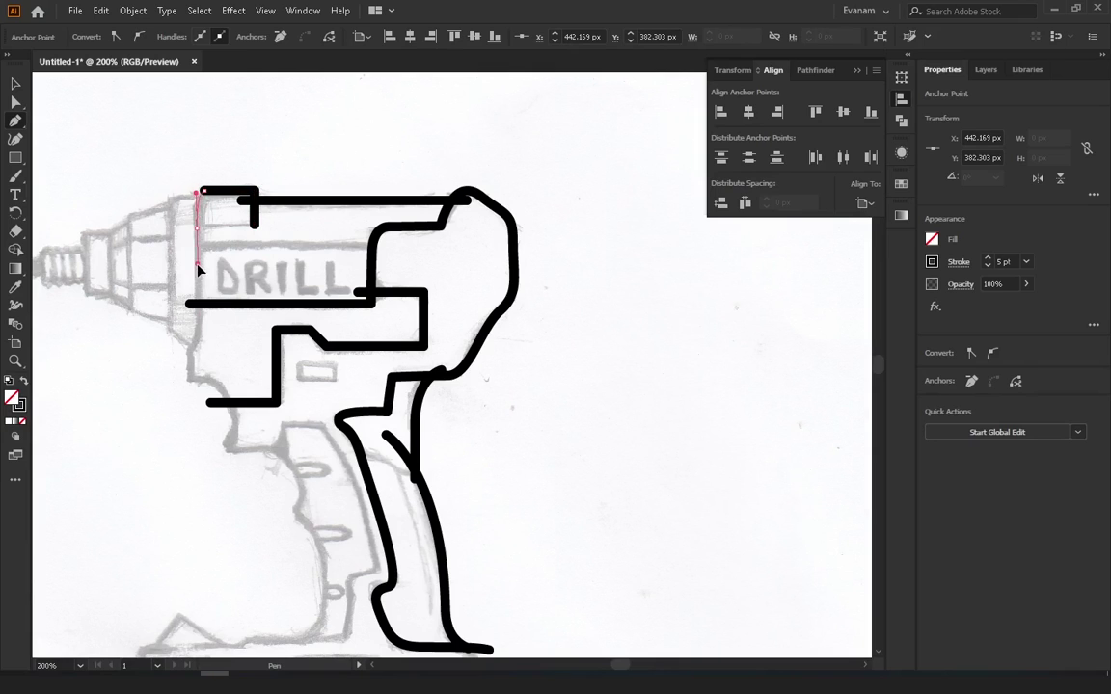
{"action": "scroll", "coordinate": [197, 302], "scroll_direction": "down", "scroll_amount": 2}
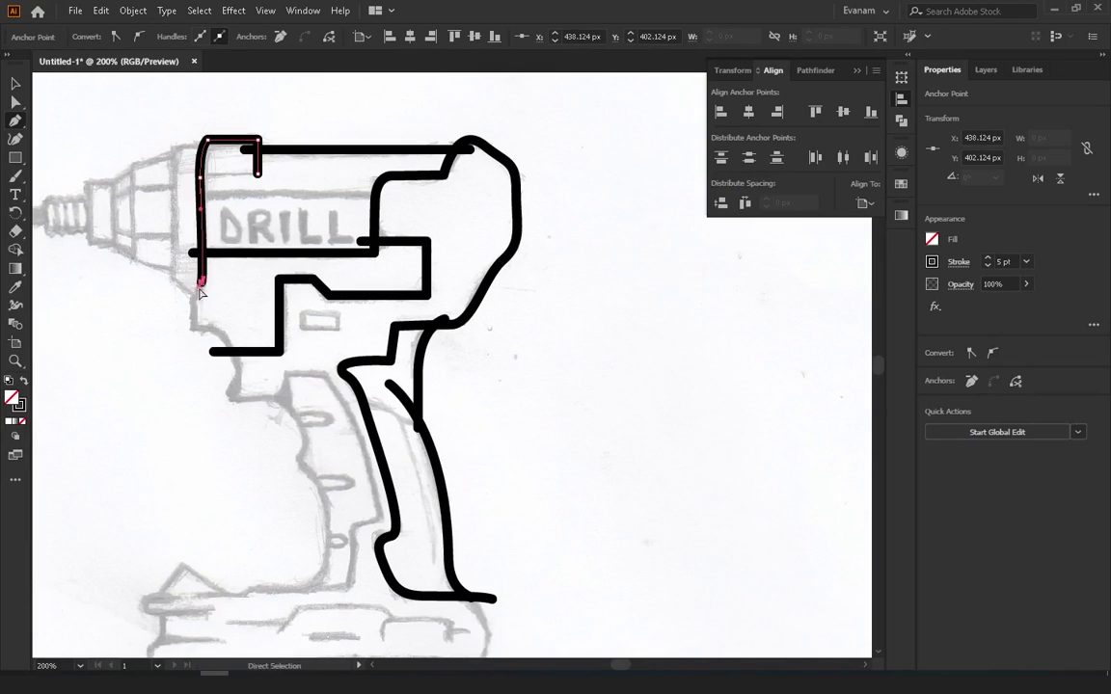
Curve the back-edge outline down the body and grip front to the battery
{"action": "left_click_drag", "start_coordinate": [191, 302], "coordinate": [190, 311]}
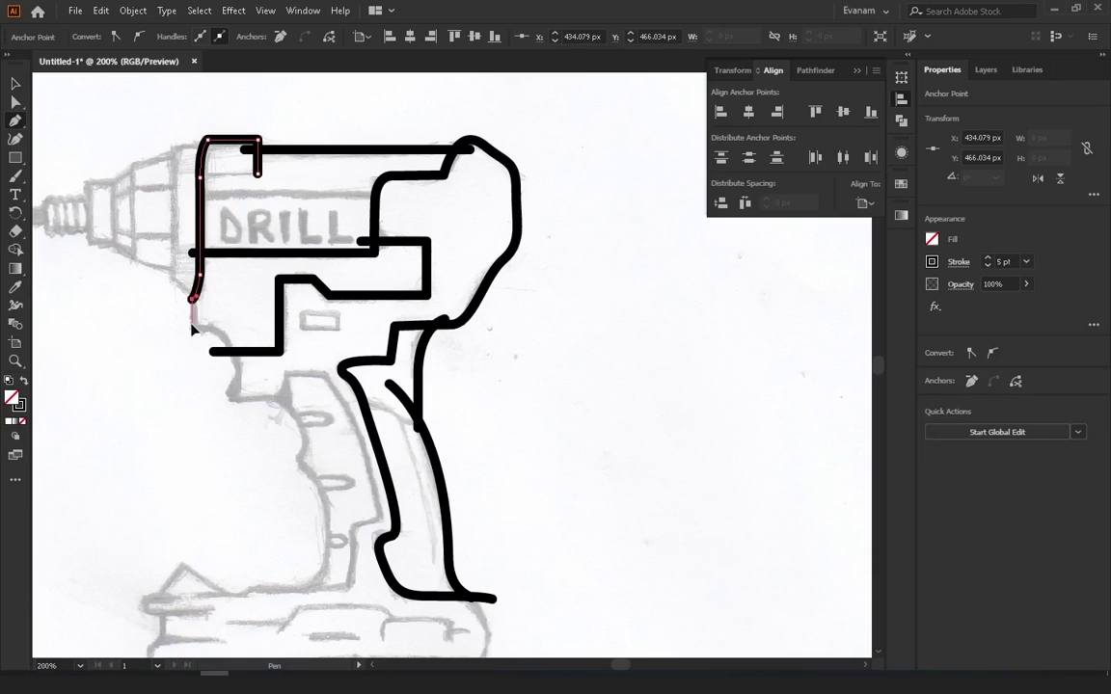
{"action": "left_click_drag", "start_coordinate": [232, 394], "coordinate": [214, 454]}
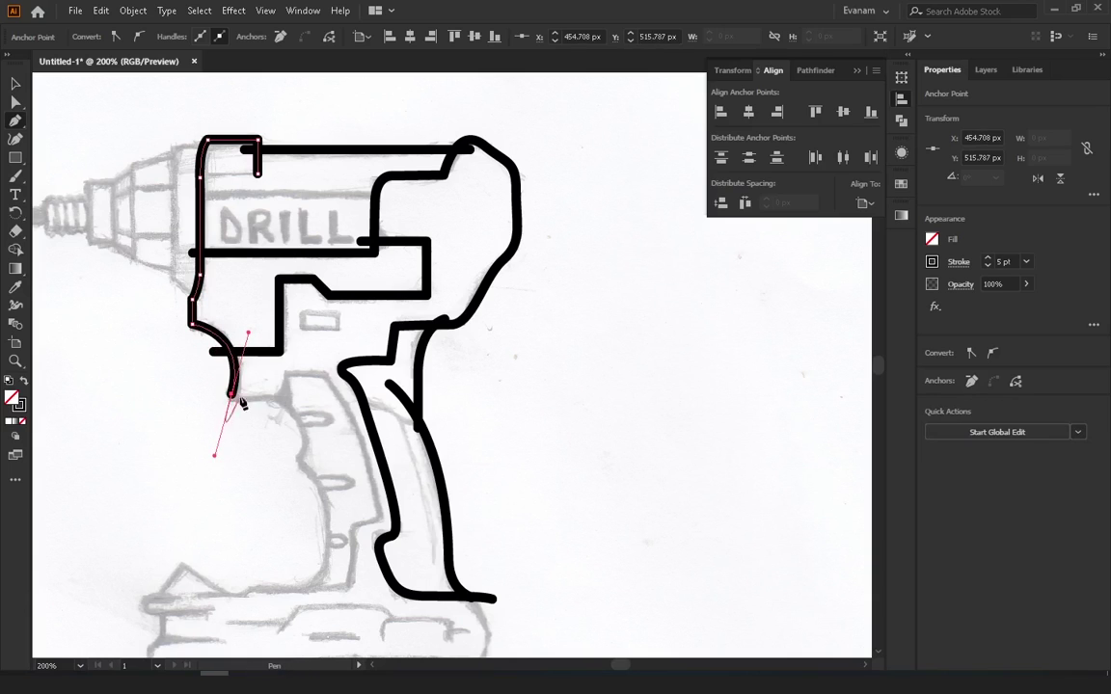
{"action": "left_click", "coordinate": [283, 403]}
{"action": "left_click_drag", "start_coordinate": [283, 403], "coordinate": [259, 255]}
{"action": "mouse_move", "coordinate": [275, 310]}
{"action": "left_mouse_down"}
{"action": "mouse_move", "coordinate": [254, 345]}
{"action": "mouse_move", "coordinate": [277, 229]}
{"action": "left_mouse_up"}
{"action": "left_click_drag", "start_coordinate": [261, 328], "coordinate": [201, 412]}
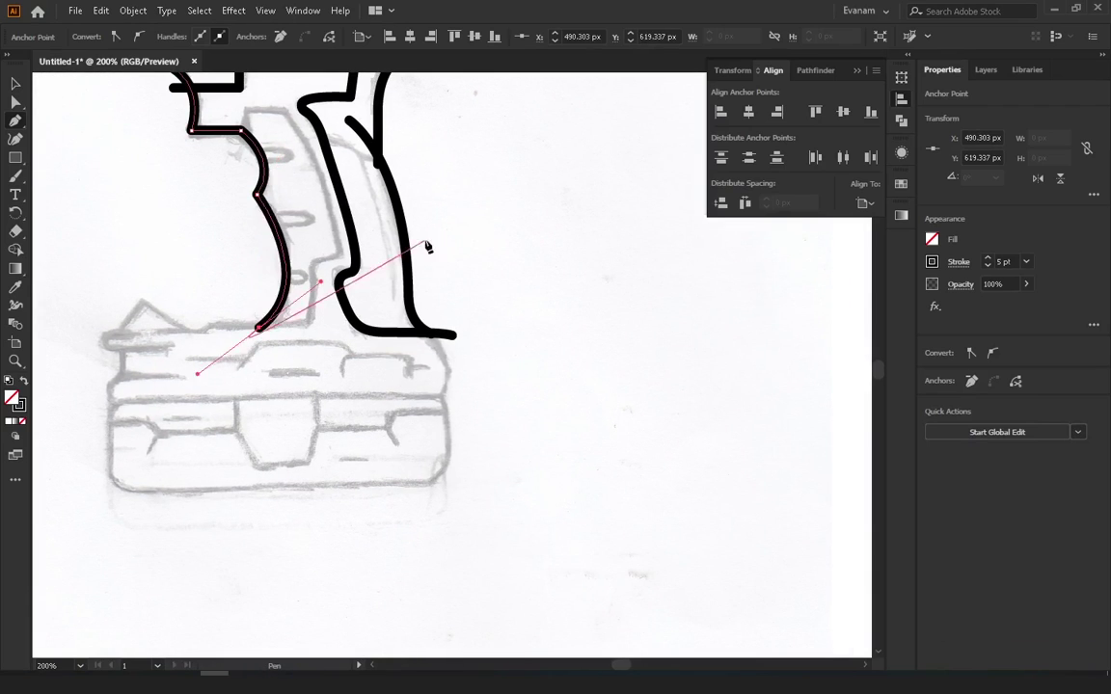
{"action": "key", "text": "v"}
{"action": "left_click", "coordinate": [232, 251]}
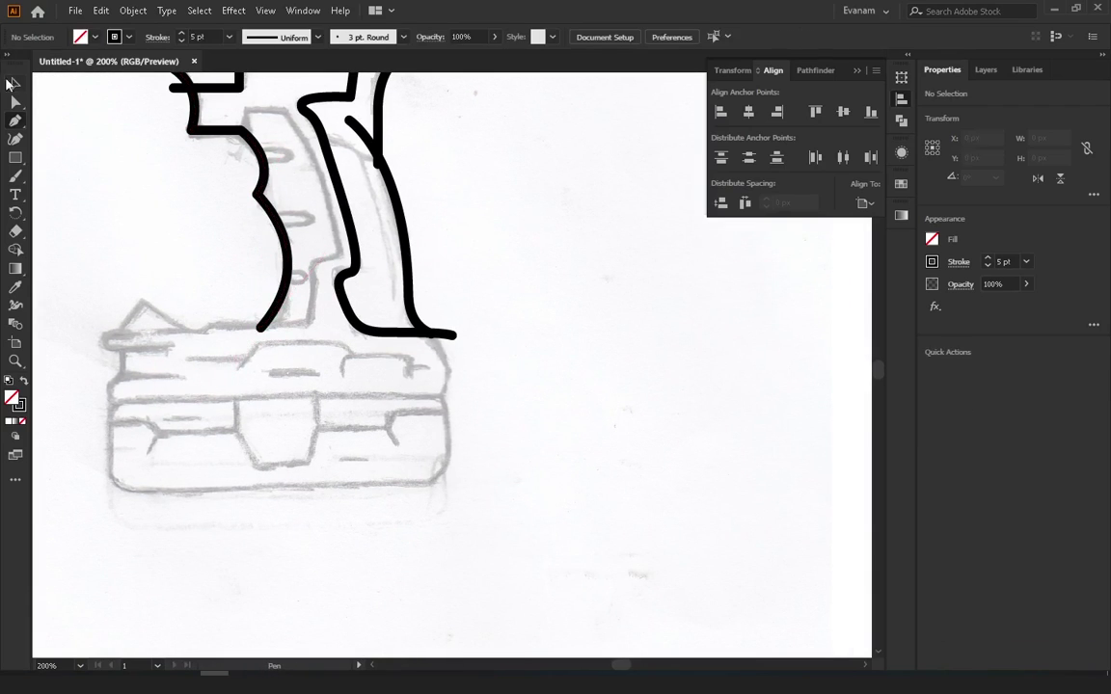
{"action": "left_click", "coordinate": [254, 198]}
{"action": "left_click", "coordinate": [16, 101]}
{"action": "left_click", "coordinate": [274, 195]}
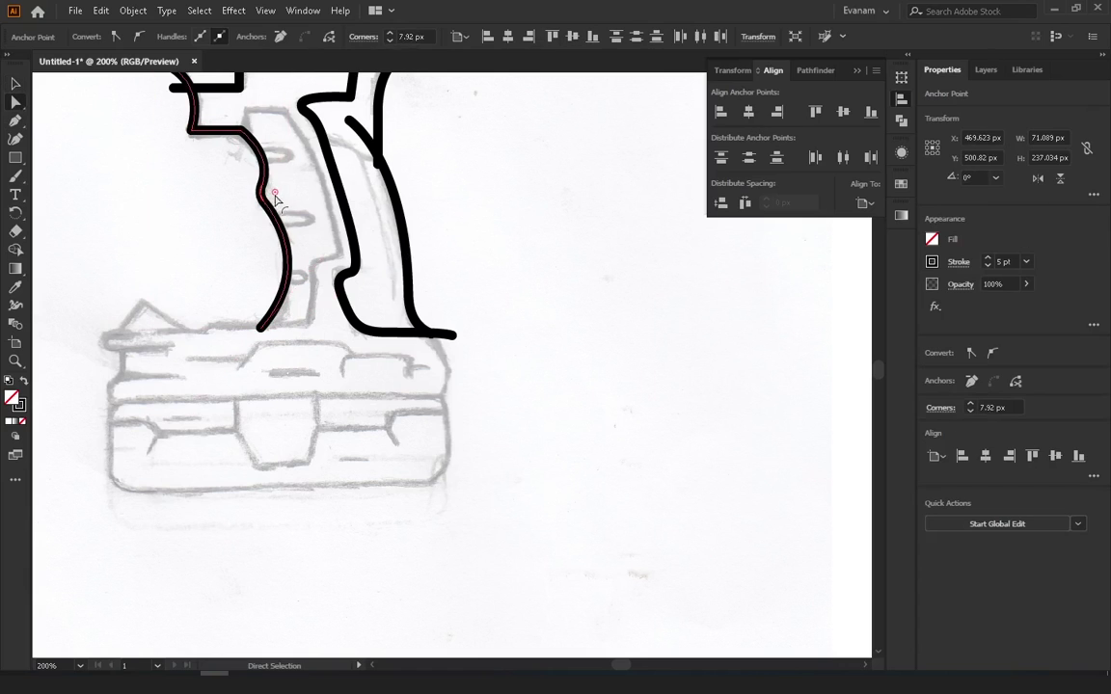
{"action": "scroll", "coordinate": [403, 195], "scroll_direction": "up", "scroll_amount": 5}
{"action": "scroll", "coordinate": [289, 232], "scroll_direction": "up", "scroll_amount": 2}
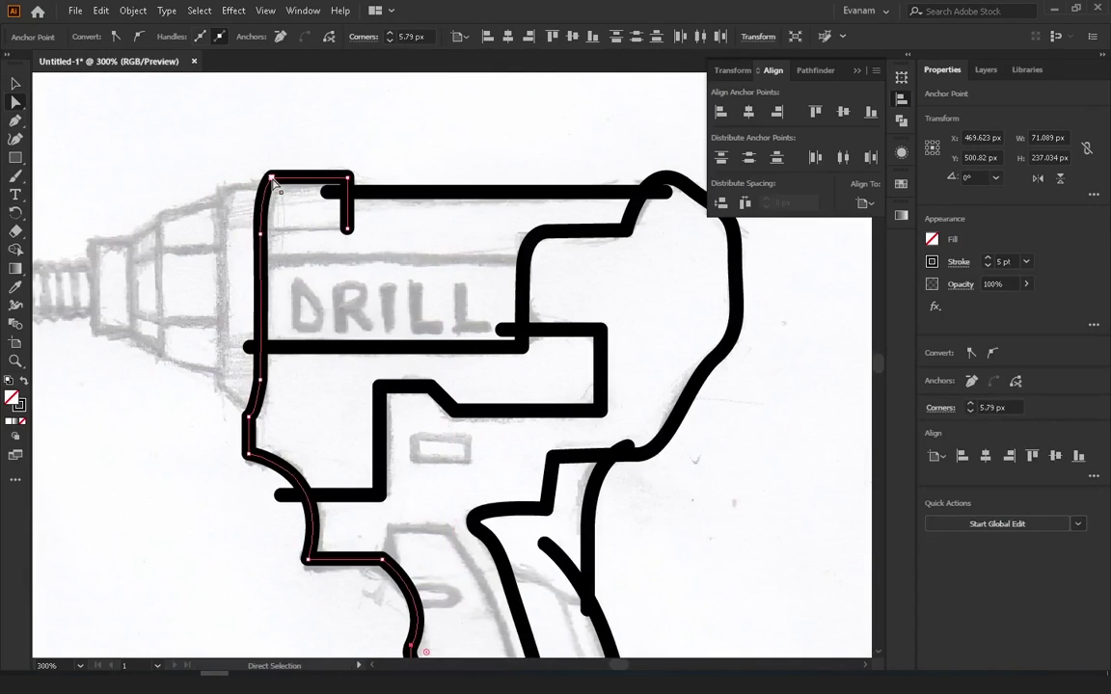
{"action": "left_click", "coordinate": [259, 181]}
{"action": "key", "text": "v"}
{"action": "left_click", "coordinate": [106, 116]}
{"action": "scroll", "coordinate": [388, 361], "scroll_direction": "down", "scroll_amount": 3}
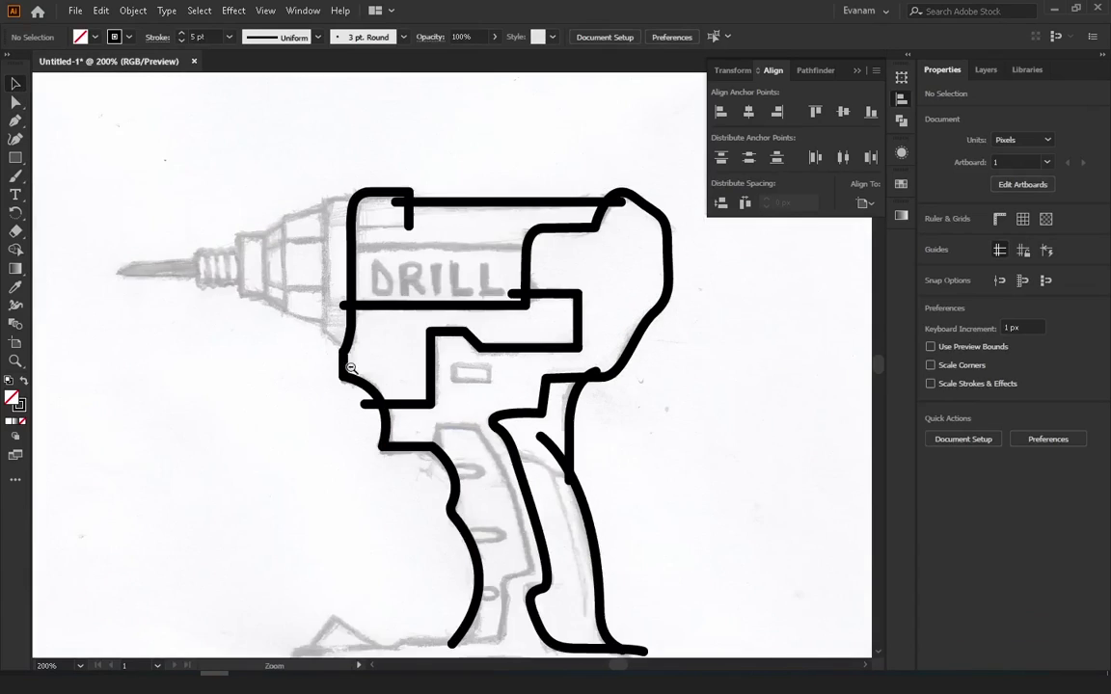
{"action": "scroll", "coordinate": [387, 360], "scroll_direction": "up", "scroll_amount": 2}
{"action": "left_click", "coordinate": [308, 269]}
{"action": "left_click", "coordinate": [16, 101]}
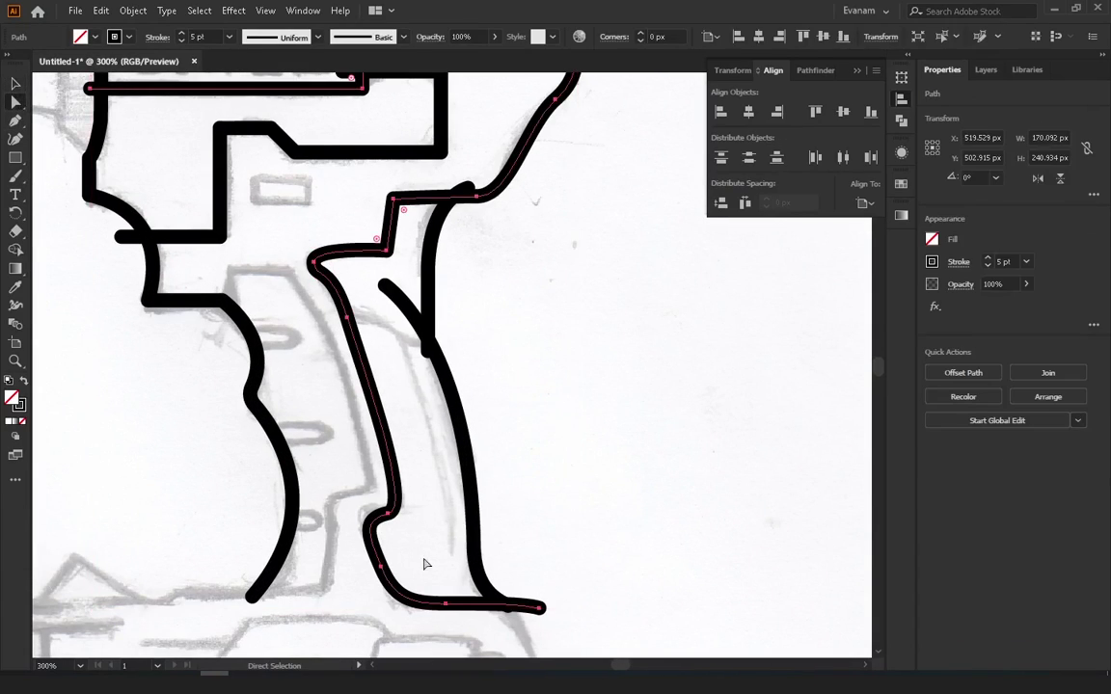
{"action": "left_click", "coordinate": [387, 513]}
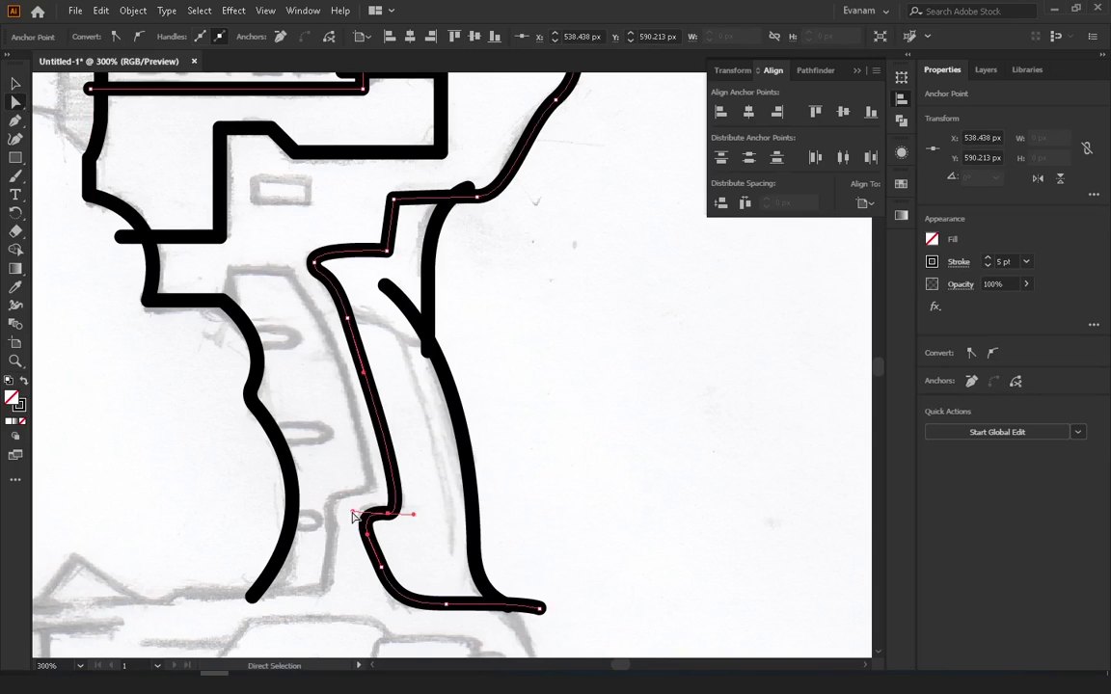
{"action": "key", "text": "v"}
{"action": "key", "text": "ctrl+a"}
{"action": "left_click", "coordinate": [313, 363]}
{"action": "key", "text": "ctrl+0"}
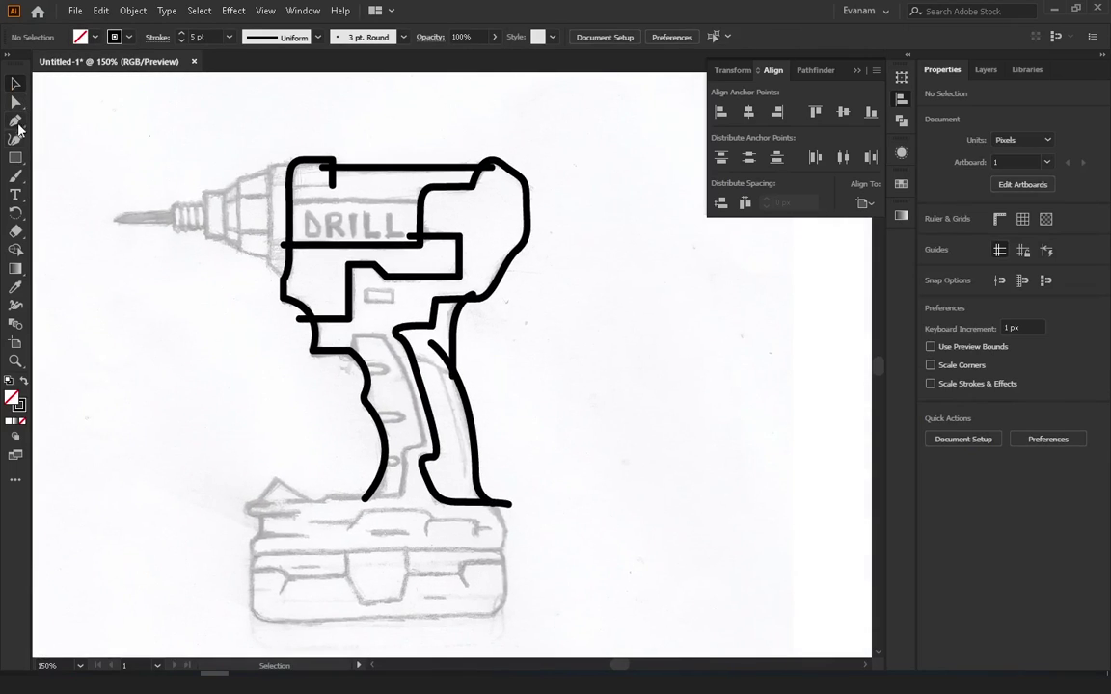
Trace a short straight-edged path behind the chuck, closing it across the top
{"action": "left_click", "coordinate": [15, 121]}
{"action": "scroll", "coordinate": [186, 199], "scroll_direction": "up", "scroll_amount": 2}
{"action": "left_click", "coordinate": [391, 364]}
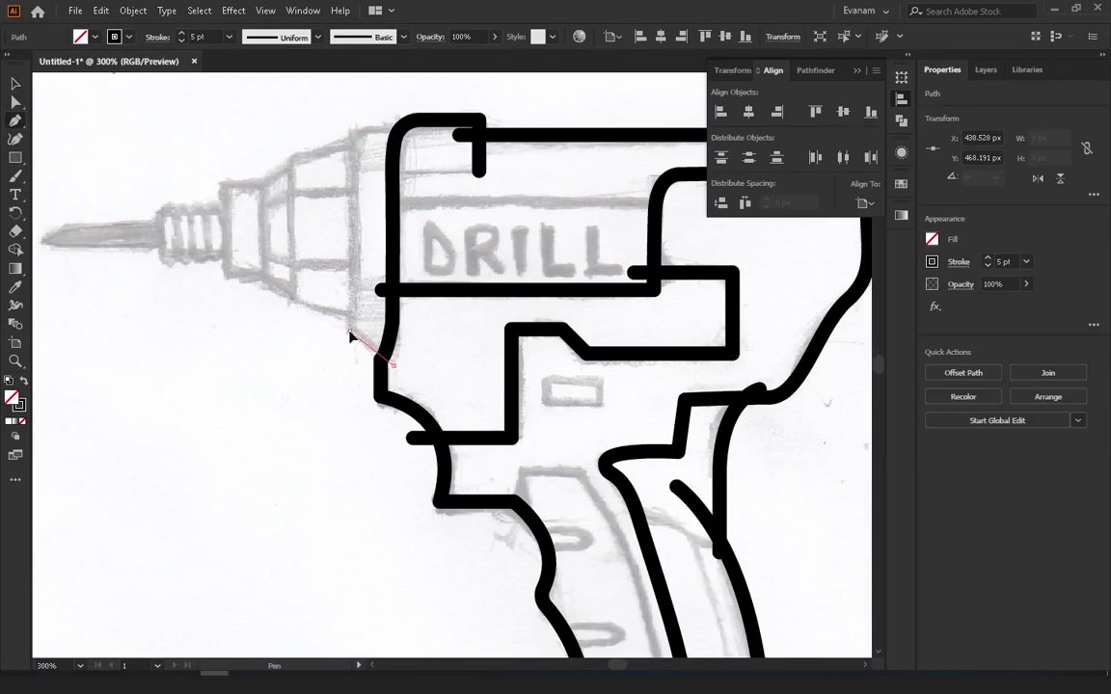
{"action": "left_click", "coordinate": [347, 333]}
{"action": "scroll", "coordinate": [336, 283], "scroll_direction": "up", "scroll_amount": 3}
{"action": "left_click", "coordinate": [337, 277]}
{"action": "left_click", "coordinate": [396, 268]}
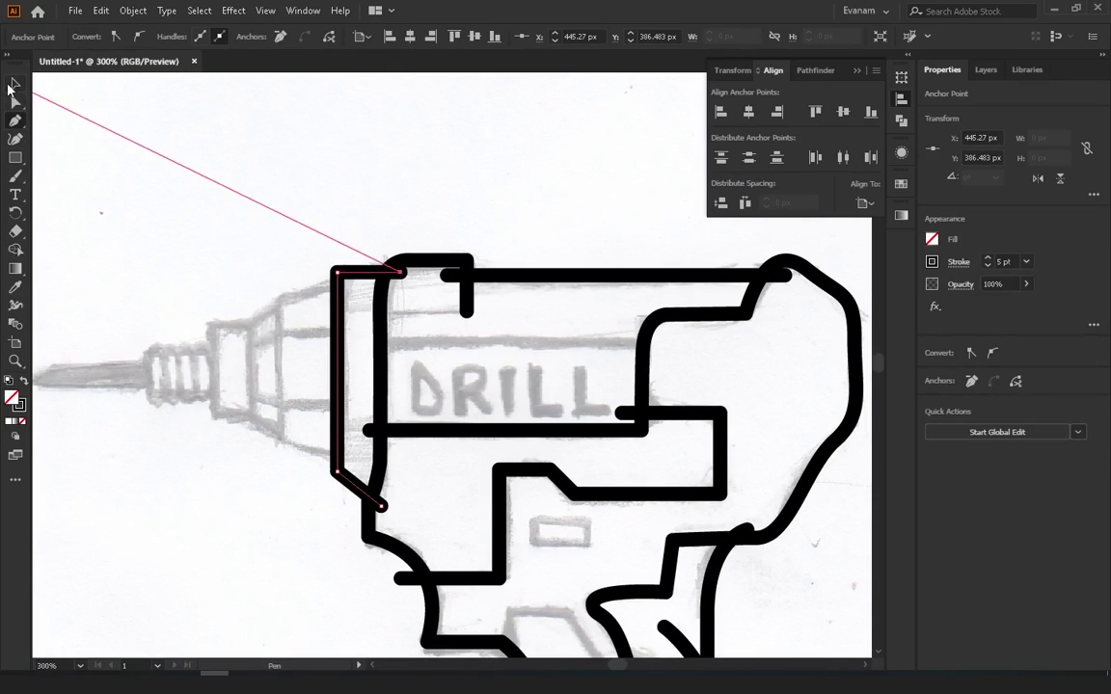
{"action": "left_click", "coordinate": [15, 84]}
Round the top-left corner of the new left-side path with the Direct Selection tool
{"action": "left_click", "coordinate": [239, 229]}
{"action": "left_click", "coordinate": [291, 342]}
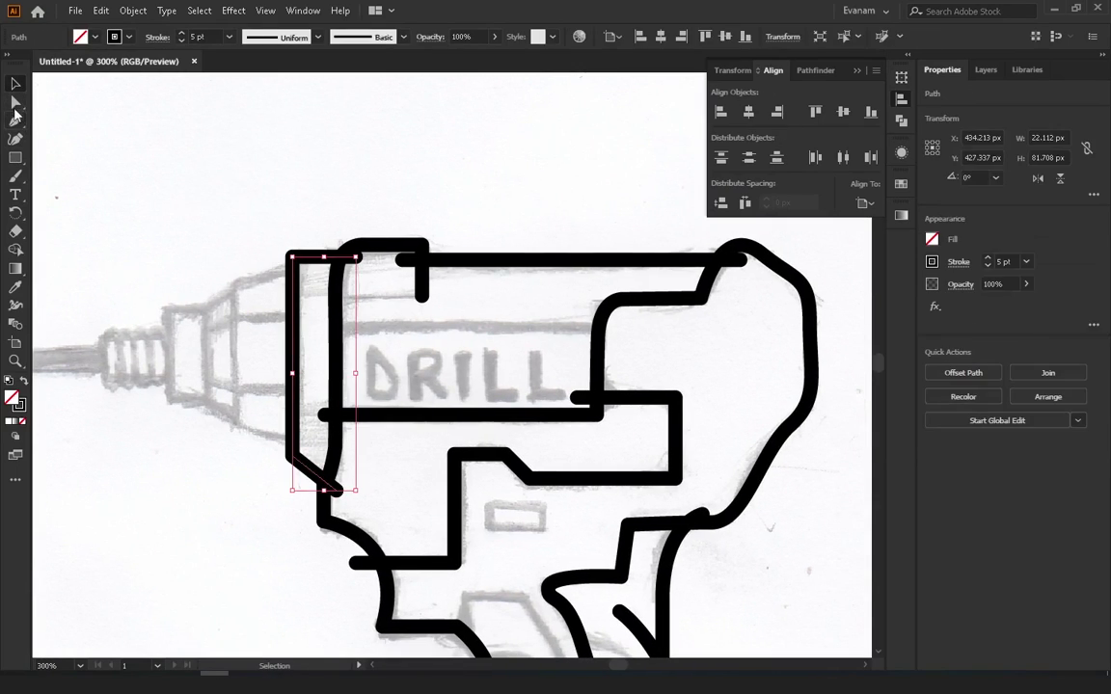
{"action": "key", "text": "a"}
{"action": "left_click_drag", "start_coordinate": [301, 267], "coordinate": [322, 291]}
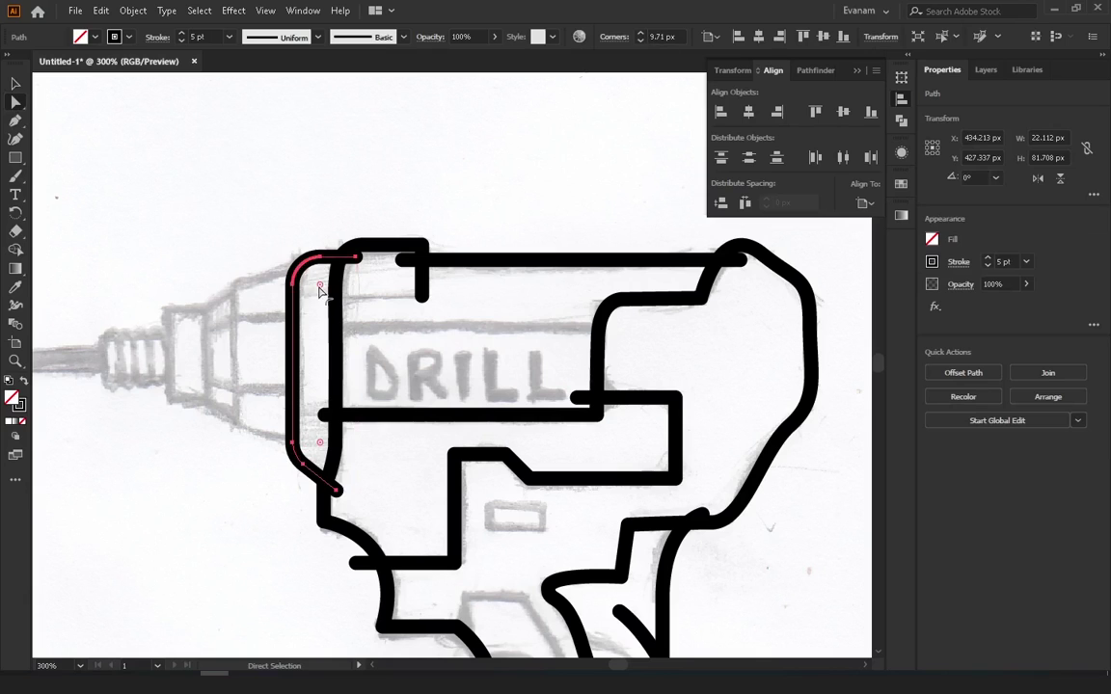
{"action": "left_click", "coordinate": [114, 142]}
{"action": "scroll", "coordinate": [114, 142], "scroll_direction": "down", "scroll_amount": 1}
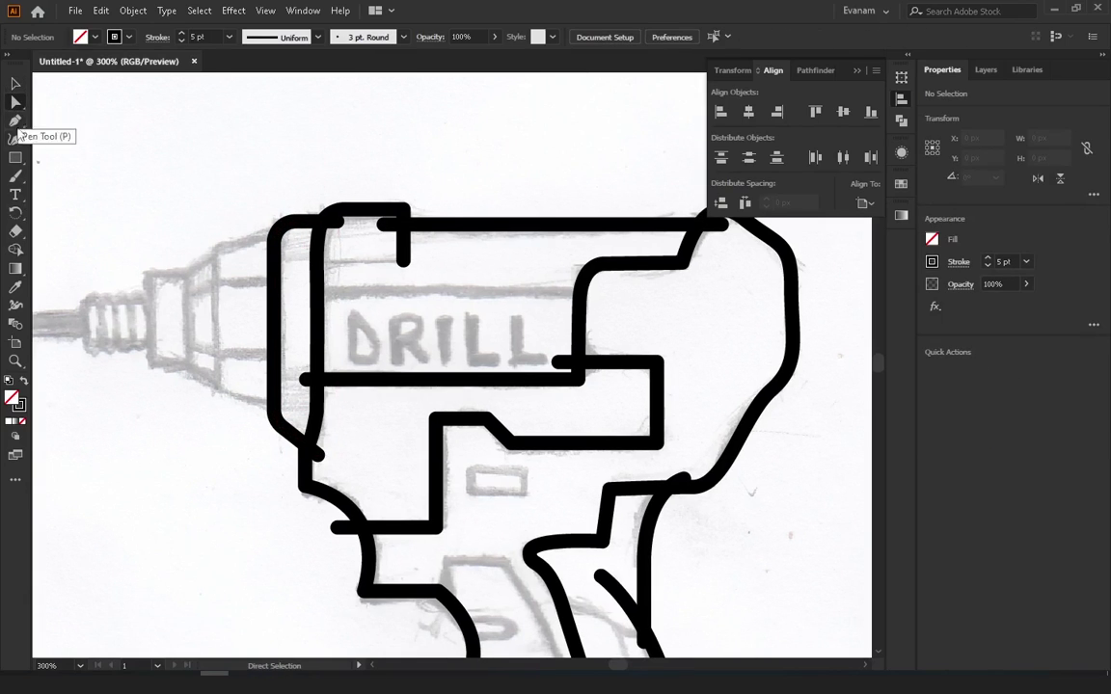
Draw a bracket-shaped path at the back of the chuck
{"action": "left_click", "coordinate": [16, 120]}
{"action": "left_click", "coordinate": [288, 405]}
{"action": "left_click_drag", "start_coordinate": [216, 390], "coordinate": [218, 254]}
{"action": "left_click", "coordinate": [218, 248]}
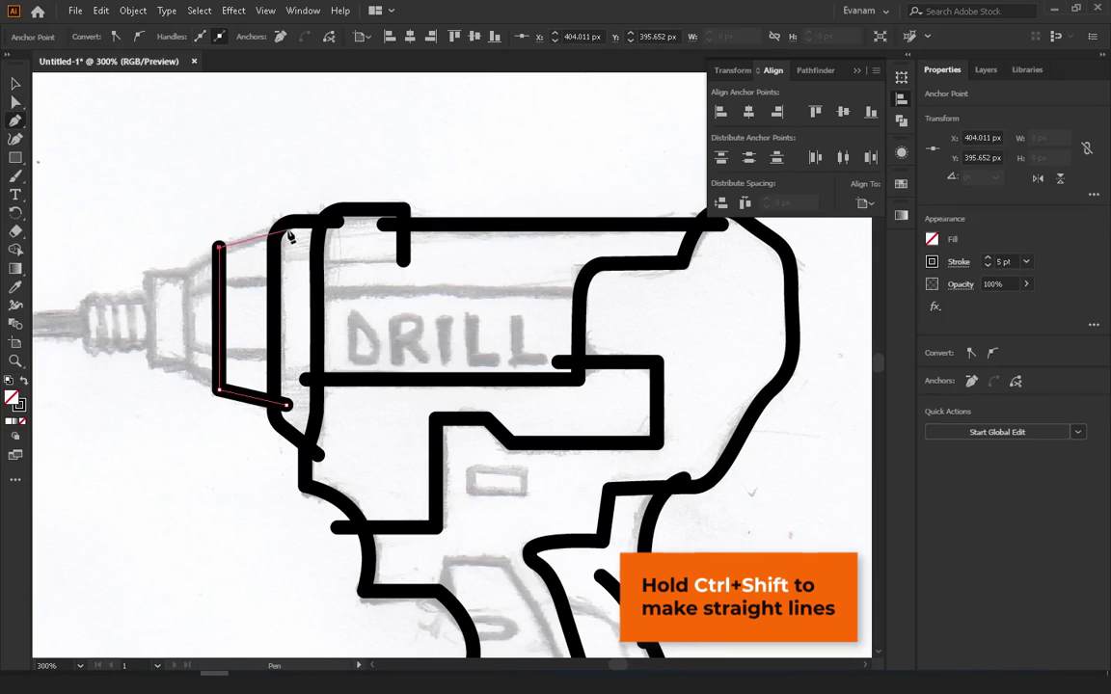
{"action": "left_click", "coordinate": [291, 234]}
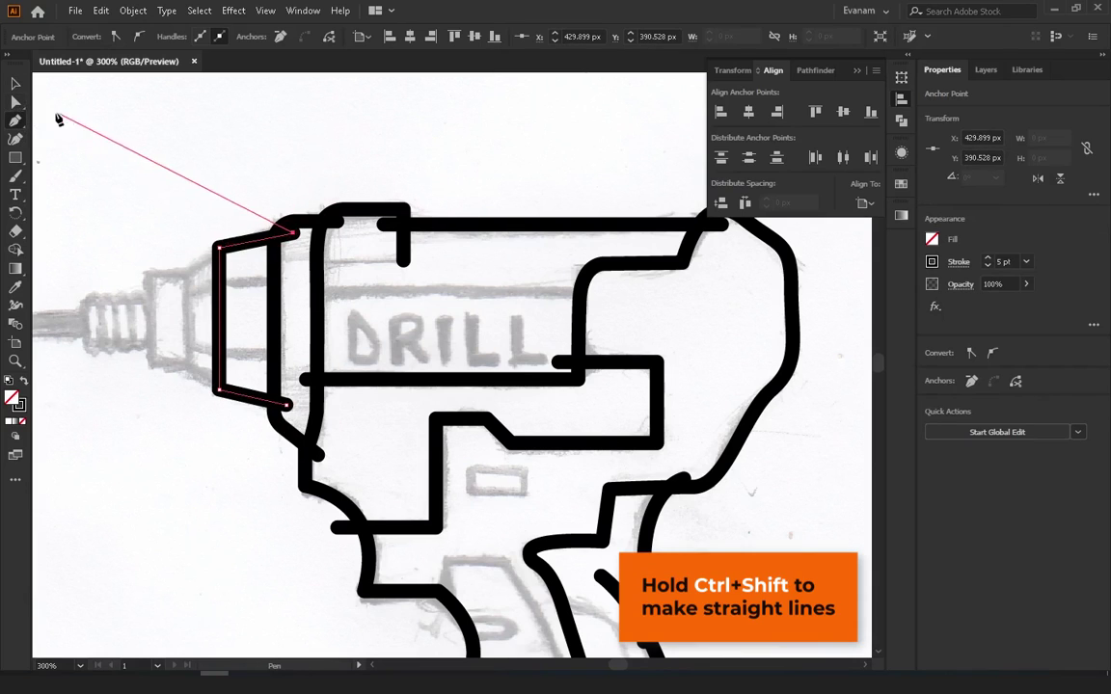
{"action": "left_click", "coordinate": [15, 84]}
{"action": "left_click", "coordinate": [227, 268]}
{"action": "left_click", "coordinate": [228, 256]}
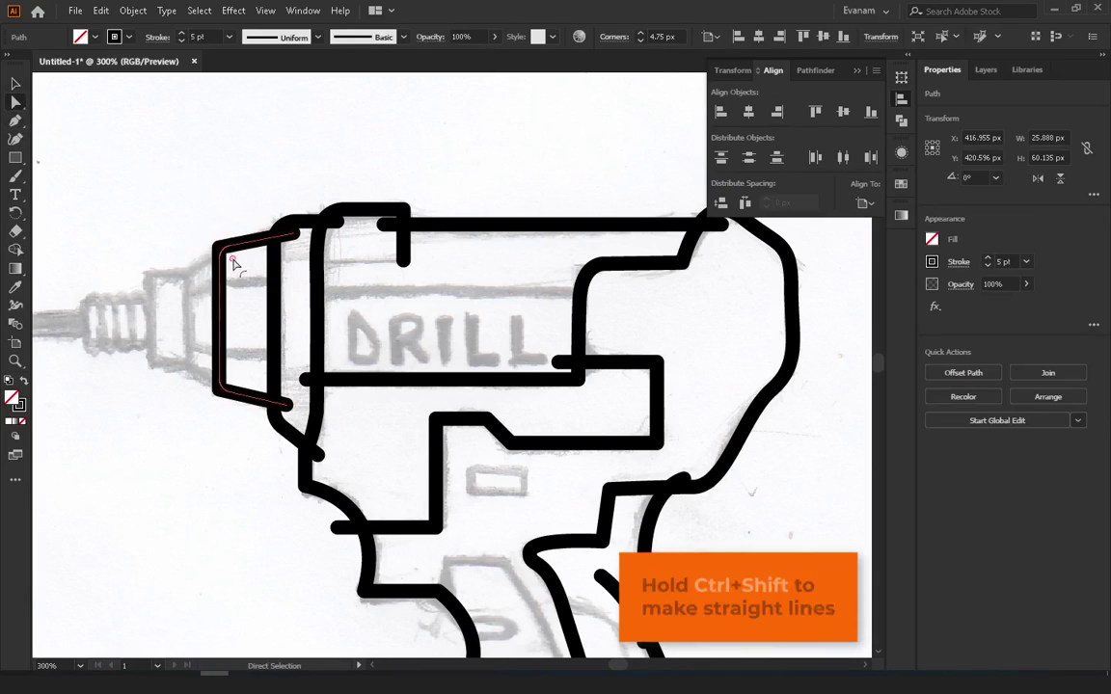
Trace an open path along the chuck's bottom edge and up its front
{"action": "key", "text": "p"}
{"action": "left_click_drag", "start_coordinate": [202, 333], "coordinate": [352, 400]}
{"action": "left_click", "coordinate": [371, 446]}
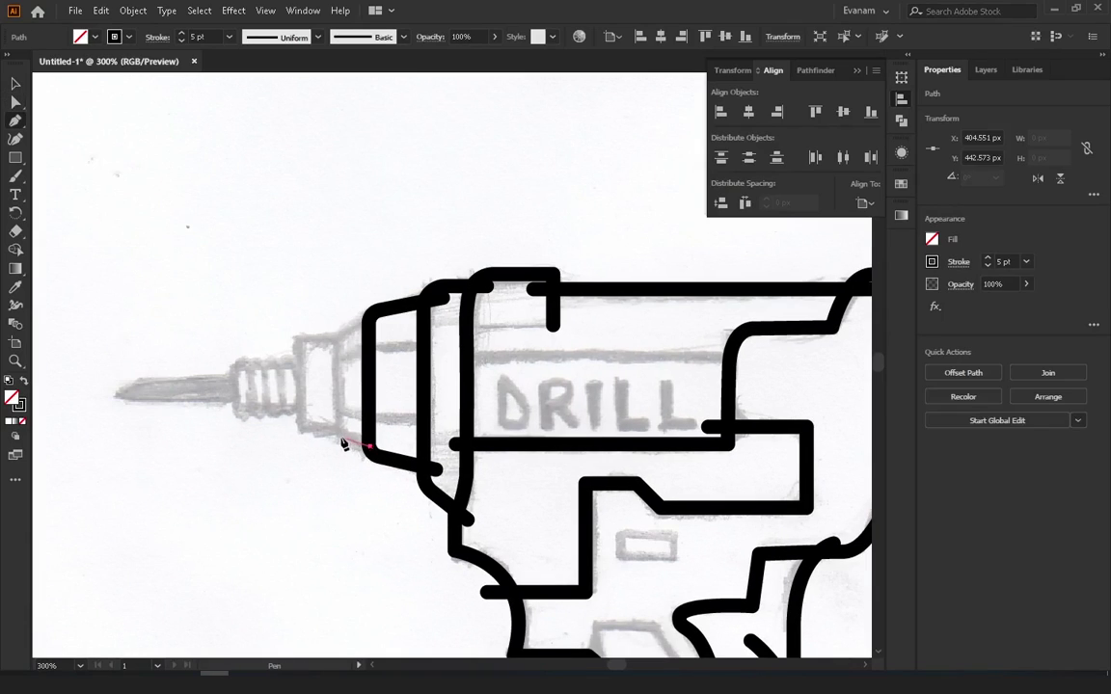
{"action": "left_click", "coordinate": [336, 432]}
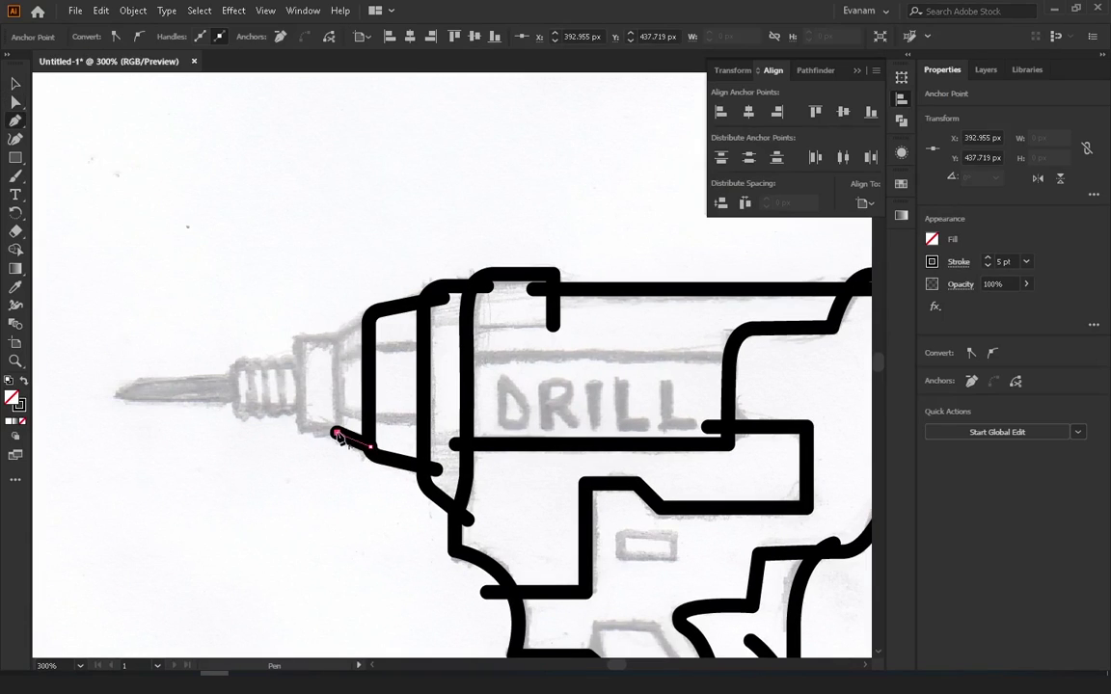
{"action": "left_click", "coordinate": [336, 335]}
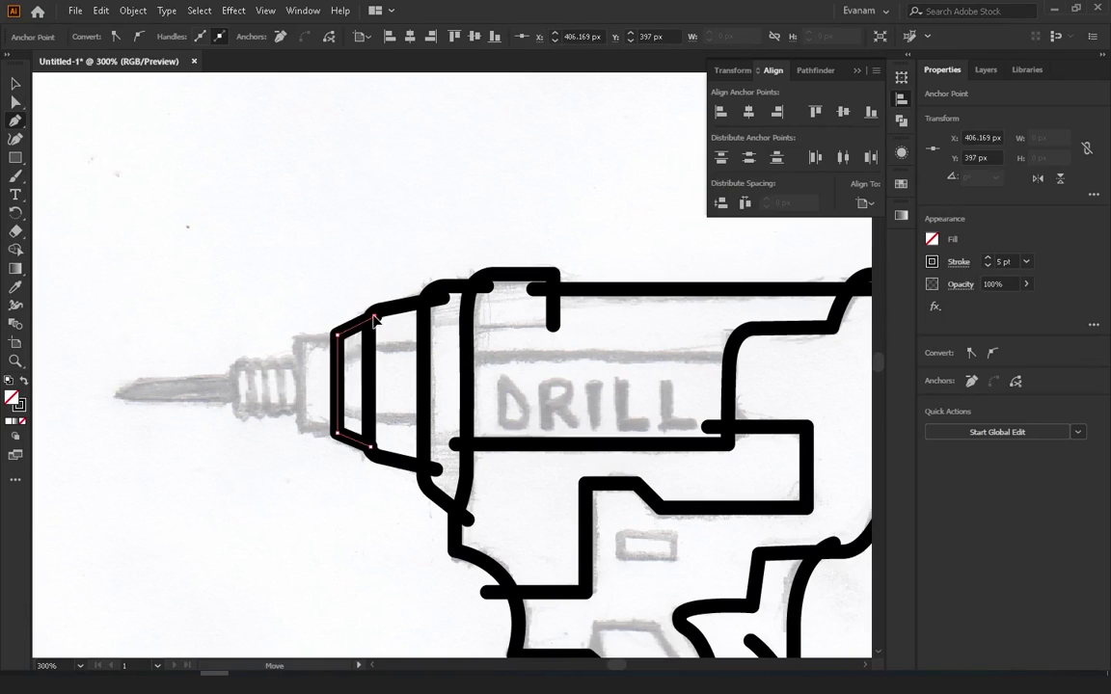
{"action": "key", "text": "Return"}
Outline the rectangular front collar of the chuck before the bit
{"action": "left_click", "coordinate": [178, 211], "text": "ctrl"}
{"action": "left_click", "coordinate": [337, 431]}
{"action": "left_click", "coordinate": [296, 431]}
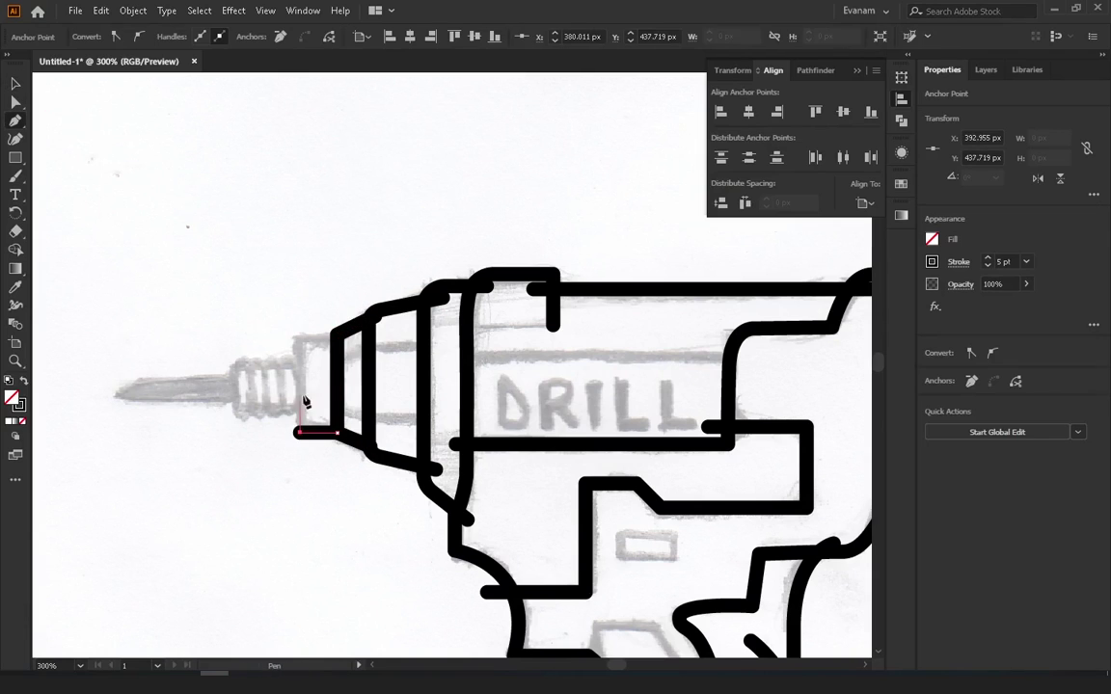
{"action": "left_click", "coordinate": [296, 334]}
{"action": "left_click", "coordinate": [336, 335]}
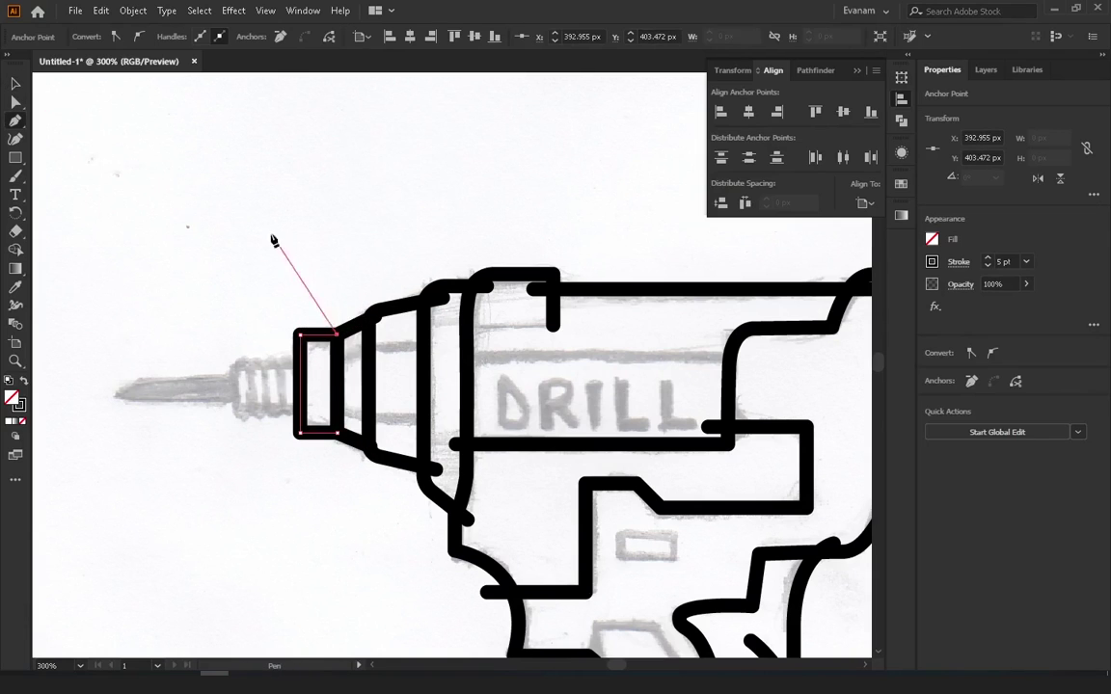
{"action": "key", "text": "Return"}
{"action": "scroll", "coordinate": [271, 314], "scroll_direction": "up", "scroll_amount": 1}
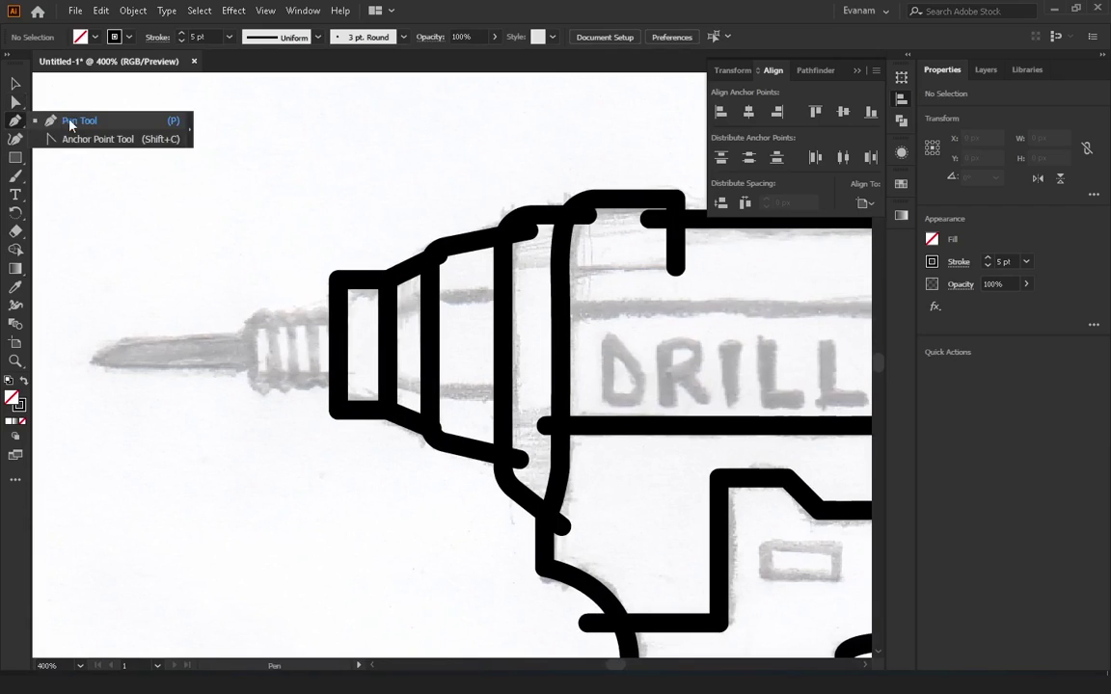
Draw a vertical ring line ahead of the chuck and duplicate it to the left
{"action": "left_click", "coordinate": [320, 314]}
{"action": "left_click", "coordinate": [320, 386]}
{"action": "left_click", "coordinate": [15, 84]}
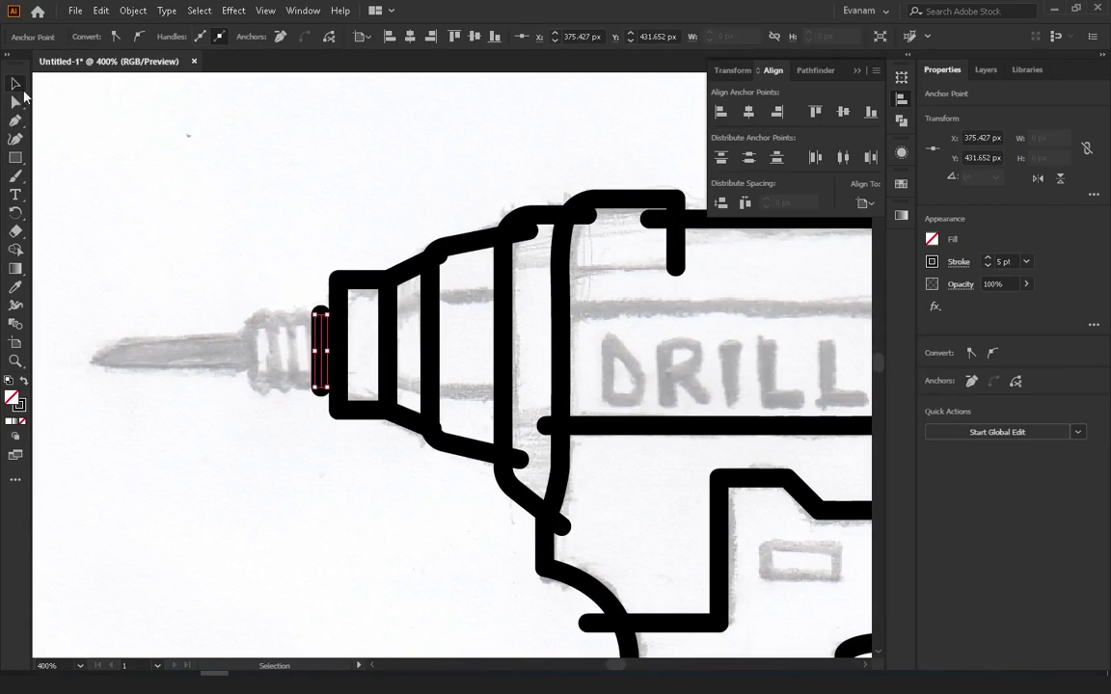
{"action": "key", "text": "ctrl+shift+a"}
{"action": "mouse_move", "coordinate": [325, 328]}
{"action": "left_mouse_down"}
{"action": "mouse_move", "coordinate": [309, 345]}
{"action": "mouse_move", "coordinate": [301, 338]}
{"action": "mouse_move", "coordinate": [286, 275]}
{"action": "left_mouse_up"}
{"action": "left_click", "coordinate": [299, 330]}
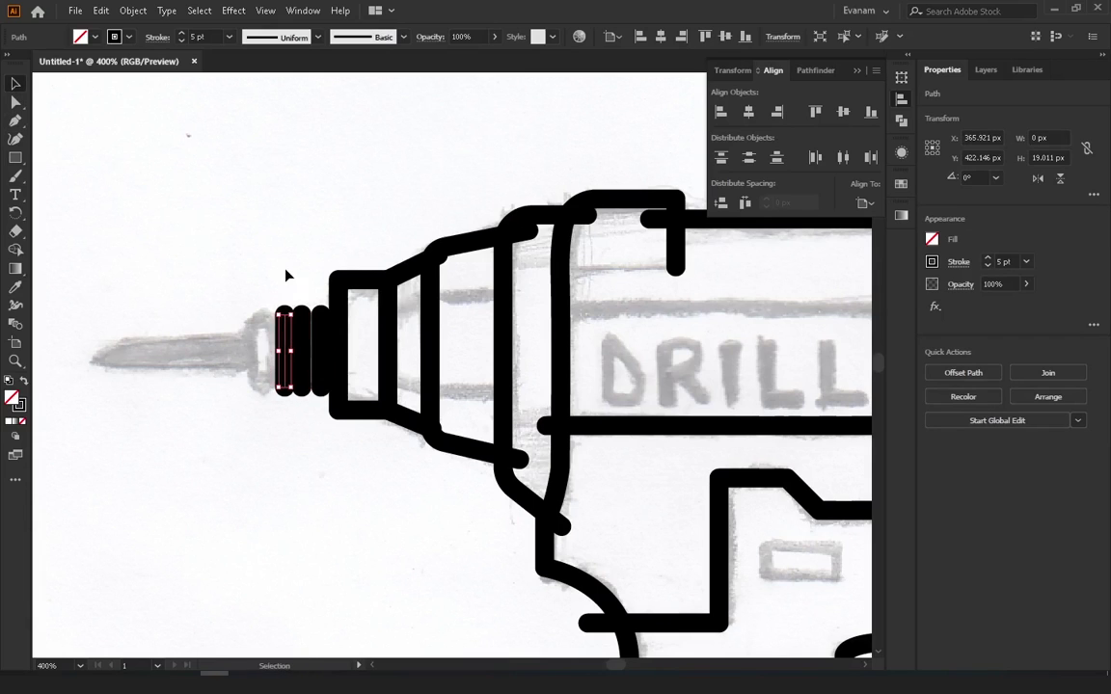
Add another ring copy further left of the leftmost ring line
{"action": "left_click", "coordinate": [285, 275]}
{"action": "scroll", "coordinate": [325, 342], "scroll_direction": "up", "scroll_amount": 1}
{"action": "left_click", "coordinate": [304, 323]}
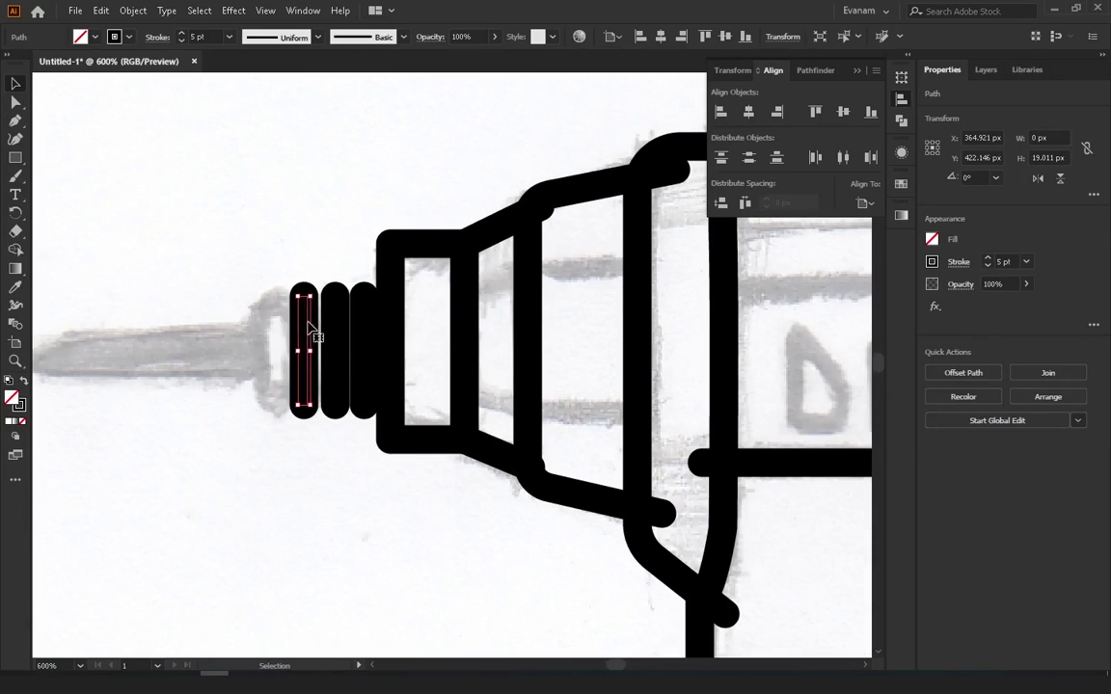
{"action": "left_click", "coordinate": [292, 154]}
{"action": "left_click", "coordinate": [266, 9]}
{"action": "left_click", "coordinate": [306, 357]}
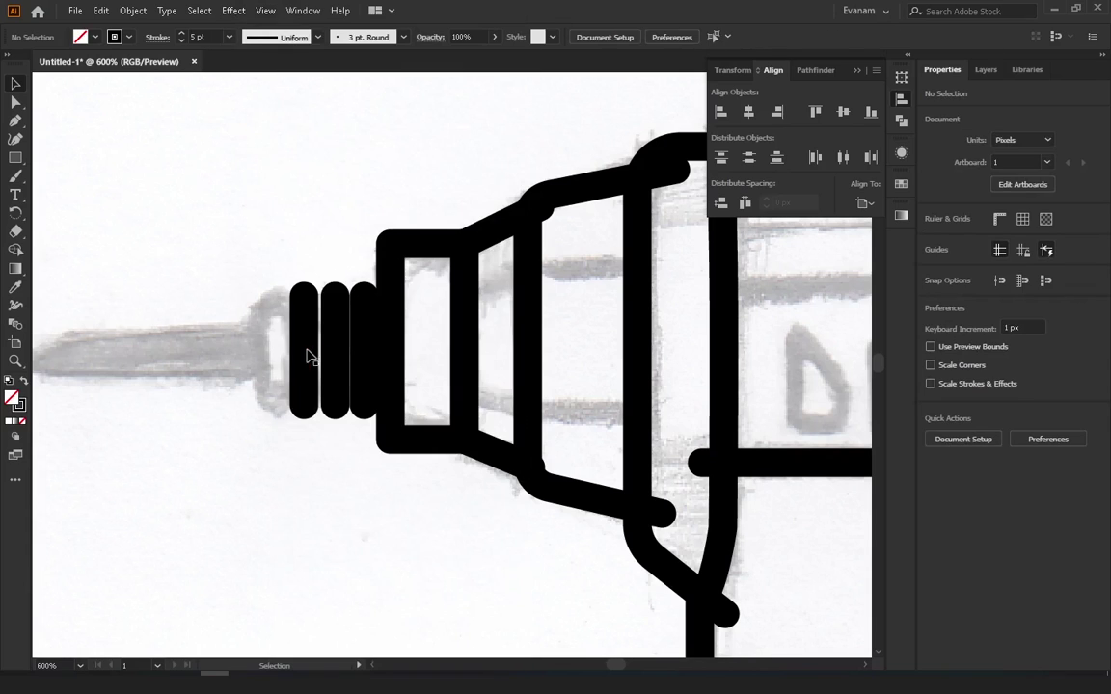
{"action": "left_click_drag", "start_coordinate": [302, 355], "coordinate": [271, 335]}
{"action": "key", "text": "ctrl+shift+a"}
Space the four ring lines evenly using Align to Selection
{"action": "left_click_drag", "start_coordinate": [278, 288], "coordinate": [246, 251]}
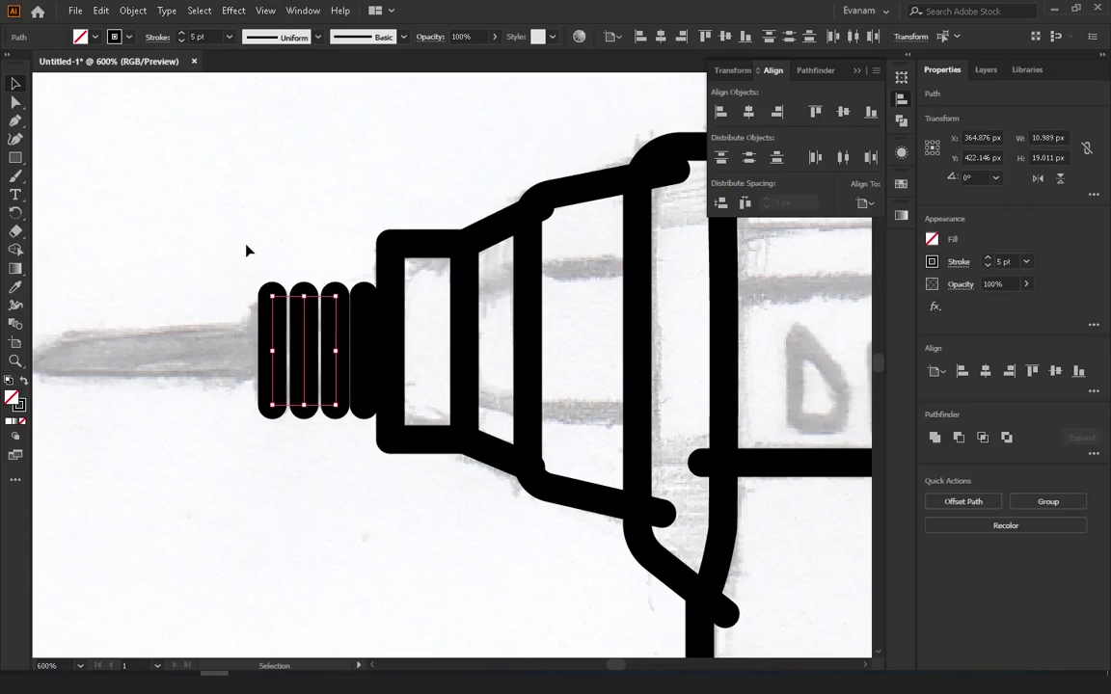
{"action": "left_click", "coordinate": [863, 202]}
{"action": "left_click", "coordinate": [887, 223]}
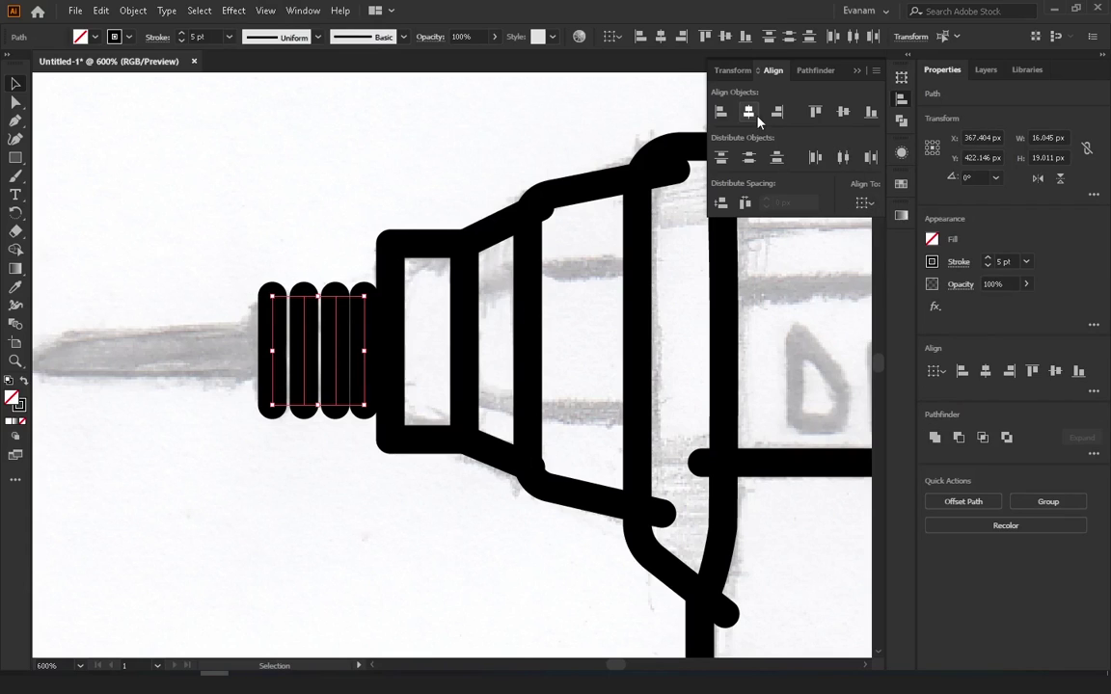
{"action": "left_click", "coordinate": [310, 148]}
{"action": "left_click", "coordinate": [16, 120]}
Draw the drill bit line out to its tip
{"action": "key", "text": "ctrl+minus"}
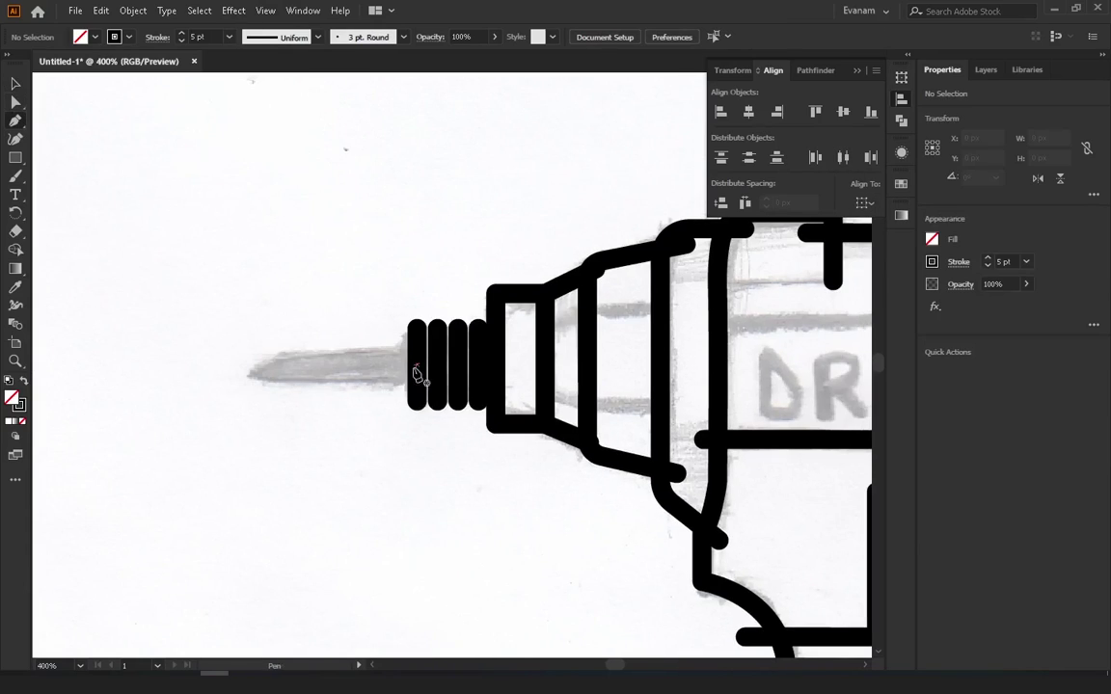
{"action": "left_click", "coordinate": [258, 366]}
{"action": "key", "text": "v"}
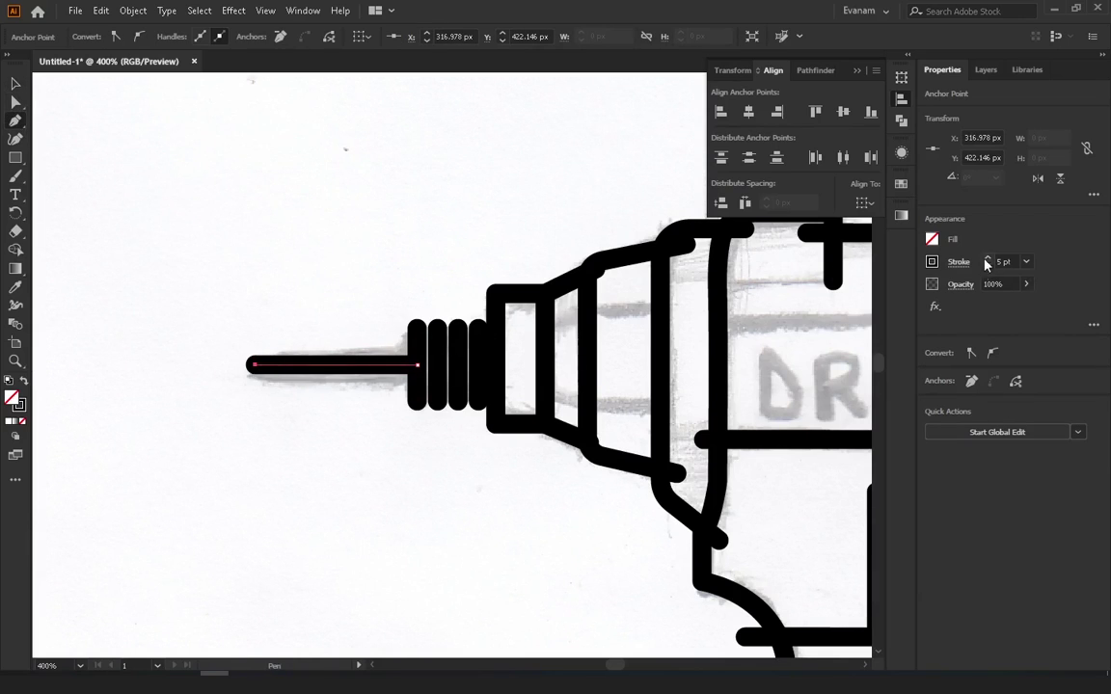
{"action": "left_click", "coordinate": [15, 83]}
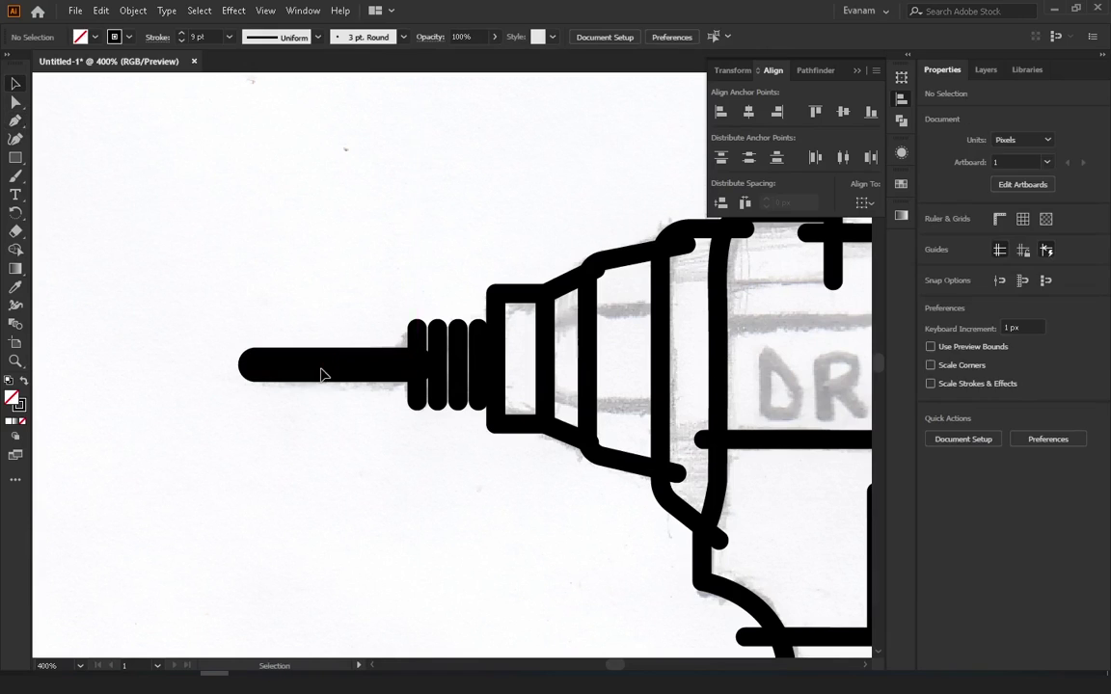
Expand the drill bit and ring strokes into filled shapes with Object > Expand
{"action": "left_click_drag", "start_coordinate": [369, 287], "coordinate": [456, 436]}
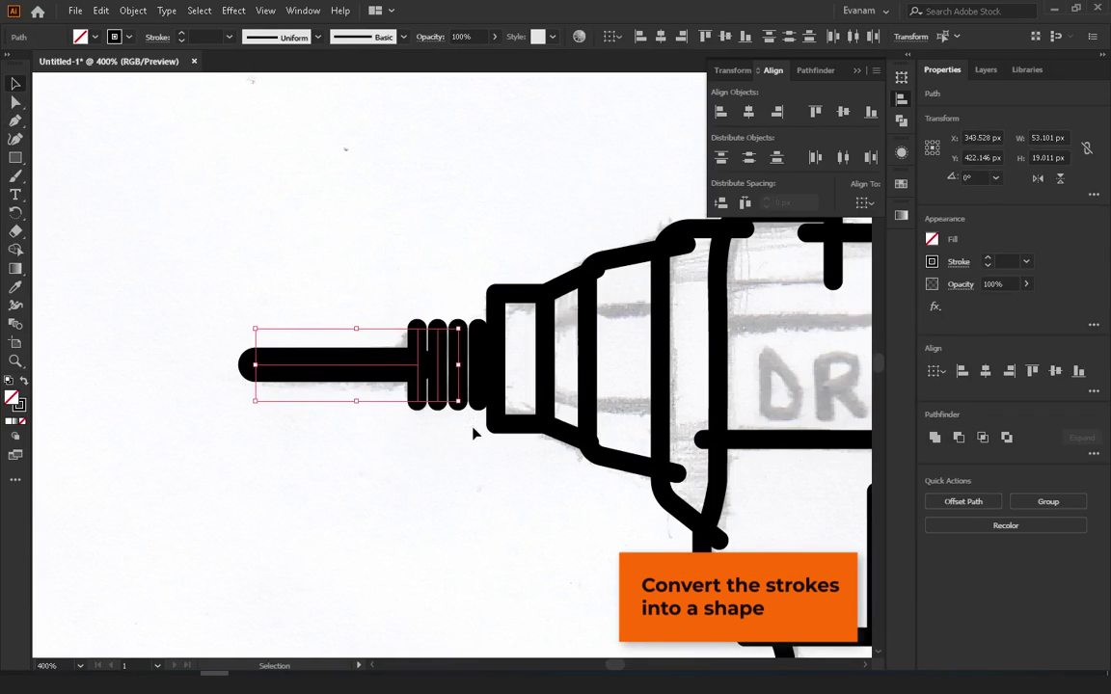
{"action": "left_click", "coordinate": [133, 11]}
{"action": "left_click", "coordinate": [154, 178]}
{"action": "key", "text": "Return"}
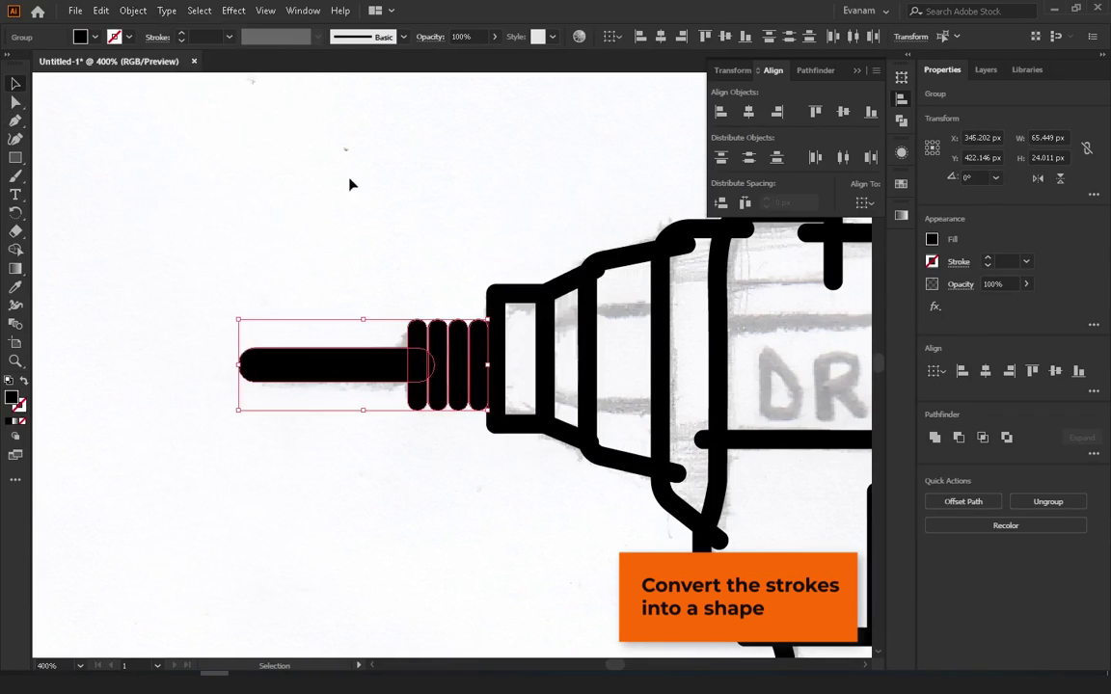
{"action": "left_click", "coordinate": [318, 163]}
Swap fill and stroke, group the bit with the rings, and give them a 2 pt outline
{"action": "left_click_drag", "start_coordinate": [273, 248], "coordinate": [405, 385]}
{"action": "key", "text": "shift+x"}
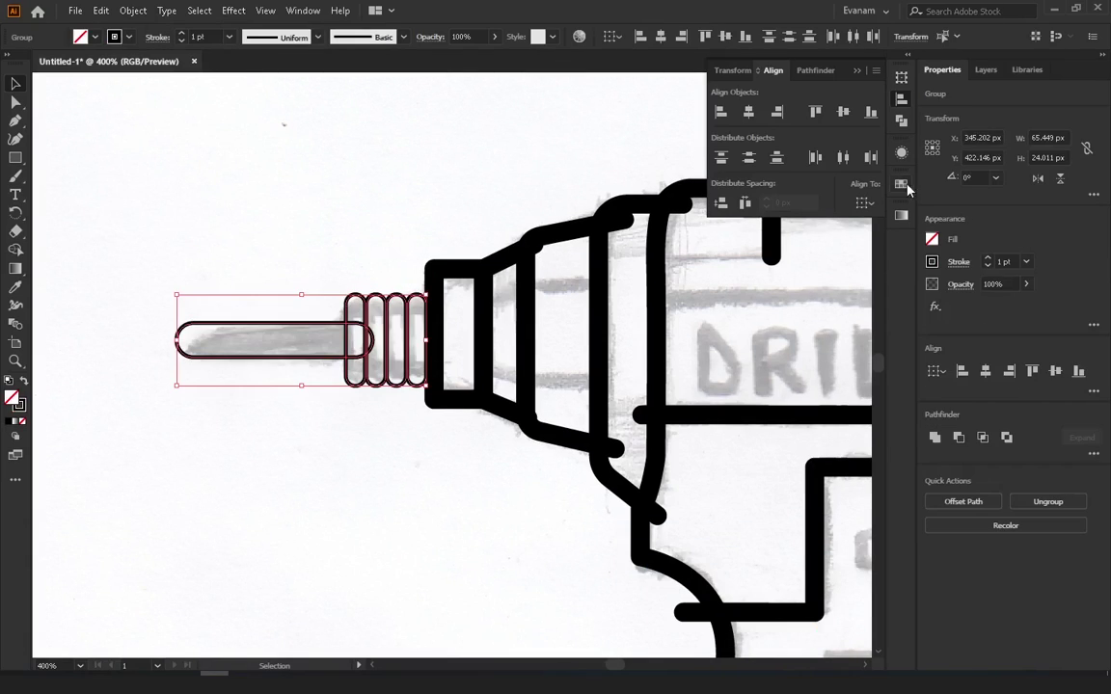
{"action": "left_click", "coordinate": [302, 277]}
{"action": "left_click", "coordinate": [309, 330]}
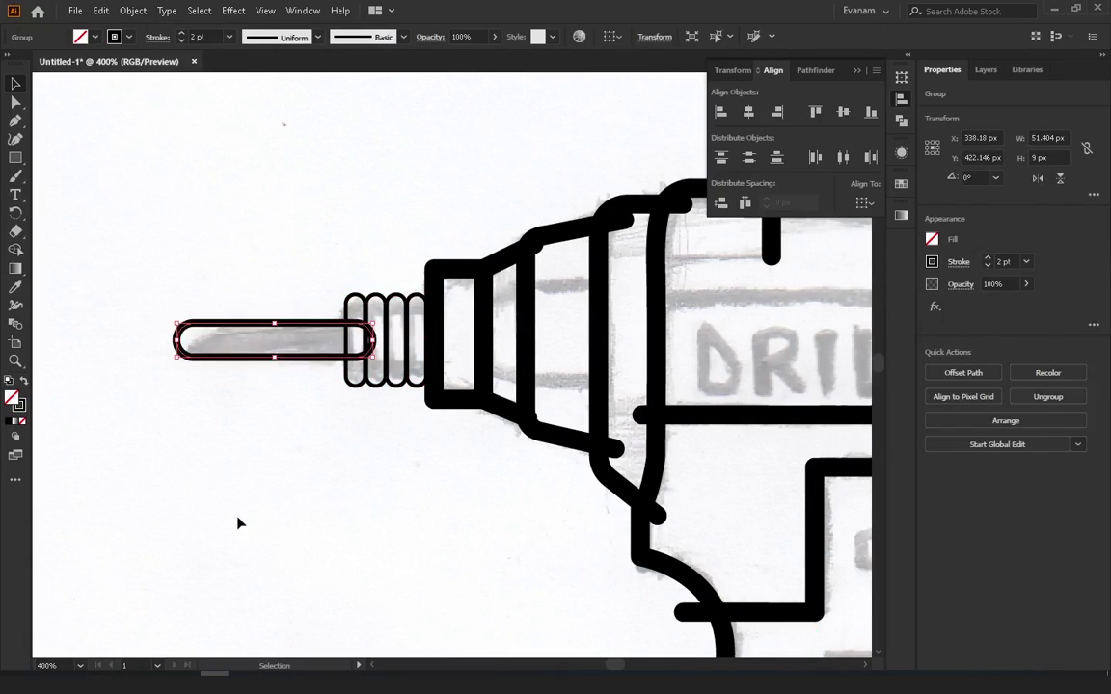
{"action": "left_click", "coordinate": [410, 380], "text": "shift"}
{"action": "key", "text": "ctrl+g"}
{"action": "left_click", "coordinate": [986, 262]}
{"action": "left_click", "coordinate": [360, 501]}
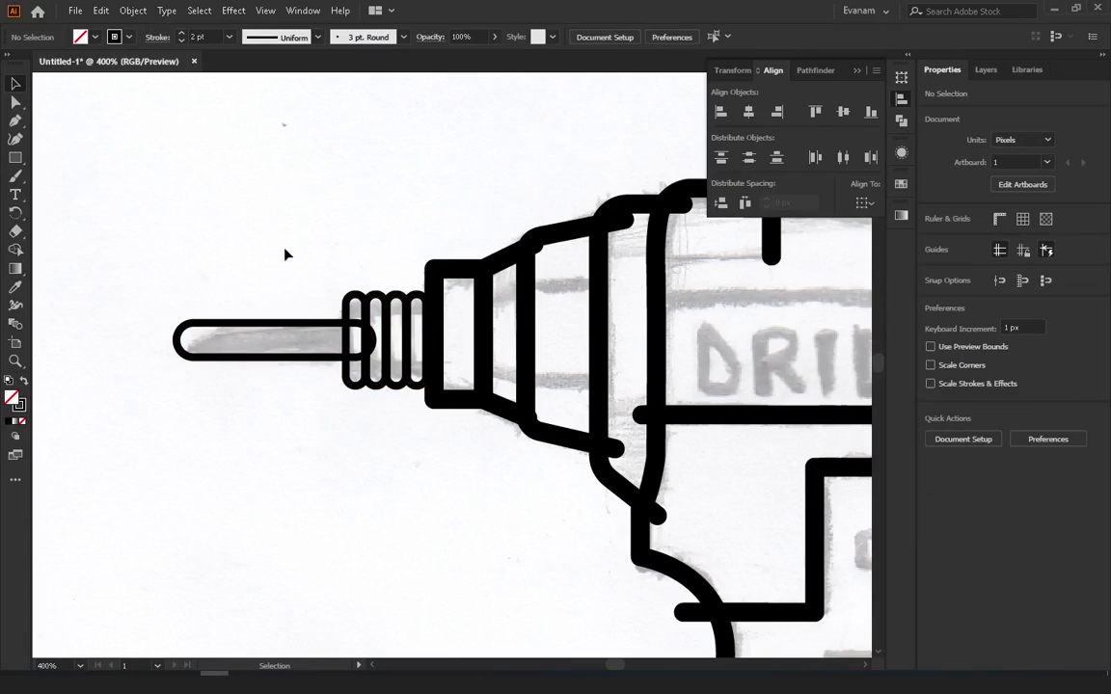
Merge the drill bit and ring shapes with the Shape Builder
{"action": "left_click_drag", "start_coordinate": [285, 253], "coordinate": [328, 323]}
{"action": "key", "text": "shift+m"}
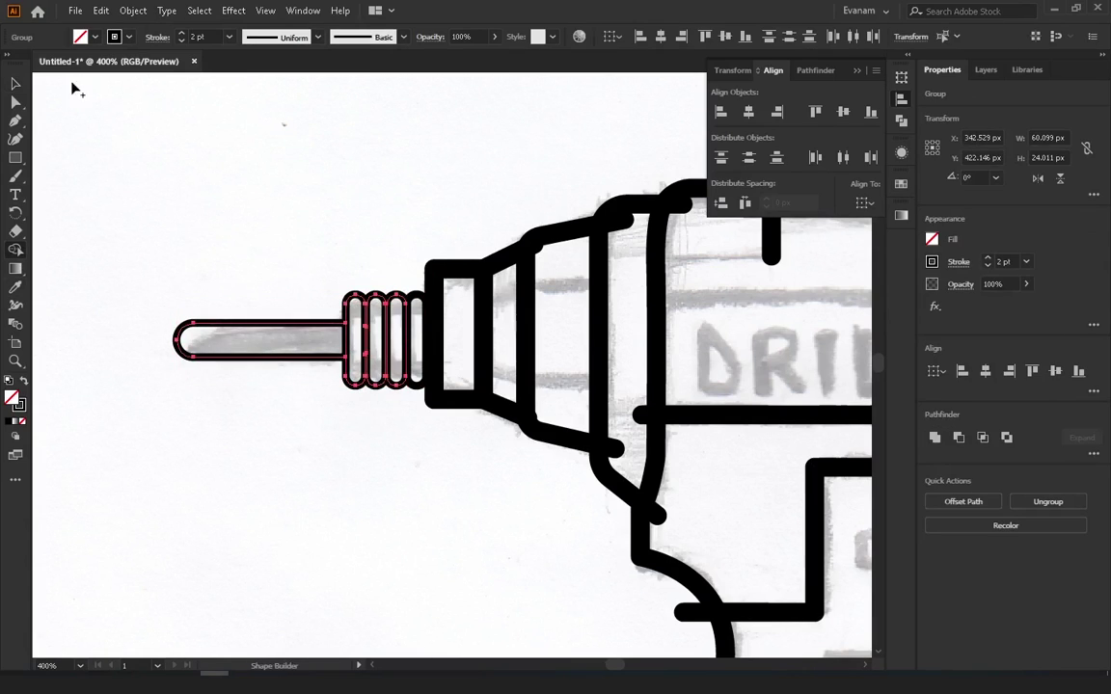
{"action": "left_click", "coordinate": [122, 332]}
{"action": "scroll", "coordinate": [369, 360], "scroll_direction": "up", "scroll_amount": 3}
{"action": "key", "text": "v"}
{"action": "left_click_drag", "start_coordinate": [322, 181], "coordinate": [463, 509]}
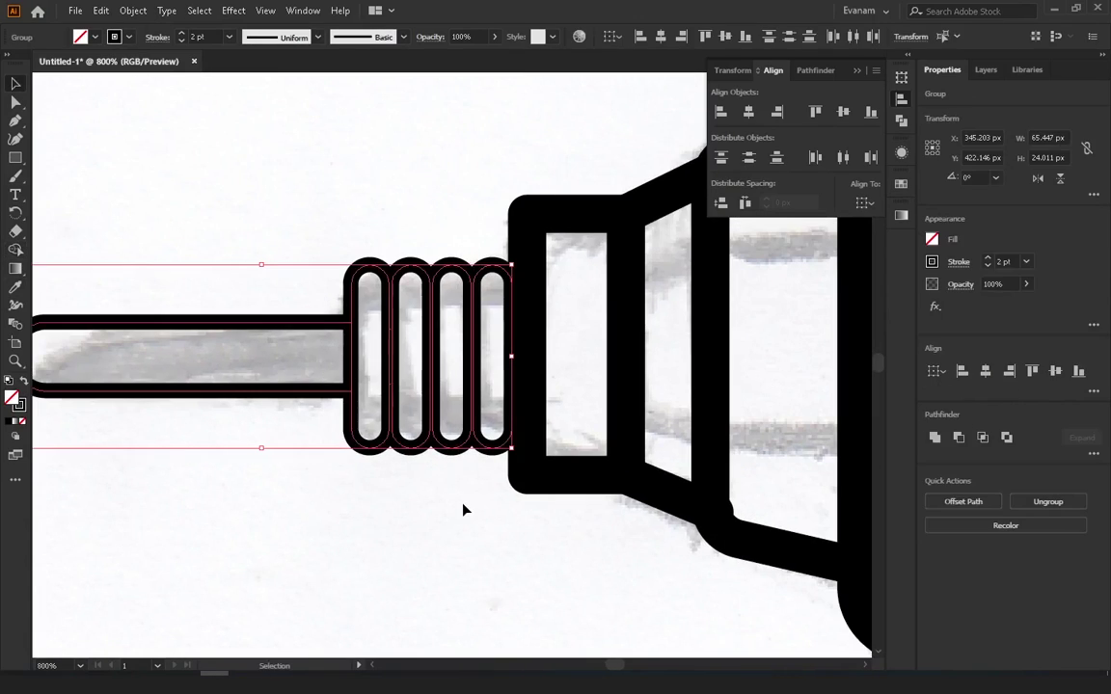
{"action": "left_click", "coordinate": [470, 335]}
{"action": "left_click", "coordinate": [453, 193]}
Zoom out to view the drill's battery base
{"action": "key", "text": "ctrl+minus"}
{"action": "key", "text": "ctrl+minus"}
{"action": "key", "text": "ctrl+minus"}
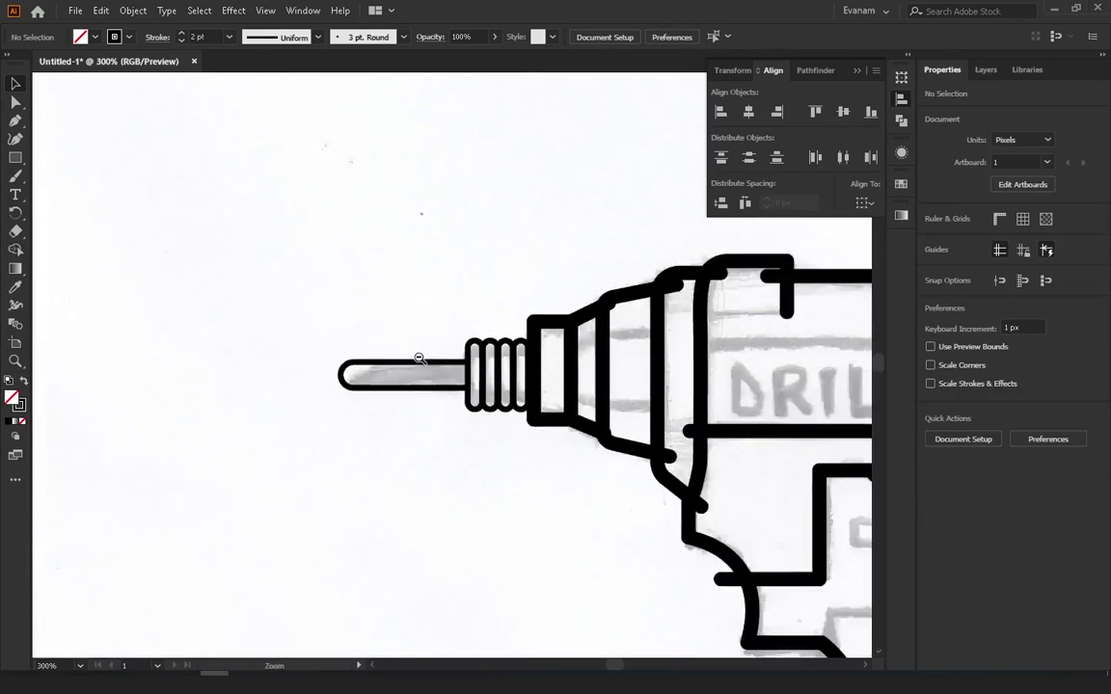
{"action": "key", "text": "ctrl+minus"}
{"action": "key", "text": "ctrl+minus"}
{"action": "key", "text": "ctrl+plus"}
{"action": "scroll", "coordinate": [332, 399], "scroll_direction": "down", "scroll_amount": 5}
Draw a rectangle over the battery base with the black 5 pt stroke copied onto it
{"action": "key", "text": "m"}
{"action": "mouse_move", "coordinate": [386, 322]}
{"action": "left_mouse_down"}
{"action": "mouse_move", "coordinate": [575, 475]}
{"action": "mouse_move", "coordinate": [657, 466]}
{"action": "left_mouse_up"}
{"action": "key", "text": "i"}
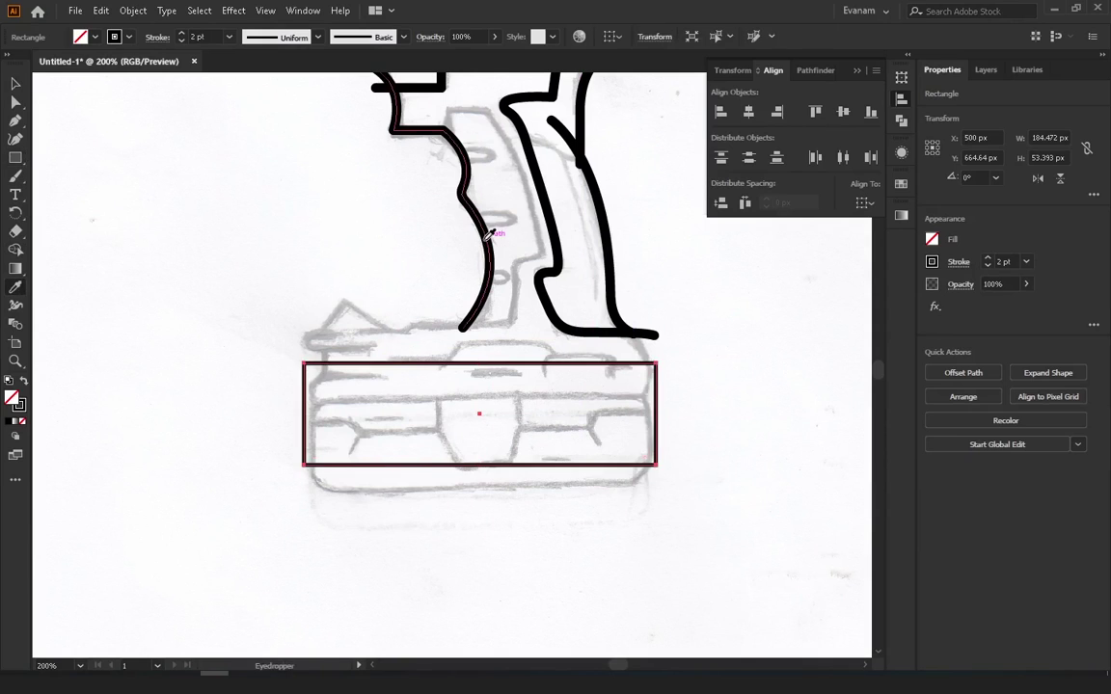
{"action": "left_click", "coordinate": [489, 234]}
{"action": "key", "text": "v"}
{"action": "left_click_drag", "start_coordinate": [479, 425], "coordinate": [482, 437]}
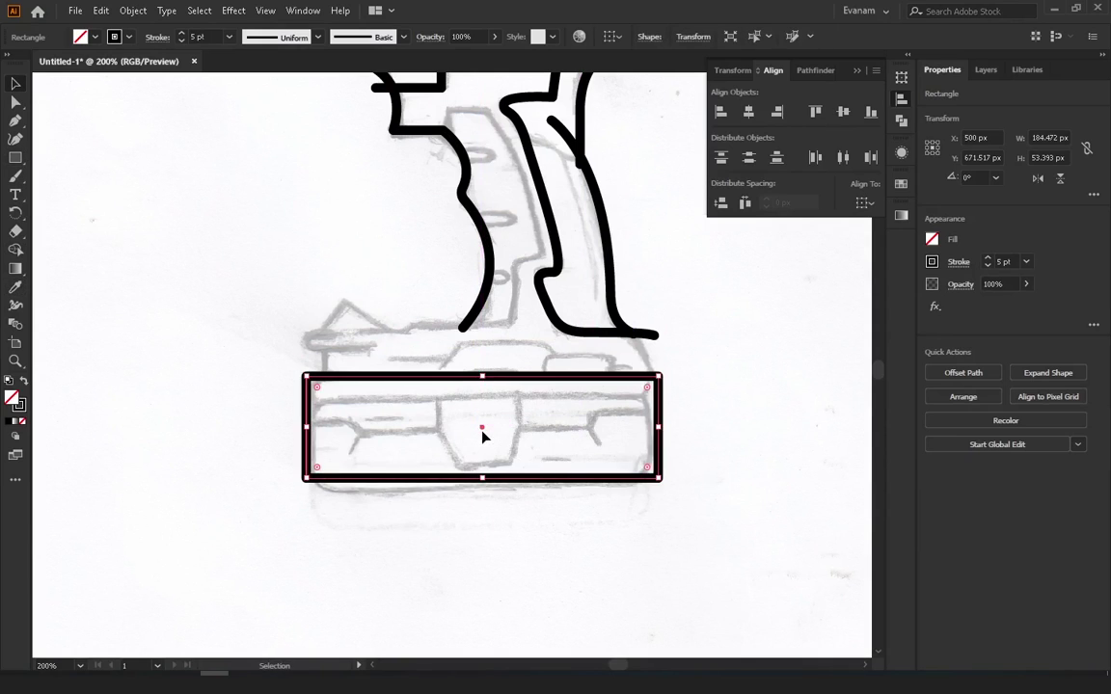
Shorten the rectangle from the top and right, and round its corners
{"action": "left_click_drag", "start_coordinate": [482, 375], "coordinate": [482, 393]}
{"action": "left_click_drag", "start_coordinate": [661, 437], "coordinate": [639, 417]}
{"action": "left_click", "coordinate": [310, 421]}
{"action": "left_click", "coordinate": [306, 421]}
{"action": "left_click", "coordinate": [648, 409]}
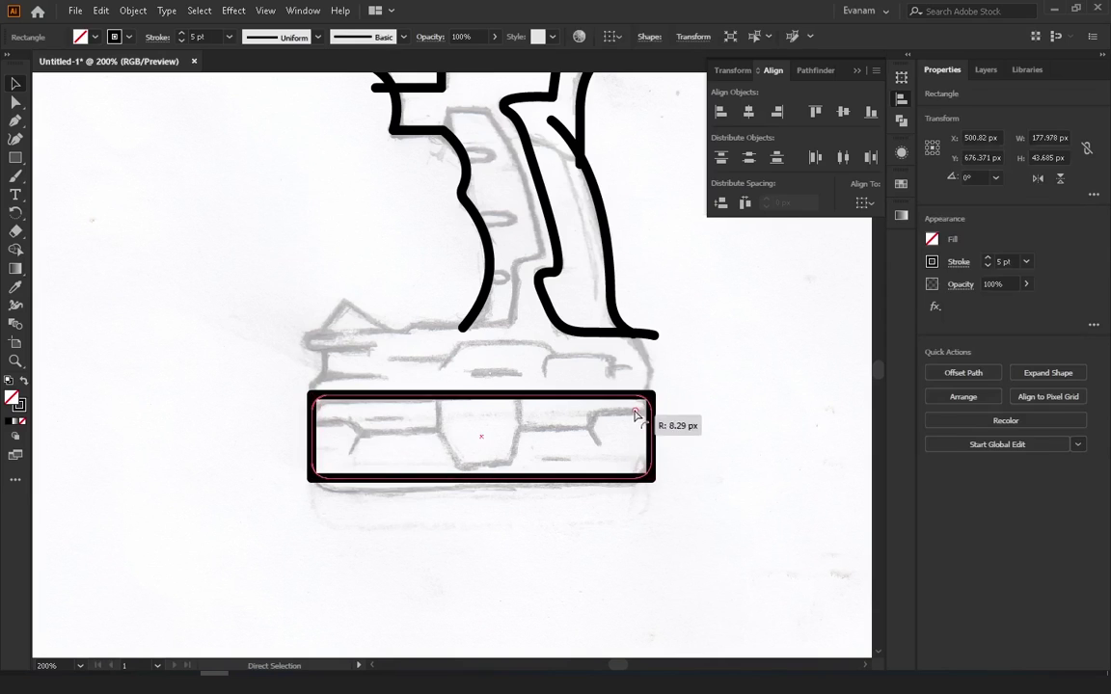
{"action": "mouse_move", "coordinate": [409, 416]}
{"action": "left_mouse_down"}
{"action": "mouse_move", "coordinate": [408, 333]}
{"action": "mouse_move", "coordinate": [412, 347]}
{"action": "left_mouse_up"}
Stretch the top rounded rectangle up to the handle and duplicate it slightly lower
{"action": "left_click", "coordinate": [233, 10]}
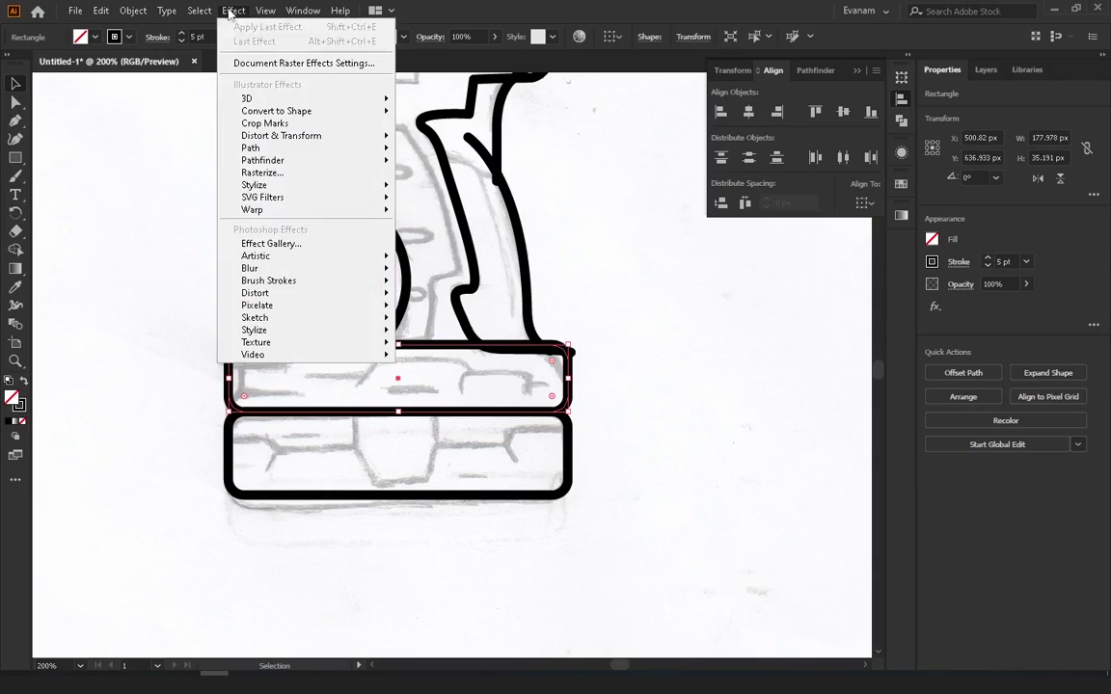
{"action": "left_click", "coordinate": [324, 176]}
{"action": "left_click", "coordinate": [342, 379]}
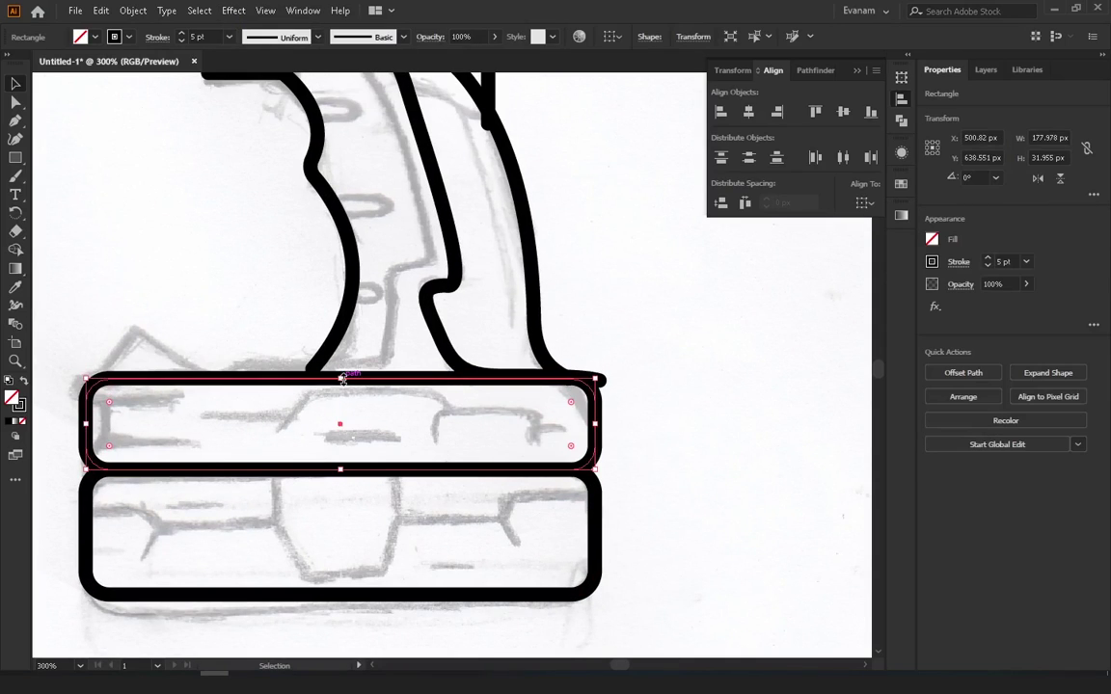
{"action": "left_click_drag", "start_coordinate": [342, 379], "coordinate": [344, 375]}
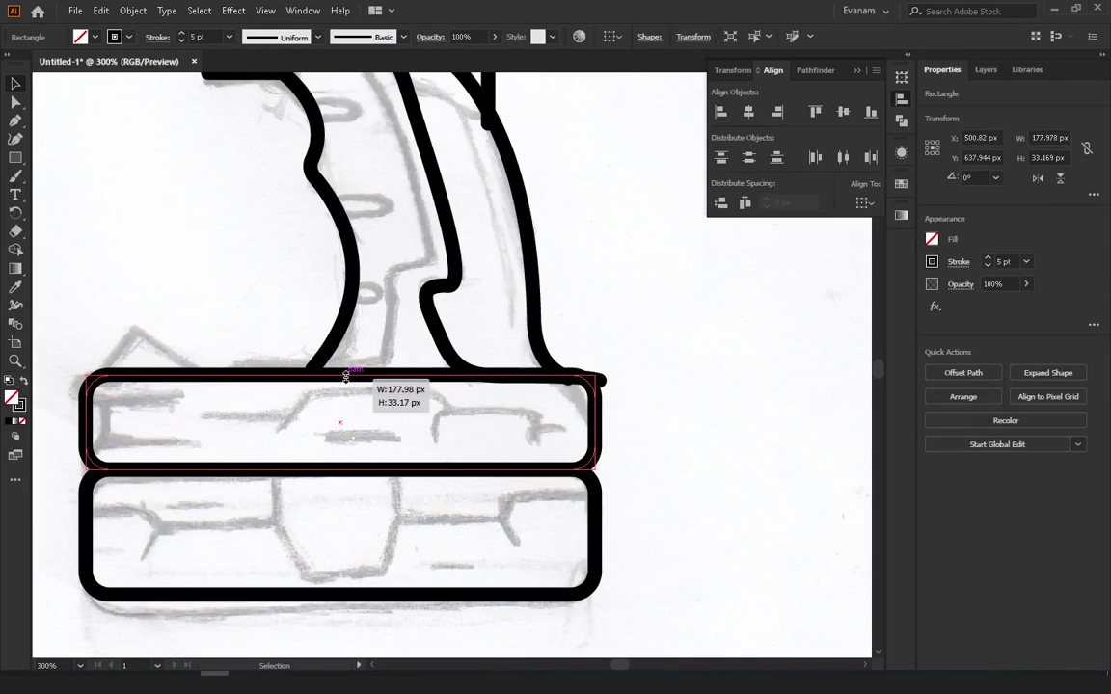
{"action": "left_click", "coordinate": [216, 325]}
{"action": "scroll", "coordinate": [221, 309], "scroll_direction": "left", "scroll_amount": 3}
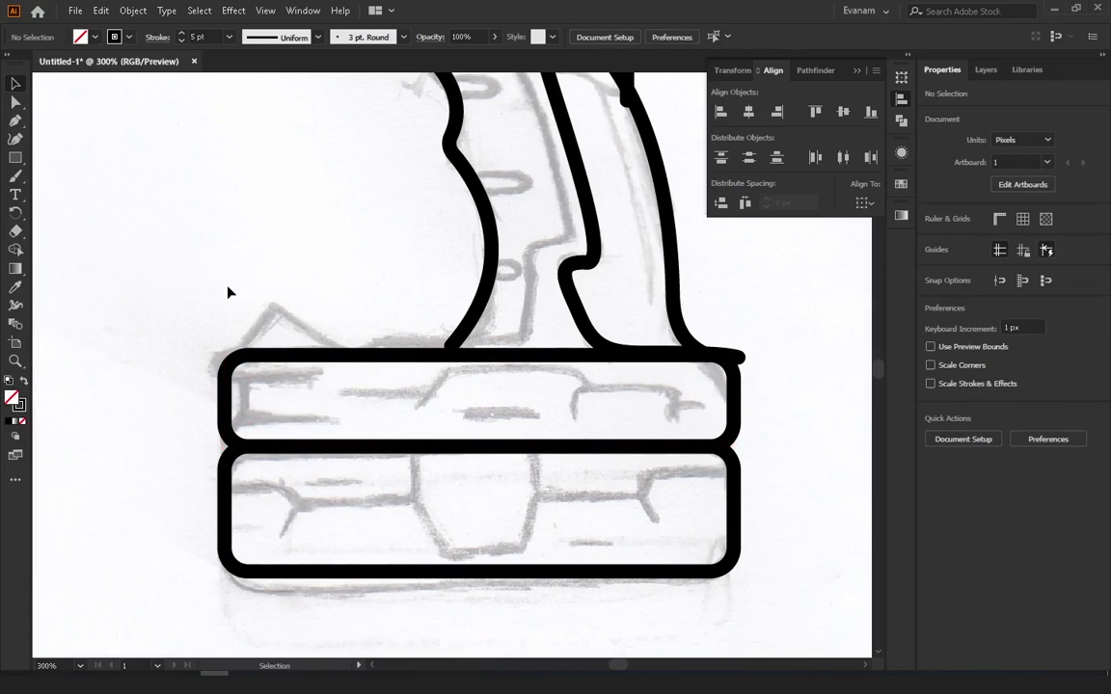
{"action": "mouse_move", "coordinate": [352, 361]}
{"action": "left_mouse_down"}
{"action": "mouse_move", "coordinate": [359, 379]}
{"action": "mouse_move", "coordinate": [524, 402]}
{"action": "mouse_move", "coordinate": [445, 424]}
{"action": "left_mouse_up"}
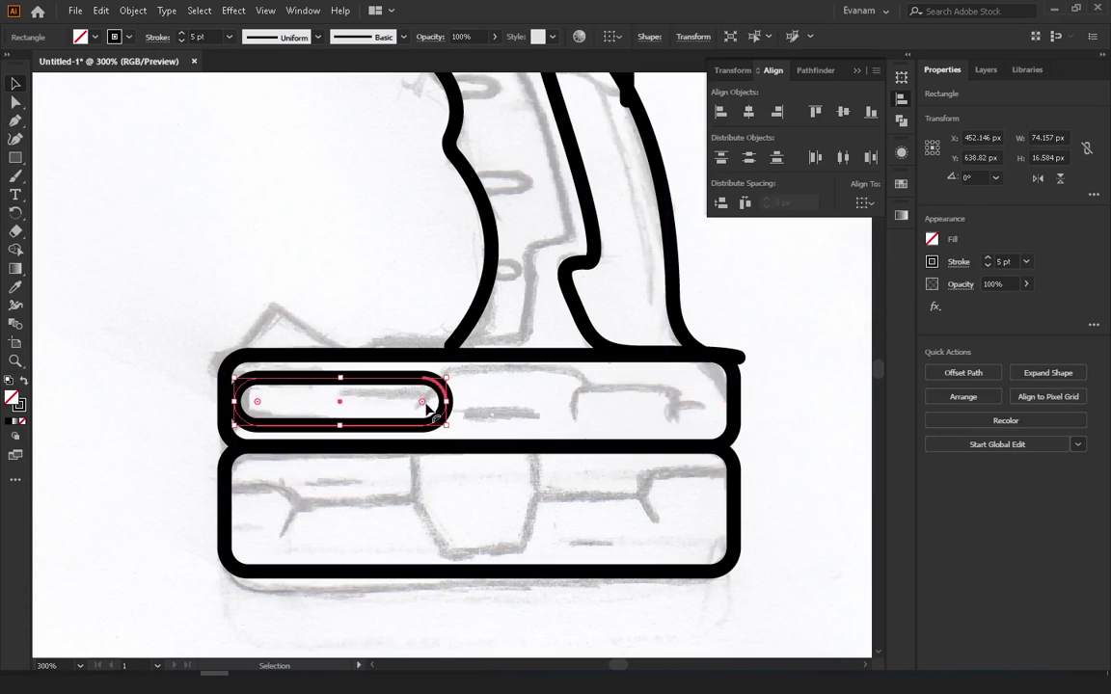
Reduce the rounded label shape's stroke to 3 pt
{"action": "left_click", "coordinate": [360, 405]}
{"action": "left_click", "coordinate": [402, 377]}
{"action": "left_click", "coordinate": [988, 266]}
{"action": "left_click", "coordinate": [987, 265]}
{"action": "left_click", "coordinate": [347, 384]}
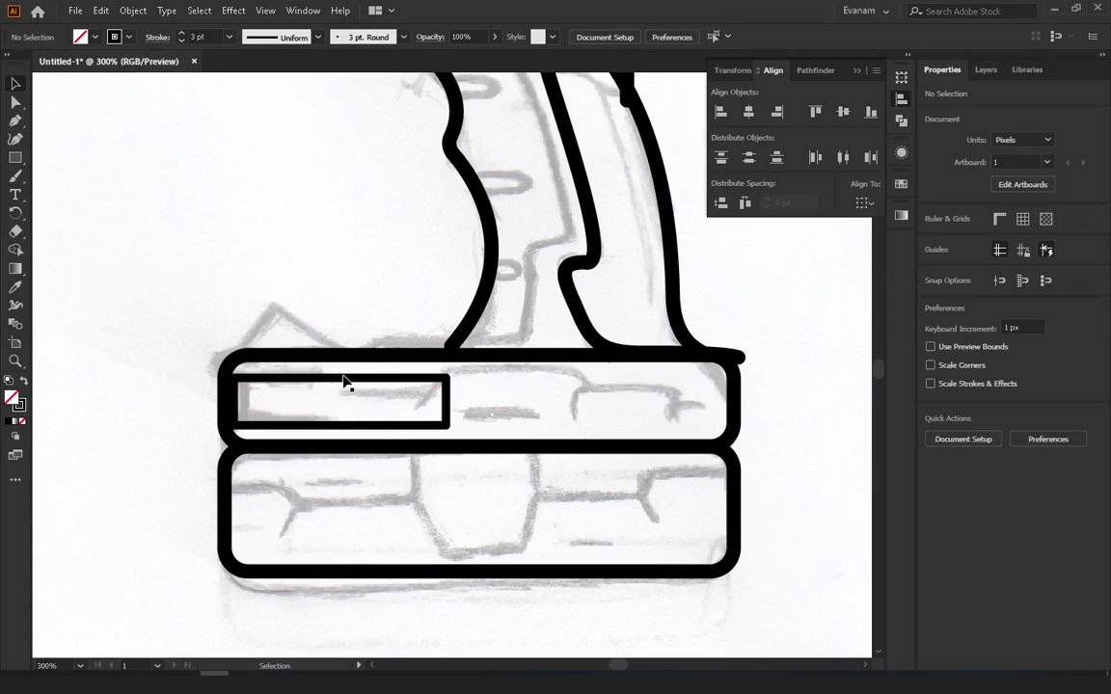
Draw a flat rectangle inside the upper bar, about 10 px tall
{"action": "mouse_move", "coordinate": [345, 378]}
{"action": "left_mouse_down"}
{"action": "mouse_move", "coordinate": [328, 417]}
{"action": "mouse_move", "coordinate": [366, 413]}
{"action": "mouse_move", "coordinate": [308, 463]}
{"action": "mouse_move", "coordinate": [343, 443]}
{"action": "mouse_move", "coordinate": [225, 425]}
{"action": "left_mouse_up"}
{"action": "left_click_drag", "start_coordinate": [327, 405], "coordinate": [327, 416]}
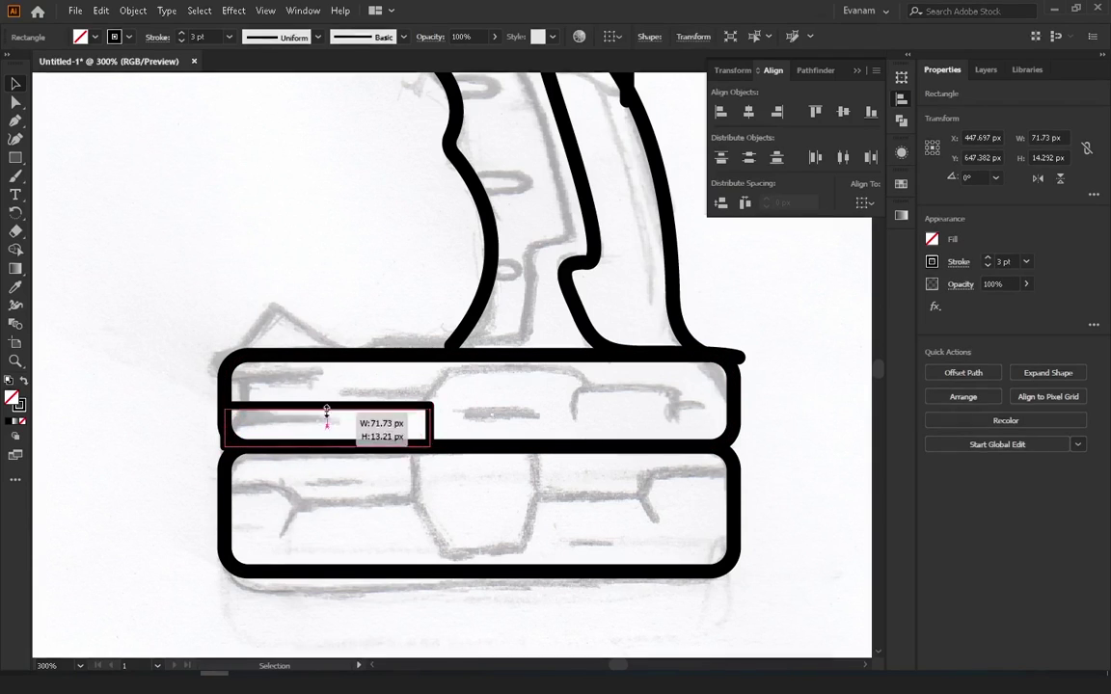
{"action": "left_click", "coordinate": [81, 189]}
{"action": "left_click", "coordinate": [355, 426]}
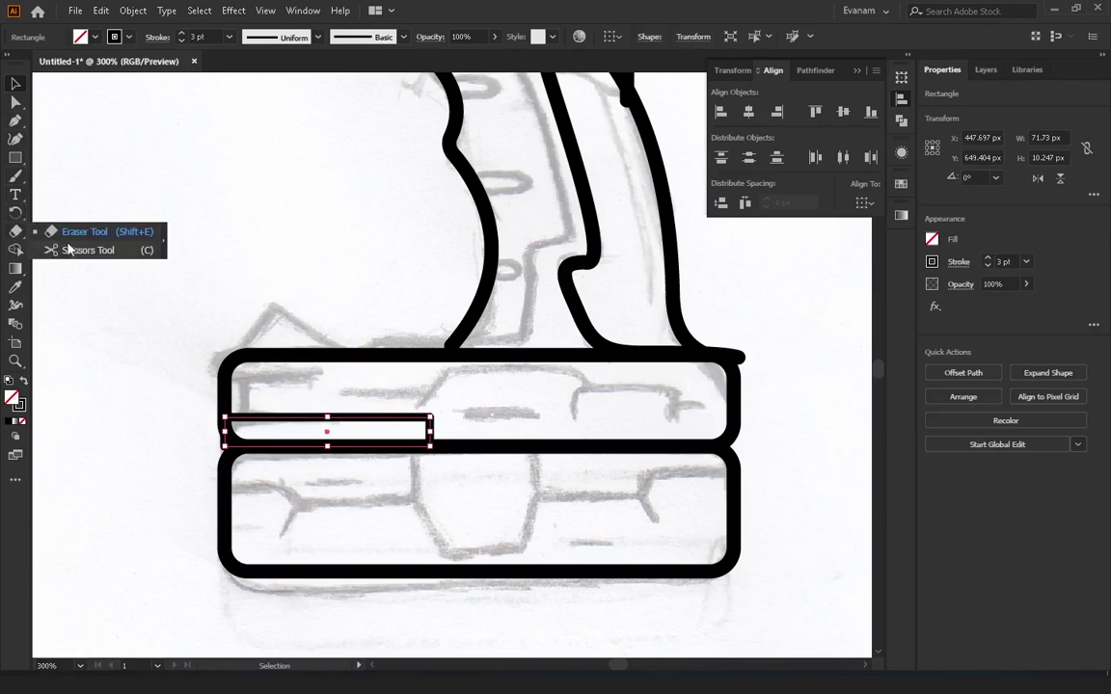
Cut the rectangle with Scissors and form thick 5 pt E-shaped strokes at the bar's left end
{"action": "left_click_drag", "start_coordinate": [16, 230], "coordinate": [74, 248]}
{"action": "left_click", "coordinate": [320, 443]}
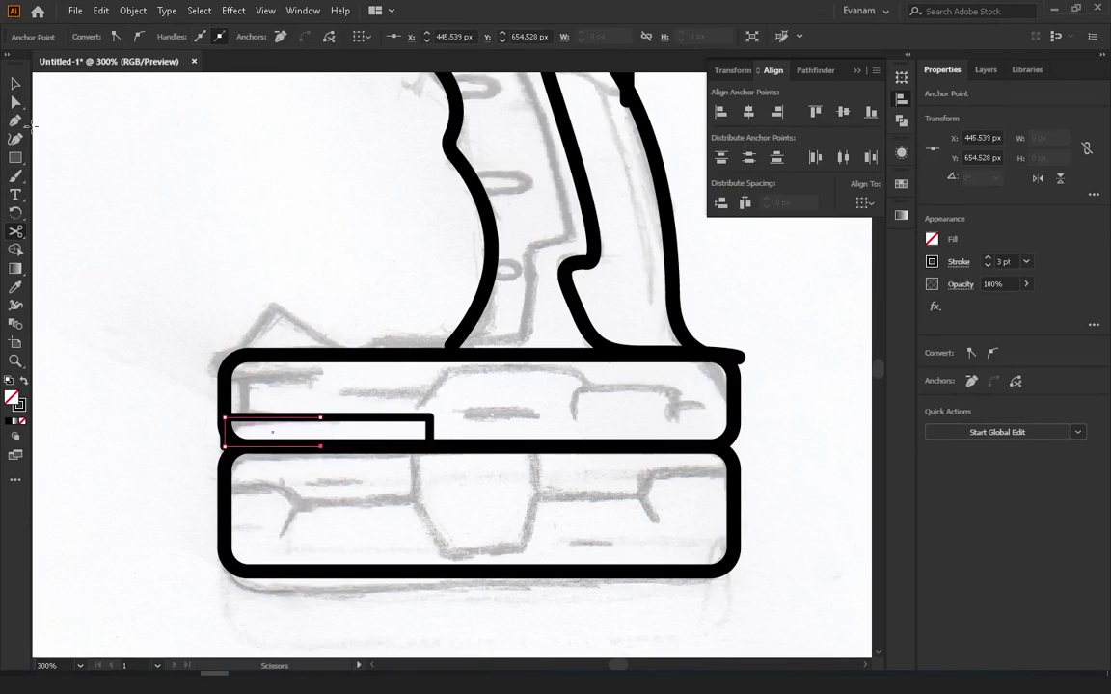
{"action": "left_click", "coordinate": [15, 83]}
{"action": "mouse_move", "coordinate": [247, 421]}
{"action": "left_mouse_down"}
{"action": "mouse_move", "coordinate": [247, 357]}
{"action": "mouse_move", "coordinate": [247, 366]}
{"action": "left_mouse_up"}
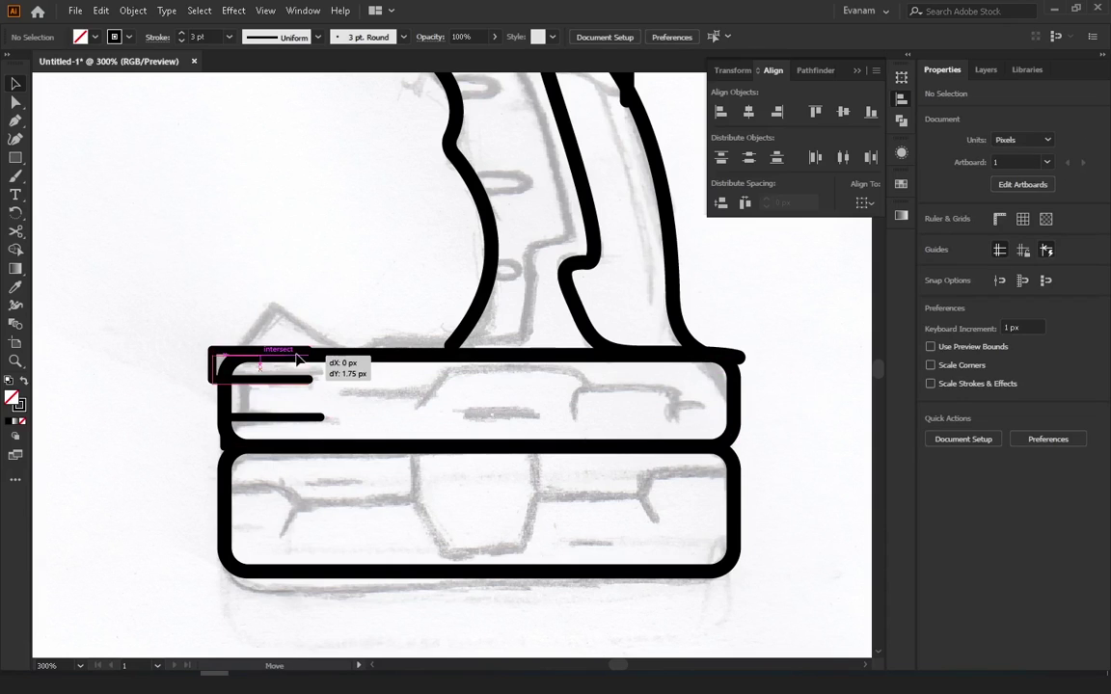
{"action": "left_click", "coordinate": [289, 360]}
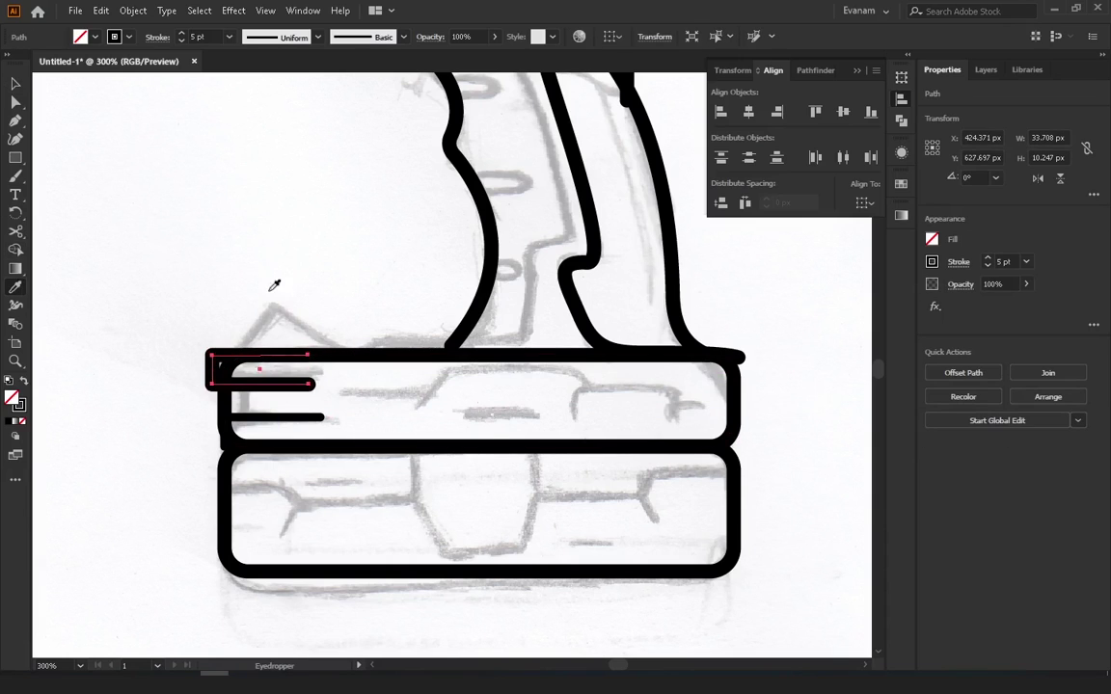
{"action": "key", "text": "v"}
{"action": "left_click", "coordinate": [136, 174]}
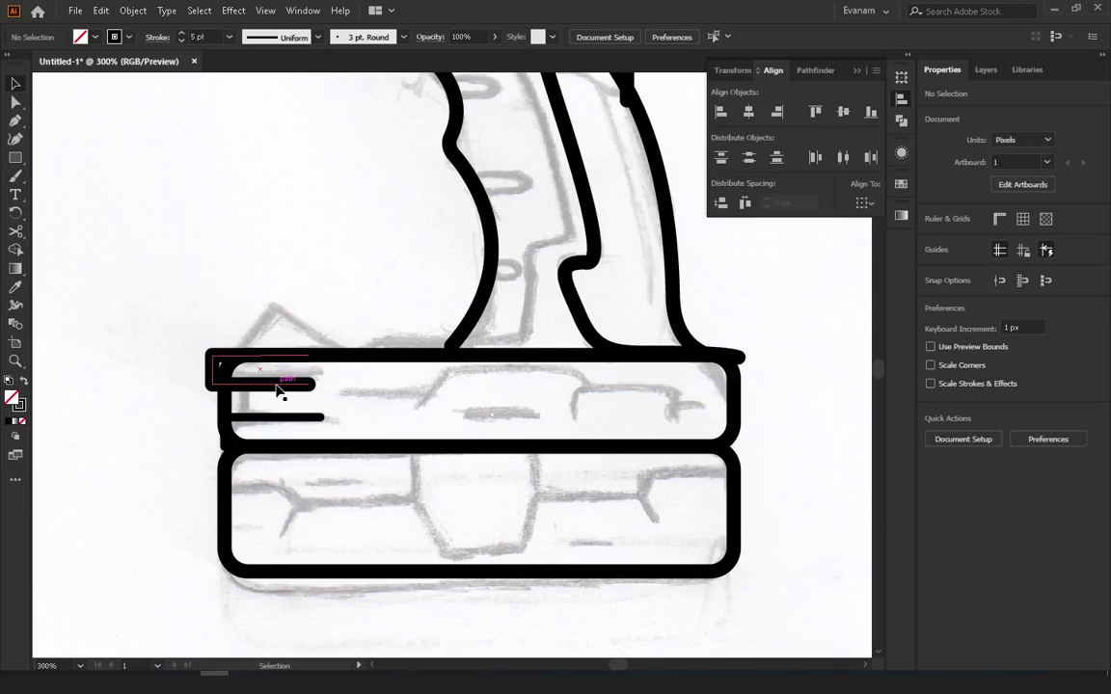
{"action": "left_click_drag", "start_coordinate": [239, 370], "coordinate": [241, 423]}
Draw a pointed peak above the bar's left end and adjust its apex anchor
{"action": "left_click", "coordinate": [234, 355]}
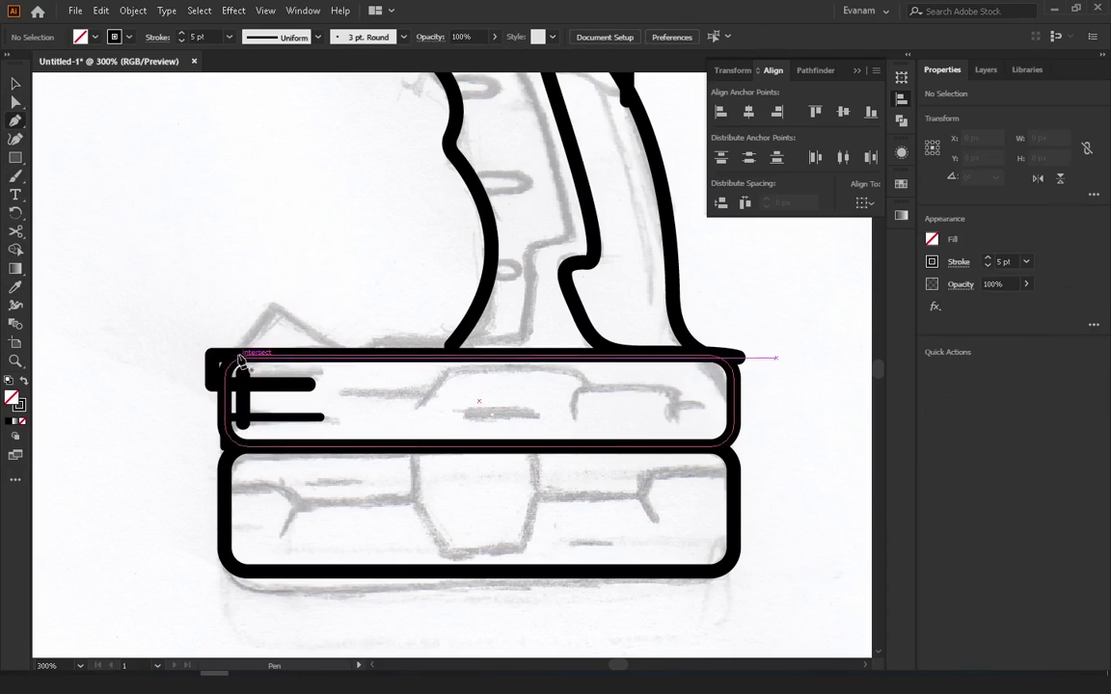
{"action": "left_click", "coordinate": [272, 305]}
{"action": "left_click", "coordinate": [365, 370]}
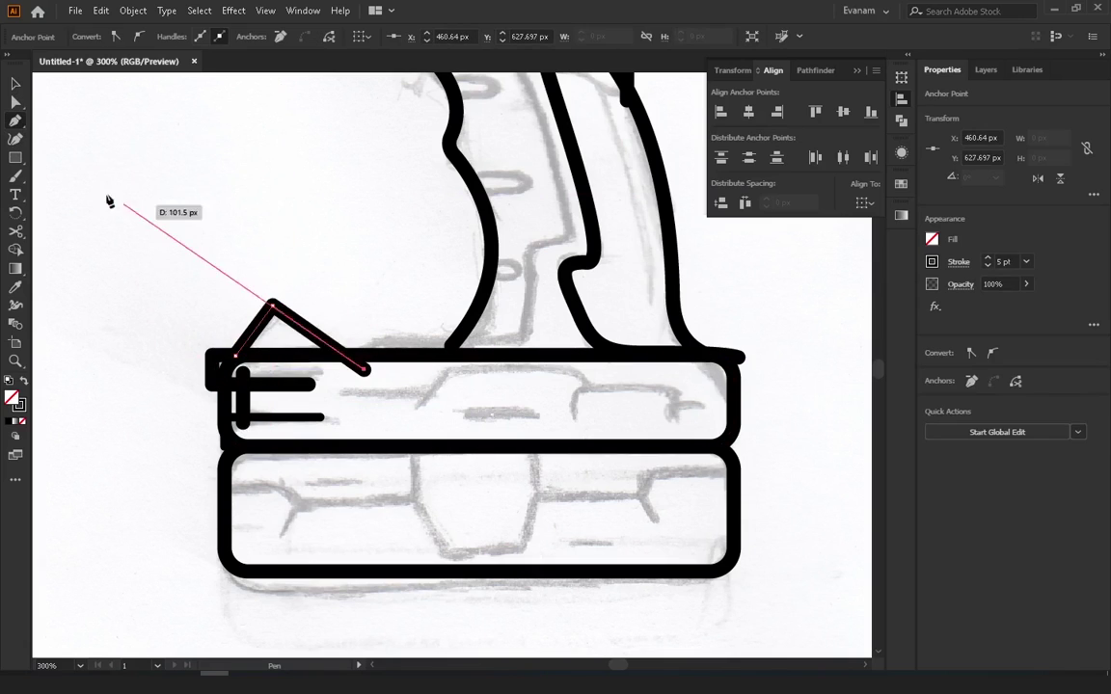
{"action": "key", "text": "v"}
{"action": "left_click", "coordinate": [16, 102]}
{"action": "left_click_drag", "start_coordinate": [256, 275], "coordinate": [290, 333]}
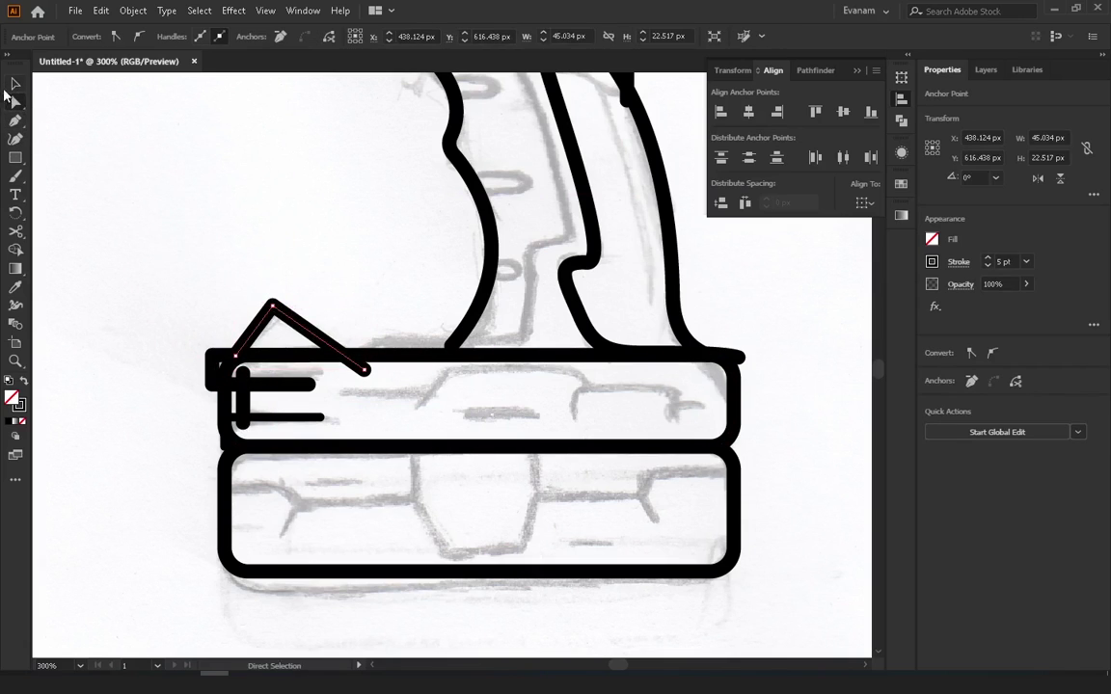
Trace a curve along the handle's left edge down to the top of the base bar
{"action": "key", "text": "p"}
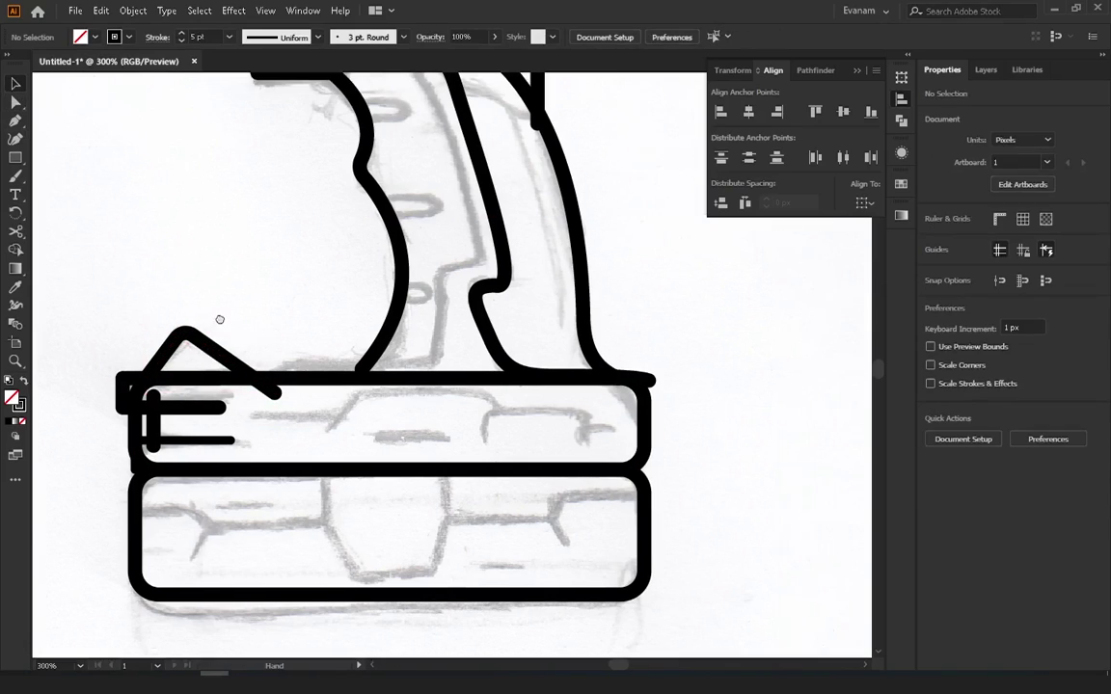
{"action": "left_click_drag", "start_coordinate": [361, 172], "coordinate": [376, 166]}
{"action": "left_click", "coordinate": [361, 369]}
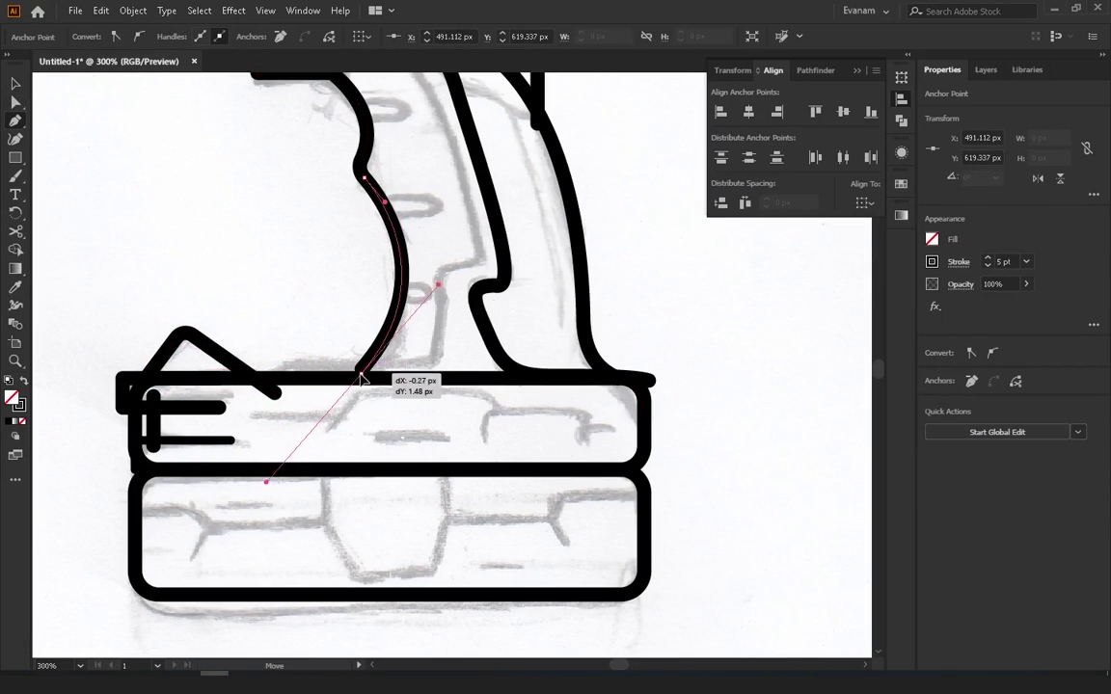
{"action": "key", "text": "v"}
{"action": "left_click", "coordinate": [228, 278]}
Start the grip line below the trigger and curve it down the handle's front
{"action": "scroll", "coordinate": [275, 495], "scroll_direction": "up", "scroll_amount": 3}
{"action": "scroll", "coordinate": [275, 495], "scroll_direction": "right", "scroll_amount": 2}
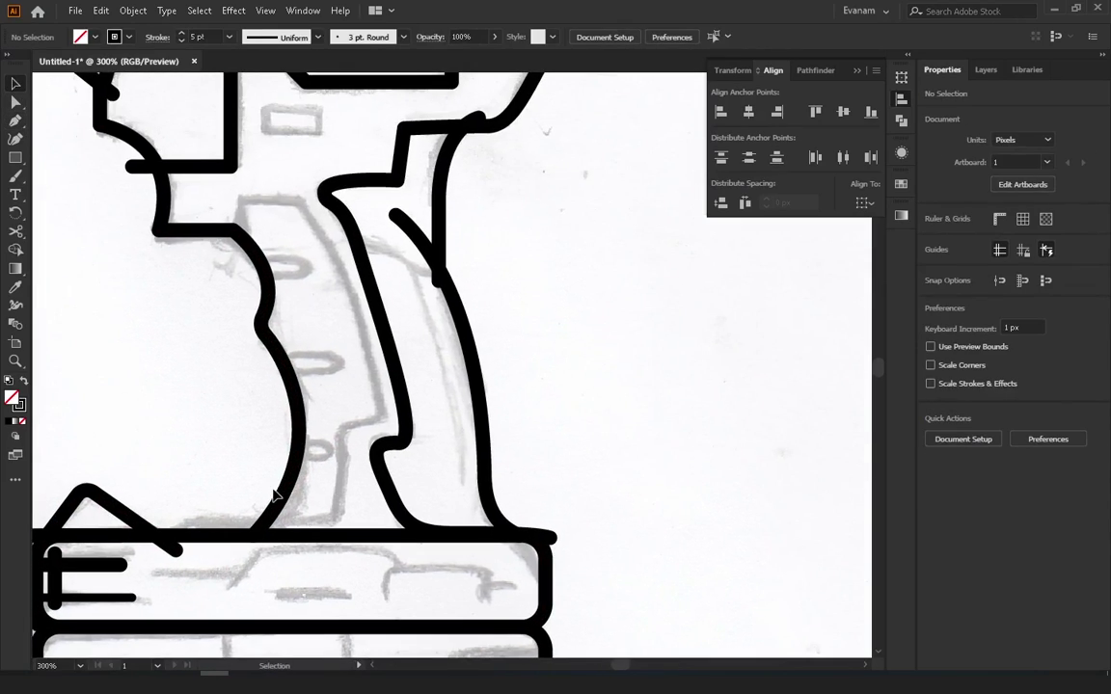
{"action": "left_click", "coordinate": [19, 118]}
{"action": "left_click", "coordinate": [231, 259]}
{"action": "left_click", "coordinate": [232, 200]}
{"action": "left_click", "coordinate": [300, 200]}
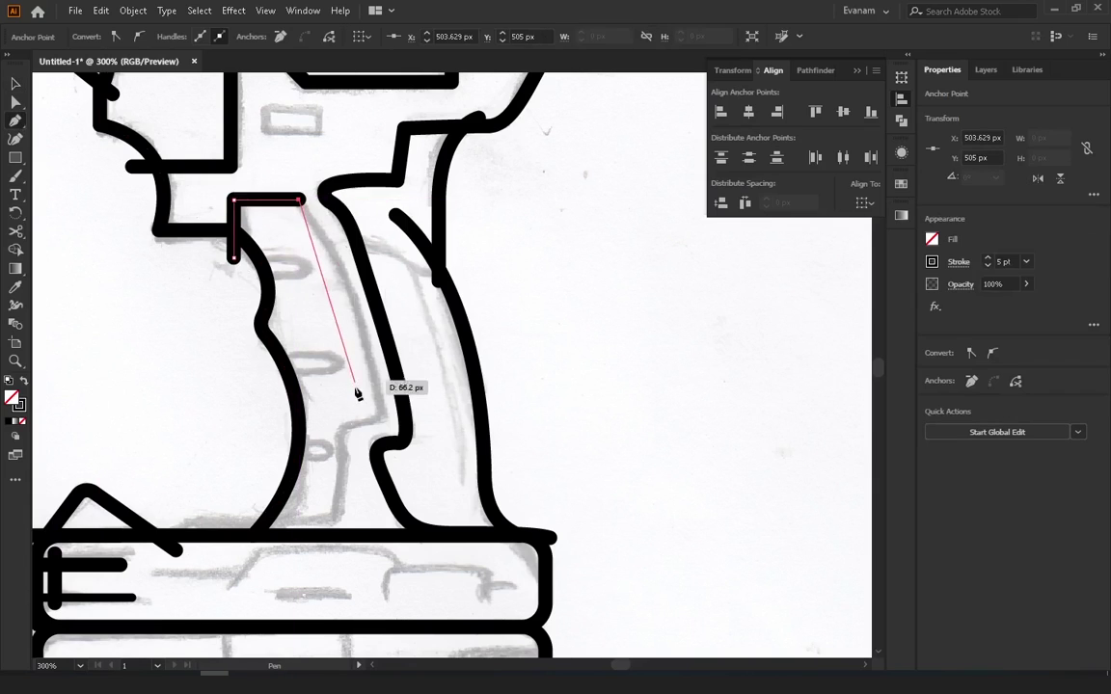
{"action": "left_click_drag", "start_coordinate": [375, 412], "coordinate": [376, 433]}
{"action": "left_click_drag", "start_coordinate": [371, 526], "coordinate": [374, 474]}
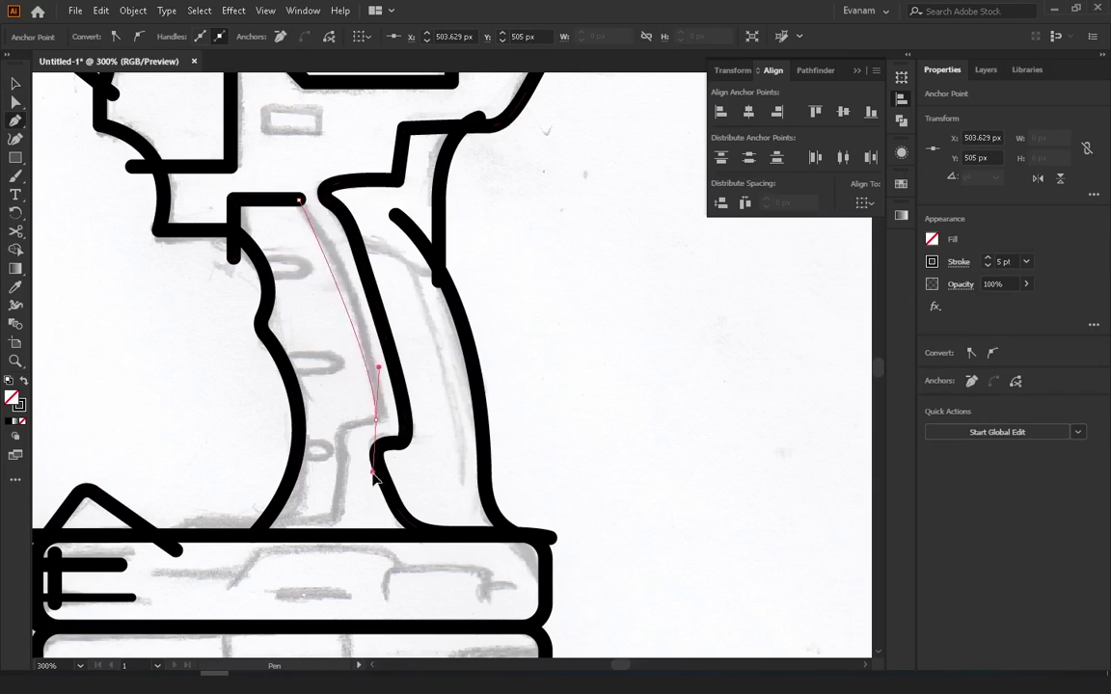
{"action": "left_click_drag", "start_coordinate": [369, 533], "coordinate": [383, 533]}
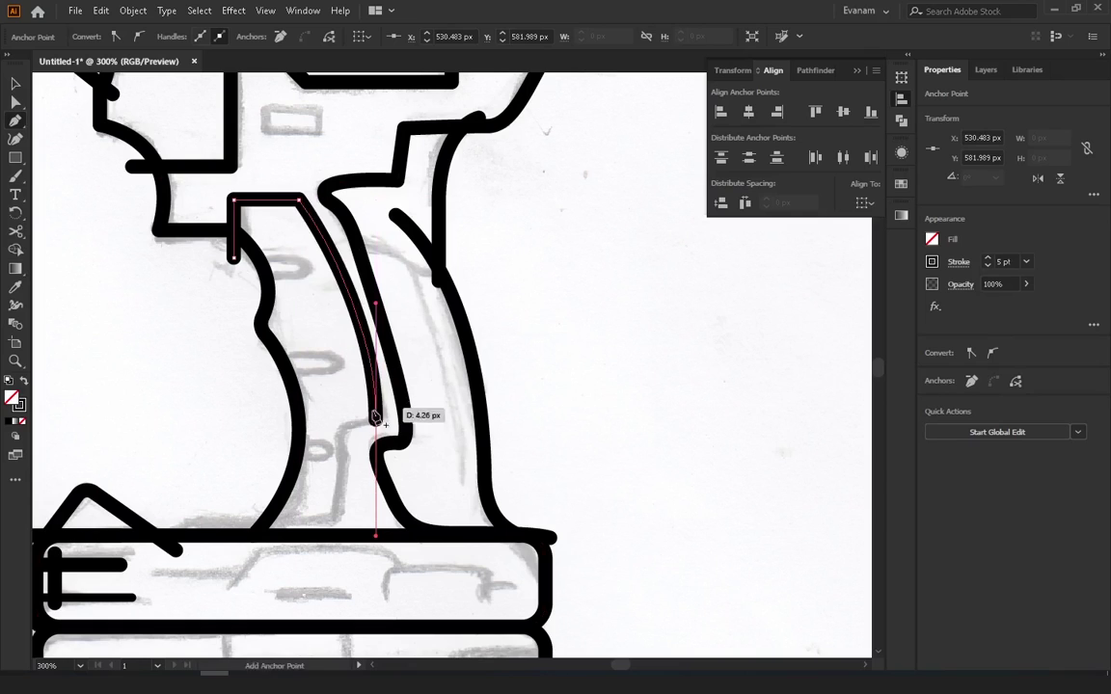
Add a short horizontal step and end the grip line on the base bar
{"action": "left_click", "coordinate": [339, 422]}
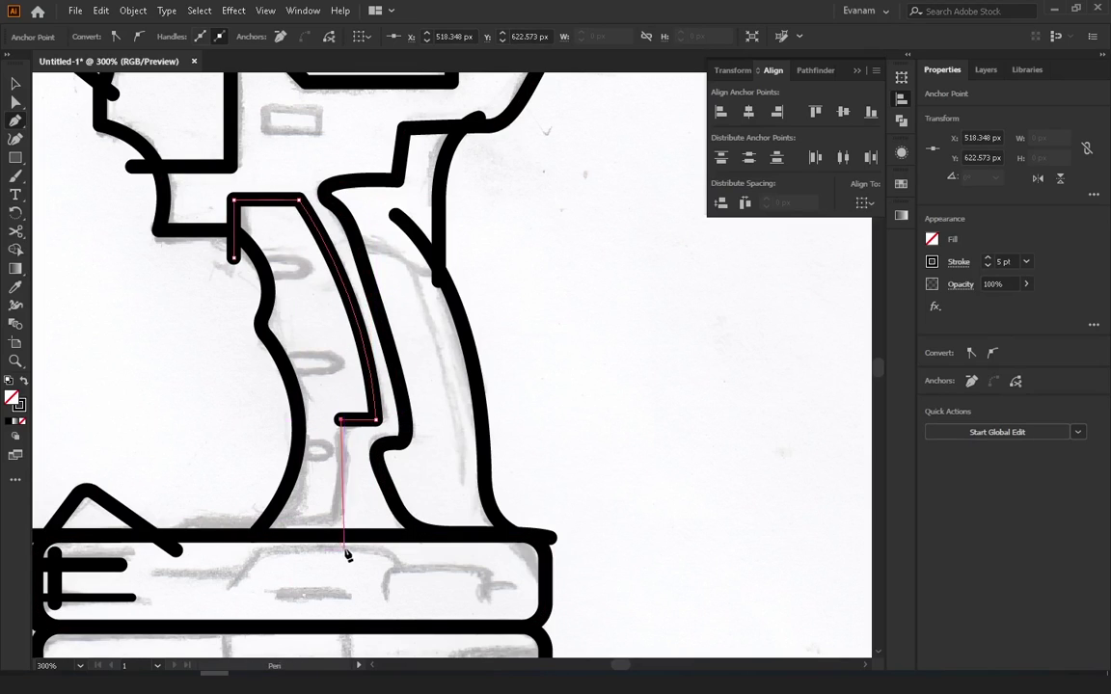
{"action": "left_click", "coordinate": [339, 530]}
{"action": "left_click", "coordinate": [323, 478], "text": "ctrl"}
{"action": "left_click_drag", "start_coordinate": [323, 478], "coordinate": [338, 360]}
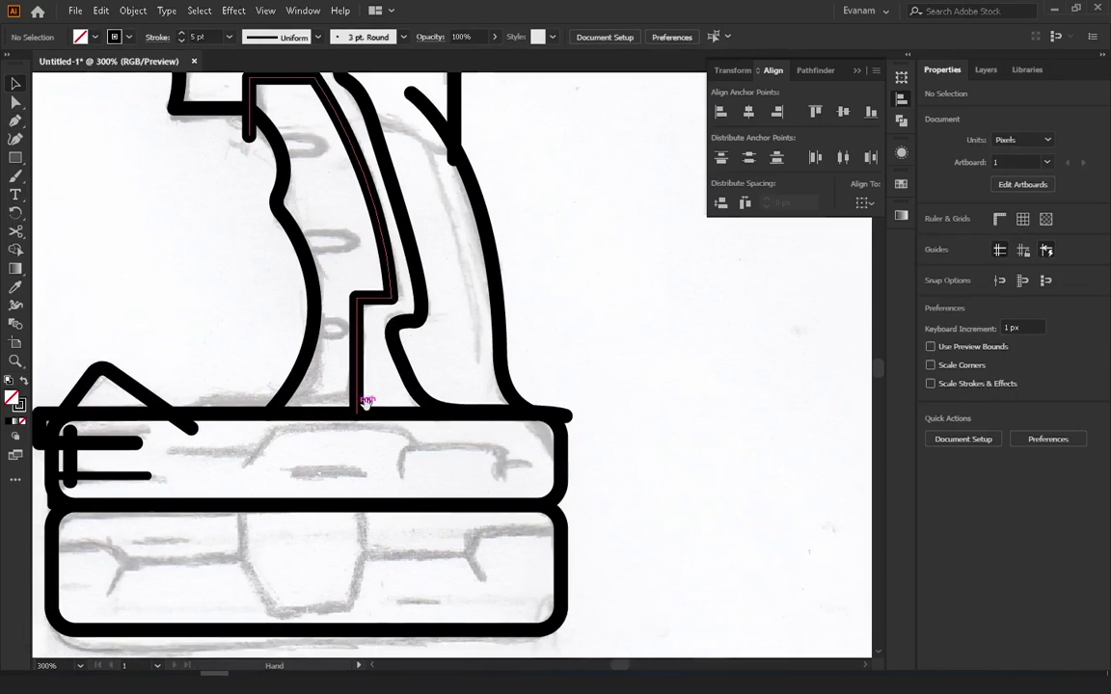
{"action": "scroll", "coordinate": [353, 335], "scroll_direction": "down", "scroll_amount": 3}
{"action": "scroll", "coordinate": [353, 334], "scroll_direction": "left", "scroll_amount": 3}
Draw a vertical line with a diagonal leg, mirror it, and join both legs into a notch
{"action": "key", "text": "p"}
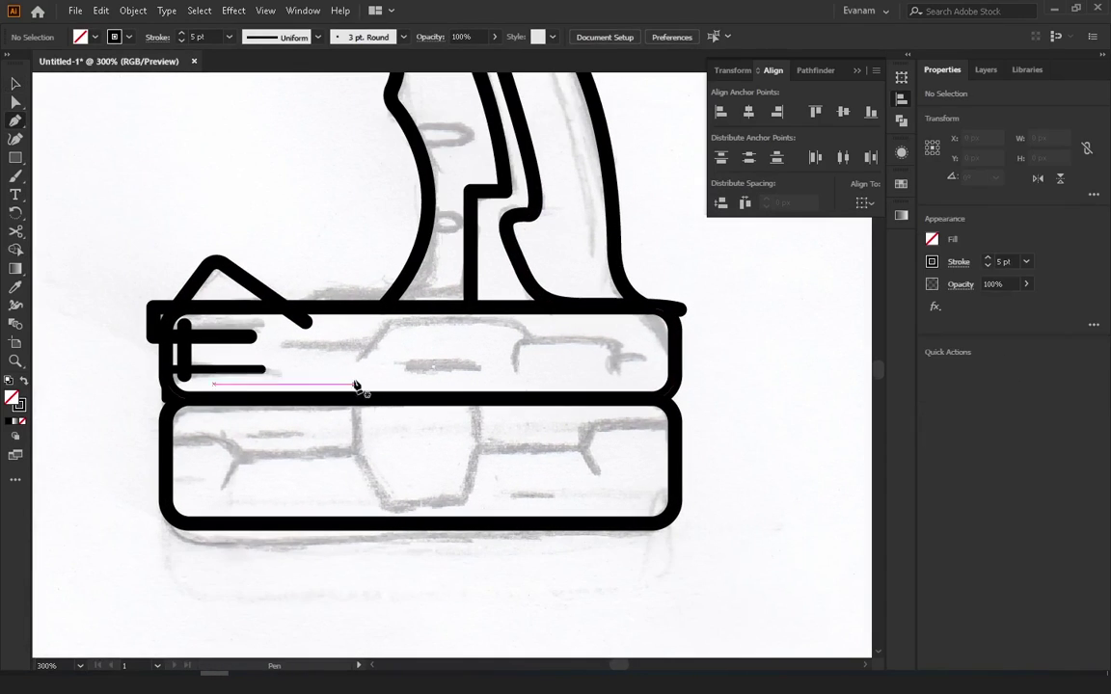
{"action": "left_click", "coordinate": [357, 398]}
{"action": "left_click", "coordinate": [357, 451]}
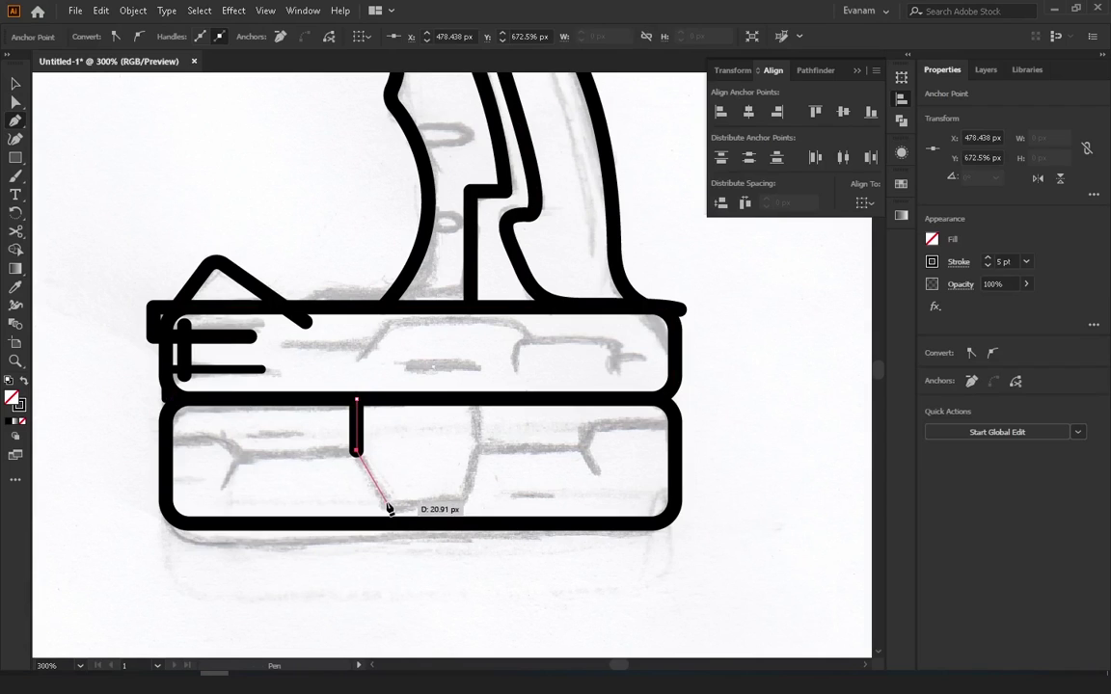
{"action": "left_click", "coordinate": [386, 503]}
{"action": "key", "text": "Escape"}
{"action": "key", "text": "o"}
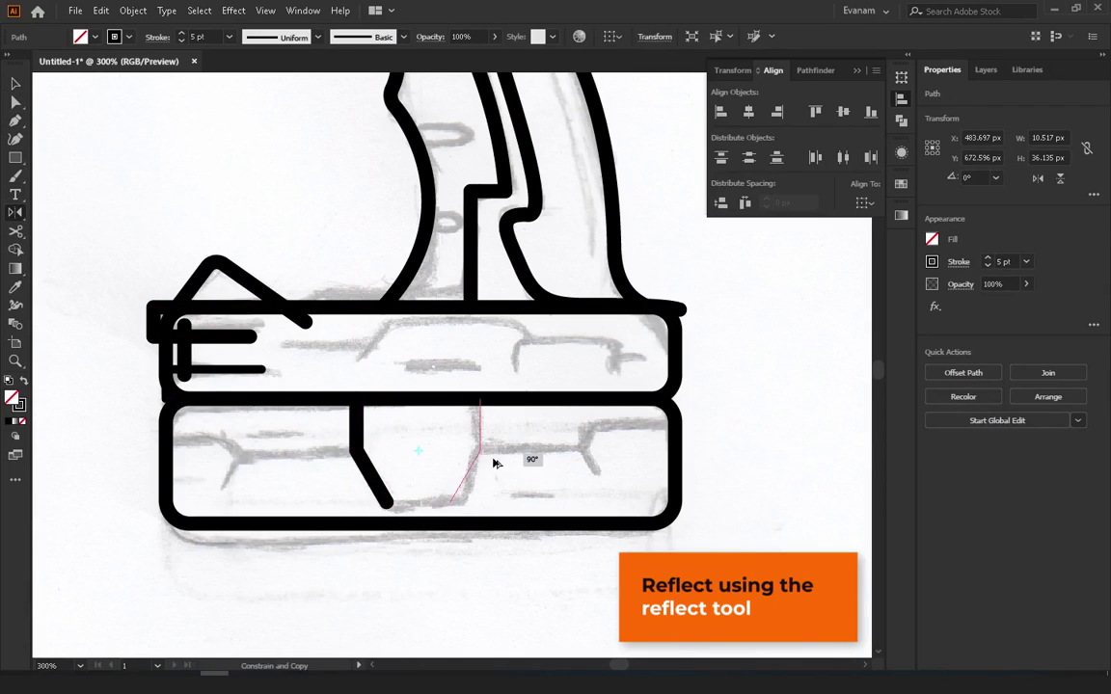
{"action": "left_click_drag", "start_coordinate": [494, 464], "coordinate": [435, 256]}
{"action": "left_click", "coordinate": [86, 114]}
{"action": "key", "text": "p"}
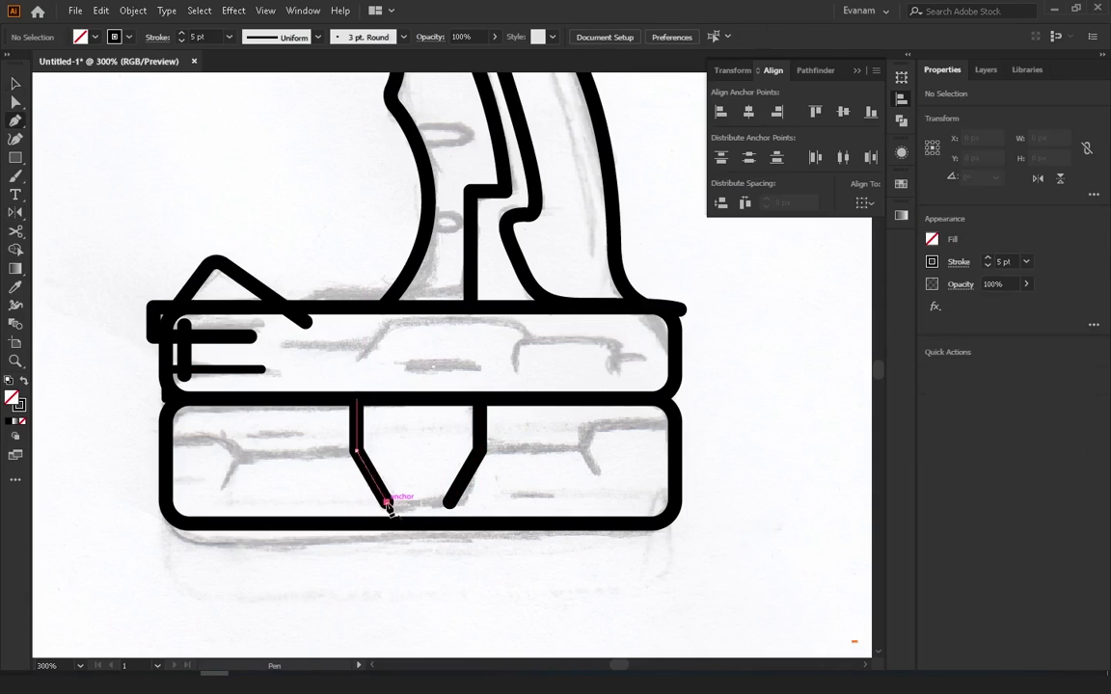
{"action": "left_click", "coordinate": [385, 503]}
{"action": "left_click", "coordinate": [79, 109]}
Draw a stepped line left across the lower bar and mirror a copy to the right
{"action": "key", "text": "i"}
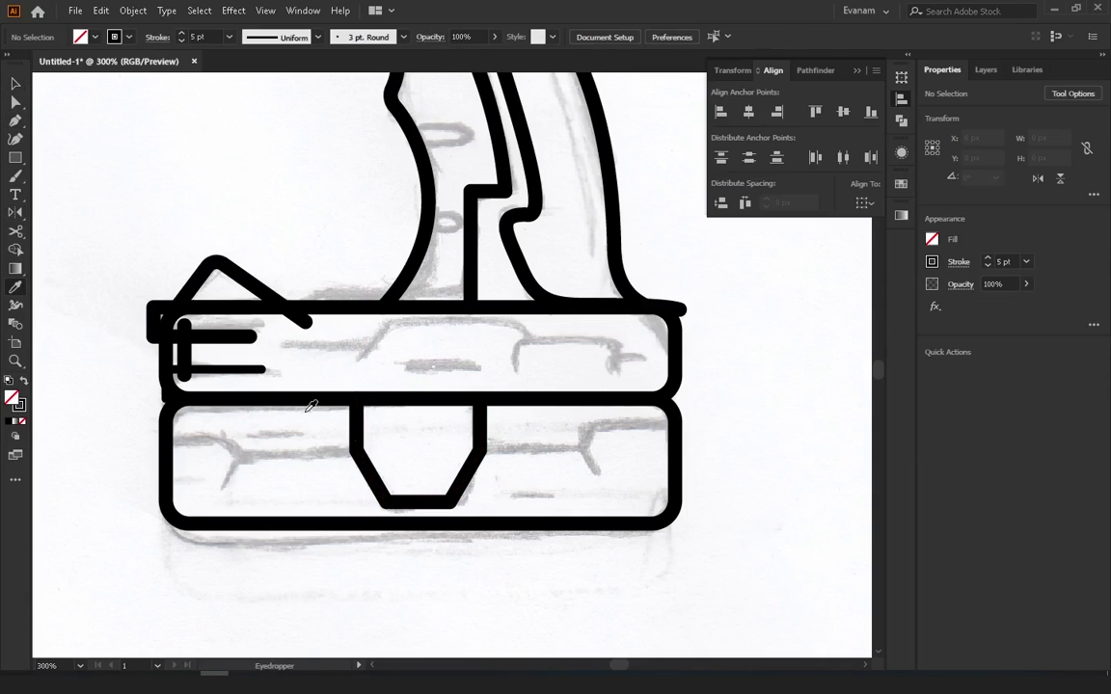
{"action": "left_click", "coordinate": [355, 447]}
{"action": "left_click", "coordinate": [241, 450]}
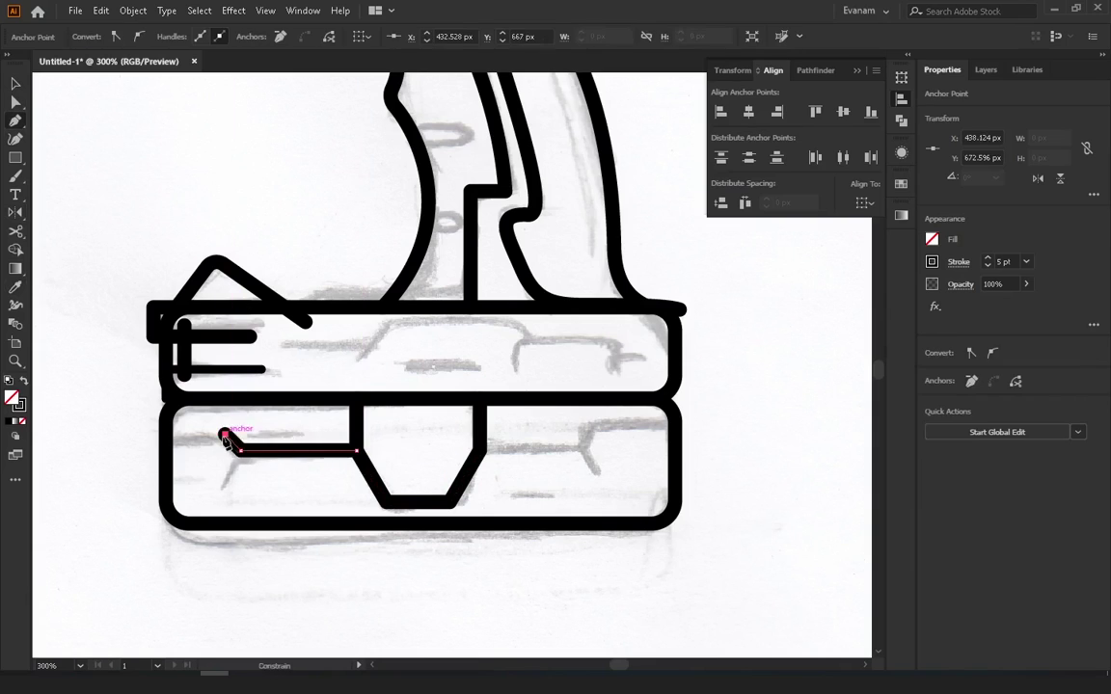
{"action": "left_click", "coordinate": [222, 434]}
{"action": "left_click", "coordinate": [150, 434]}
{"action": "left_click", "coordinate": [16, 84]}
{"action": "left_click", "coordinate": [211, 439]}
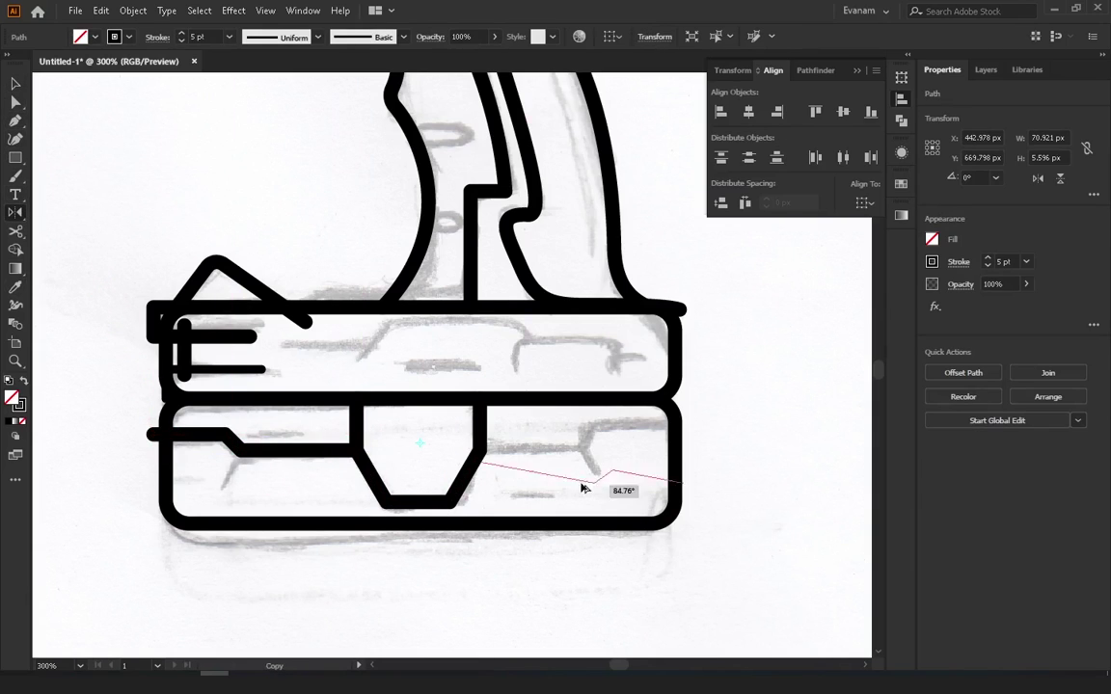
{"action": "left_click_drag", "start_coordinate": [349, 453], "coordinate": [603, 461]}
{"action": "left_click", "coordinate": [15, 84]}
{"action": "left_click", "coordinate": [216, 191]}
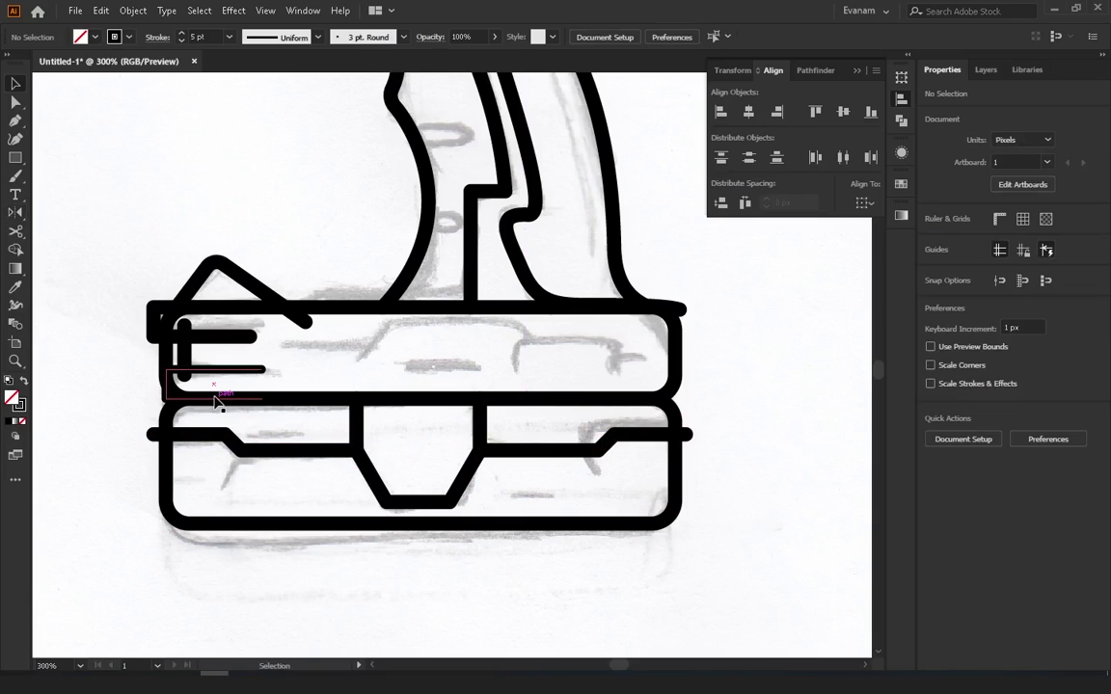
Draw a short diagonal tick from the step corner, redrawing it after an undo
{"action": "key", "text": "p"}
{"action": "left_click", "coordinate": [240, 451]}
{"action": "left_click", "coordinate": [222, 484]}
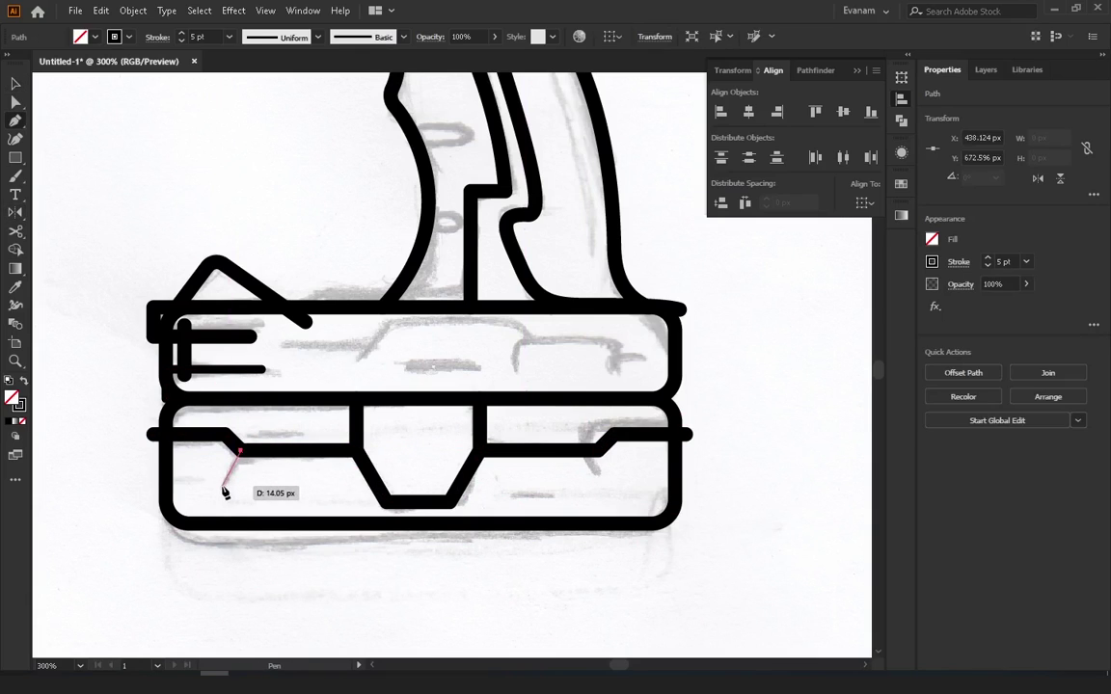
{"action": "key", "text": "v"}
{"action": "left_click", "coordinate": [253, 412]}
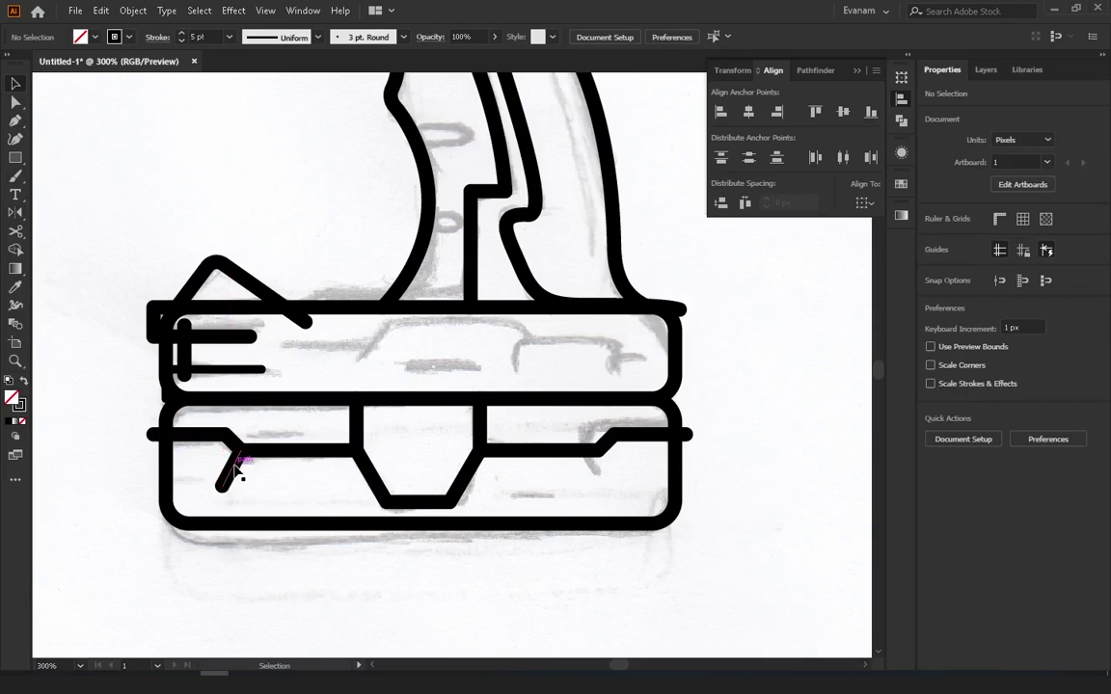
{"action": "key", "text": "ctrl+z"}
{"action": "key", "text": "ctrl+z"}
{"action": "key", "text": "p"}
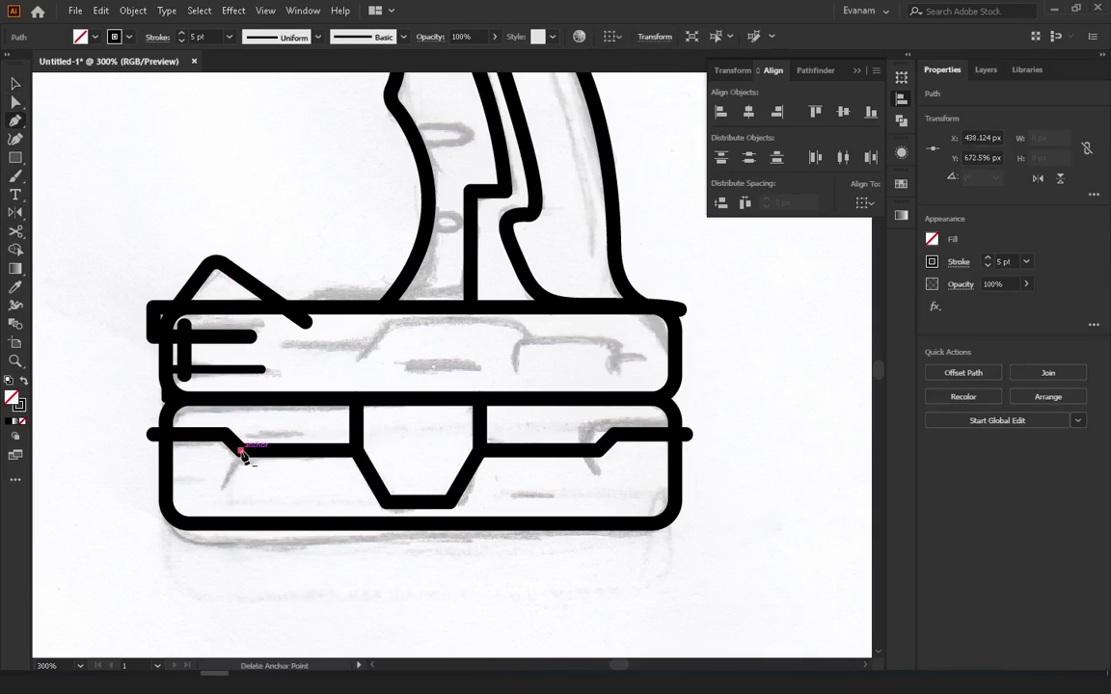
{"action": "left_click", "coordinate": [229, 476]}
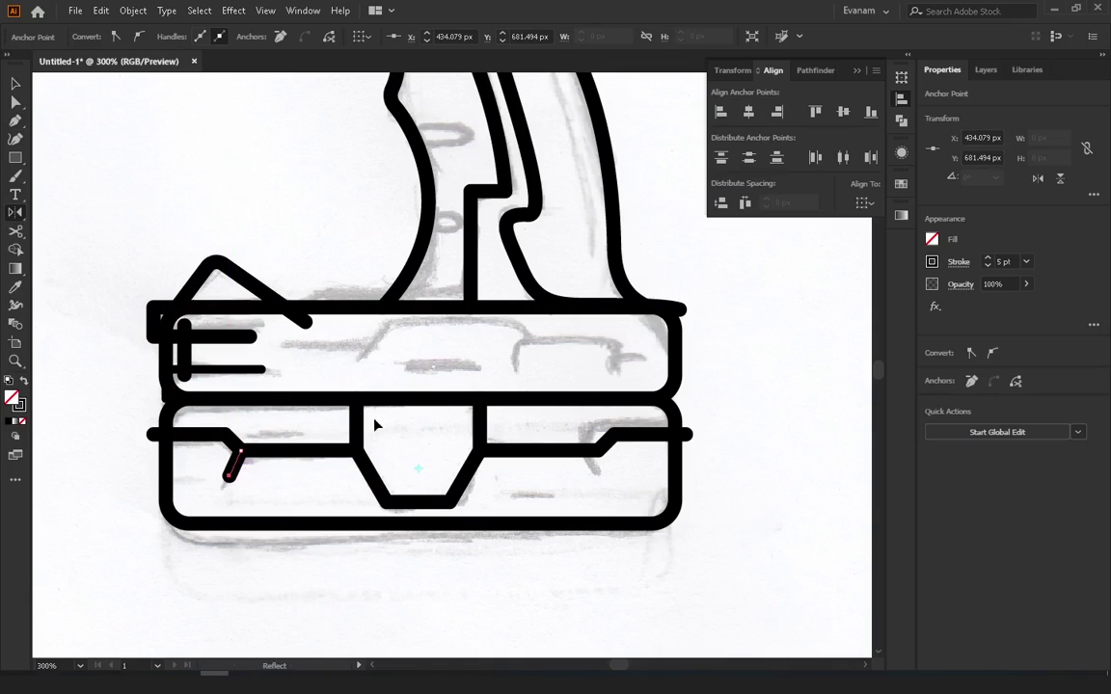
{"action": "key", "text": "Escape"}
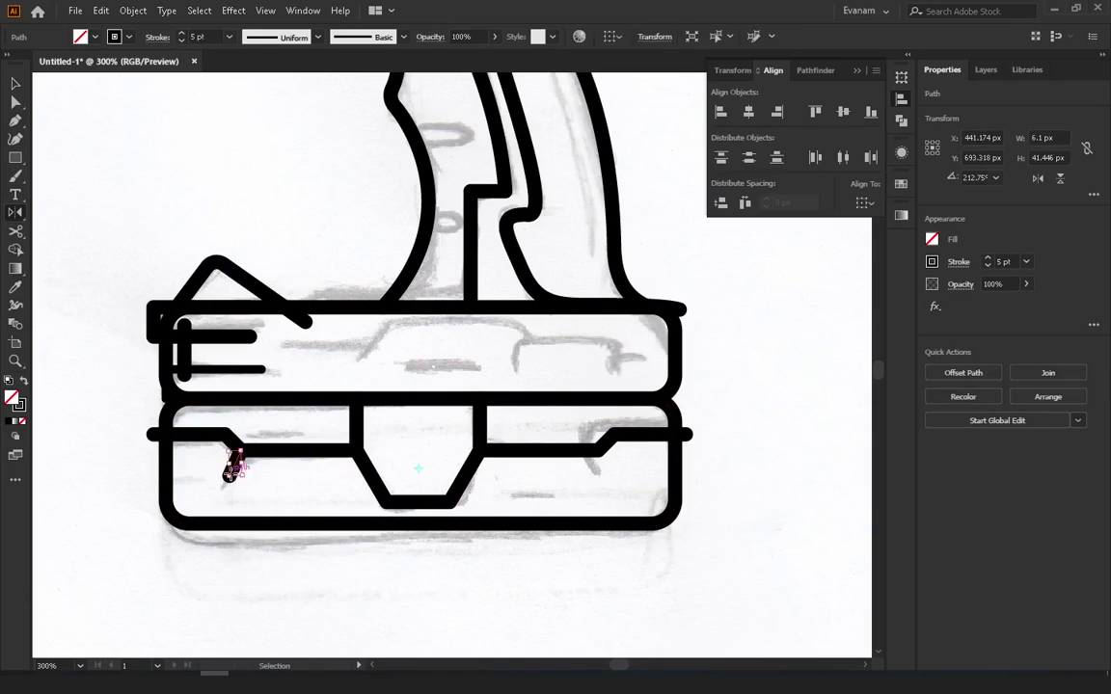
Copy the reflected hook to the battery line's right end and nudge it onto the corner
{"action": "left_click", "coordinate": [233, 464], "text": "alt"}
{"action": "key", "text": "Escape"}
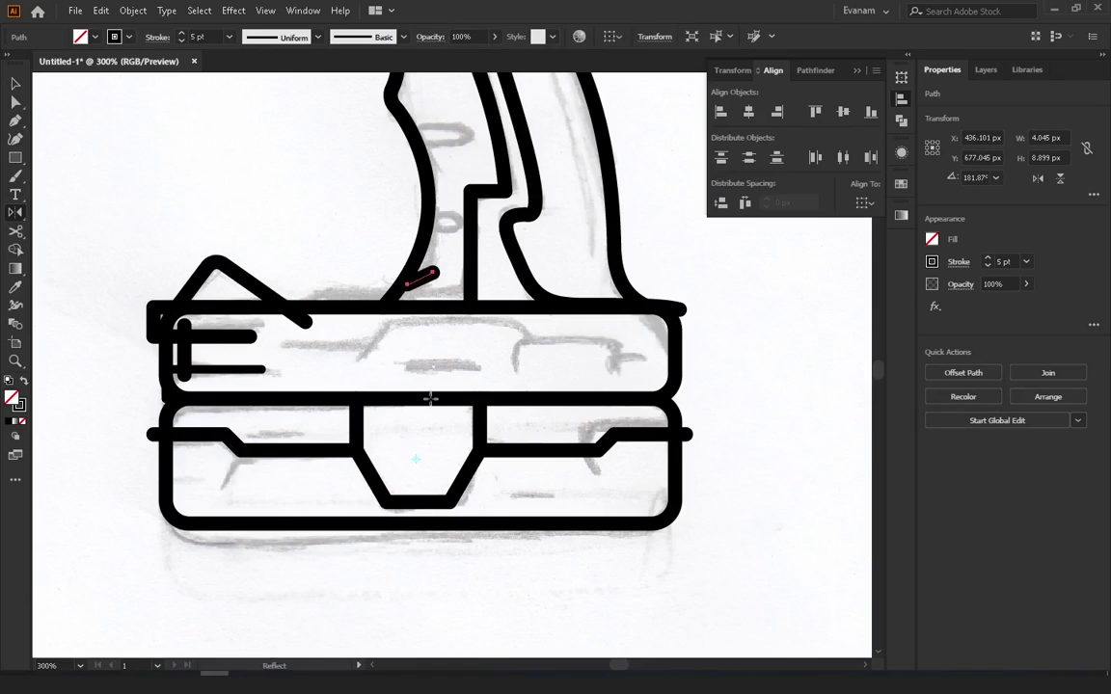
{"action": "key", "text": "v"}
{"action": "left_click", "coordinate": [275, 367]}
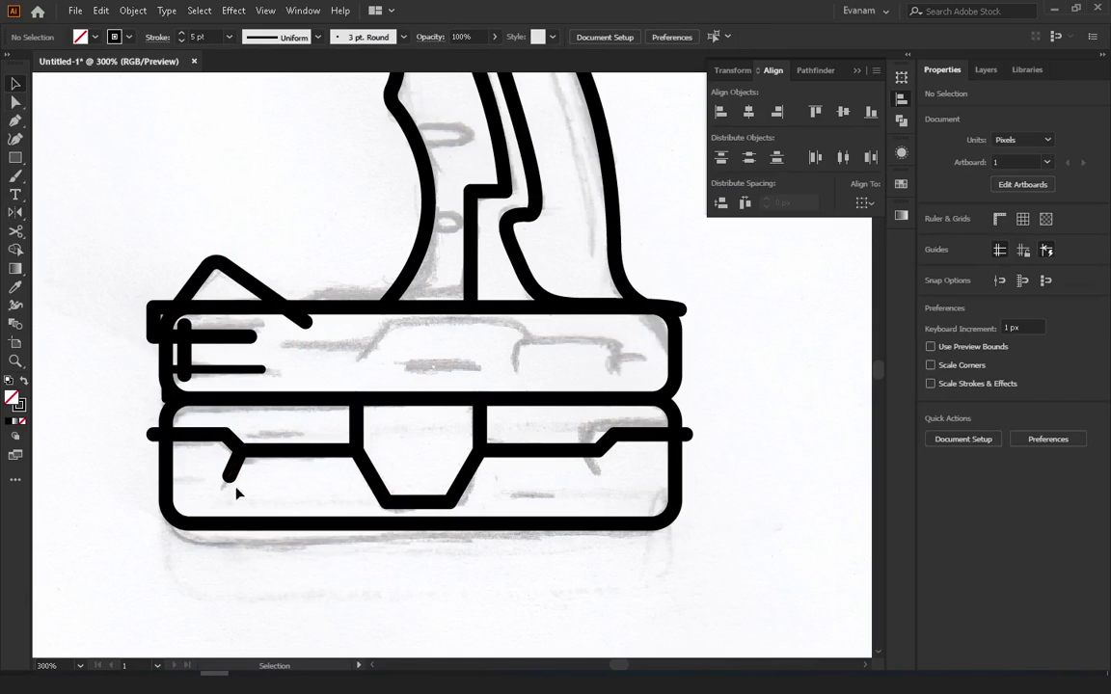
{"action": "left_click_drag", "start_coordinate": [232, 471], "coordinate": [595, 468]}
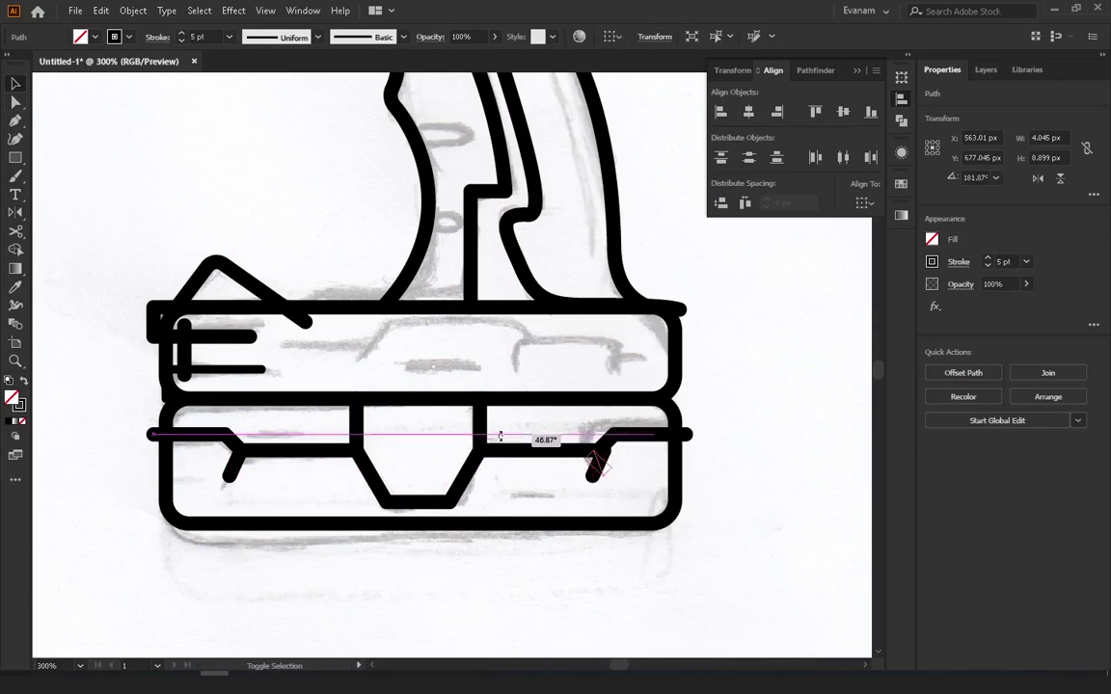
{"action": "left_click_drag", "start_coordinate": [500, 436], "coordinate": [502, 436]}
{"action": "left_click", "coordinate": [680, 502]}
{"action": "left_click_drag", "start_coordinate": [598, 464], "coordinate": [602, 460]}
{"action": "left_click", "coordinate": [720, 464]}
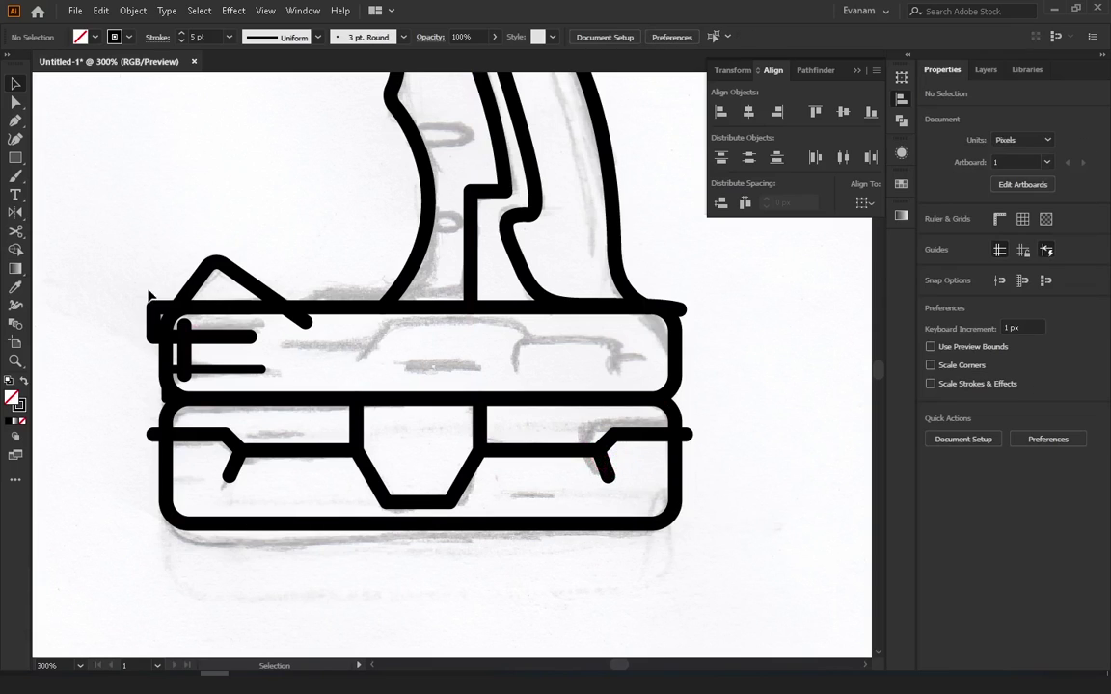
{"action": "key", "text": "p"}
{"action": "left_click", "coordinate": [356, 362]}
Draw a stepped line with an angled end and a horizontal detail line on the battery
{"action": "left_click", "coordinate": [389, 329]}
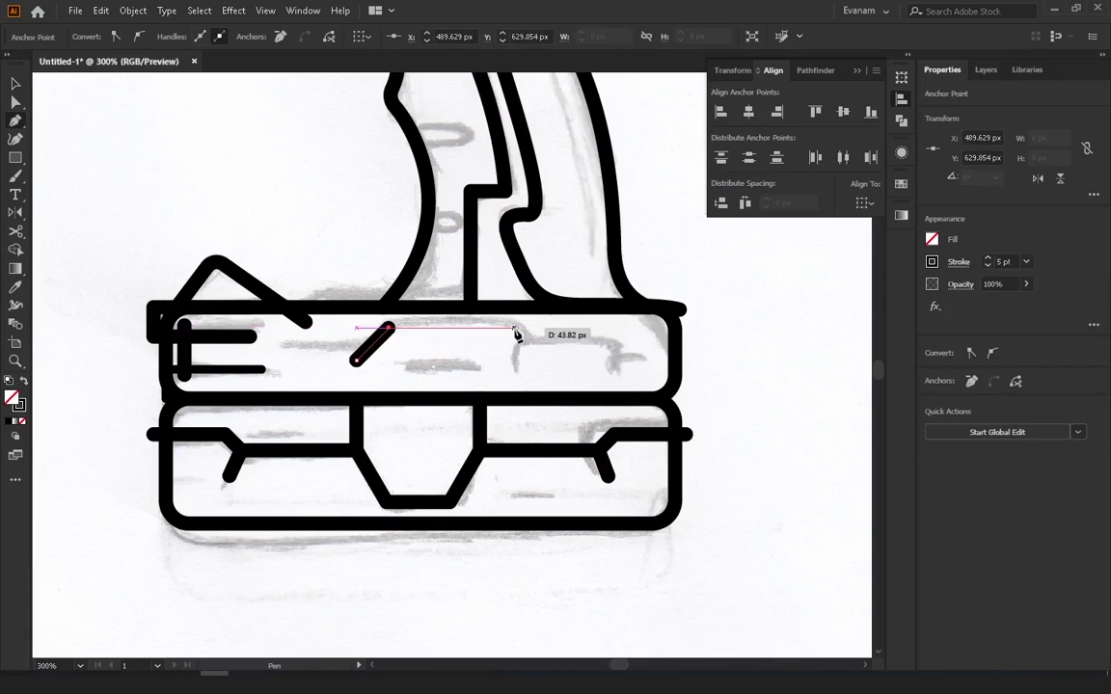
{"action": "left_click", "coordinate": [518, 329]}
{"action": "left_click", "coordinate": [535, 344]}
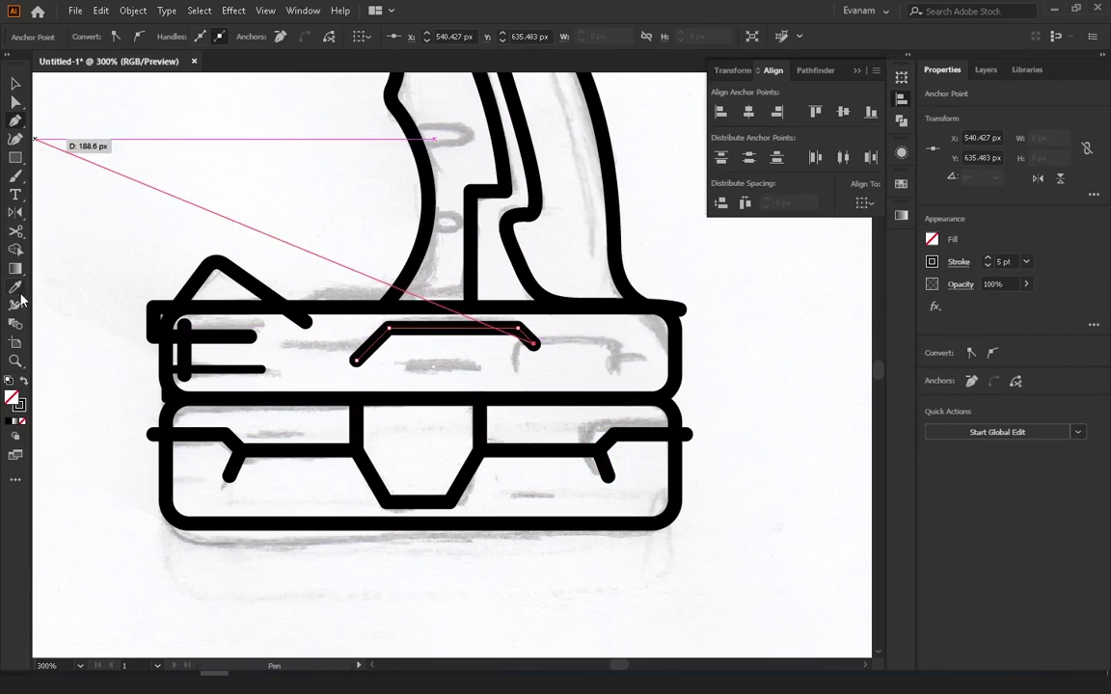
{"action": "left_click", "coordinate": [191, 171], "text": "ctrl"}
{"action": "left_click", "coordinate": [388, 349]}
{"action": "left_click", "coordinate": [283, 349]}
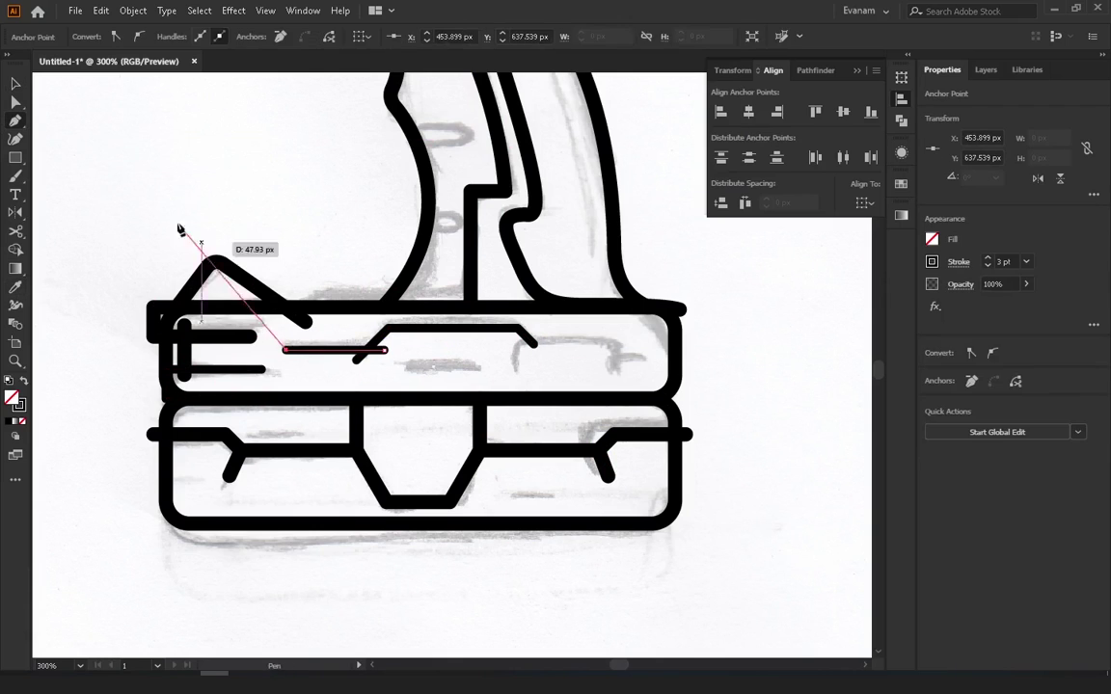
{"action": "left_click", "coordinate": [282, 325], "text": "ctrl"}
Draw a bracket-shaped detail line on the battery's right side
{"action": "left_click", "coordinate": [517, 369]}
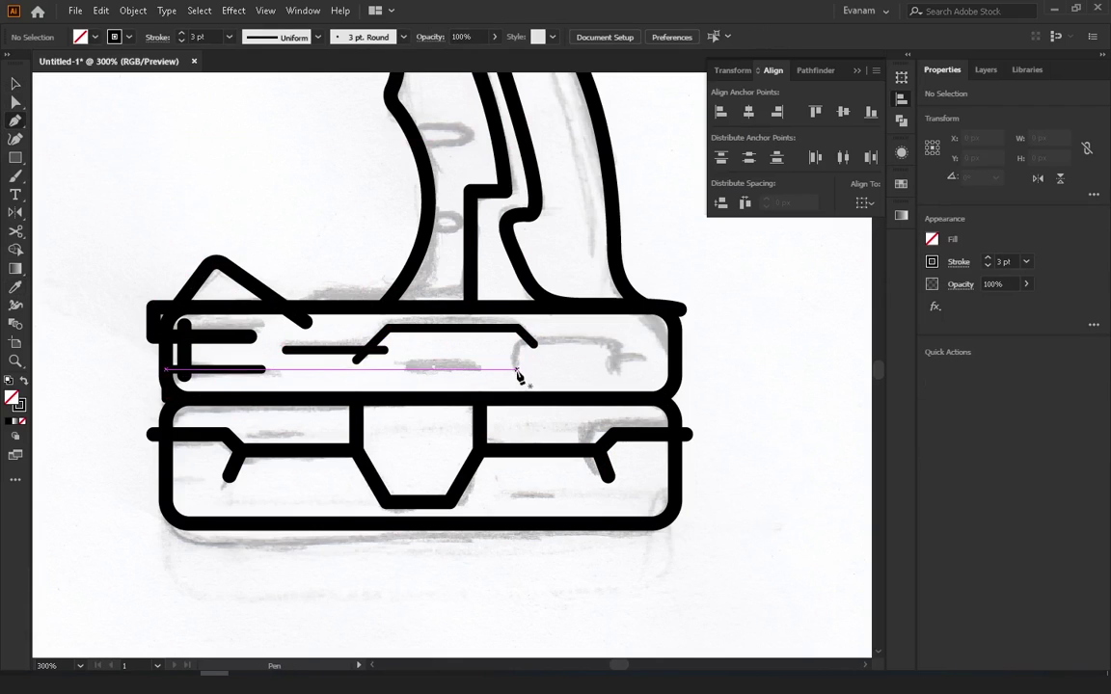
{"action": "left_click", "coordinate": [517, 369]}
{"action": "left_click", "coordinate": [517, 345]}
{"action": "left_click", "coordinate": [617, 345]}
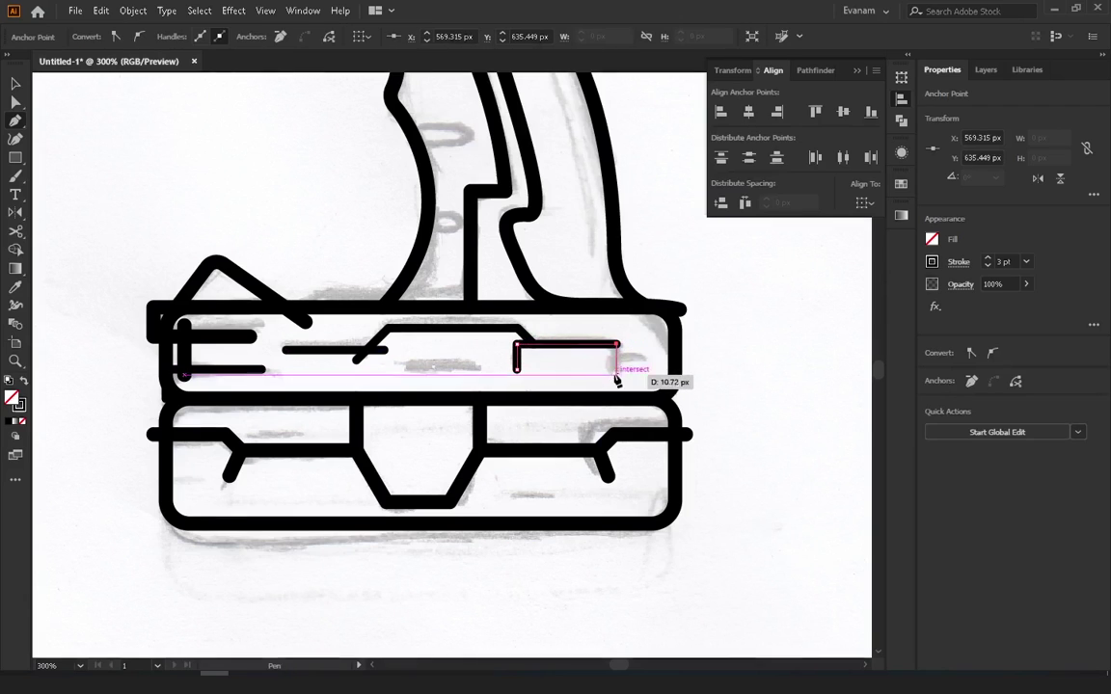
{"action": "left_click", "coordinate": [617, 372]}
{"action": "left_click", "coordinate": [726, 366], "text": "ctrl"}
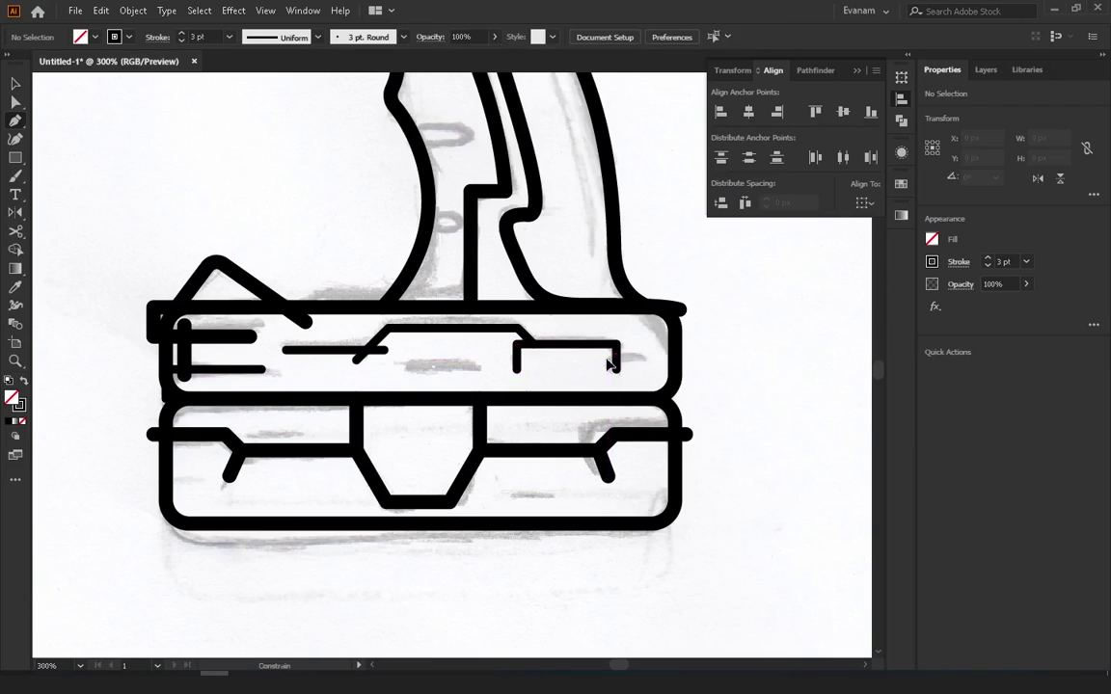
Add two short horizontal strokes and a long line across the battery, then zoom out
{"action": "left_click", "coordinate": [405, 364]}
{"action": "left_click", "coordinate": [482, 365]}
{"action": "left_click", "coordinate": [514, 497]}
{"action": "left_click", "coordinate": [557, 496]}
{"action": "left_click", "coordinate": [149, 434]}
{"action": "left_click", "coordinate": [690, 434]}
{"action": "key", "text": "ctrl+minus"}
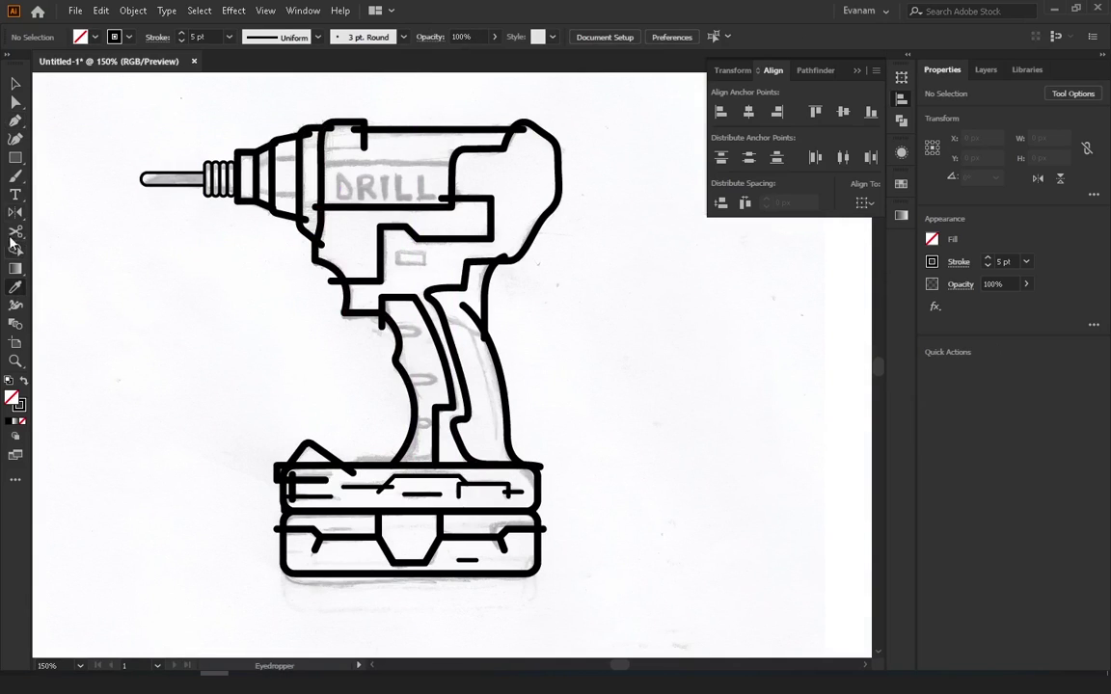
Draw a line above the DRILL label and pull an anchor into a straight diagonal
{"action": "key", "text": "p"}
{"action": "key", "text": "ctrl+plus"}
{"action": "left_click", "coordinate": [241, 315]}
{"action": "left_click", "coordinate": [545, 316]}
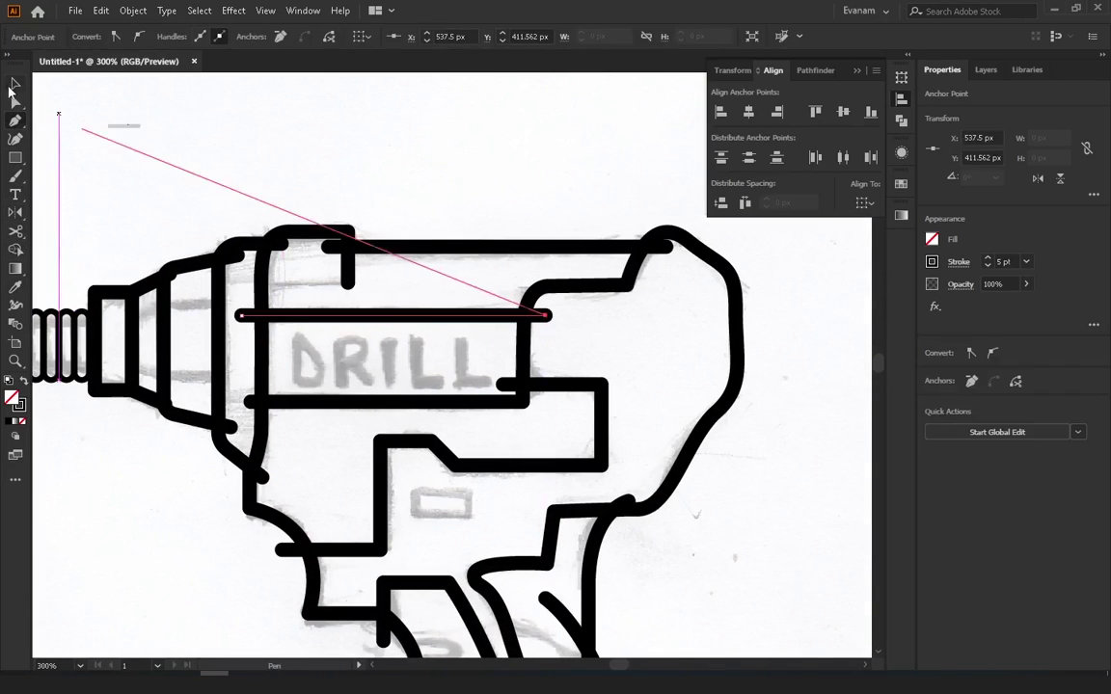
{"action": "key", "text": "Escape"}
{"action": "mouse_move", "coordinate": [526, 324]}
{"action": "left_mouse_down"}
{"action": "mouse_move", "coordinate": [548, 286]}
{"action": "mouse_move", "coordinate": [520, 287]}
{"action": "left_mouse_up"}
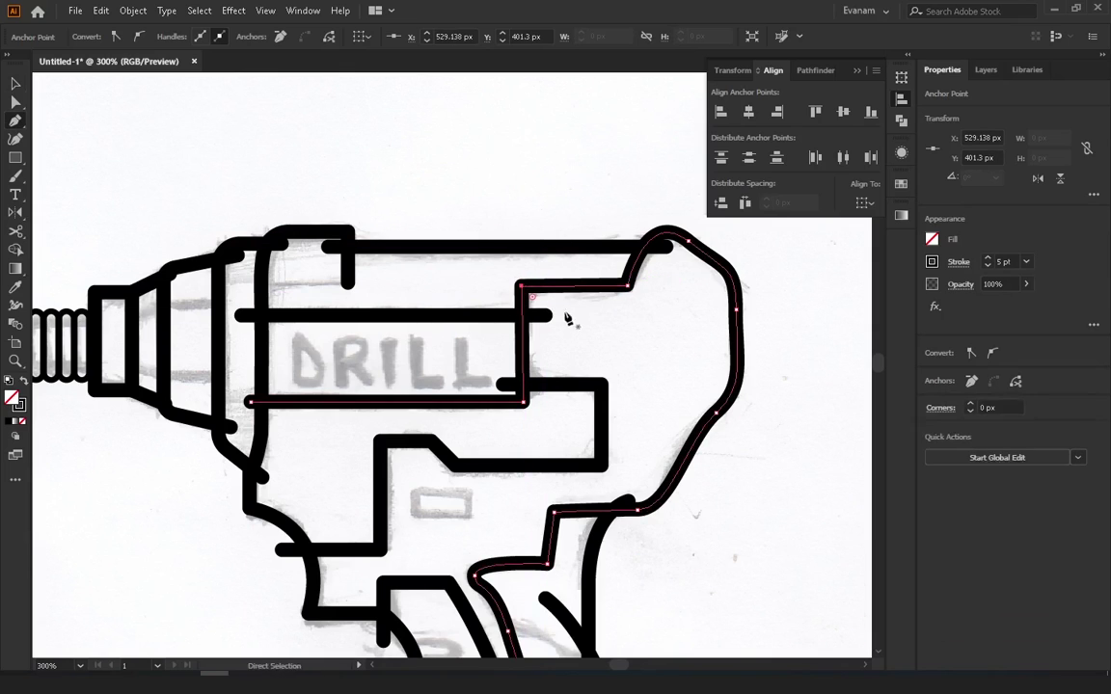
Straighten the rear housing's lower bend by moving its anchor point with Direct Selection
{"action": "key", "text": "v"}
{"action": "key", "text": "ctrl+shift+a"}
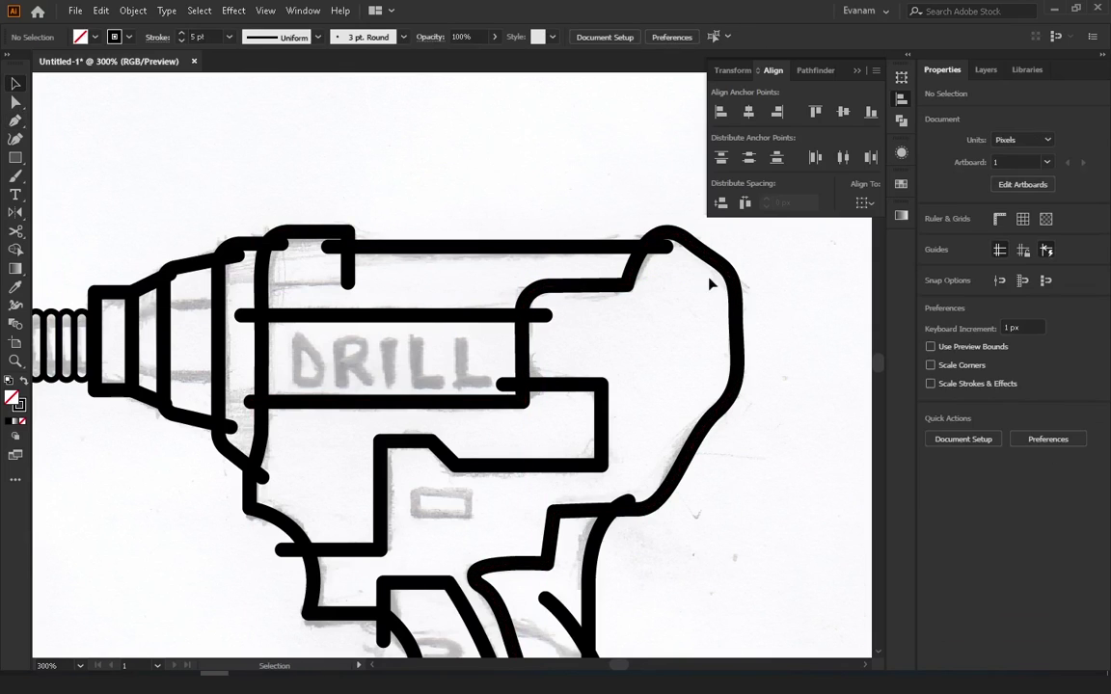
{"action": "scroll", "coordinate": [709, 284], "scroll_direction": "down", "scroll_amount": 3}
{"action": "left_click", "coordinate": [663, 324]}
{"action": "left_click", "coordinate": [14, 122]}
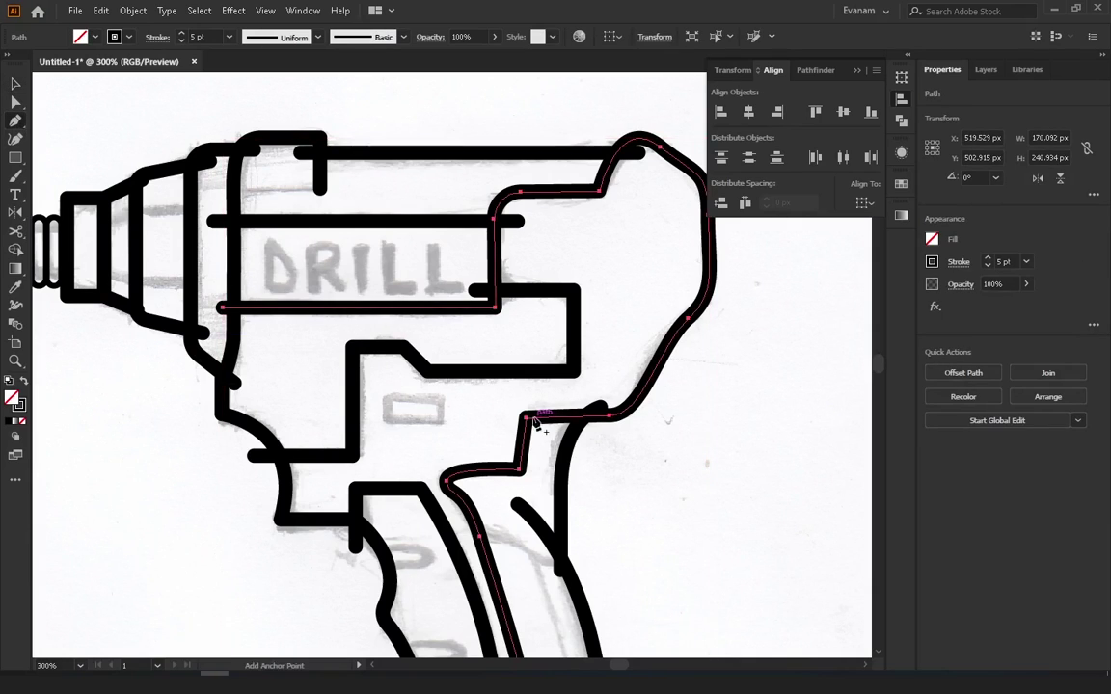
{"action": "left_click", "coordinate": [526, 420]}
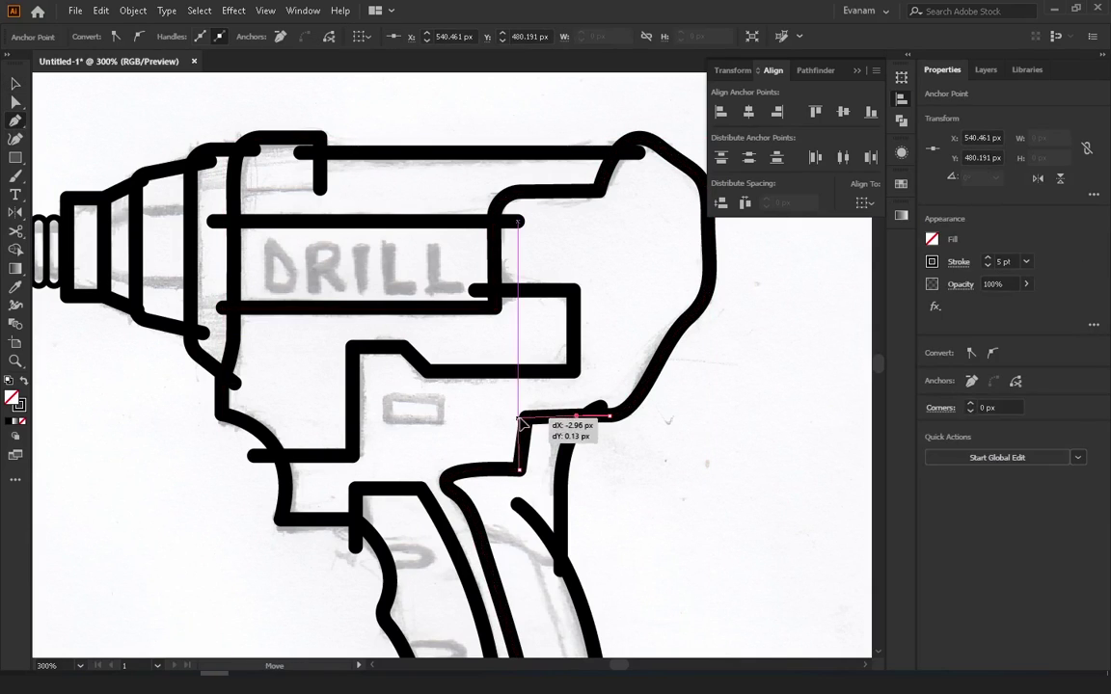
{"action": "left_click", "coordinate": [609, 418], "text": "ctrl"}
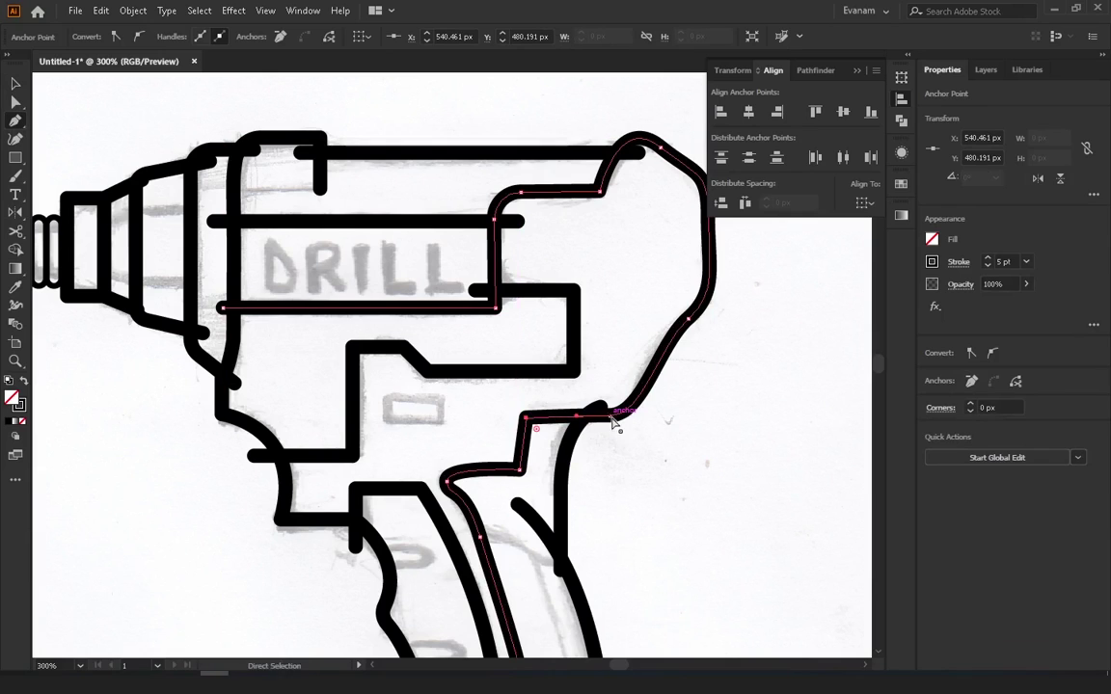
{"action": "mouse_move", "coordinate": [610, 417]}
{"action": "left_mouse_down"}
{"action": "mouse_move", "coordinate": [627, 414]}
{"action": "mouse_move", "coordinate": [612, 367]}
{"action": "left_mouse_up"}
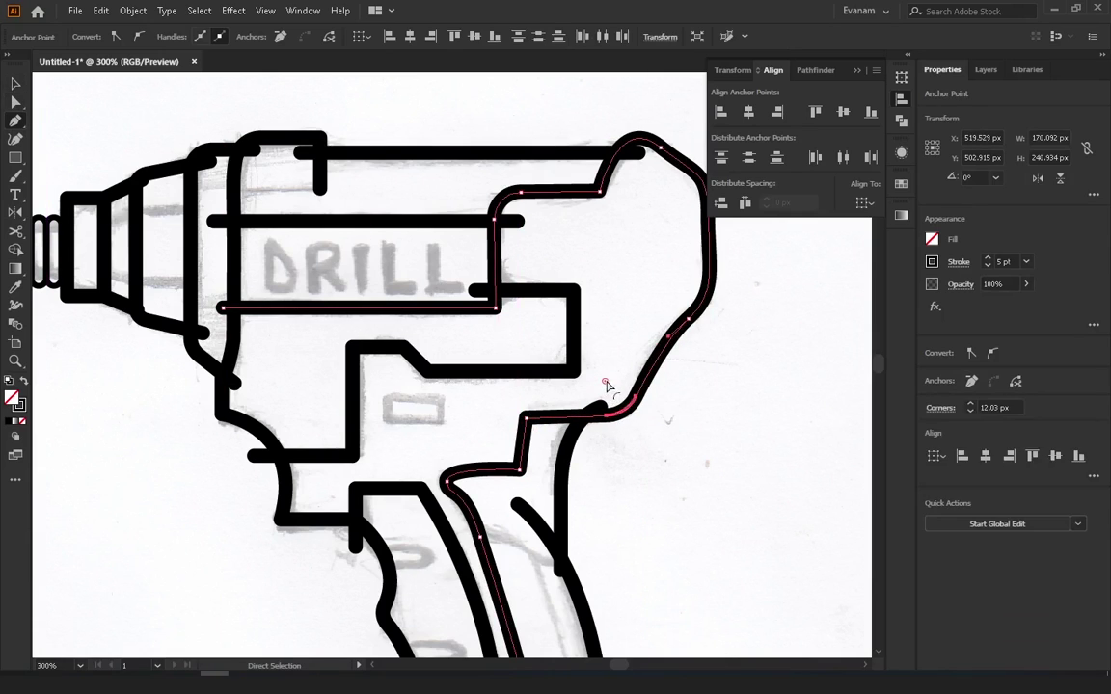
Convert the housing's top anchor into a sharp corner with the Anchor Point tool
{"action": "left_click_drag", "start_coordinate": [585, 187], "coordinate": [402, 285]}
{"action": "left_click", "coordinate": [402, 286], "text": "ctrl"}
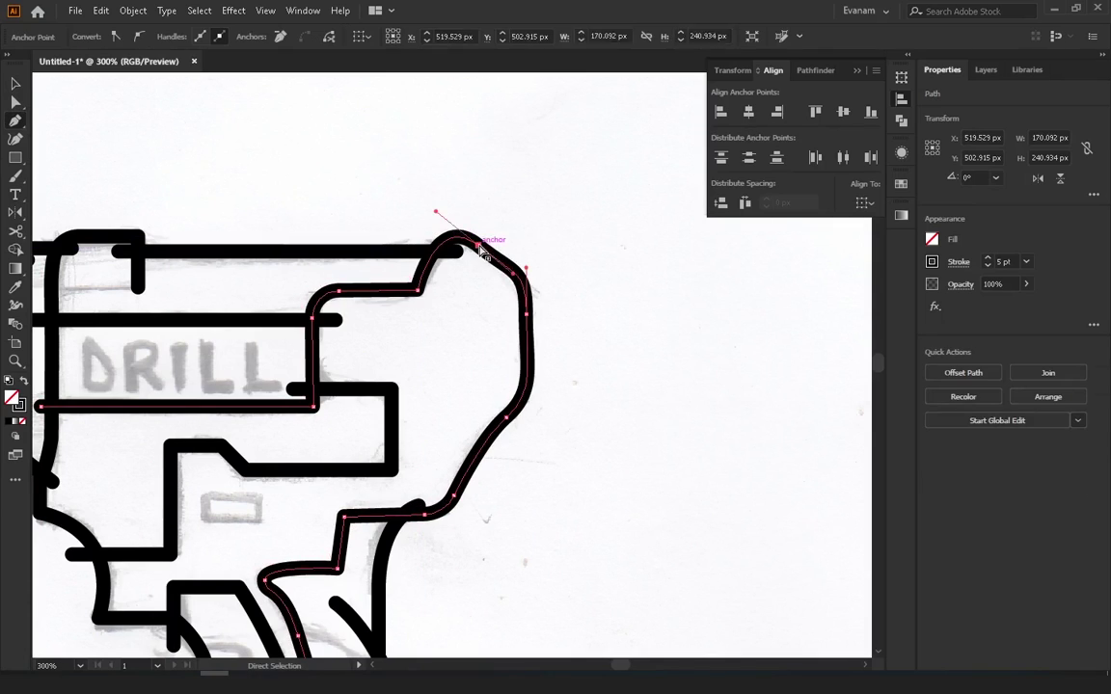
{"action": "left_click_drag", "start_coordinate": [454, 244], "coordinate": [460, 241]}
{"action": "left_click", "coordinate": [458, 239], "text": "alt"}
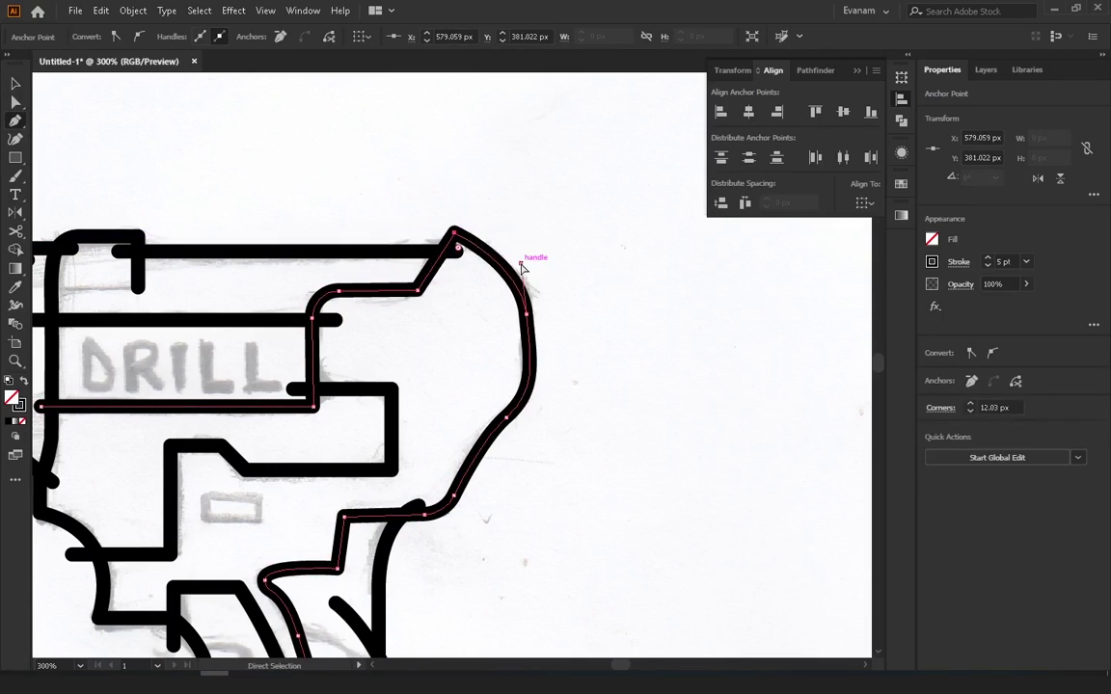
{"action": "key", "text": "ctrl+shift+a"}
Draw a small rectangle below the DRILL label and move it into place
{"action": "left_click_drag", "start_coordinate": [316, 466], "coordinate": [440, 263]}
{"action": "key", "text": "m"}
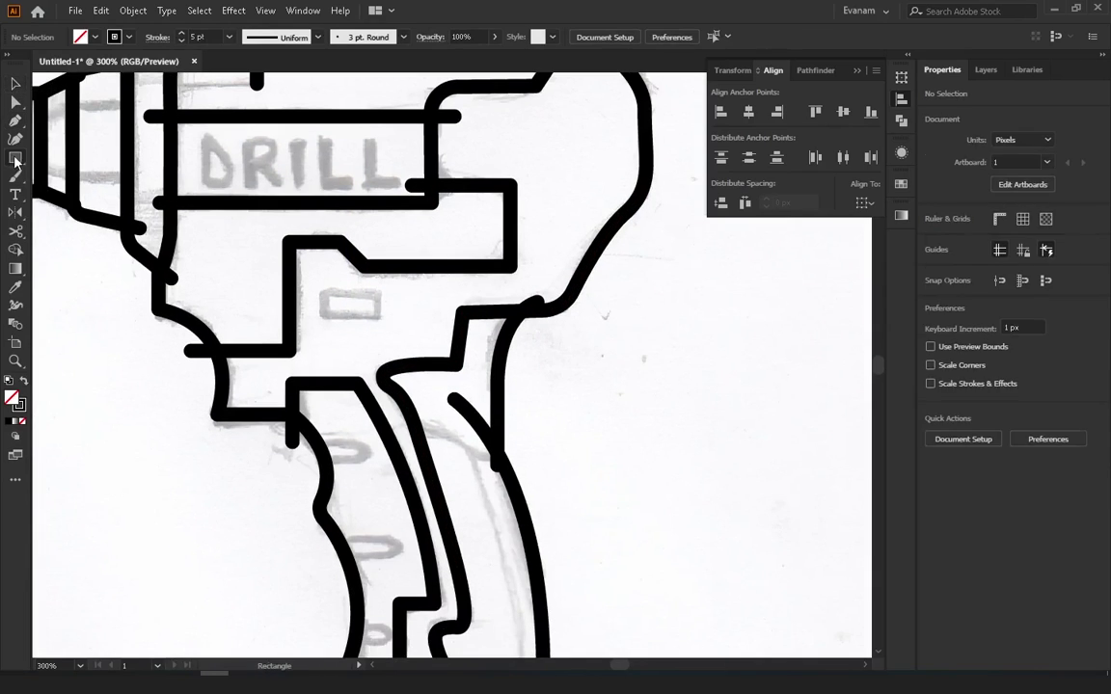
{"action": "left_click_drag", "start_coordinate": [310, 290], "coordinate": [377, 321]}
{"action": "scroll", "coordinate": [385, 337], "scroll_direction": "down", "scroll_amount": 1}
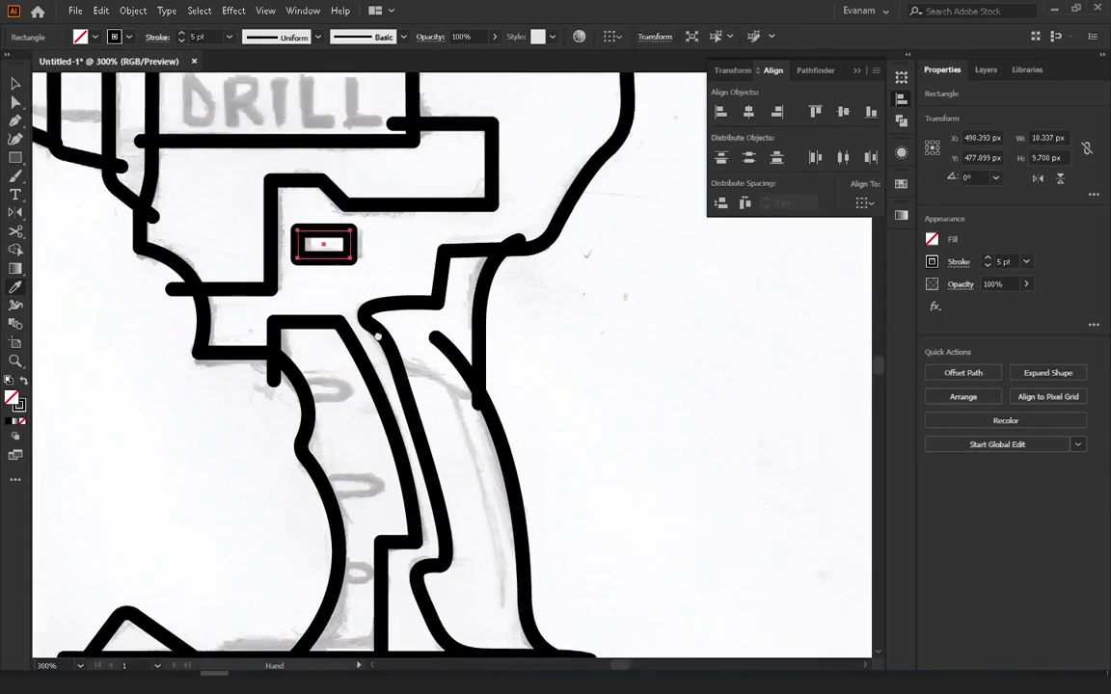
{"action": "scroll", "coordinate": [385, 337], "scroll_direction": "down", "scroll_amount": 5}
{"action": "scroll", "coordinate": [263, 234], "scroll_direction": "up", "scroll_amount": 6}
{"action": "key", "text": "v"}
{"action": "mouse_move", "coordinate": [390, 331]}
{"action": "left_mouse_down"}
{"action": "mouse_move", "coordinate": [403, 339]}
{"action": "mouse_move", "coordinate": [396, 490]}
{"action": "left_mouse_up"}
{"action": "left_click", "coordinate": [407, 355]}
Round the corners of the grip rectangle with the Direct Selection corner widget
{"action": "left_click", "coordinate": [396, 339]}
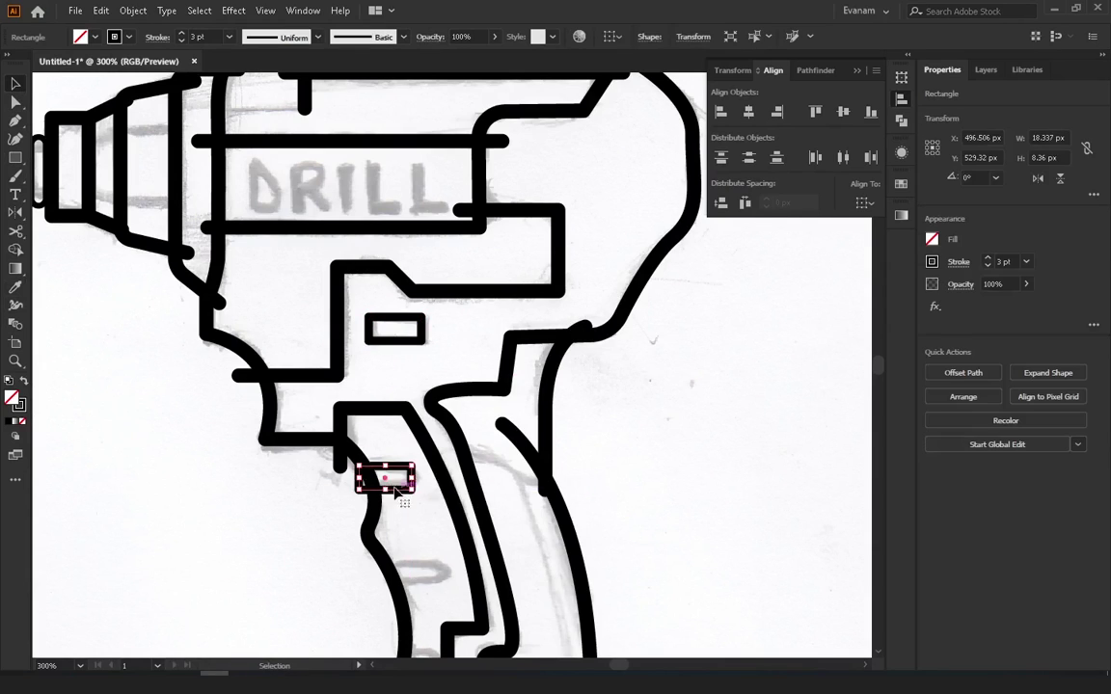
{"action": "left_click", "coordinate": [409, 466]}
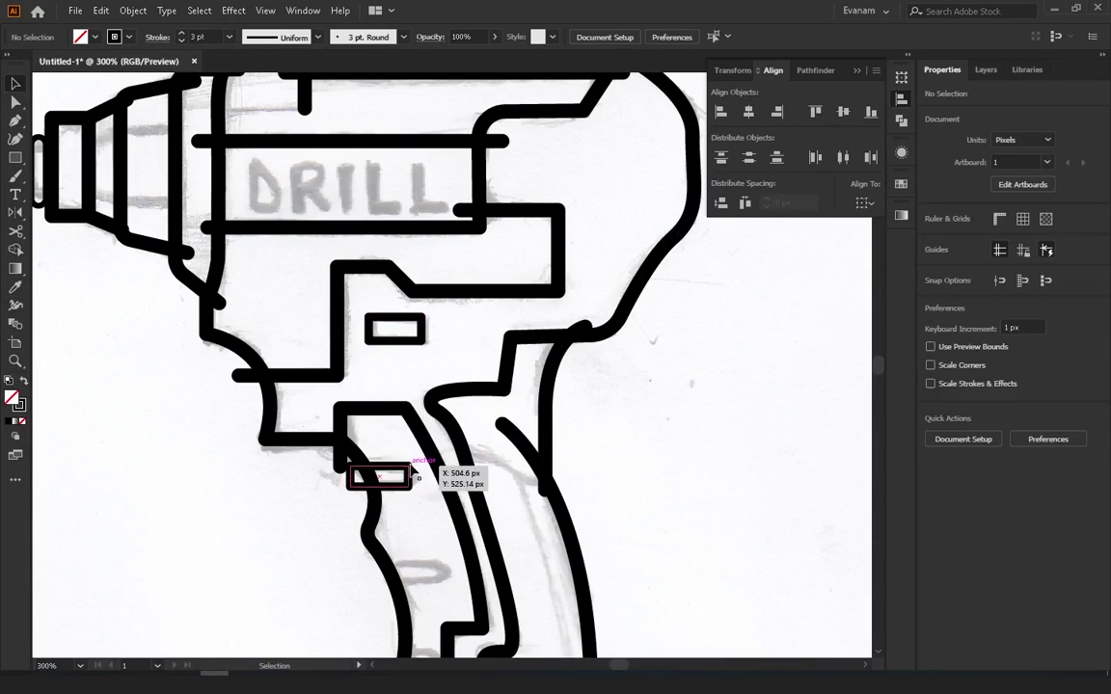
{"action": "left_click", "coordinate": [409, 465]}
{"action": "key", "text": "a"}
{"action": "left_click", "coordinate": [409, 488]}
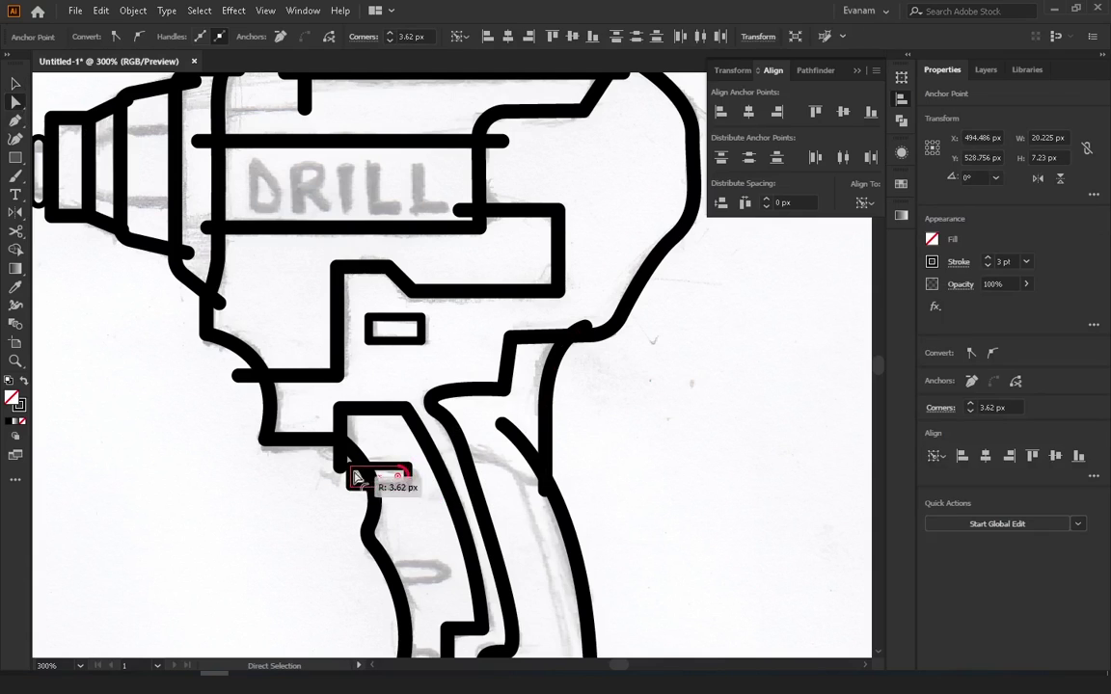
Alt-drag copies of the rounded slot further down the grip
{"action": "key", "text": "v"}
{"action": "mouse_move", "coordinate": [405, 482]}
{"action": "left_mouse_down"}
{"action": "mouse_move", "coordinate": [436, 580]}
{"action": "mouse_move", "coordinate": [359, 575]}
{"action": "left_mouse_up"}
{"action": "left_click", "coordinate": [428, 489]}
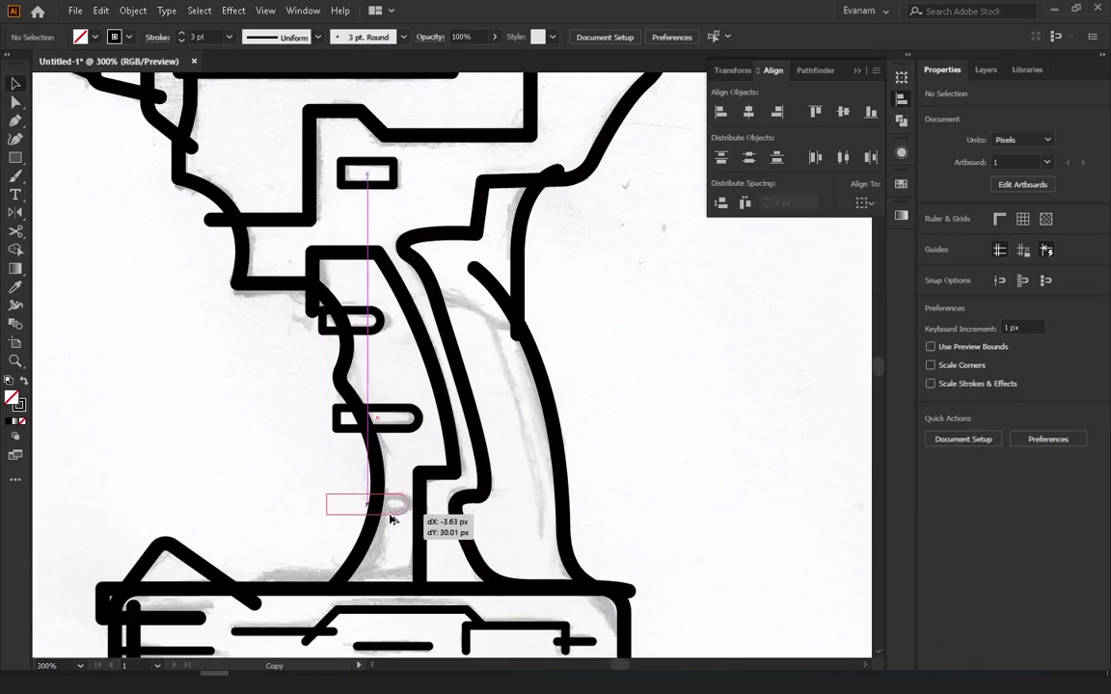
{"action": "left_click_drag", "start_coordinate": [390, 510], "coordinate": [391, 509]}
{"action": "key", "text": "ctrl+0"}
{"action": "left_click", "coordinate": [325, 302]}
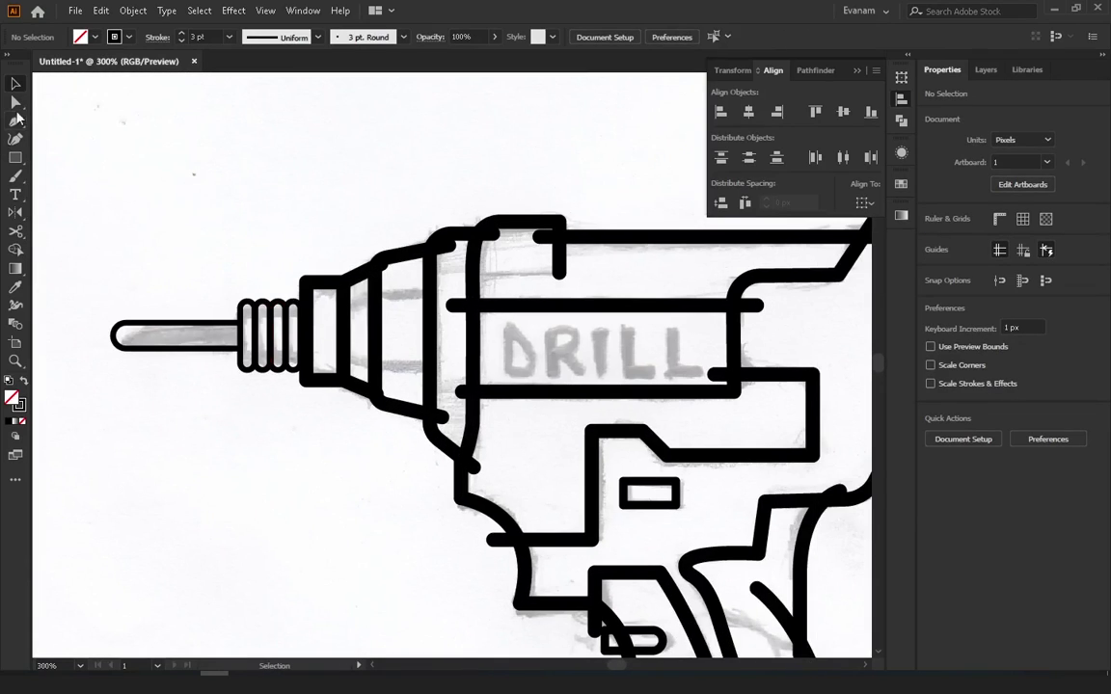
Draw a detail line with an angled end on the drill nose
{"action": "left_click", "coordinate": [14, 121]}
{"action": "left_click", "coordinate": [441, 290]}
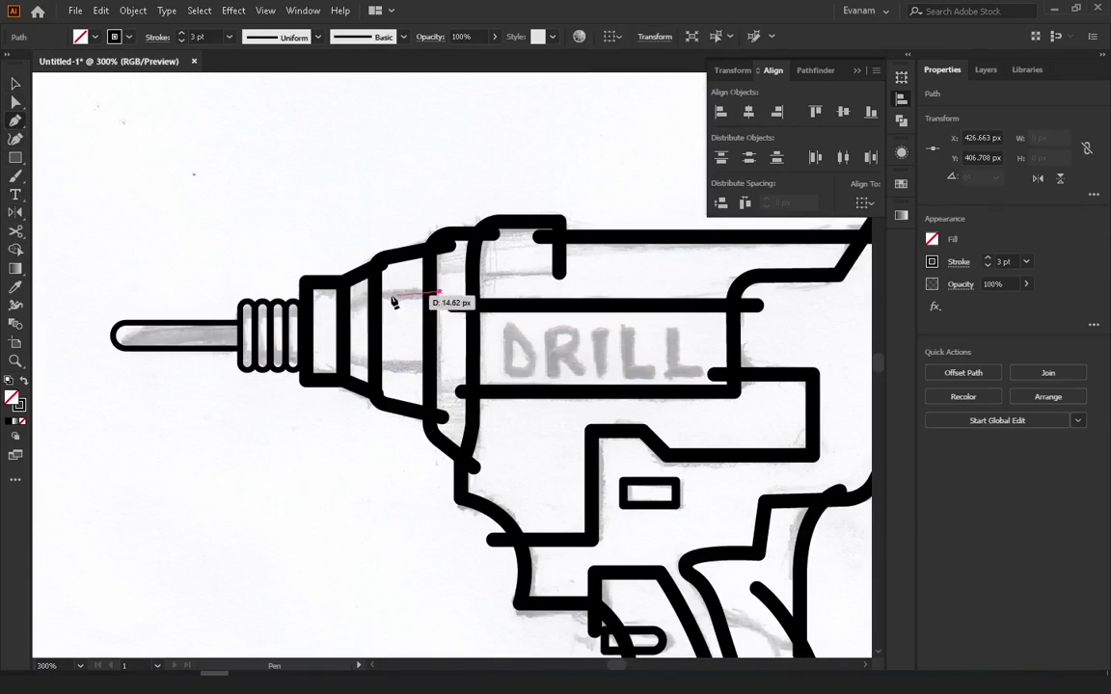
{"action": "left_click", "coordinate": [374, 291]}
{"action": "left_click", "coordinate": [344, 306]}
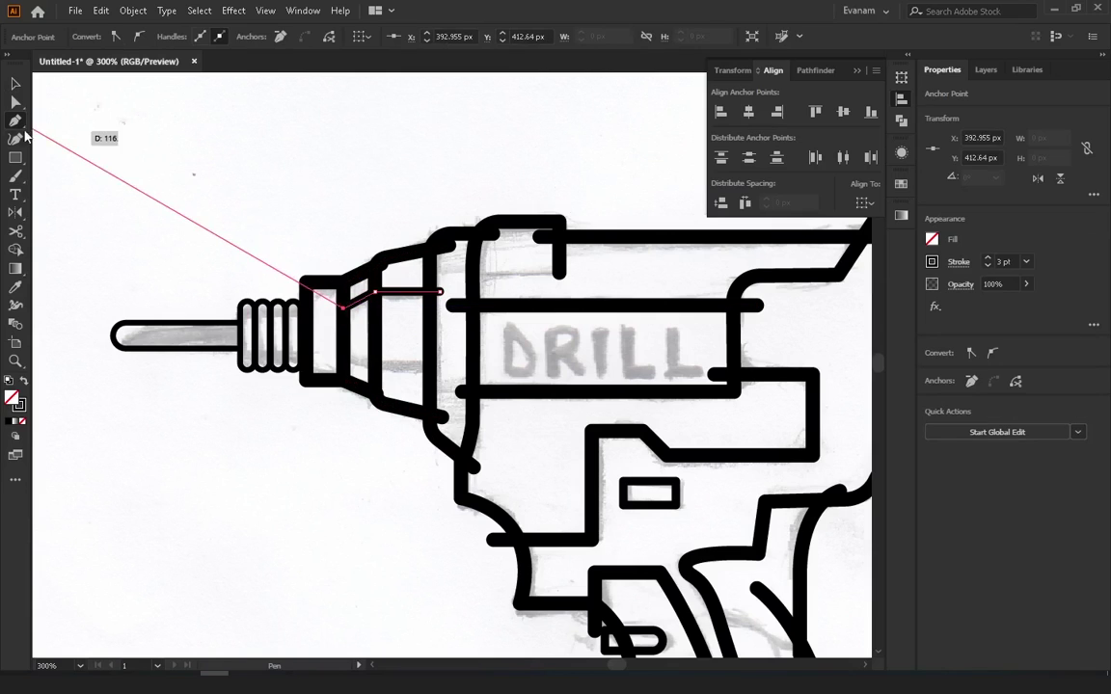
{"action": "left_click", "coordinate": [15, 84]}
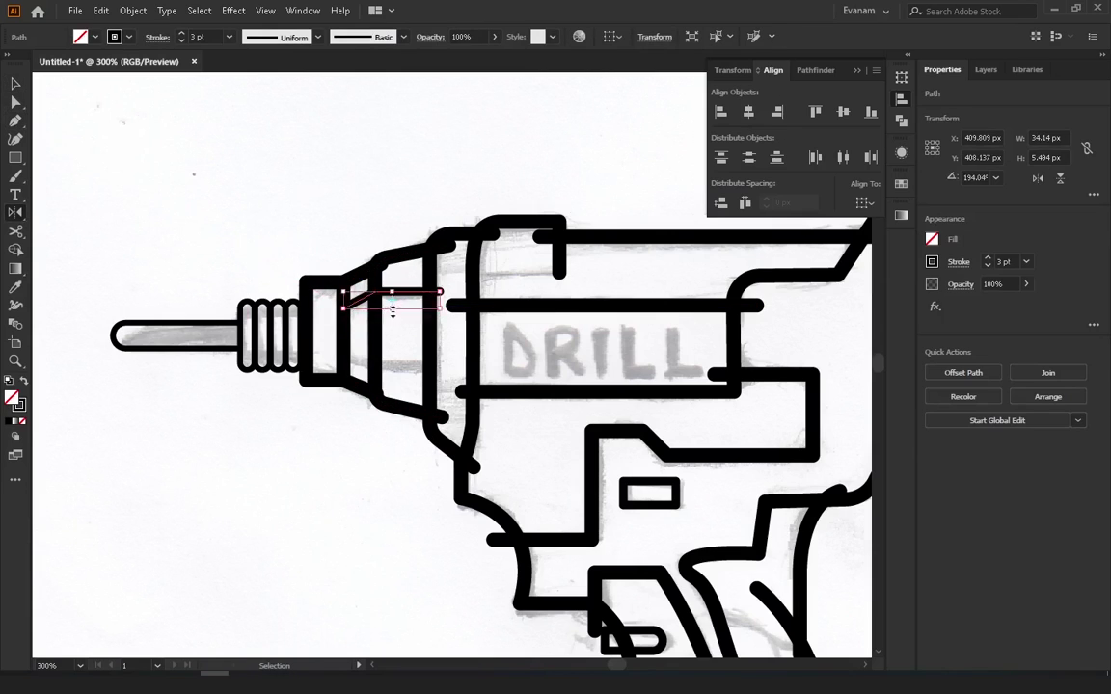
Reflect a copy of the nose detail line below the original
{"action": "left_click", "coordinate": [390, 328], "text": "alt"}
{"action": "key", "text": "Escape"}
{"action": "left_click_drag", "start_coordinate": [397, 291], "coordinate": [392, 360]}
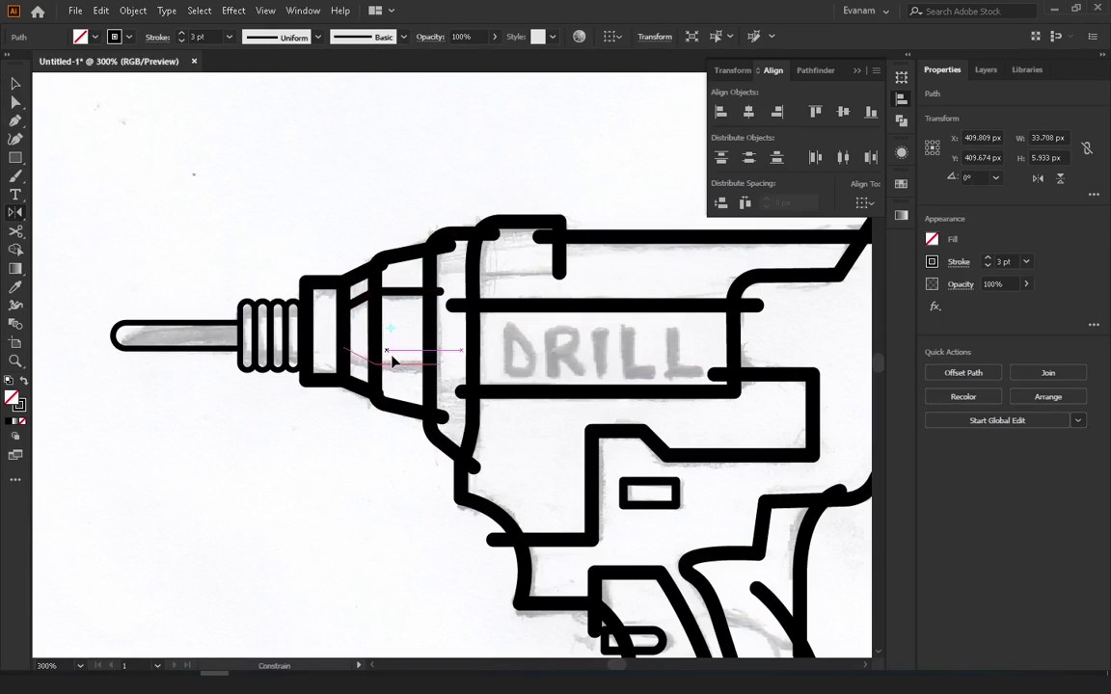
{"action": "key", "text": "v"}
{"action": "left_click", "coordinate": [132, 205]}
{"action": "scroll", "coordinate": [290, 290], "scroll_direction": "right", "scroll_amount": 3}
{"action": "scroll", "coordinate": [289, 289], "scroll_direction": "up", "scroll_amount": 2}
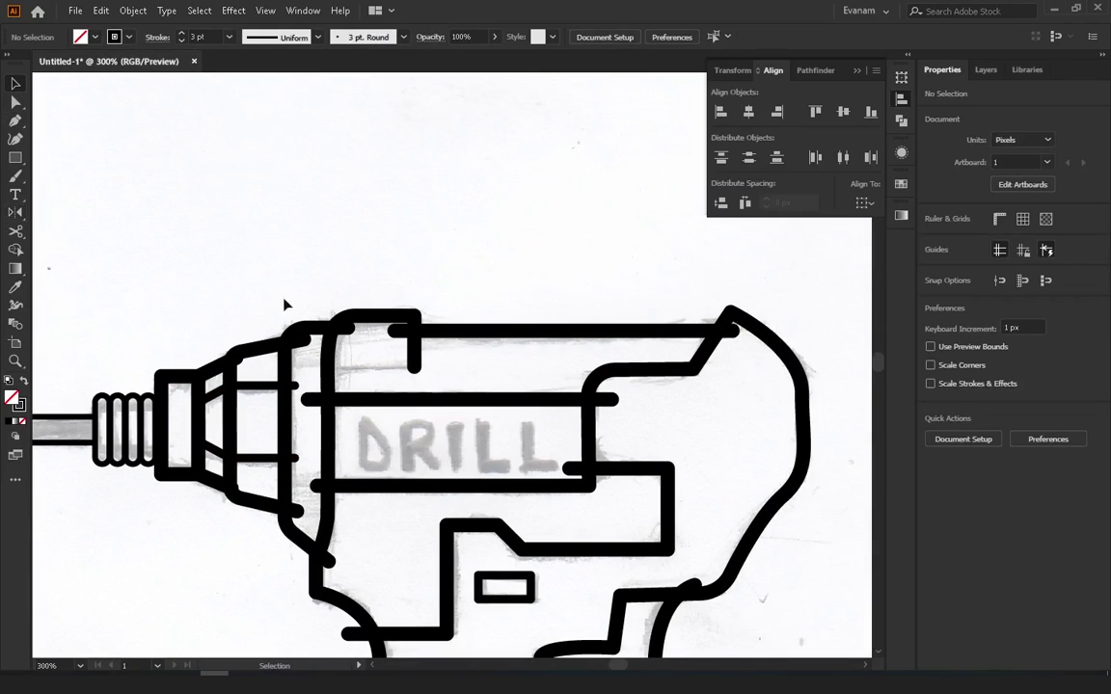
Extend the left outline up to the top edge, delete extra anchors, and round the corner to 6.01 px
{"action": "left_click", "coordinate": [15, 121]}
{"action": "left_click", "coordinate": [415, 367]}
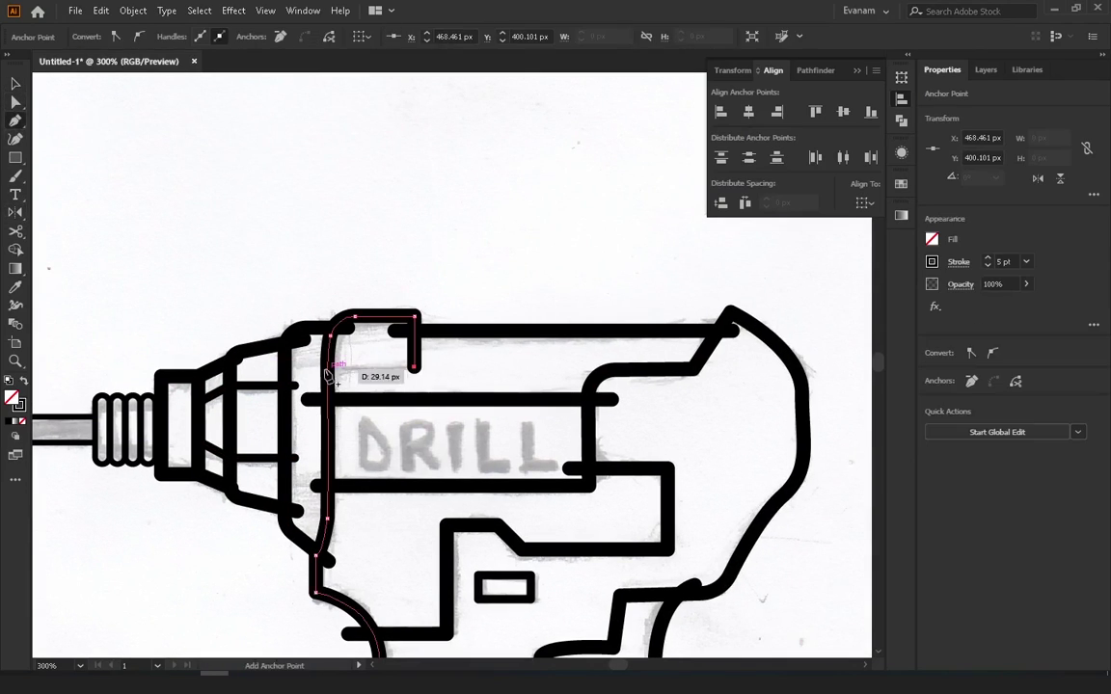
{"action": "left_click", "coordinate": [311, 374]}
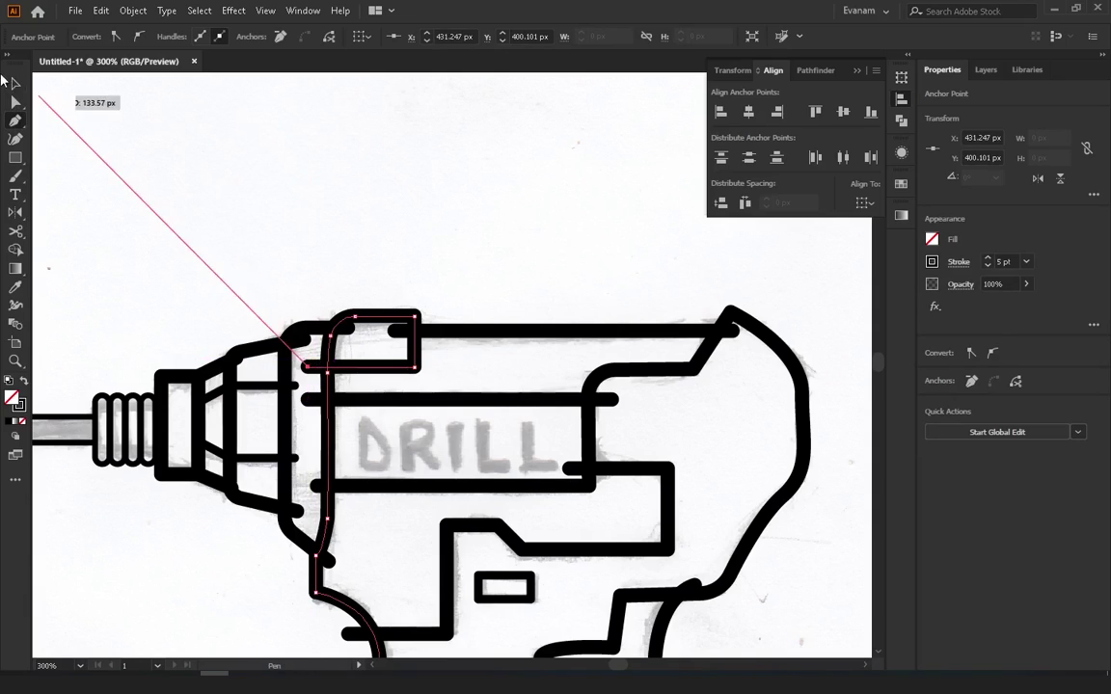
{"action": "left_click", "coordinate": [15, 84]}
{"action": "left_click", "coordinate": [357, 317]}
{"action": "left_click", "coordinate": [18, 123]}
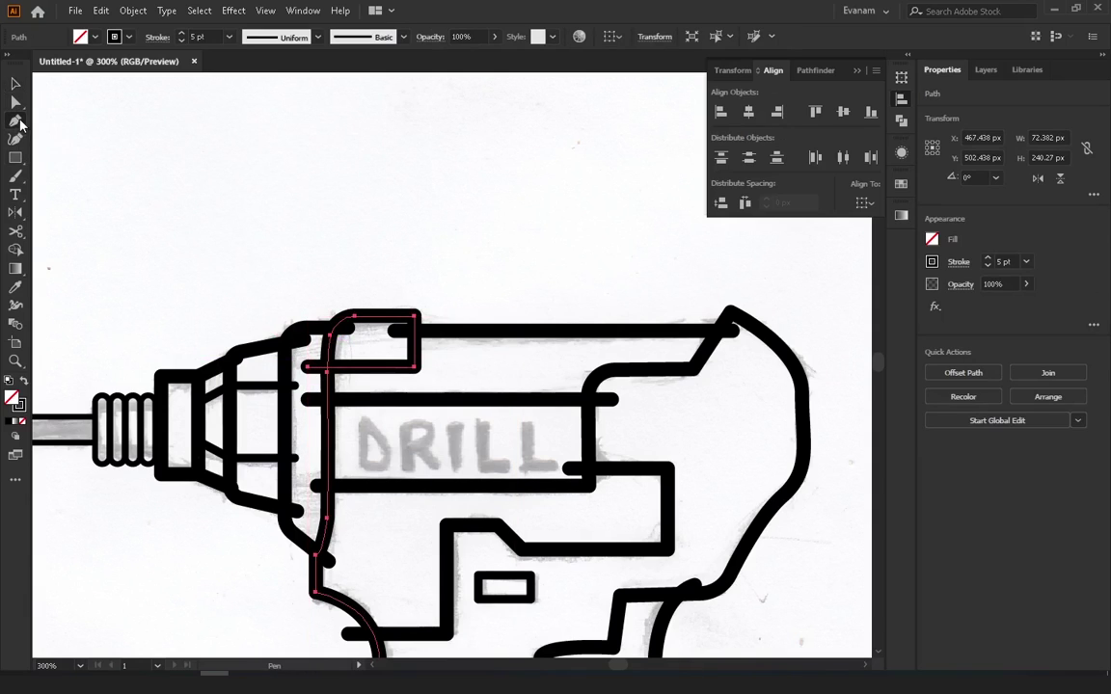
{"action": "left_click", "coordinate": [332, 334]}
{"action": "left_click_drag", "start_coordinate": [355, 321], "coordinate": [327, 316]}
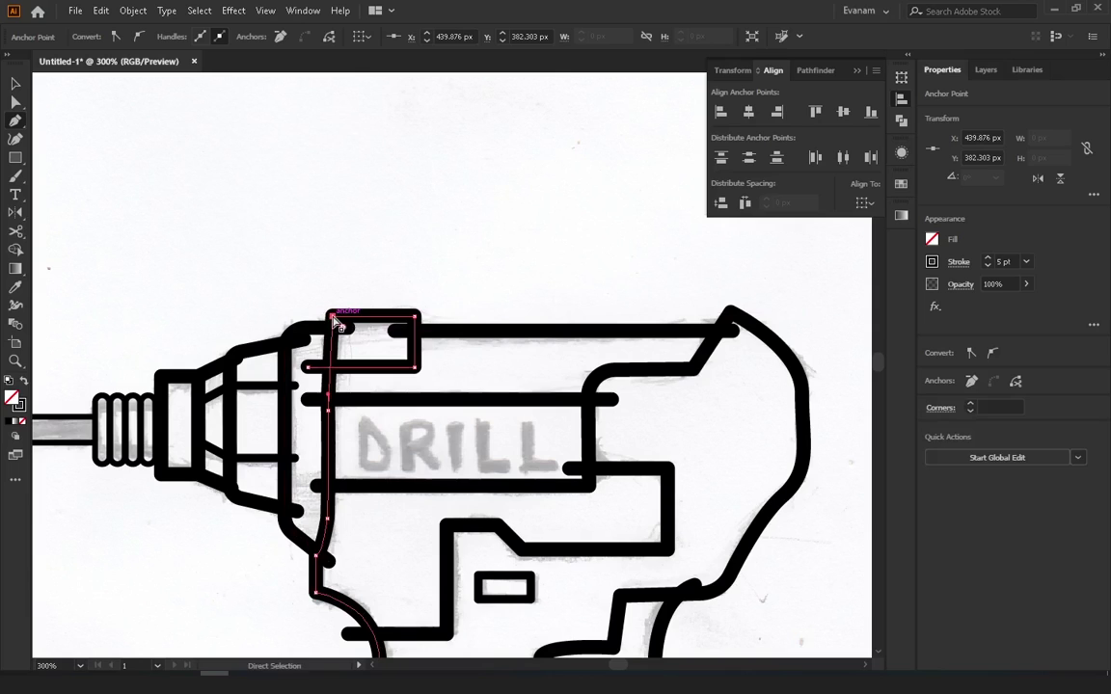
{"action": "left_click", "coordinate": [329, 413]}
Draw a curved stroke across the top of the handle near the trigger
{"action": "key", "text": "v"}
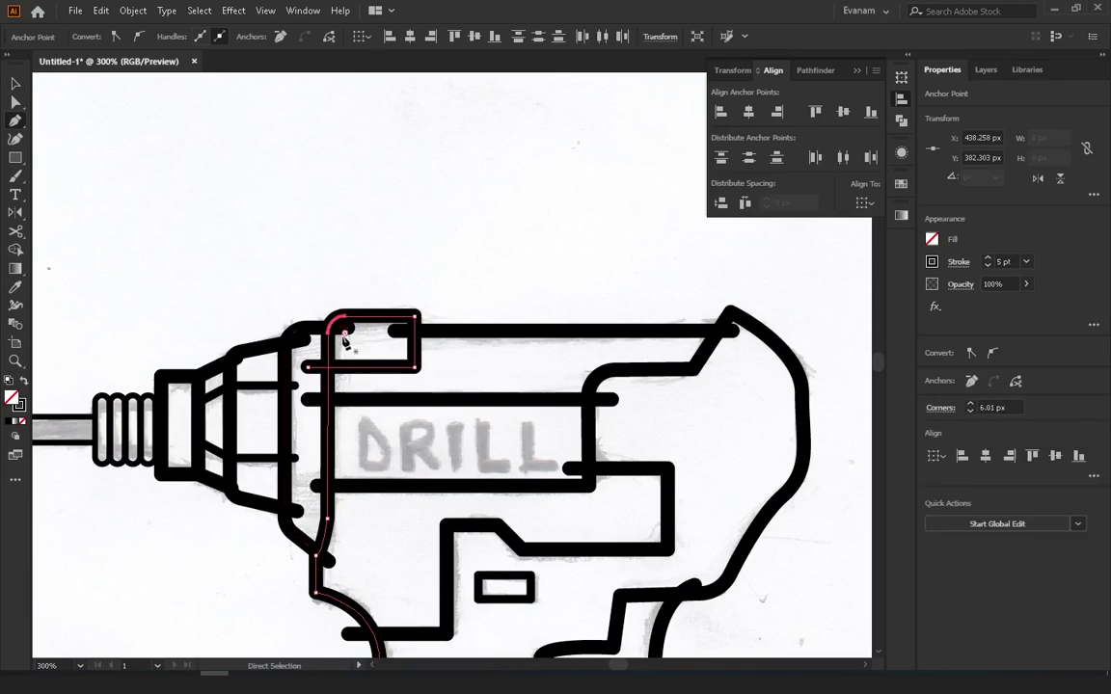
{"action": "left_click", "coordinate": [137, 139]}
{"action": "scroll", "coordinate": [138, 138], "scroll_direction": "down", "scroll_amount": 3}
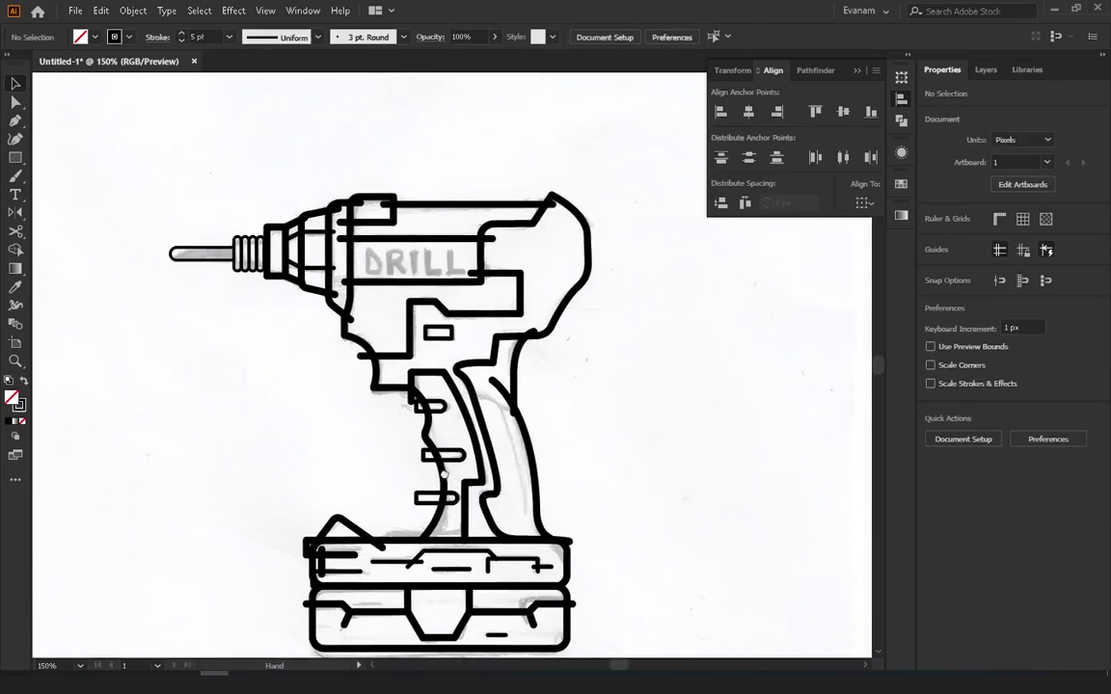
{"action": "scroll", "coordinate": [521, 392], "scroll_direction": "up", "scroll_amount": 5}
{"action": "left_click", "coordinate": [350, 353]}
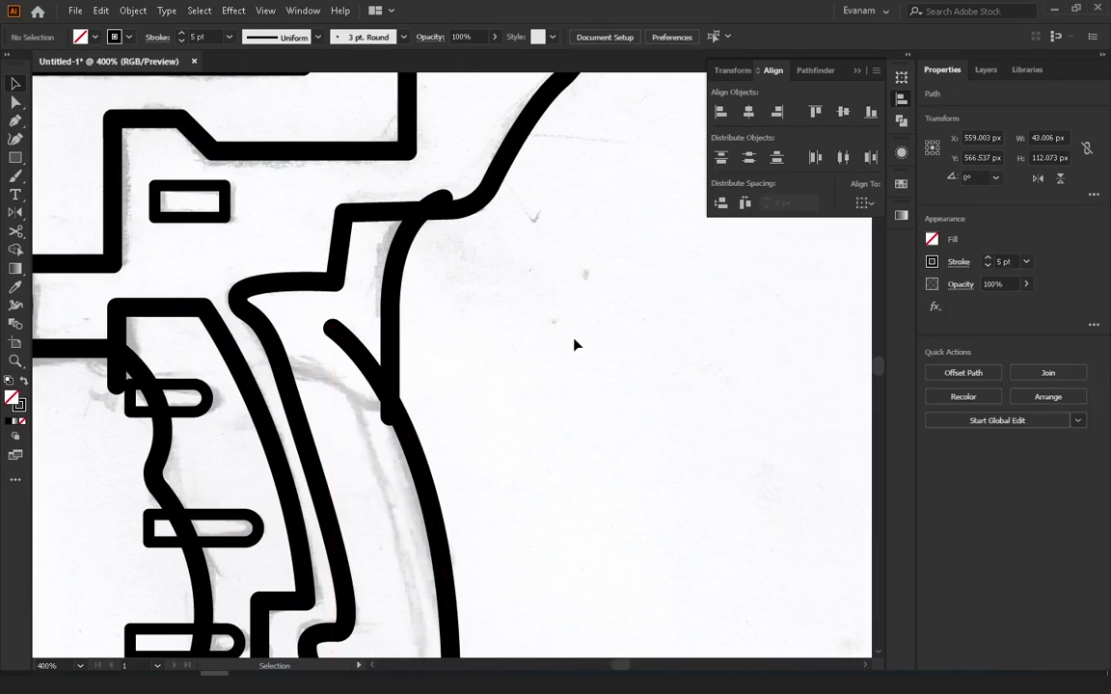
{"action": "left_click", "coordinate": [572, 345]}
{"action": "key", "text": "p"}
{"action": "left_click", "coordinate": [259, 364]}
{"action": "left_click", "coordinate": [453, 409]}
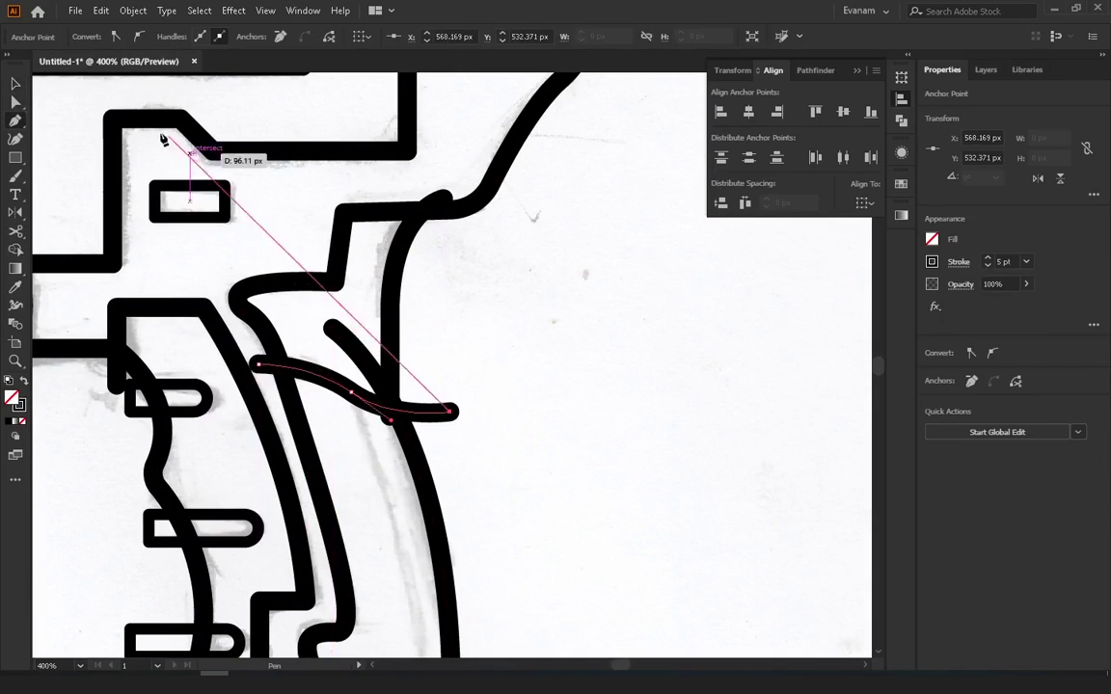
{"action": "key", "text": "Escape"}
Hide the Temp sketch layer in the Layers panel and marquee-select the drill outline
{"action": "left_click", "coordinate": [347, 416], "text": "ctrl+alt"}
{"action": "left_click", "coordinate": [347, 417], "text": "ctrl+alt"}
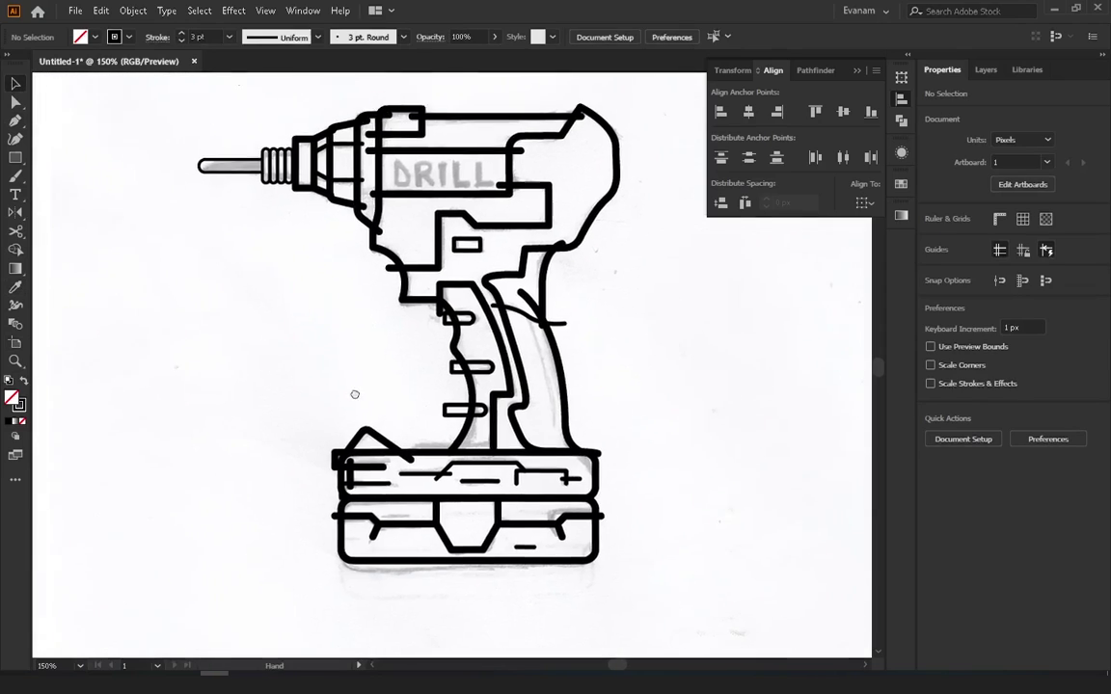
{"action": "left_click", "coordinate": [372, 384], "text": "ctrl+alt"}
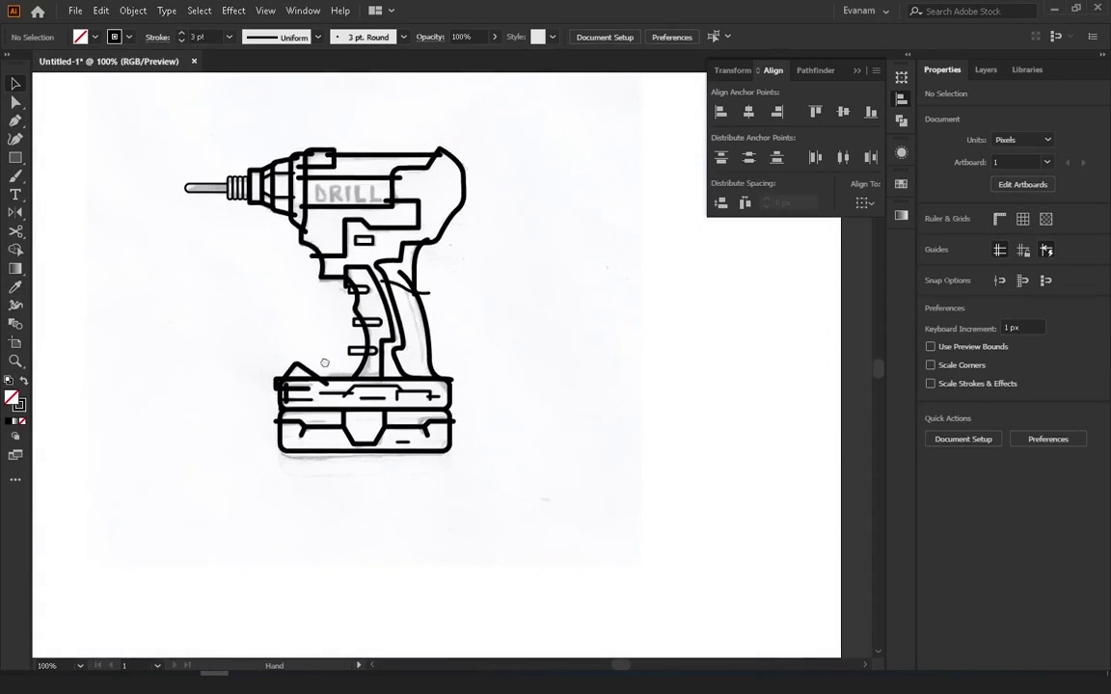
{"action": "left_click", "coordinate": [985, 69]}
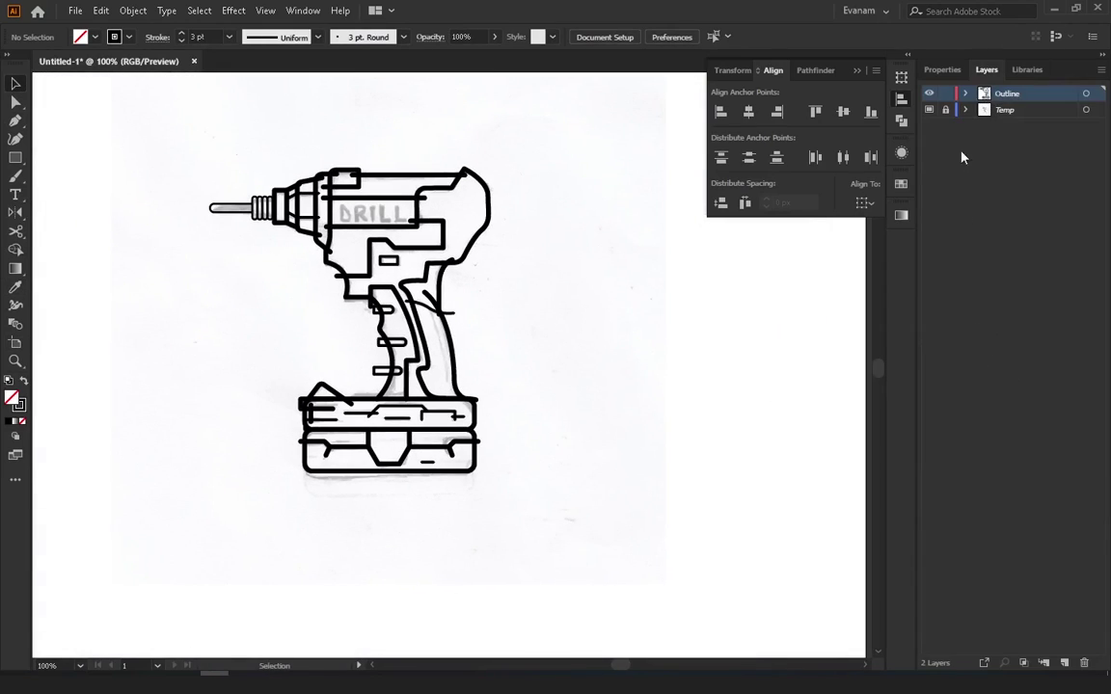
{"action": "left_click", "coordinate": [929, 110]}
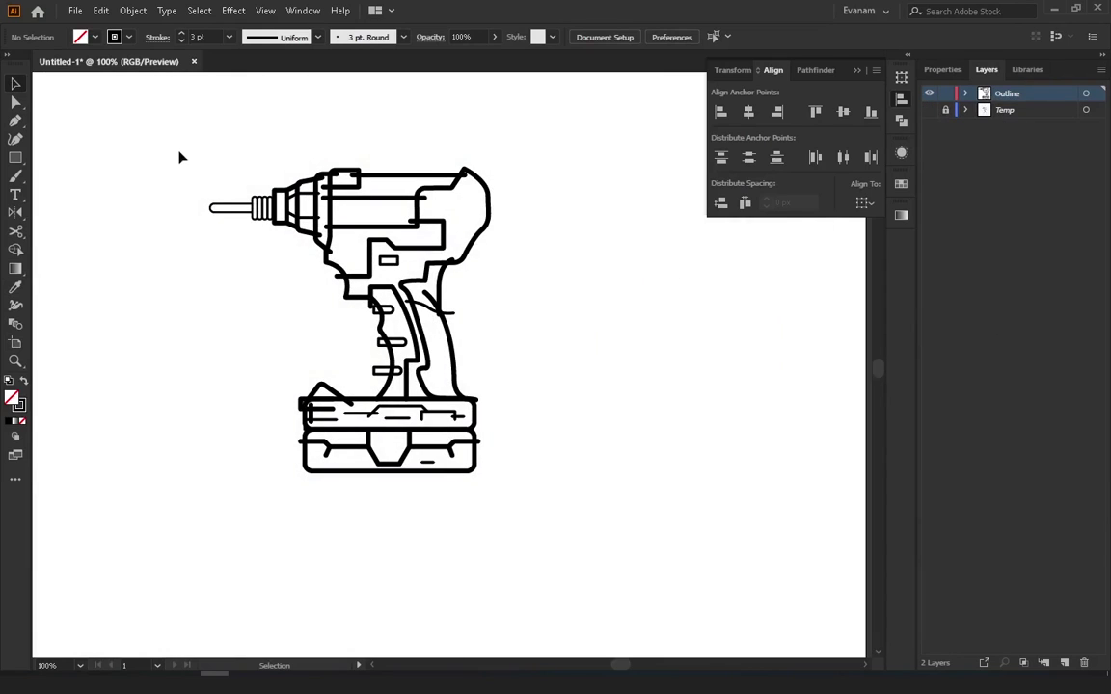
{"action": "left_click_drag", "start_coordinate": [178, 156], "coordinate": [527, 507]}
Marquee-select the drill artwork to get it ready for Shape Builder merging
{"action": "left_click", "coordinate": [16, 249]}
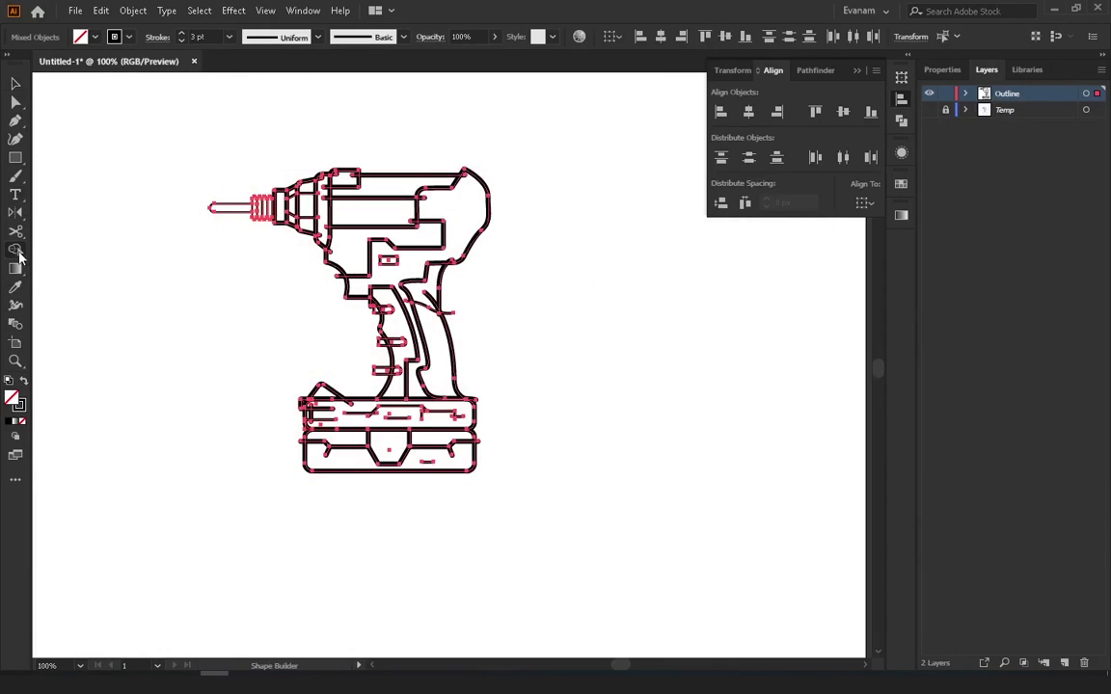
{"action": "scroll", "coordinate": [319, 384], "scroll_direction": "up", "scroll_amount": 5}
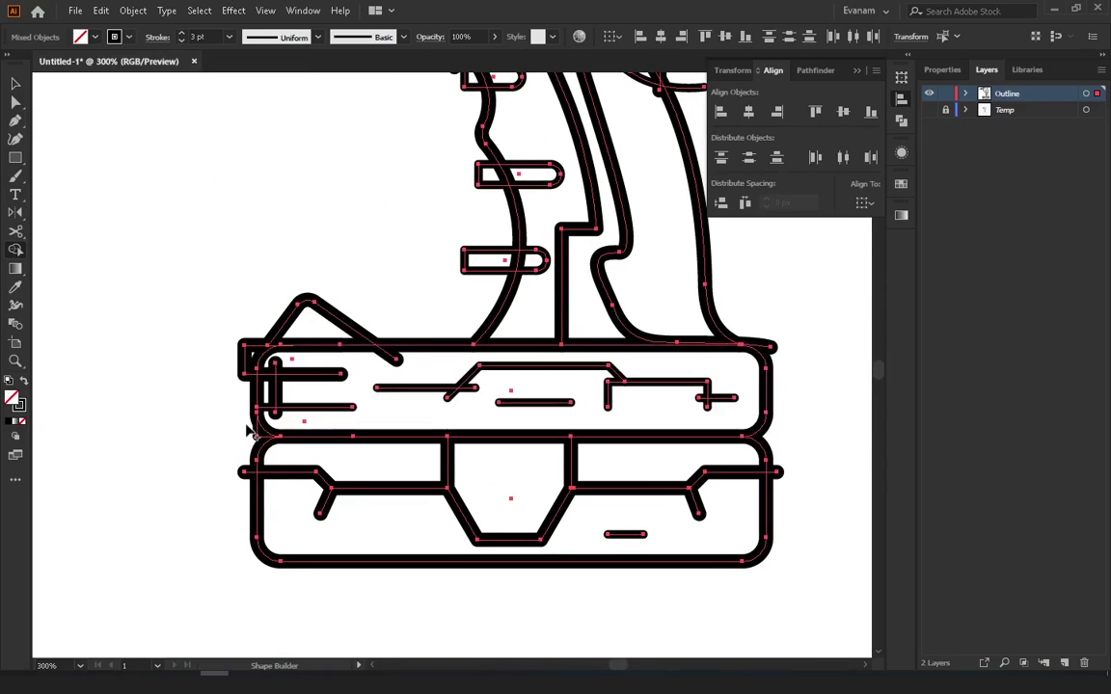
{"action": "key", "text": "v"}
{"action": "left_click", "coordinate": [93, 124]}
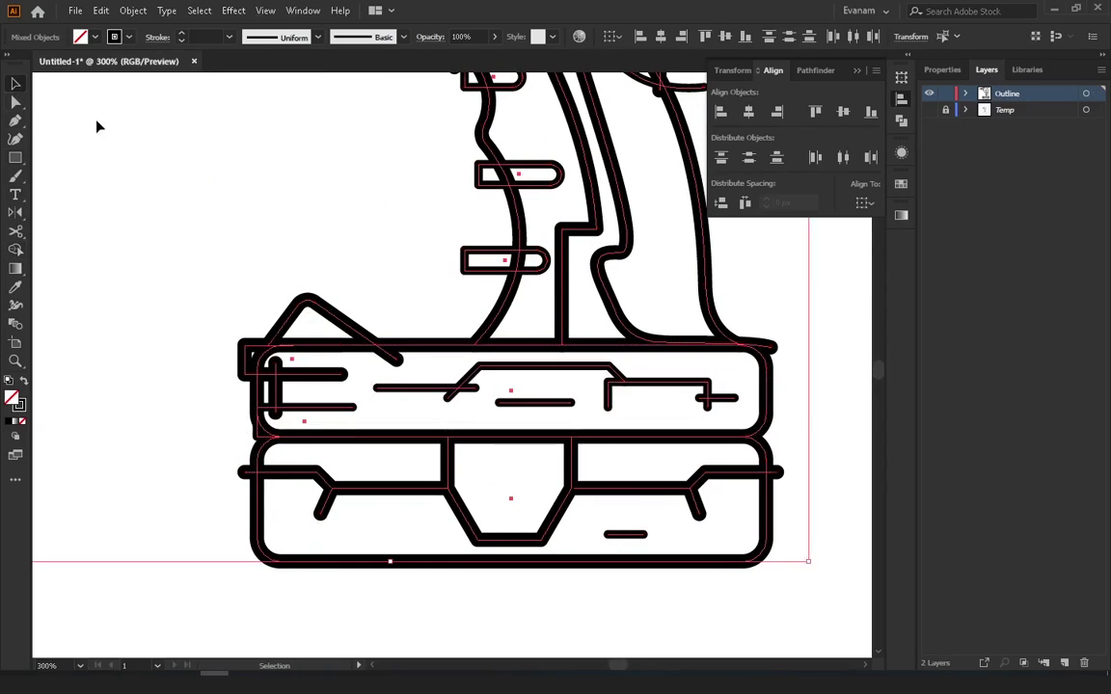
{"action": "left_click", "coordinate": [280, 371]}
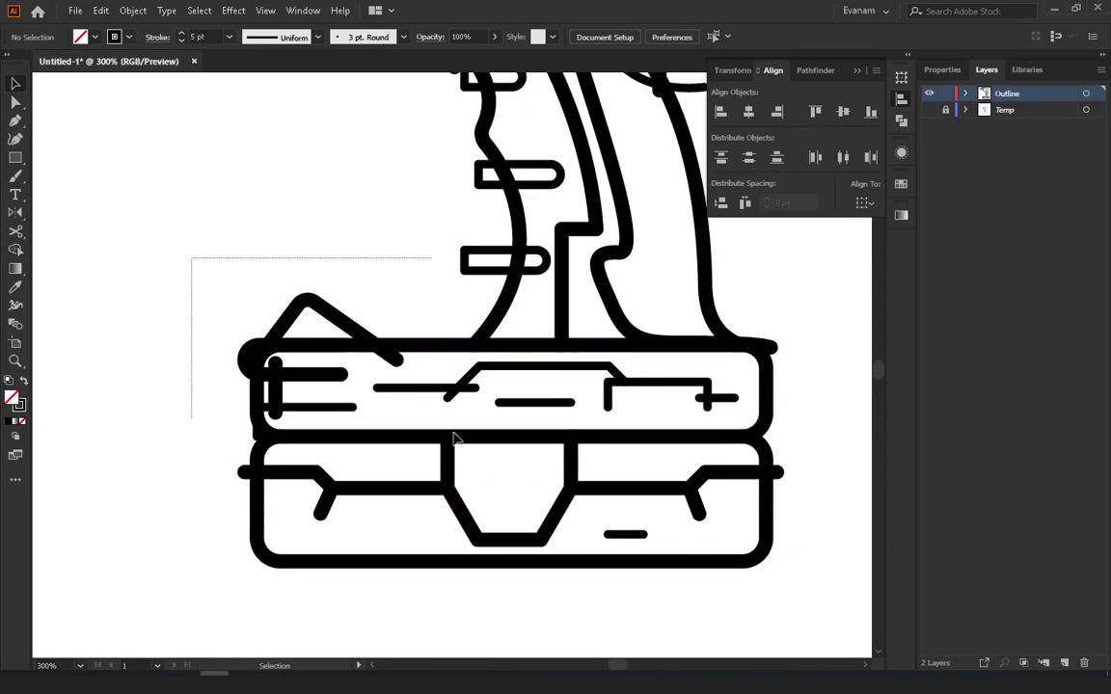
{"action": "left_click_drag", "start_coordinate": [455, 439], "coordinate": [766, 574]}
{"action": "key", "text": "shift+m"}
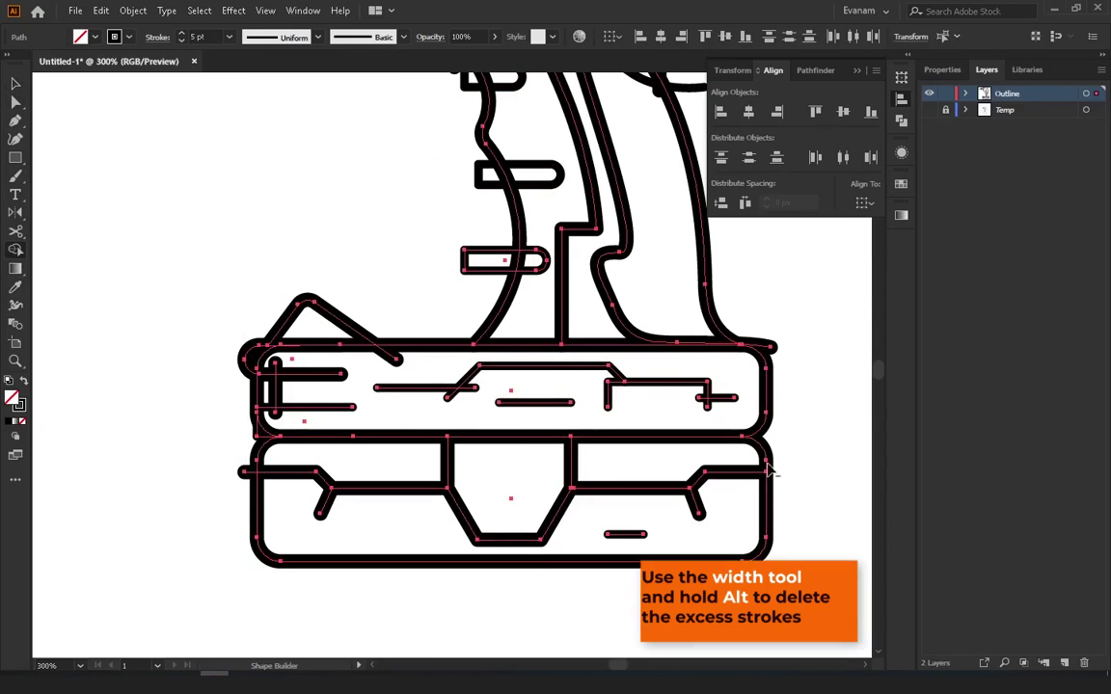
{"action": "scroll", "coordinate": [569, 363], "scroll_direction": "right", "scroll_amount": 5}
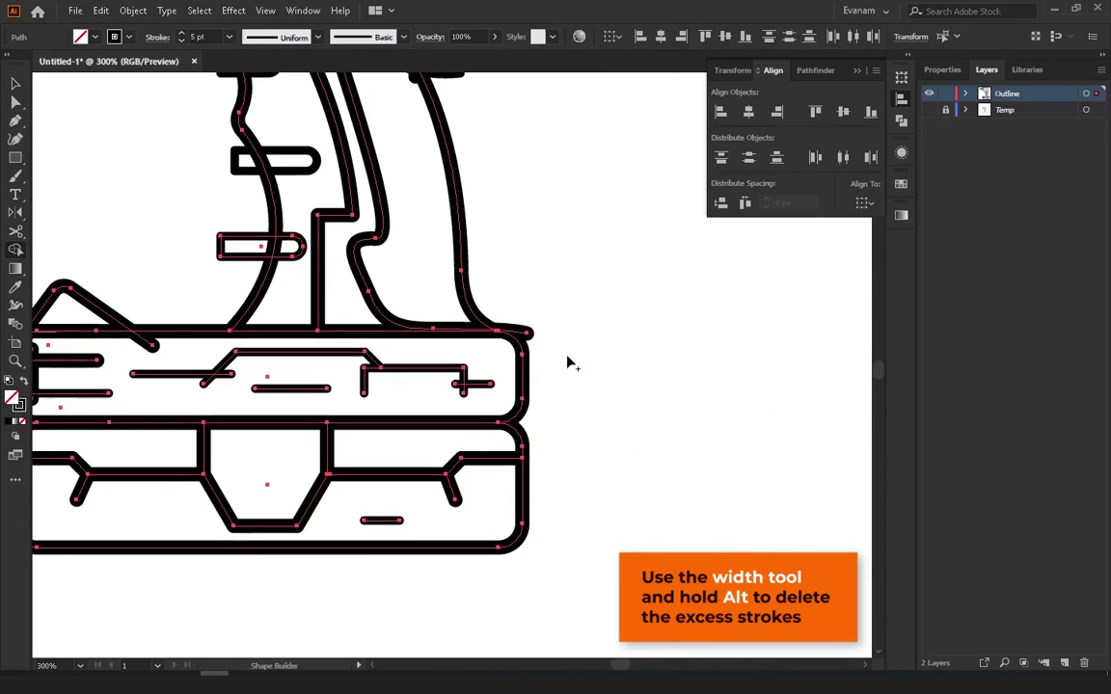
{"action": "scroll", "coordinate": [410, 280], "scroll_direction": "up", "scroll_amount": 3}
{"action": "scroll", "coordinate": [410, 280], "scroll_direction": "left", "scroll_amount": 4}
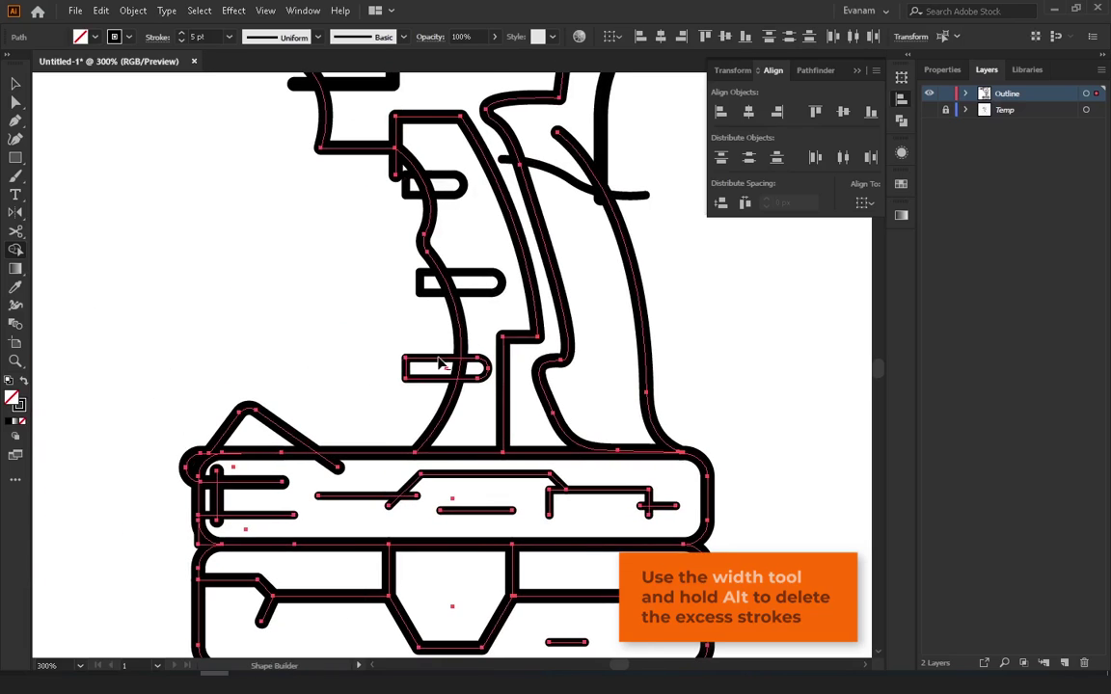
Select all, then merge away the small loop and inner left edge of the battery band
{"action": "left_click", "coordinate": [15, 83]}
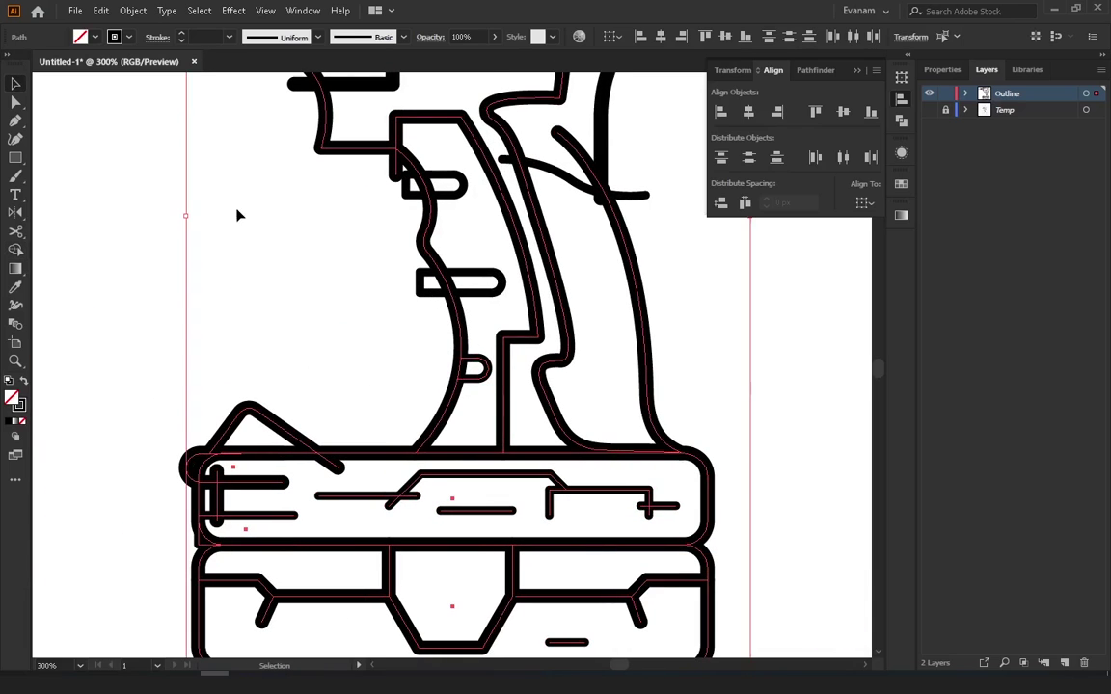
{"action": "left_click", "coordinate": [238, 216]}
{"action": "scroll", "coordinate": [418, 417], "scroll_direction": "down", "scroll_amount": 2}
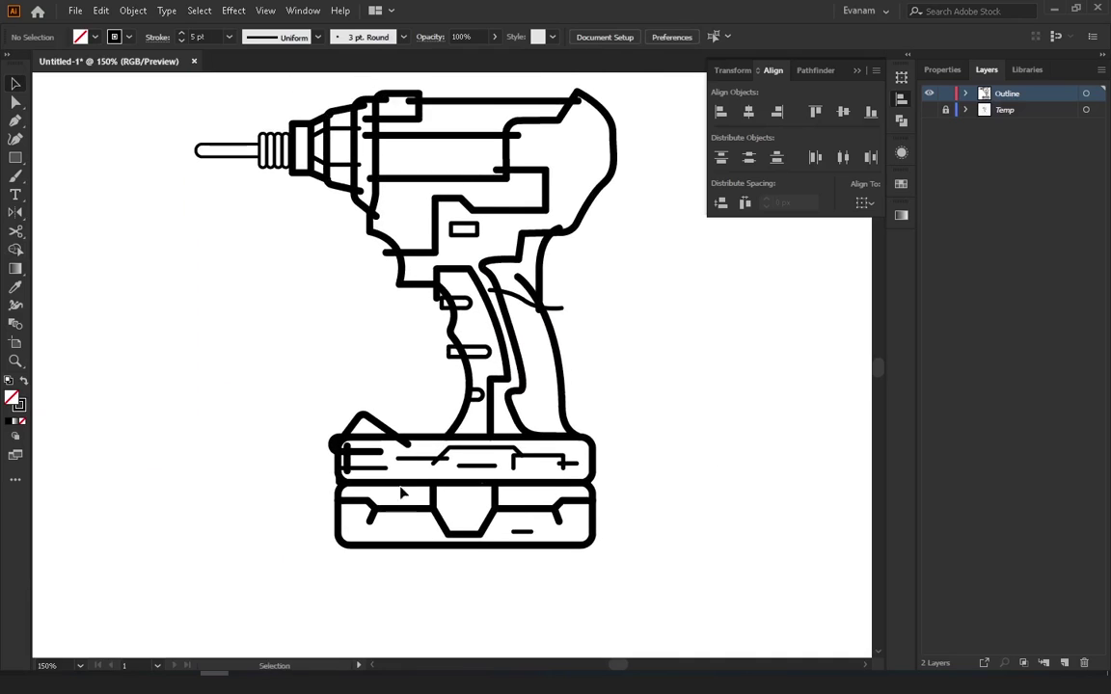
{"action": "key", "text": "ctrl+a"}
{"action": "scroll", "coordinate": [317, 526], "scroll_direction": "up", "scroll_amount": 3}
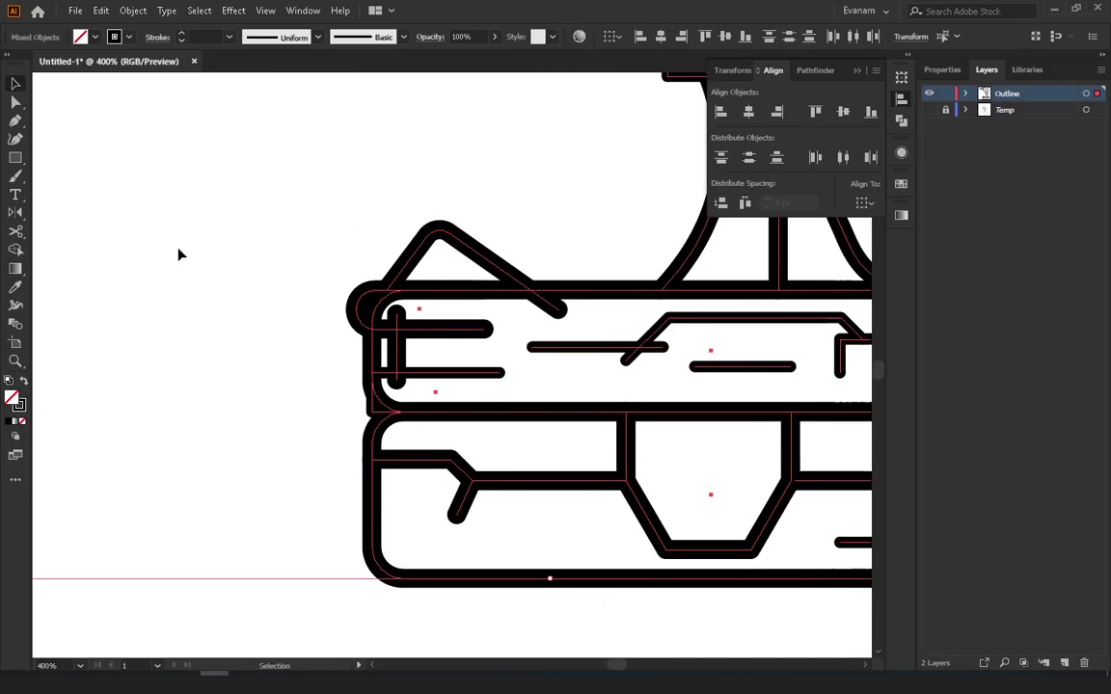
{"action": "left_click", "coordinate": [15, 249]}
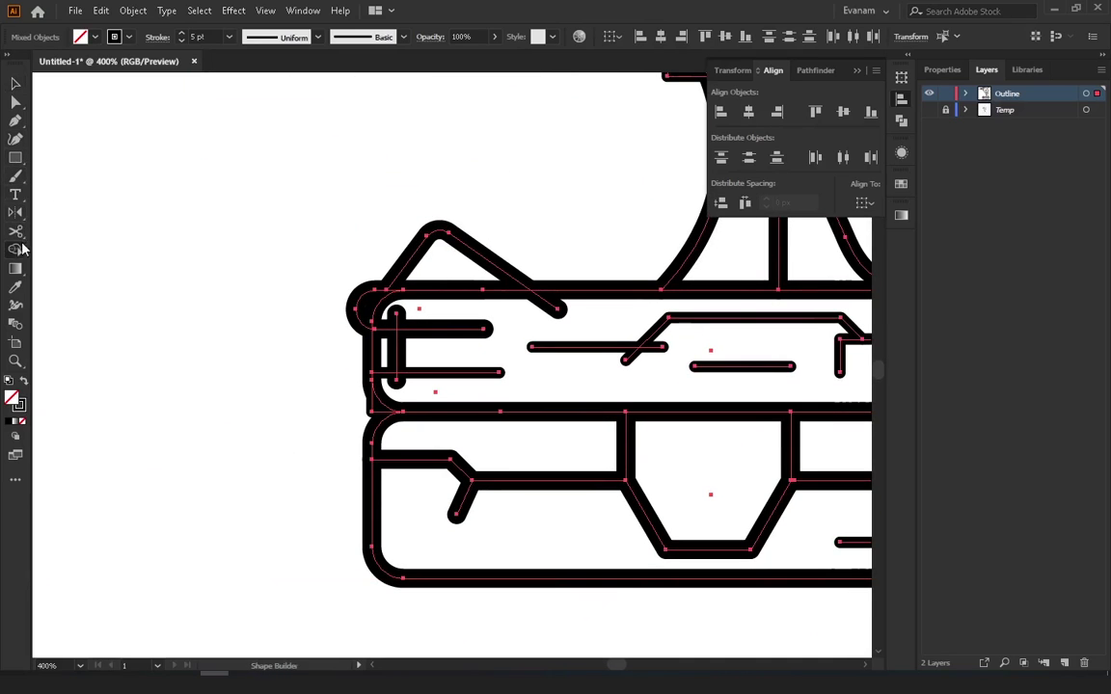
{"action": "left_click", "coordinate": [385, 309]}
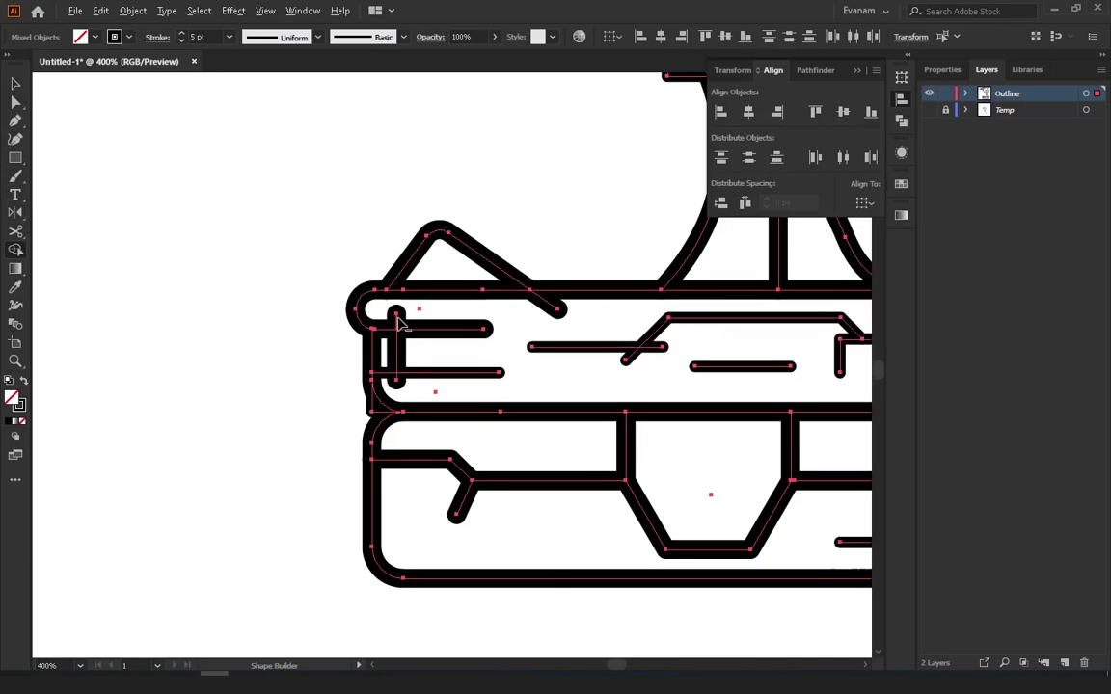
{"action": "left_click", "coordinate": [400, 357]}
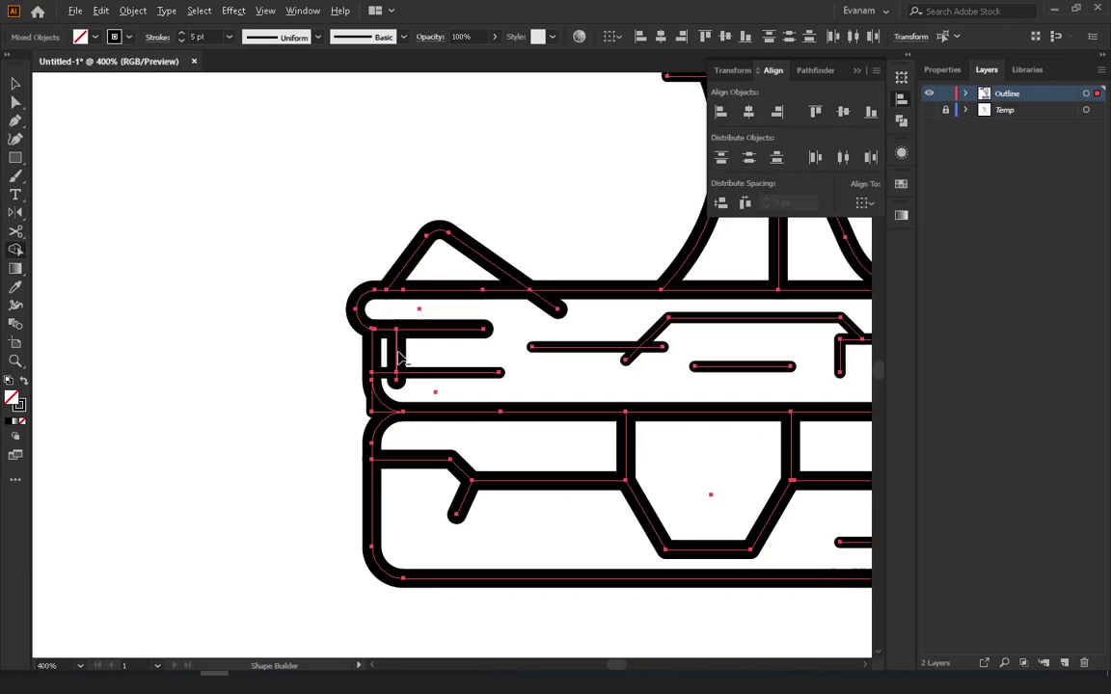
{"action": "left_click", "coordinate": [374, 357]}
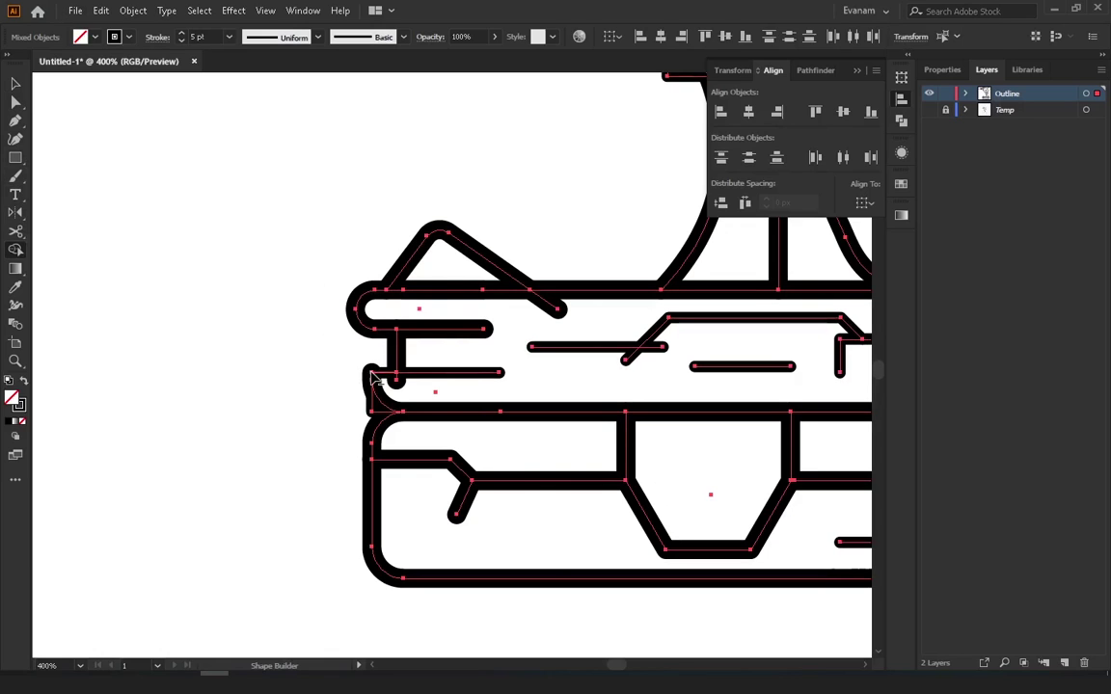
Merge the leftover curve at the battery band's left end
{"action": "scroll", "coordinate": [371, 376], "scroll_direction": "up", "scroll_amount": 2}
{"action": "scroll", "coordinate": [385, 377], "scroll_direction": "up", "scroll_amount": 2}
{"action": "scroll", "coordinate": [493, 377], "scroll_direction": "up", "scroll_amount": 1}
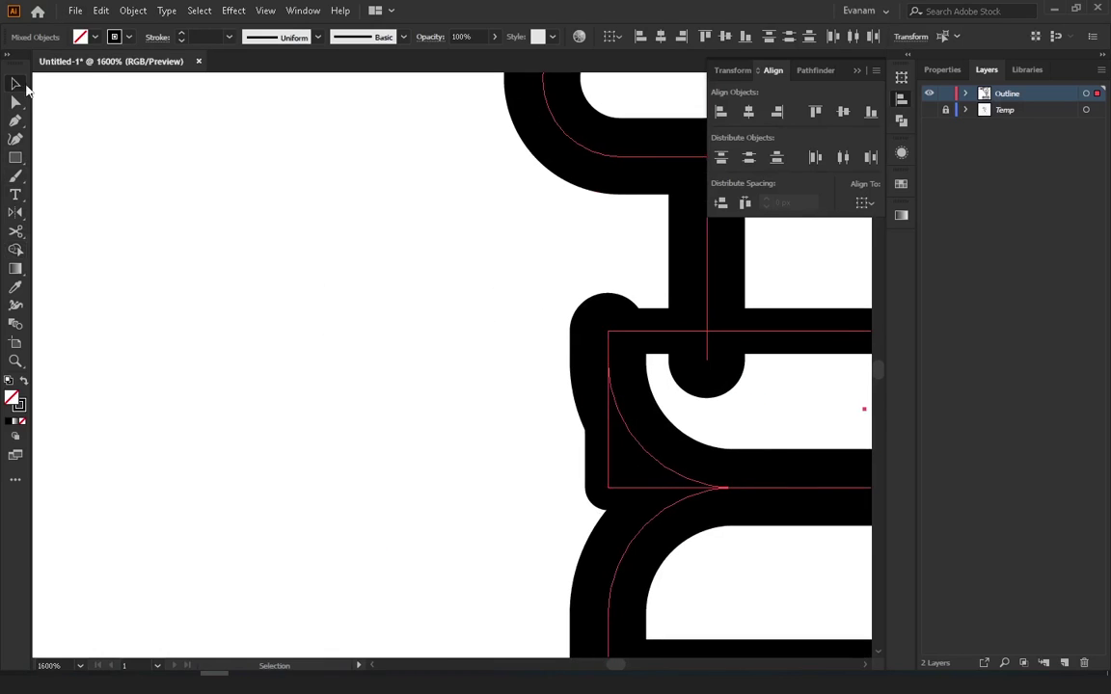
{"action": "scroll", "coordinate": [307, 344], "scroll_direction": "down", "scroll_amount": 1}
{"action": "left_click_drag", "start_coordinate": [471, 334], "coordinate": [638, 456]}
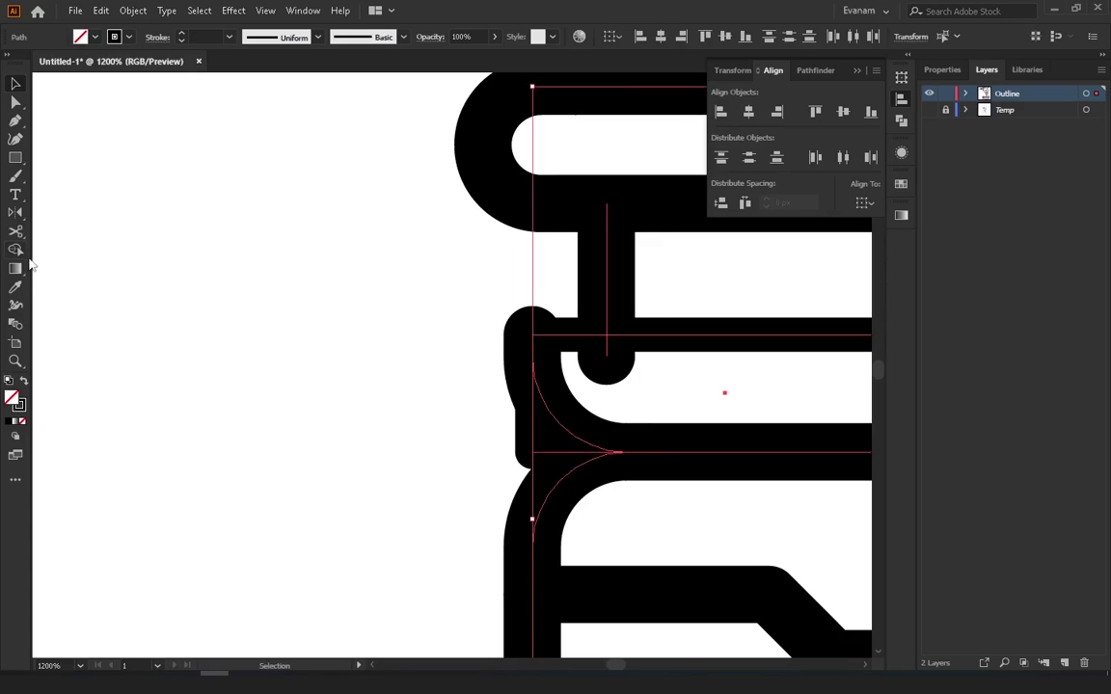
{"action": "left_click", "coordinate": [16, 250]}
{"action": "left_click", "coordinate": [537, 439]}
Reselect the whole drill artwork for another Shape Builder pass
{"action": "left_click", "coordinate": [15, 84]}
{"action": "scroll", "coordinate": [504, 355], "scroll_direction": "down", "scroll_amount": 2}
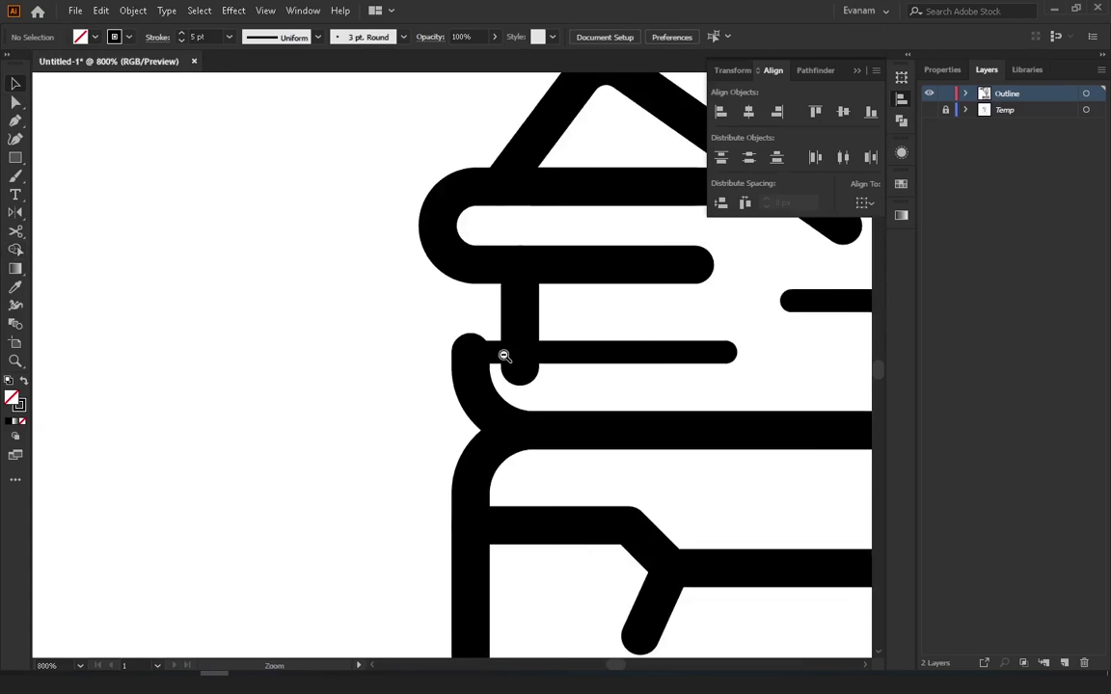
{"action": "scroll", "coordinate": [412, 347], "scroll_direction": "down", "scroll_amount": 2}
{"action": "scroll", "coordinate": [477, 354], "scroll_direction": "down", "scroll_amount": 1}
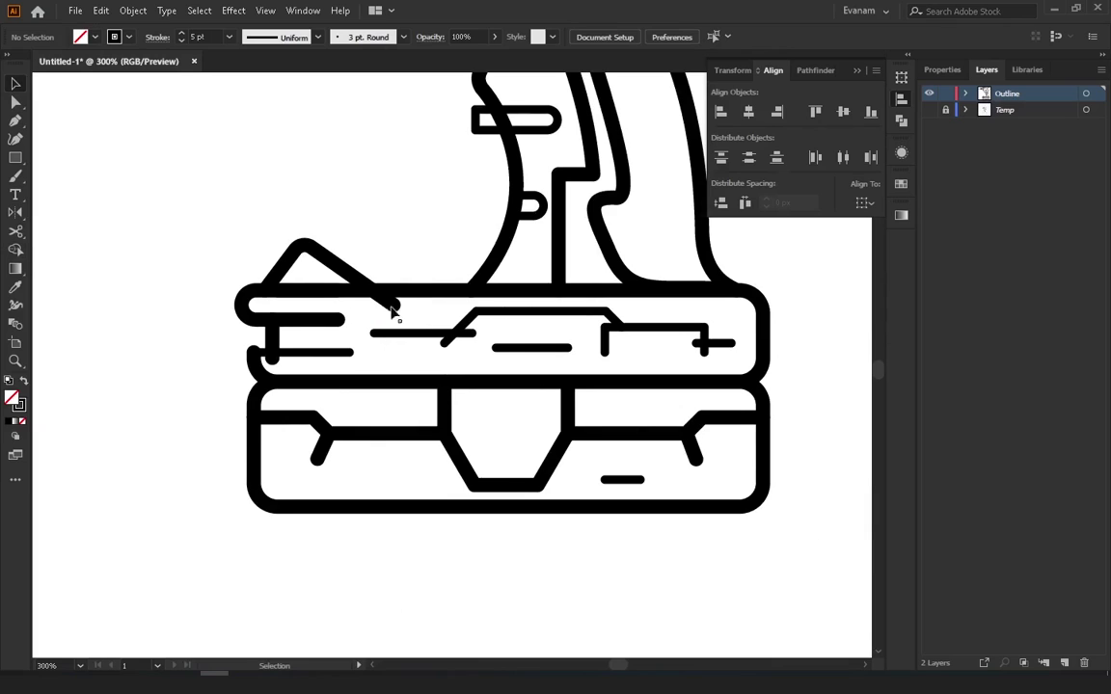
{"action": "scroll", "coordinate": [392, 308], "scroll_direction": "right", "scroll_amount": 2}
{"action": "left_click_drag", "start_coordinate": [659, 487], "coordinate": [145, 248]}
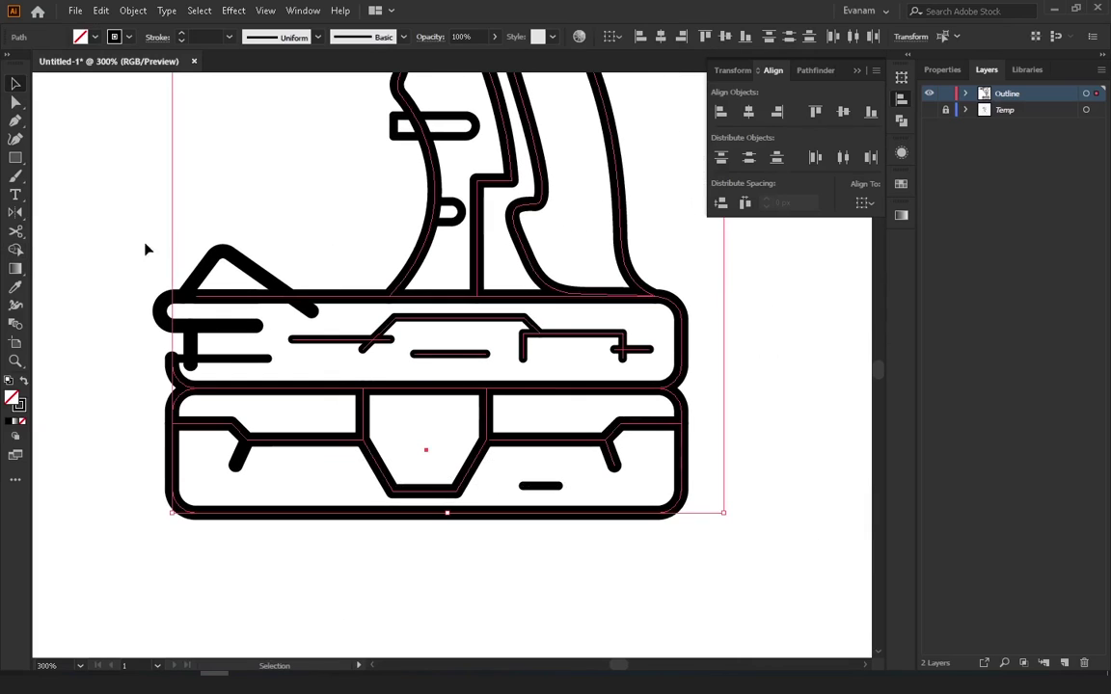
{"action": "left_click", "coordinate": [15, 250]}
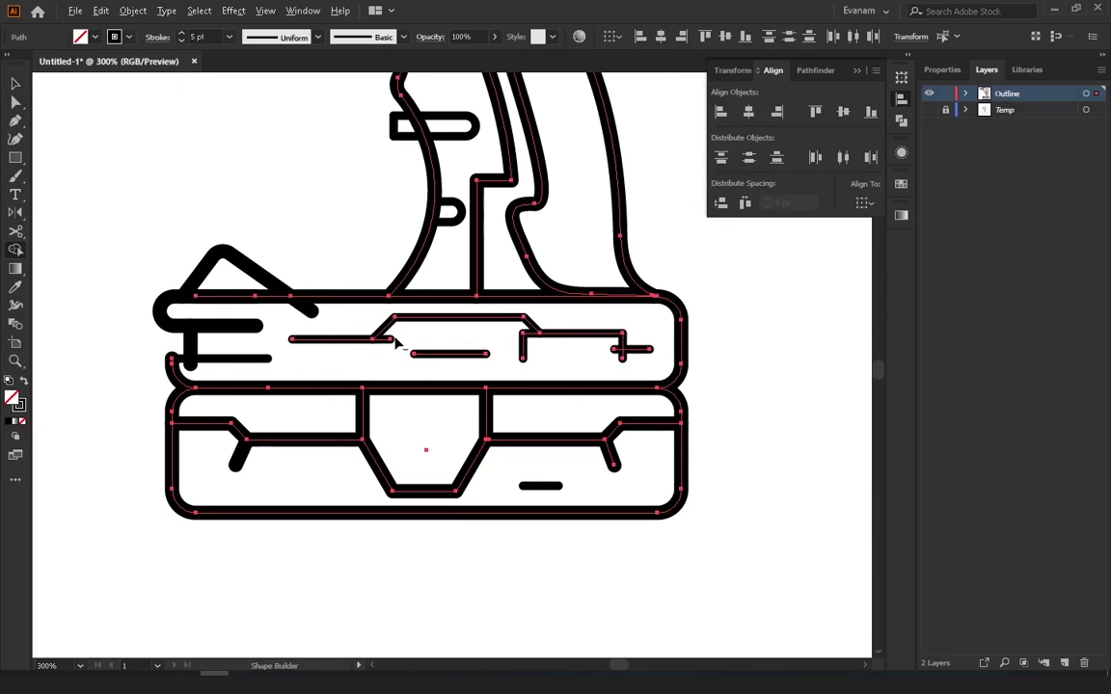
{"action": "scroll", "coordinate": [503, 257], "scroll_direction": "up", "scroll_amount": 2}
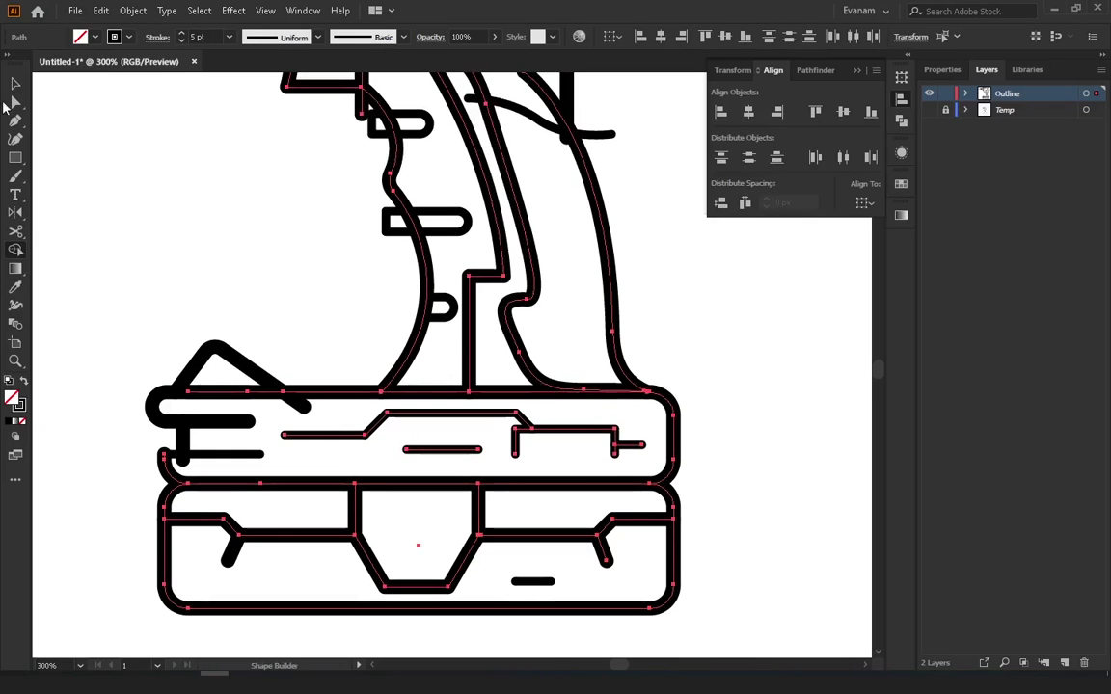
{"action": "key", "text": "v"}
{"action": "left_click", "coordinate": [106, 117]}
Select all outlines and merge the grip region, removing its stray curve
{"action": "key", "text": "ctrl+a"}
{"action": "scroll", "coordinate": [503, 308], "scroll_direction": "up", "scroll_amount": 1}
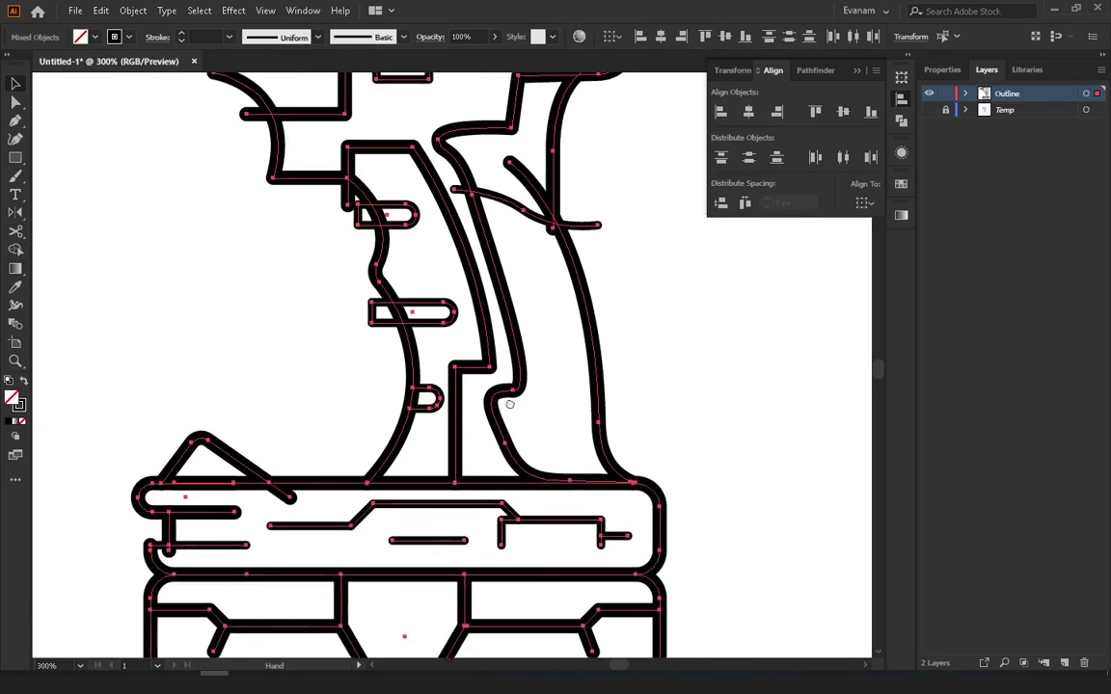
{"action": "scroll", "coordinate": [434, 337], "scroll_direction": "up", "scroll_amount": 2}
{"action": "key", "text": "shift+m"}
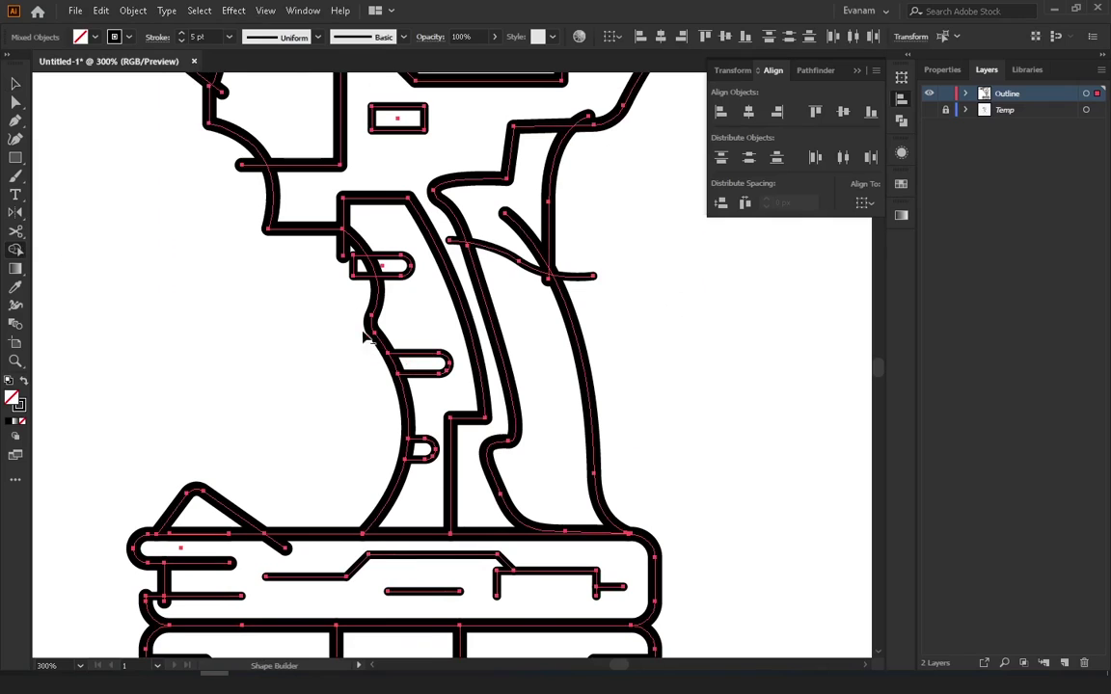
{"action": "scroll", "coordinate": [344, 259], "scroll_direction": "up", "scroll_amount": 3}
{"action": "scroll", "coordinate": [405, 385], "scroll_direction": "up", "scroll_amount": 1}
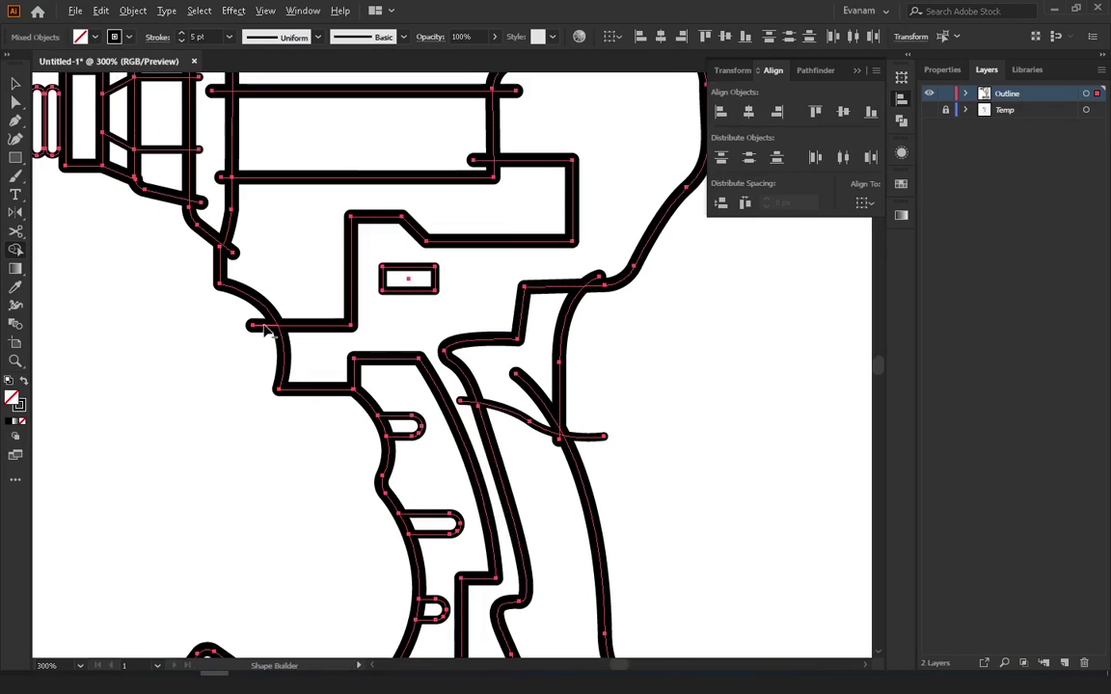
{"action": "left_click", "coordinate": [516, 386]}
{"action": "scroll", "coordinate": [578, 397], "scroll_direction": "up", "scroll_amount": 1}
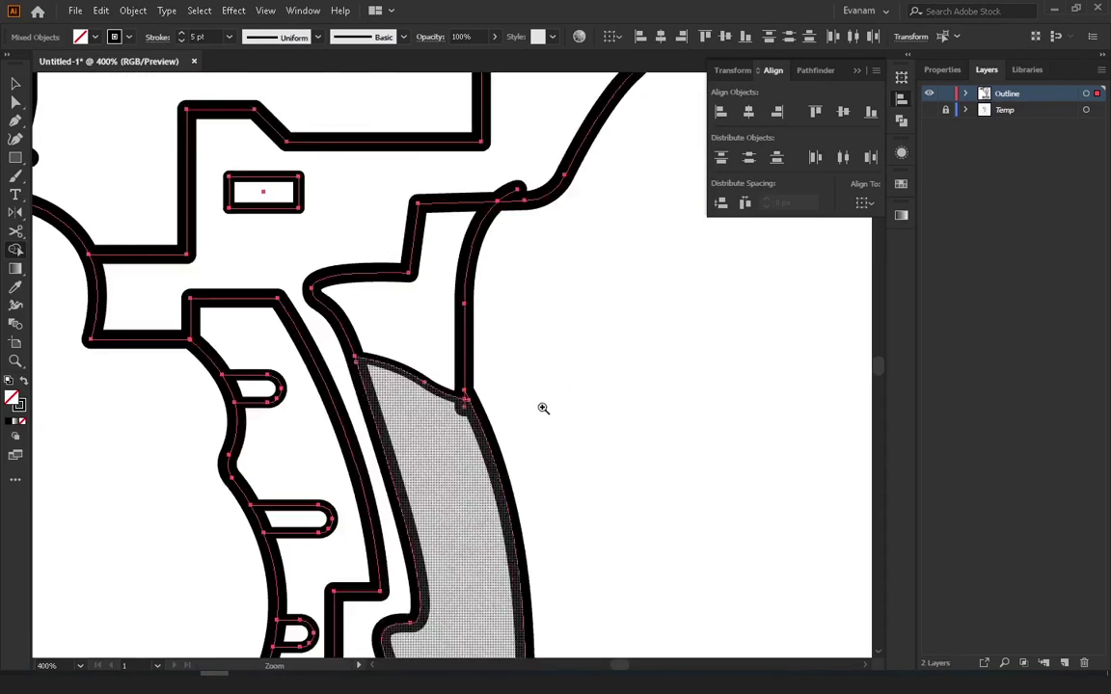
{"action": "scroll", "coordinate": [453, 424], "scroll_direction": "up", "scroll_amount": 1}
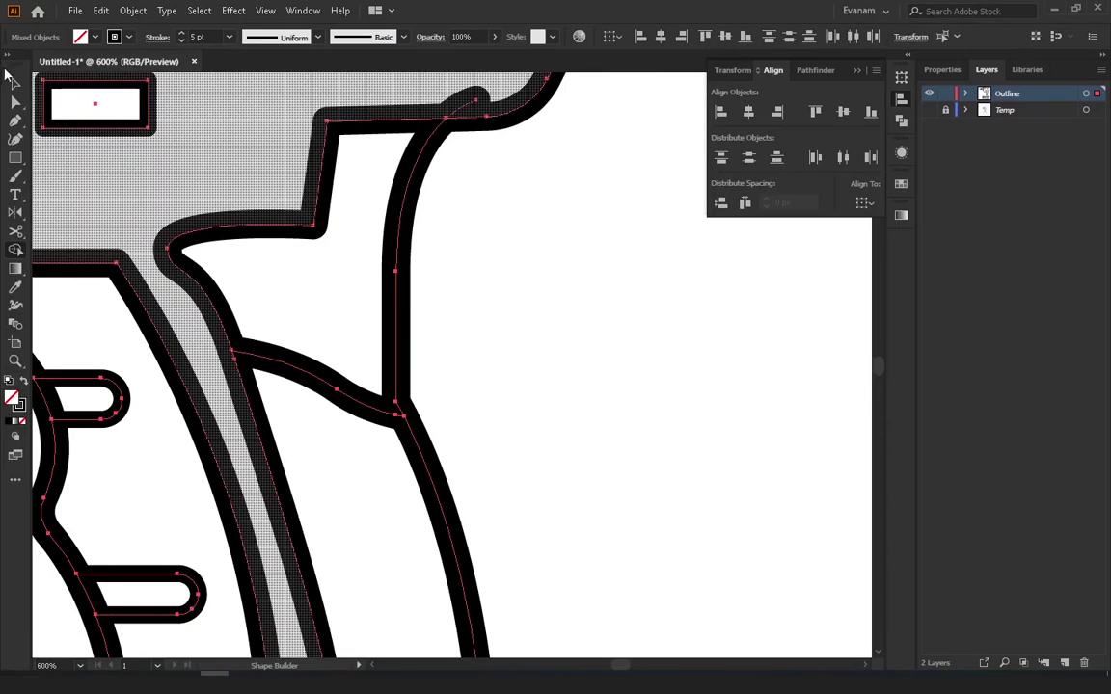
{"action": "scroll", "coordinate": [264, 298], "scroll_direction": "up", "scroll_amount": 3}
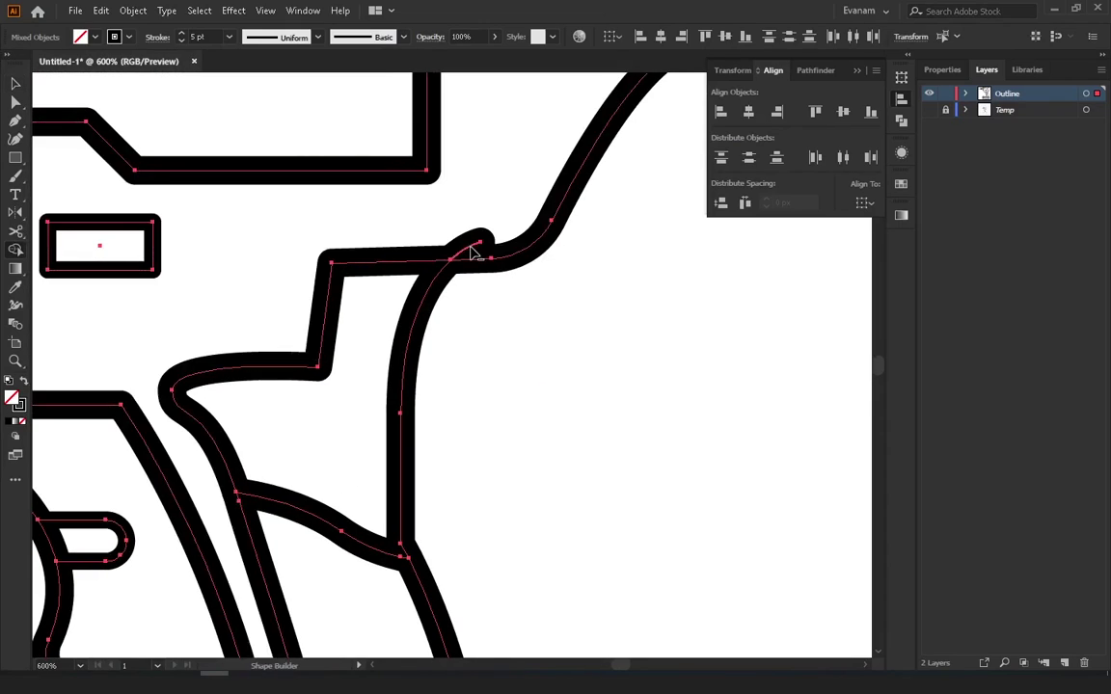
{"action": "scroll", "coordinate": [472, 241], "scroll_direction": "down", "scroll_amount": 3}
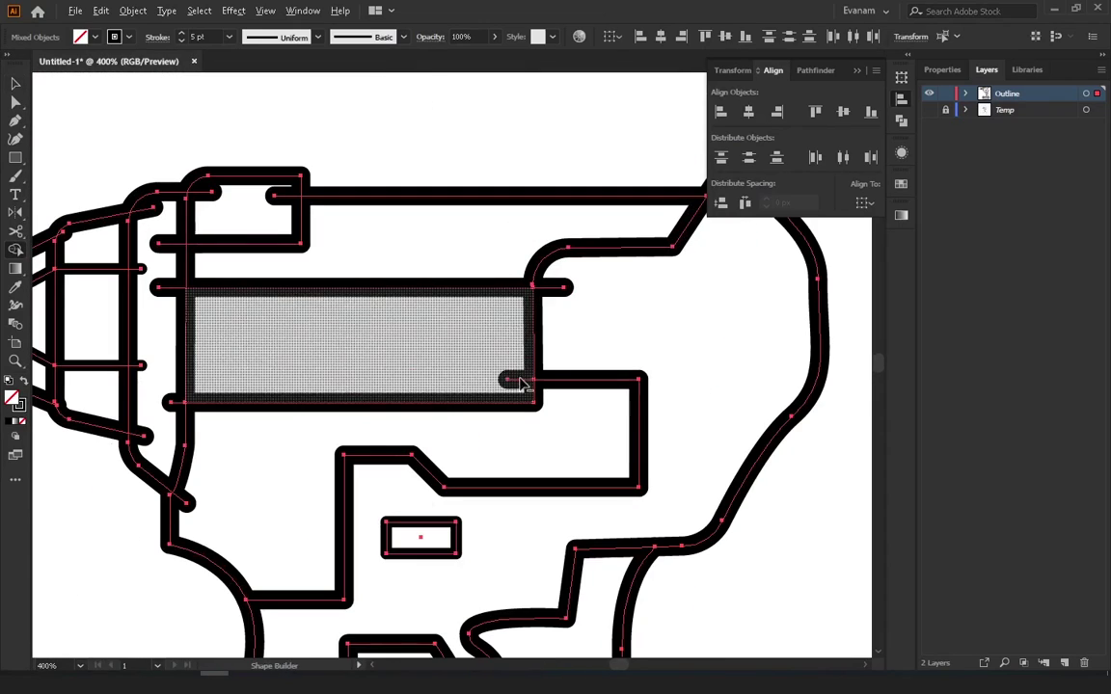
Merge the narrow left strip into the region above it
{"action": "left_click", "coordinate": [178, 345]}
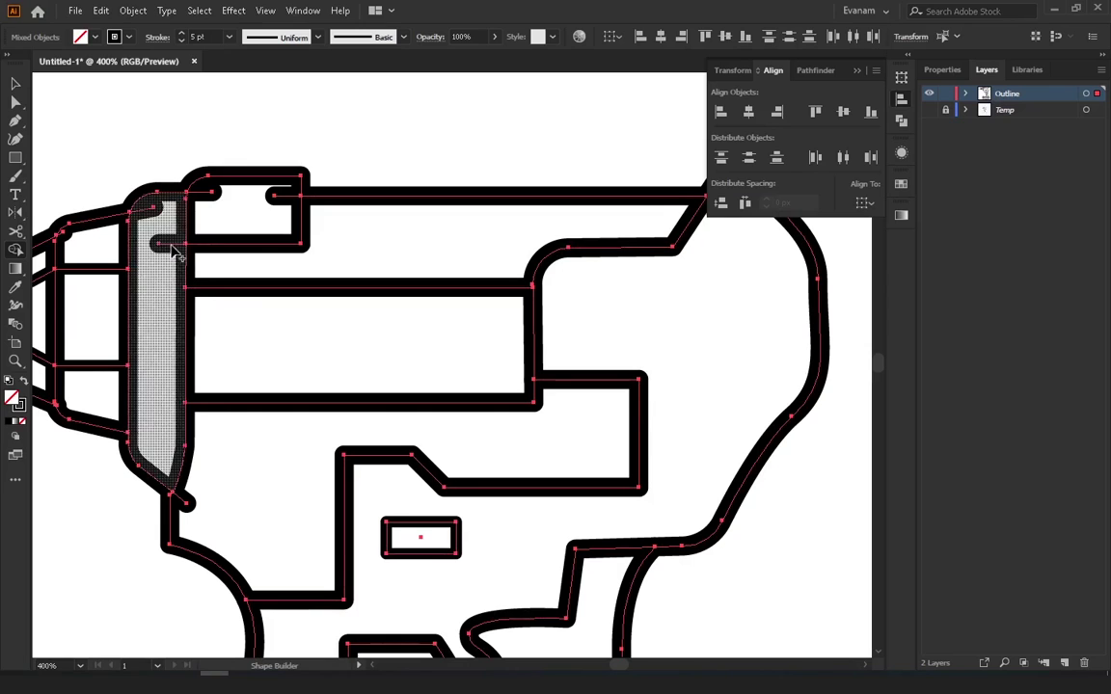
{"action": "left_click_drag", "start_coordinate": [151, 213], "coordinate": [215, 196]}
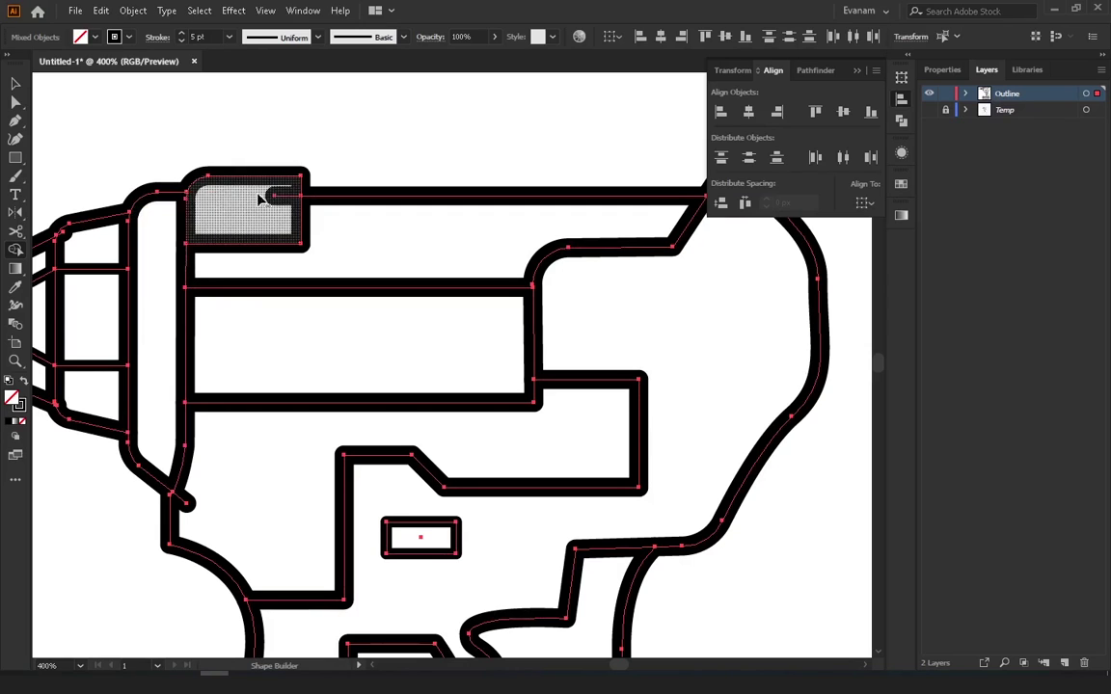
{"action": "scroll", "coordinate": [256, 318], "scroll_direction": "down", "scroll_amount": 5}
{"action": "scroll", "coordinate": [256, 319], "scroll_direction": "left", "scroll_amount": 2}
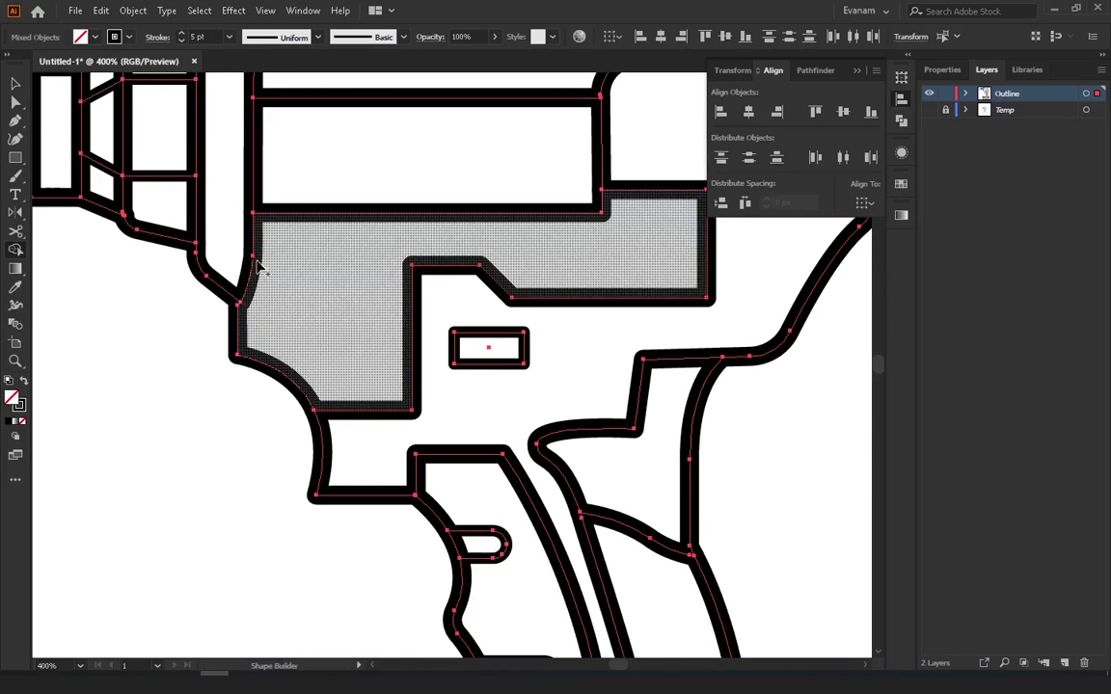
{"action": "scroll", "coordinate": [259, 268], "scroll_direction": "up", "scroll_amount": 5}
{"action": "scroll", "coordinate": [259, 268], "scroll_direction": "left", "scroll_amount": 6}
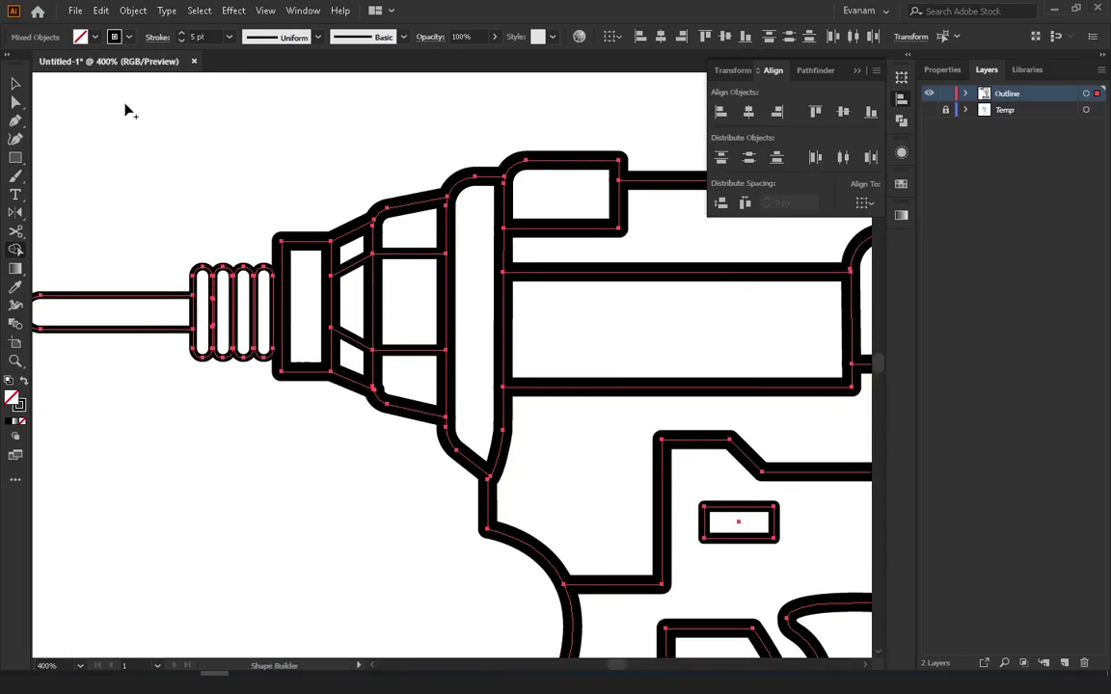
{"action": "left_click", "coordinate": [14, 86]}
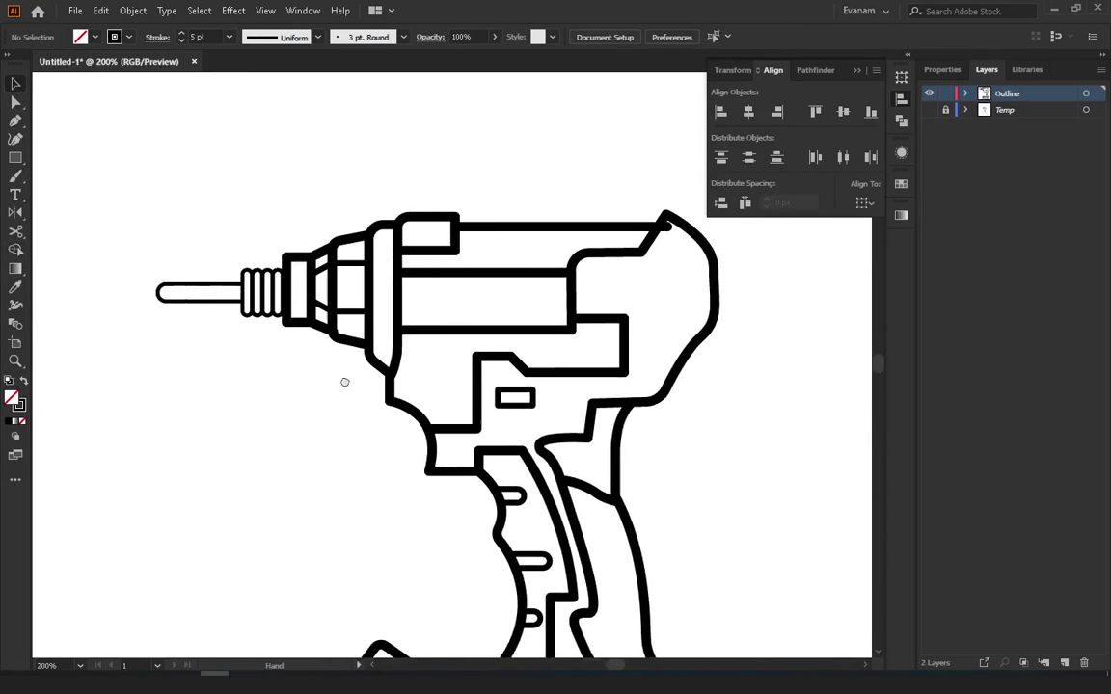
Select the drill's upper body outline and view the whole drill
{"action": "left_click_drag", "start_coordinate": [516, 401], "coordinate": [501, 340]}
{"action": "left_click", "coordinate": [502, 340], "text": "ctrl"}
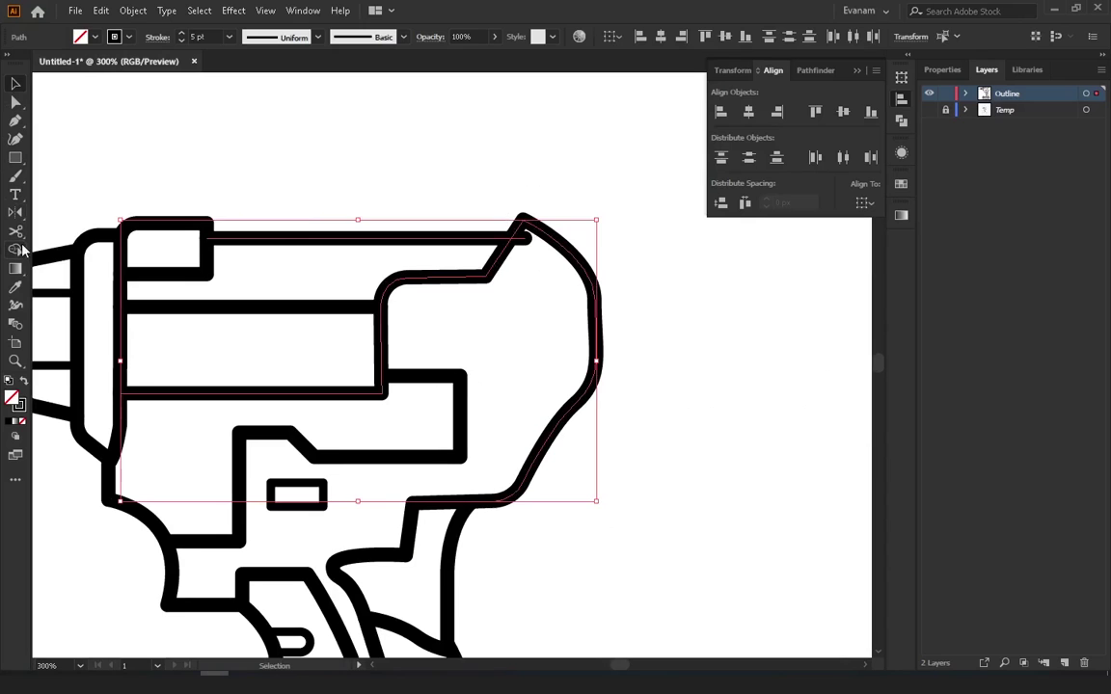
{"action": "left_click", "coordinate": [17, 248]}
{"action": "left_click", "coordinate": [14, 85]}
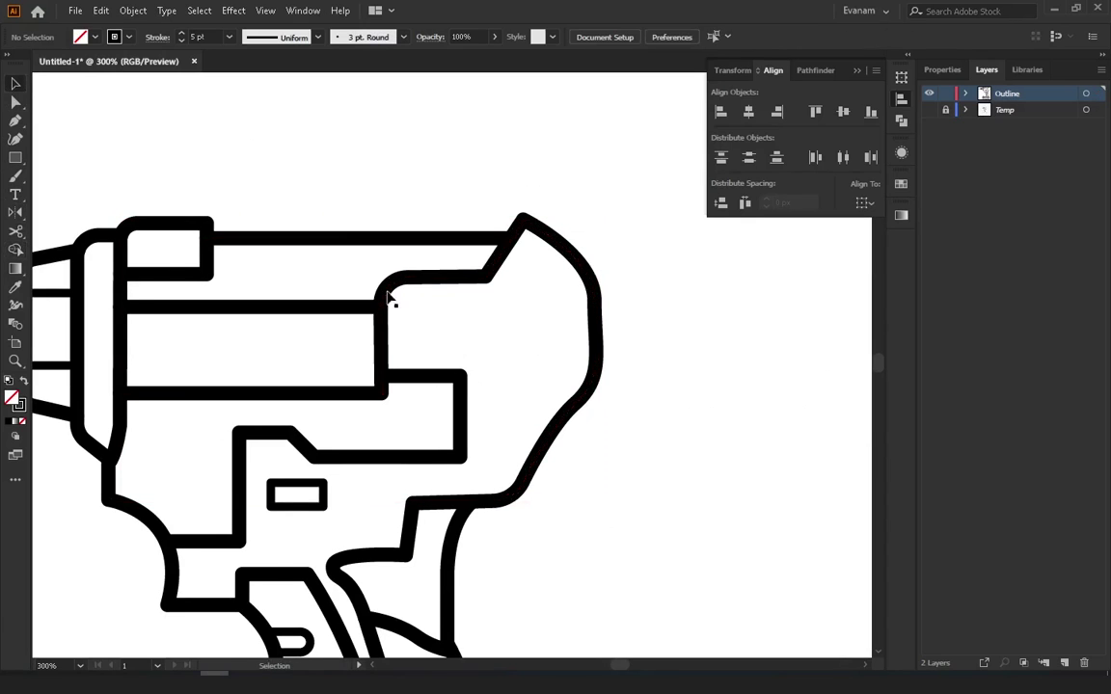
{"action": "mouse_move", "coordinate": [389, 298]}
{"action": "left_mouse_down"}
{"action": "mouse_move", "coordinate": [464, 416]}
{"action": "mouse_move", "coordinate": [459, 409]}
{"action": "mouse_move", "coordinate": [544, 354]}
{"action": "left_mouse_up"}
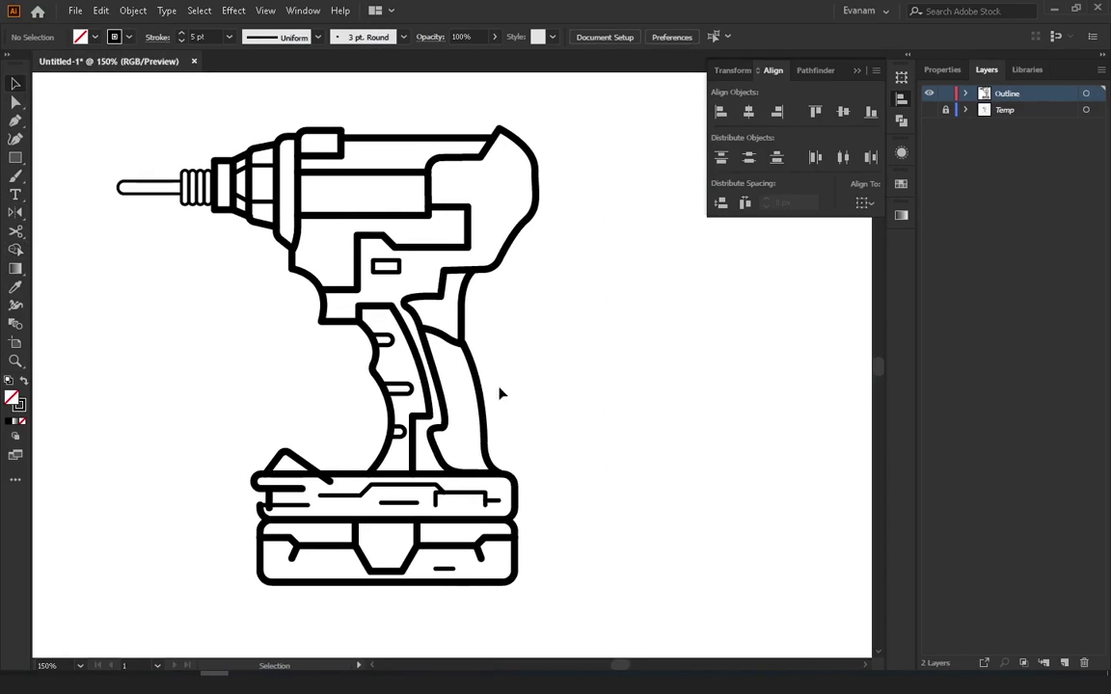
Select the battery outline paths and merge its top band into one shape
{"action": "left_click_drag", "start_coordinate": [220, 398], "coordinate": [514, 586]}
{"action": "key", "text": "ctrl+equal"}
{"action": "key", "text": "ctrl+equal"}
{"action": "key", "text": "shift+m"}
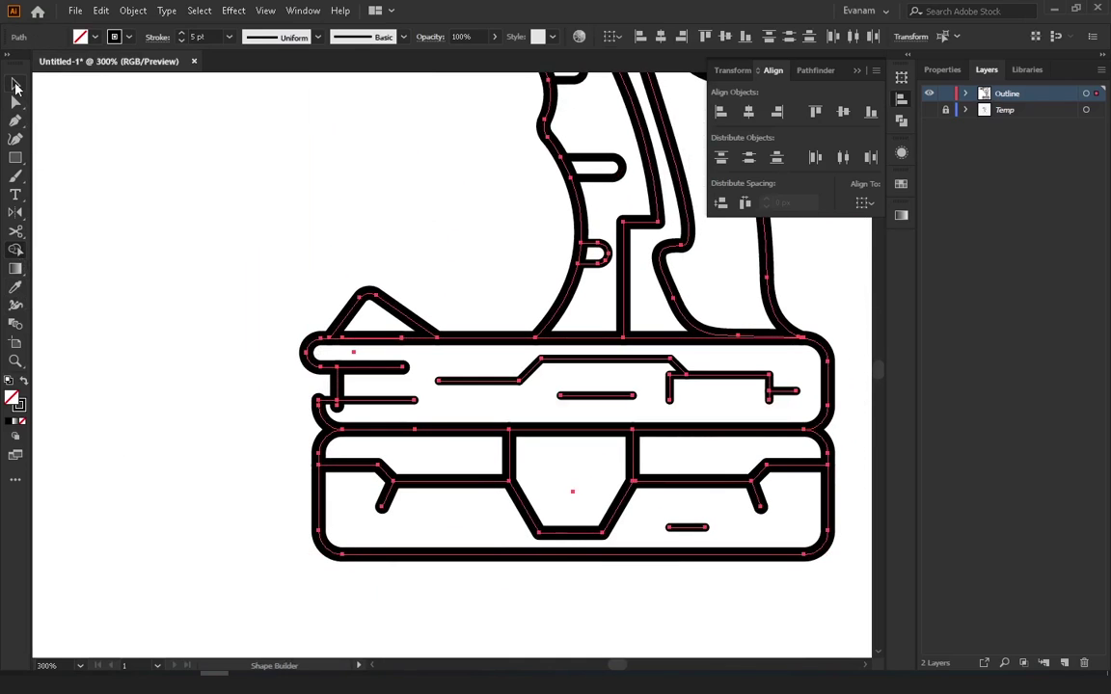
{"action": "left_click", "coordinate": [16, 85]}
{"action": "left_click", "coordinate": [149, 166]}
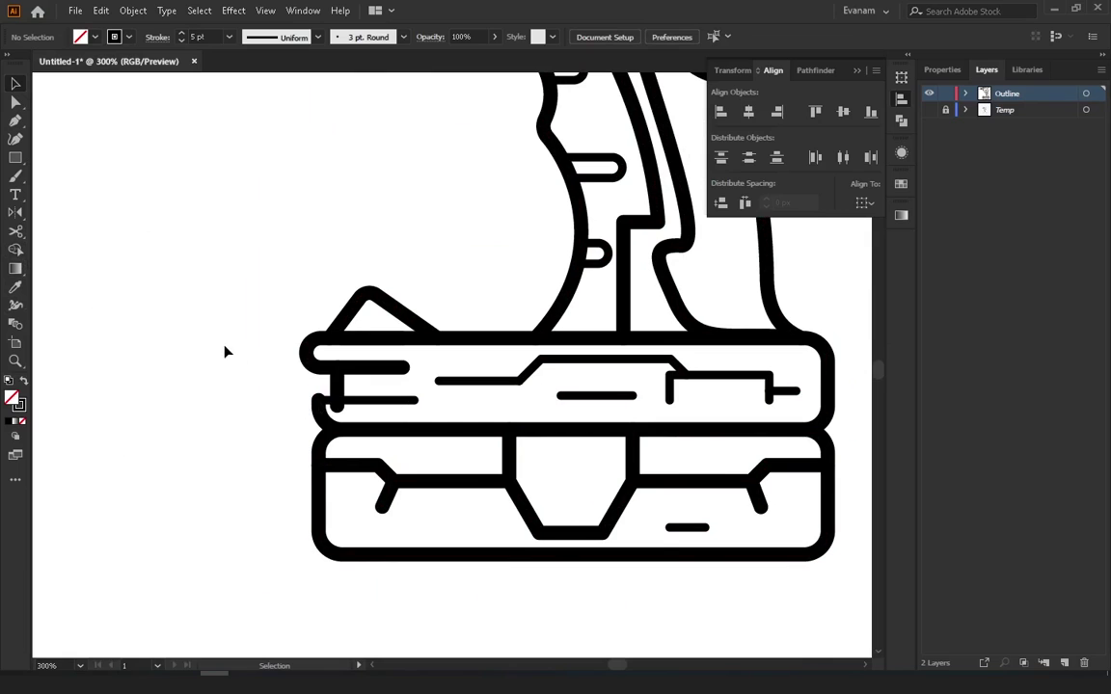
{"action": "left_click", "coordinate": [305, 357]}
{"action": "left_click", "coordinate": [15, 249]}
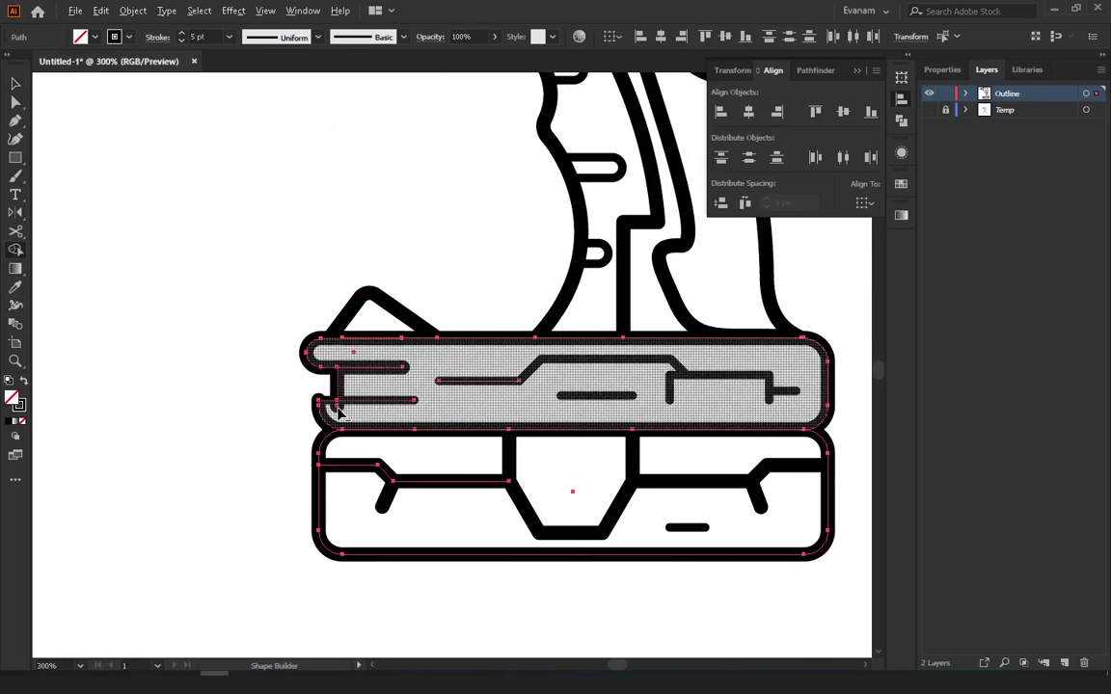
{"action": "key", "text": "v"}
{"action": "left_click", "coordinate": [396, 314]}
{"action": "left_click_drag", "start_coordinate": [395, 313], "coordinate": [366, 310]}
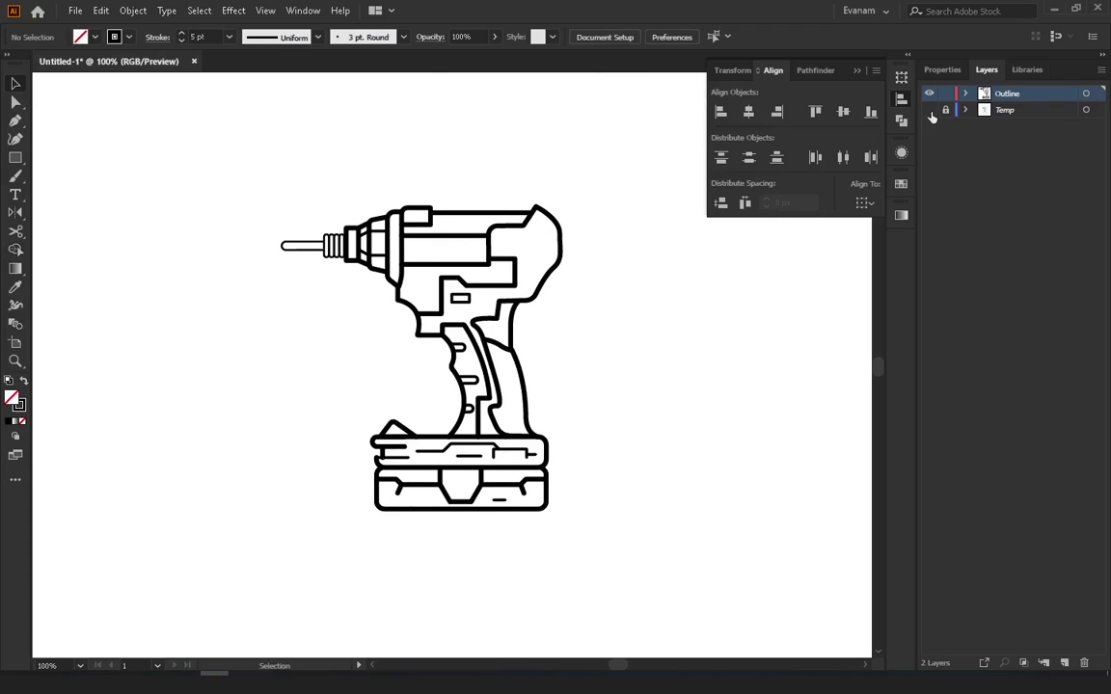
Show the pencil sketch layer and zoom in on the drill head and sketched label
{"action": "left_click", "coordinate": [929, 110]}
{"action": "left_click_drag", "start_coordinate": [474, 285], "coordinate": [385, 275]}
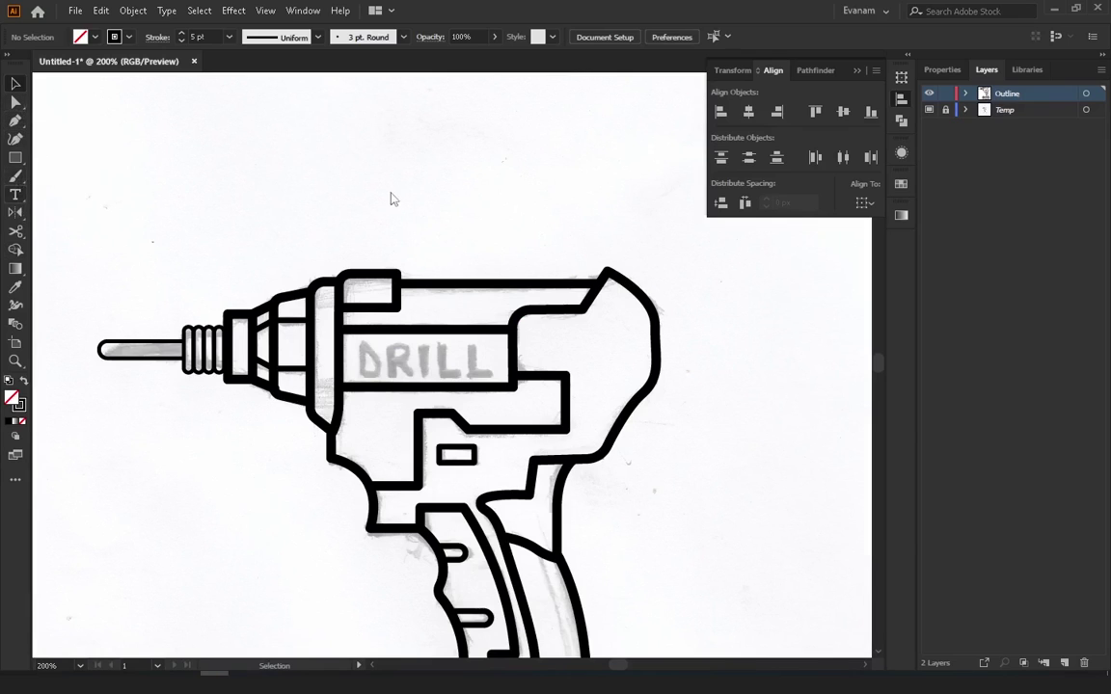
Add point text reading DRILL above the drill and set it in Gotham-Black
{"action": "key", "text": "t"}
{"action": "left_click", "coordinate": [370, 172]}
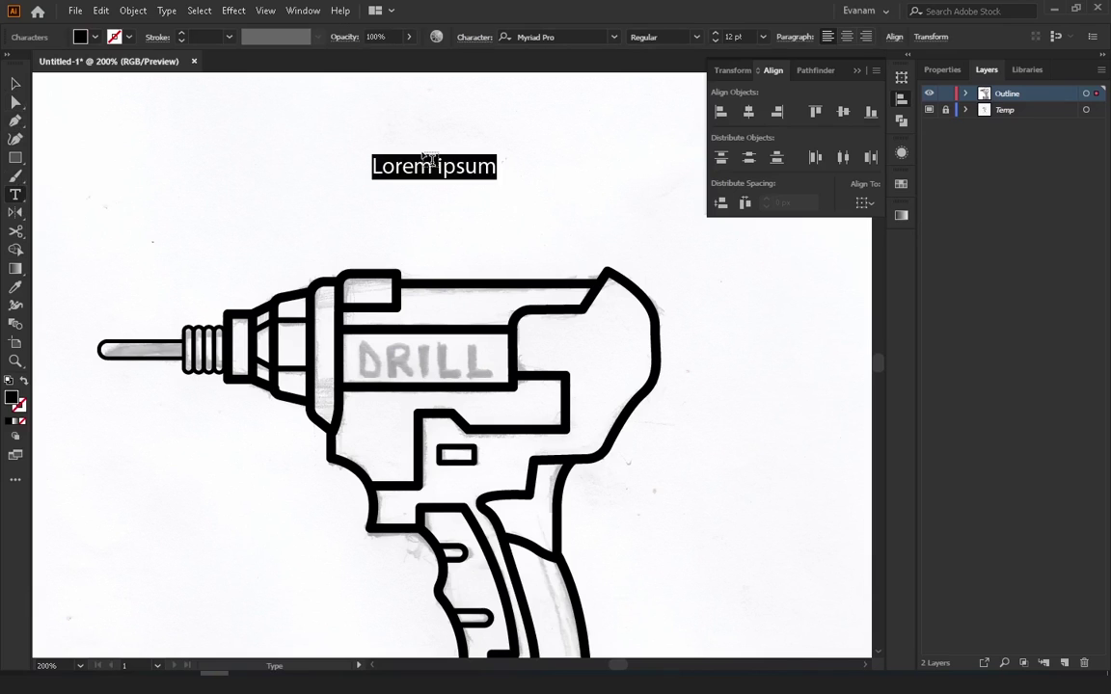
{"action": "type", "text": "DRILL"}
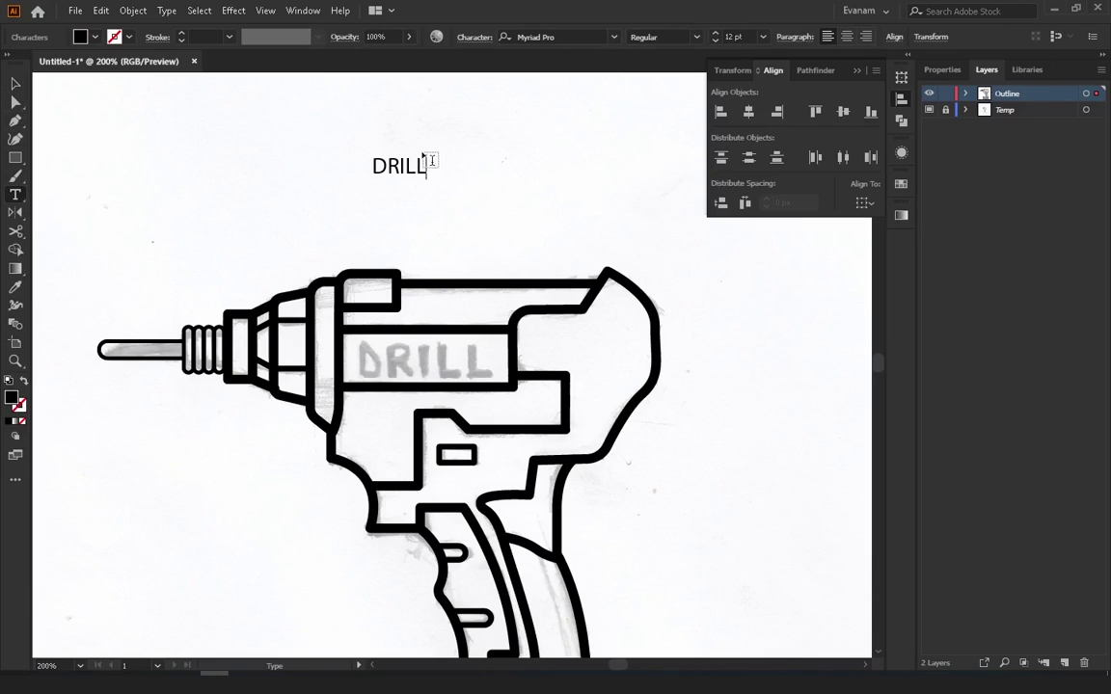
{"action": "left_click", "coordinate": [16, 83]}
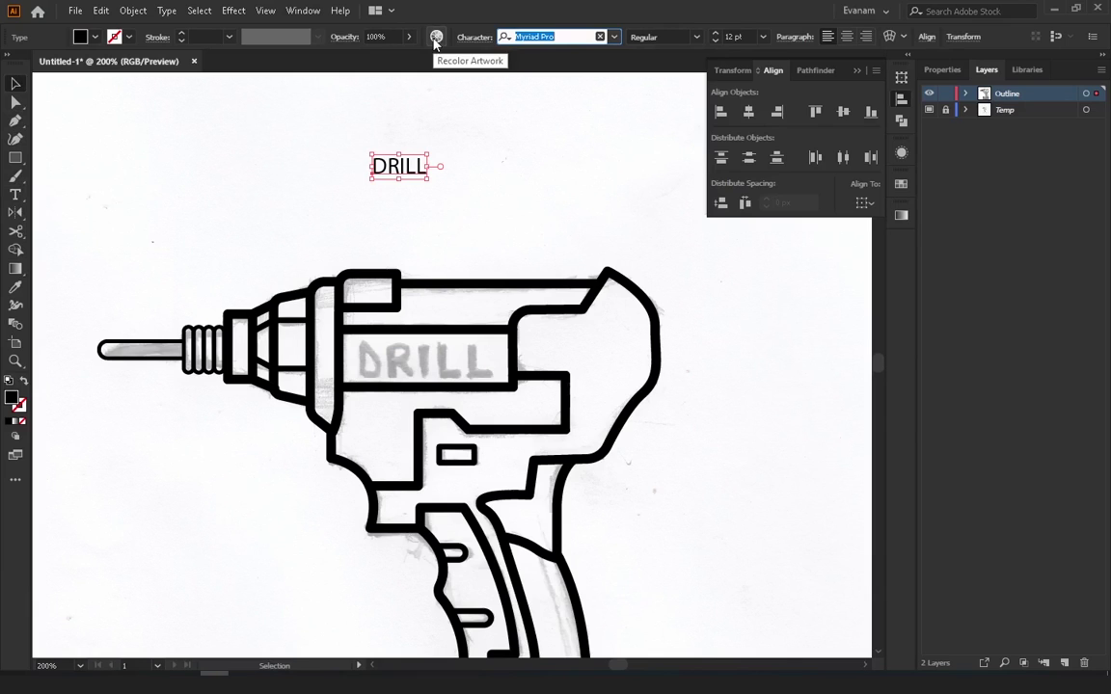
{"action": "type", "text": "Go"}
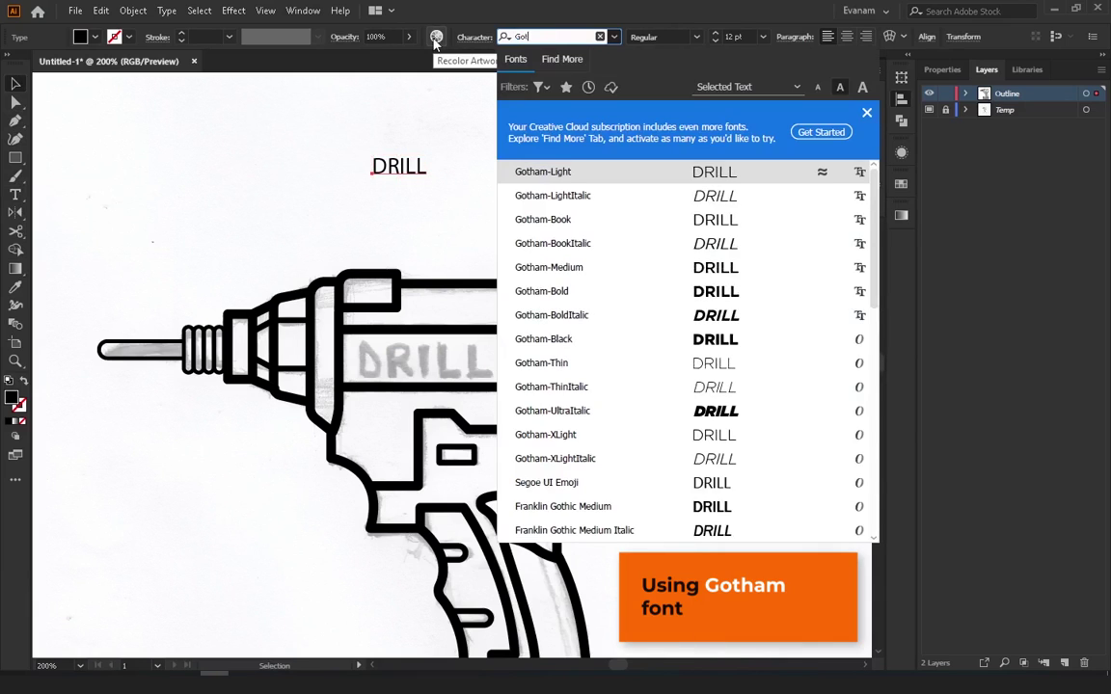
{"action": "type", "text": "tha"}
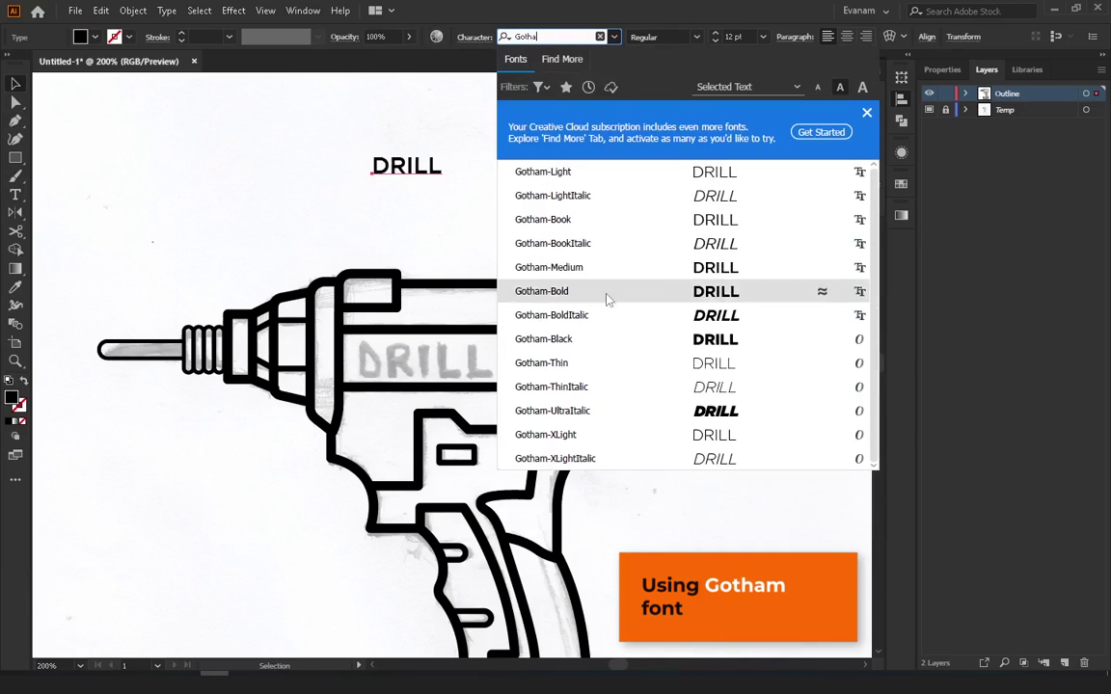
{"action": "left_click", "coordinate": [567, 340]}
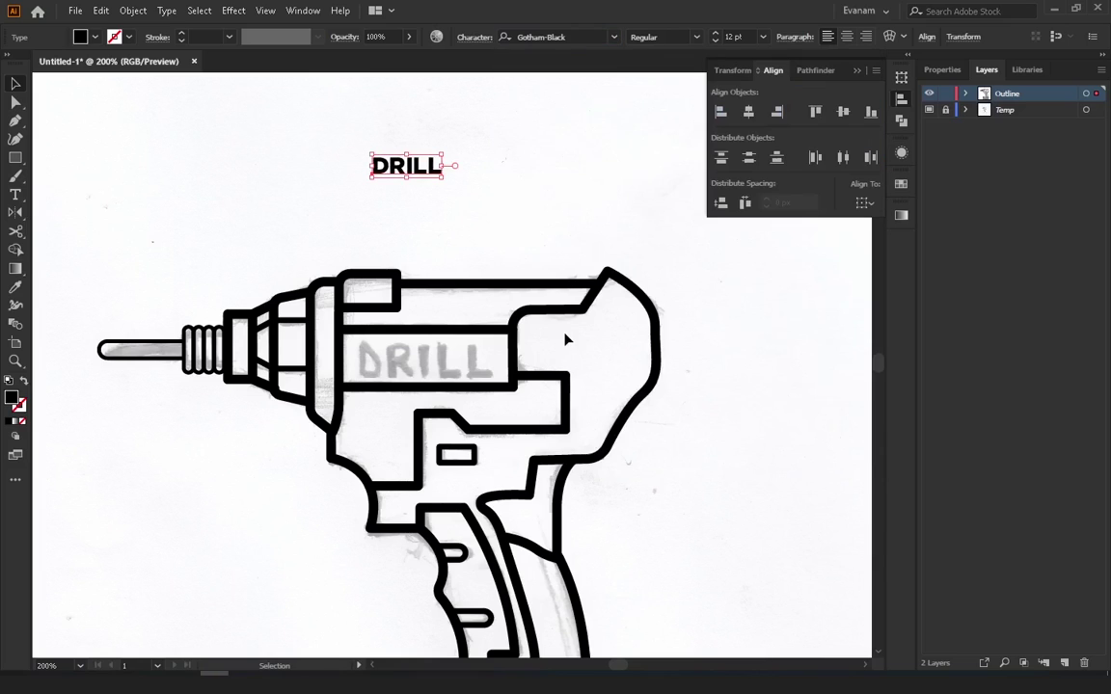
{"action": "left_click", "coordinate": [323, 174]}
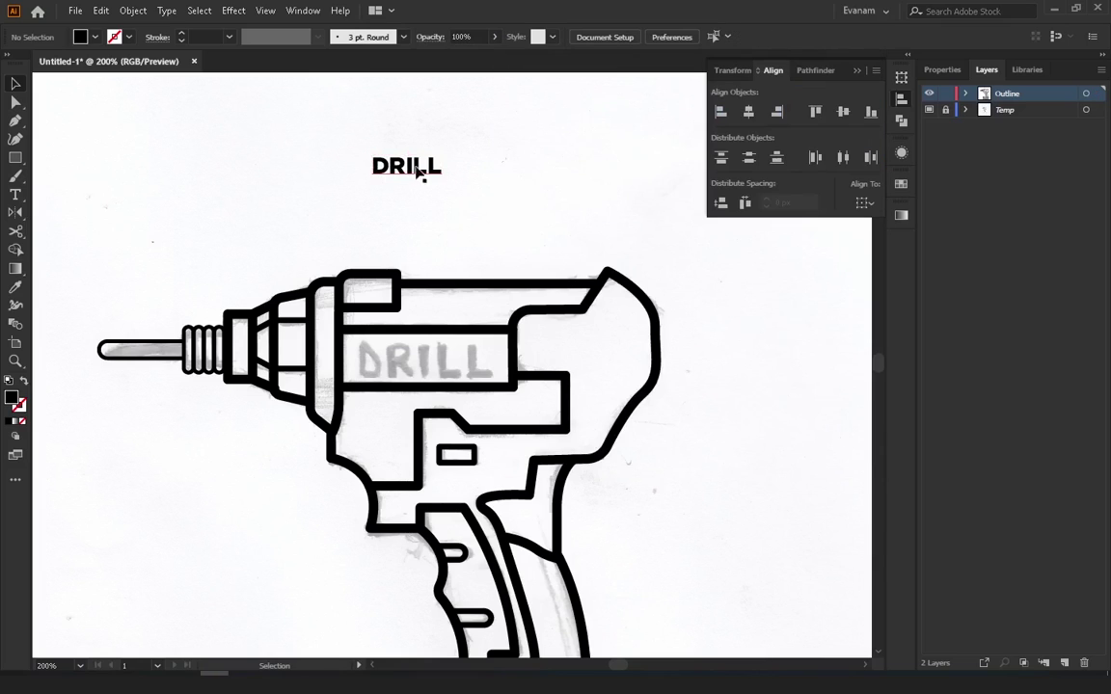
Position the DRILL text inside the drill's label panel
{"action": "mouse_move", "coordinate": [420, 174]}
{"action": "left_mouse_down"}
{"action": "mouse_move", "coordinate": [451, 369]}
{"action": "mouse_move", "coordinate": [477, 377]}
{"action": "mouse_move", "coordinate": [446, 364]}
{"action": "left_mouse_up"}
{"action": "left_click", "coordinate": [499, 239]}
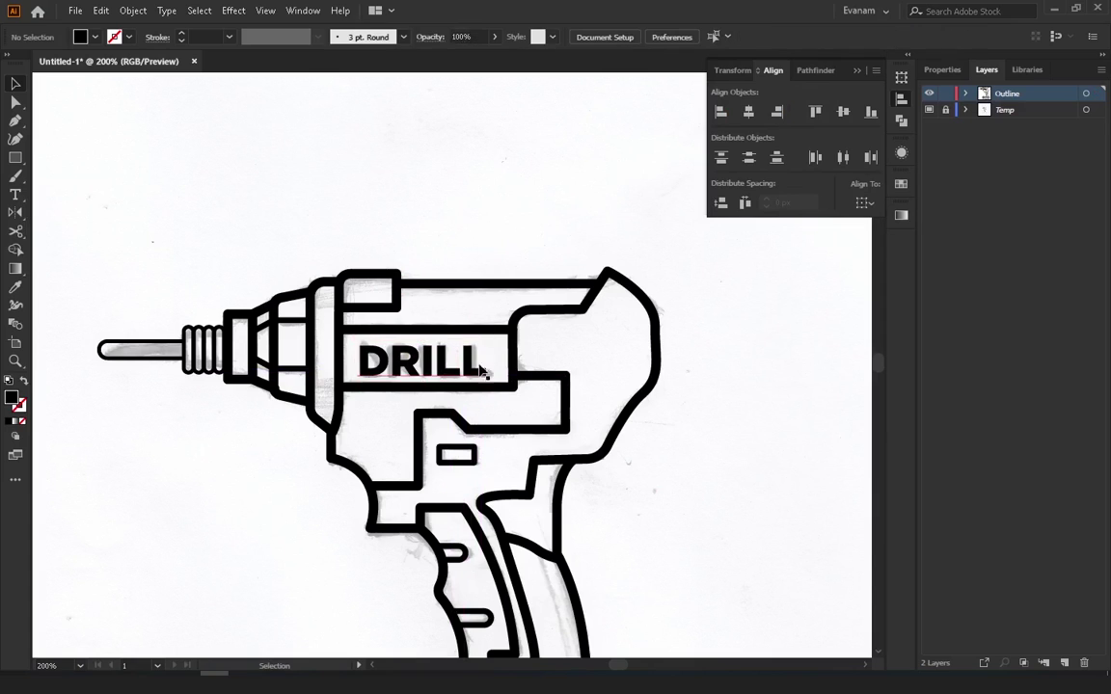
{"action": "scroll", "coordinate": [424, 367], "scroll_direction": "up", "scroll_amount": 1}
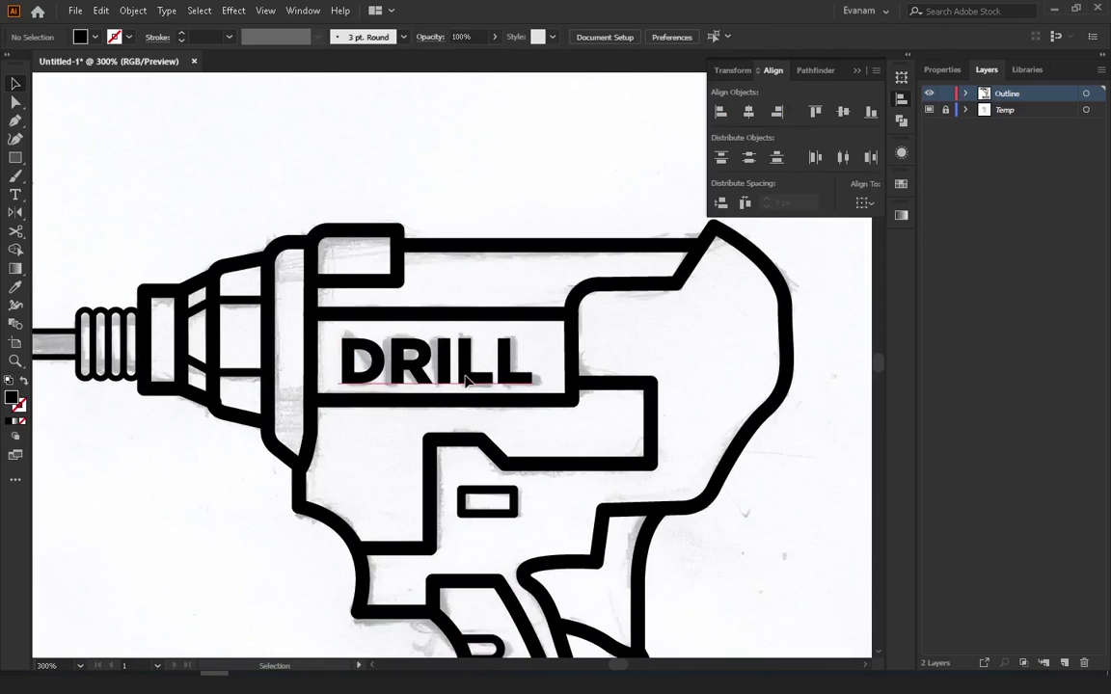
{"action": "left_click_drag", "start_coordinate": [466, 380], "coordinate": [514, 367]}
{"action": "left_click", "coordinate": [501, 330]}
{"action": "left_click", "coordinate": [495, 265]}
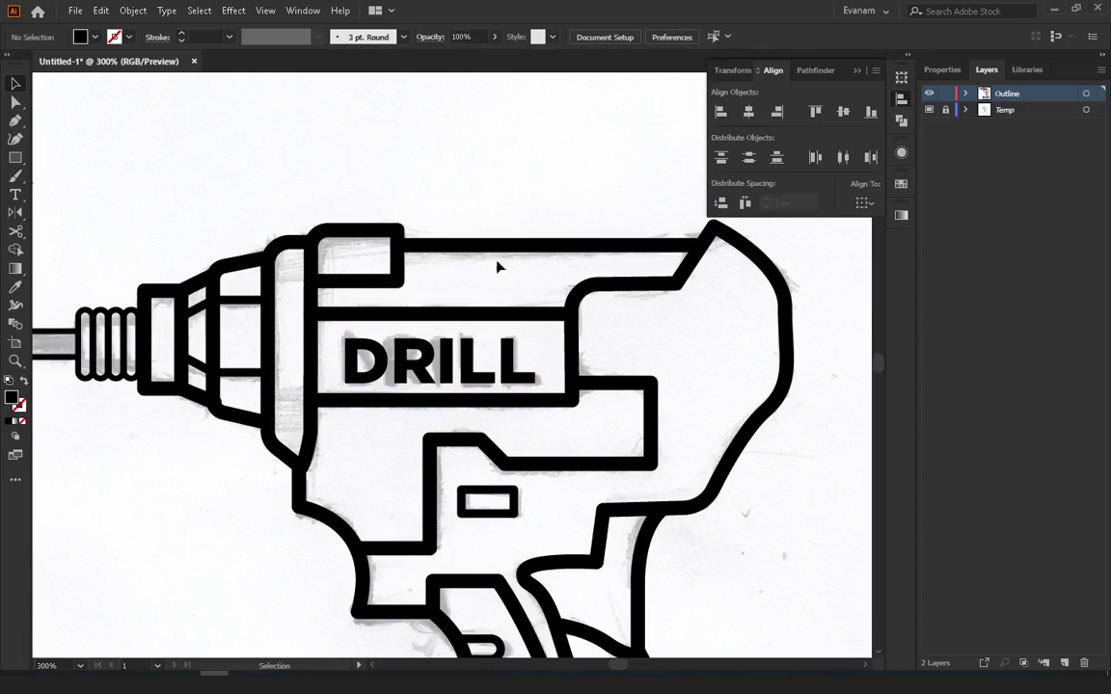
Convert the DRILL text to outlines with Type > Create Outlines
{"action": "left_click", "coordinate": [478, 357]}
{"action": "left_click", "coordinate": [166, 11]}
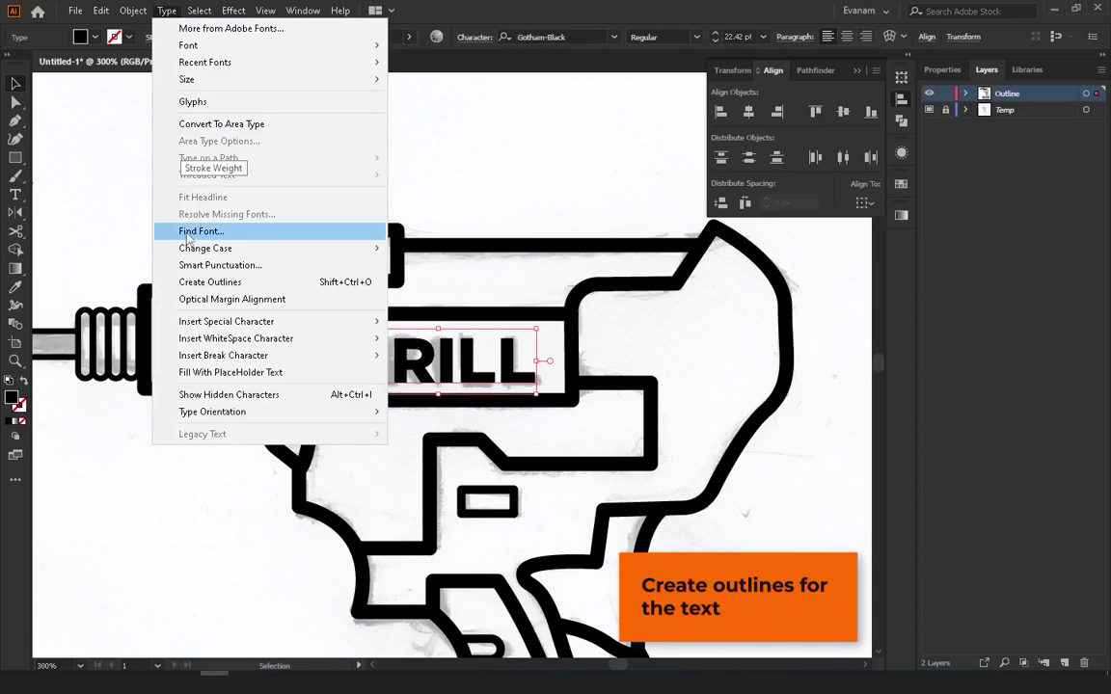
{"action": "mouse_move", "coordinate": [195, 271]}
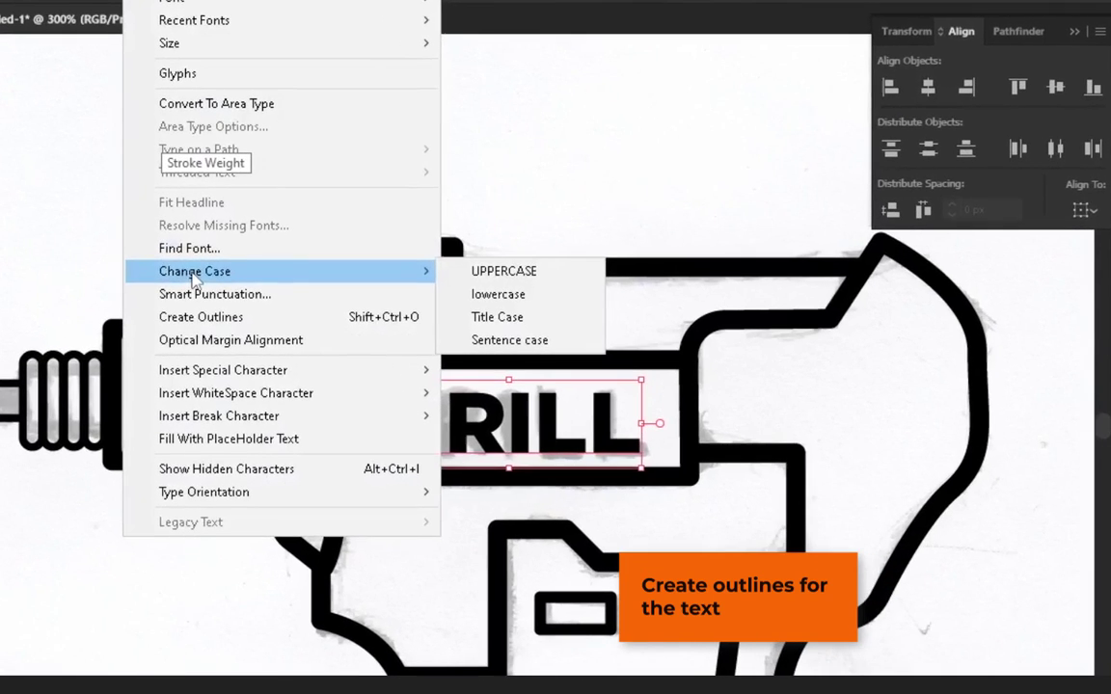
{"action": "left_click", "coordinate": [218, 317]}
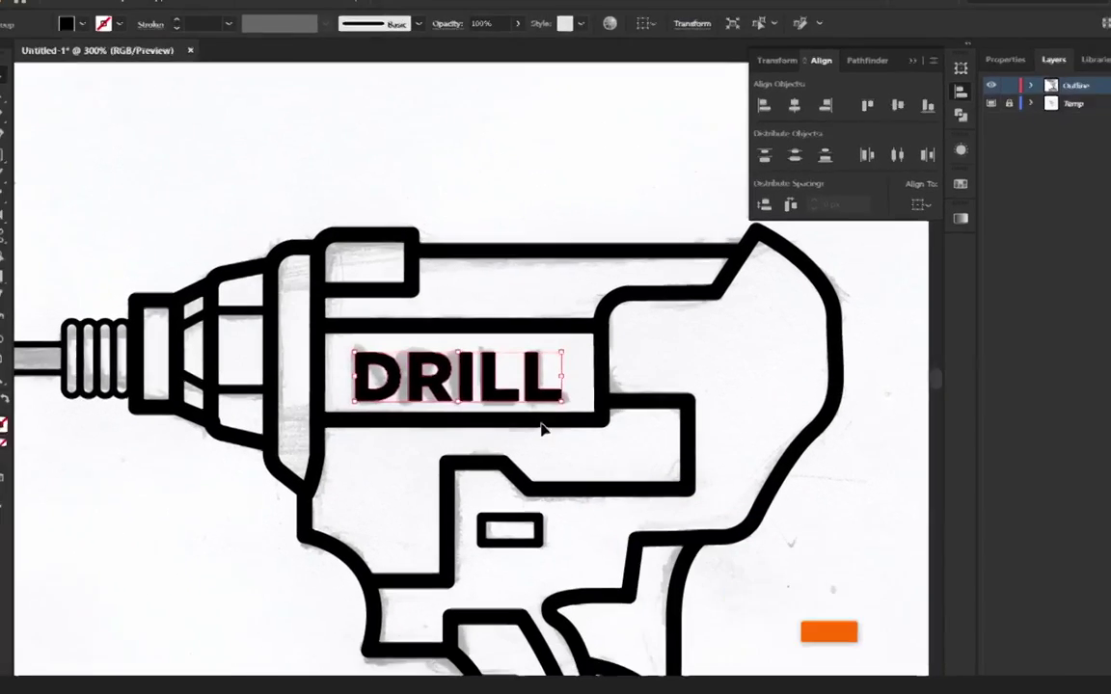
Ungroup the outlined DRILL letters and zoom in on the label
{"action": "right_click", "coordinate": [471, 367]}
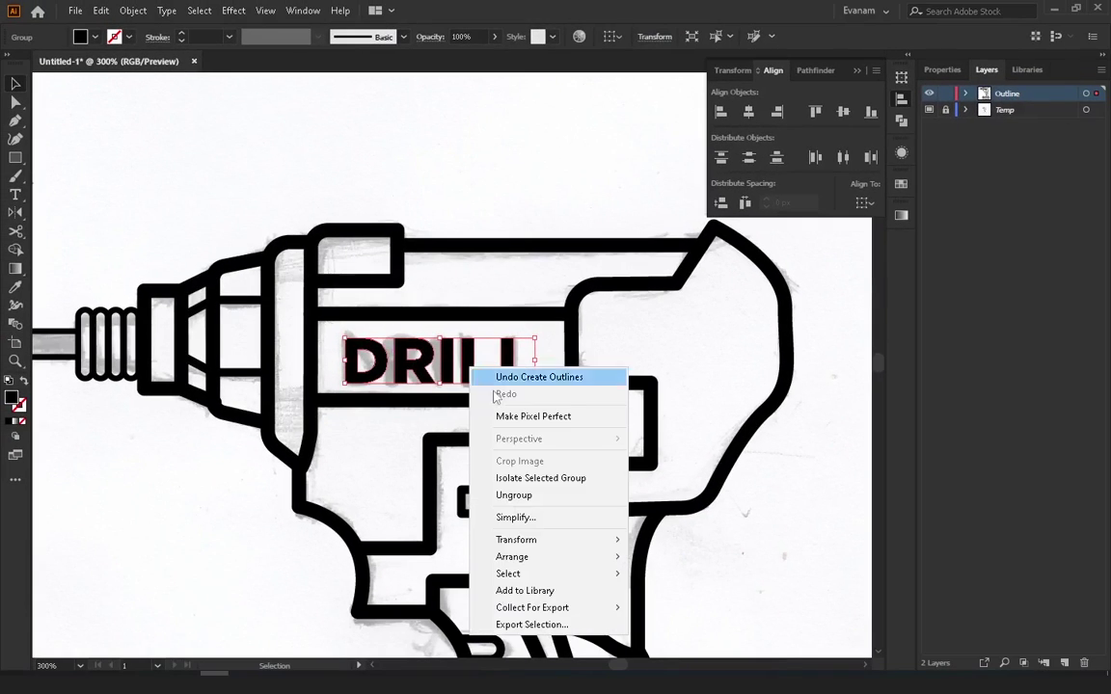
{"action": "left_click", "coordinate": [515, 495]}
{"action": "left_click", "coordinate": [754, 587]}
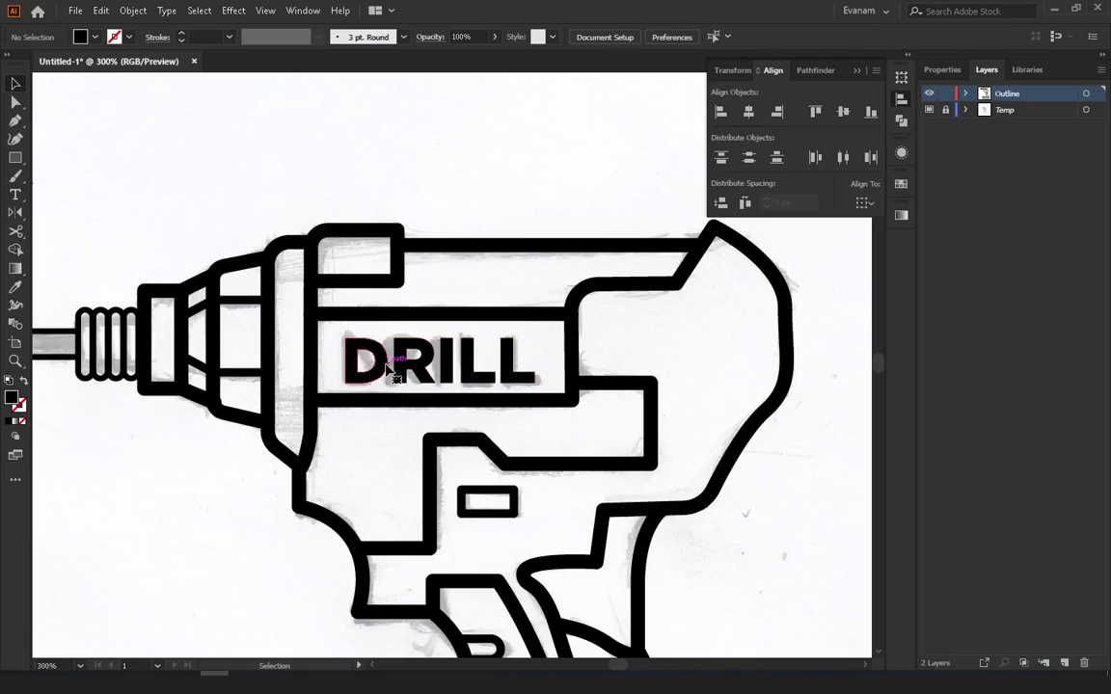
{"action": "key", "text": "ctrl+equal"}
Select the R, I and both Ls one by one to check they are separate
{"action": "left_click", "coordinate": [384, 393]}
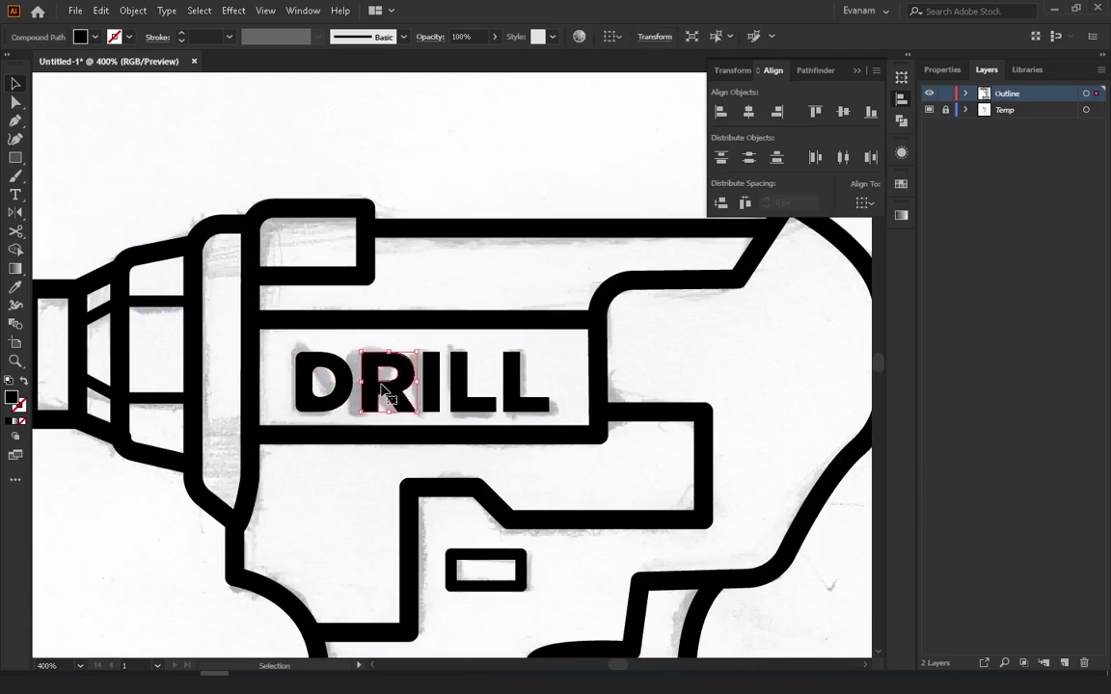
{"action": "left_click", "coordinate": [459, 337]}
{"action": "left_click", "coordinate": [435, 374]}
{"action": "left_click", "coordinate": [432, 393]}
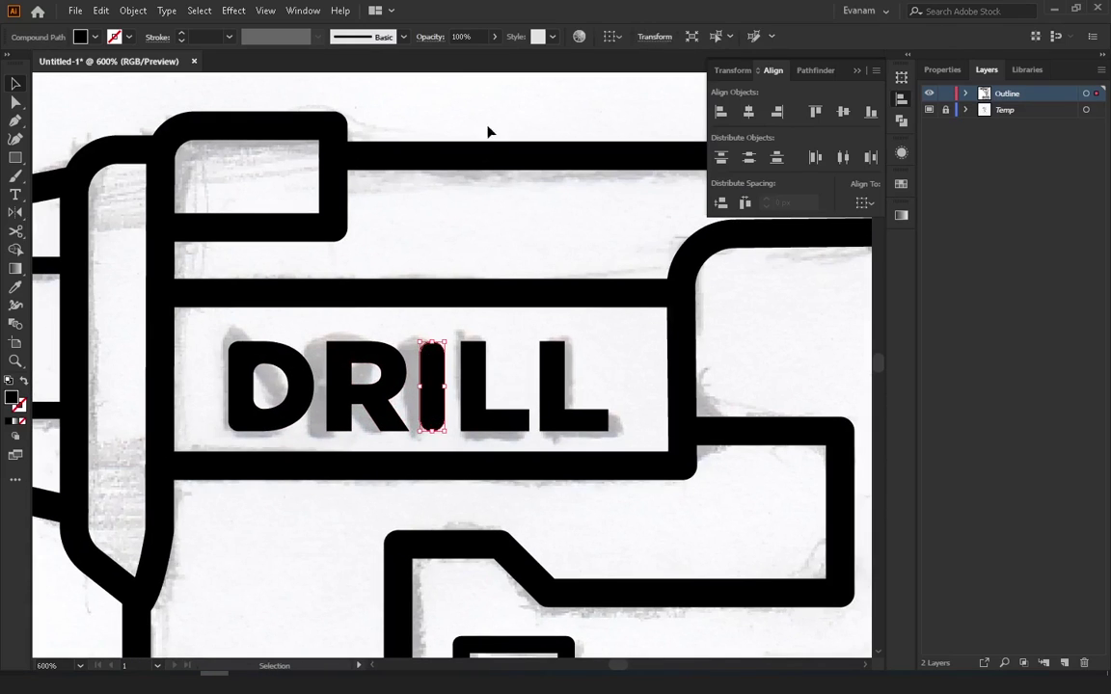
{"action": "left_click", "coordinate": [473, 374]}
{"action": "left_click", "coordinate": [522, 129]}
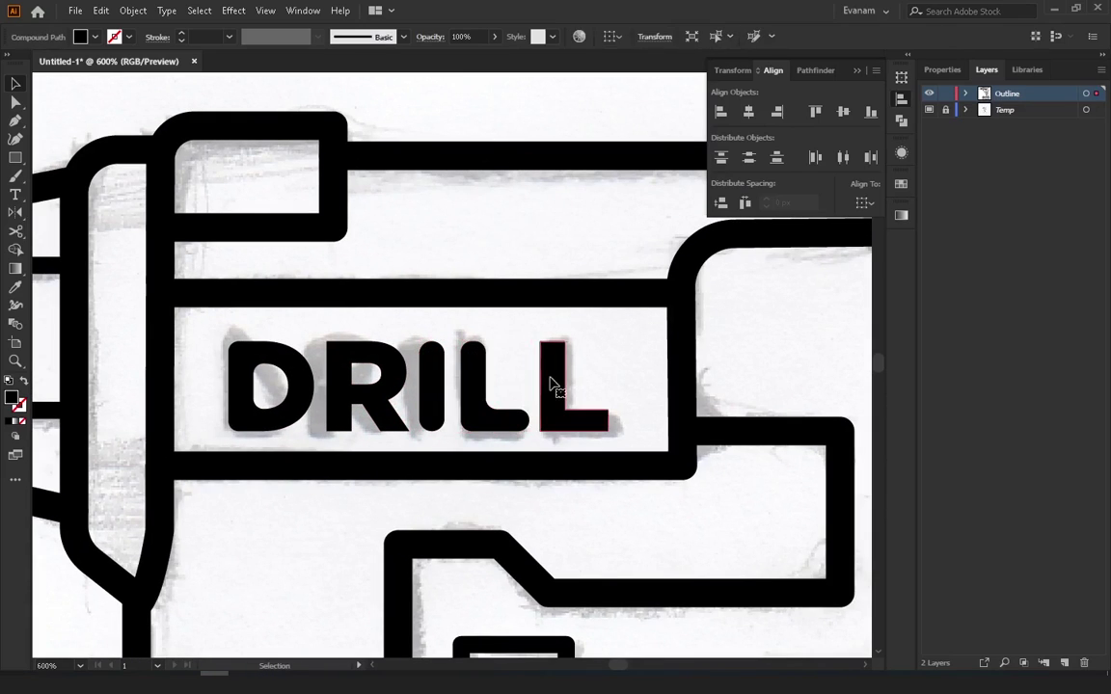
{"action": "left_click", "coordinate": [557, 384]}
{"action": "key", "text": "v"}
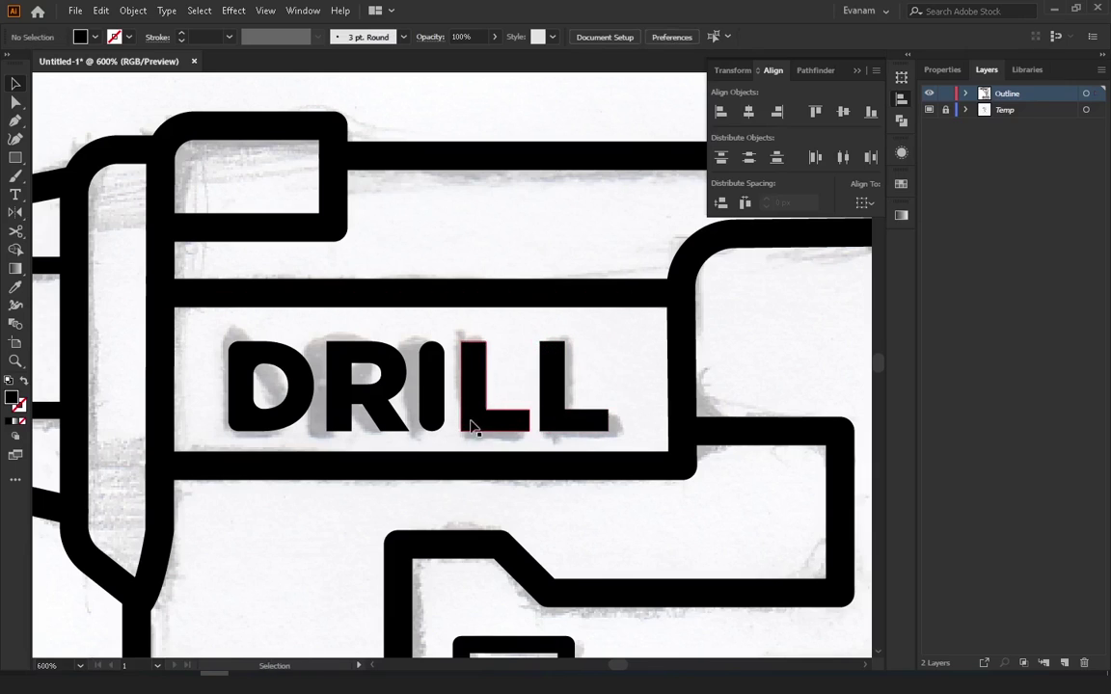
{"action": "left_click", "coordinate": [471, 426]}
{"action": "left_click", "coordinate": [16, 102]}
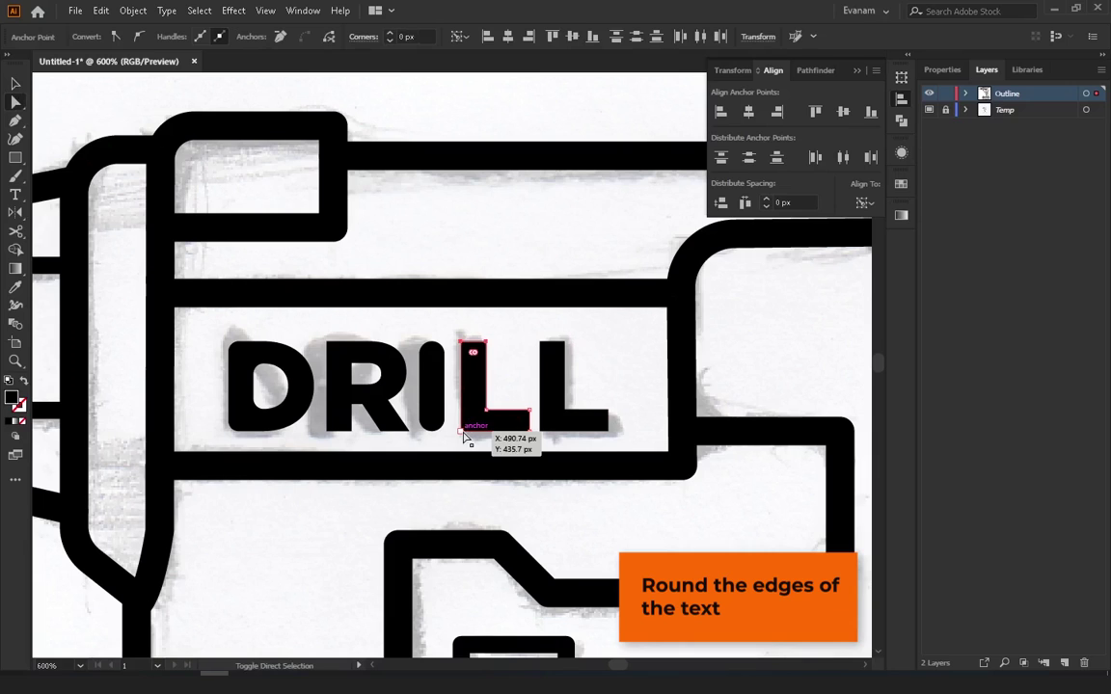
Round the bottom-right corners of both Ls
{"action": "left_click_drag", "start_coordinate": [520, 426], "coordinate": [514, 425]}
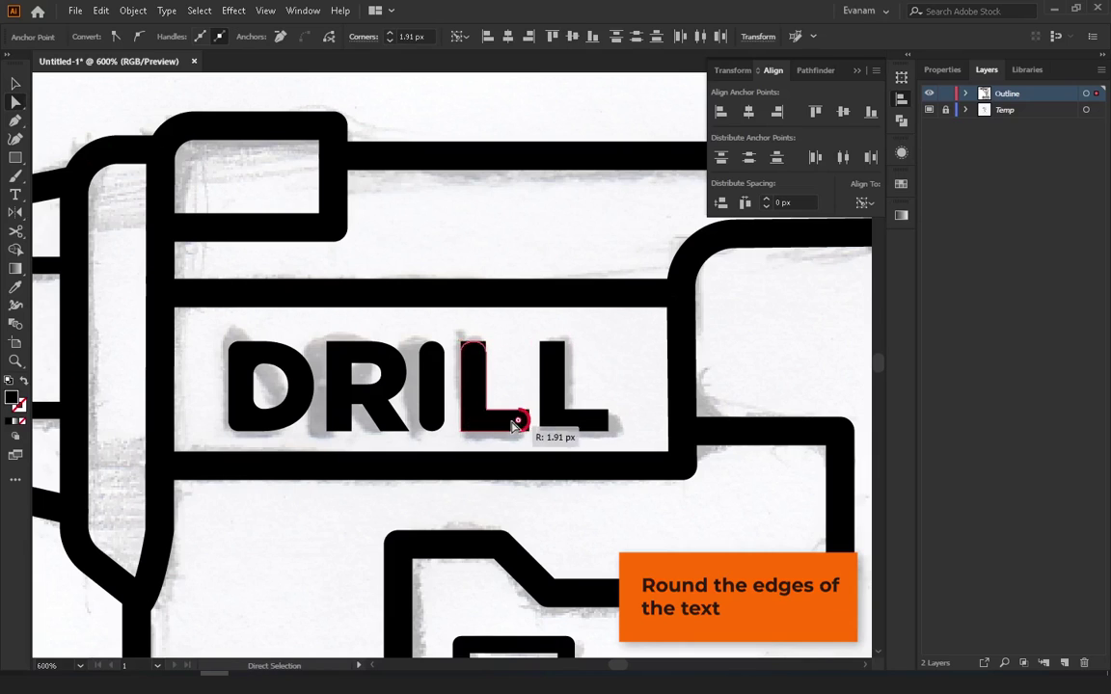
{"action": "key", "text": "v"}
{"action": "left_click", "coordinate": [615, 422]}
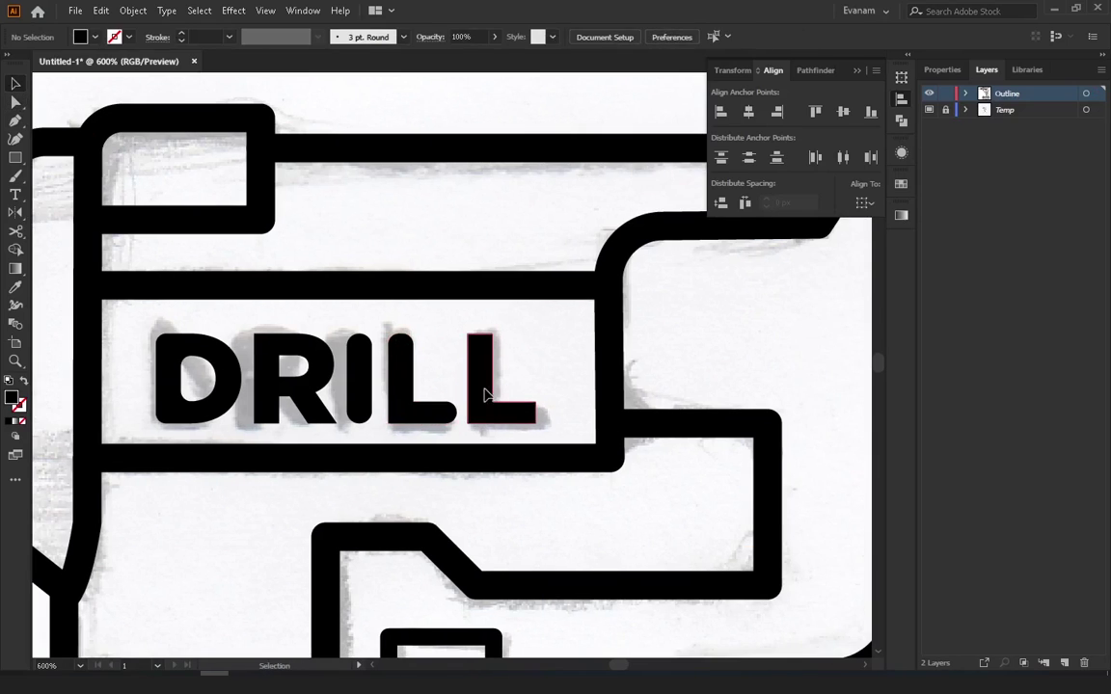
{"action": "left_click", "coordinate": [485, 393]}
{"action": "left_click", "coordinate": [15, 102]}
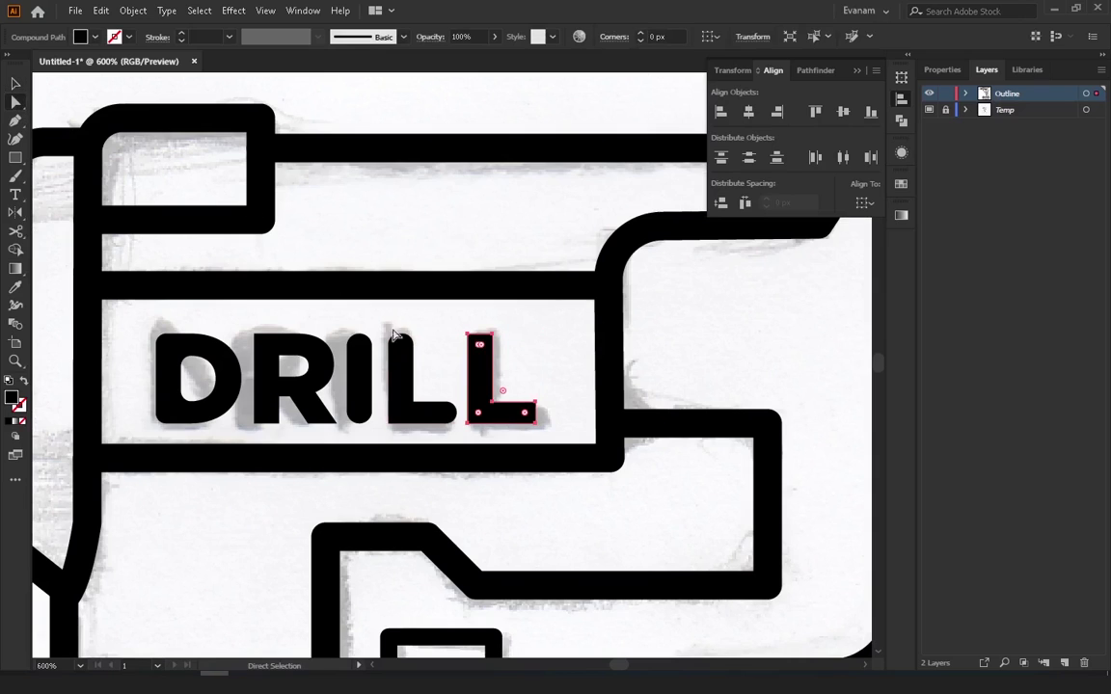
{"action": "left_click", "coordinate": [492, 340]}
{"action": "left_click", "coordinate": [534, 423]}
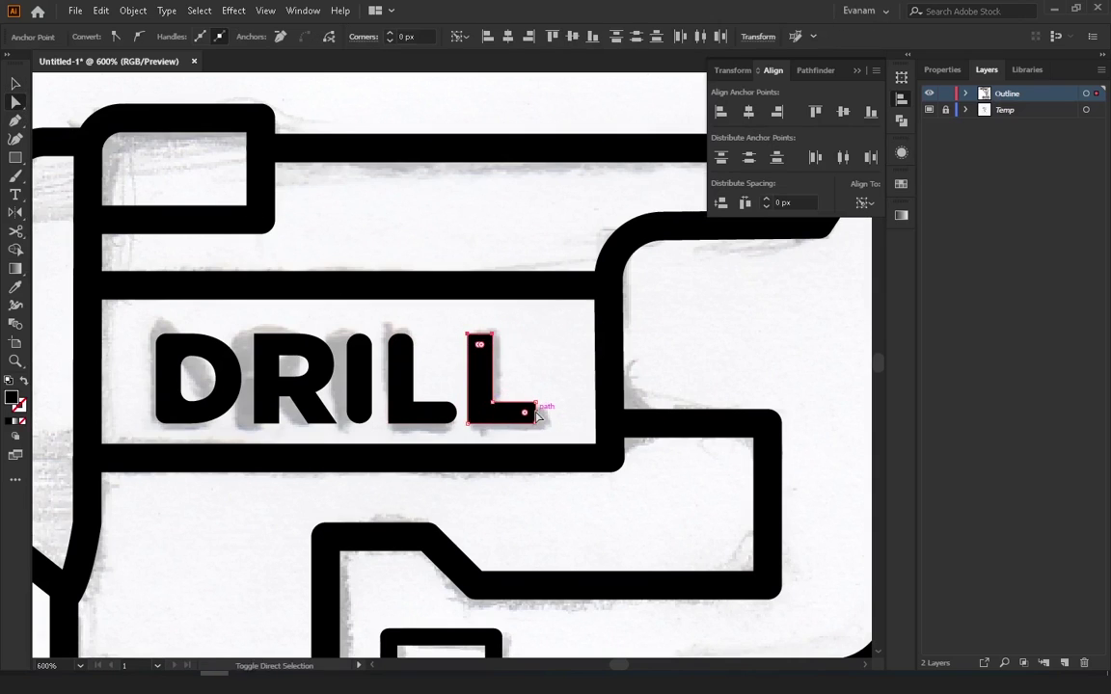
{"action": "left_click_drag", "start_coordinate": [526, 413], "coordinate": [519, 406]}
Round the top-left corner of the D
{"action": "left_click", "coordinate": [14, 83]}
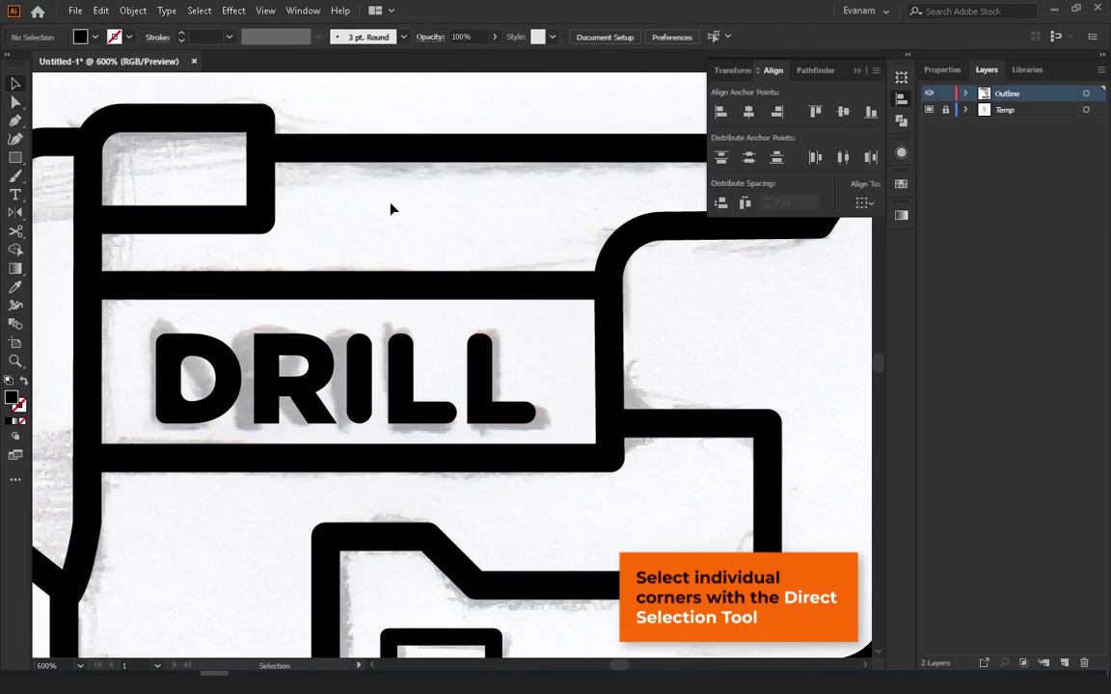
{"action": "scroll", "coordinate": [391, 209], "scroll_direction": "left", "scroll_amount": 3}
{"action": "left_click", "coordinate": [355, 367]}
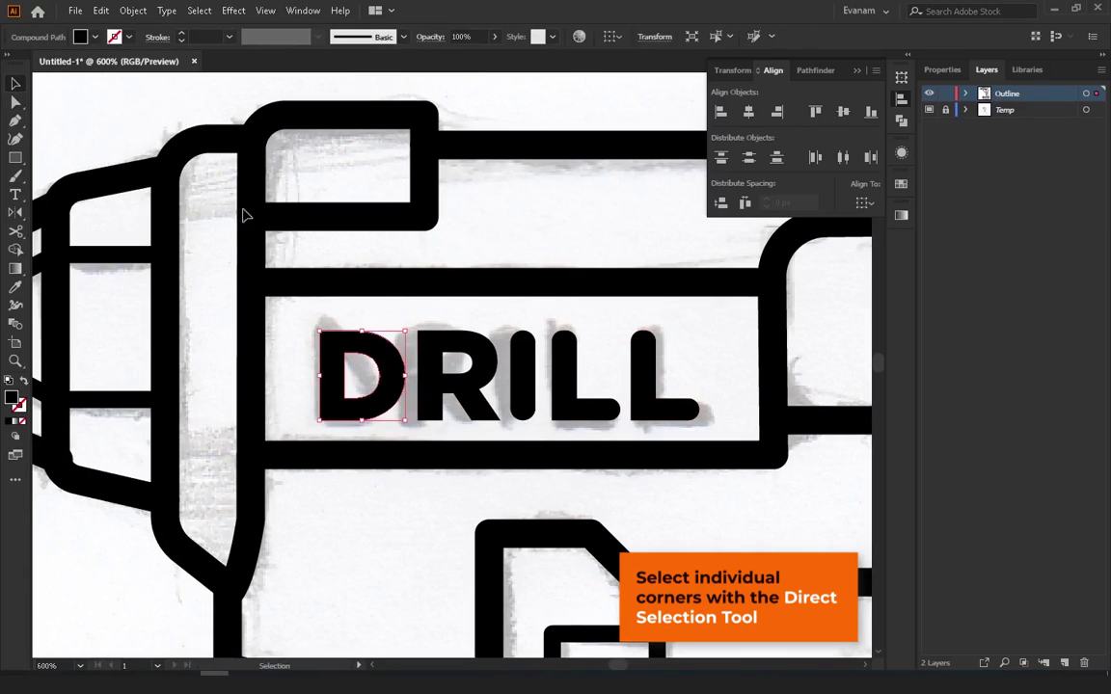
{"action": "key", "text": "v"}
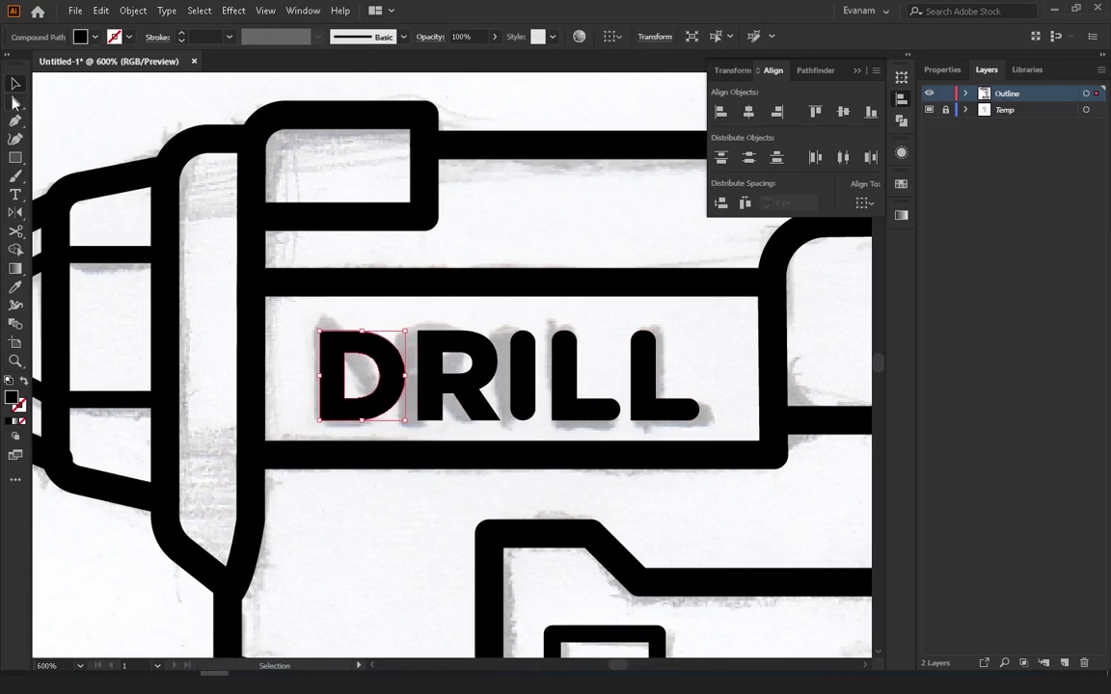
{"action": "key", "text": "a"}
{"action": "left_click_drag", "start_coordinate": [294, 307], "coordinate": [333, 405]}
{"action": "left_click", "coordinate": [319, 421], "text": "shift"}
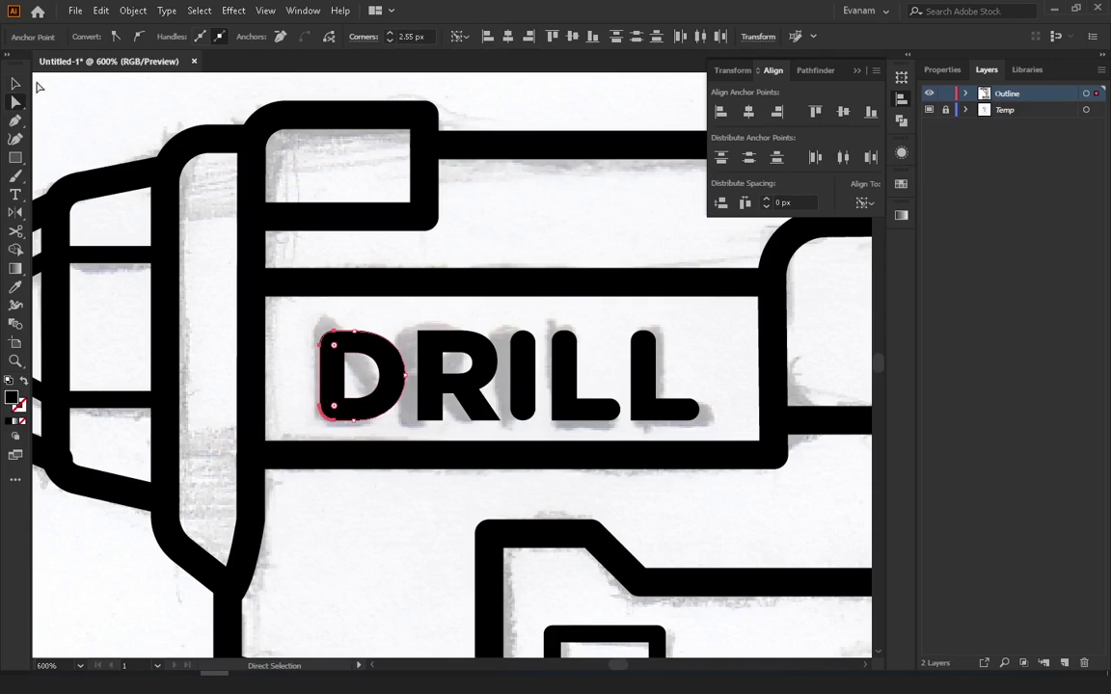
{"action": "key", "text": "ctrl+z"}
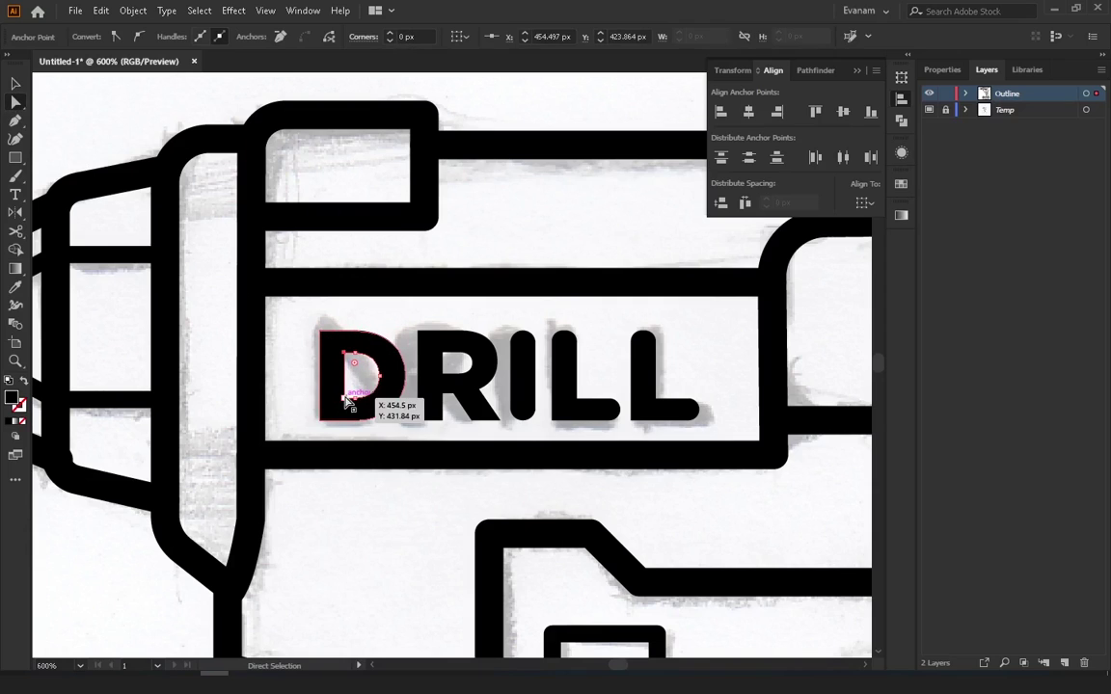
{"action": "left_click", "coordinate": [337, 374]}
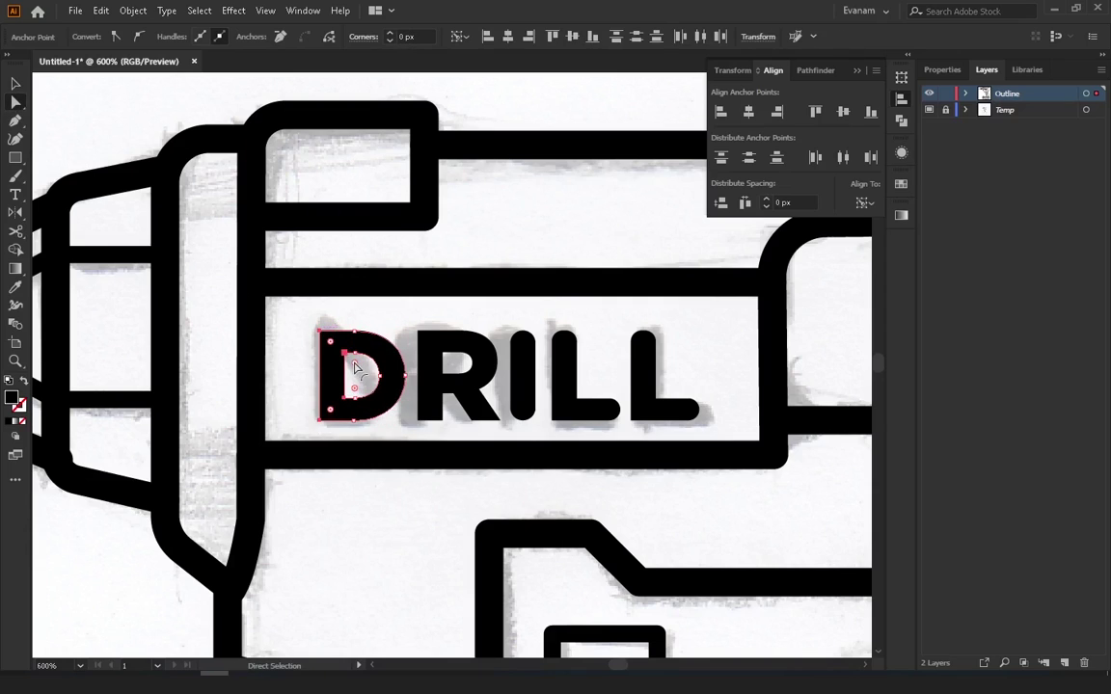
{"action": "left_click", "coordinate": [320, 330]}
{"action": "left_click", "coordinate": [87, 92]}
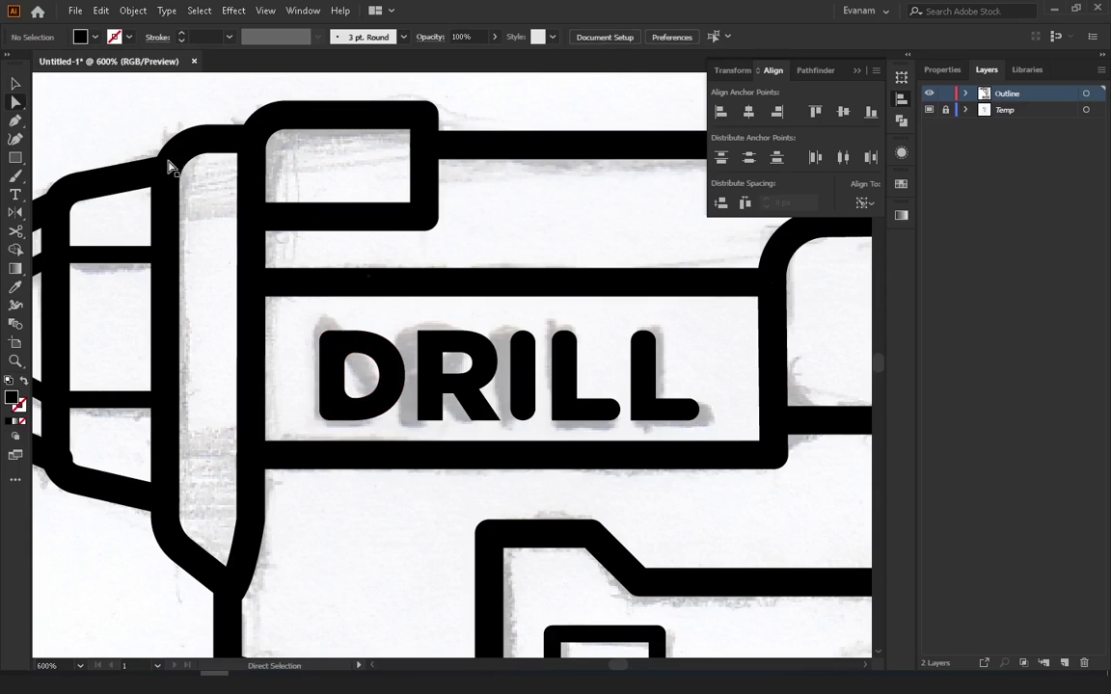
Round the R's corners to 1.68 px
{"action": "left_click_drag", "start_coordinate": [169, 161], "coordinate": [98, 127]}
{"action": "left_click", "coordinate": [359, 333]}
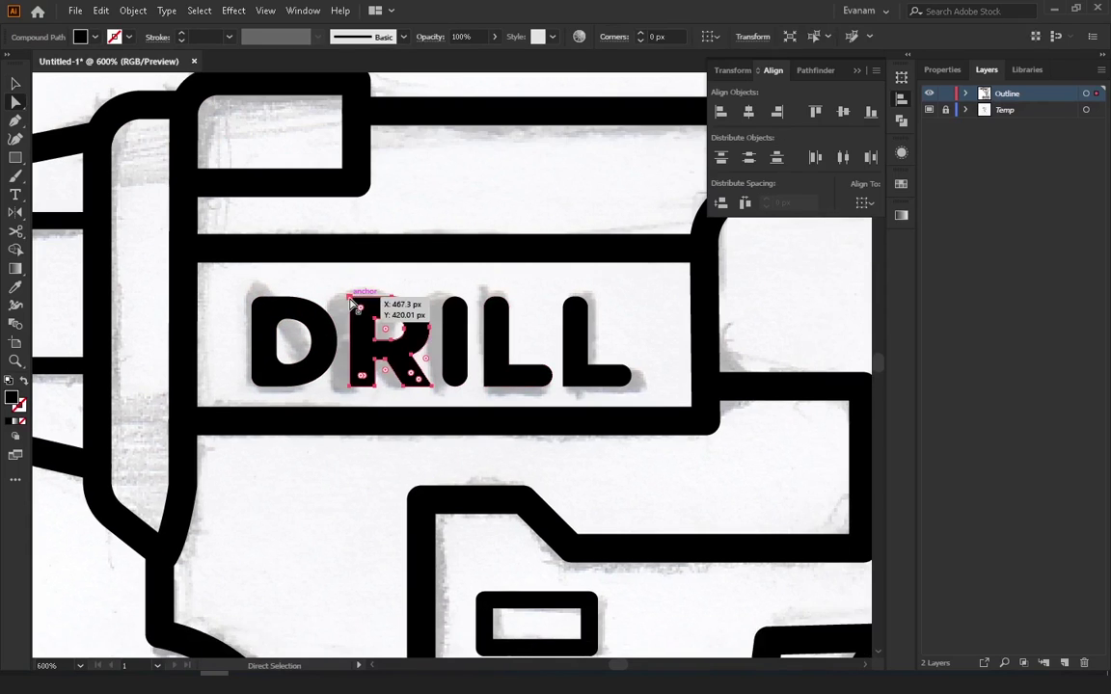
{"action": "left_click", "coordinate": [350, 299]}
{"action": "left_click_drag", "start_coordinate": [376, 390], "coordinate": [366, 377]}
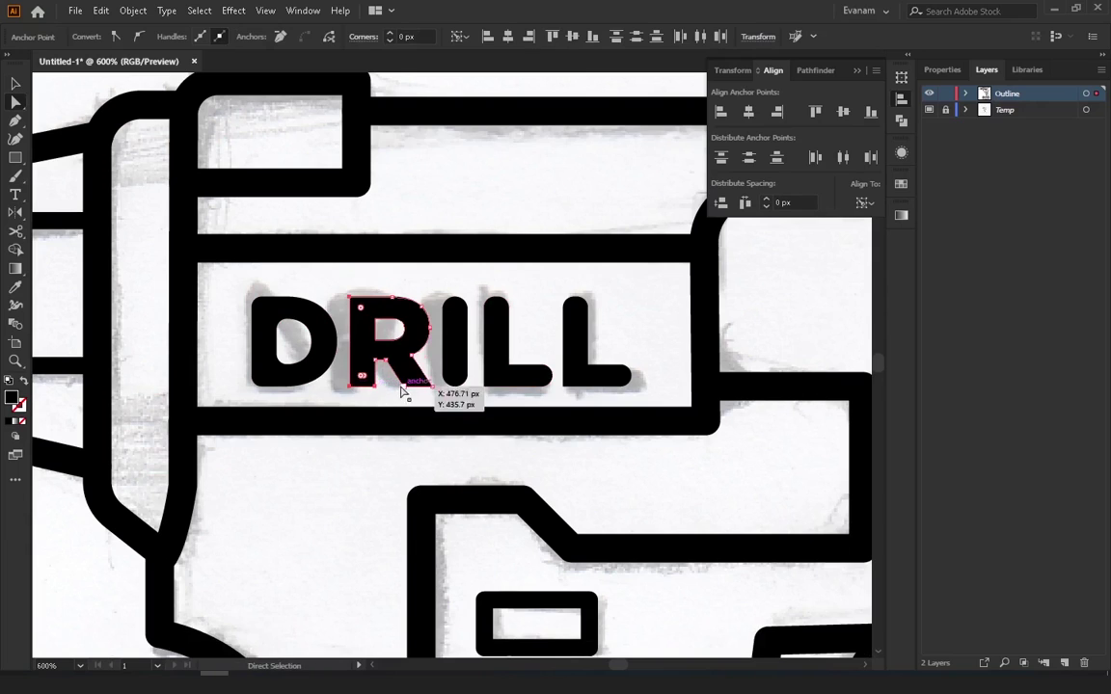
{"action": "left_click", "coordinate": [459, 214]}
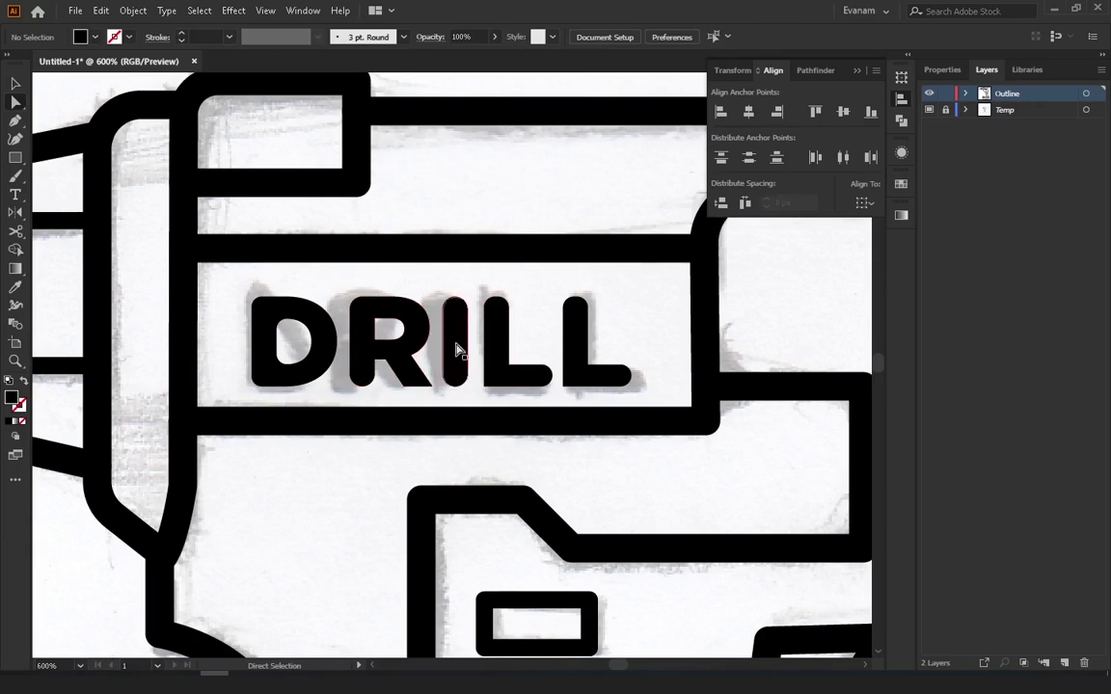
{"action": "left_click", "coordinate": [419, 378]}
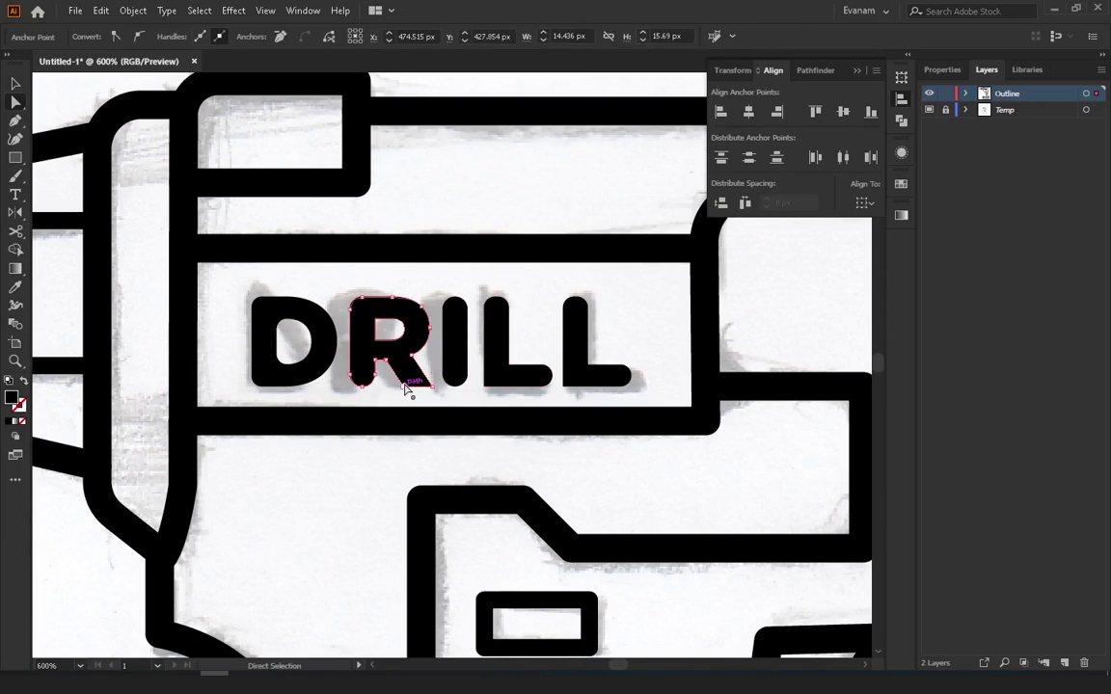
{"action": "left_click_drag", "start_coordinate": [406, 388], "coordinate": [434, 384]}
{"action": "left_click", "coordinate": [461, 279]}
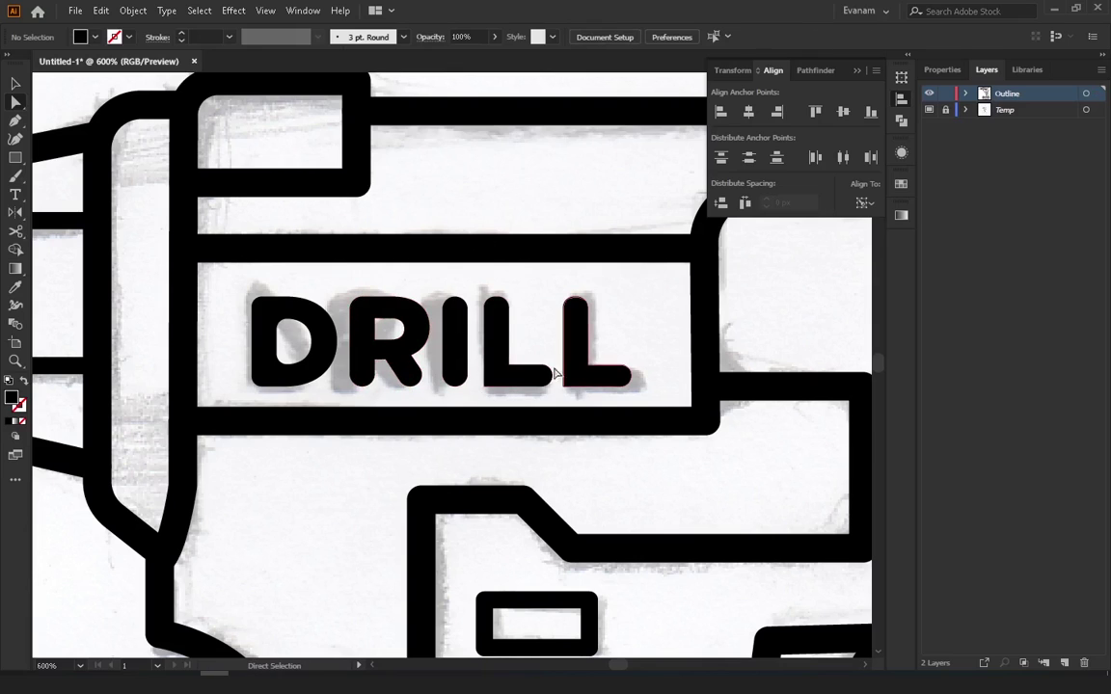
Round the bottom-left corners of both Ls
{"action": "left_click", "coordinate": [508, 374]}
{"action": "mouse_move", "coordinate": [509, 374]}
{"action": "left_mouse_down"}
{"action": "mouse_move", "coordinate": [513, 354]}
{"action": "mouse_move", "coordinate": [495, 377]}
{"action": "left_mouse_up"}
{"action": "left_click", "coordinate": [575, 382]}
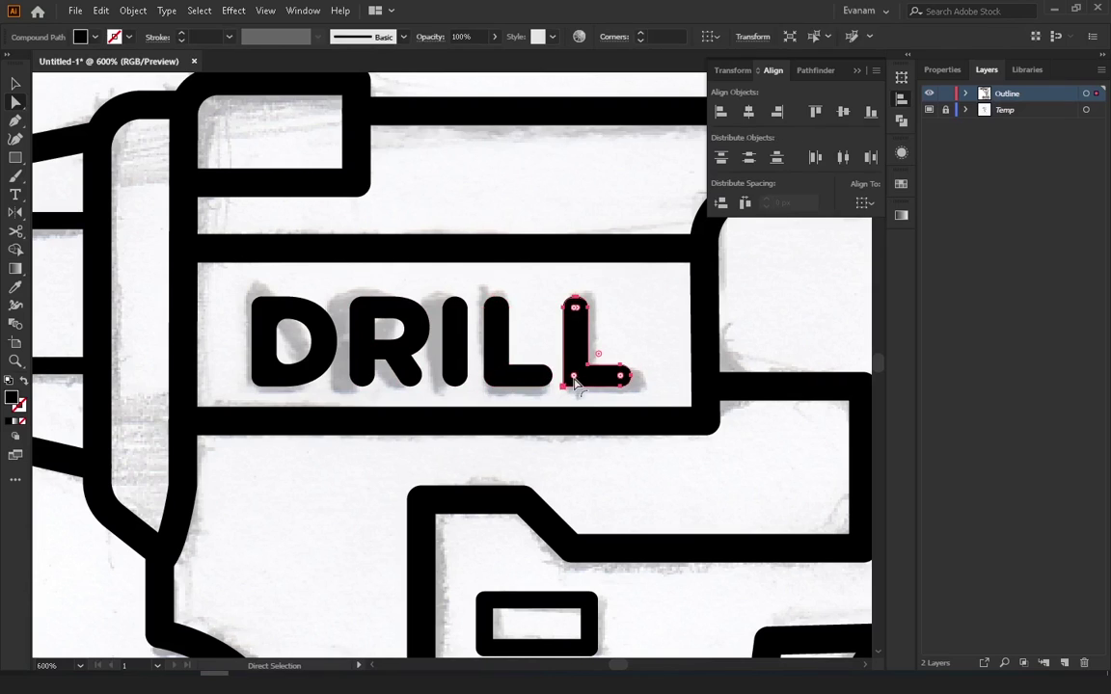
{"action": "left_click", "coordinate": [575, 383]}
{"action": "left_click_drag", "start_coordinate": [571, 377], "coordinate": [574, 372]}
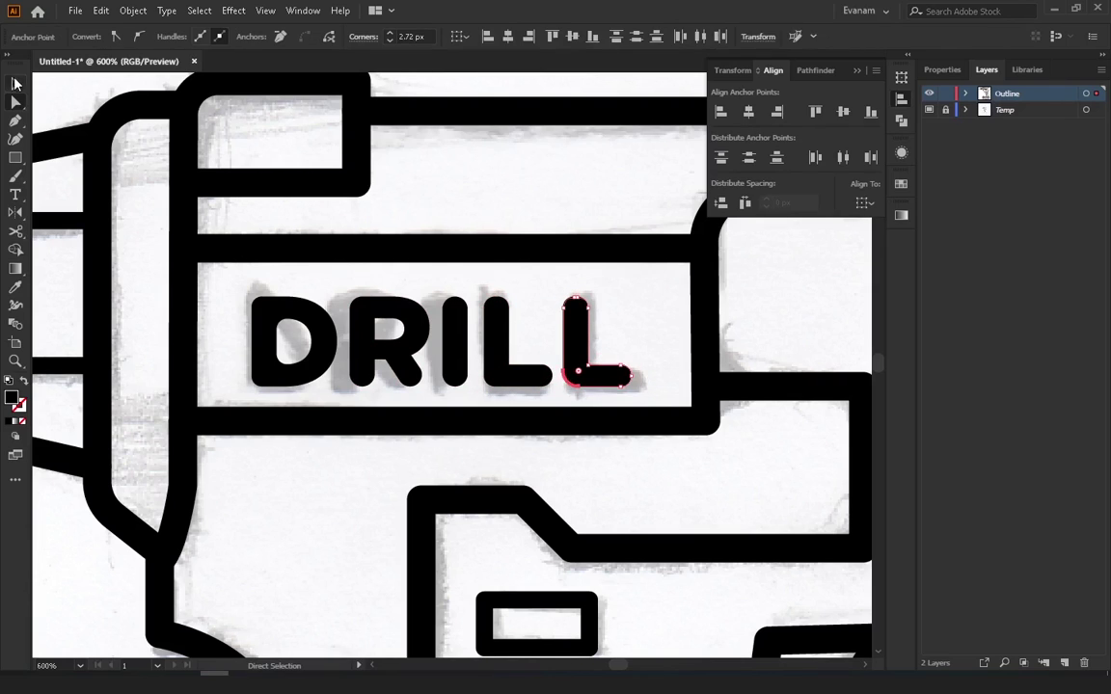
{"action": "left_click", "coordinate": [14, 84]}
{"action": "left_click", "coordinate": [429, 298]}
{"action": "key", "text": "ctrl+minus"}
{"action": "key", "text": "ctrl+minus"}
{"action": "key", "text": "ctrl+minus"}
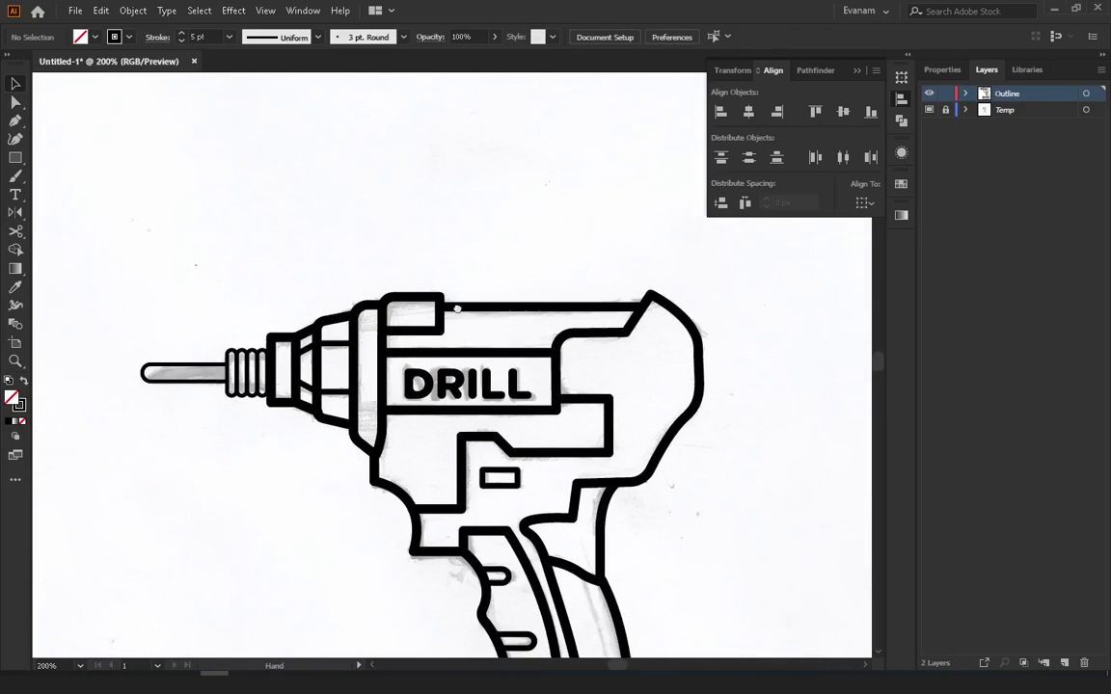
{"action": "left_click_drag", "start_coordinate": [457, 309], "coordinate": [450, 282]}
{"action": "left_click", "coordinate": [470, 470], "text": "ctrl"}
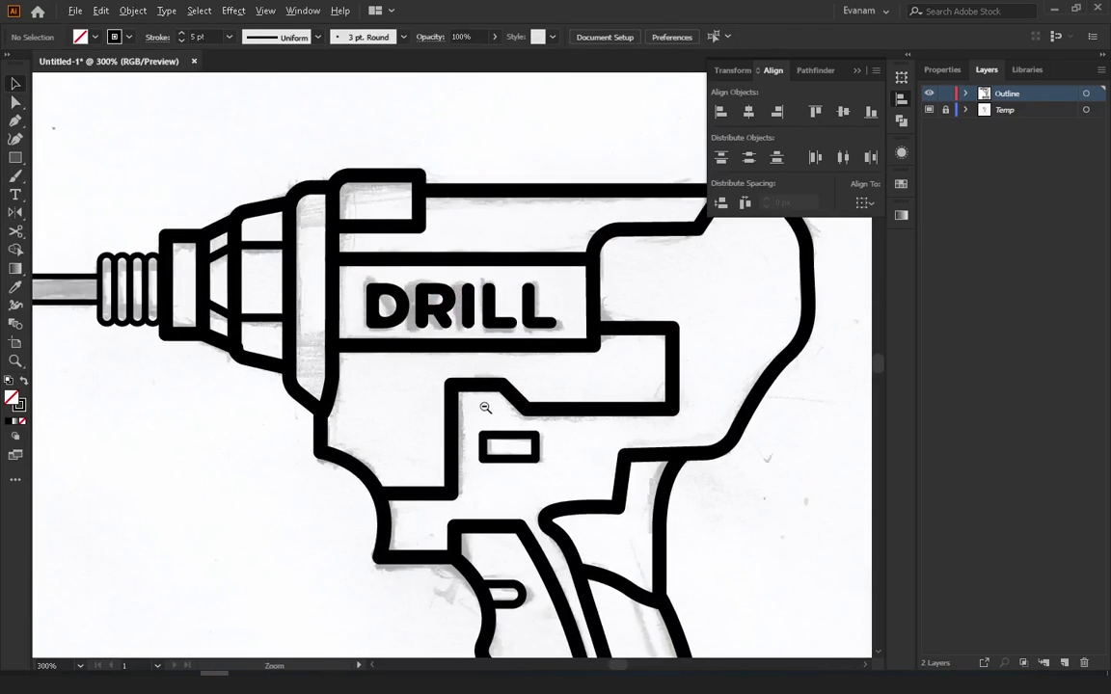
{"action": "key", "text": "ctrl+minus"}
{"action": "key", "text": "ctrl+minus"}
{"action": "key", "text": "ctrl+minus"}
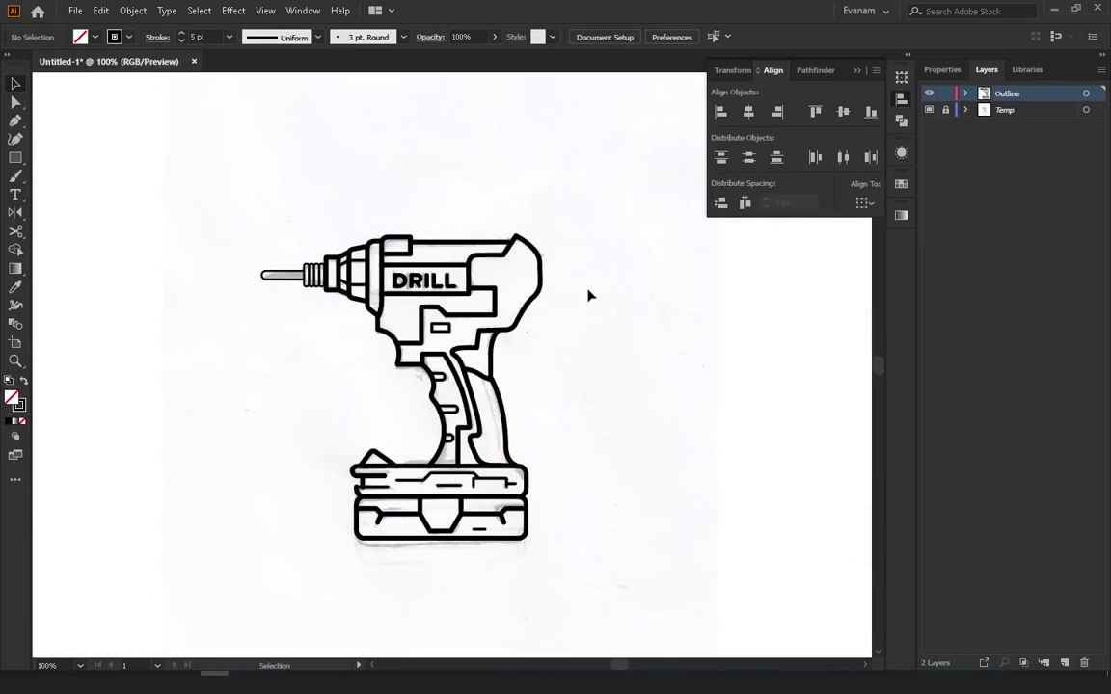
{"action": "left_click", "coordinate": [929, 111]}
{"action": "left_click_drag", "start_coordinate": [563, 336], "coordinate": [586, 333]}
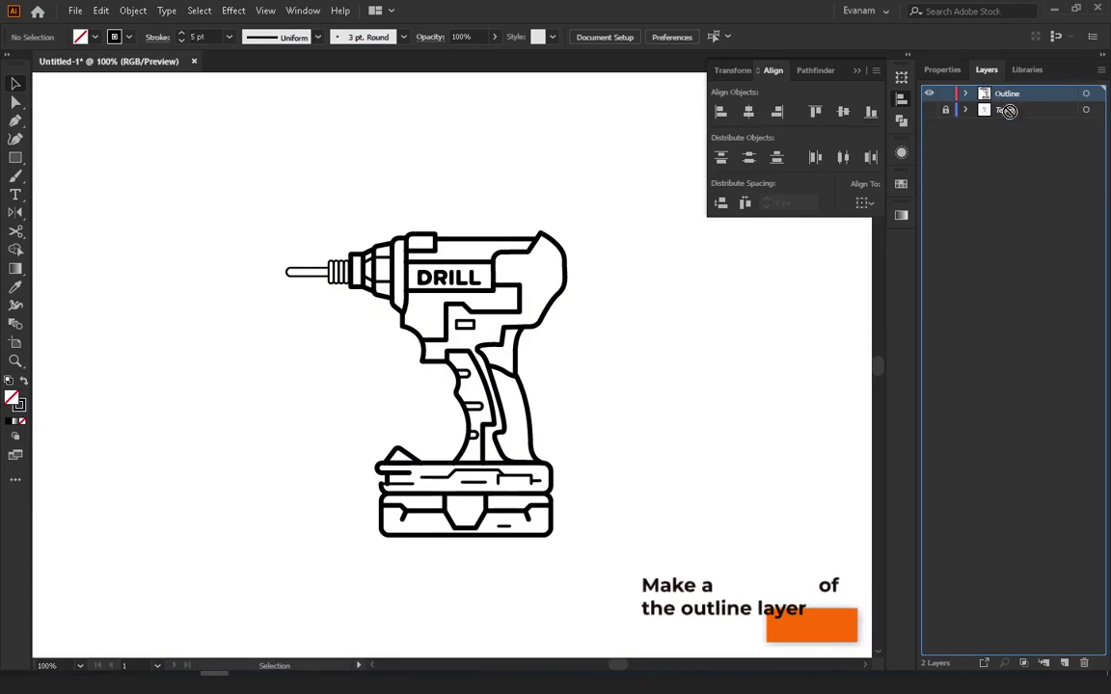
{"action": "left_click_drag", "start_coordinate": [1012, 104], "coordinate": [1013, 334]}
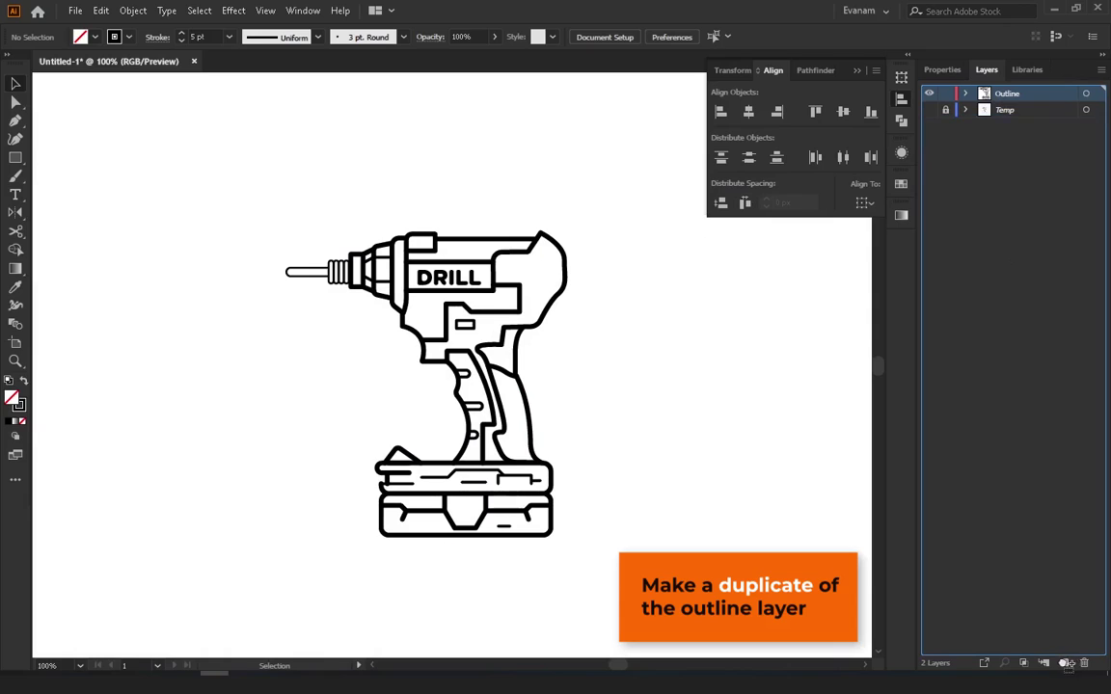
{"action": "left_click_drag", "start_coordinate": [1061, 654], "coordinate": [1063, 661]}
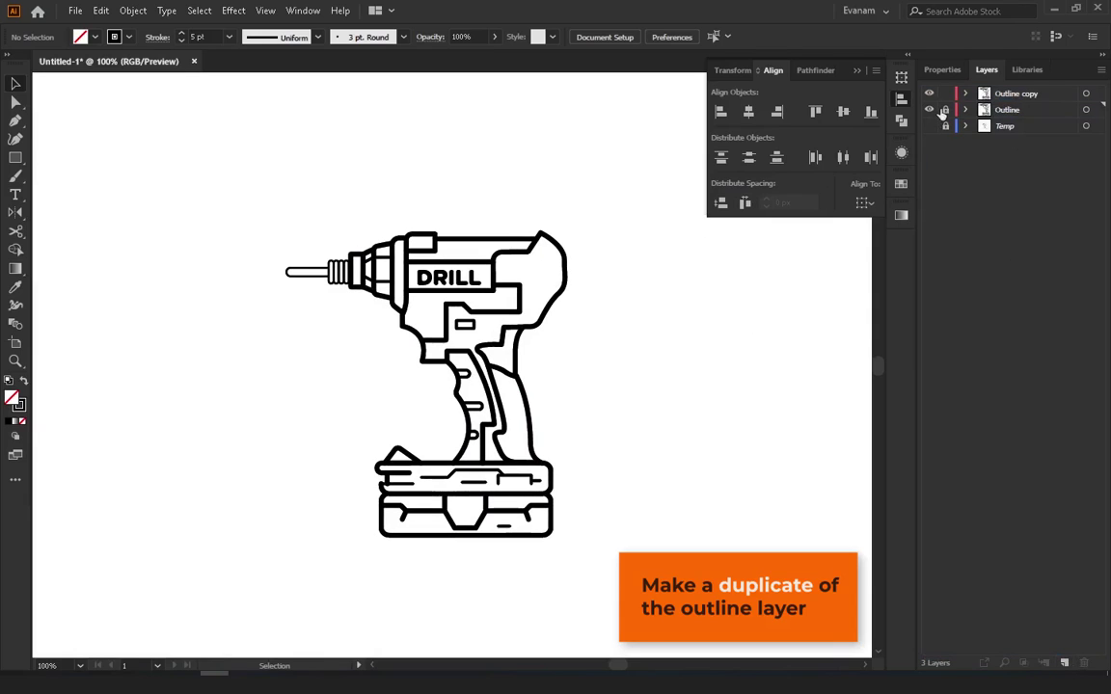
{"action": "left_click_drag", "start_coordinate": [945, 109], "coordinate": [945, 125]}
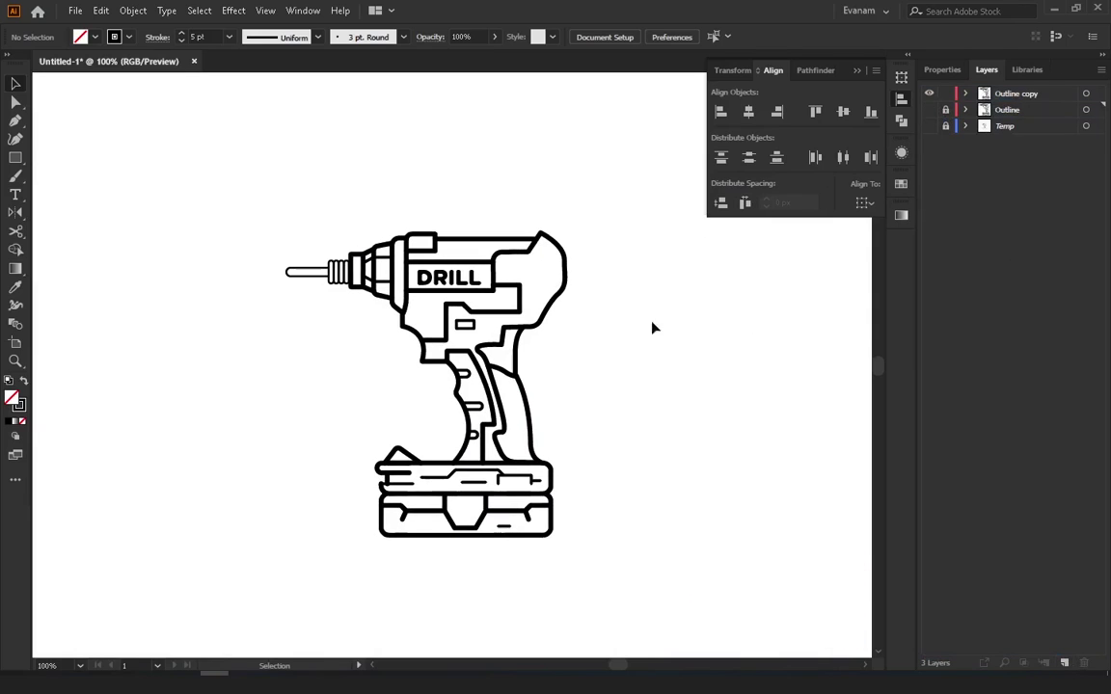
Marquee-select the drill and expand its strokes with Object > Expand
{"action": "left_click_drag", "start_coordinate": [210, 170], "coordinate": [655, 565]}
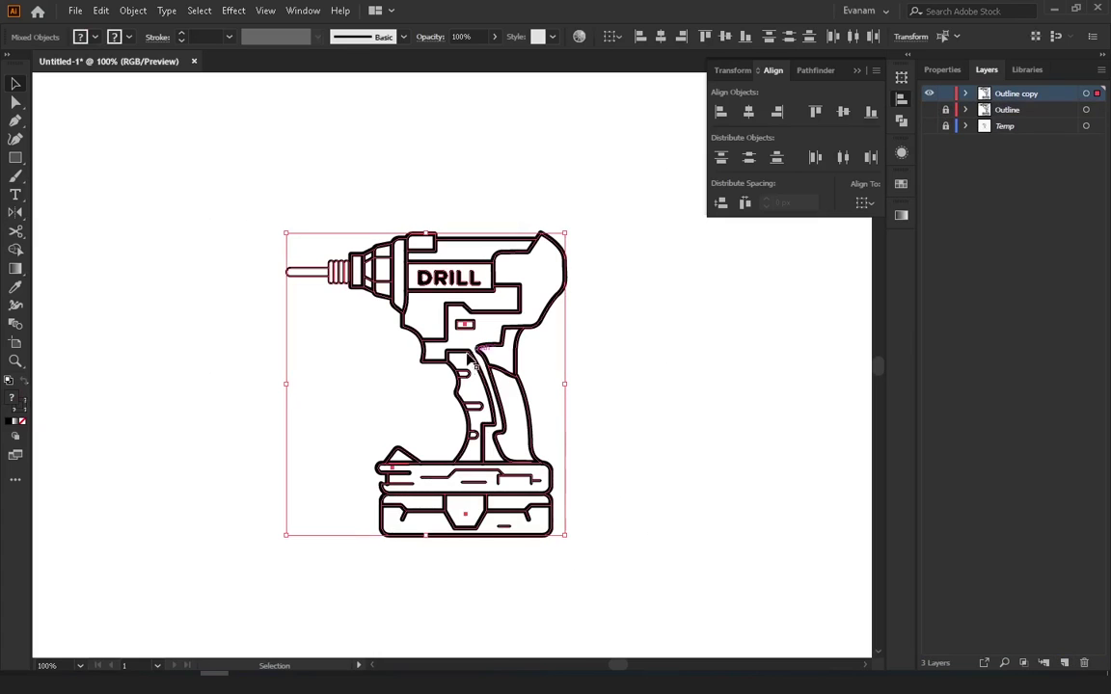
{"action": "left_click", "coordinate": [140, 11]}
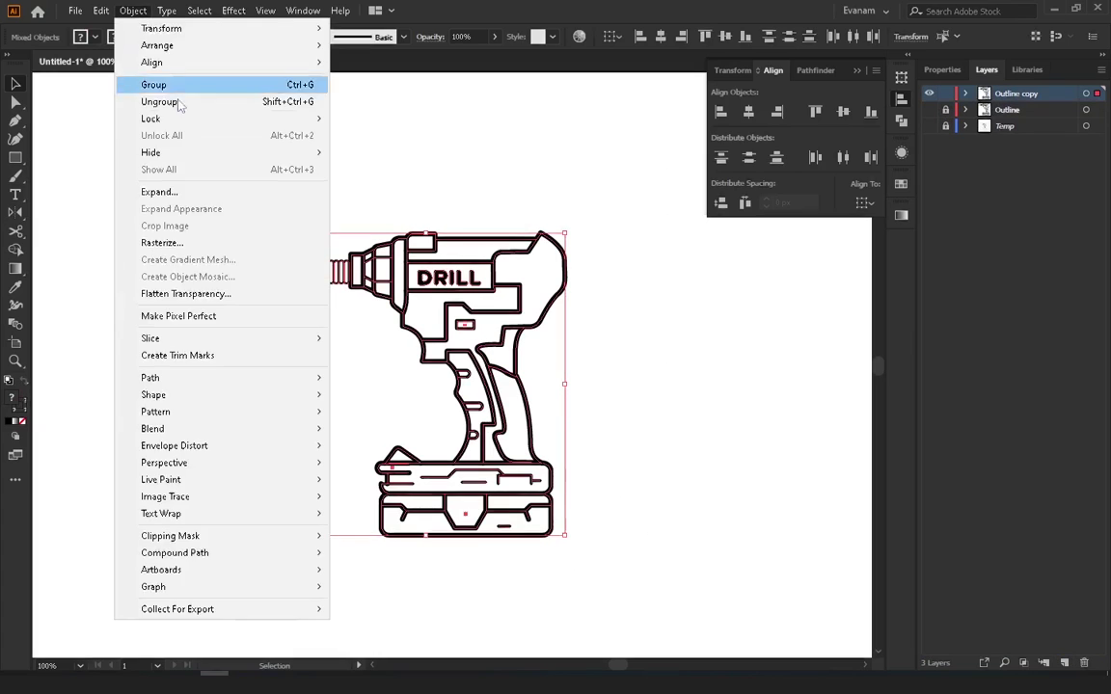
{"action": "left_click", "coordinate": [183, 196]}
{"action": "left_click", "coordinate": [538, 430]}
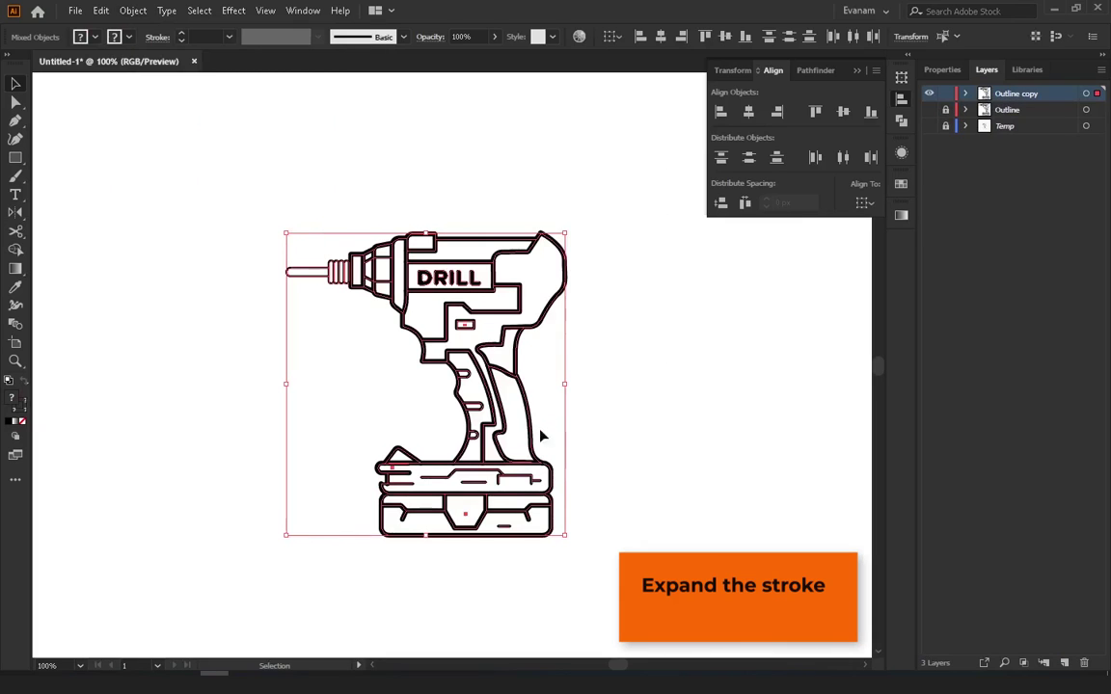
{"action": "left_click", "coordinate": [625, 411]}
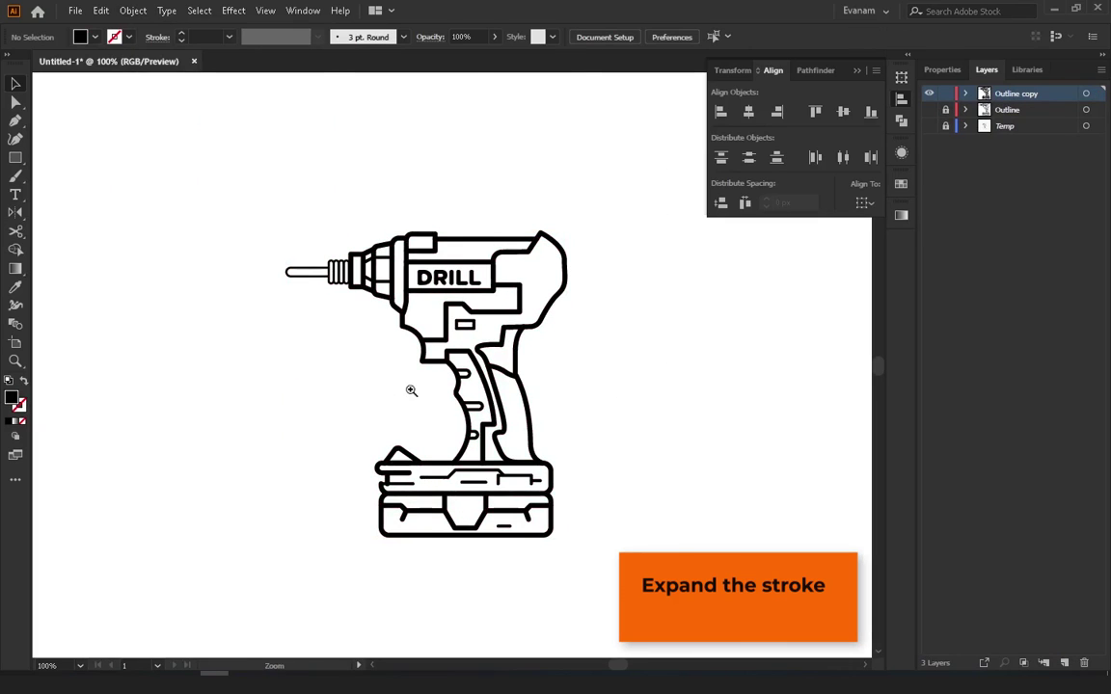
{"action": "mouse_move", "coordinate": [411, 390]}
{"action": "left_mouse_down"}
{"action": "mouse_move", "coordinate": [476, 404]}
{"action": "mouse_move", "coordinate": [368, 421]}
{"action": "mouse_move", "coordinate": [396, 390]}
{"action": "mouse_move", "coordinate": [339, 386]}
{"action": "left_mouse_up"}
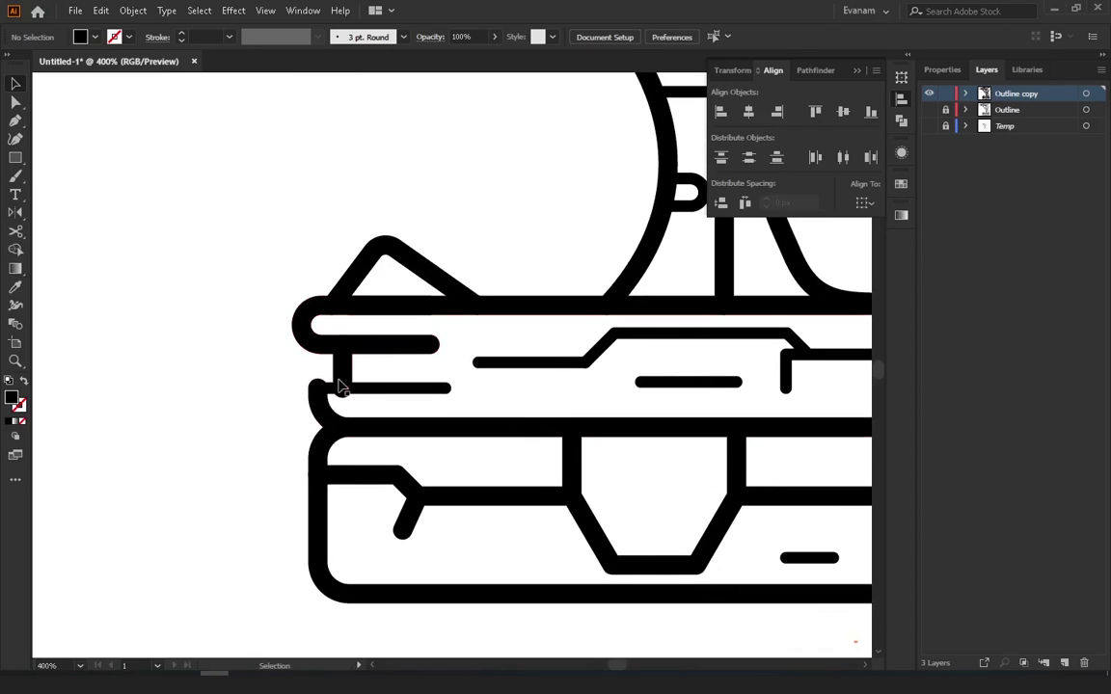
Select the battery's small left bar and zoom in close on its left end
{"action": "left_click_drag", "start_coordinate": [238, 349], "coordinate": [516, 426]}
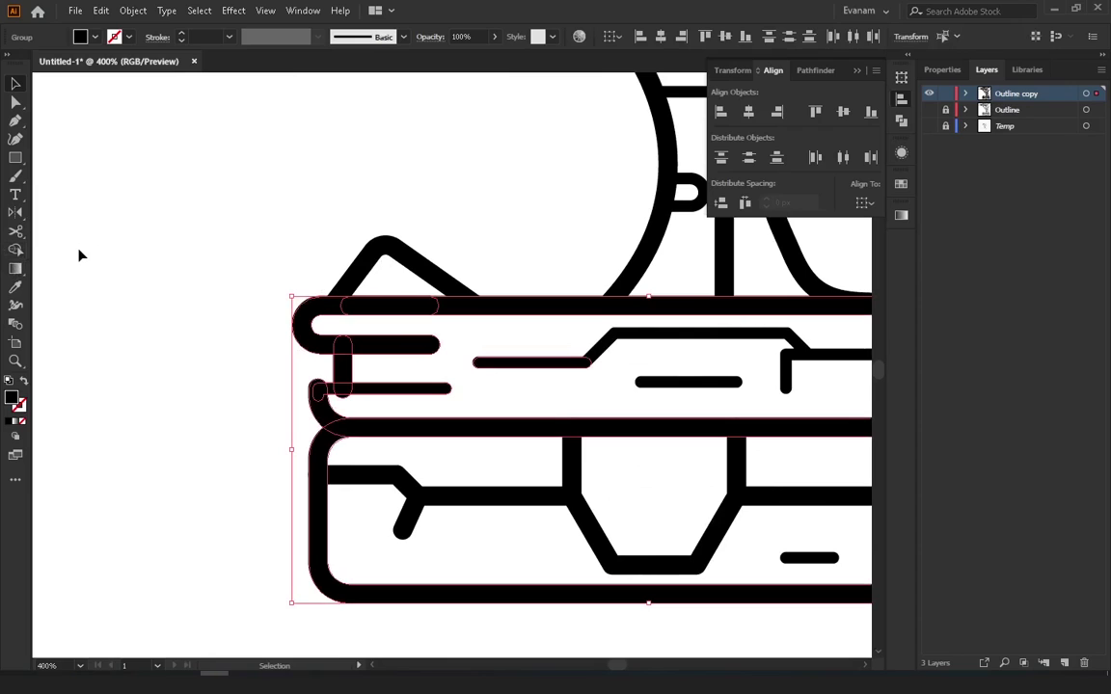
{"action": "left_click", "coordinate": [403, 390]}
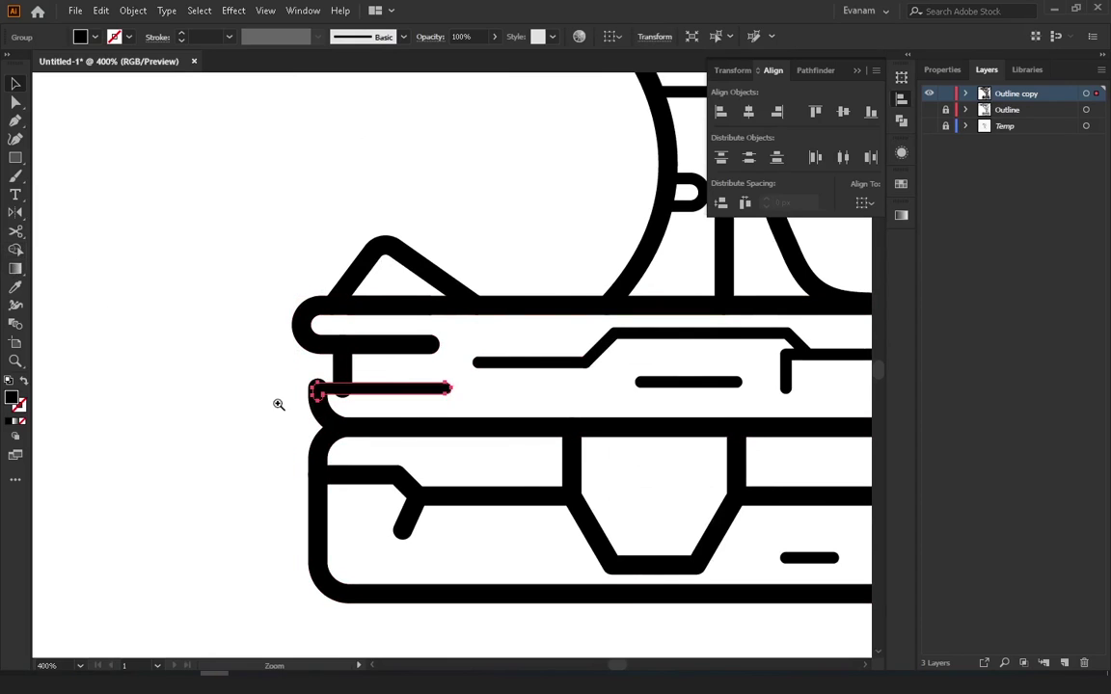
{"action": "key", "text": "ctrl+plus"}
{"action": "key", "text": "ctrl+plus"}
{"action": "mouse_move", "coordinate": [431, 389]}
{"action": "left_mouse_down"}
{"action": "mouse_move", "coordinate": [411, 325]}
{"action": "mouse_move", "coordinate": [636, 360]}
{"action": "left_mouse_up"}
{"action": "left_click", "coordinate": [347, 349]}
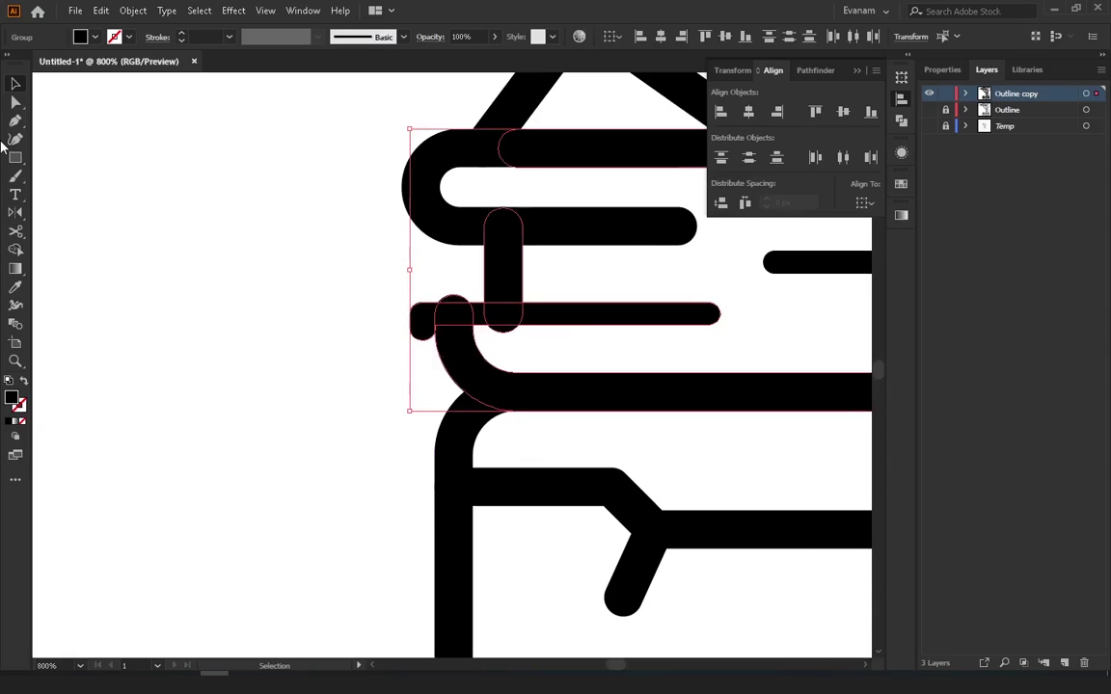
Remove the bar's left end region with Shape Builder, then undo the removal
{"action": "left_click", "coordinate": [20, 249]}
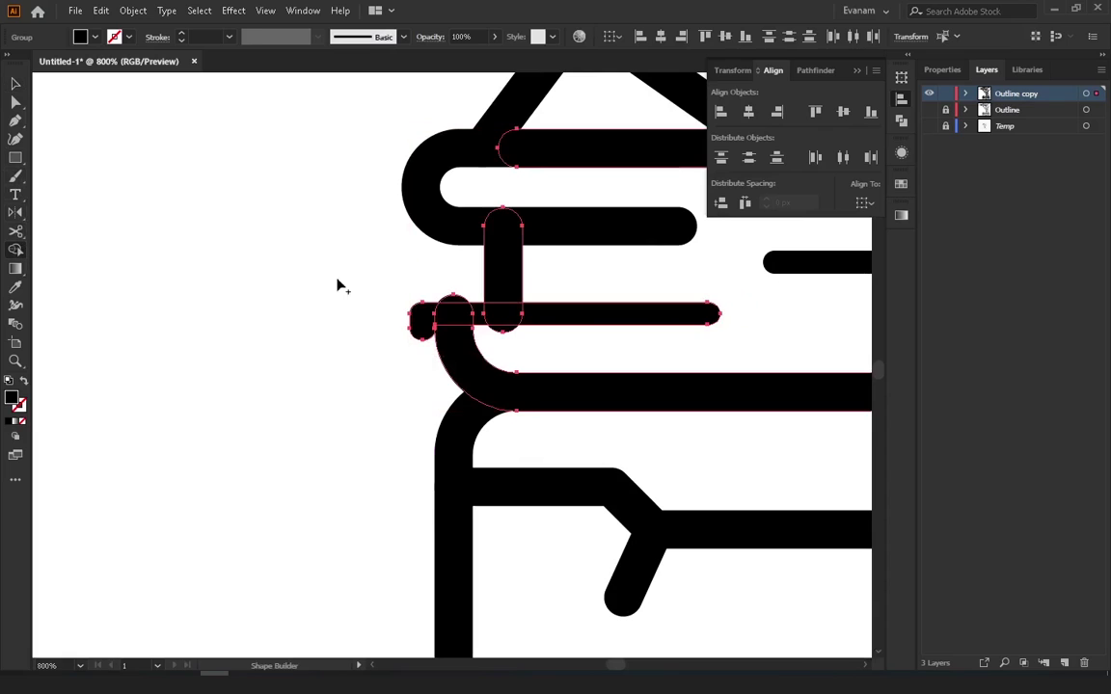
{"action": "left_click", "coordinate": [425, 323], "text": "alt"}
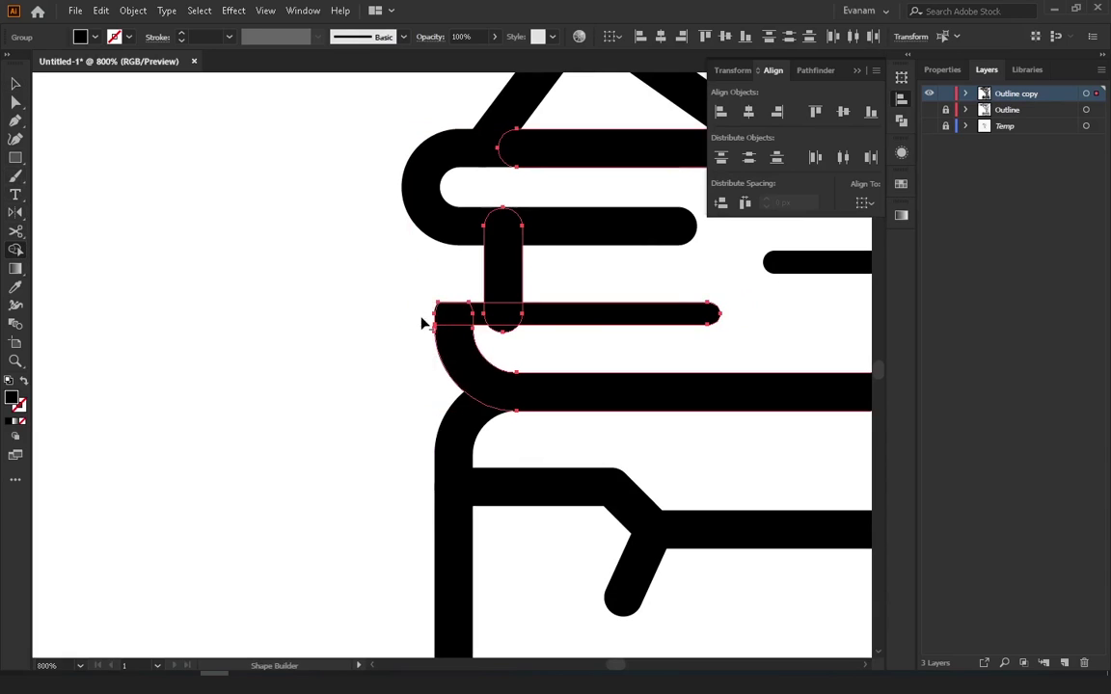
{"action": "left_click", "coordinate": [16, 84]}
{"action": "left_click", "coordinate": [402, 390]}
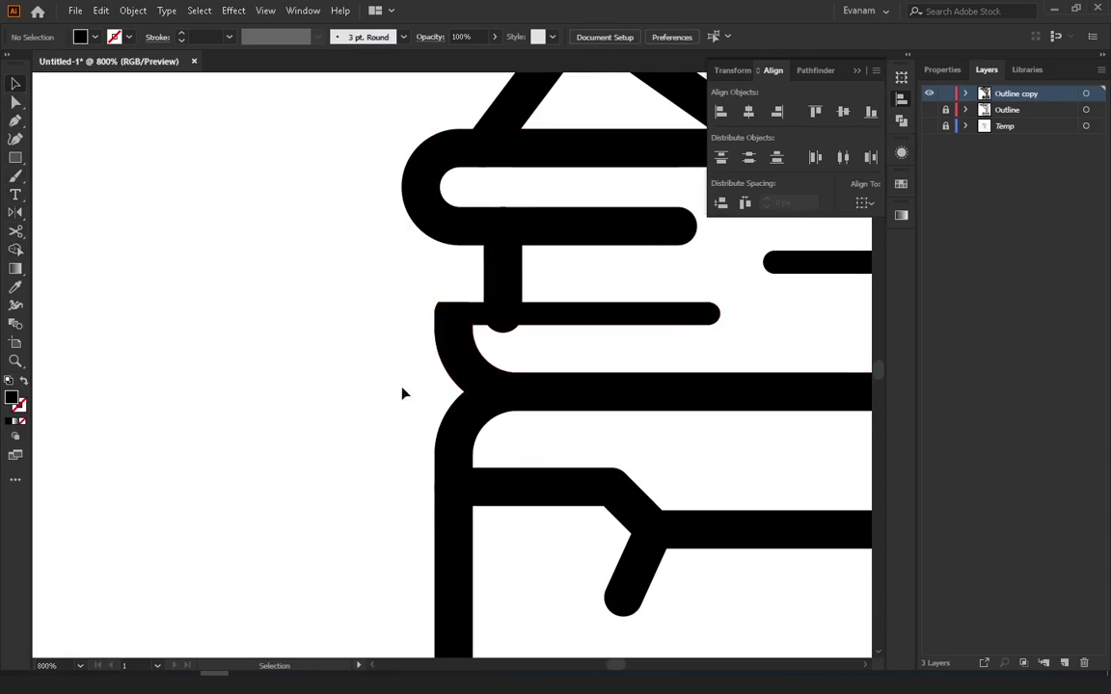
{"action": "key", "text": "ctrl+z"}
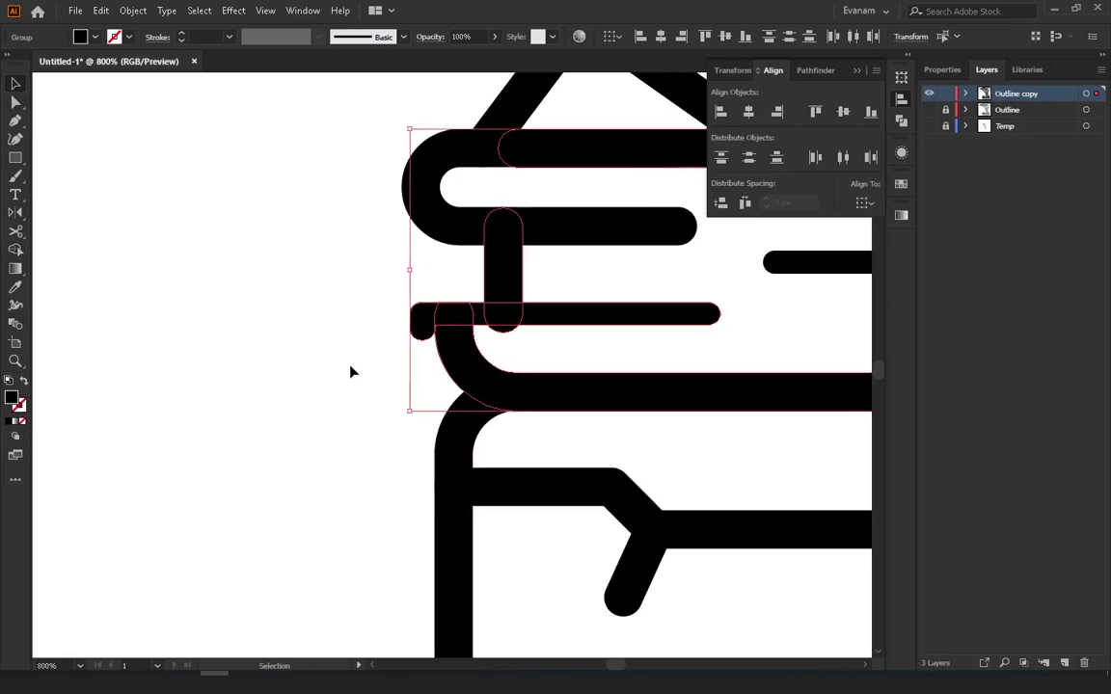
Delete the curved corner piece and remove the left end-cap region with Shape Builder
{"action": "left_click", "coordinate": [422, 396]}
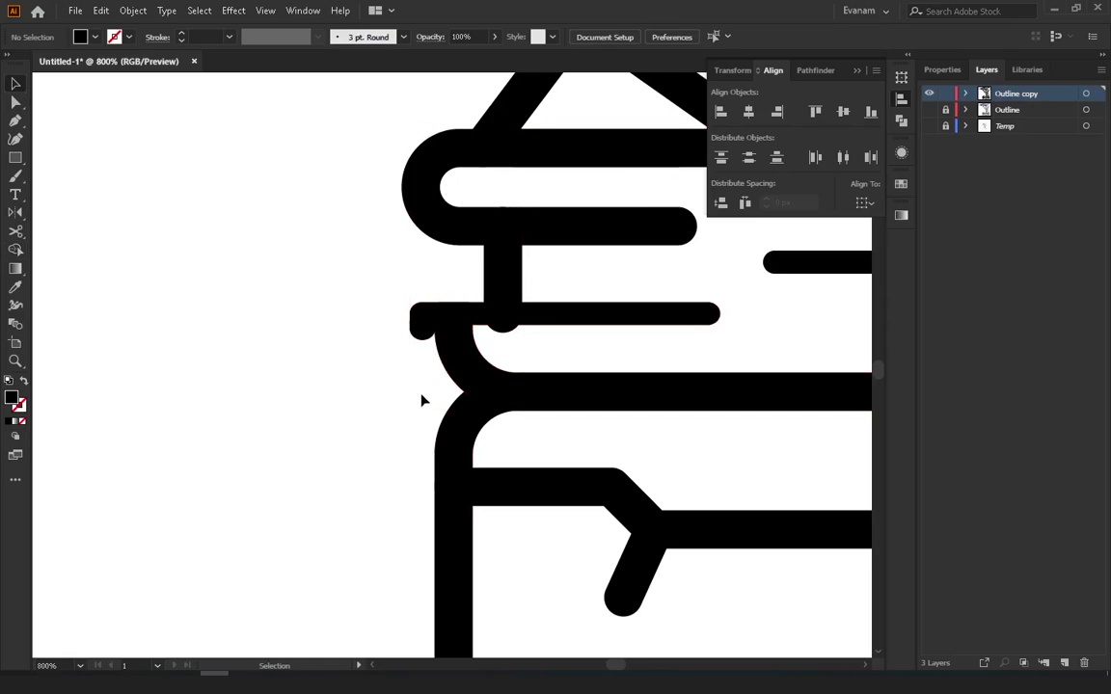
{"action": "left_click", "coordinate": [446, 328]}
{"action": "key", "text": "Delete"}
{"action": "left_click_drag", "start_coordinate": [328, 282], "coordinate": [550, 335]}
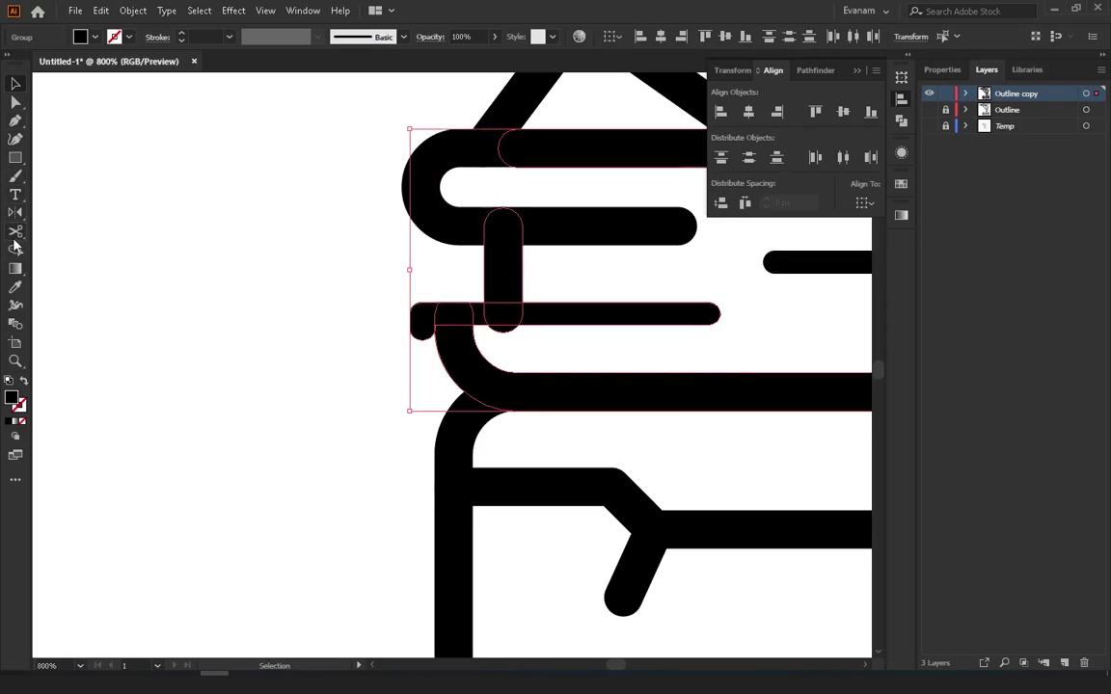
{"action": "left_click", "coordinate": [16, 249]}
{"action": "left_click", "coordinate": [420, 320], "text": "alt"}
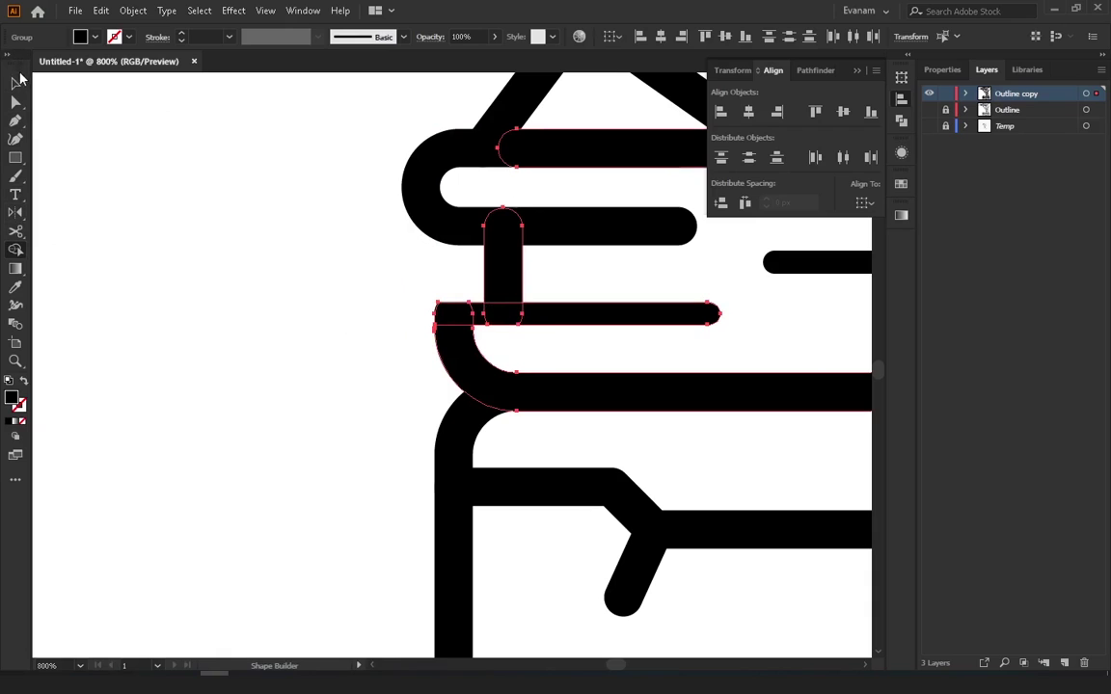
{"action": "left_click", "coordinate": [19, 79]}
Clear the selection and zoom out to bring the whole drill into view
{"action": "left_click", "coordinate": [223, 178]}
{"action": "scroll", "coordinate": [716, 429], "scroll_direction": "down", "scroll_amount": 1}
{"action": "scroll", "coordinate": [682, 390], "scroll_direction": "down", "scroll_amount": 2}
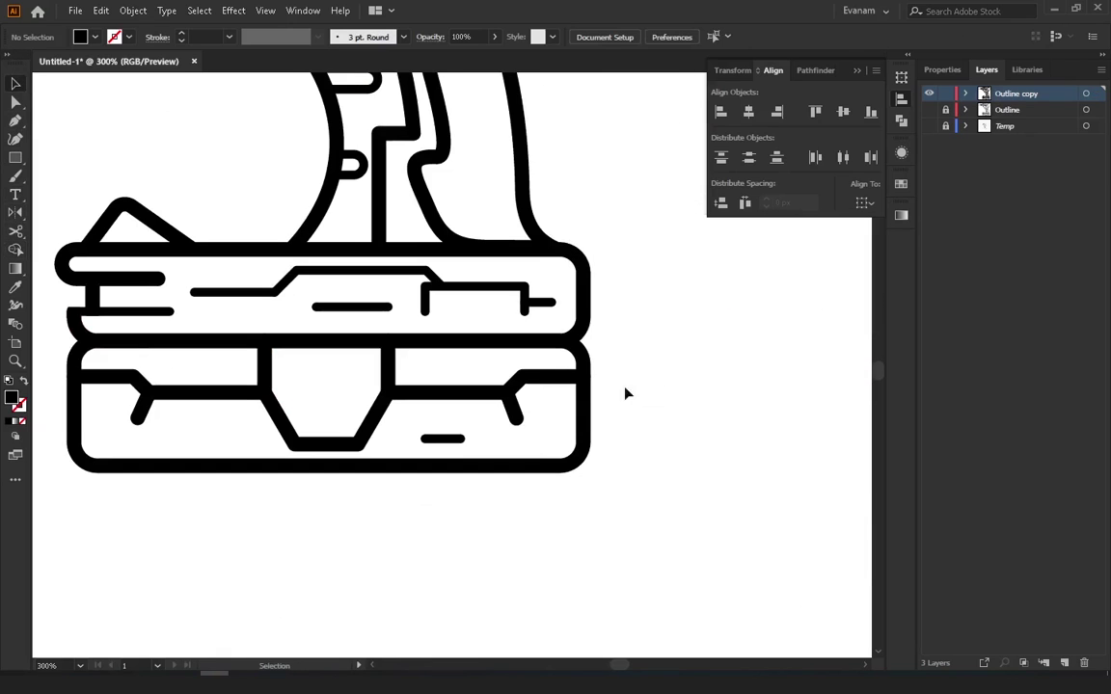
{"action": "scroll", "coordinate": [607, 396], "scroll_direction": "left", "scroll_amount": 3}
{"action": "scroll", "coordinate": [588, 391], "scroll_direction": "up", "scroll_amount": 3}
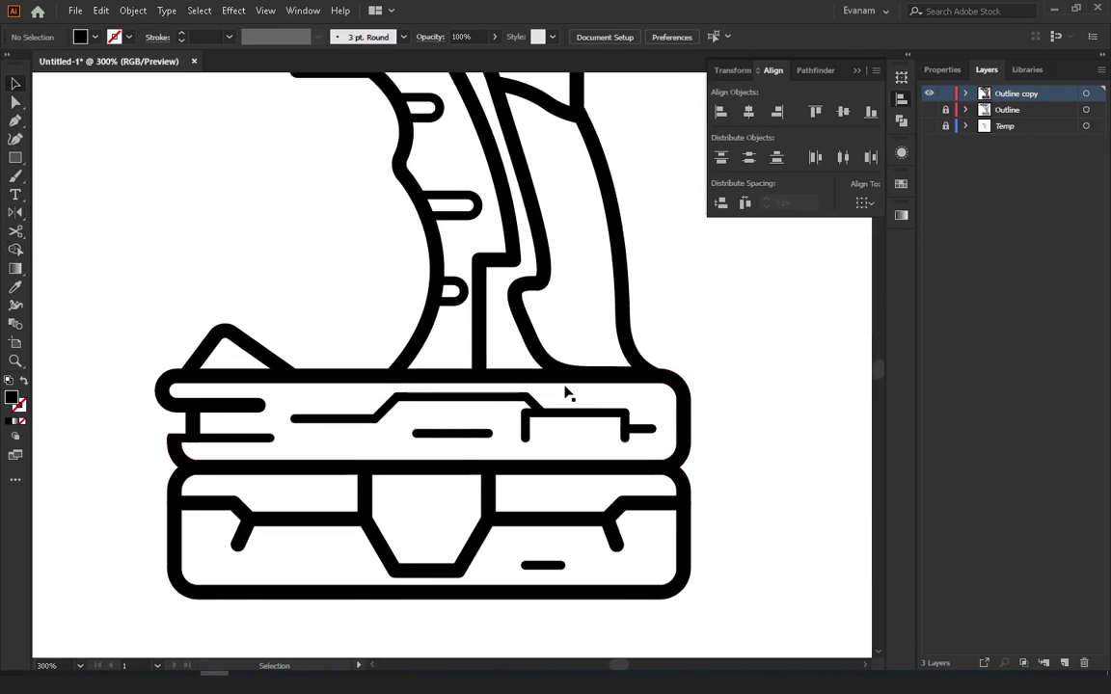
{"action": "scroll", "coordinate": [540, 368], "scroll_direction": "down", "scroll_amount": 1}
{"action": "scroll", "coordinate": [509, 340], "scroll_direction": "down", "scroll_amount": 1}
{"action": "scroll", "coordinate": [538, 373], "scroll_direction": "left", "scroll_amount": 2}
{"action": "scroll", "coordinate": [582, 424], "scroll_direction": "up", "scroll_amount": 2}
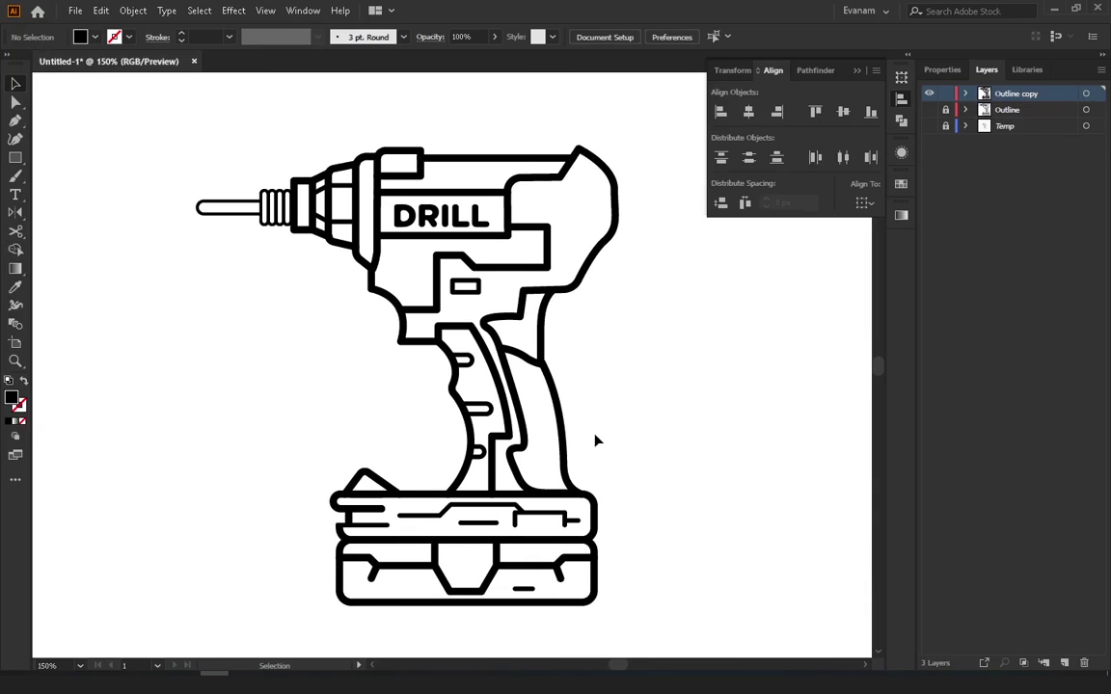
{"action": "left_click_drag", "start_coordinate": [438, 286], "coordinate": [457, 315]}
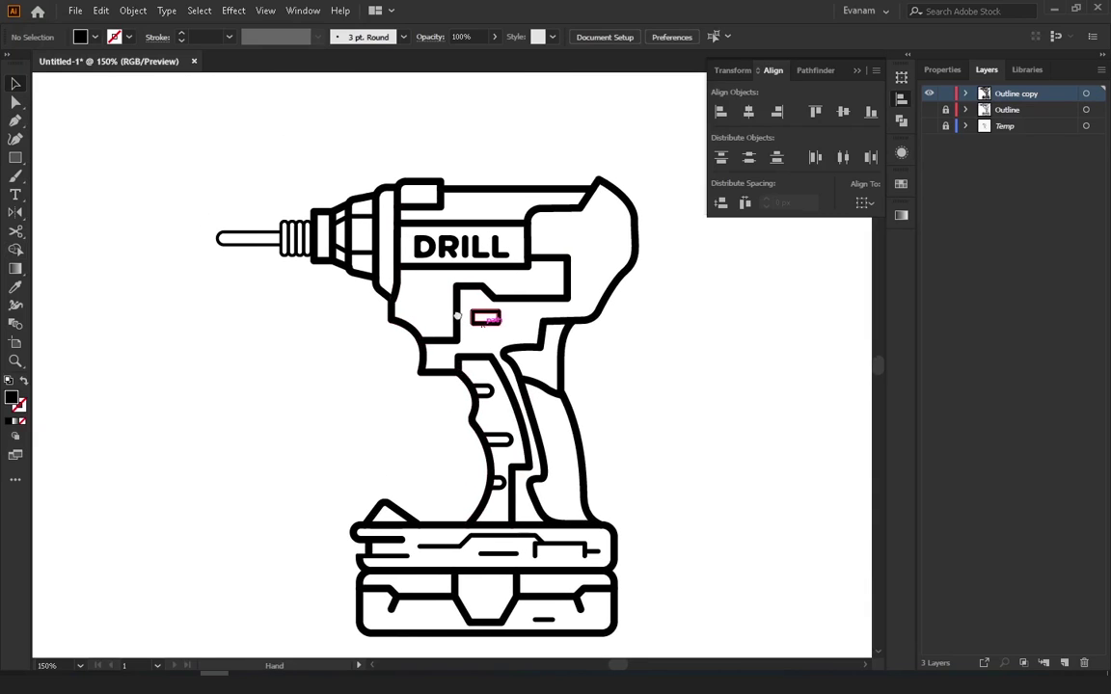
{"action": "scroll", "coordinate": [396, 305], "scroll_direction": "up", "scroll_amount": 1}
{"action": "scroll", "coordinate": [413, 287], "scroll_direction": "up", "scroll_amount": 2}
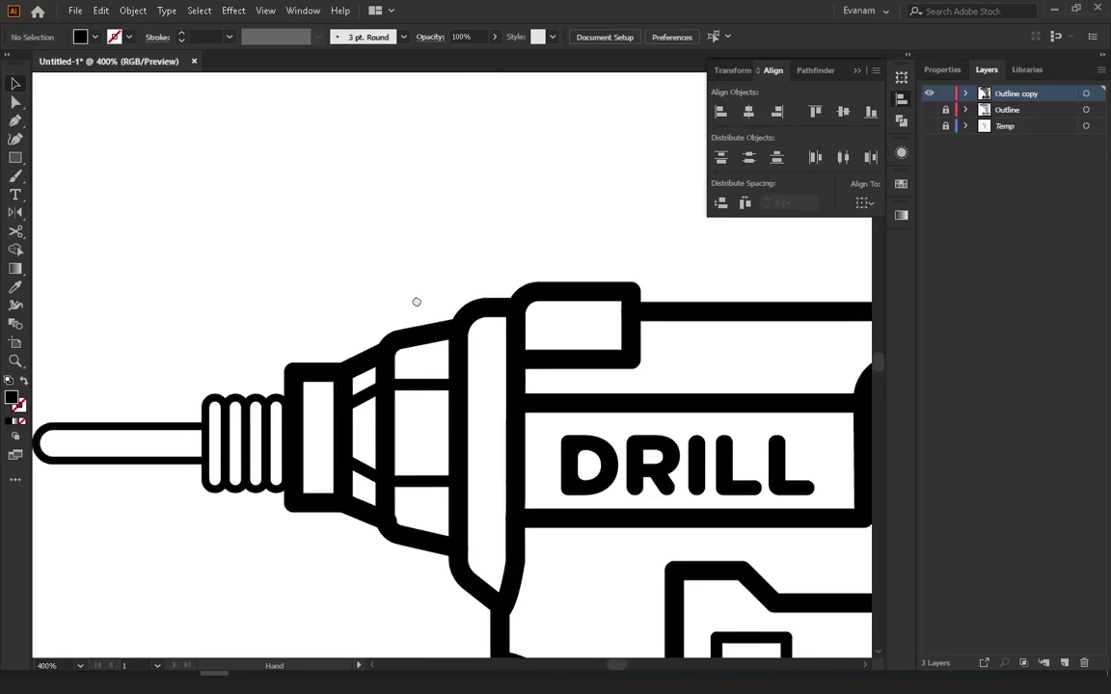
{"action": "scroll", "coordinate": [584, 443], "scroll_direction": "down", "scroll_amount": 3}
{"action": "scroll", "coordinate": [530, 427], "scroll_direction": "down", "scroll_amount": 1}
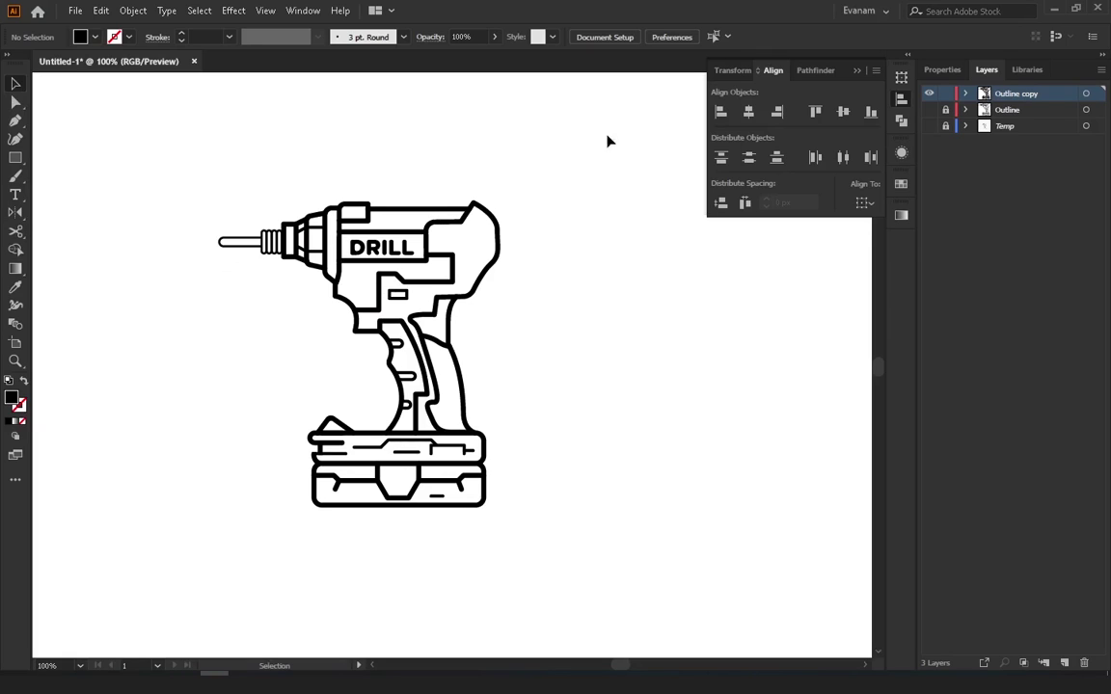
Select the entire drill drawing and bring up the Pathfinder options
{"action": "left_click_drag", "start_coordinate": [229, 185], "coordinate": [605, 528]}
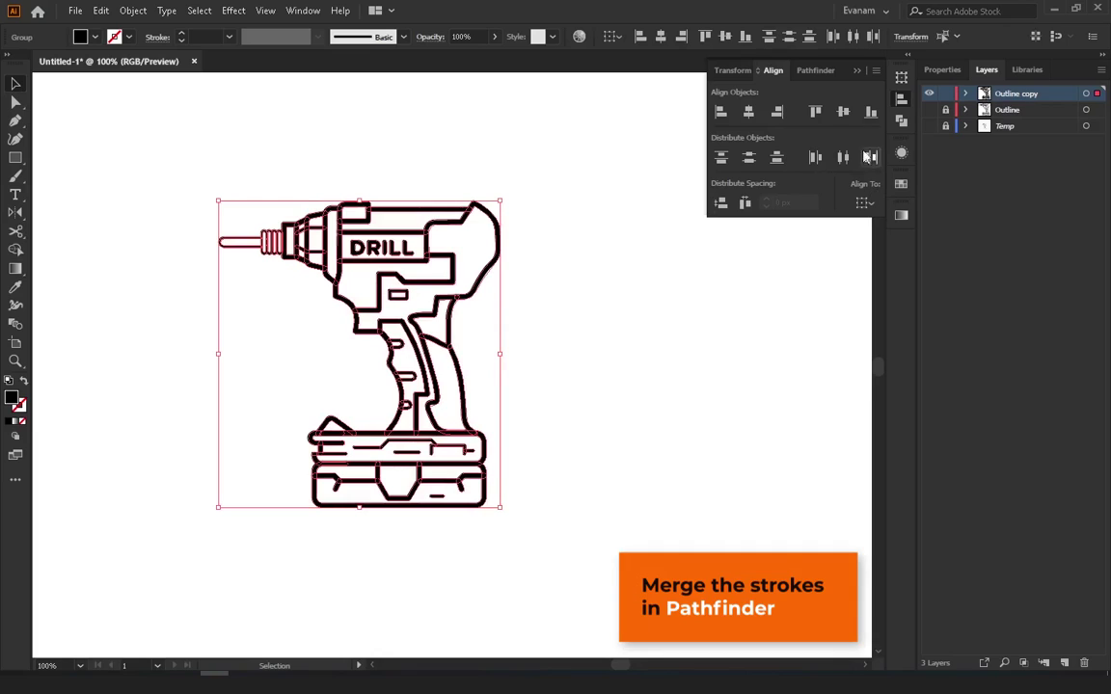
{"action": "left_click", "coordinate": [854, 71]}
{"action": "left_click", "coordinate": [901, 121]}
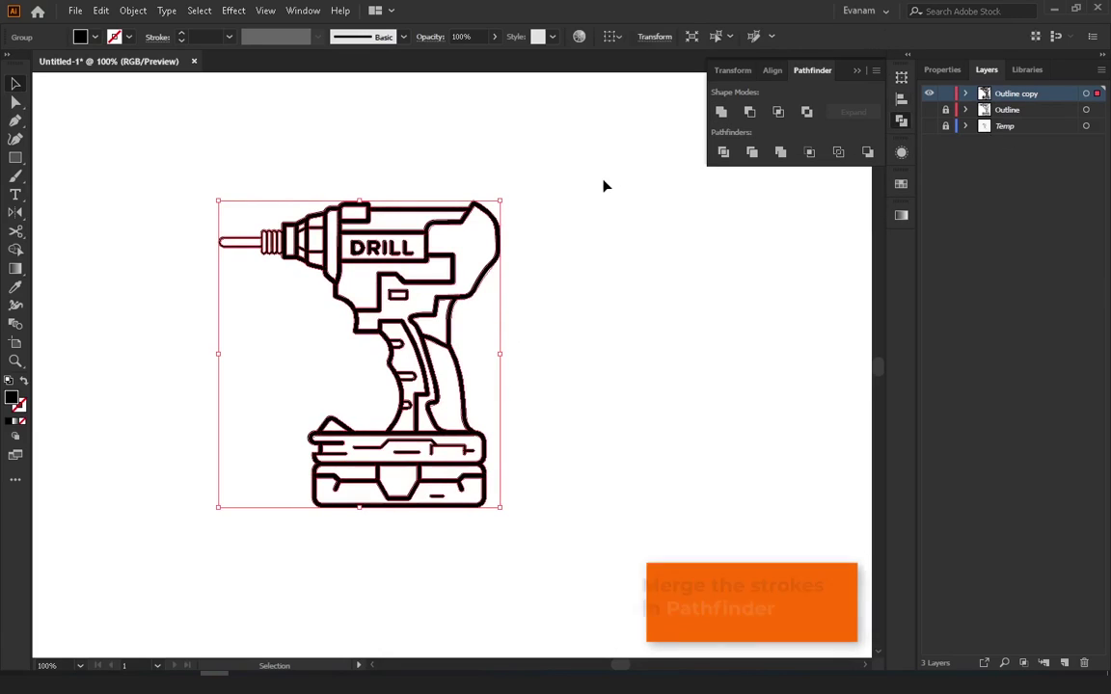
{"action": "left_click", "coordinate": [613, 240]}
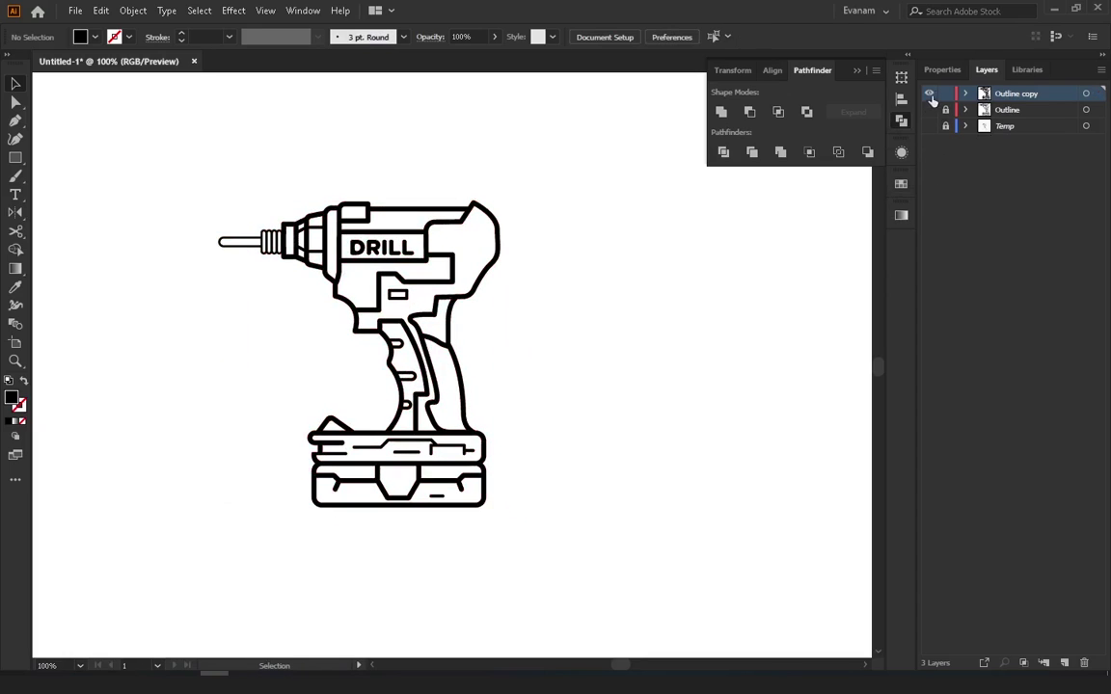
{"action": "left_click", "coordinate": [1004, 276]}
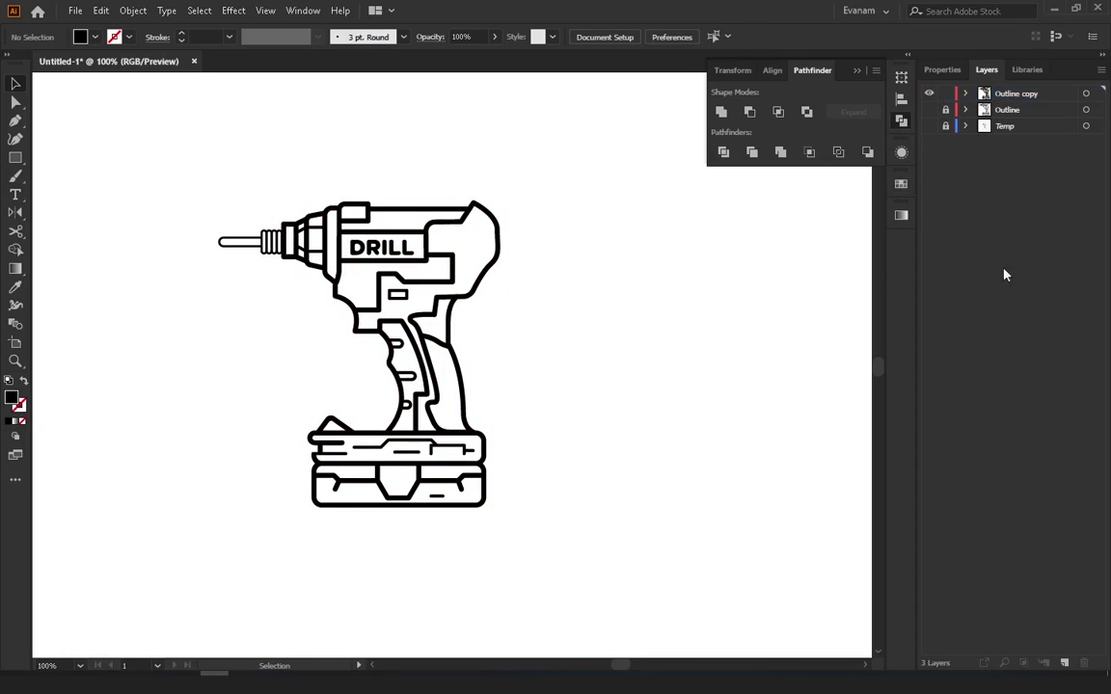
Create a new layer at the top of the stack and rename Layer 4 to 'Color'
{"action": "left_click", "coordinate": [1064, 663]}
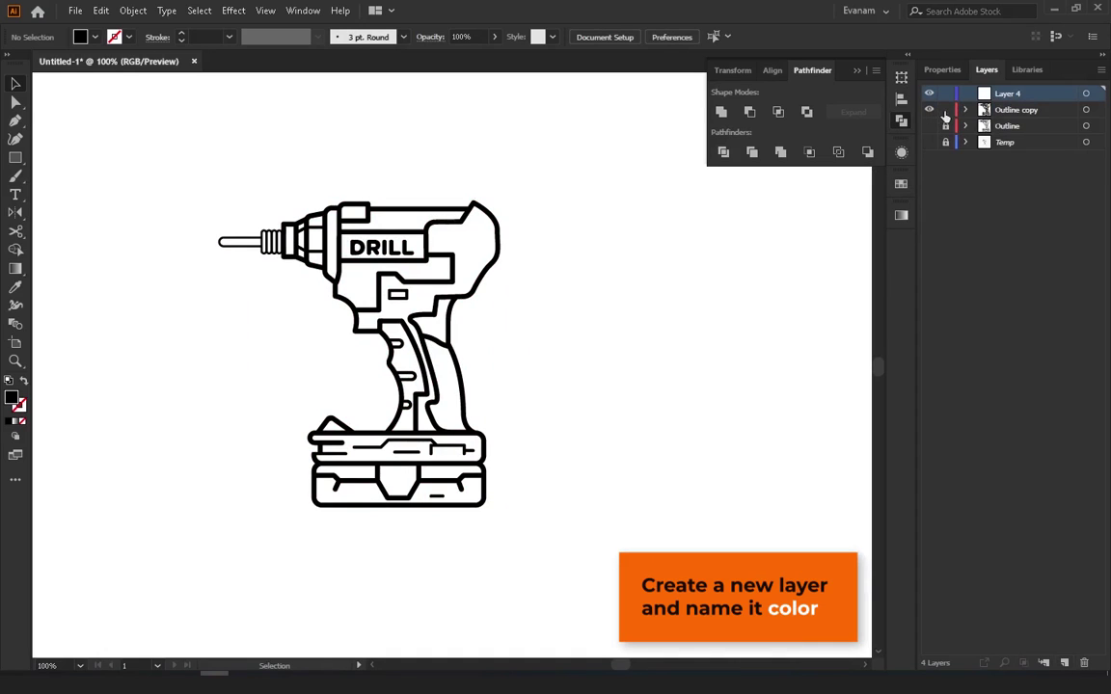
{"action": "double_click", "coordinate": [1008, 95]}
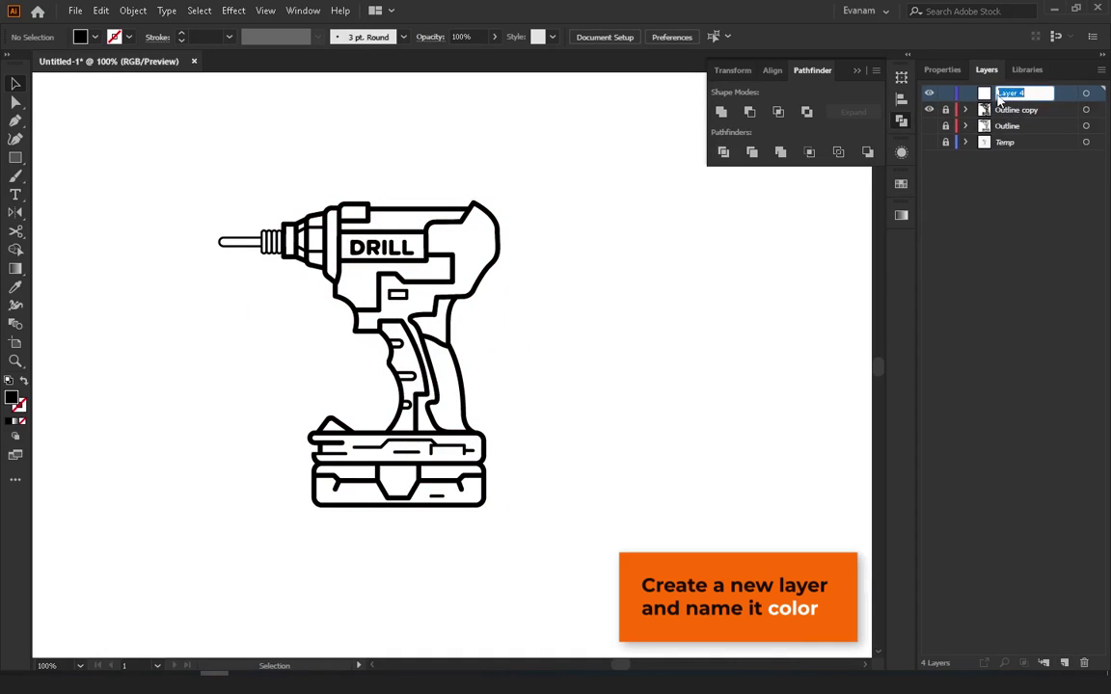
{"action": "type", "text": "c"}
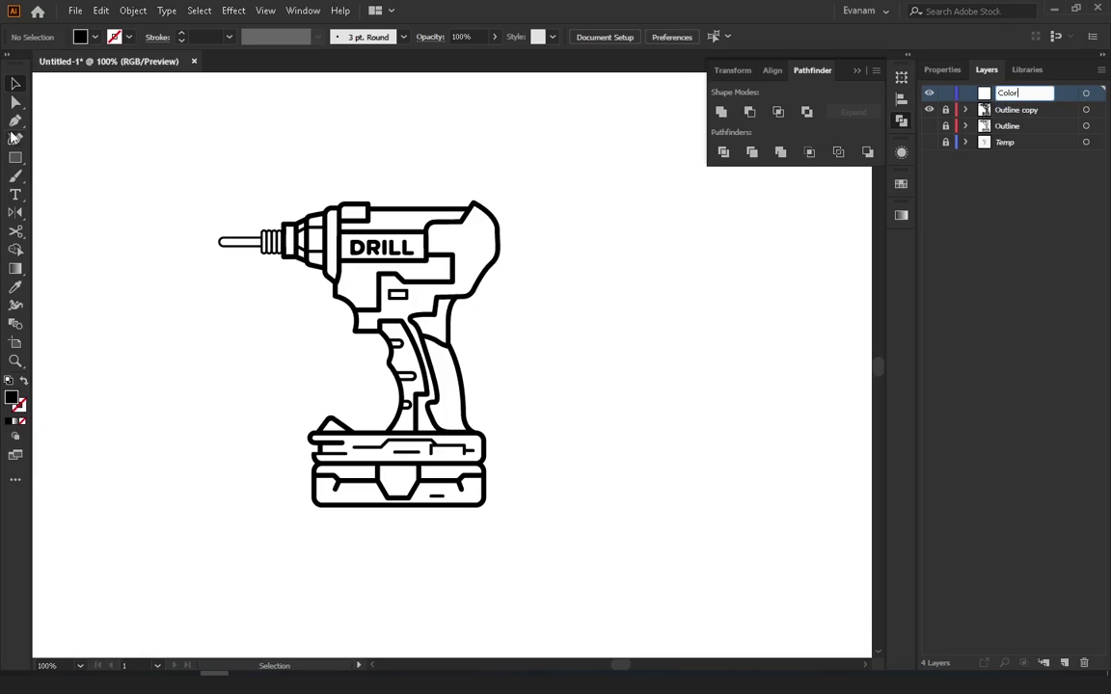
{"action": "key", "text": "Return"}
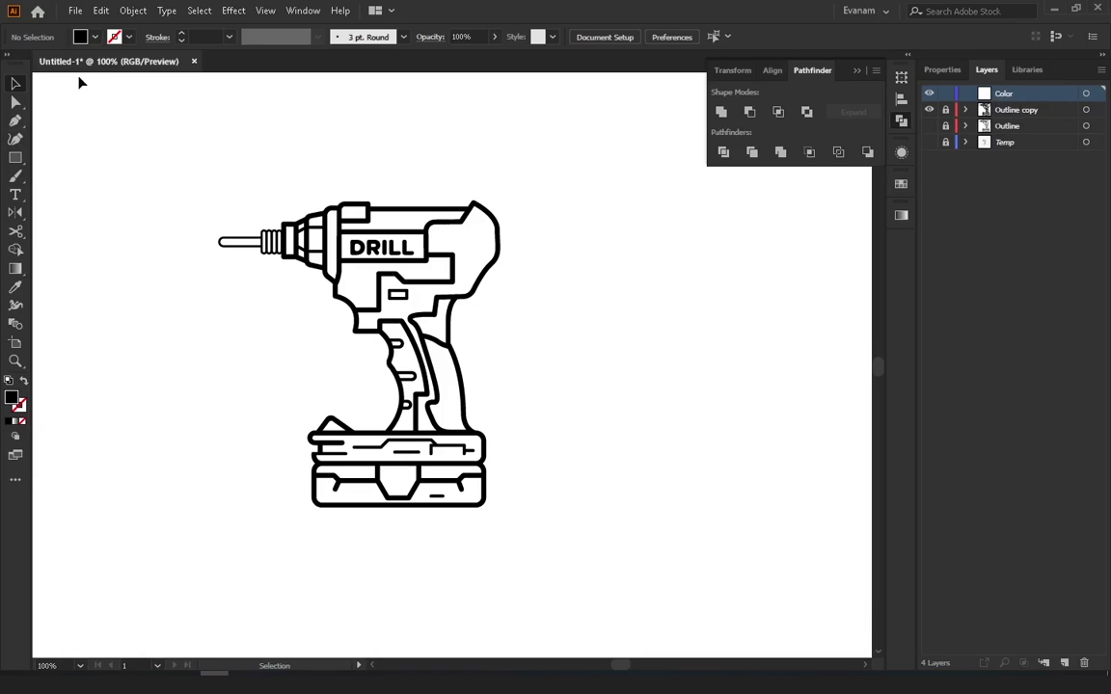
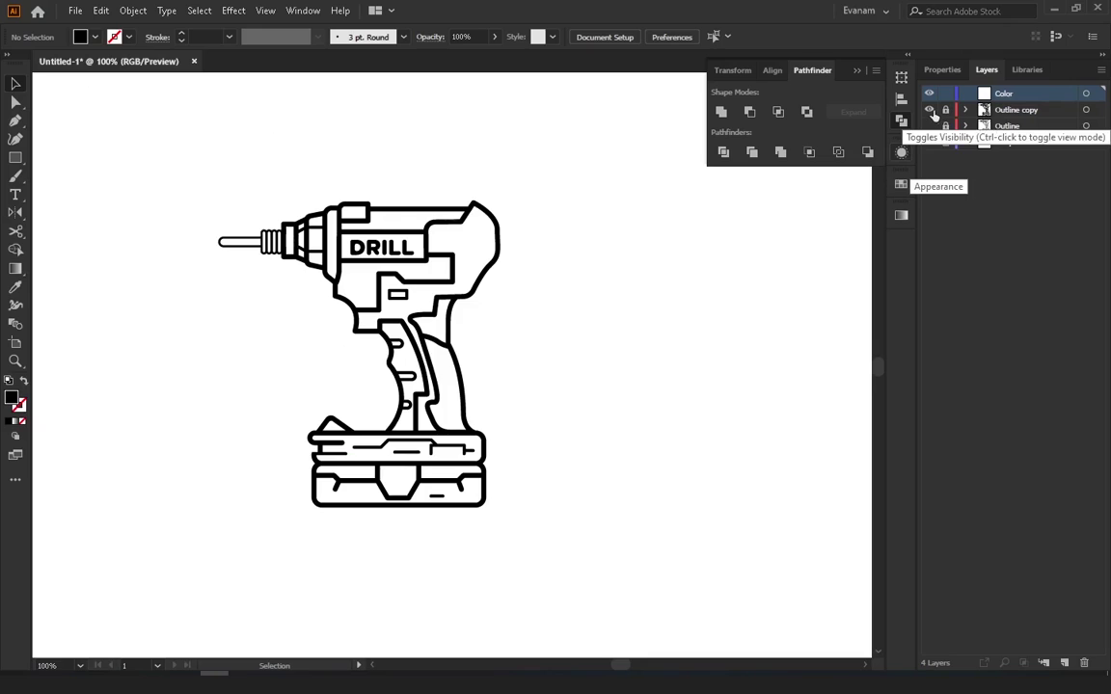
With the Rectangle tool active, set the fill colour to orange-red FF4800
{"action": "left_click", "coordinate": [930, 110]}
{"action": "left_click", "coordinate": [930, 109]}
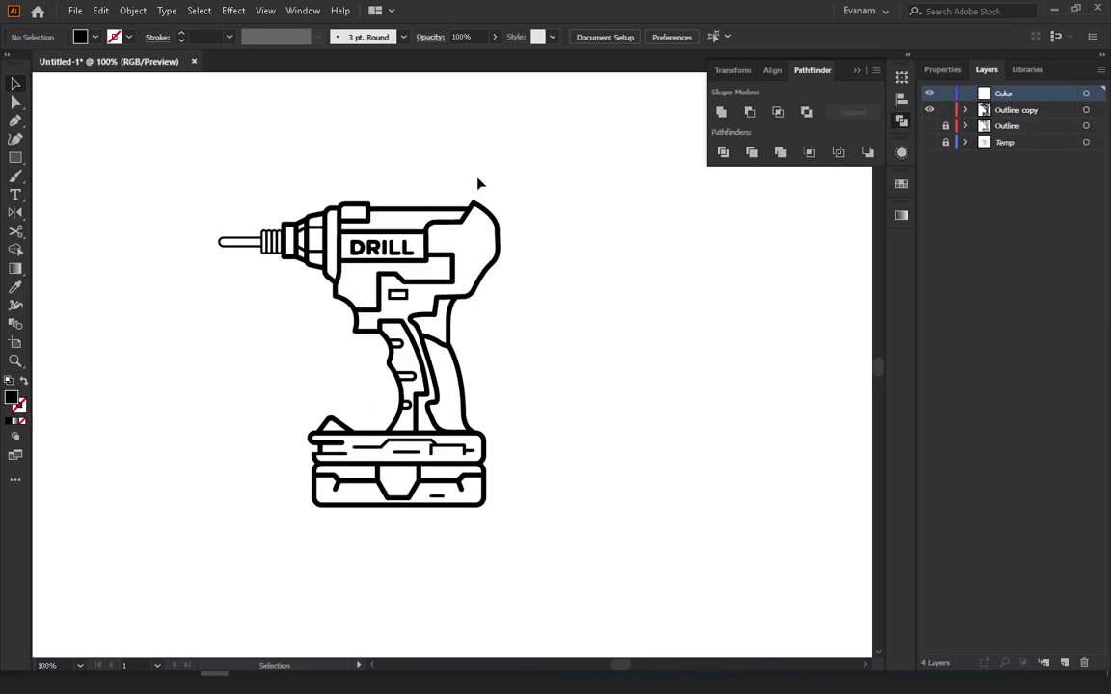
{"action": "left_click", "coordinate": [16, 158]}
{"action": "double_click", "coordinate": [15, 401]}
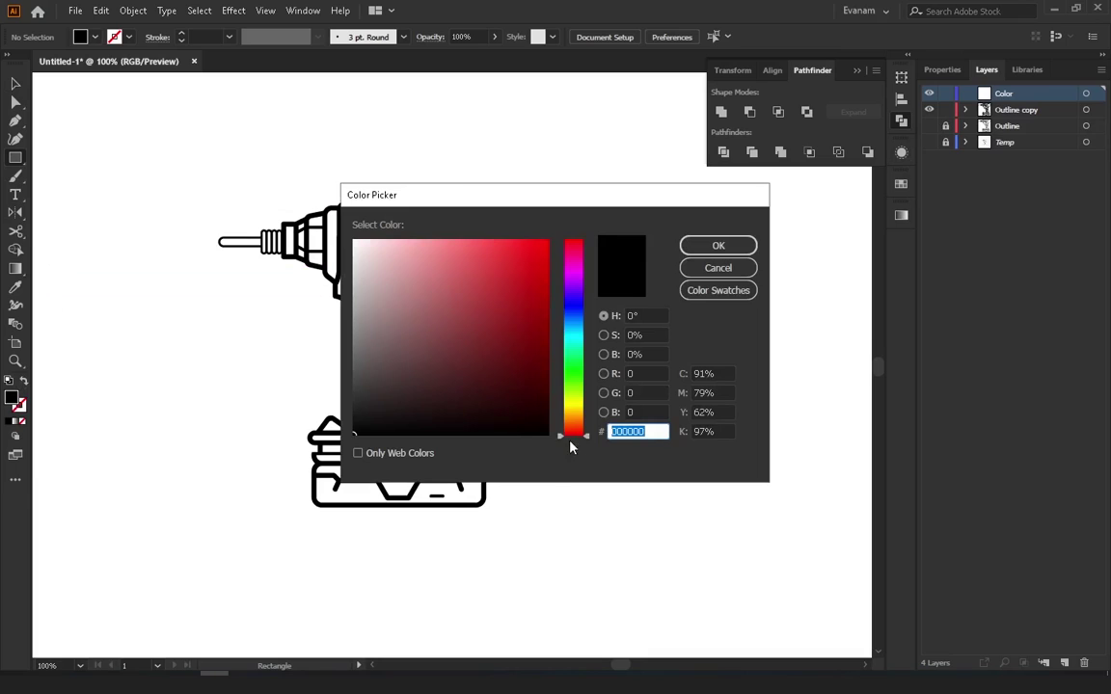
{"action": "mouse_move", "coordinate": [570, 446]}
{"action": "left_mouse_down"}
{"action": "mouse_move", "coordinate": [584, 417]}
{"action": "mouse_move", "coordinate": [584, 427]}
{"action": "left_mouse_up"}
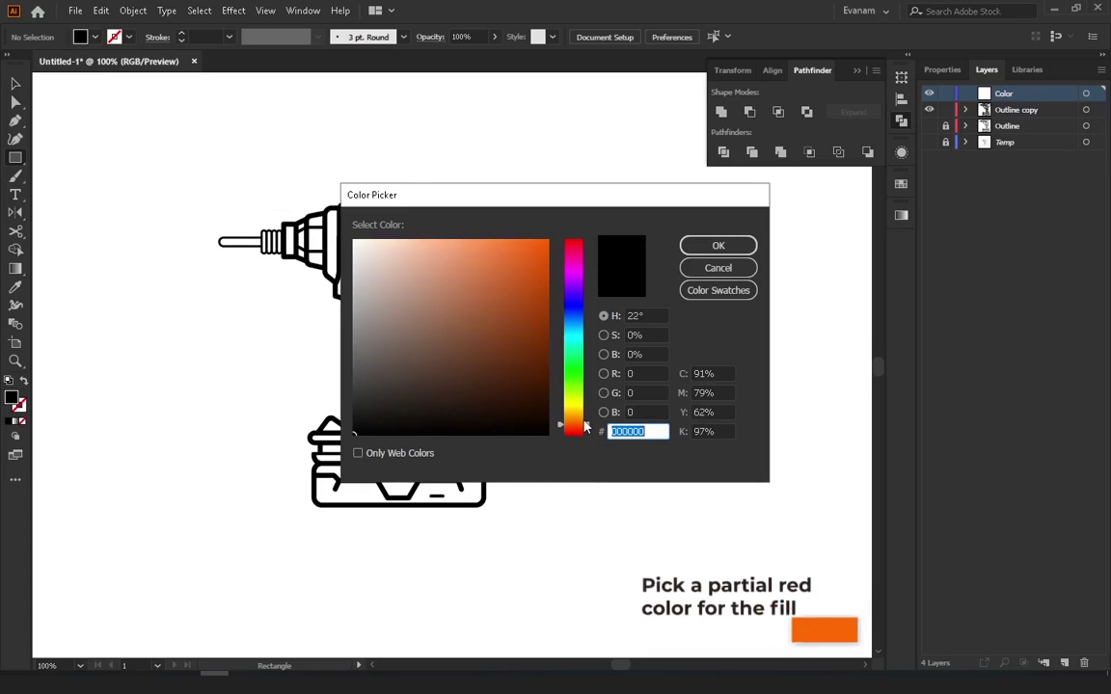
{"action": "left_click_drag", "start_coordinate": [546, 243], "coordinate": [557, 218]}
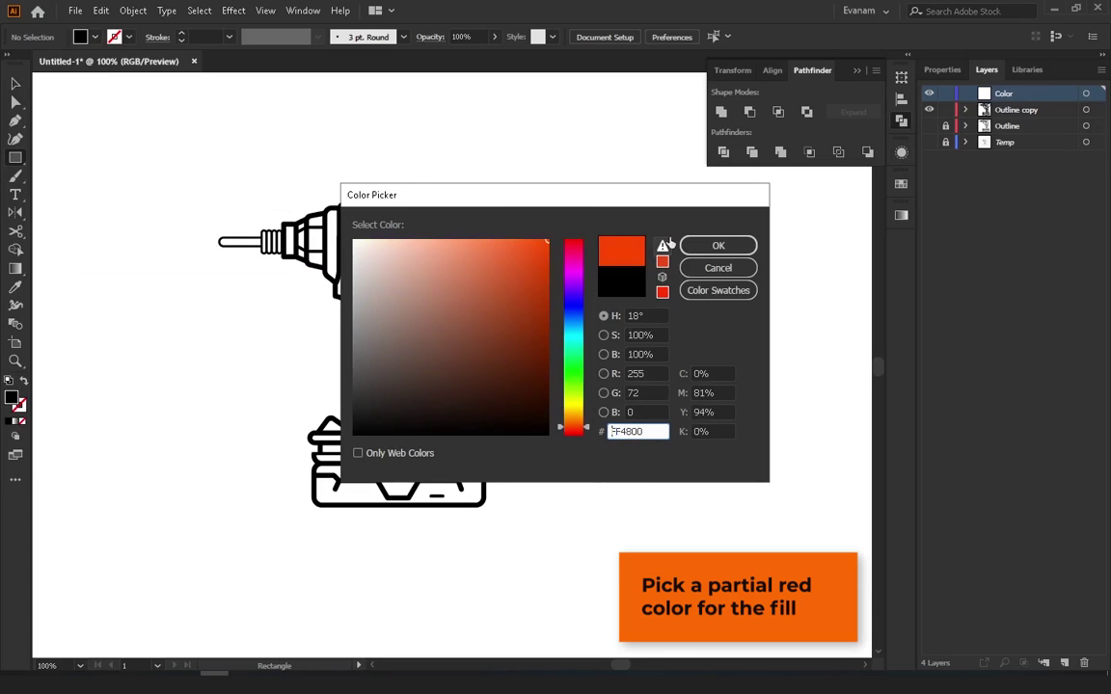
{"action": "left_click", "coordinate": [717, 245]}
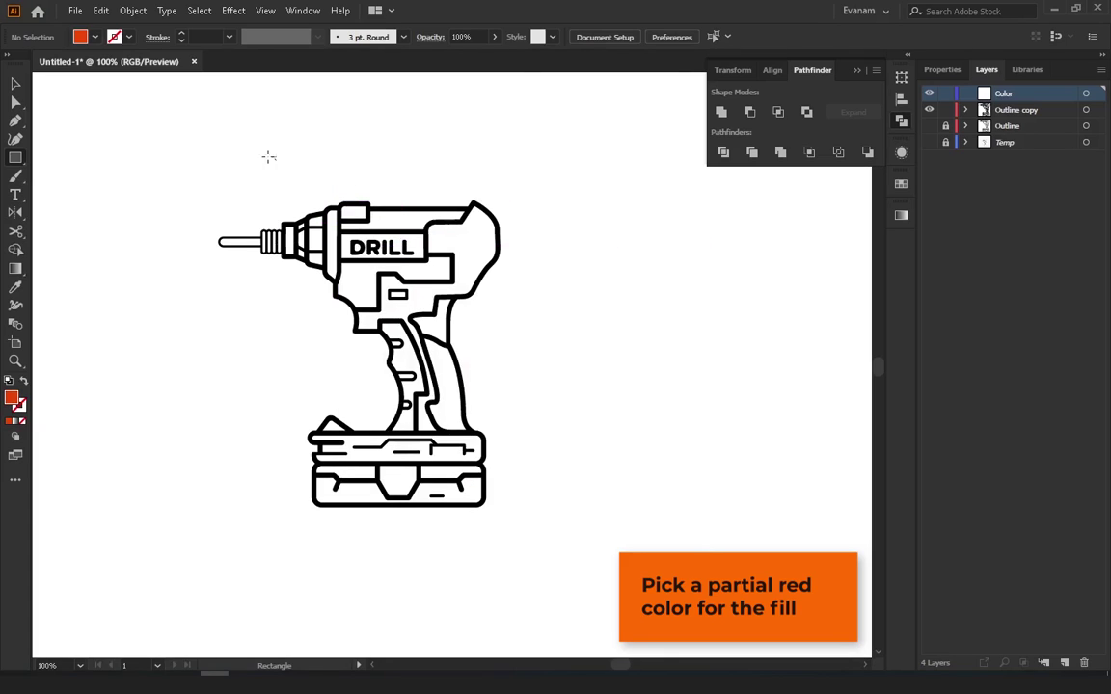
Draw an orange-red rectangle over the whole drill and move the Color layer below Outline copy
{"action": "left_click_drag", "start_coordinate": [132, 112], "coordinate": [563, 560]}
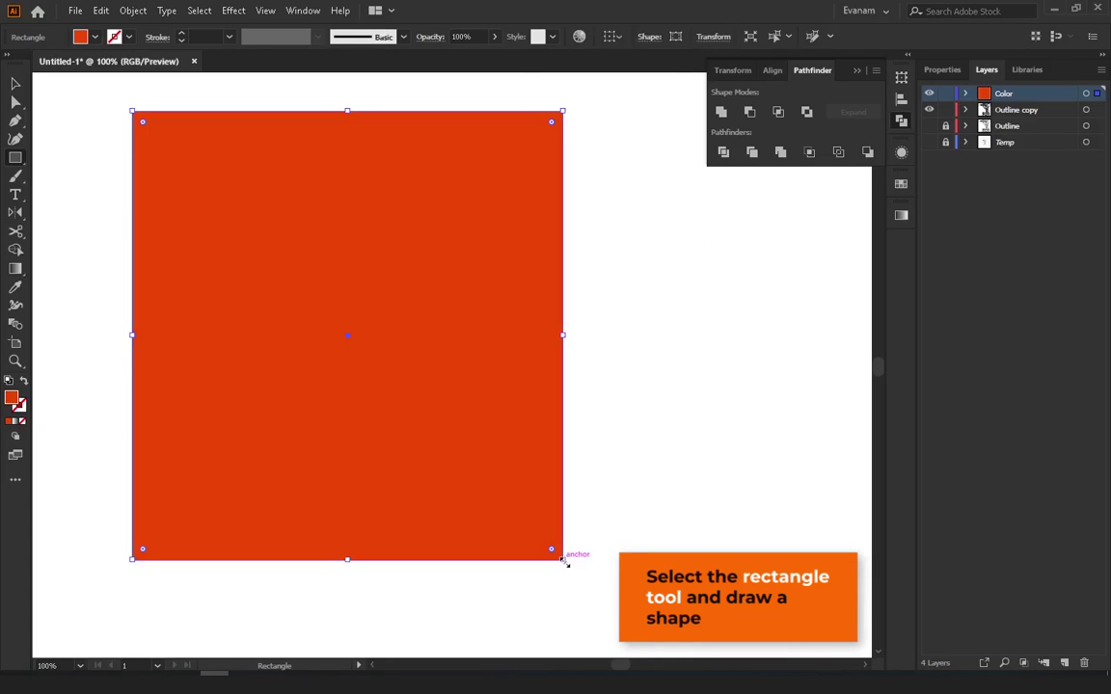
{"action": "left_click", "coordinate": [13, 85]}
{"action": "left_click_drag", "start_coordinate": [382, 304], "coordinate": [392, 309]}
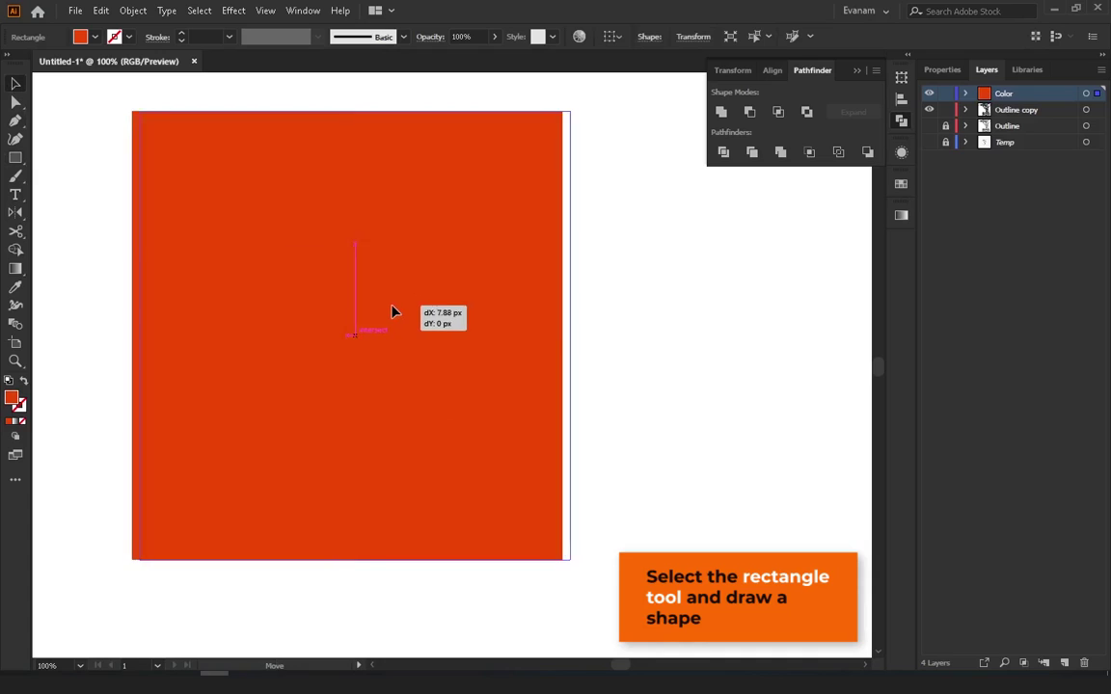
{"action": "key", "text": "ctrl+shift+a"}
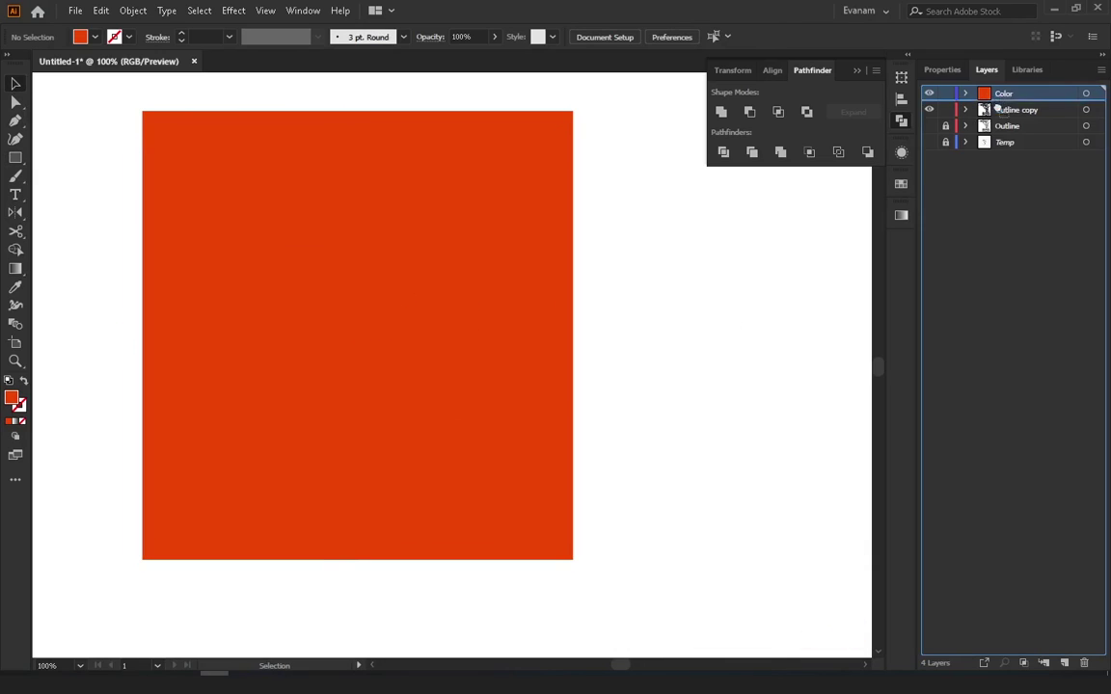
{"action": "left_click_drag", "start_coordinate": [1003, 93], "coordinate": [1003, 118]}
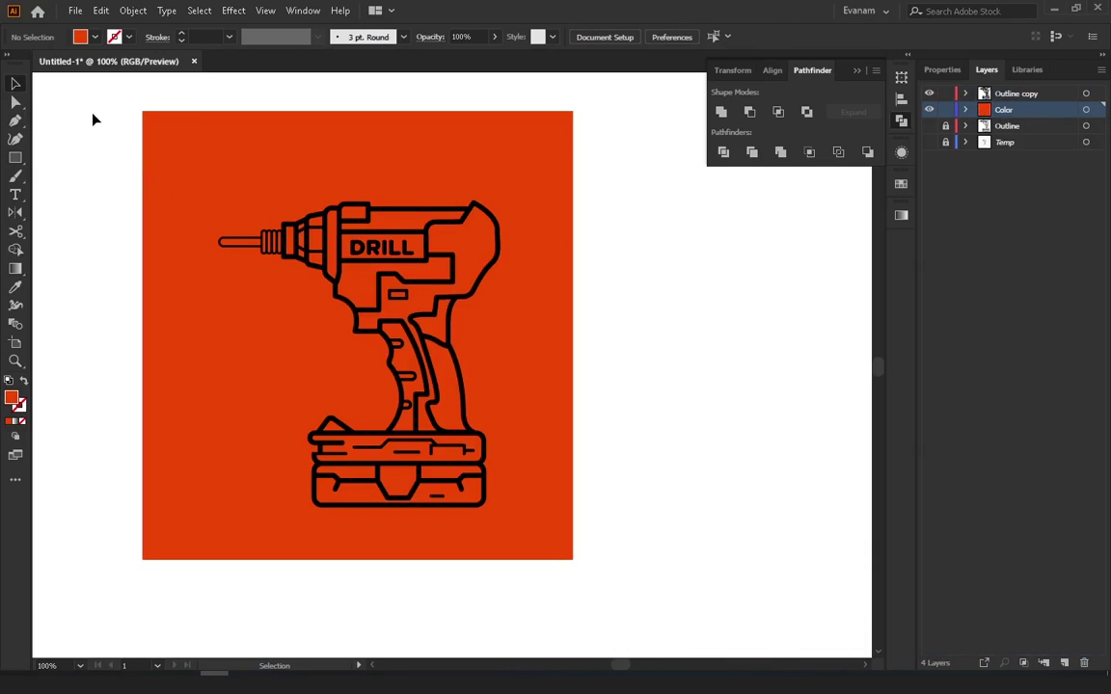
Delete the rectangle's area outside the drill silhouette with Shape Builder
{"action": "left_click_drag", "start_coordinate": [83, 100], "coordinate": [582, 503]}
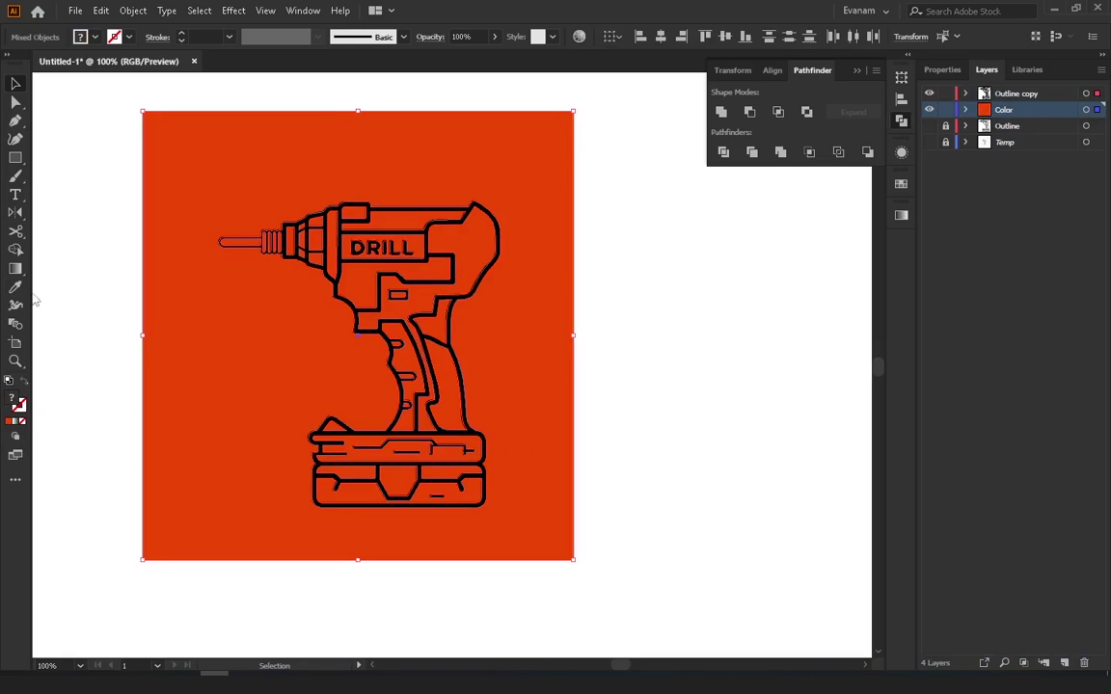
{"action": "left_click", "coordinate": [16, 249]}
{"action": "left_click", "coordinate": [272, 389], "text": "alt"}
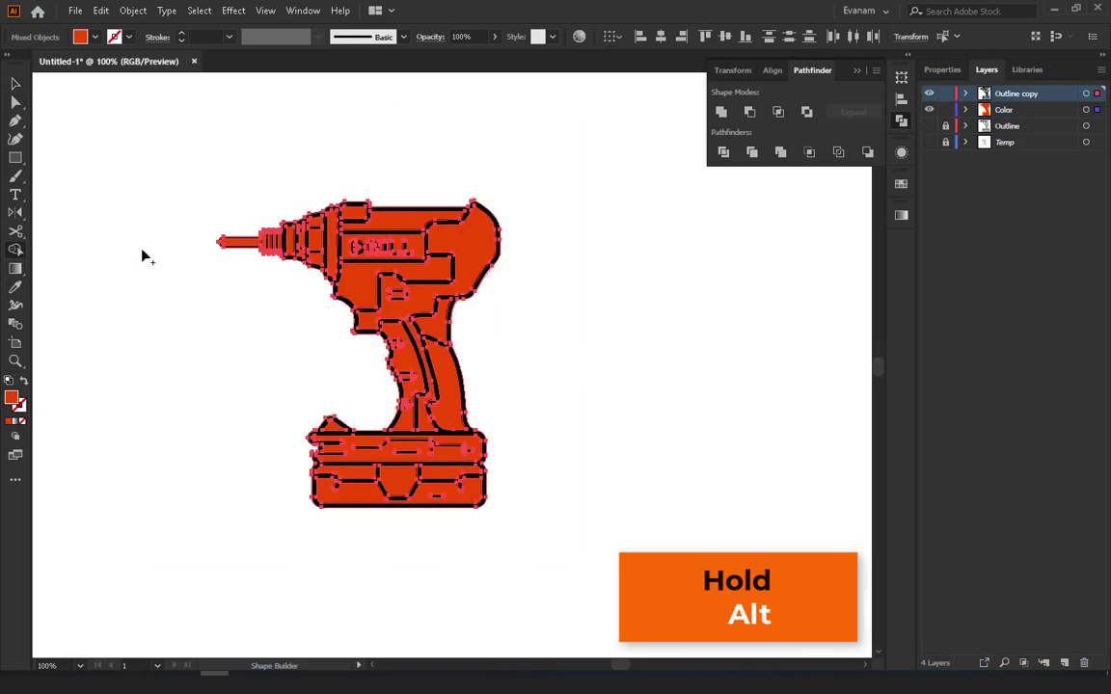
{"action": "key", "text": "v"}
{"action": "left_click", "coordinate": [99, 346]}
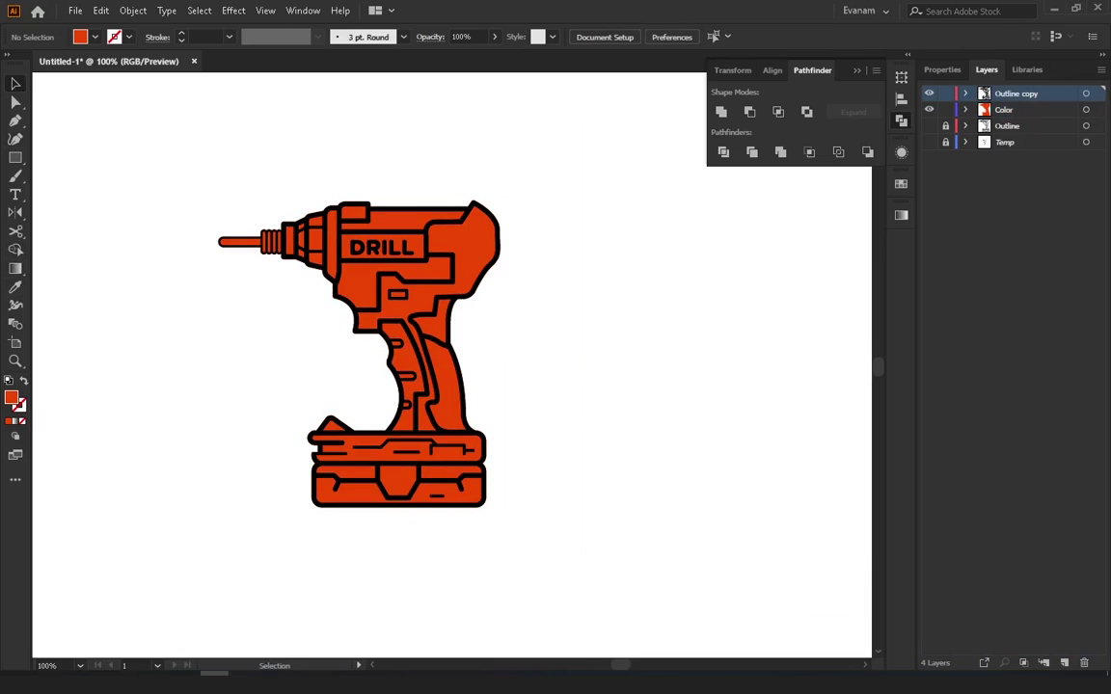
Zoom to 150% and select all of the drill's fill and outline objects
{"action": "left_click", "coordinate": [435, 388]}
{"action": "left_click", "coordinate": [568, 325]}
{"action": "key", "text": "ctrl+plus"}
{"action": "left_click_drag", "start_coordinate": [77, 85], "coordinate": [648, 530]}
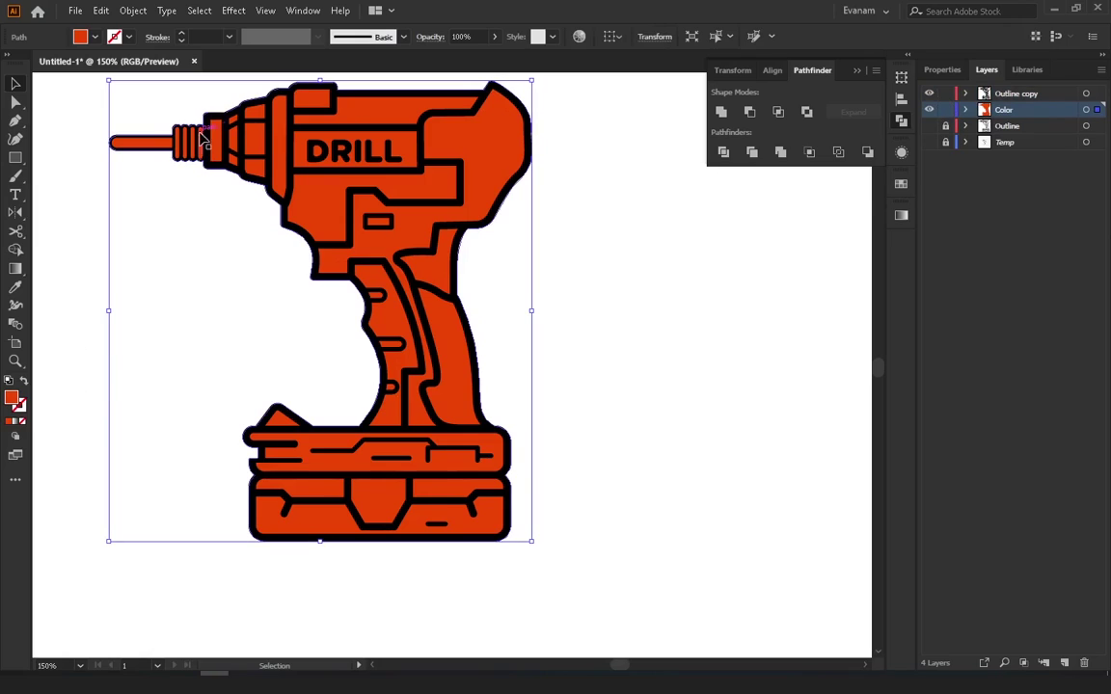
{"action": "left_click_drag", "start_coordinate": [84, 111], "coordinate": [548, 554]}
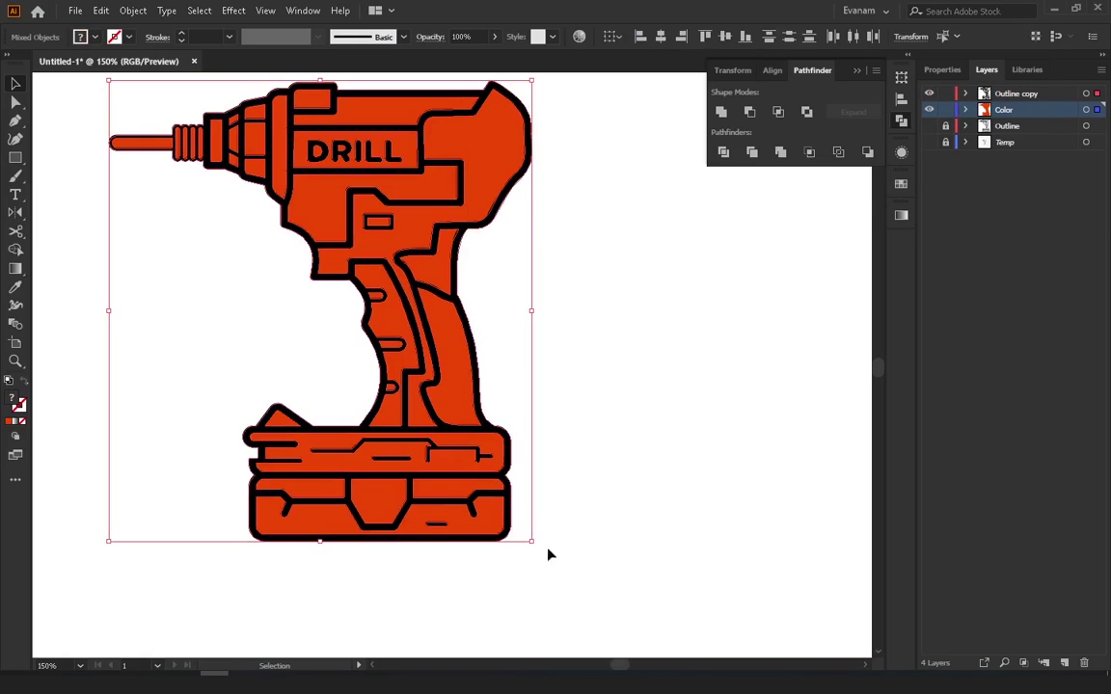
Merge the grip's orange fill pieces into one shape with Shape Builder
{"action": "left_click", "coordinate": [16, 251]}
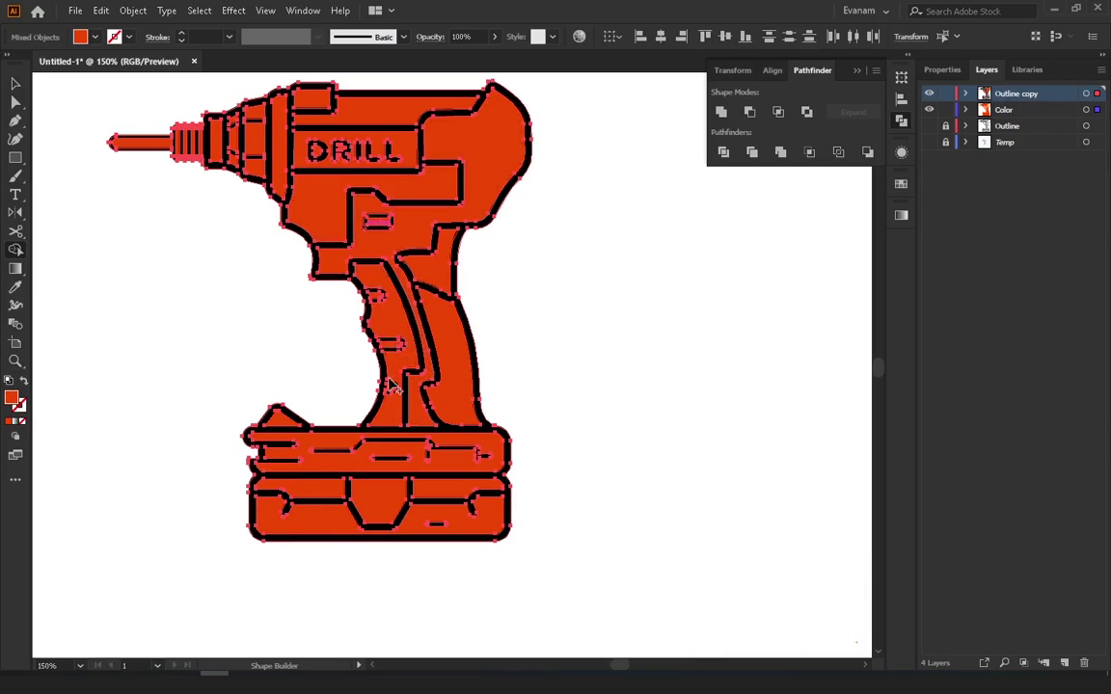
{"action": "left_click_drag", "start_coordinate": [357, 355], "coordinate": [349, 276]}
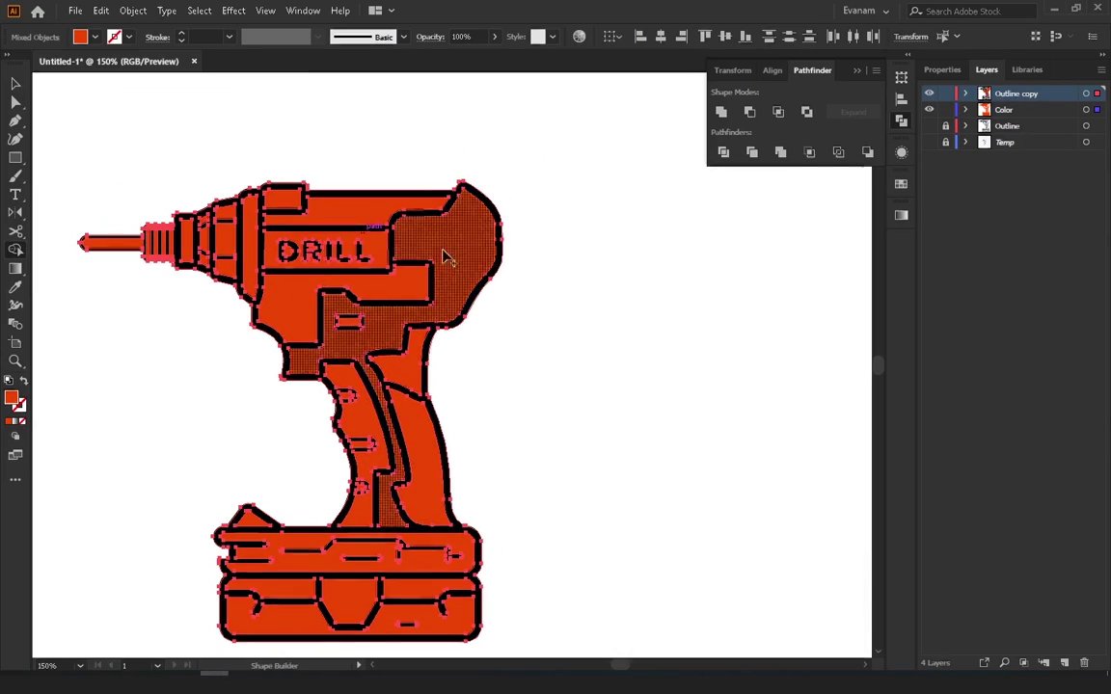
{"action": "scroll", "coordinate": [424, 289], "scroll_direction": "up", "scroll_amount": 5}
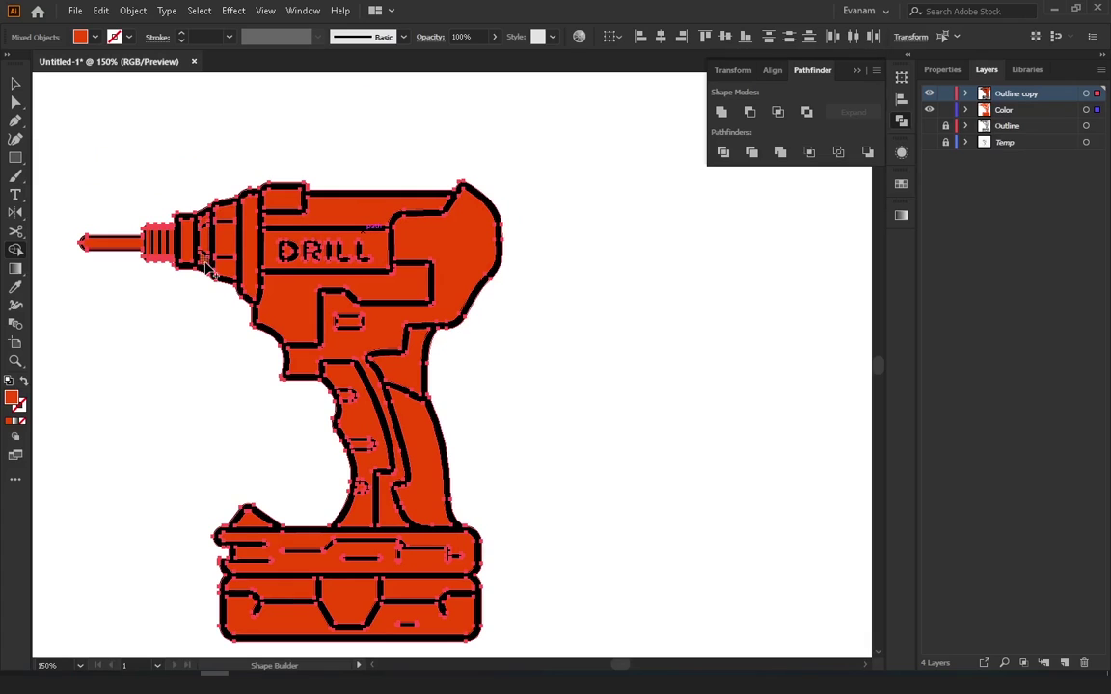
{"action": "left_click", "coordinate": [370, 382], "text": "ctrl"}
{"action": "left_click", "coordinate": [369, 381], "text": "ctrl"}
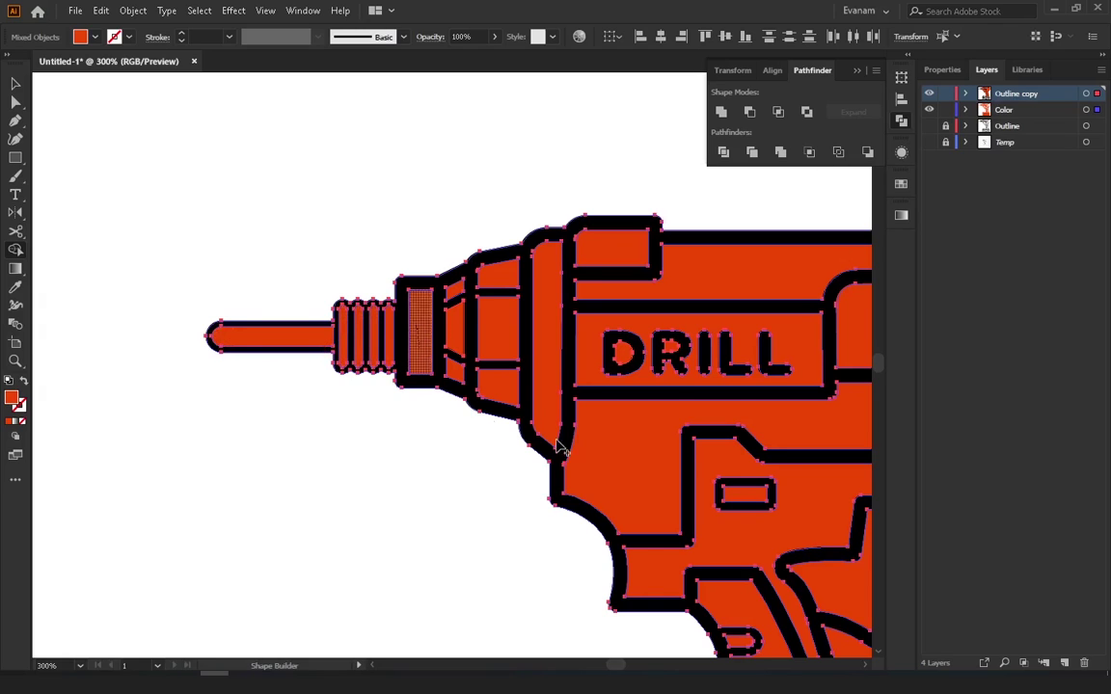
Merge the battery's upper-right fill pieces into a single shape
{"action": "scroll", "coordinate": [424, 343], "scroll_direction": "right", "scroll_amount": 5}
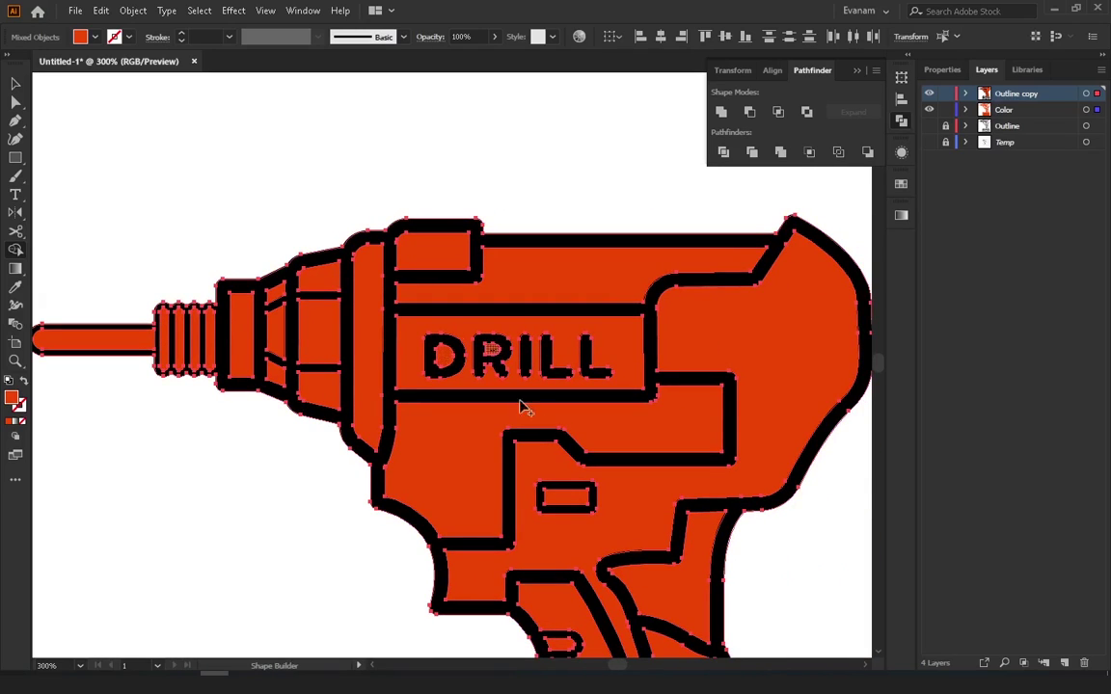
{"action": "scroll", "coordinate": [521, 404], "scroll_direction": "down", "scroll_amount": 5}
{"action": "scroll", "coordinate": [426, 322], "scroll_direction": "down", "scroll_amount": 5}
{"action": "scroll", "coordinate": [426, 409], "scroll_direction": "down", "scroll_amount": 3}
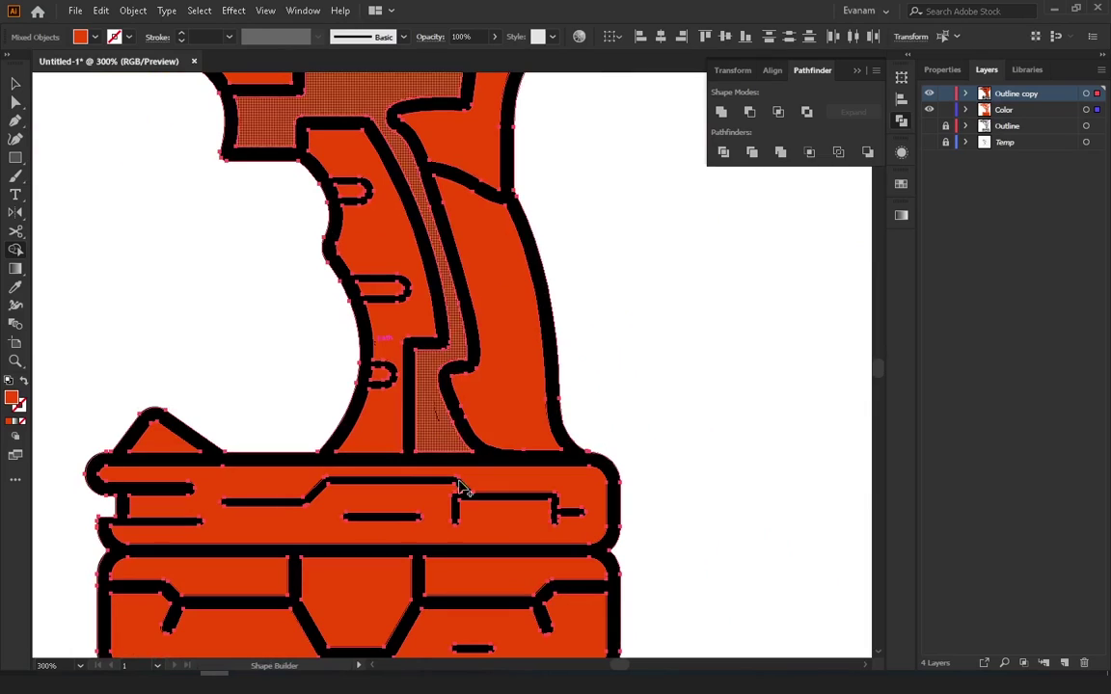
{"action": "scroll", "coordinate": [339, 432], "scroll_direction": "left", "scroll_amount": 5}
{"action": "scroll", "coordinate": [339, 432], "scroll_direction": "down", "scroll_amount": 1}
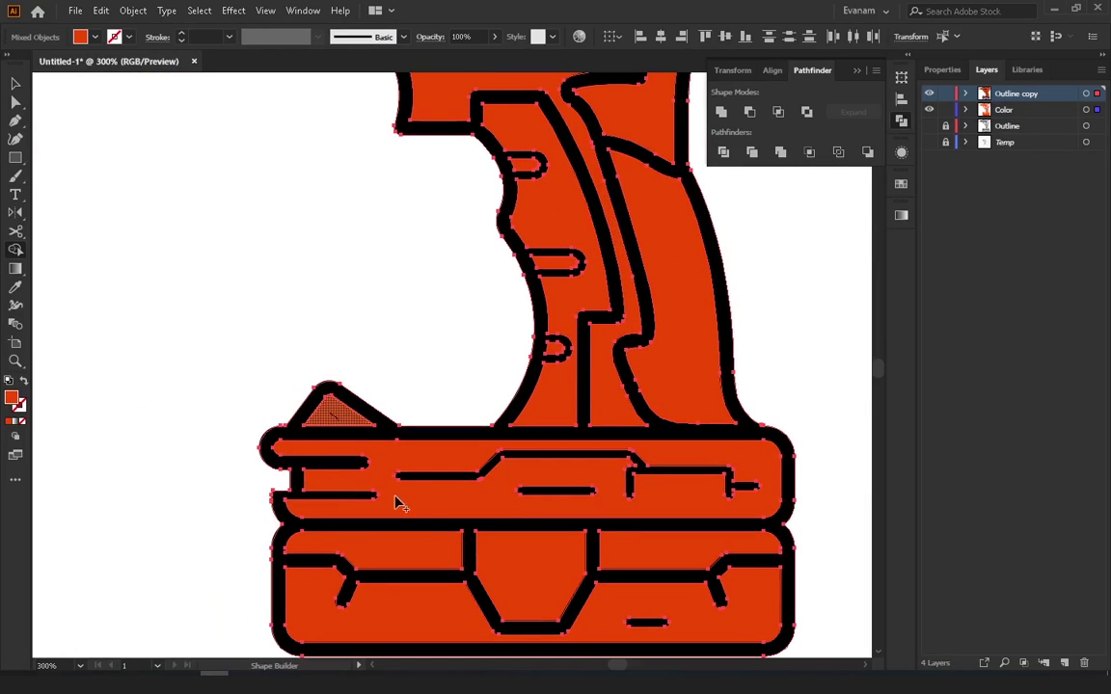
{"action": "scroll", "coordinate": [408, 504], "scroll_direction": "down", "scroll_amount": 4}
{"action": "scroll", "coordinate": [408, 504], "scroll_direction": "right", "scroll_amount": 2}
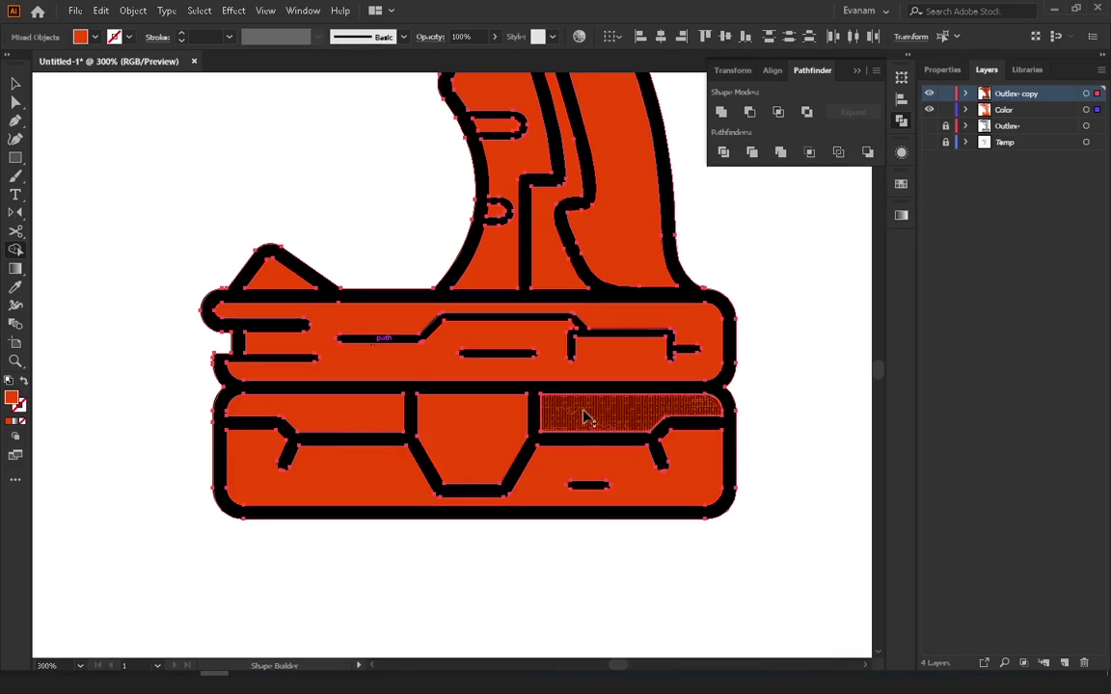
{"action": "left_click_drag", "start_coordinate": [582, 417], "coordinate": [599, 395]}
Deselect the artwork and zoom back out to view the whole drill
{"action": "left_click", "coordinate": [16, 85]}
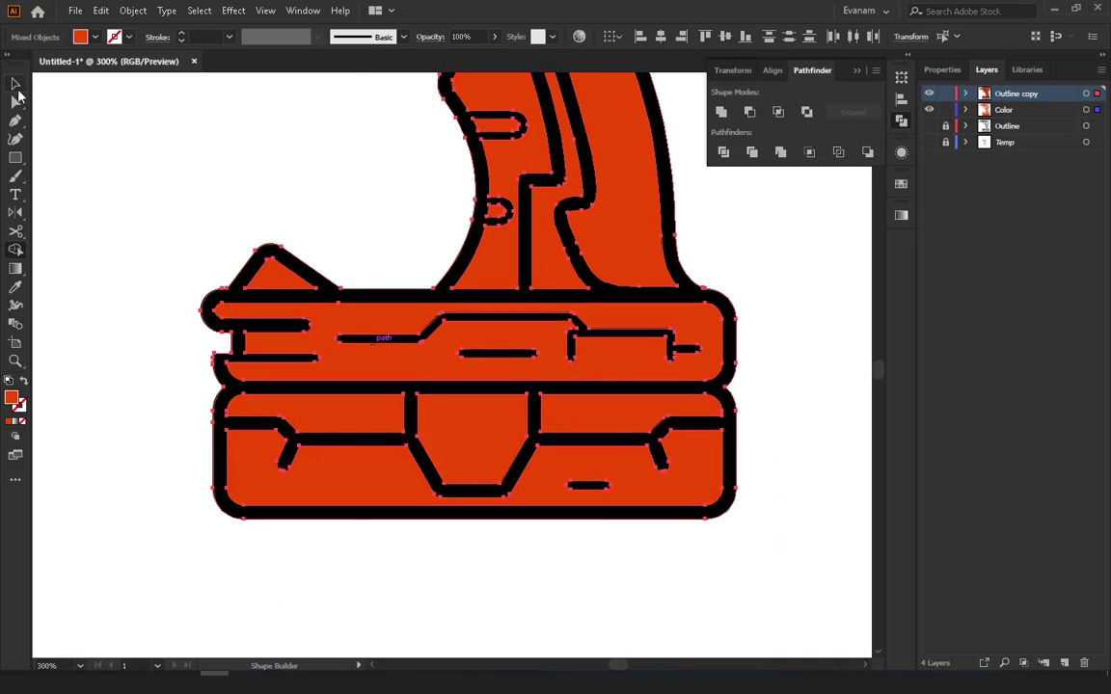
{"action": "left_click", "coordinate": [79, 129]}
{"action": "key", "text": "ctrl+minus"}
{"action": "left_click", "coordinate": [408, 290], "text": "alt"}
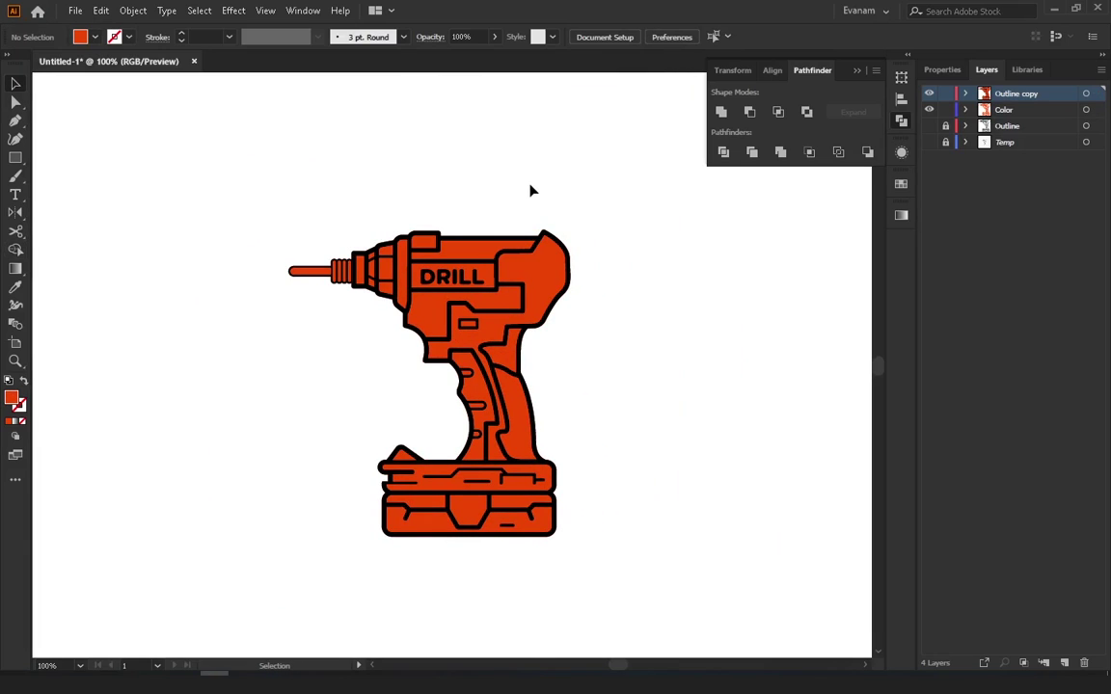
{"action": "left_click", "coordinate": [1008, 111]}
{"action": "left_click", "coordinate": [966, 110]}
{"action": "double_click", "coordinate": [1027, 127]}
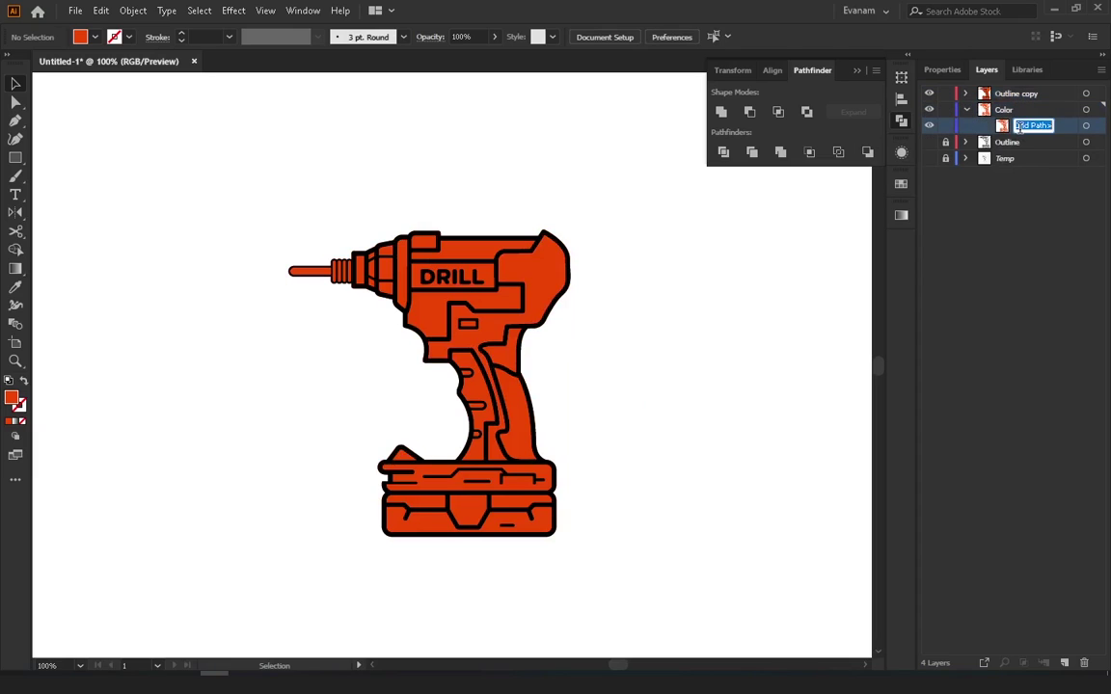
{"action": "left_click", "coordinate": [1036, 193]}
{"action": "left_click", "coordinate": [1023, 96]}
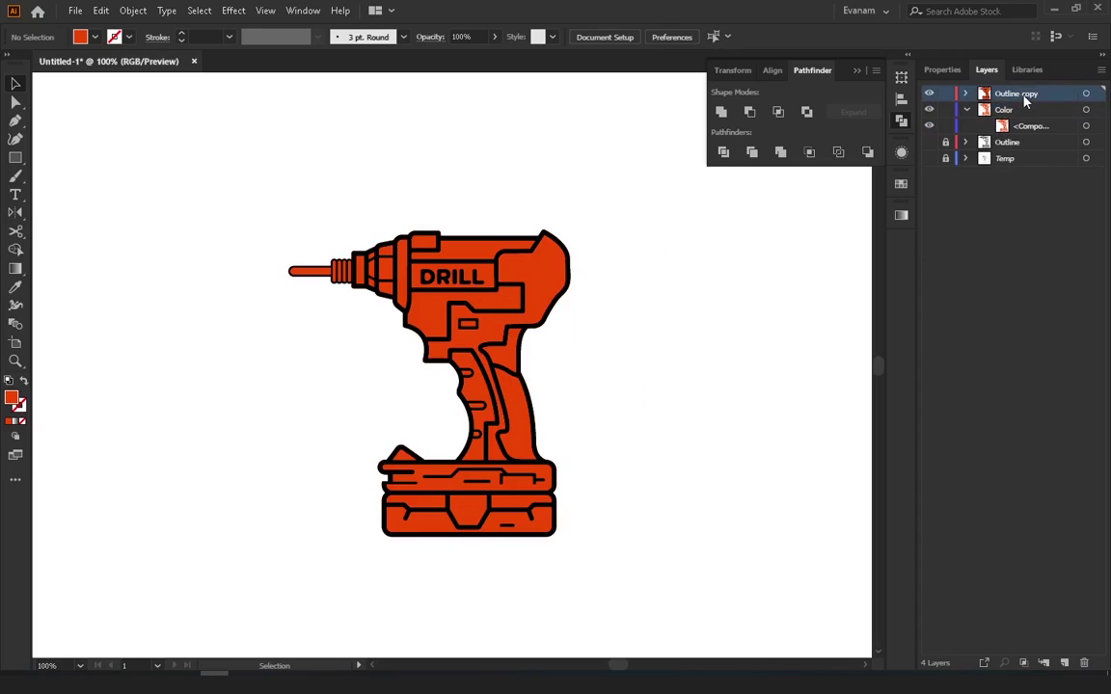
{"action": "left_click", "coordinate": [570, 280]}
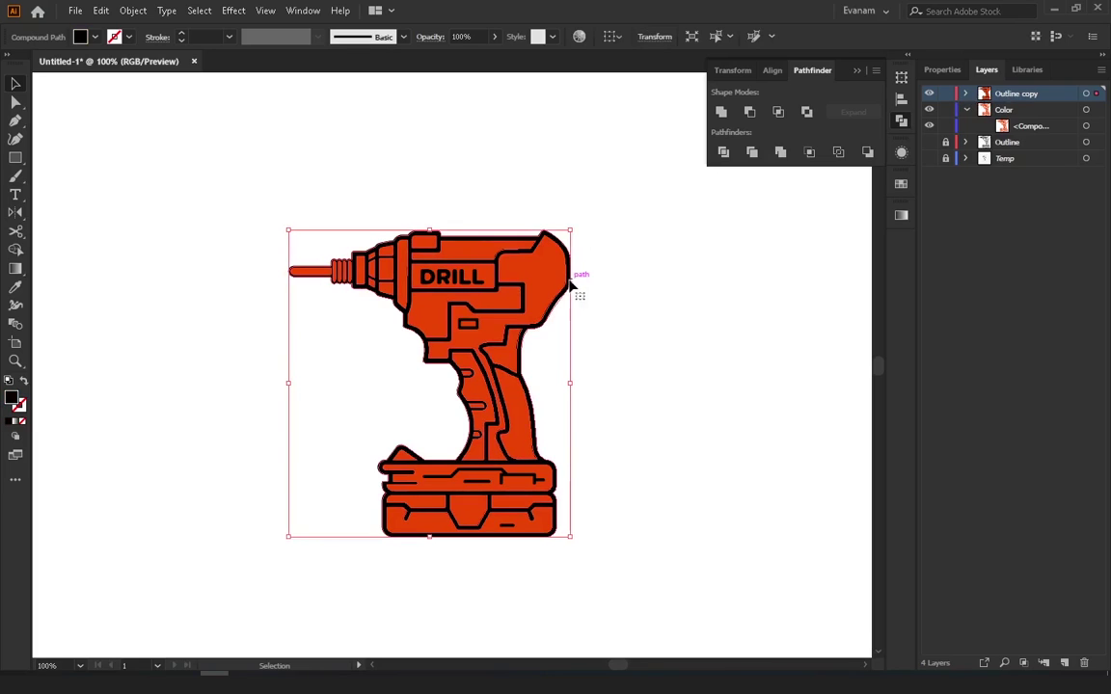
{"action": "key", "text": "a"}
{"action": "left_click", "coordinate": [633, 274]}
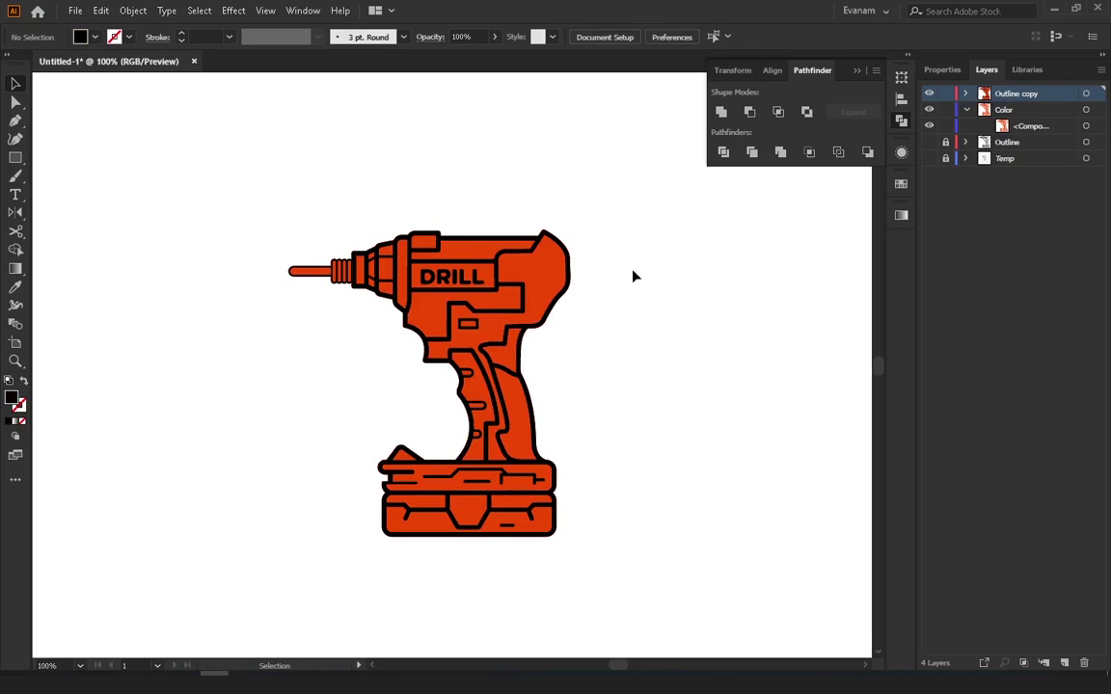
{"action": "key", "text": "v"}
{"action": "left_click", "coordinate": [548, 279]}
{"action": "left_click_drag", "start_coordinate": [229, 187], "coordinate": [600, 463]}
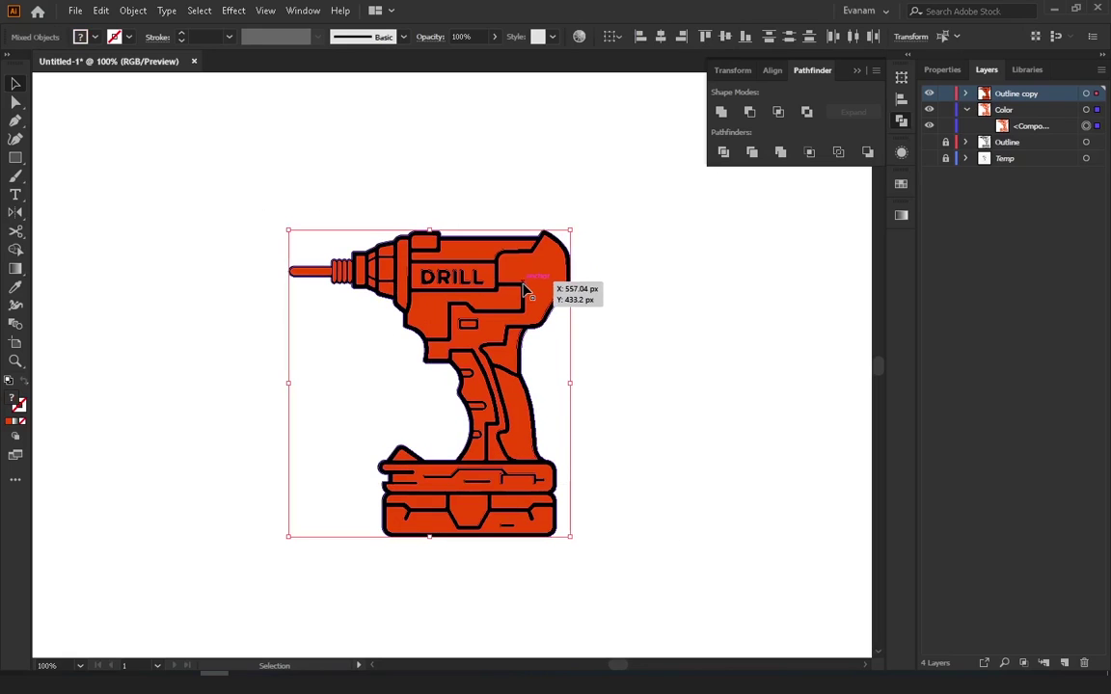
{"action": "key", "text": "a"}
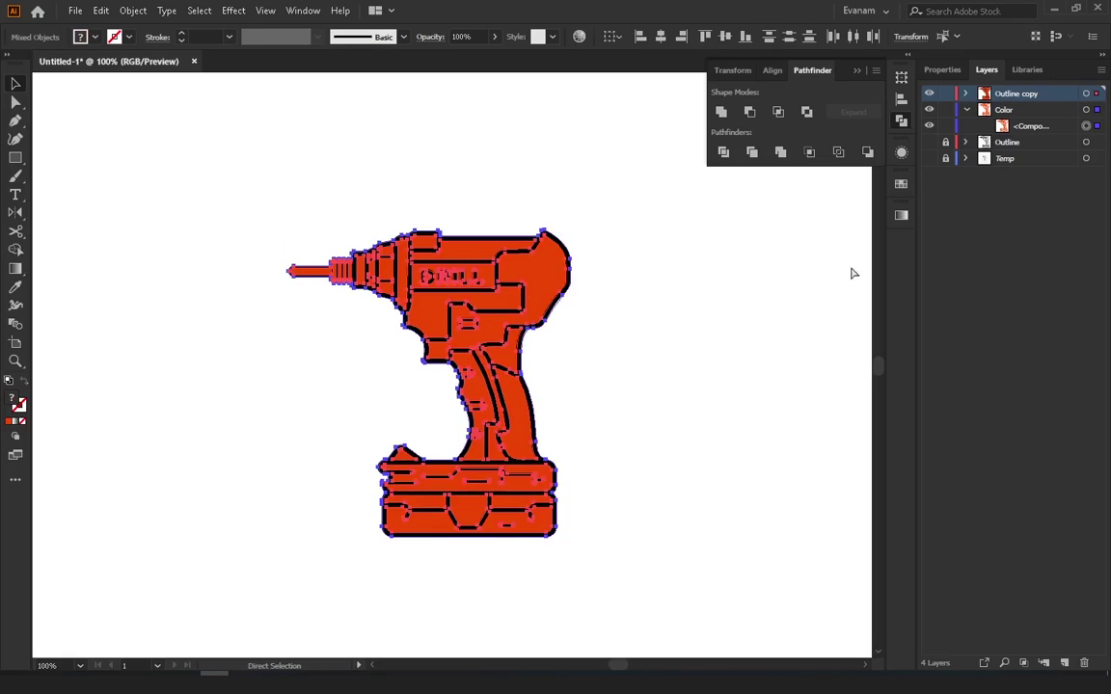
{"action": "left_click", "coordinate": [967, 103]}
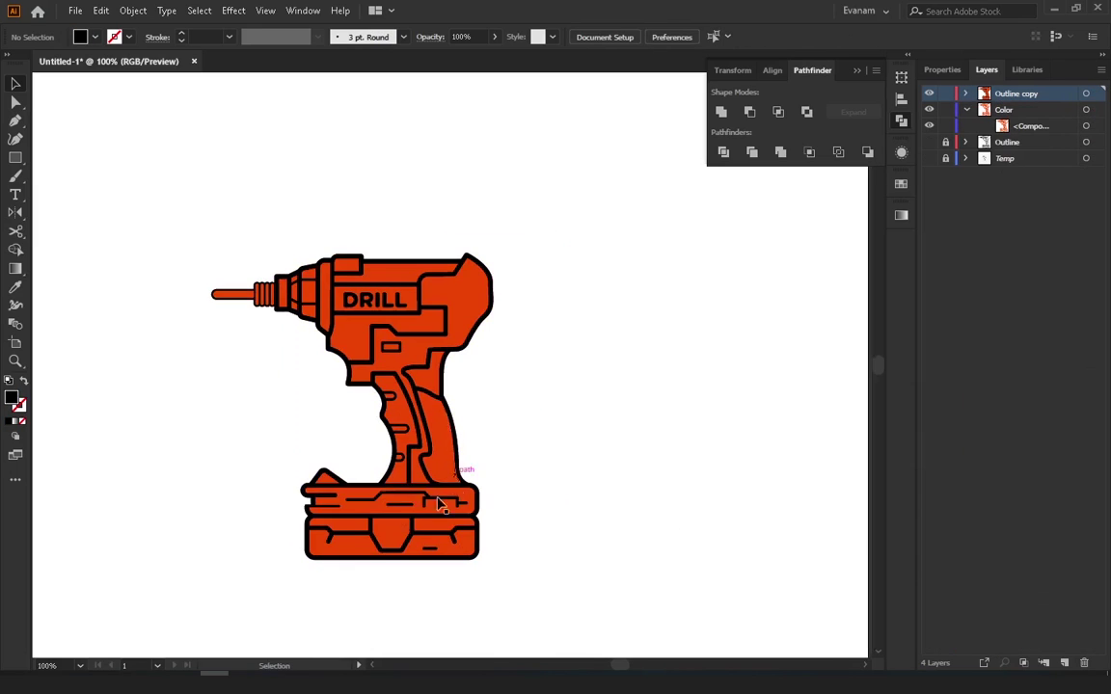
{"action": "left_click", "coordinate": [421, 514]}
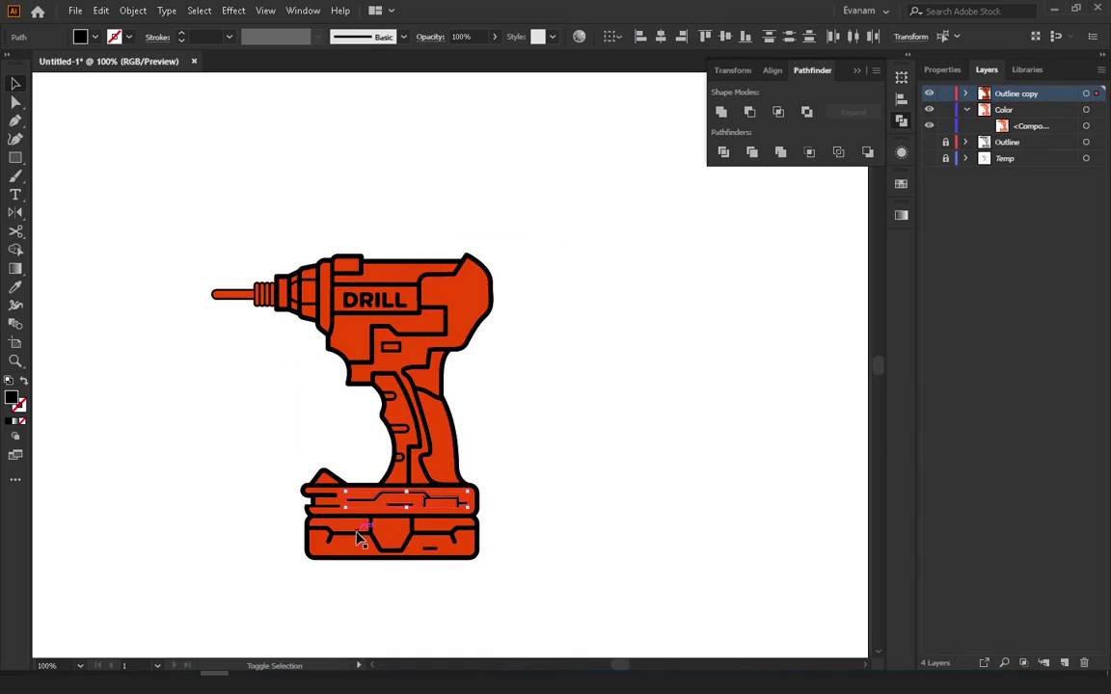
{"action": "left_click", "coordinate": [511, 361]}
{"action": "left_click", "coordinate": [499, 310]}
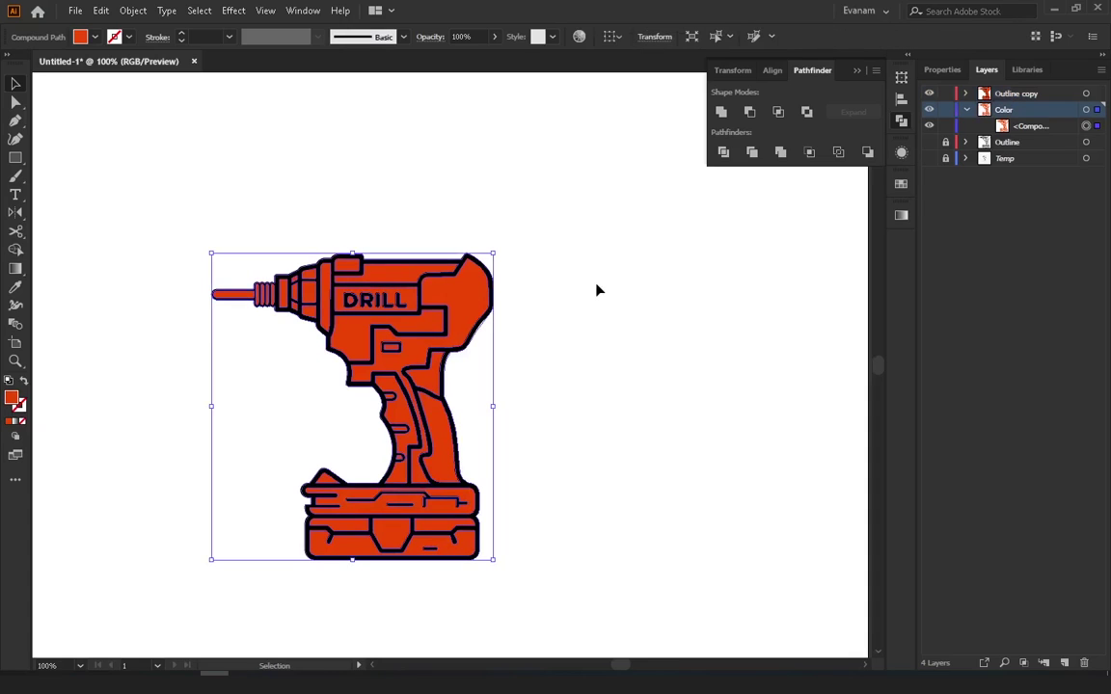
{"action": "left_click", "coordinate": [598, 288]}
{"action": "left_click", "coordinate": [1015, 129]}
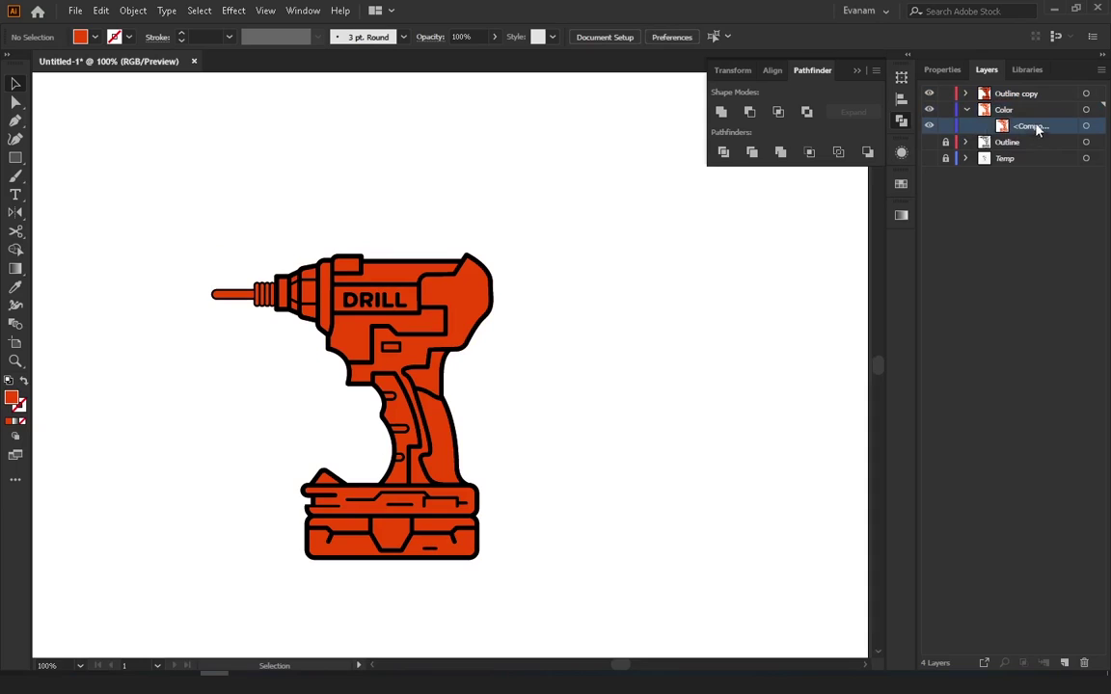
Delete the old colour compound path from the Color layer
{"action": "left_click_drag", "start_coordinate": [1037, 129], "coordinate": [959, 596]}
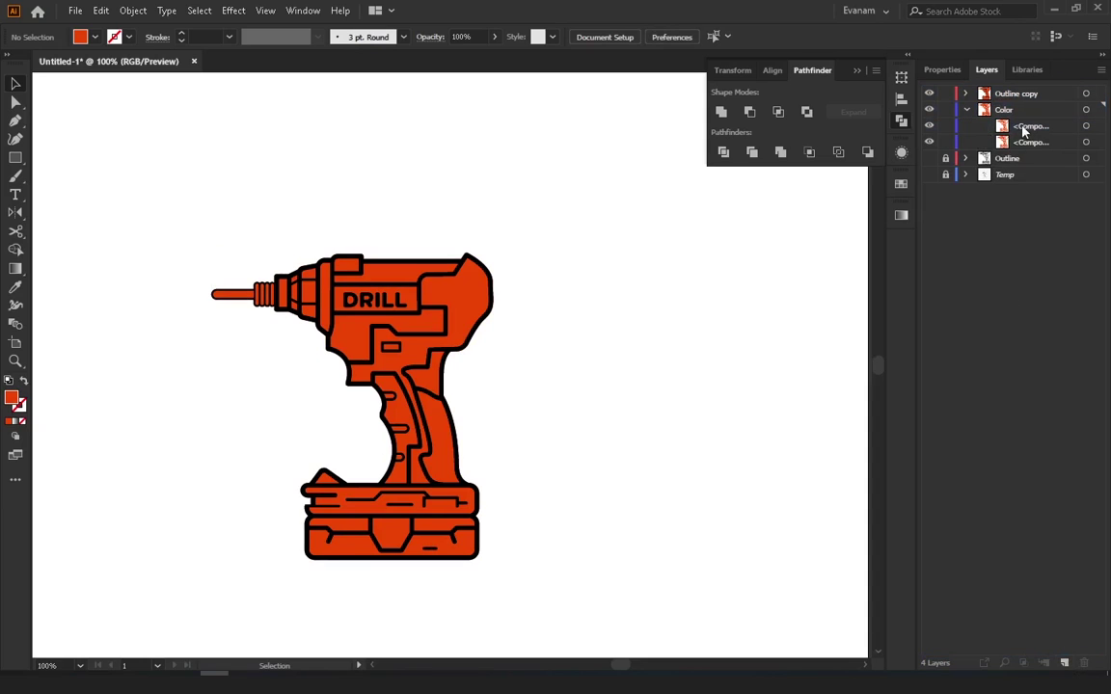
{"action": "left_click_drag", "start_coordinate": [1025, 130], "coordinate": [1083, 662]}
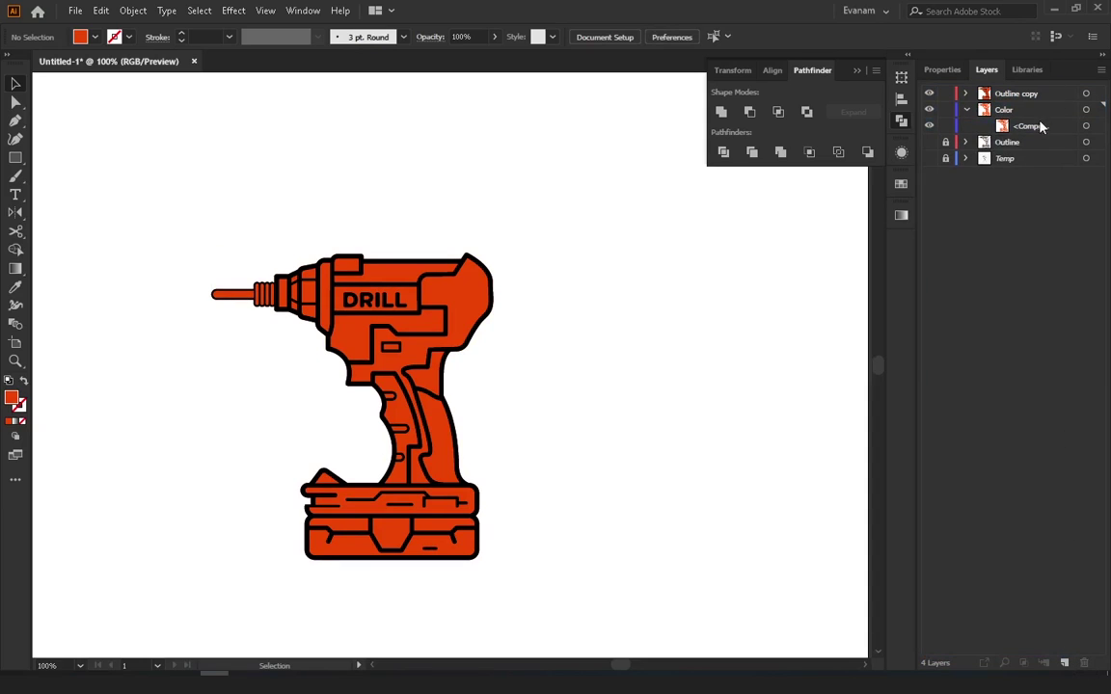
{"action": "left_click_drag", "start_coordinate": [1040, 127], "coordinate": [1097, 625]}
{"action": "left_click_drag", "start_coordinate": [1082, 667], "coordinate": [1083, 664]}
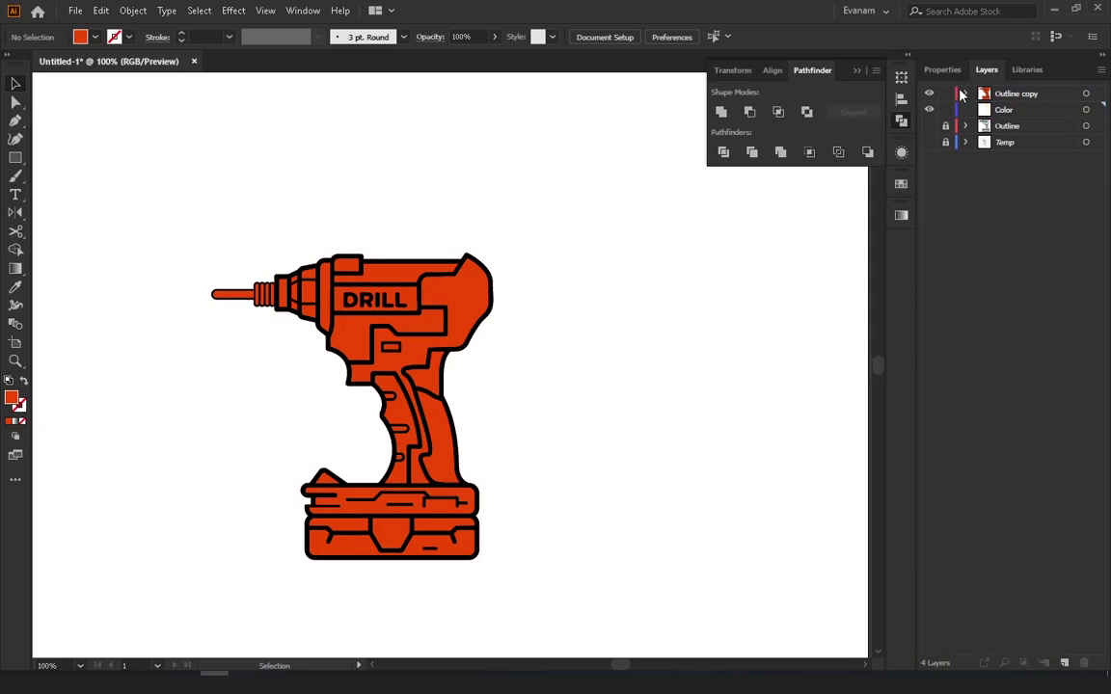
Move all of Outline copy's paths into the Color layer
{"action": "left_click_drag", "start_coordinate": [206, 216], "coordinate": [587, 586]}
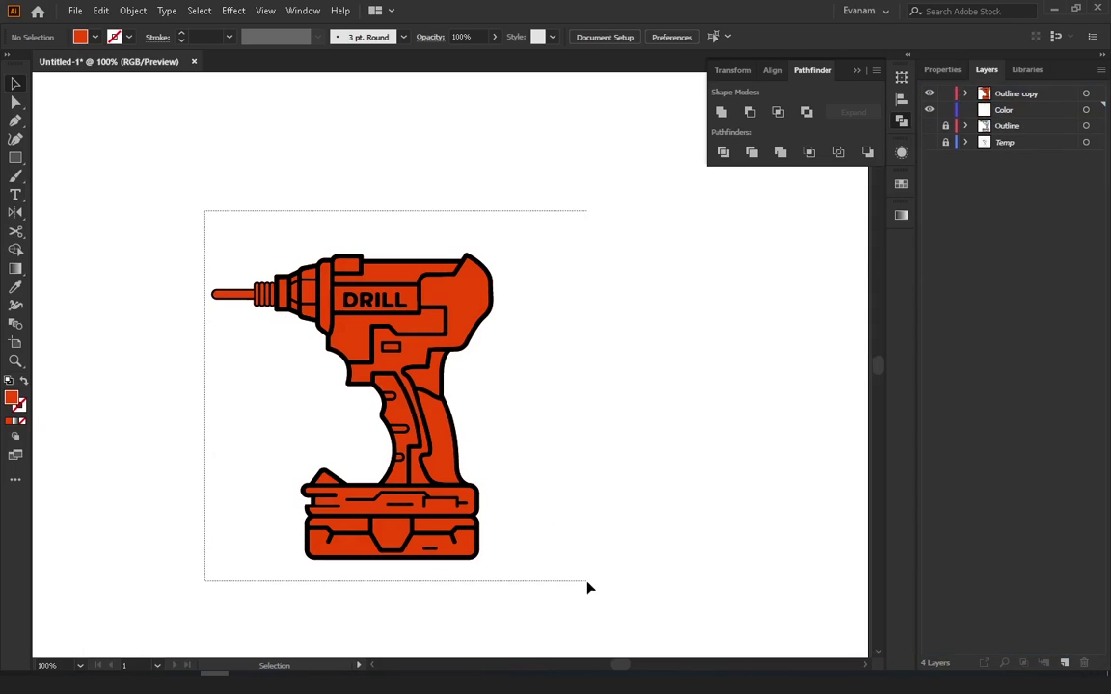
{"action": "left_click", "coordinate": [967, 93]}
{"action": "left_click", "coordinate": [1023, 158]}
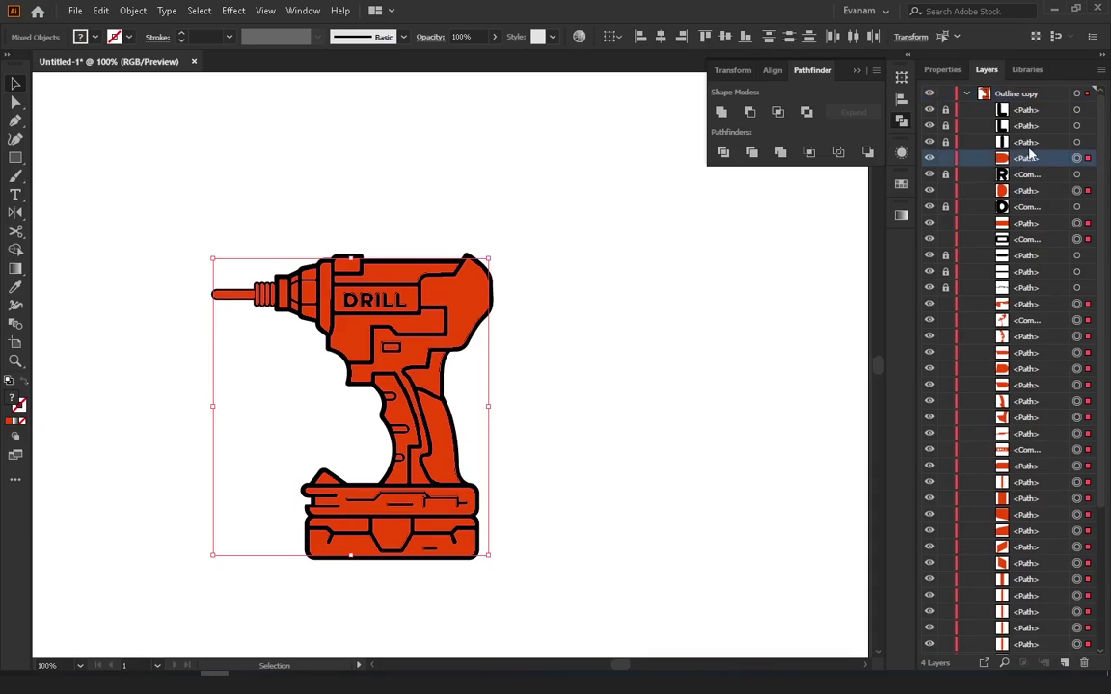
{"action": "scroll", "coordinate": [1056, 385], "scroll_direction": "down", "scroll_amount": 5}
{"action": "left_click", "coordinate": [1030, 583], "text": "shift"}
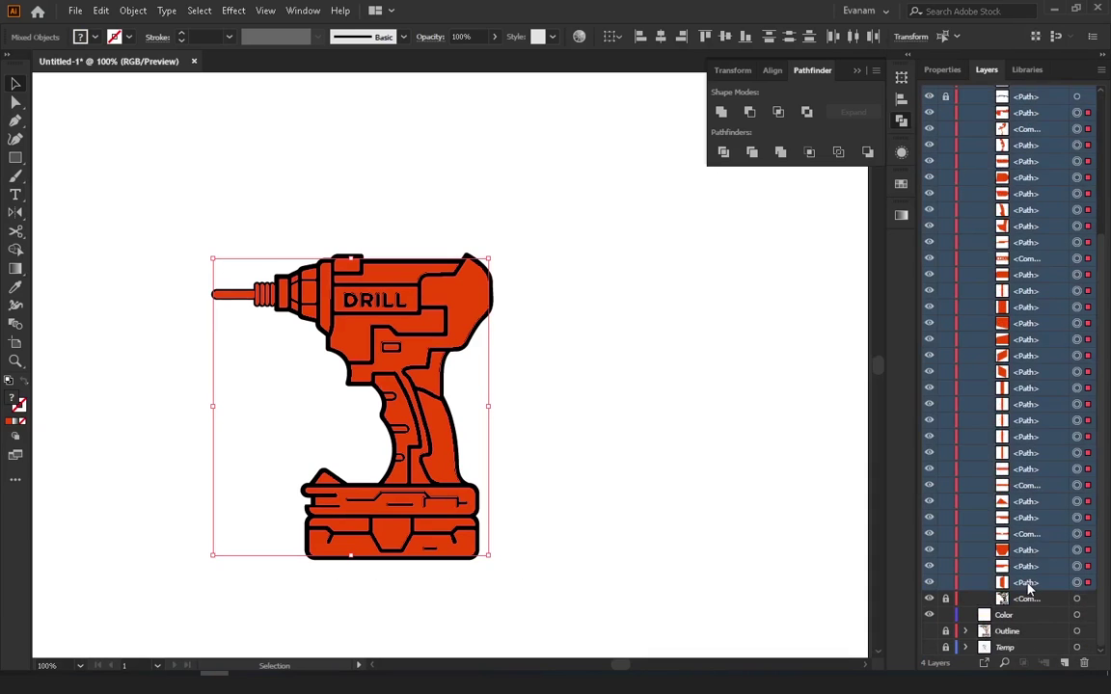
{"action": "left_click_drag", "start_coordinate": [1030, 587], "coordinate": [1018, 613]}
{"action": "scroll", "coordinate": [976, 159], "scroll_direction": "up", "scroll_amount": 10}
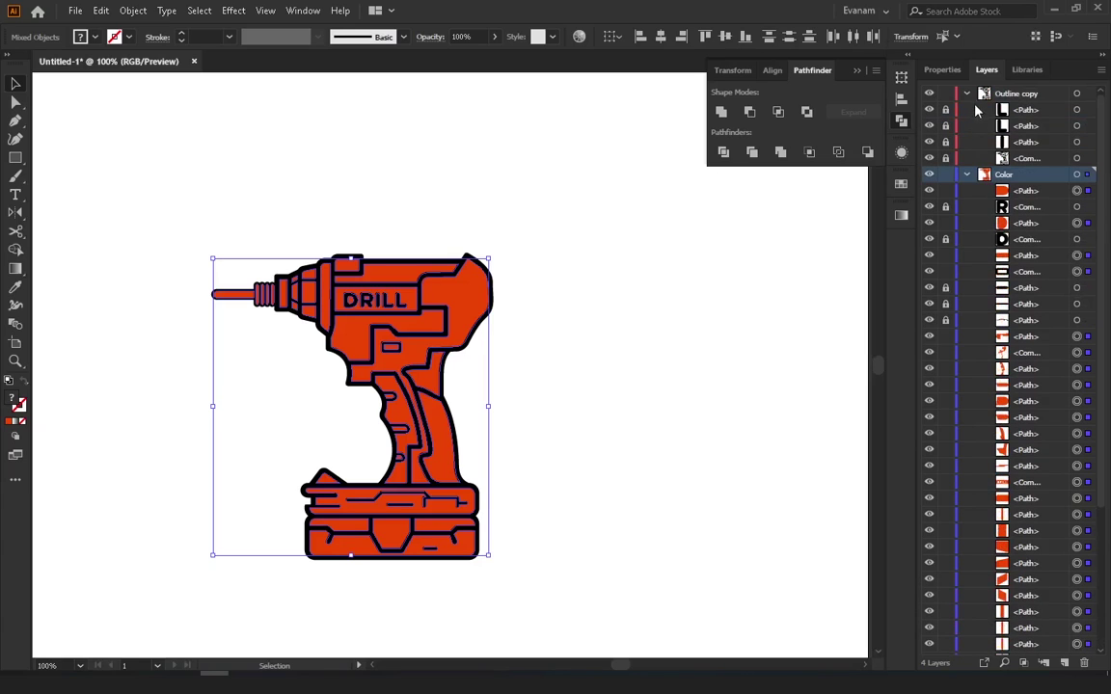
Return the DRILL lettering and black line pieces to Outline copy, then collapse both layers
{"action": "left_click", "coordinate": [786, 267]}
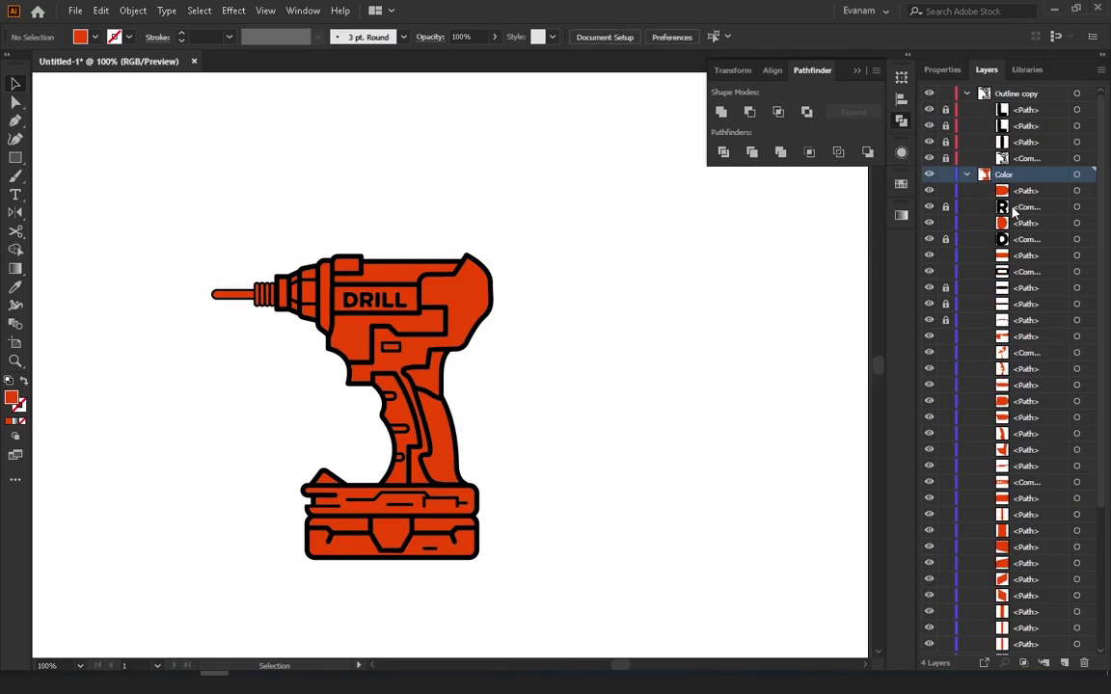
{"action": "left_click", "coordinate": [1021, 241], "text": "ctrl"}
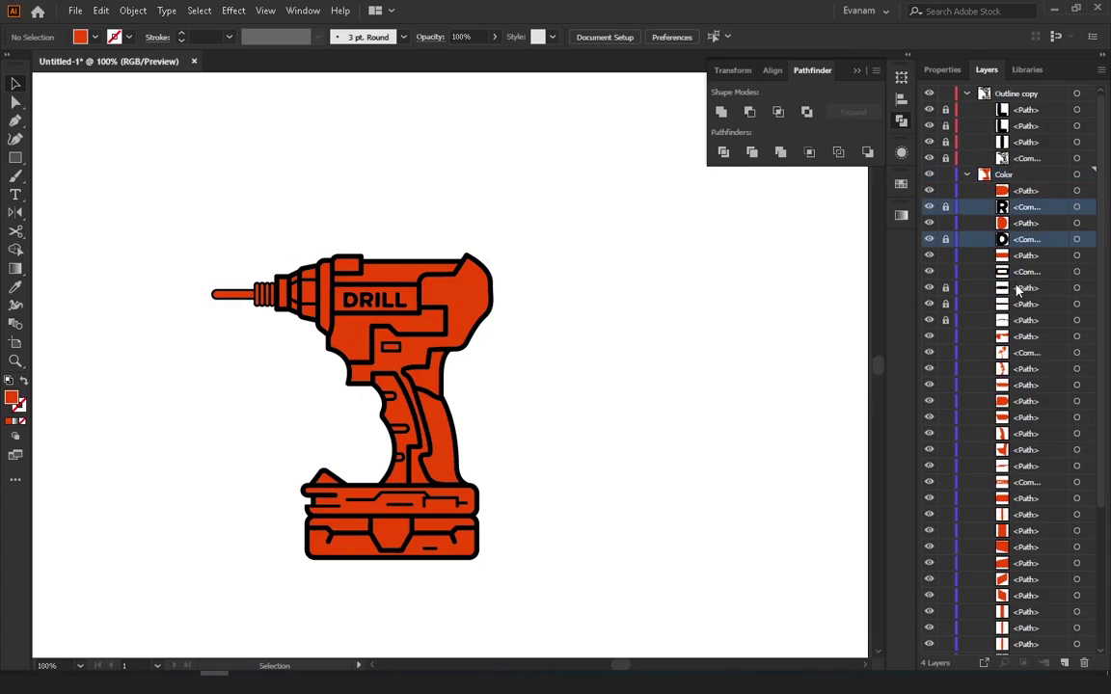
{"action": "left_click", "coordinate": [1020, 272], "text": "ctrl"}
{"action": "left_click", "coordinate": [1021, 287], "text": "ctrl"}
{"action": "left_click", "coordinate": [1021, 304], "text": "ctrl"}
{"action": "left_click", "coordinate": [1020, 319], "text": "ctrl"}
{"action": "scroll", "coordinate": [1037, 368], "scroll_direction": "down", "scroll_amount": 1}
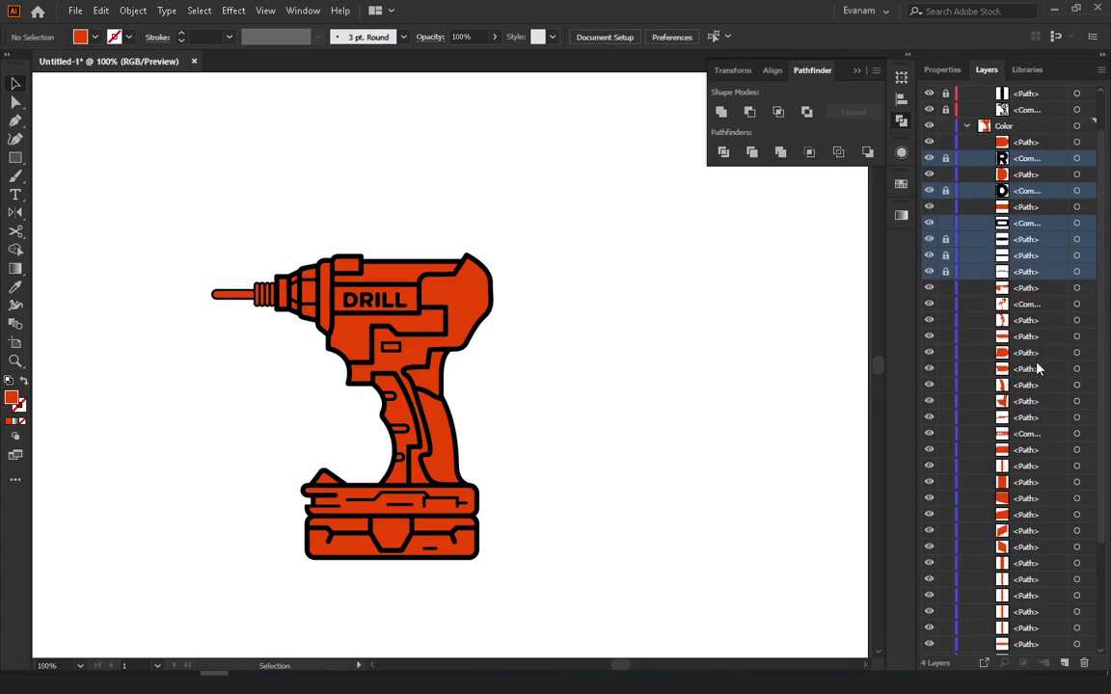
{"action": "scroll", "coordinate": [1037, 368], "scroll_direction": "down", "scroll_amount": 5}
{"action": "scroll", "coordinate": [1022, 386], "scroll_direction": "up", "scroll_amount": 5}
{"action": "scroll", "coordinate": [1008, 347], "scroll_direction": "up", "scroll_amount": 2}
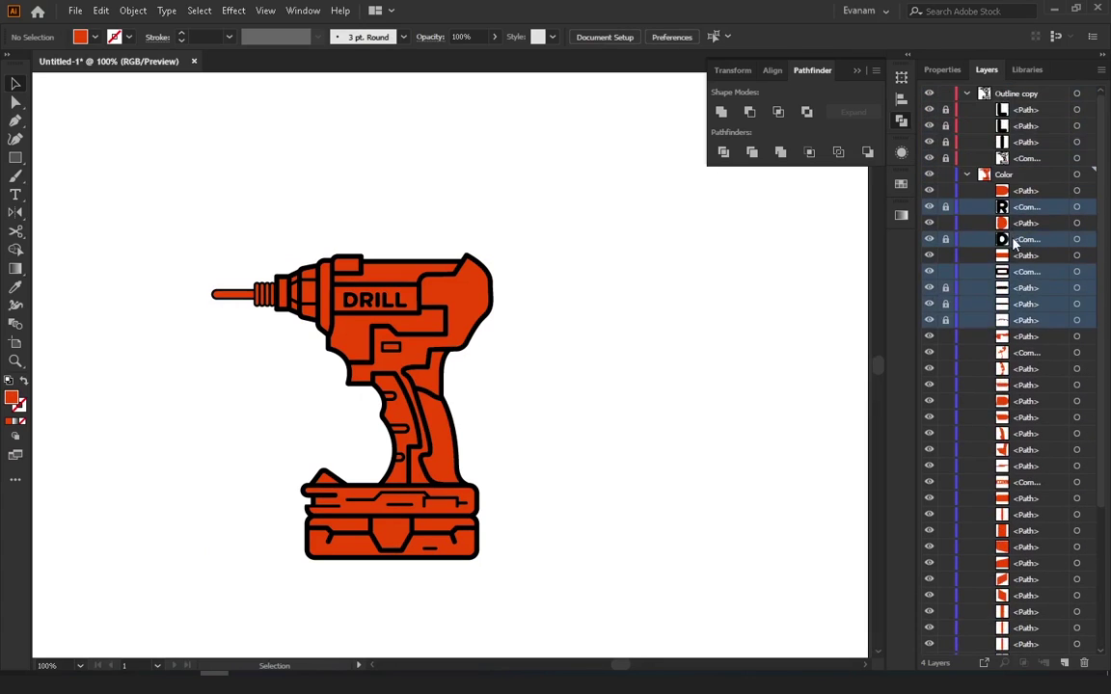
{"action": "left_click_drag", "start_coordinate": [1014, 245], "coordinate": [964, 164]}
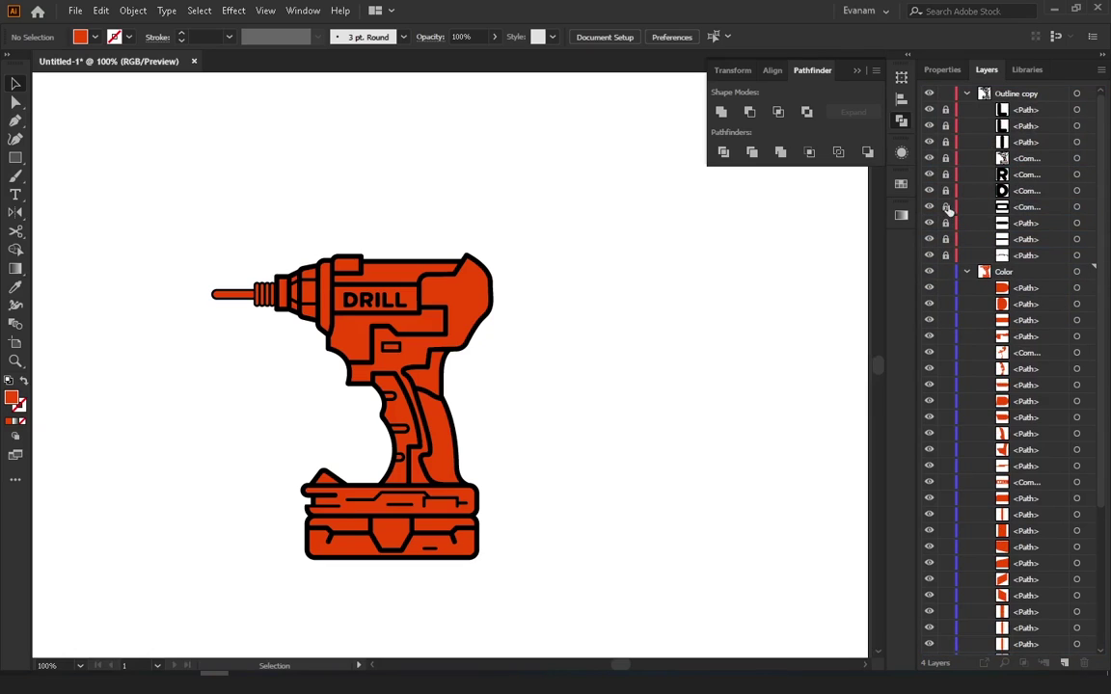
{"action": "left_click", "coordinate": [967, 94]}
{"action": "left_click", "coordinate": [966, 109]}
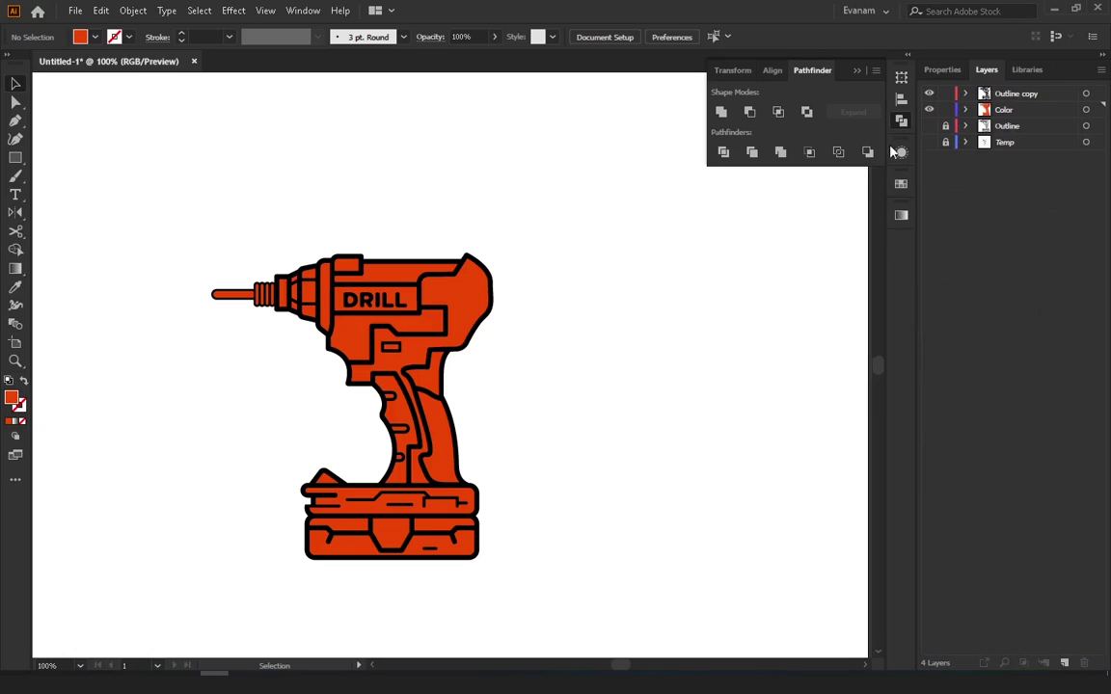
Zoom in on the drill's chuck end after checking a fill piece
{"action": "left_click_drag", "start_coordinate": [461, 300], "coordinate": [669, 248]}
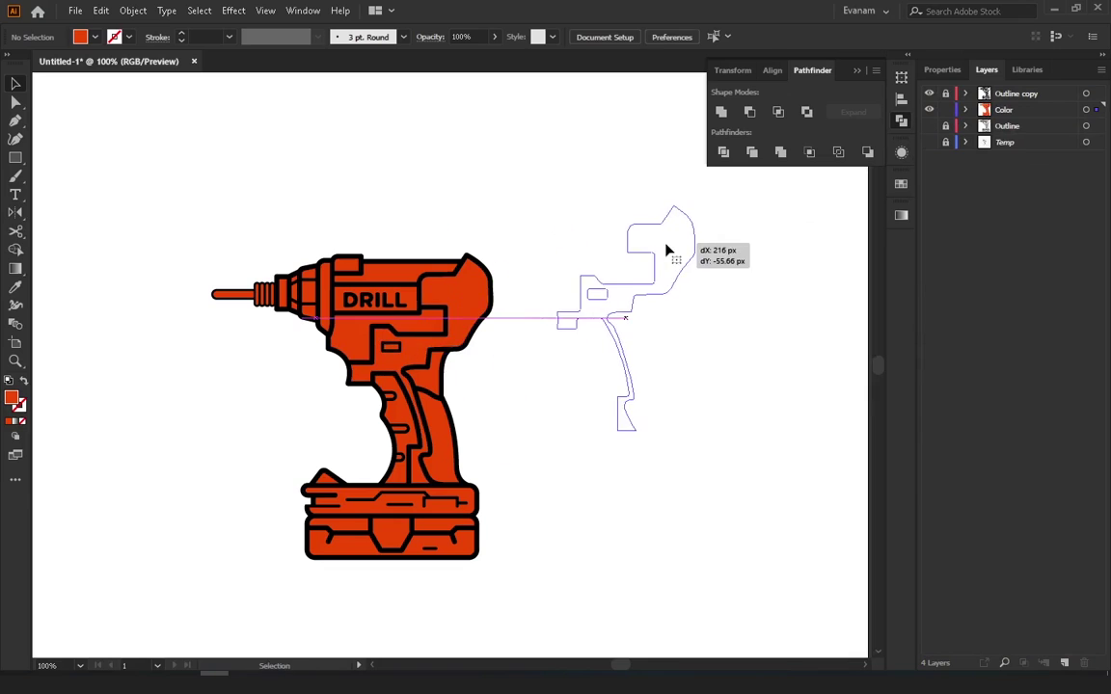
{"action": "key", "text": "ctrl+z"}
{"action": "left_click", "coordinate": [546, 330]}
{"action": "mouse_move", "coordinate": [546, 330]}
{"action": "left_mouse_down"}
{"action": "mouse_move", "coordinate": [762, 320]}
{"action": "mouse_move", "coordinate": [699, 364]}
{"action": "left_mouse_up"}
{"action": "scroll", "coordinate": [752, 347], "scroll_direction": "up", "scroll_amount": 1}
{"action": "left_click_drag", "start_coordinate": [498, 363], "coordinate": [569, 405]}
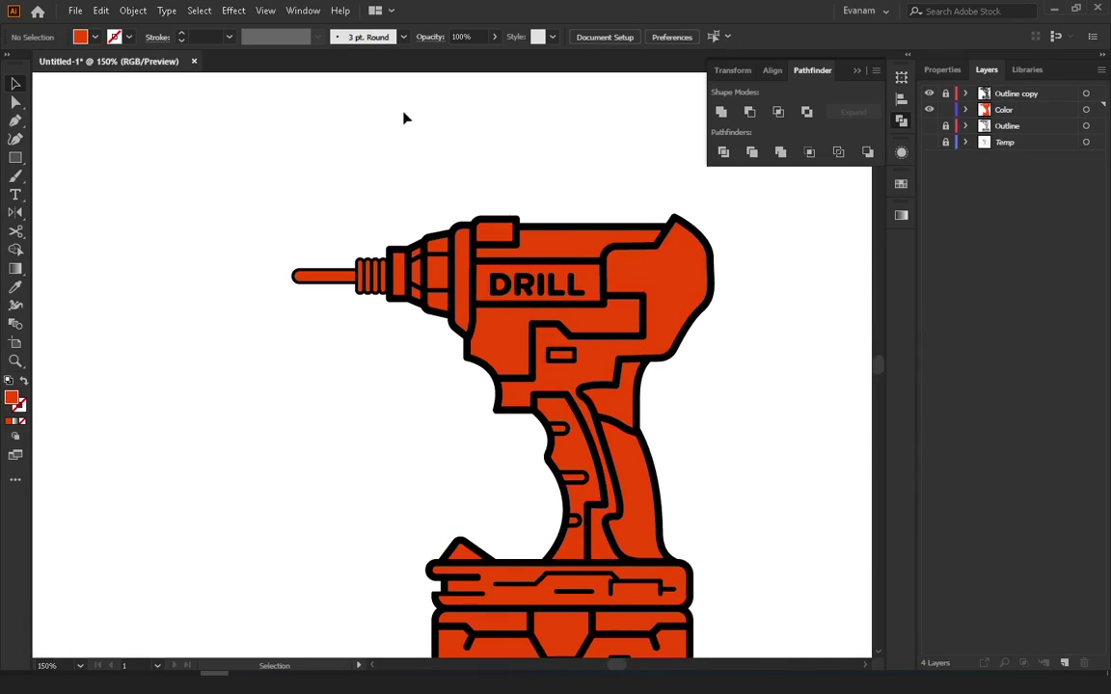
Select the chuck's collar, cone and ridged segments plus the drill bit
{"action": "left_click", "coordinate": [461, 280]}
{"action": "left_click", "coordinate": [439, 282], "text": "shift"}
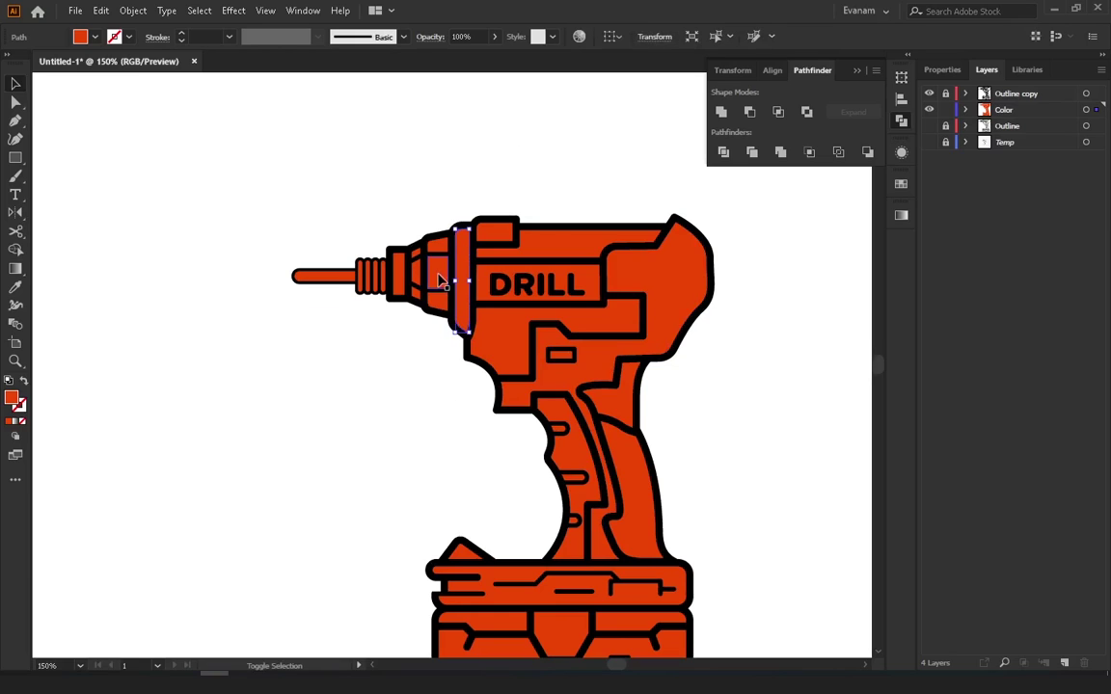
{"action": "left_click", "coordinate": [418, 292], "text": "shift"}
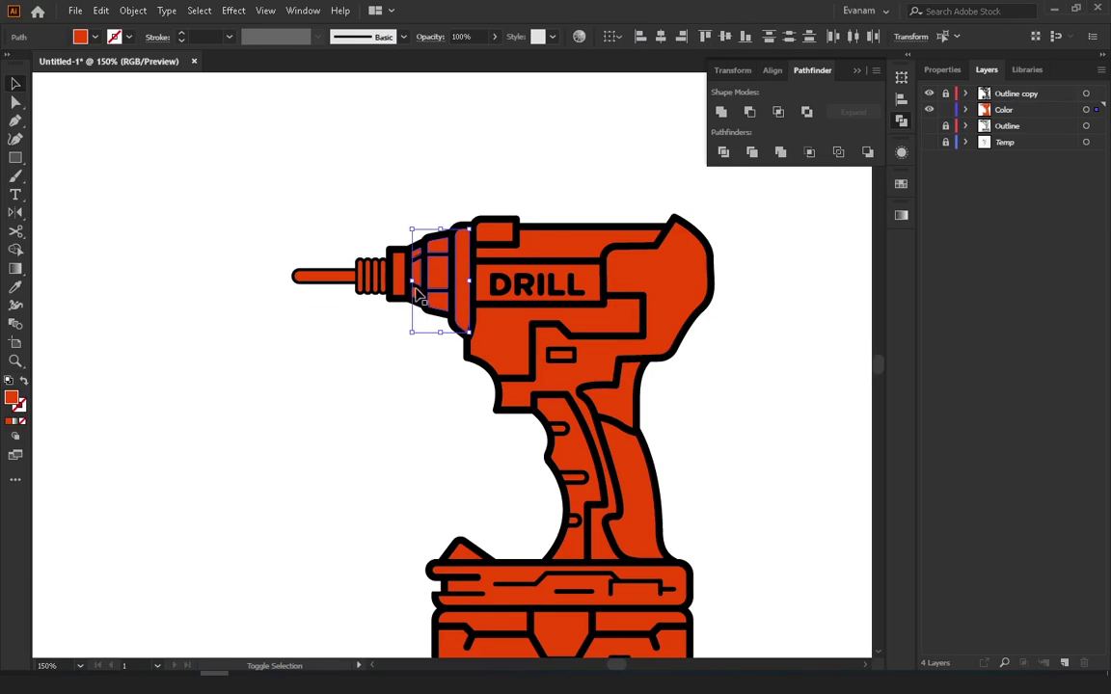
{"action": "left_click", "coordinate": [393, 283], "text": "shift"}
{"action": "left_click", "coordinate": [378, 282], "text": "shift"}
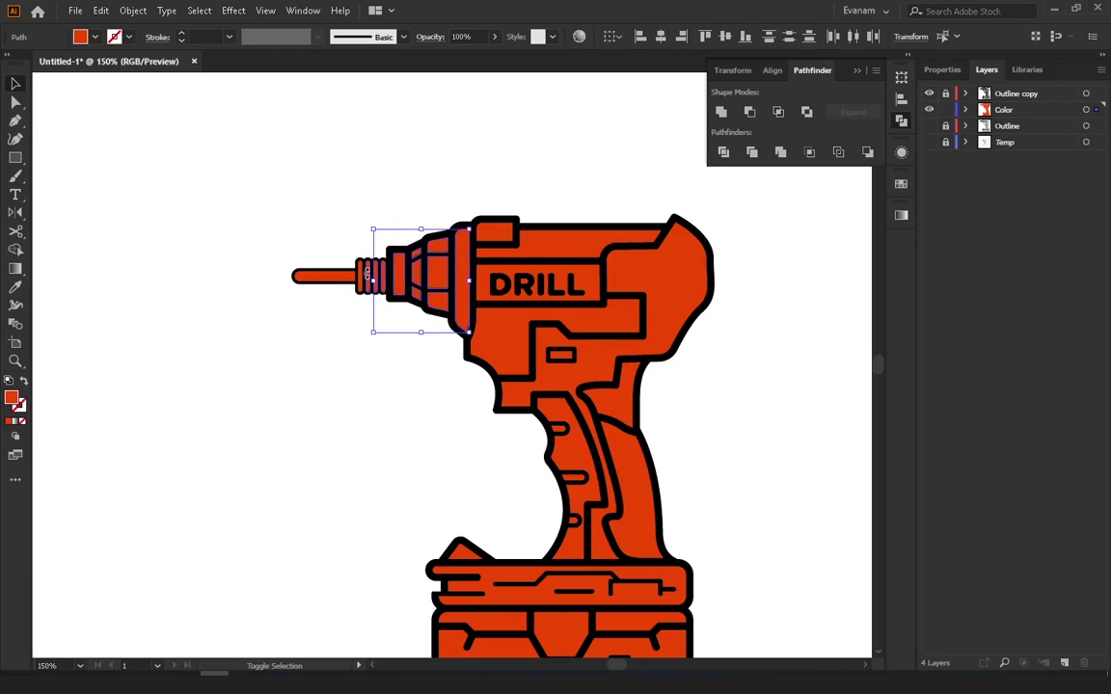
{"action": "left_click", "coordinate": [368, 274], "text": "shift"}
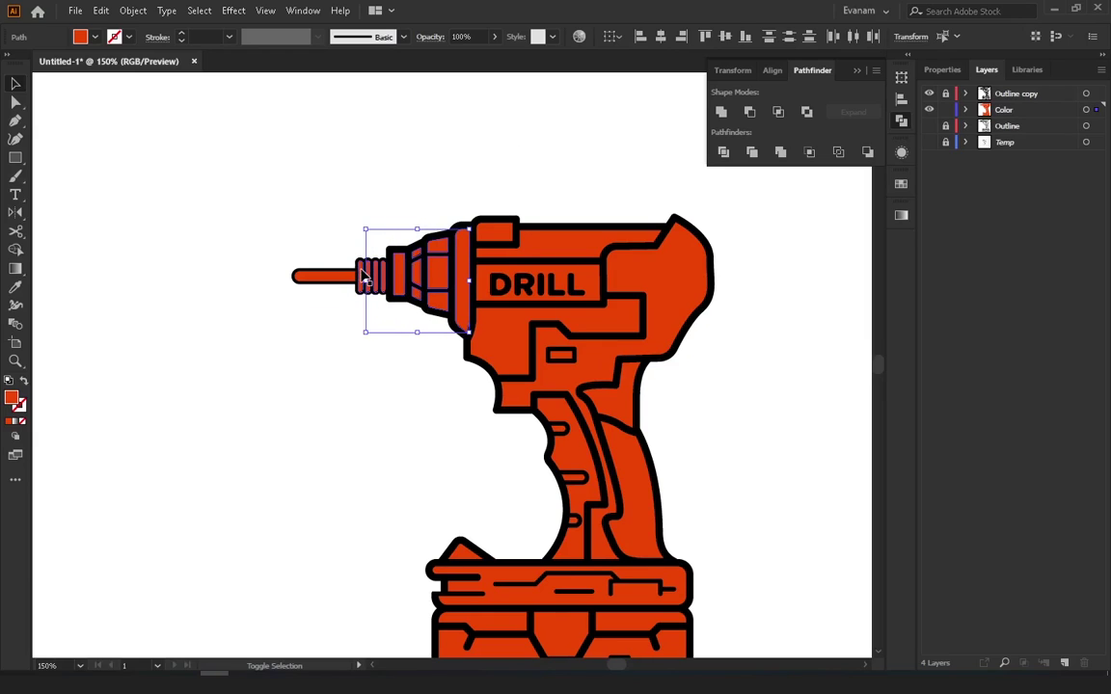
{"action": "left_click", "coordinate": [316, 277], "text": "shift"}
Fill the selected chuck and bit pieces with dark grey 474747
{"action": "double_click", "coordinate": [10, 402]}
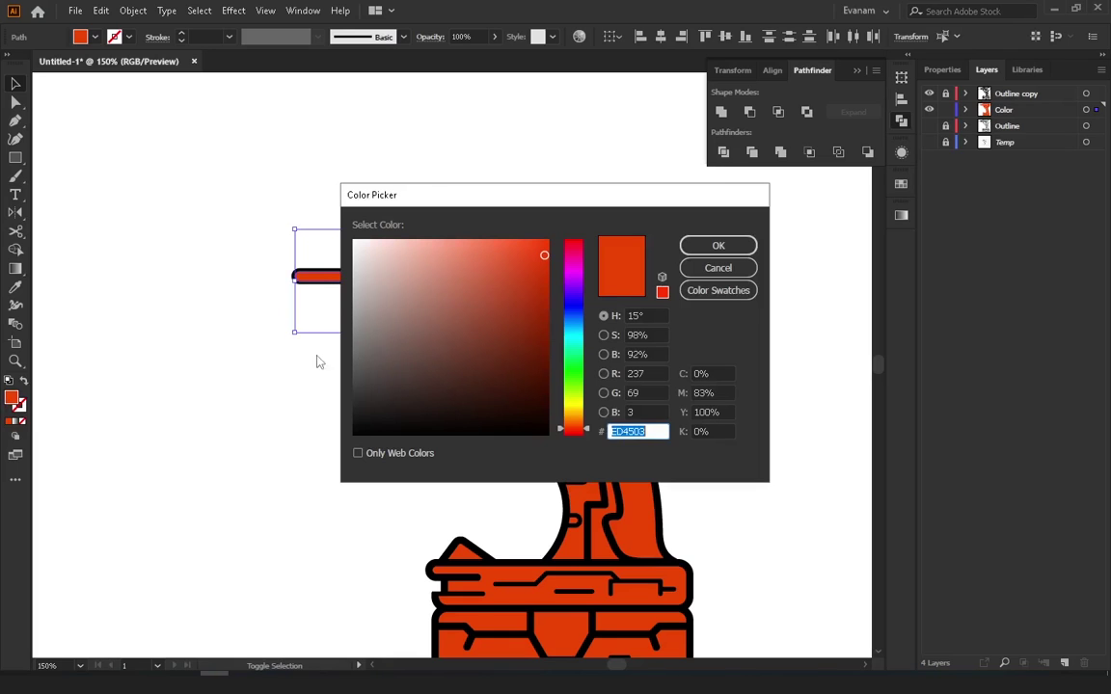
{"action": "mouse_move", "coordinate": [532, 275]}
{"action": "left_mouse_down"}
{"action": "mouse_move", "coordinate": [525, 367]}
{"action": "mouse_move", "coordinate": [354, 389]}
{"action": "mouse_move", "coordinate": [352, 379]}
{"action": "left_mouse_up"}
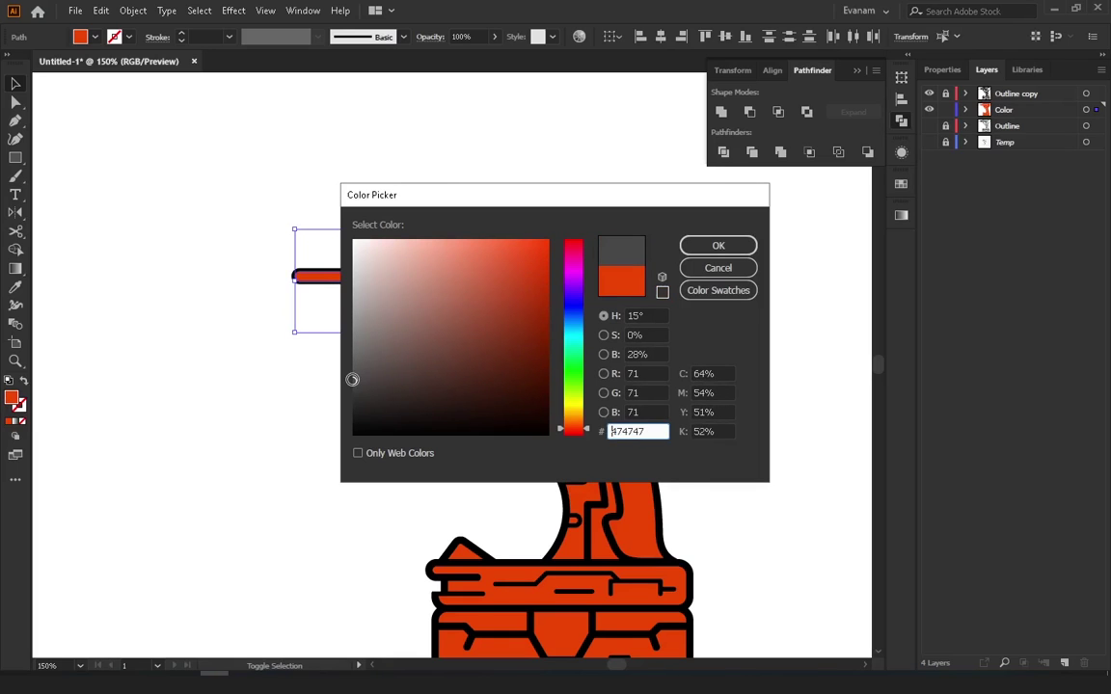
{"action": "key", "text": "Return"}
{"action": "left_click", "coordinate": [208, 369]}
Select both the top and lower parts of the battery
{"action": "scroll", "coordinate": [335, 431], "scroll_direction": "right", "scroll_amount": 2}
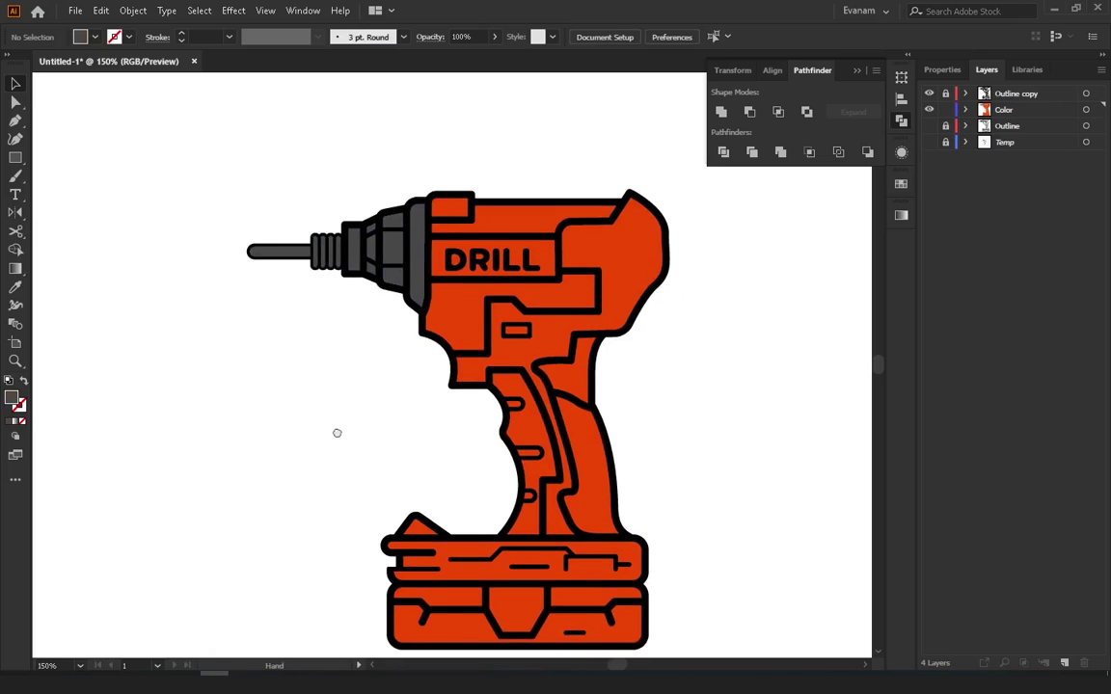
{"action": "scroll", "coordinate": [310, 442], "scroll_direction": "right", "scroll_amount": 2}
{"action": "scroll", "coordinate": [429, 231], "scroll_direction": "right", "scroll_amount": 2}
{"action": "scroll", "coordinate": [429, 231], "scroll_direction": "up", "scroll_amount": 1}
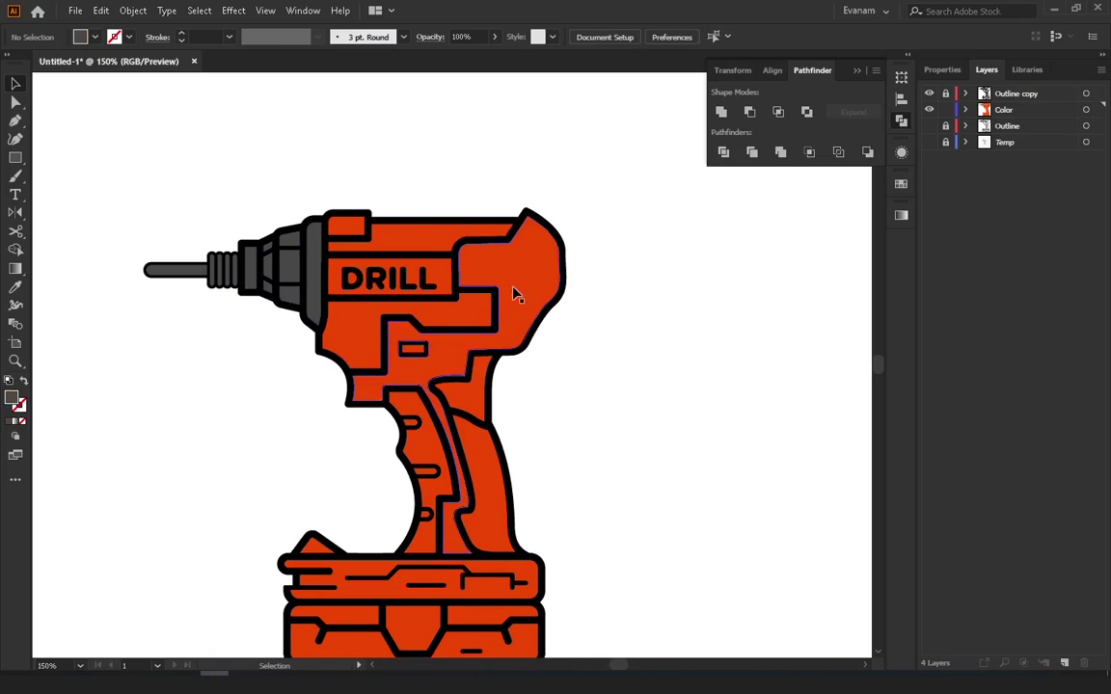
{"action": "left_click", "coordinate": [164, 269]}
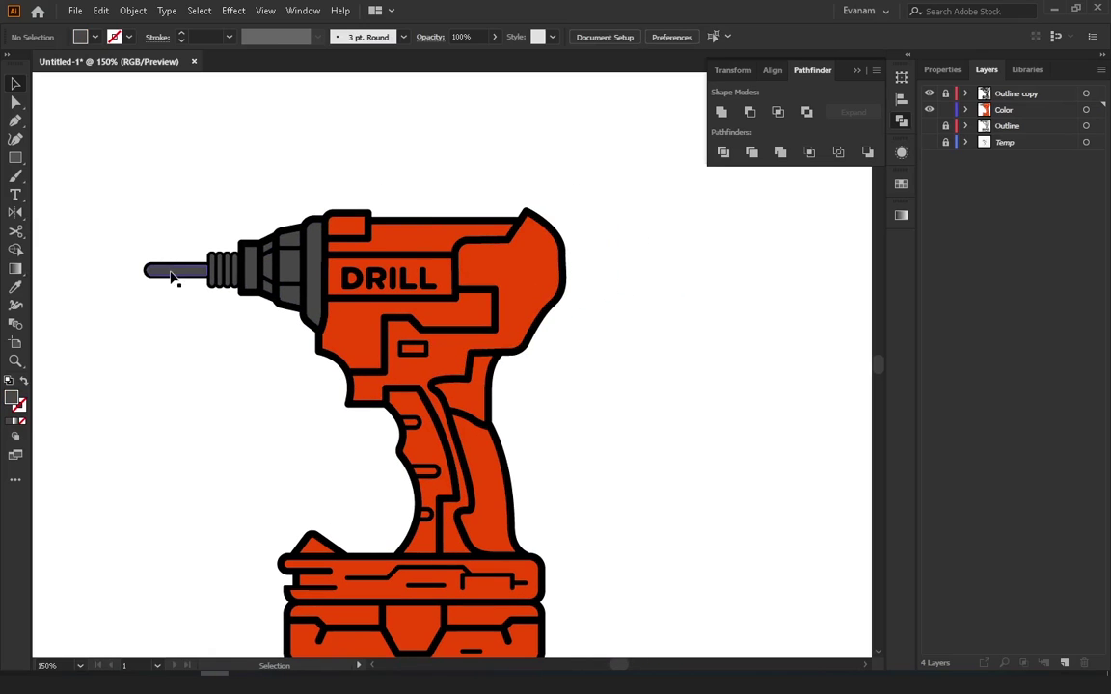
{"action": "left_click", "coordinate": [103, 267]}
{"action": "scroll", "coordinate": [243, 290], "scroll_direction": "down", "scroll_amount": 4}
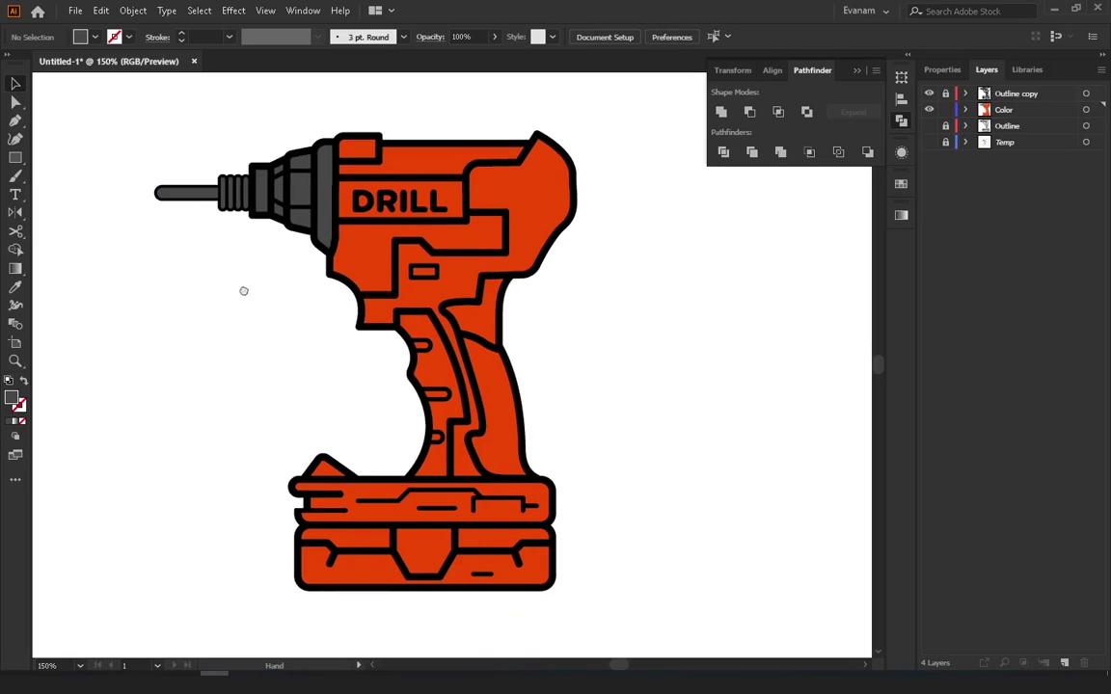
{"action": "scroll", "coordinate": [448, 482], "scroll_direction": "down", "scroll_amount": 1}
{"action": "left_click", "coordinate": [467, 470]}
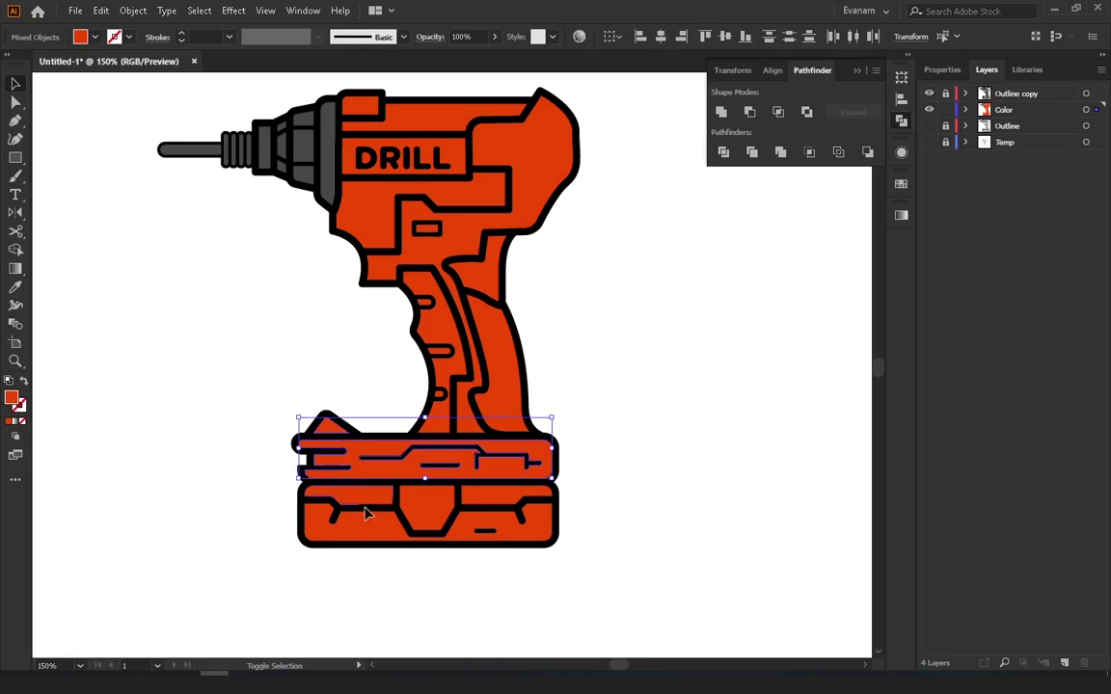
{"action": "left_click", "coordinate": [403, 499], "text": "shift"}
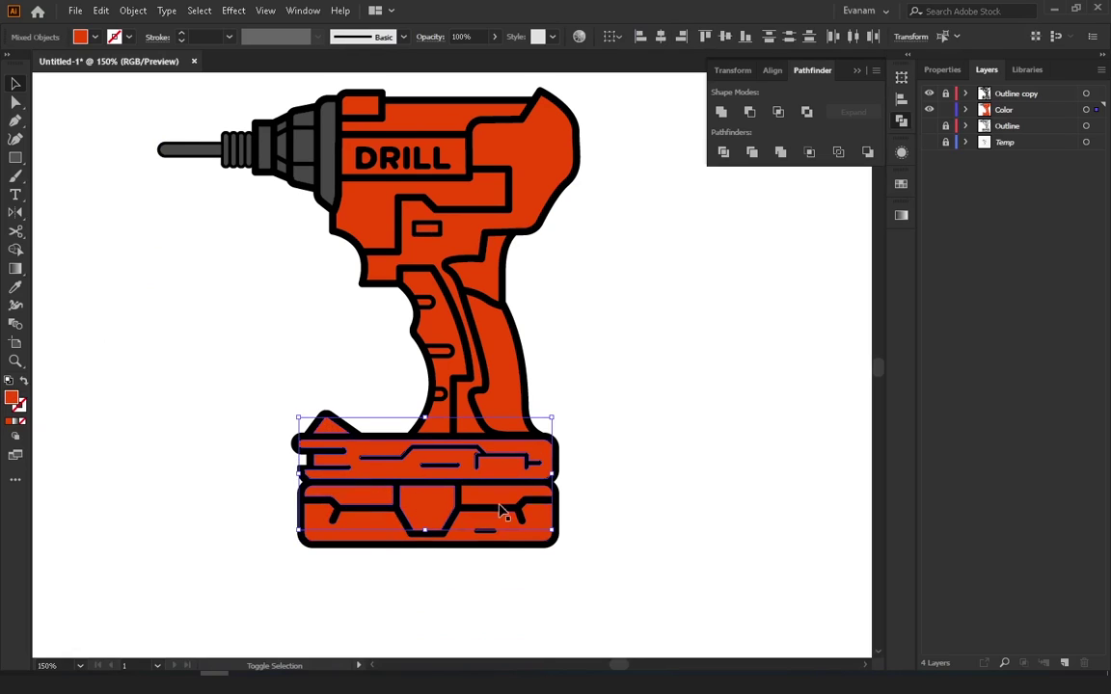
Eyedropper the chuck's grey onto the battery, undoing an accidental black fill
{"action": "left_click", "coordinate": [16, 289]}
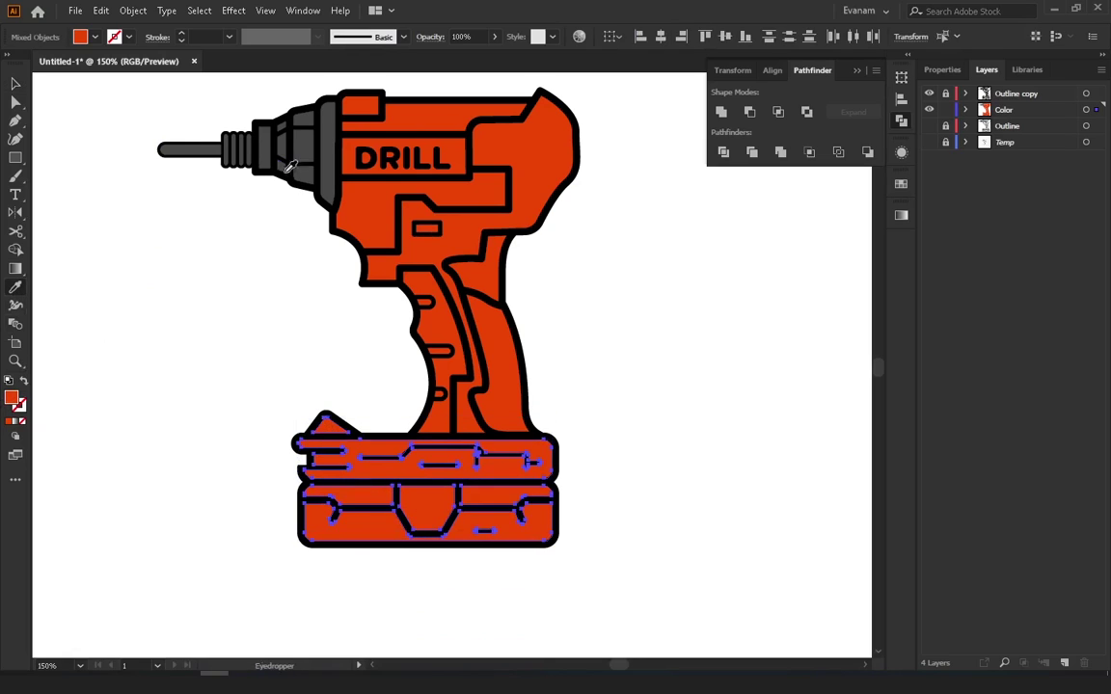
{"action": "left_click", "coordinate": [289, 154]}
{"action": "left_click", "coordinate": [15, 83]}
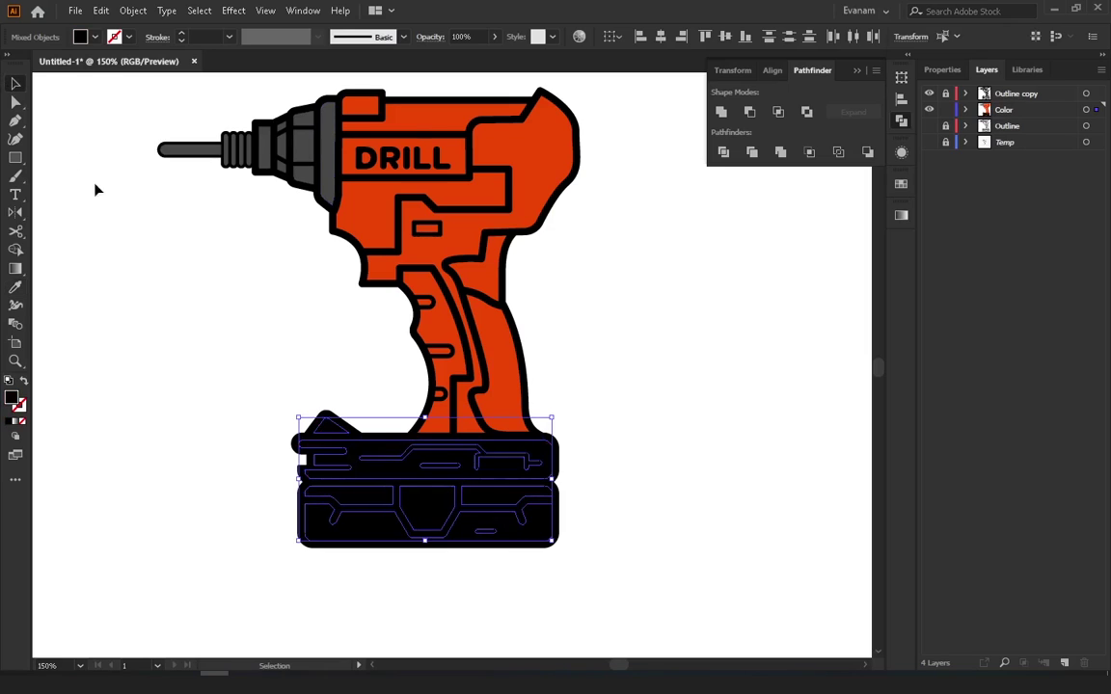
{"action": "left_click", "coordinate": [198, 456]}
{"action": "key", "text": "ctrl+z"}
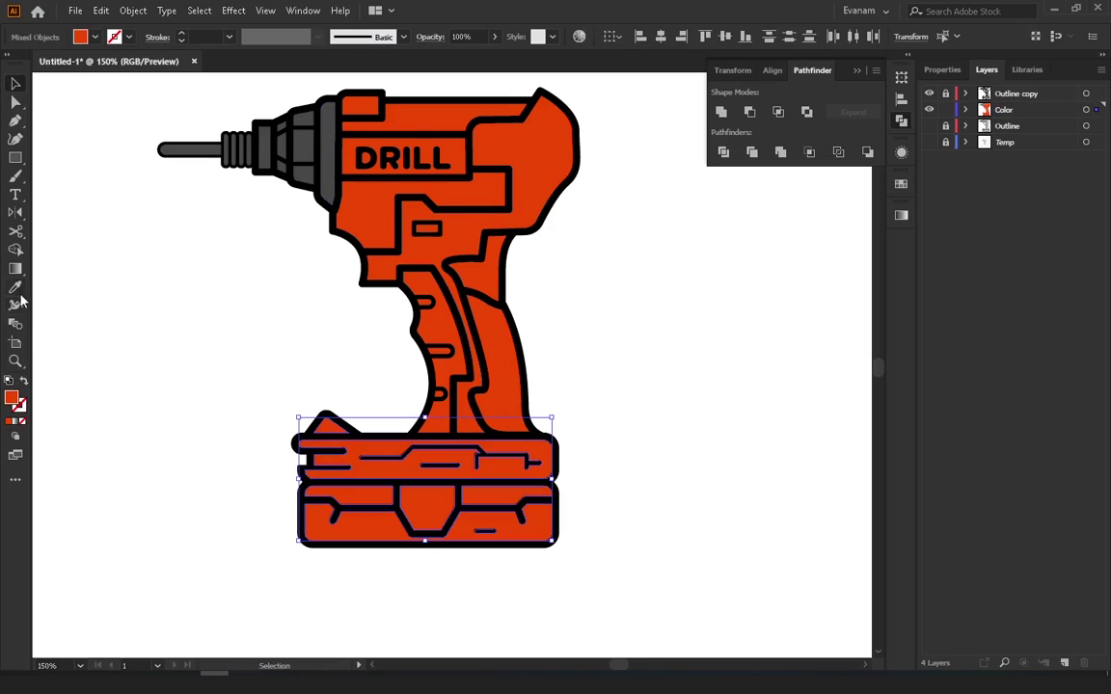
{"action": "left_click", "coordinate": [18, 290]}
{"action": "left_click", "coordinate": [294, 155]}
{"action": "left_click", "coordinate": [16, 83]}
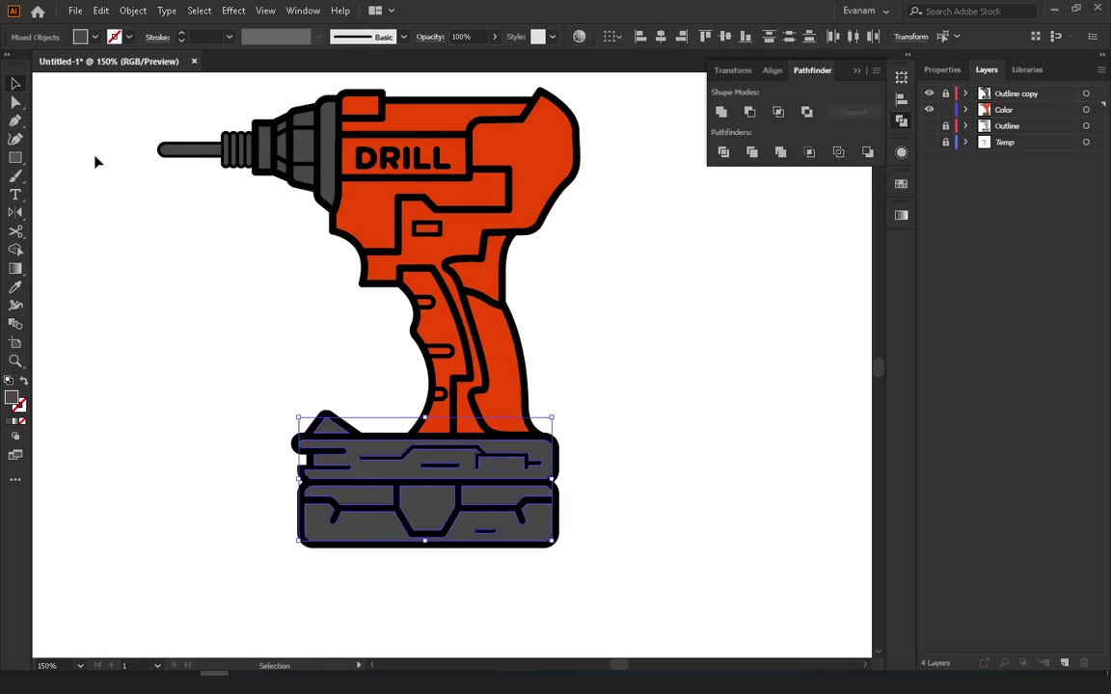
{"action": "left_click", "coordinate": [97, 162]}
{"action": "scroll", "coordinate": [579, 357], "scroll_direction": "down", "scroll_amount": 2}
Fill the DRILL label panel with light salmon pink FF8864
{"action": "scroll", "coordinate": [465, 372], "scroll_direction": "up", "scroll_amount": 1}
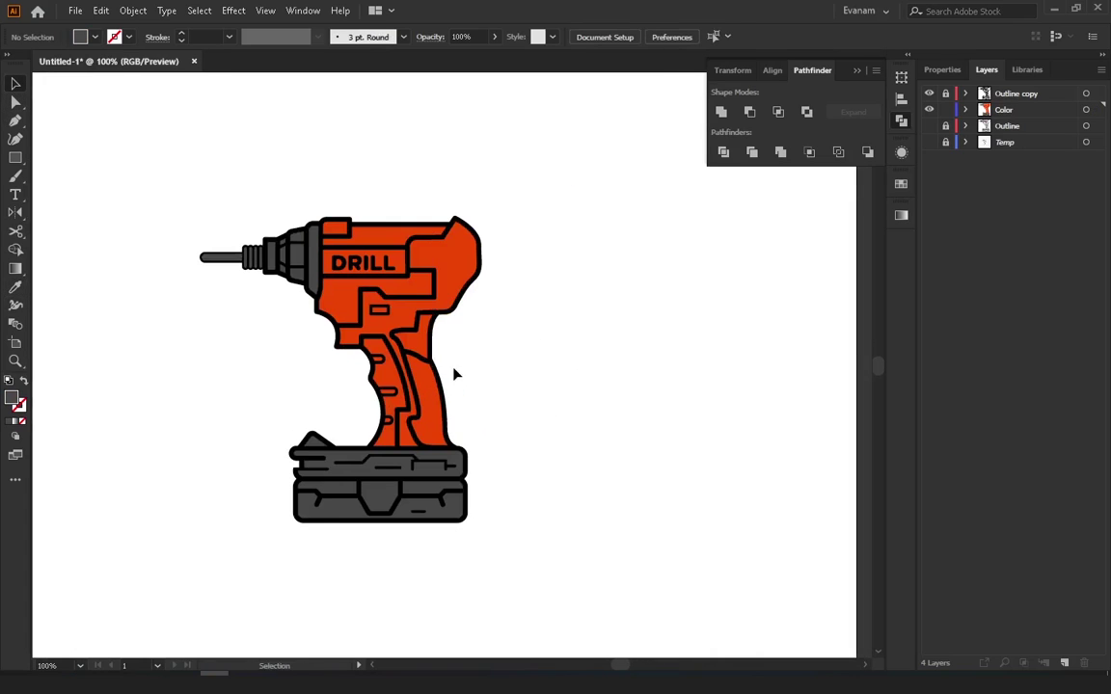
{"action": "scroll", "coordinate": [456, 374], "scroll_direction": "up", "scroll_amount": 1}
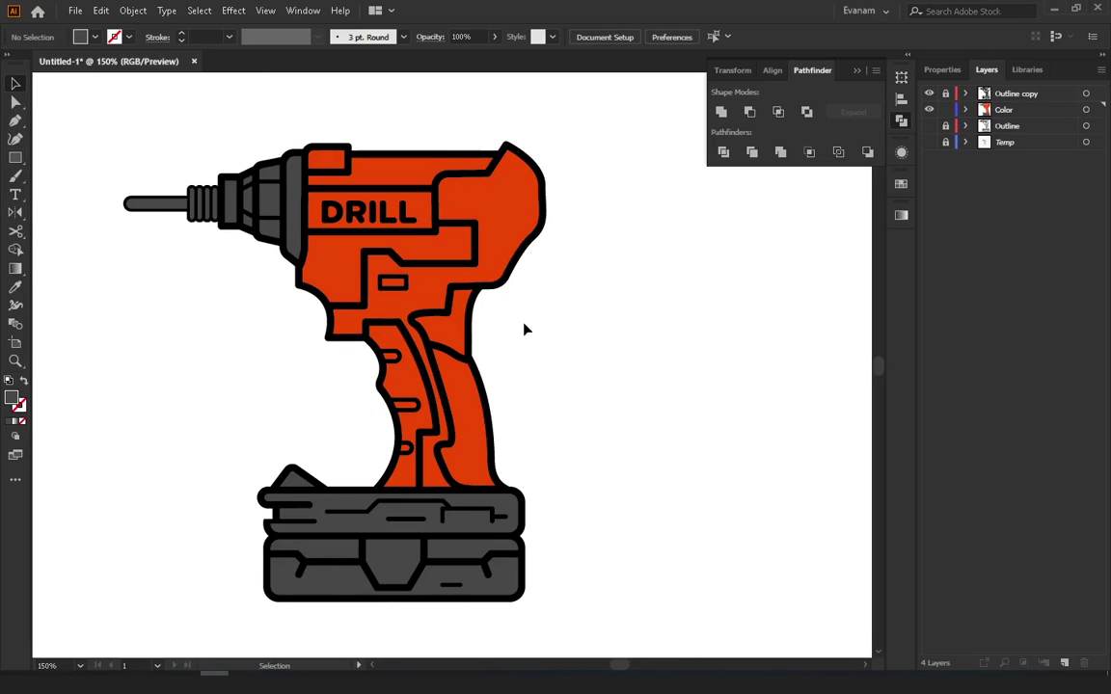
{"action": "scroll", "coordinate": [429, 298], "scroll_direction": "up", "scroll_amount": 2}
{"action": "scroll", "coordinate": [439, 322], "scroll_direction": "up", "scroll_amount": 1}
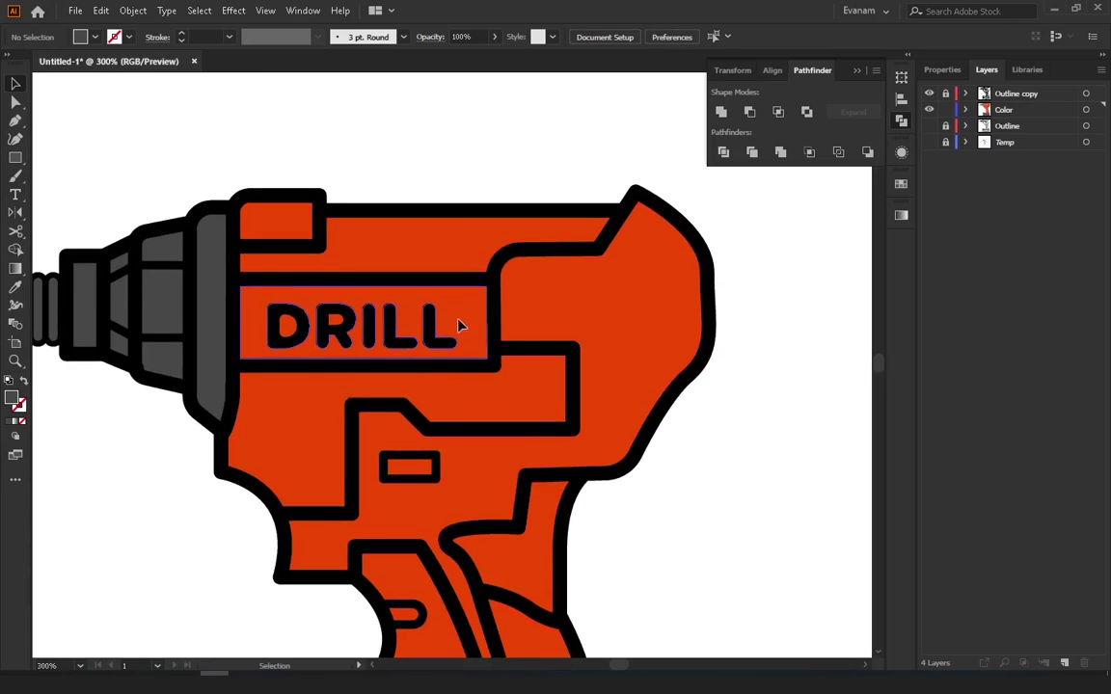
{"action": "left_click", "coordinate": [459, 325]}
{"action": "double_click", "coordinate": [12, 398]}
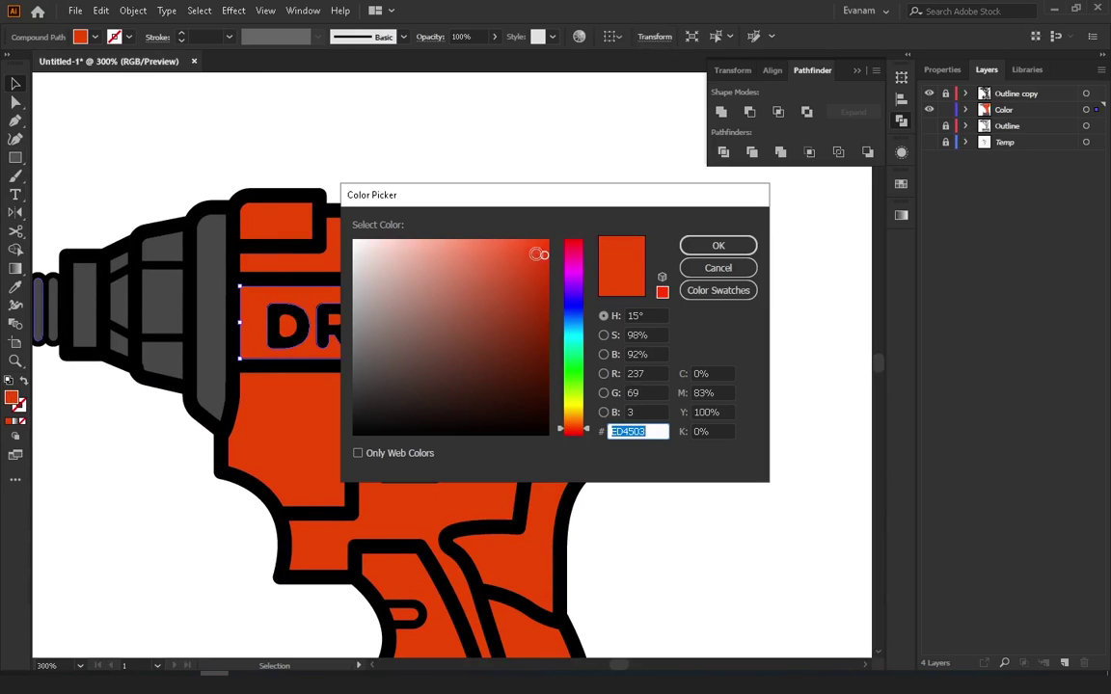
{"action": "left_click_drag", "start_coordinate": [542, 254], "coordinate": [473, 233]}
{"action": "left_click", "coordinate": [718, 246]}
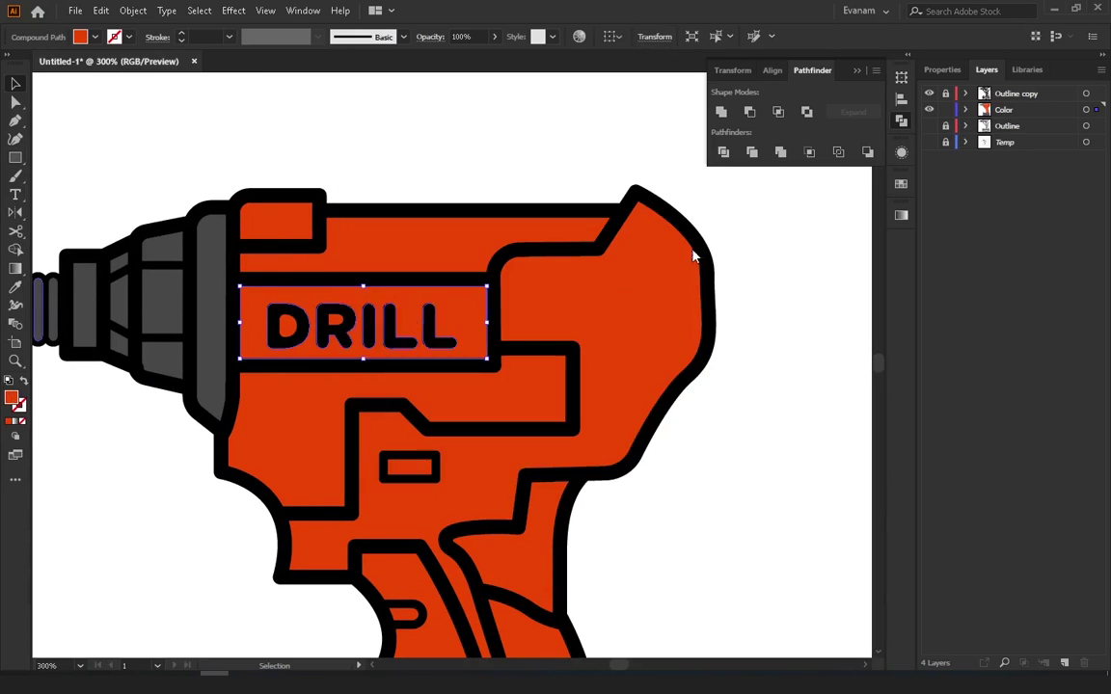
{"action": "left_click", "coordinate": [734, 448]}
Give the holes inside the D and R the label panel's pink
{"action": "left_click", "coordinate": [335, 322]}
{"action": "left_click", "coordinate": [289, 333], "text": "shift"}
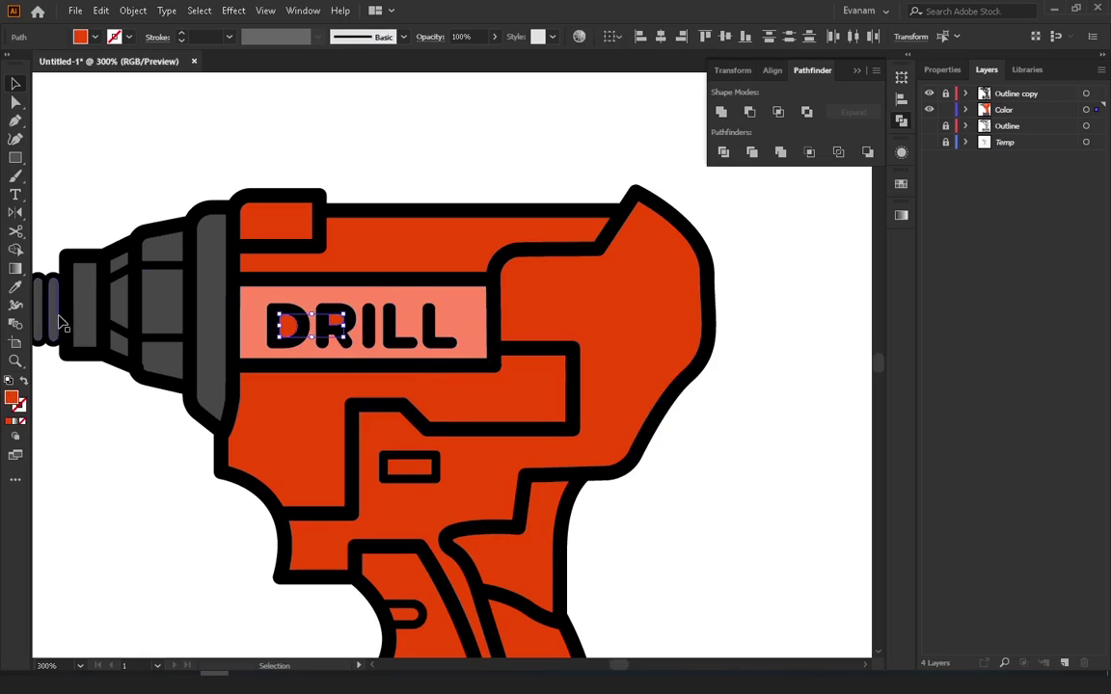
{"action": "left_click", "coordinate": [15, 288]}
{"action": "left_click", "coordinate": [309, 292]}
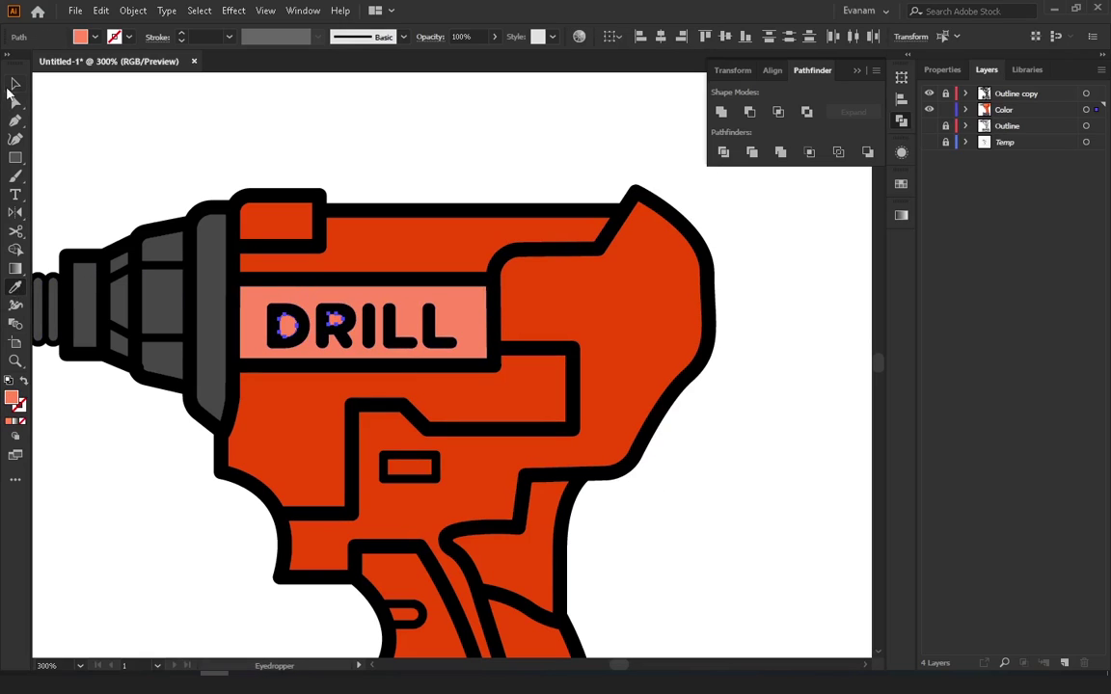
{"action": "left_click", "coordinate": [16, 84]}
{"action": "left_click", "coordinate": [109, 119]}
{"action": "scroll", "coordinate": [454, 409], "scroll_direction": "down", "scroll_amount": 2}
{"action": "left_click_drag", "start_coordinate": [453, 367], "coordinate": [452, 349]}
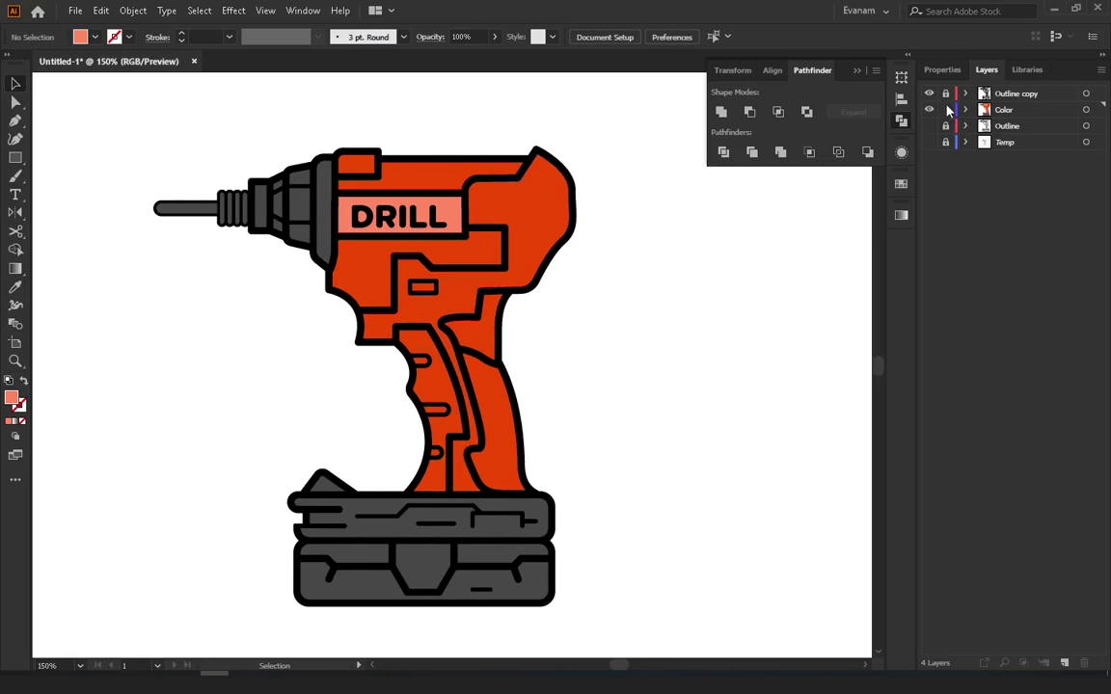
Add a new layer named Tones above the Color layer
{"action": "left_click", "coordinate": [1064, 659]}
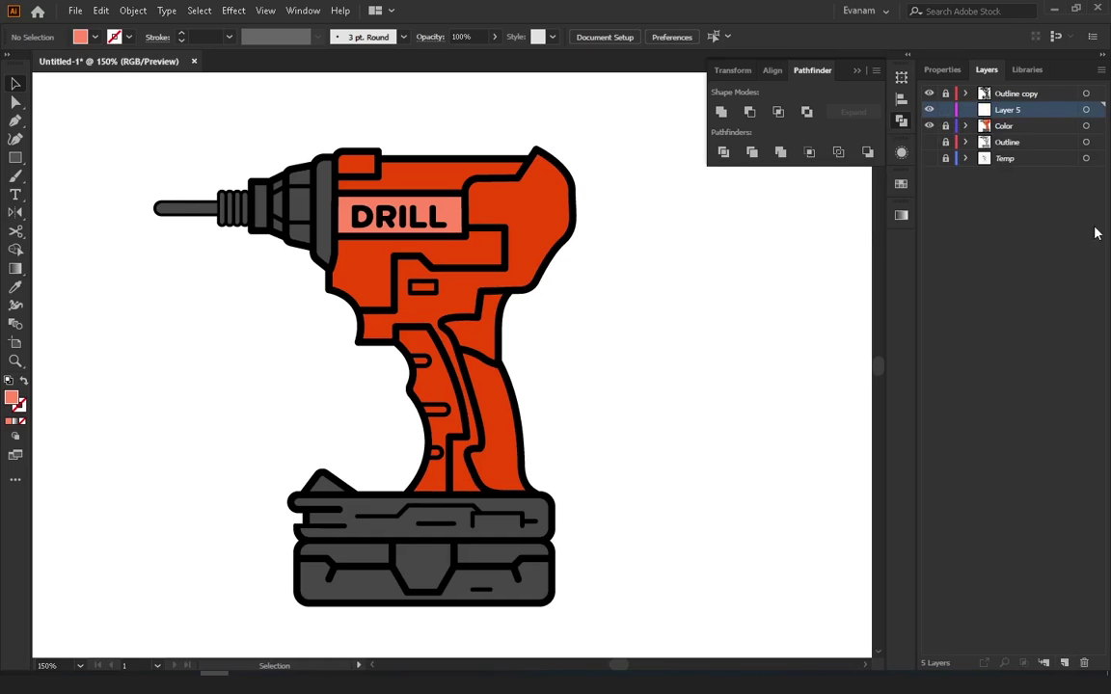
{"action": "double_click", "coordinate": [1006, 110]}
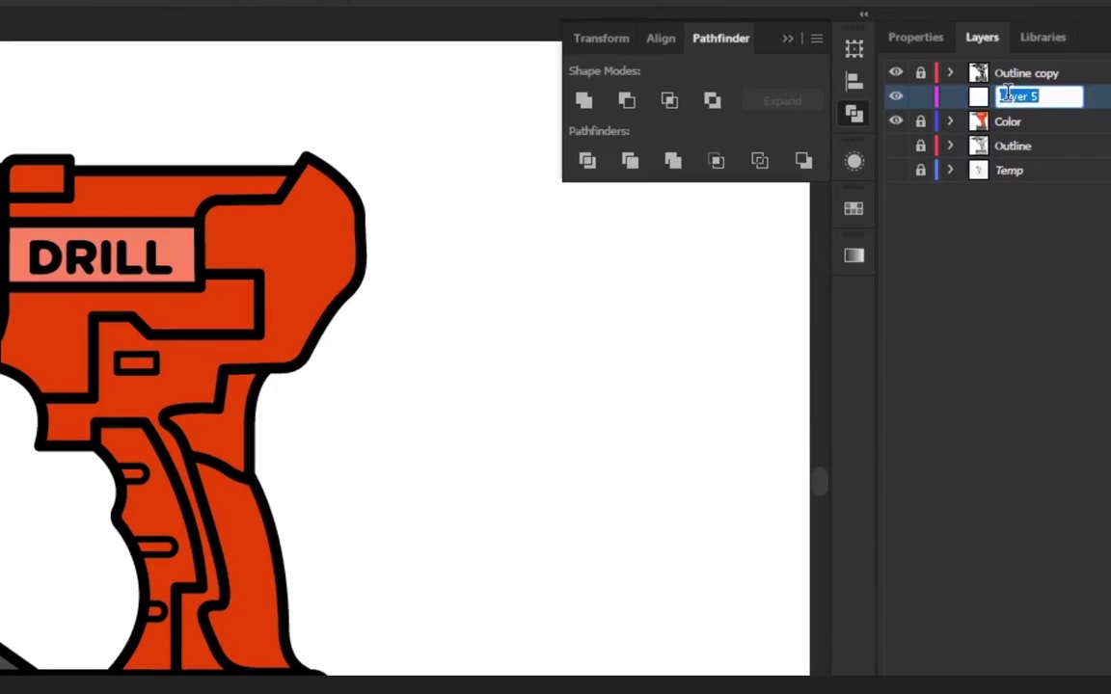
{"action": "type", "text": "Tones"}
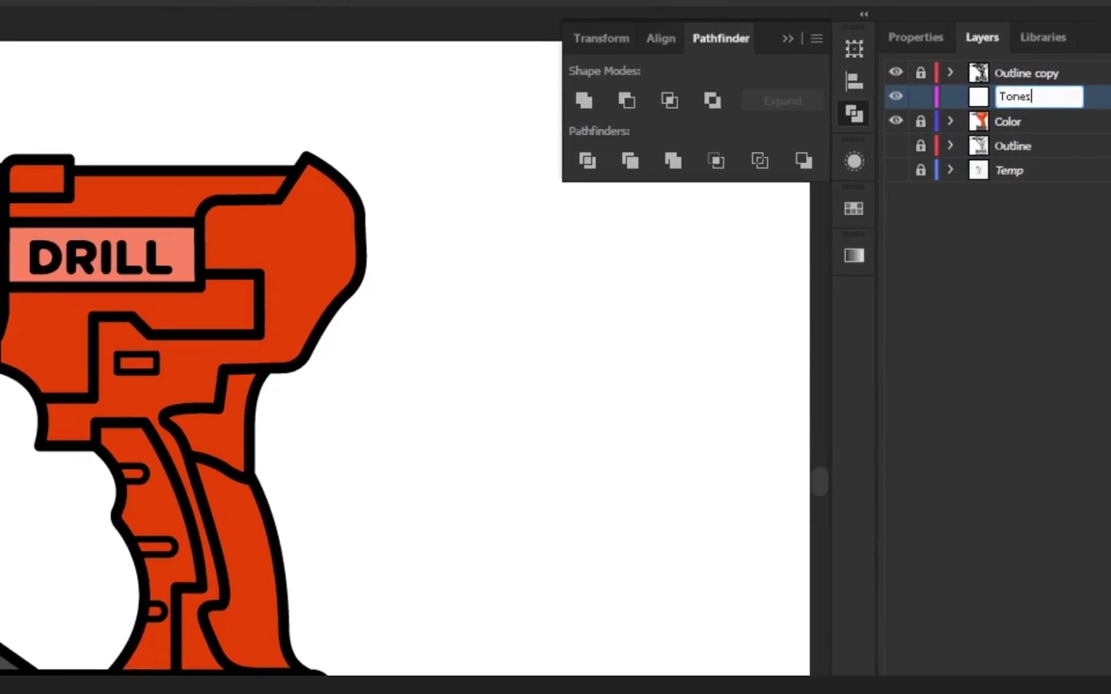
{"action": "key", "text": "Return"}
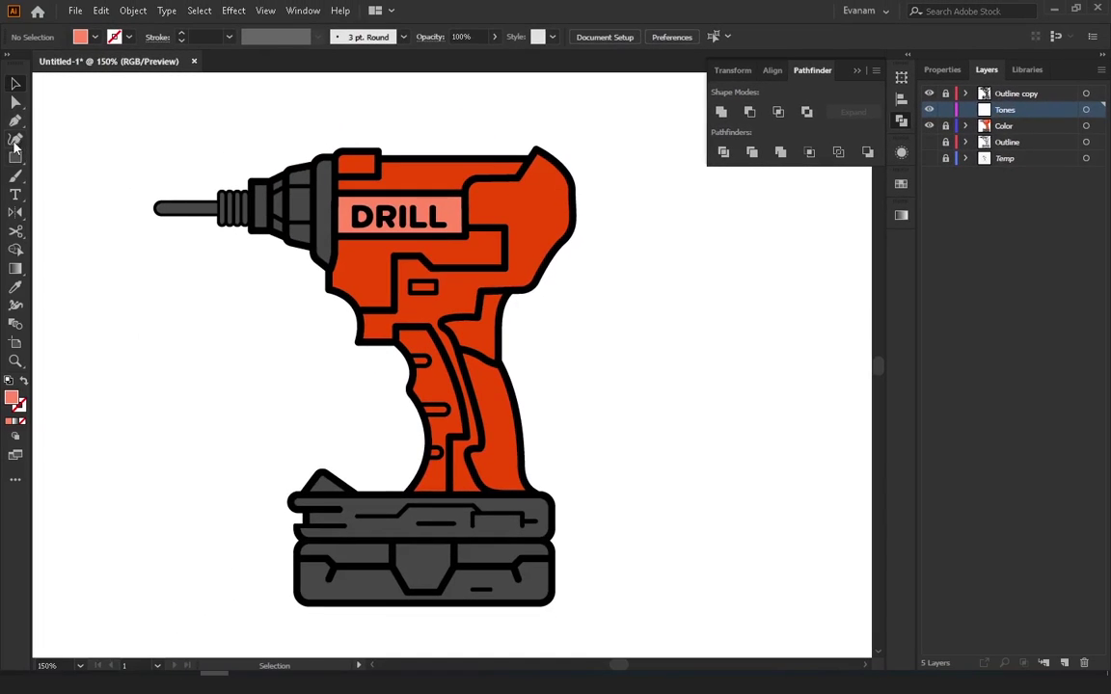
Zoom in on the chuck and set the fill to a grey darker than the chuck
{"action": "key", "text": "ctrl+1"}
{"action": "key", "text": "m"}
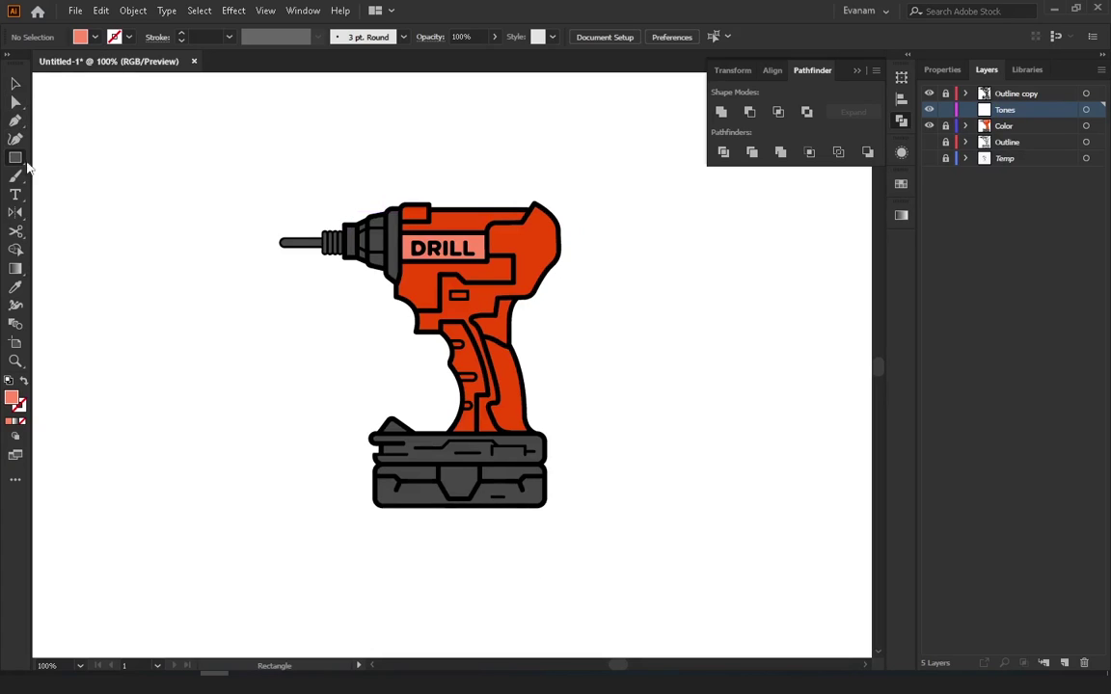
{"action": "key", "text": "ctrl+plus"}
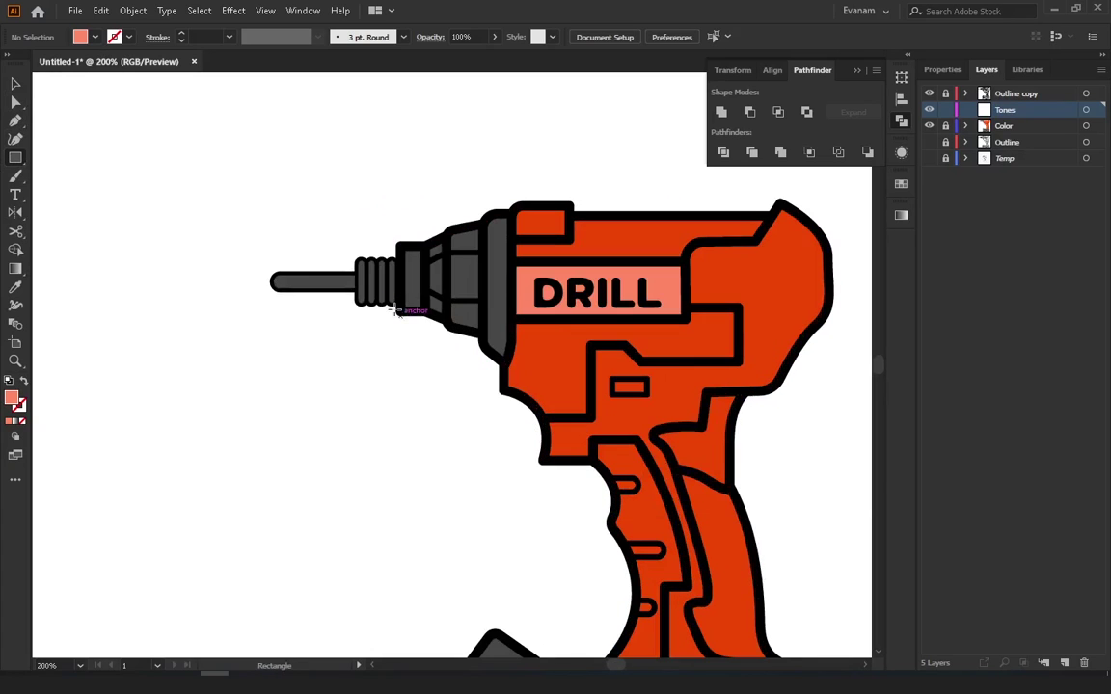
{"action": "key", "text": "ctrl+plus"}
{"action": "key", "text": "i"}
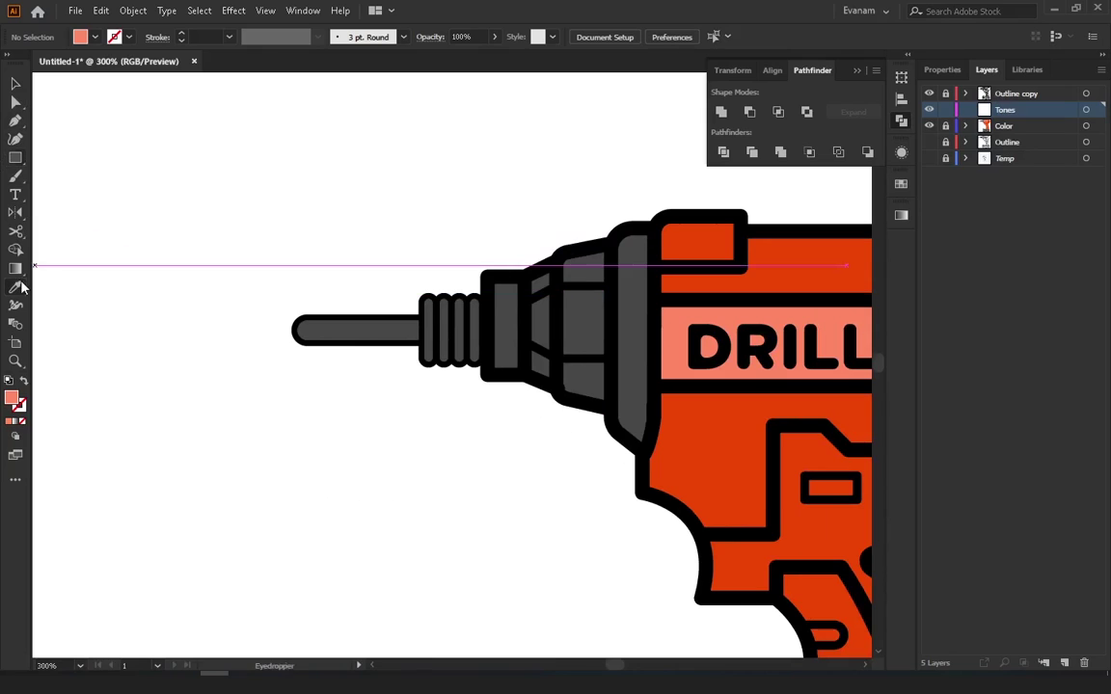
{"action": "double_click", "coordinate": [11, 396]}
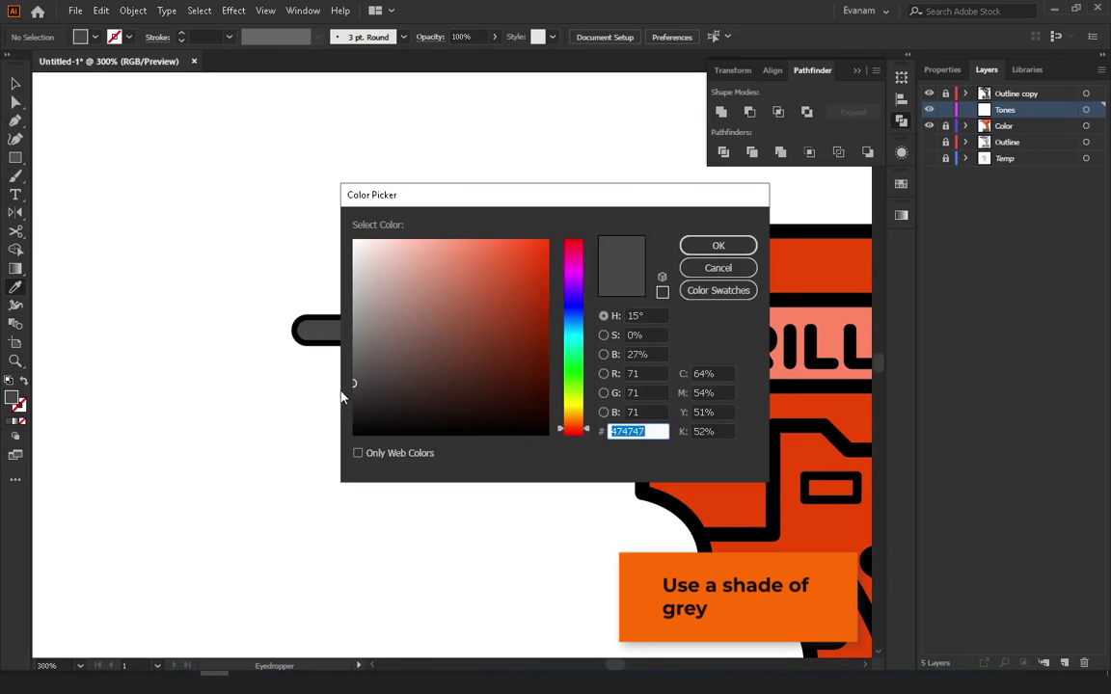
{"action": "left_click_drag", "start_coordinate": [352, 382], "coordinate": [351, 392]}
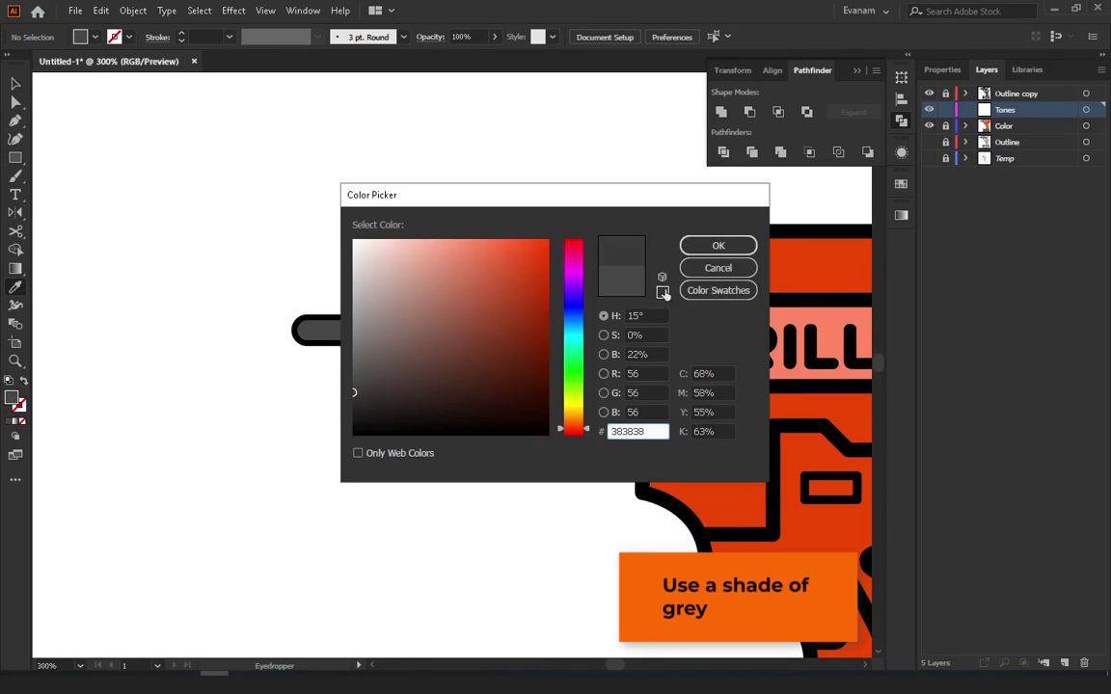
{"action": "left_click", "coordinate": [714, 246]}
Select the drill-bit shaft and the chuck pieces, leaving out the dark rectangle
{"action": "left_click", "coordinate": [15, 85]}
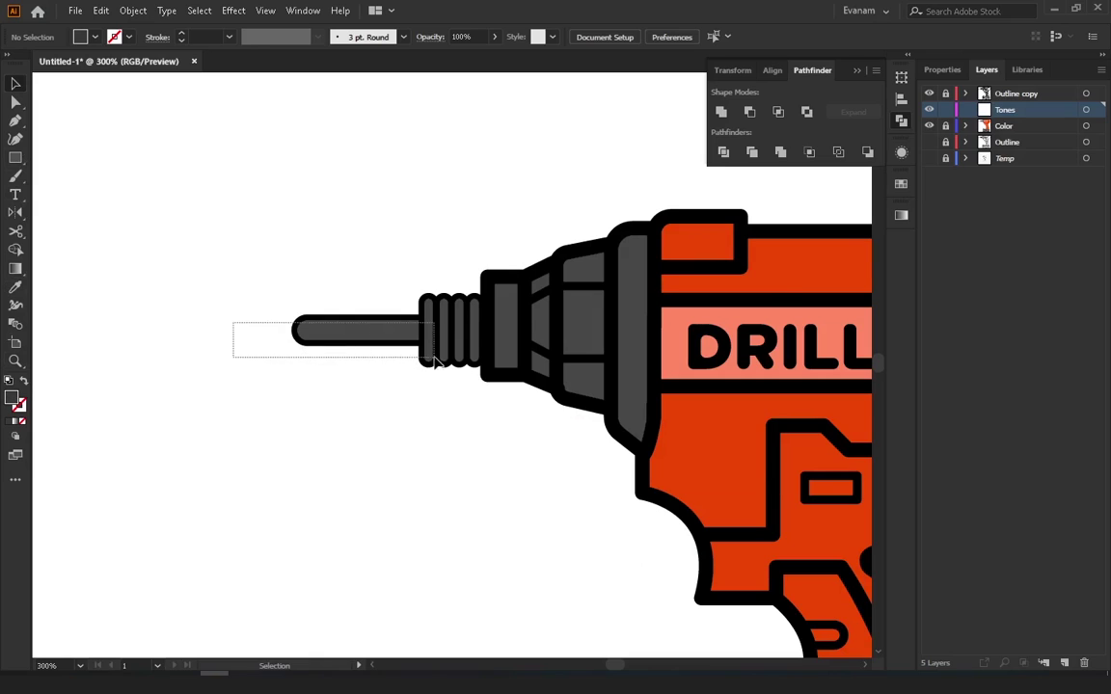
{"action": "mouse_move", "coordinate": [349, 355]}
{"action": "left_mouse_down"}
{"action": "mouse_move", "coordinate": [309, 349]}
{"action": "mouse_move", "coordinate": [556, 410]}
{"action": "mouse_move", "coordinate": [656, 461]}
{"action": "left_mouse_up"}
{"action": "left_click", "coordinate": [15, 157]}
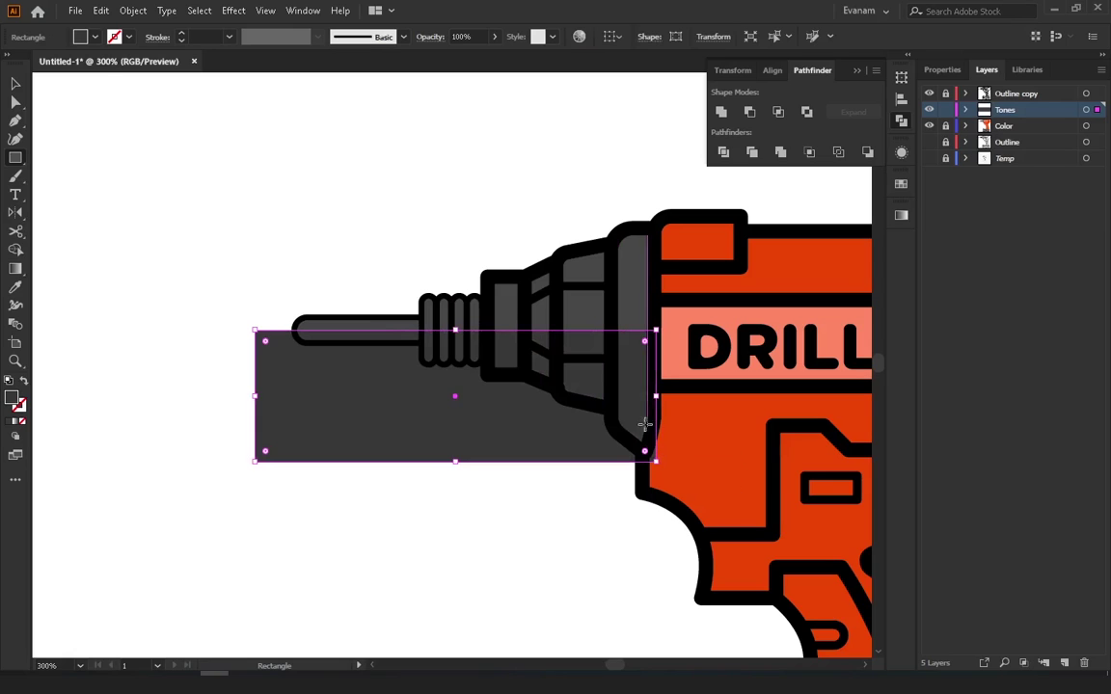
{"action": "left_click", "coordinate": [14, 81]}
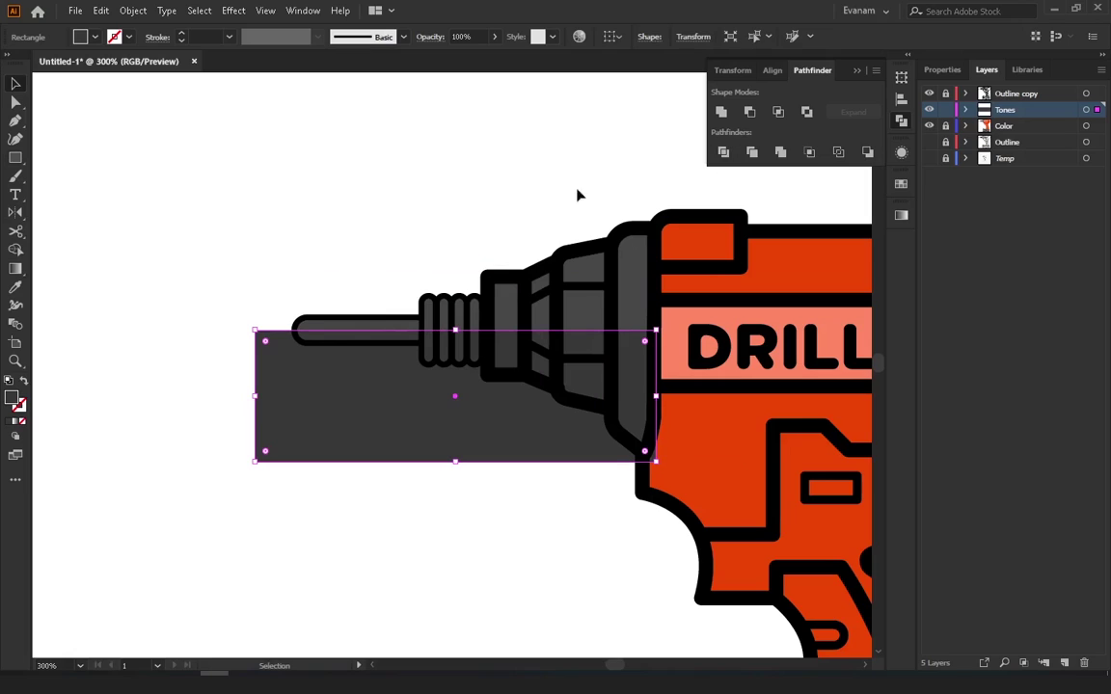
{"action": "left_click", "coordinate": [405, 326], "text": "shift"}
{"action": "left_click", "coordinate": [447, 316], "text": "shift"}
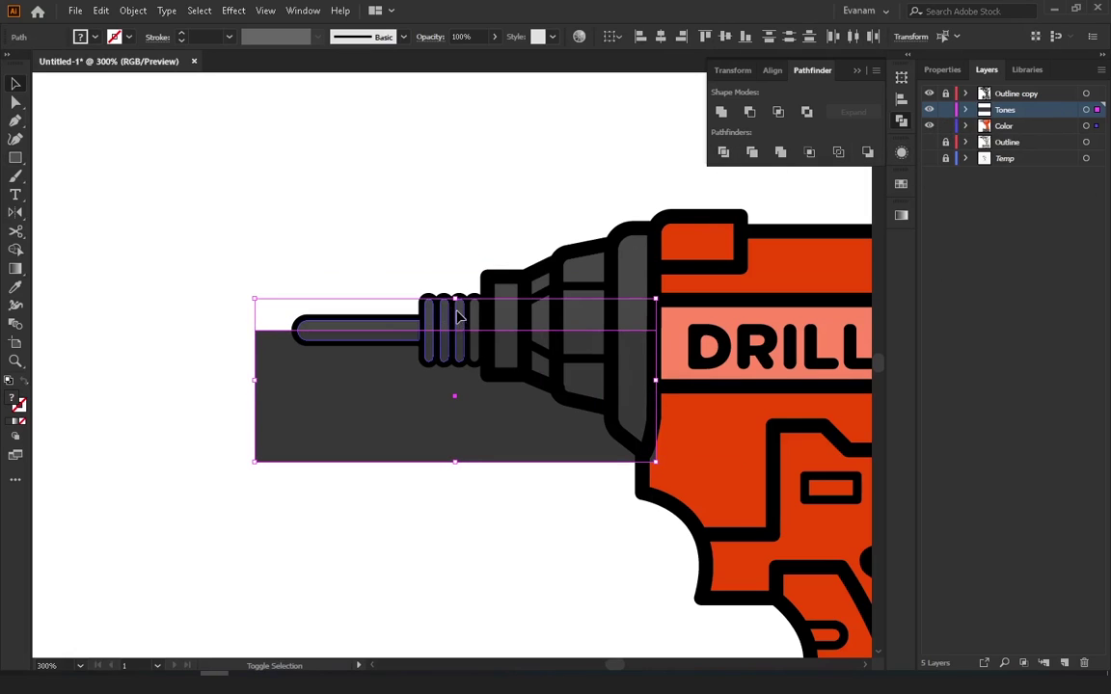
{"action": "left_click", "coordinate": [506, 318], "text": "shift"}
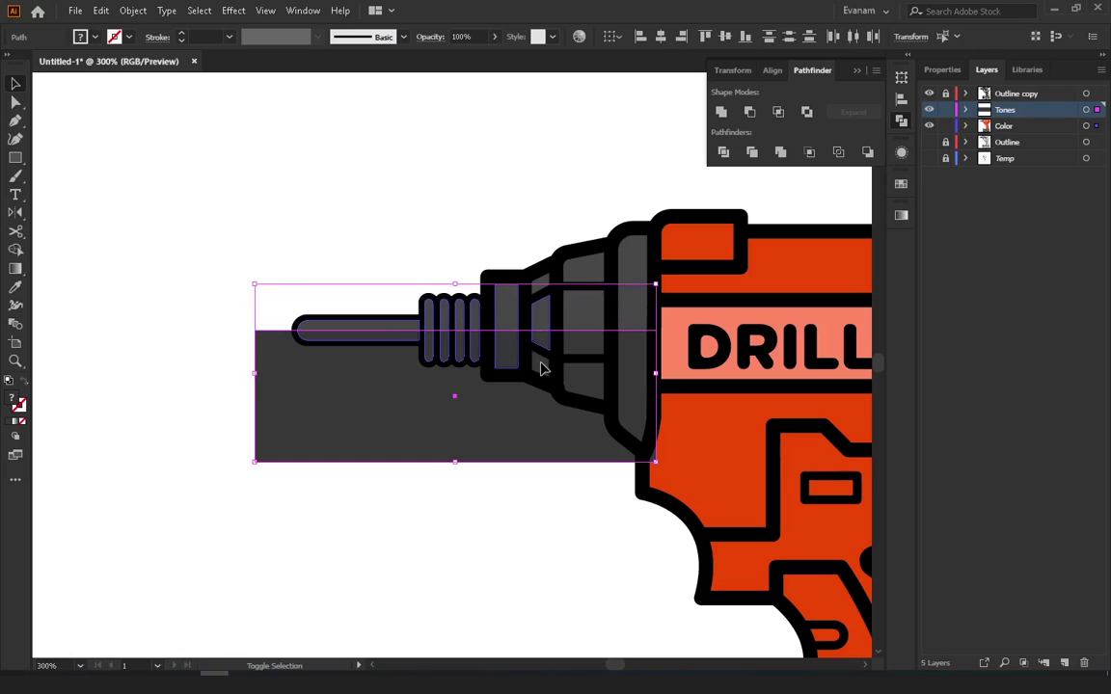
{"action": "left_click", "coordinate": [538, 286], "text": "shift"}
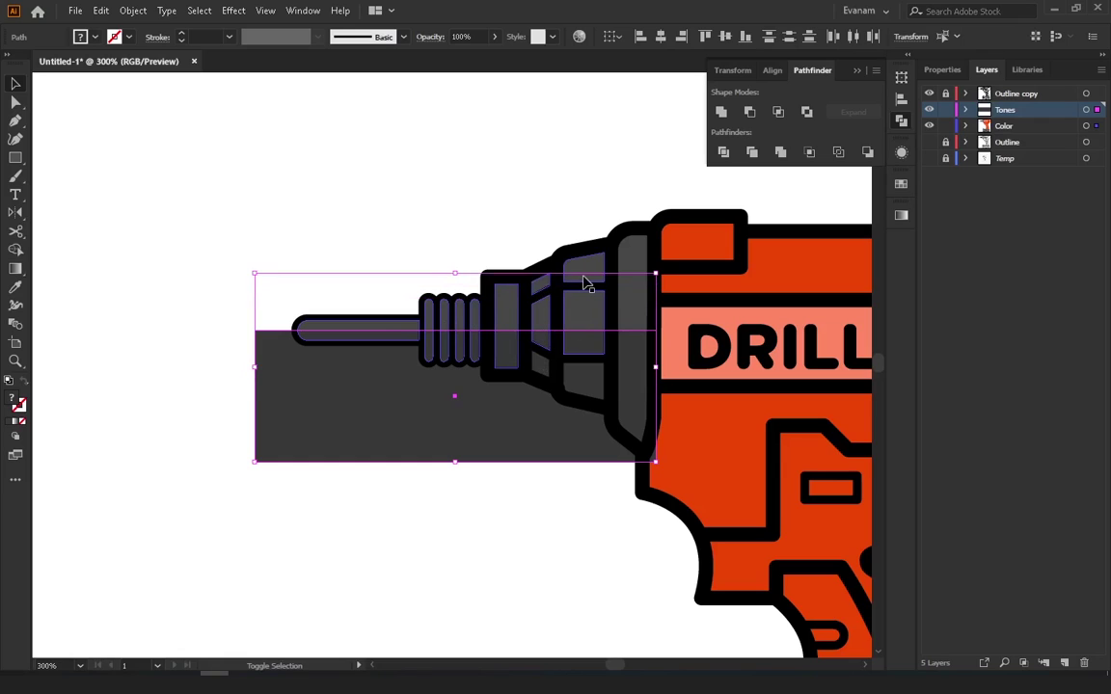
{"action": "left_click", "coordinate": [584, 289], "text": "shift"}
{"action": "left_click", "coordinate": [632, 289], "text": "shift"}
{"action": "left_click", "coordinate": [445, 391], "text": "shift"}
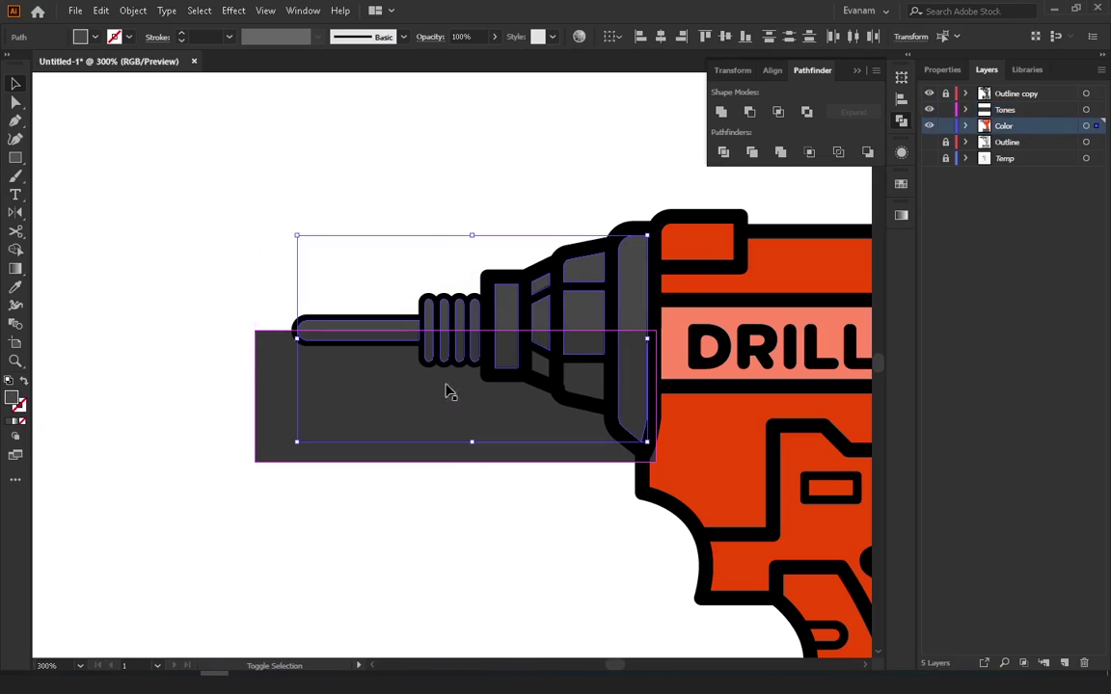
Reposition the dark grey rectangle over the lower half of the chuck
{"action": "left_click", "coordinate": [588, 504]}
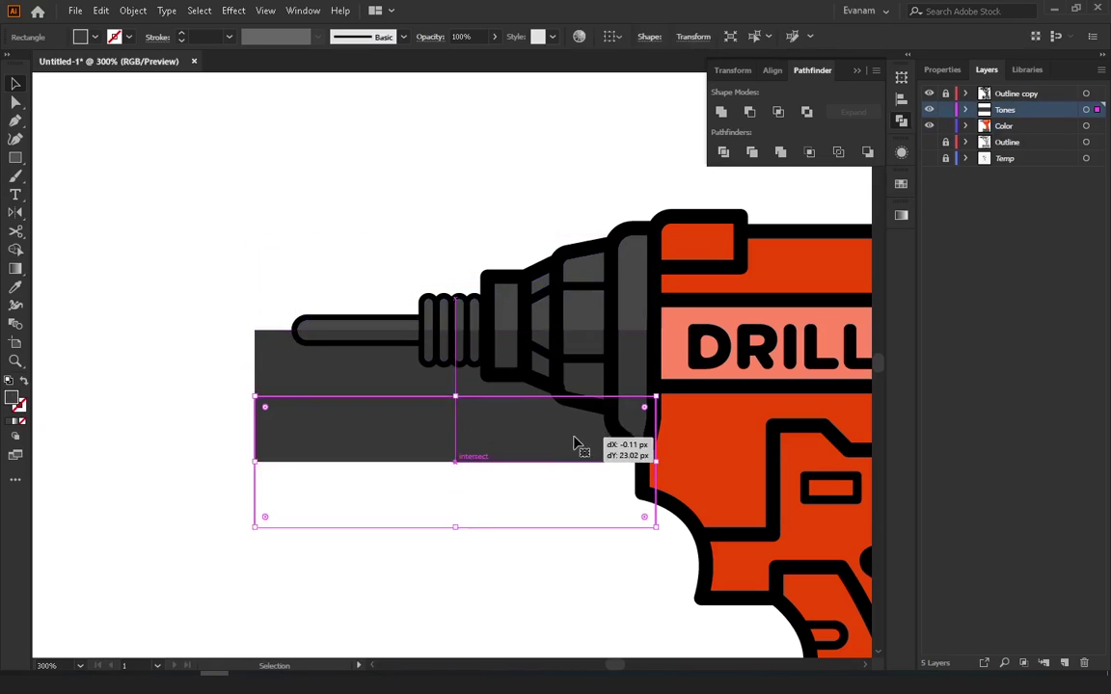
{"action": "left_click_drag", "start_coordinate": [573, 378], "coordinate": [578, 446]}
{"action": "left_click", "coordinate": [583, 381]}
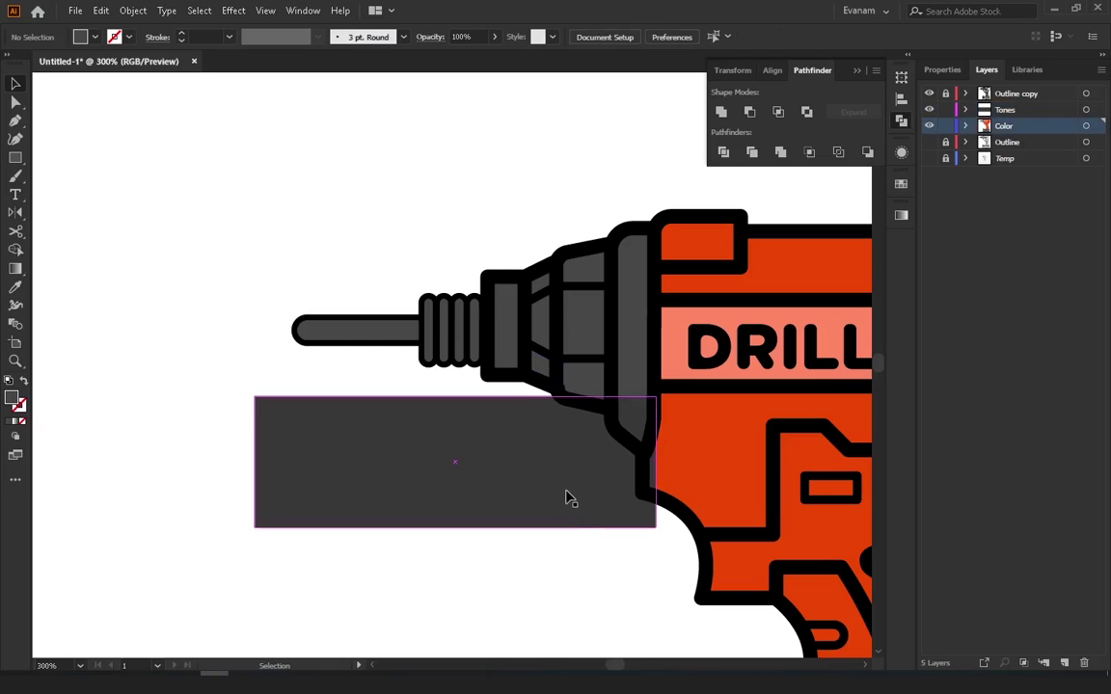
{"action": "left_click_drag", "start_coordinate": [565, 496], "coordinate": [569, 431]}
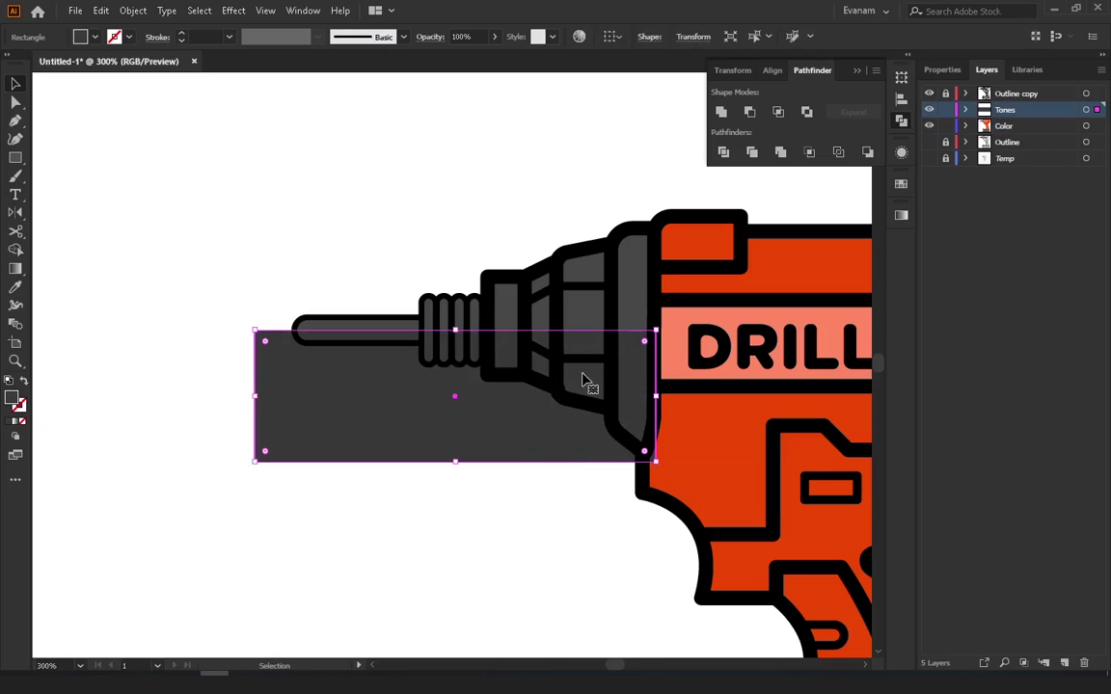
{"action": "left_click", "coordinate": [648, 478]}
Select the chuck pieces, drill bit and grey rectangle, keeping Tones above Color
{"action": "left_click_drag", "start_coordinate": [1005, 110], "coordinate": [1005, 135]}
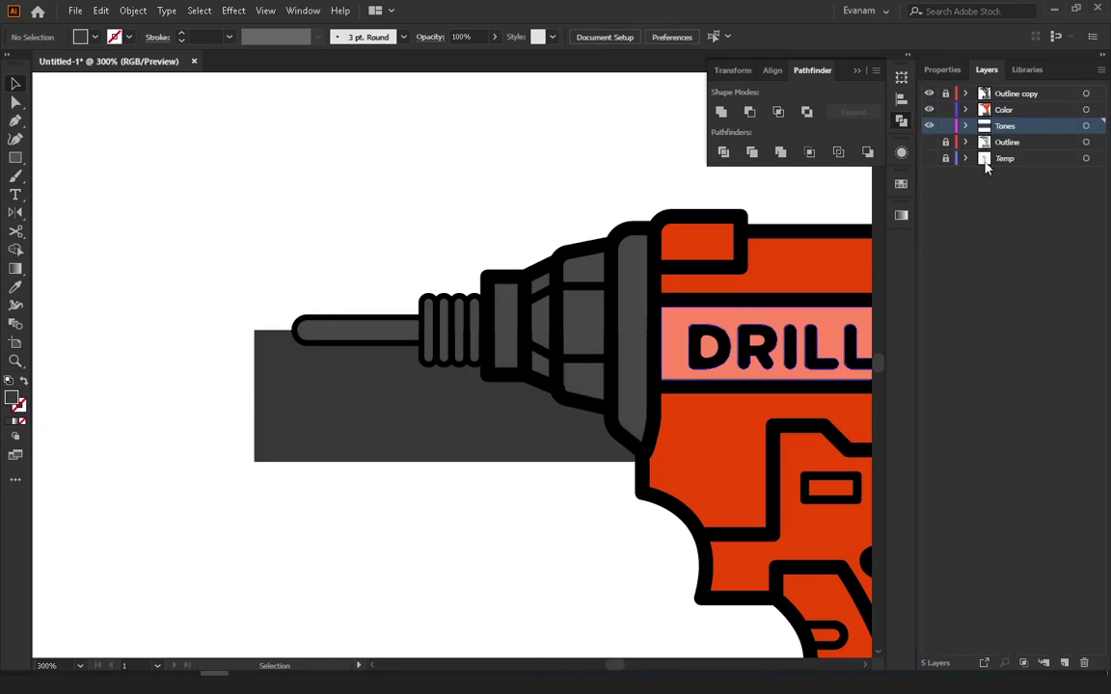
{"action": "left_click", "coordinate": [579, 388]}
{"action": "left_click", "coordinate": [555, 349], "text": "shift"}
{"action": "left_click", "coordinate": [540, 307], "text": "shift"}
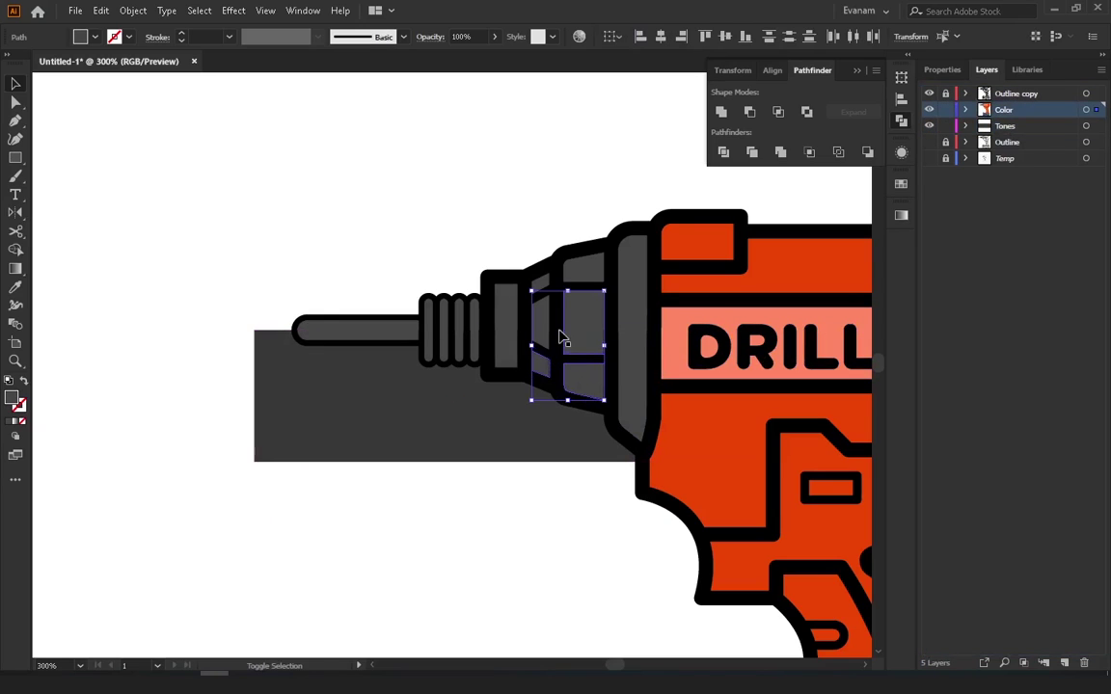
{"action": "left_click", "coordinate": [594, 333], "text": "shift"}
{"action": "left_click", "coordinate": [497, 332], "text": "shift"}
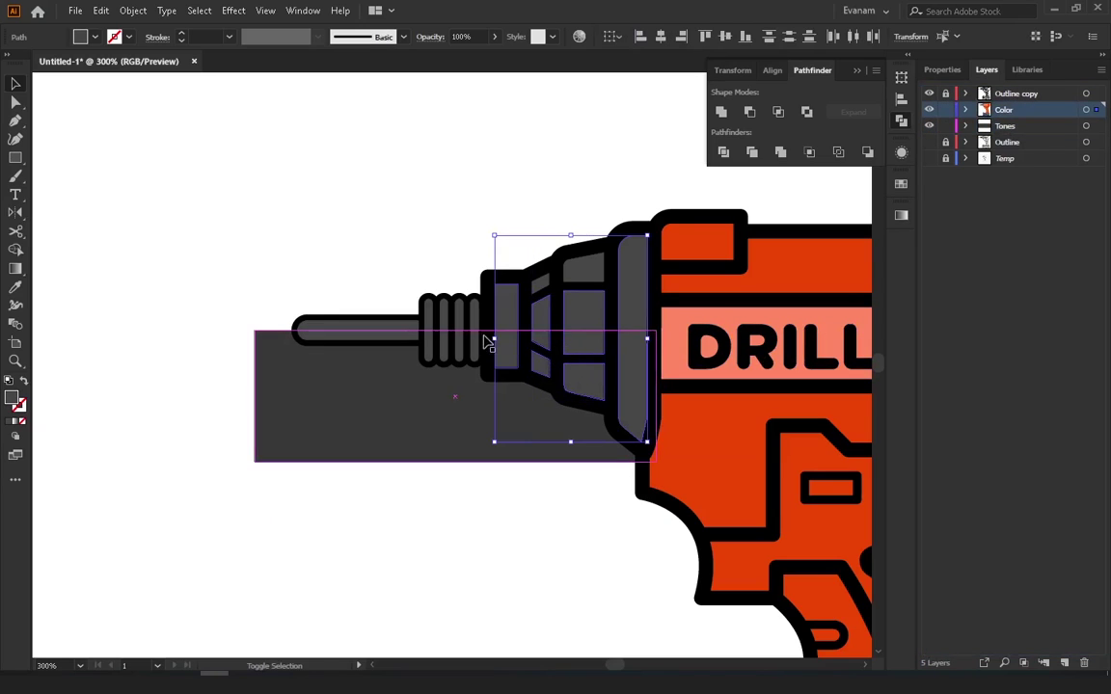
{"action": "left_click", "coordinate": [458, 328], "text": "shift"}
{"action": "left_click", "coordinate": [447, 329], "text": "shift"}
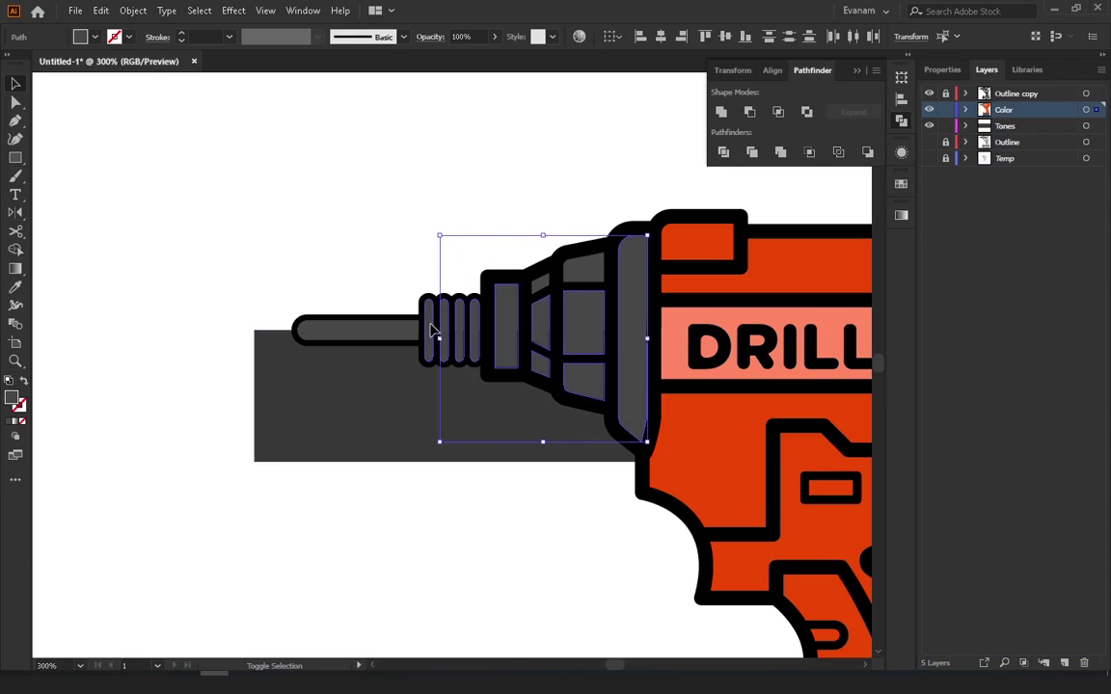
{"action": "left_click", "coordinate": [407, 330], "text": "shift"}
{"action": "left_click", "coordinate": [372, 408], "text": "shift"}
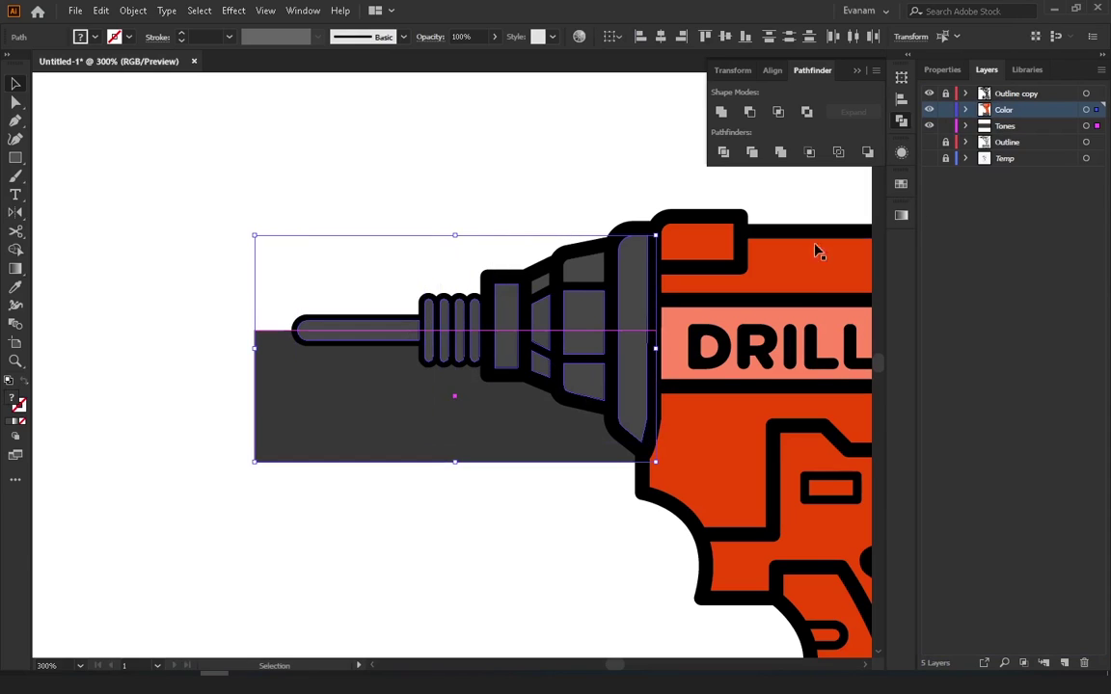
{"action": "left_click_drag", "start_coordinate": [1003, 126], "coordinate": [1004, 106]}
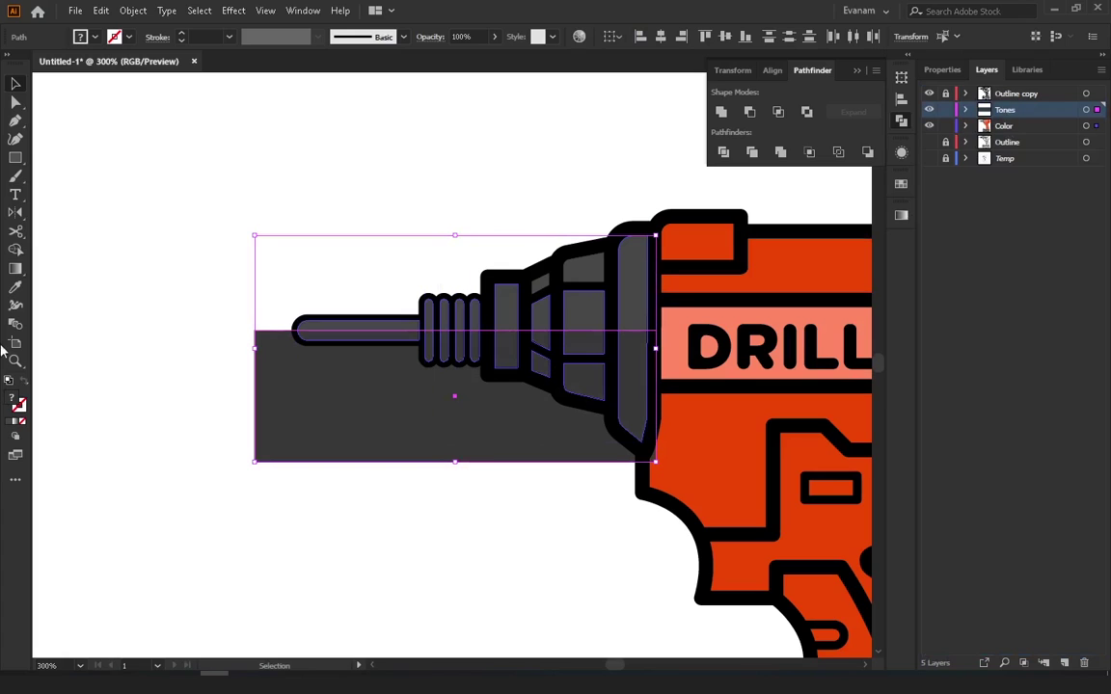
Carve chuck shadow pieces with Shape Builder, delete the leftover rectangle, and widen the bit shadow
{"action": "left_click", "coordinate": [14, 251]}
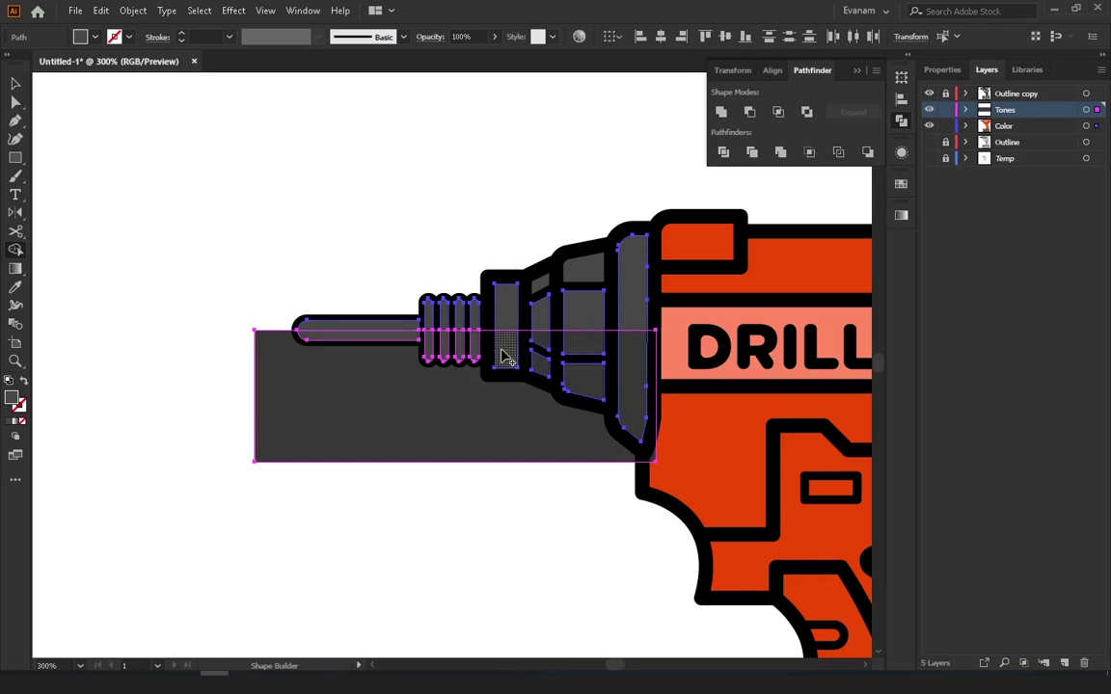
{"action": "left_click", "coordinate": [534, 364]}
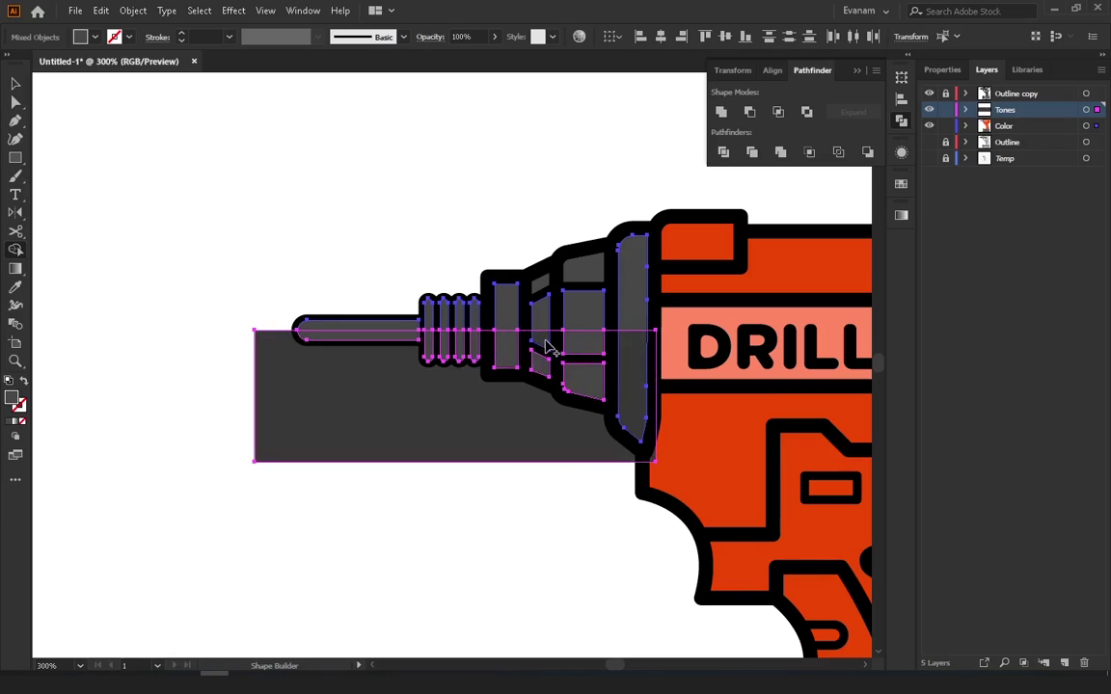
{"action": "left_click", "coordinate": [17, 85]}
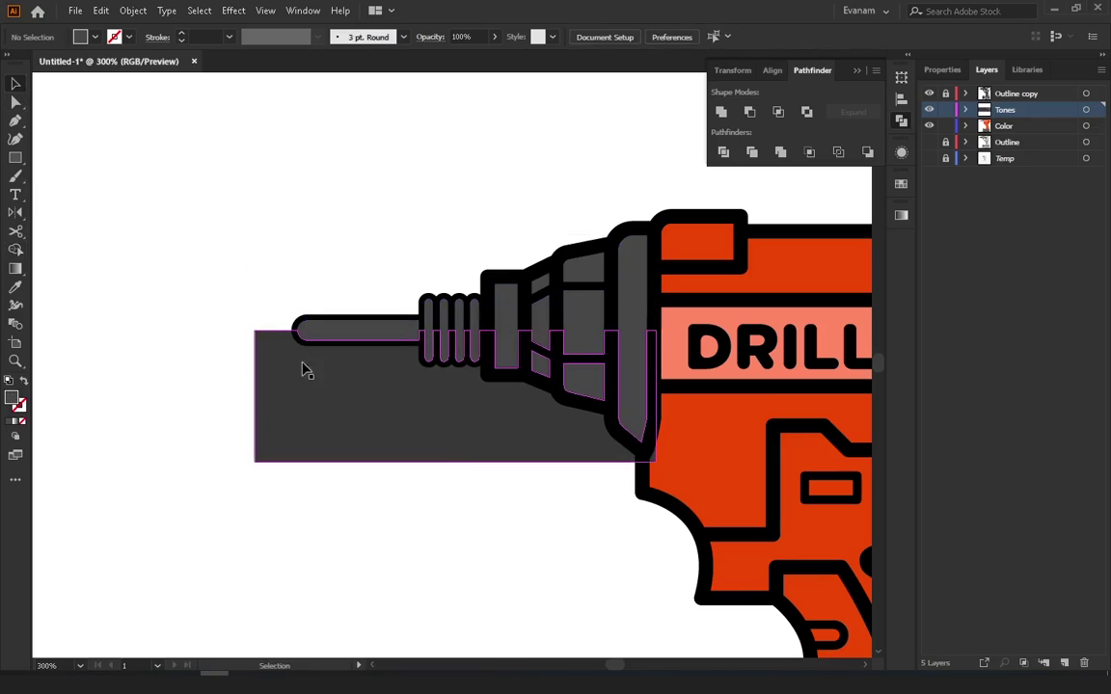
{"action": "left_click", "coordinate": [345, 400]}
{"action": "key", "text": "Delete"}
{"action": "left_click", "coordinate": [364, 335]}
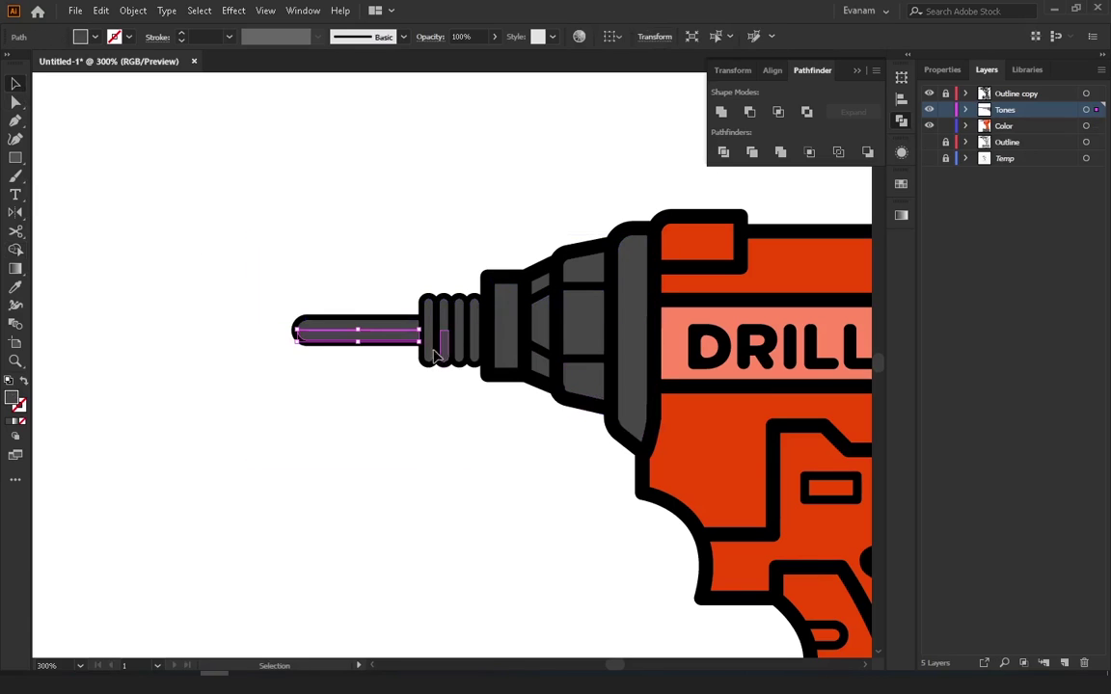
{"action": "left_click_drag", "start_coordinate": [432, 345], "coordinate": [604, 353]}
Fill all the chuck and bit shadow pieces with darker grey 3A3A3A
{"action": "left_click", "coordinate": [625, 401], "text": "shift"}
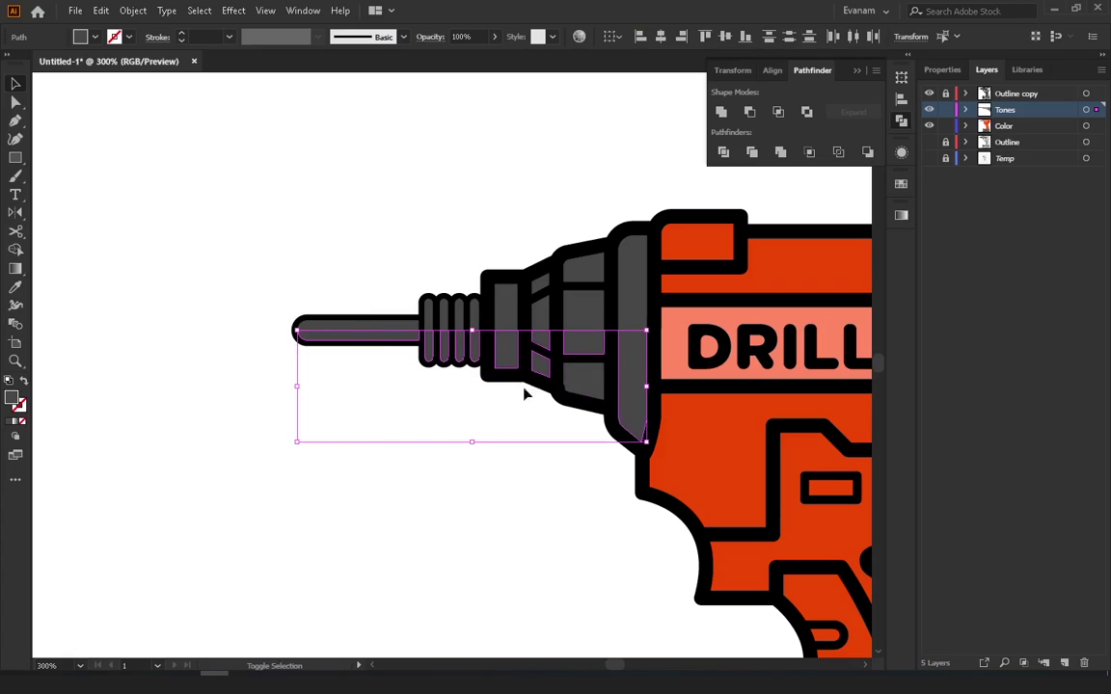
{"action": "double_click", "coordinate": [11, 397]}
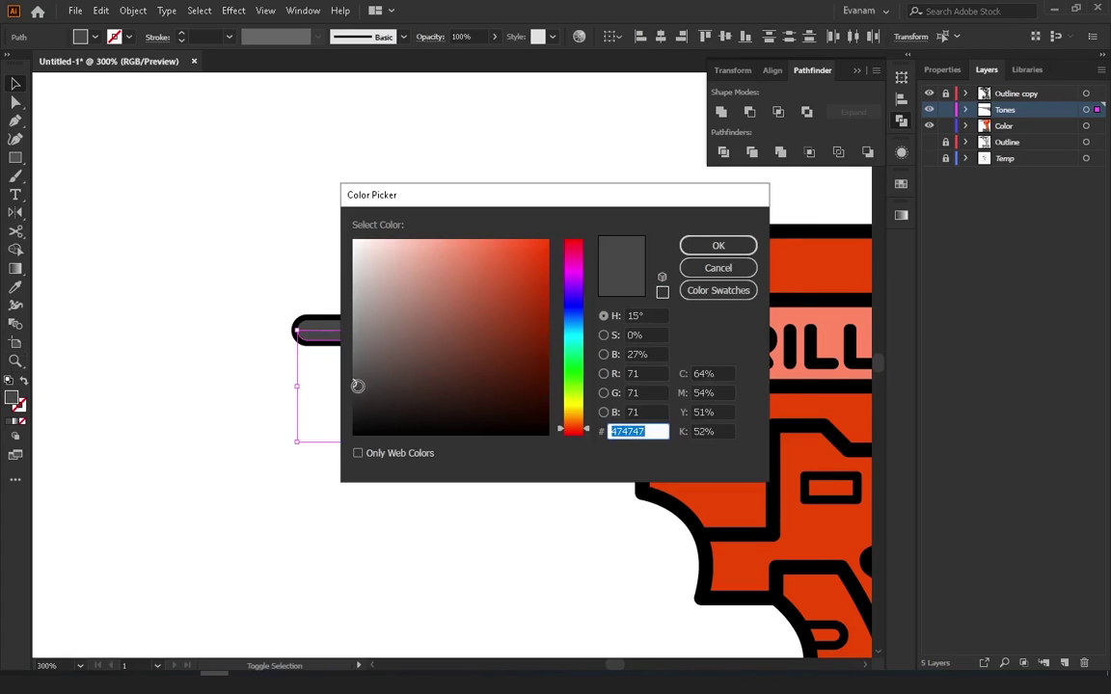
{"action": "left_click_drag", "start_coordinate": [354, 386], "coordinate": [354, 389]}
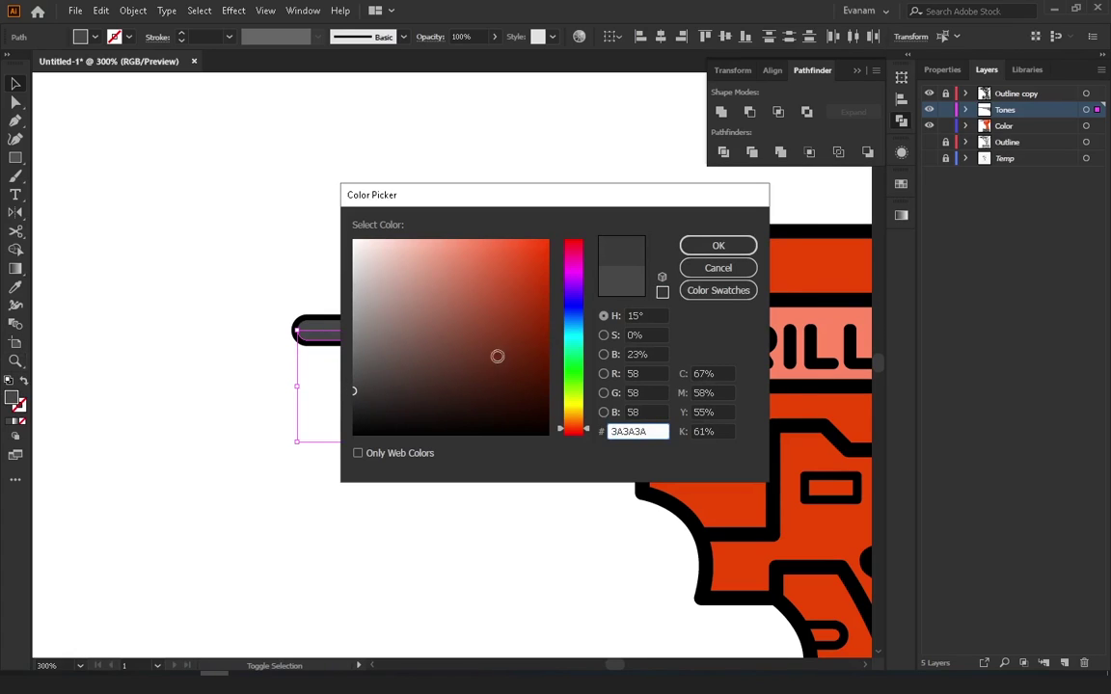
{"action": "key", "text": "Return"}
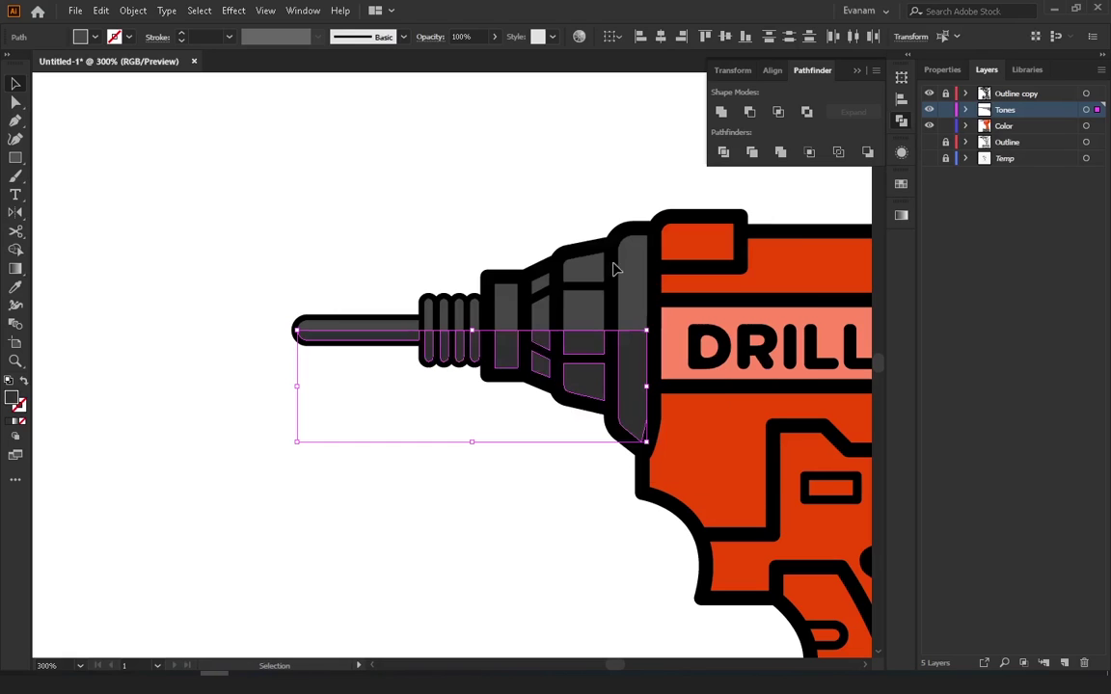
Draw a dark grey rectangle spanning the battery area
{"action": "left_click", "coordinate": [77, 144]}
{"action": "scroll", "coordinate": [495, 466], "scroll_direction": "down", "scroll_amount": 3}
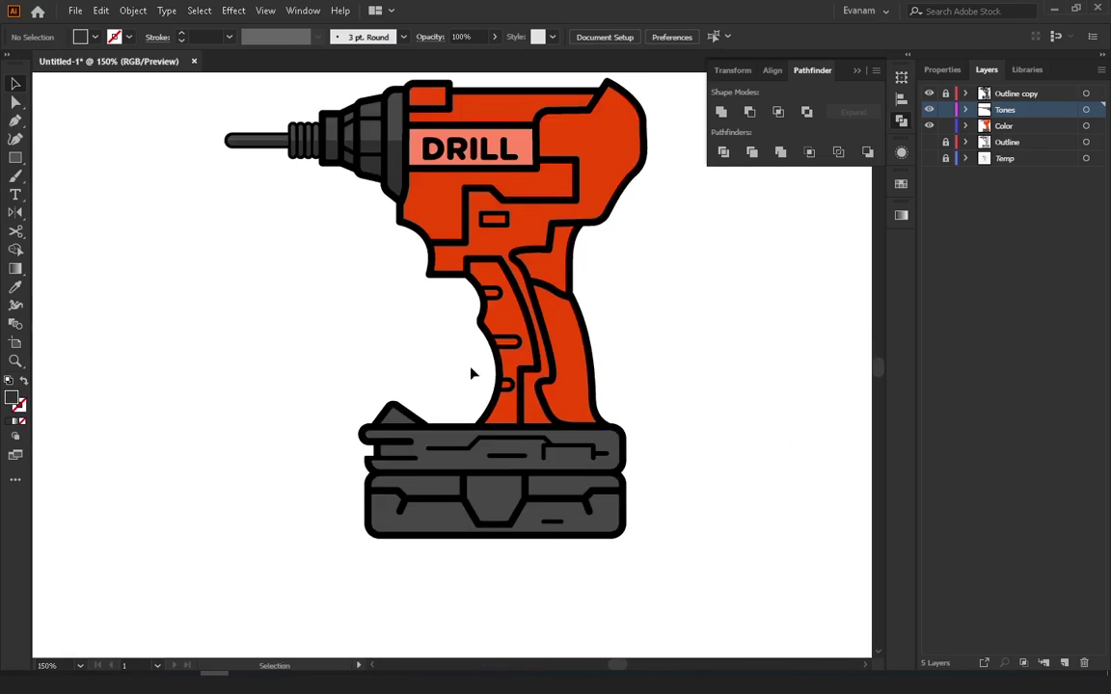
{"action": "scroll", "coordinate": [422, 329], "scroll_direction": "up", "scroll_amount": 1}
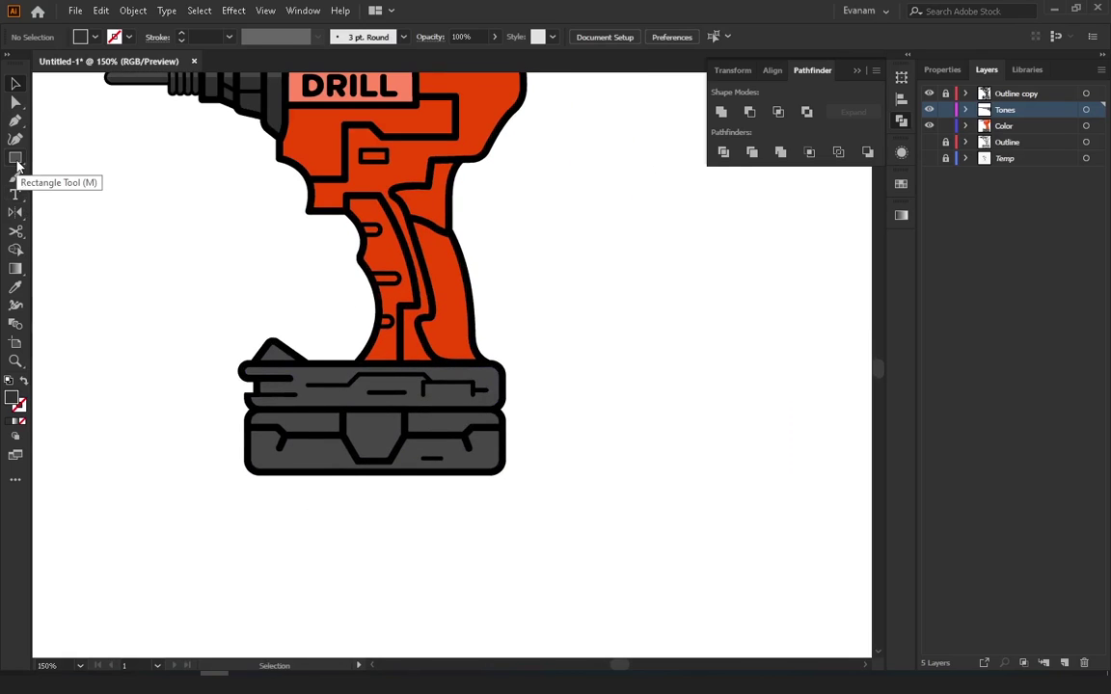
{"action": "left_click", "coordinate": [17, 164]}
{"action": "scroll", "coordinate": [353, 402], "scroll_direction": "up", "scroll_amount": 1}
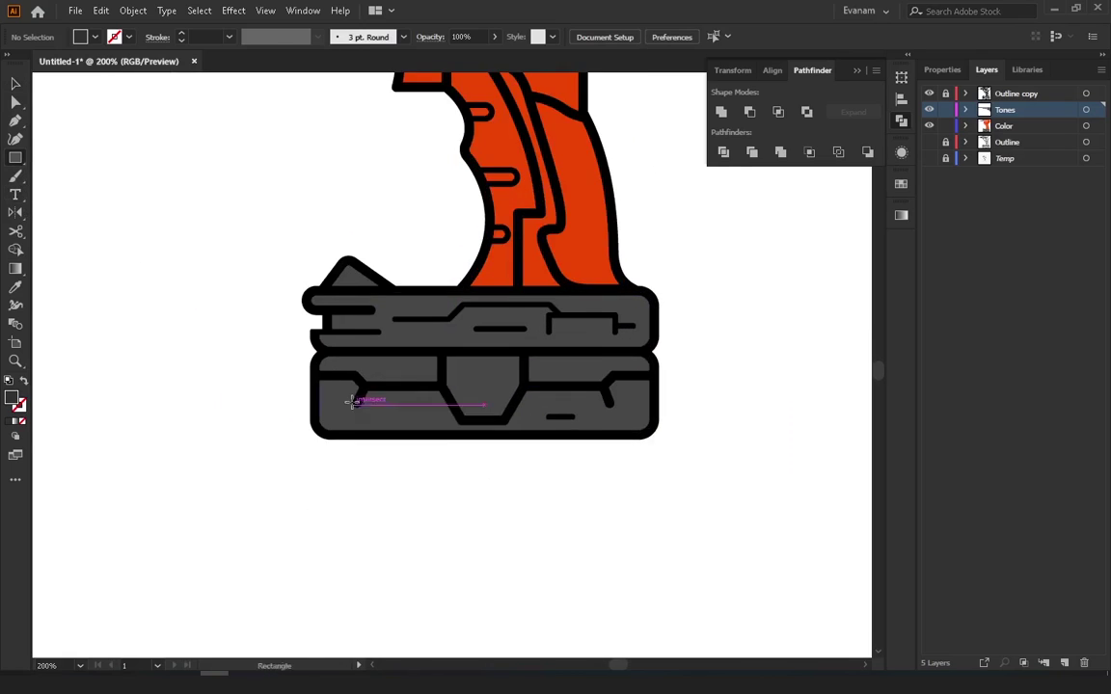
{"action": "left_click_drag", "start_coordinate": [187, 357], "coordinate": [630, 514]}
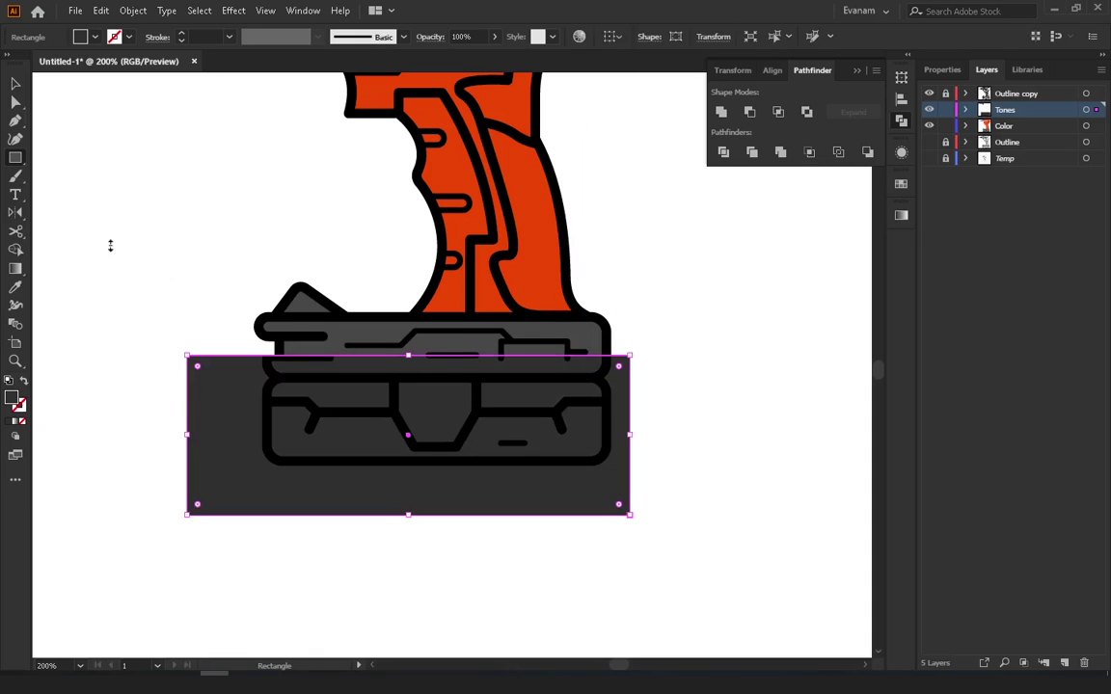
Move the dark rectangle down over the lower half of the battery
{"action": "left_click", "coordinate": [15, 84]}
{"action": "left_click_drag", "start_coordinate": [472, 426], "coordinate": [459, 422]}
{"action": "key", "text": "ctrl+shift+a"}
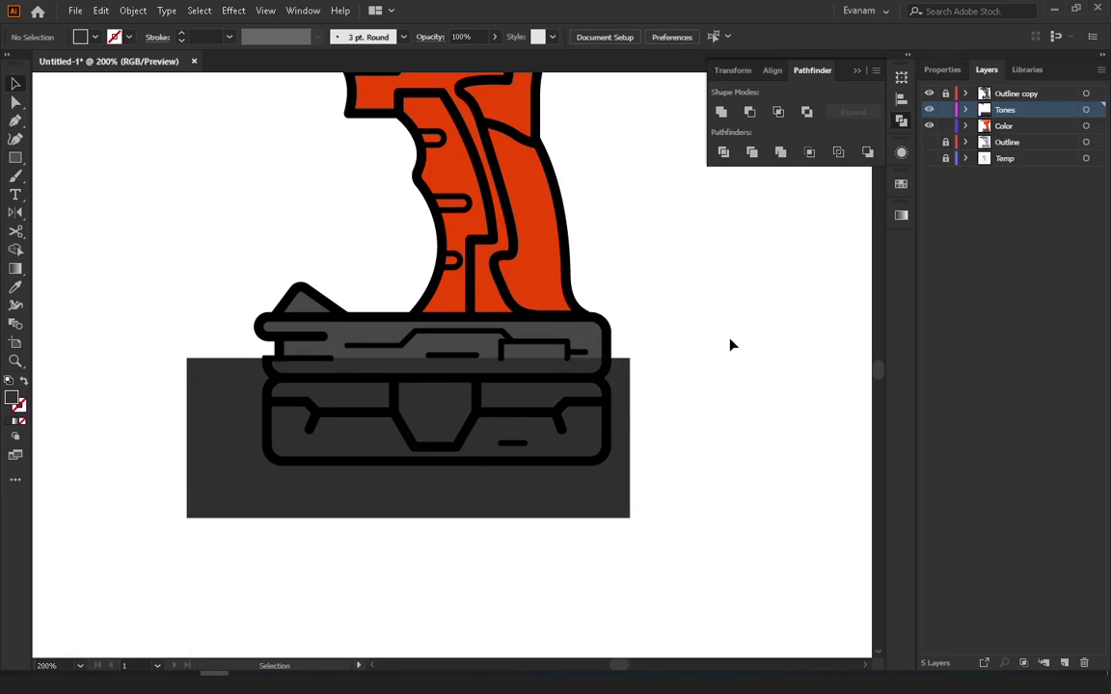
{"action": "left_click", "coordinate": [524, 439]}
{"action": "key", "text": "ctrl+shift+a"}
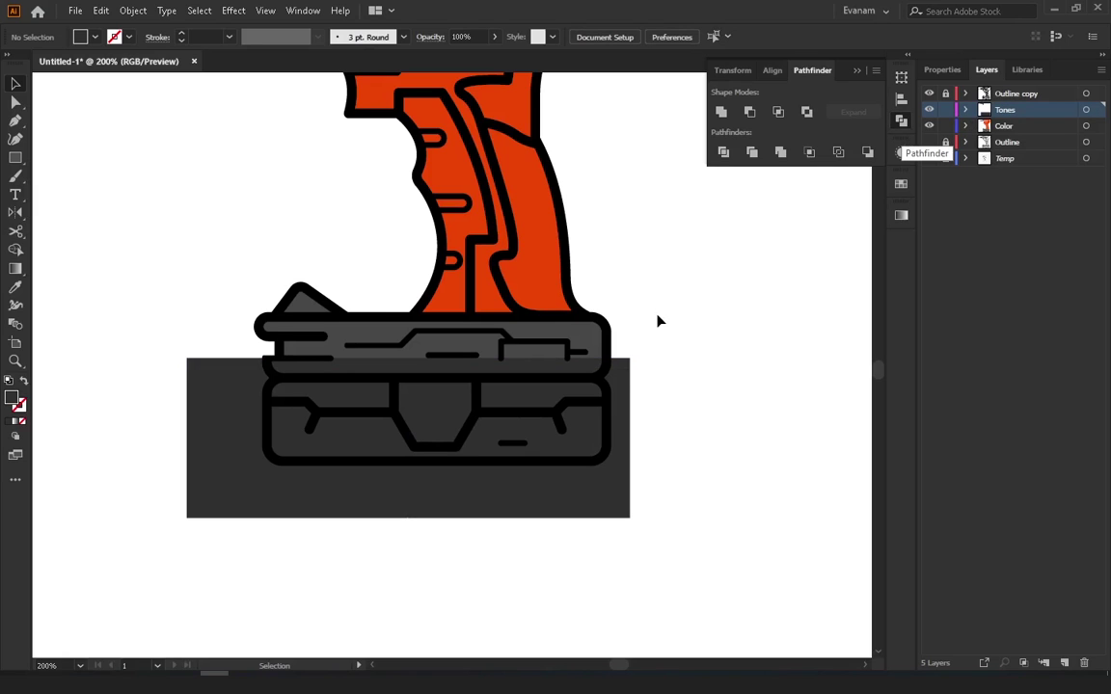
{"action": "left_click_drag", "start_coordinate": [623, 399], "coordinate": [622, 511]}
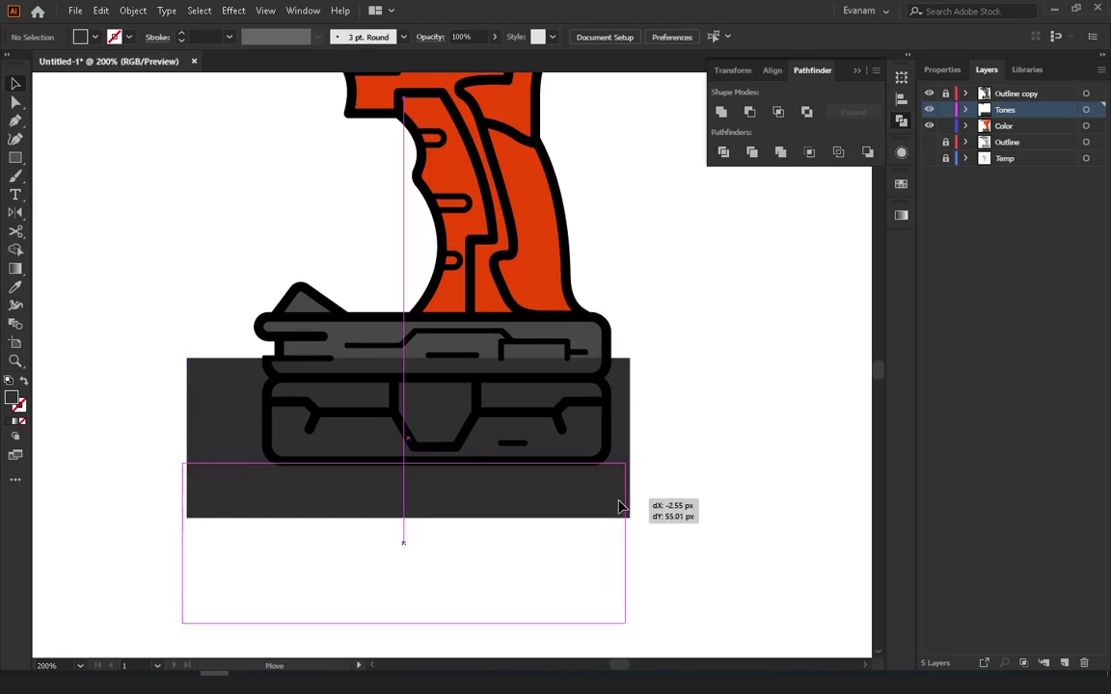
{"action": "key", "text": "ctrl+shift+a"}
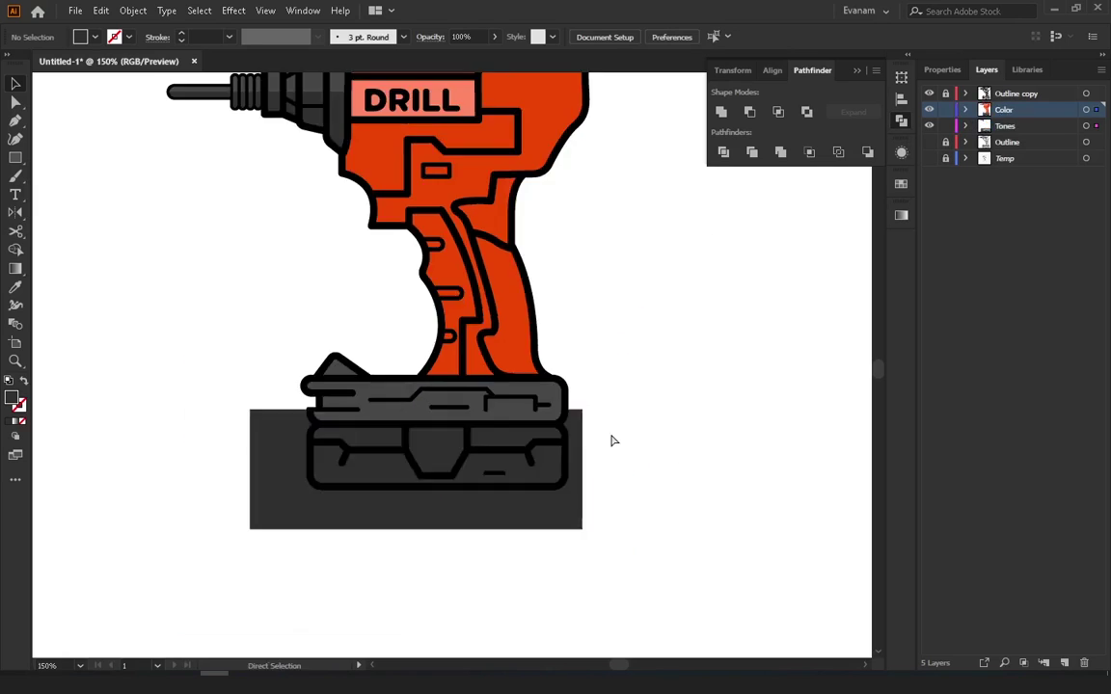
Split the battery band with the rectangle using Shape Builder, then delete the leftover rectangle
{"action": "key", "text": "v"}
{"action": "left_click_drag", "start_coordinate": [611, 441], "coordinate": [534, 452]}
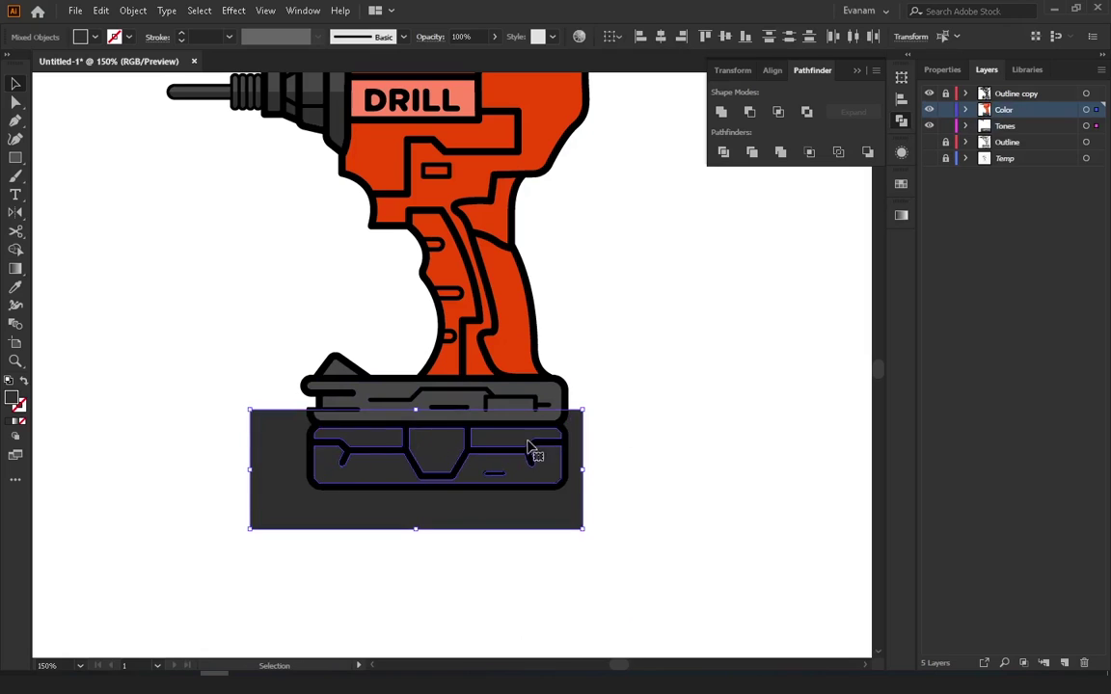
{"action": "left_click", "coordinate": [15, 249]}
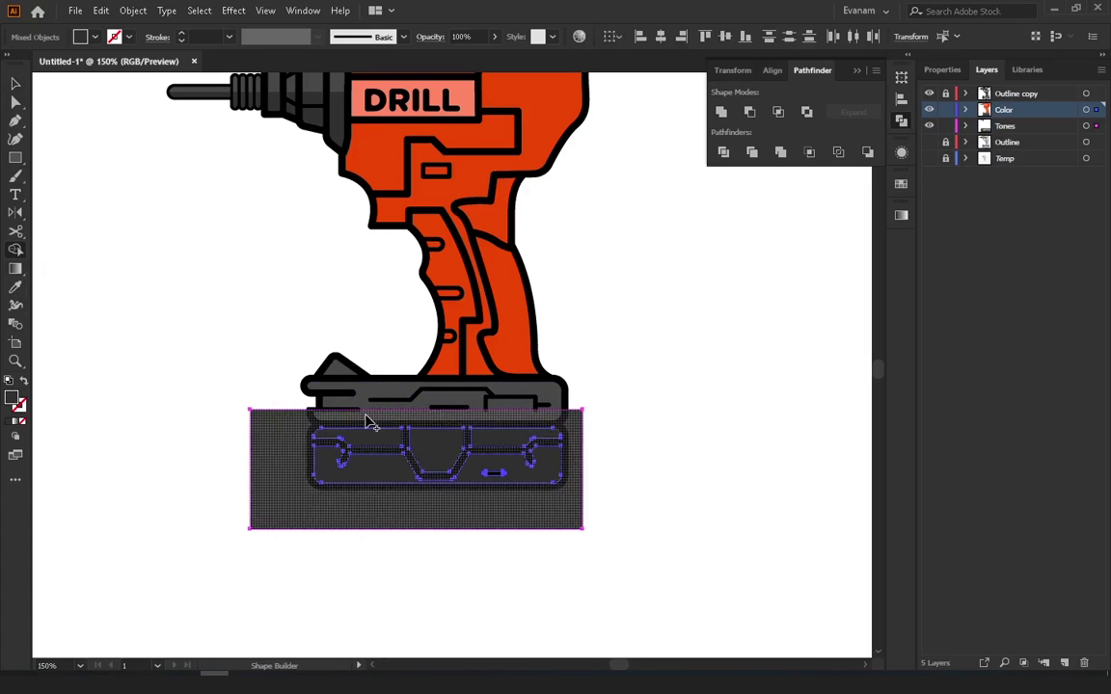
{"action": "key", "text": "v"}
{"action": "left_click", "coordinate": [652, 426]}
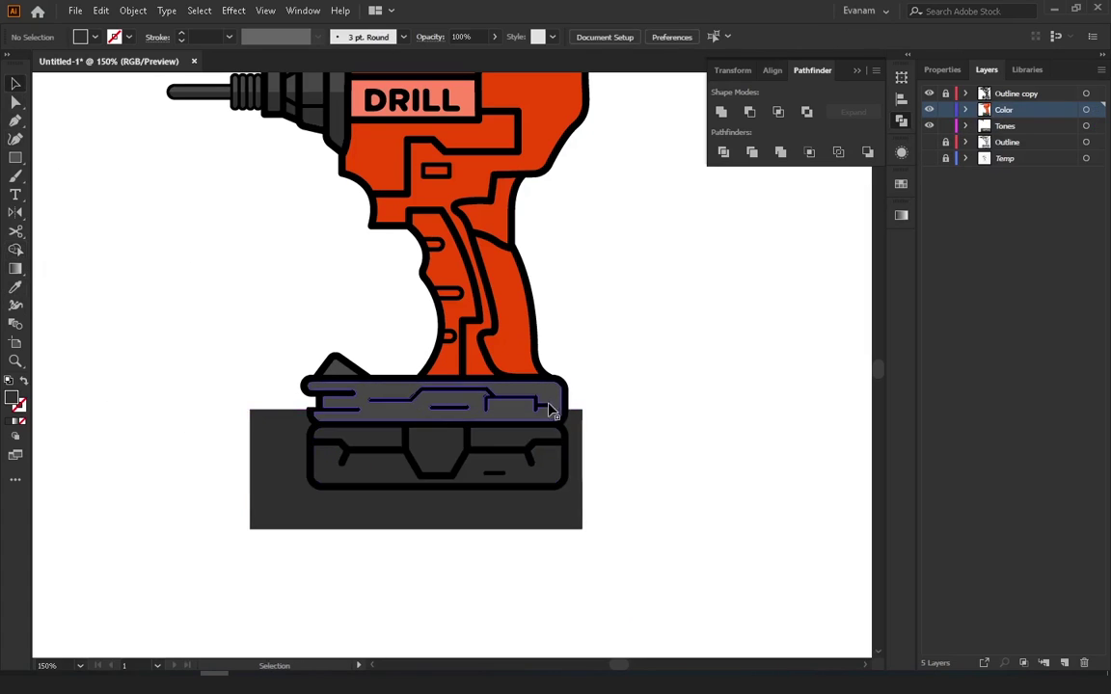
{"action": "left_click", "coordinate": [555, 453]}
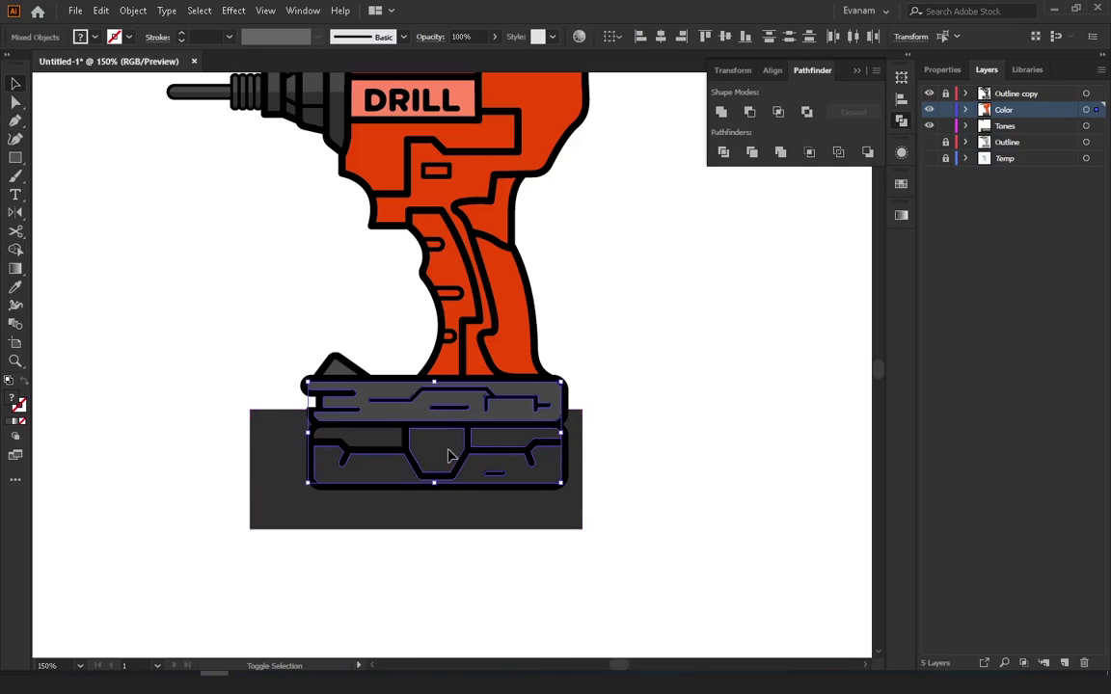
{"action": "left_click", "coordinate": [559, 518], "text": "shift"}
{"action": "left_click", "coordinate": [16, 249]}
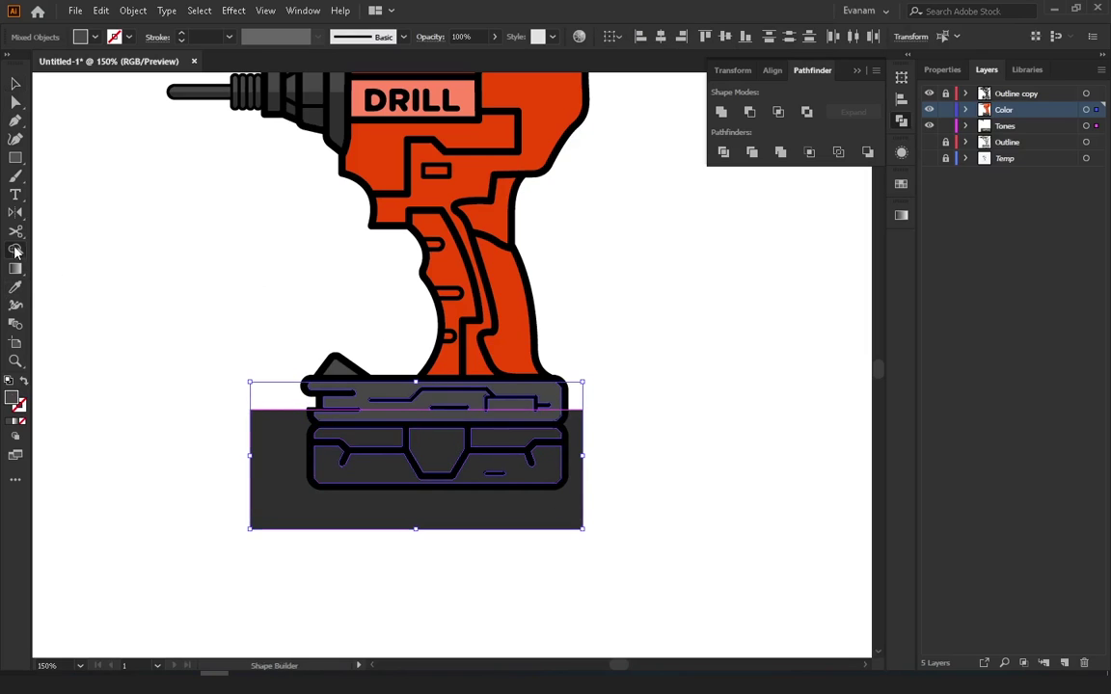
{"action": "left_click_drag", "start_coordinate": [376, 425], "coordinate": [521, 446]}
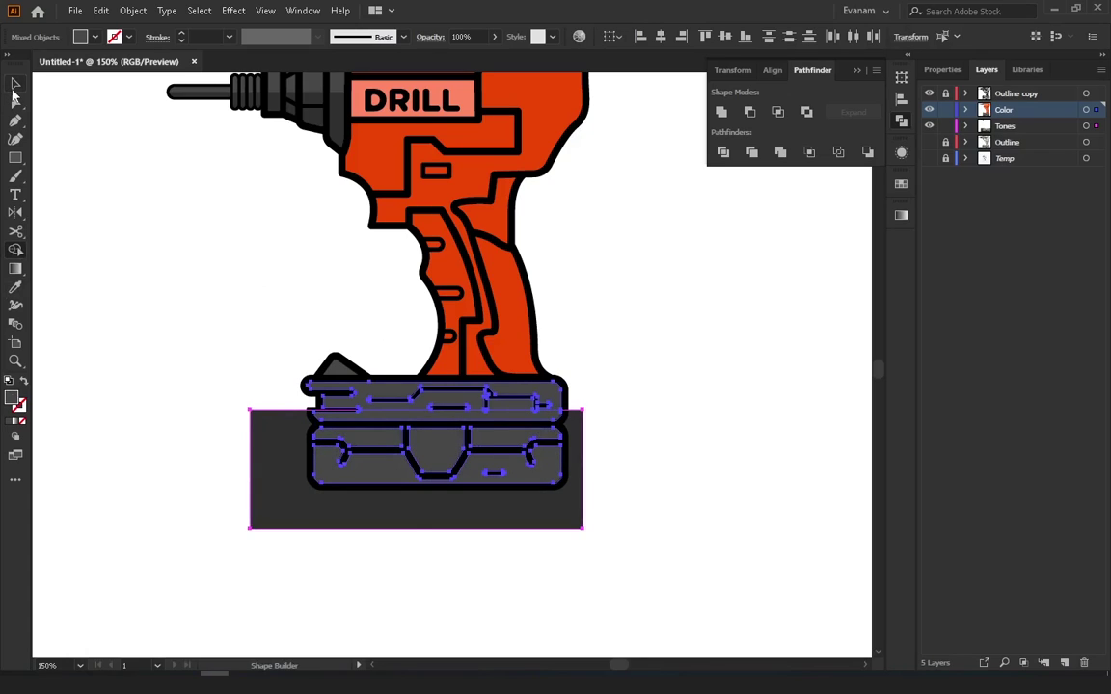
{"action": "left_click", "coordinate": [16, 84]}
{"action": "left_click", "coordinate": [483, 520]}
{"action": "key", "text": "Delete"}
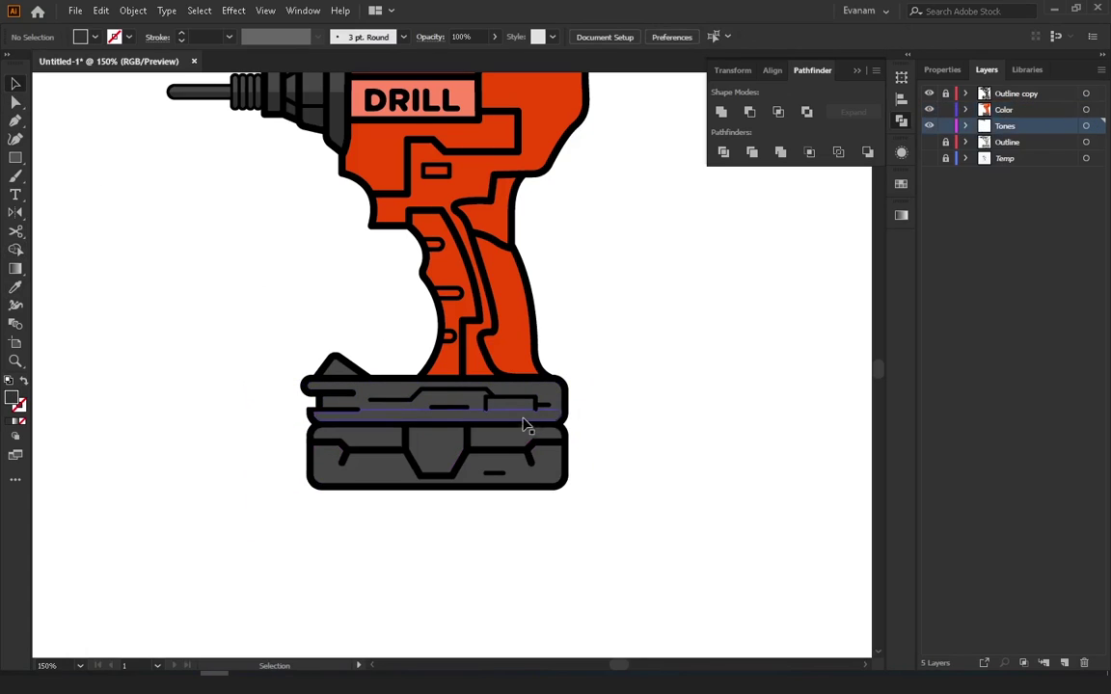
{"action": "left_click_drag", "start_coordinate": [1001, 132], "coordinate": [1002, 104]}
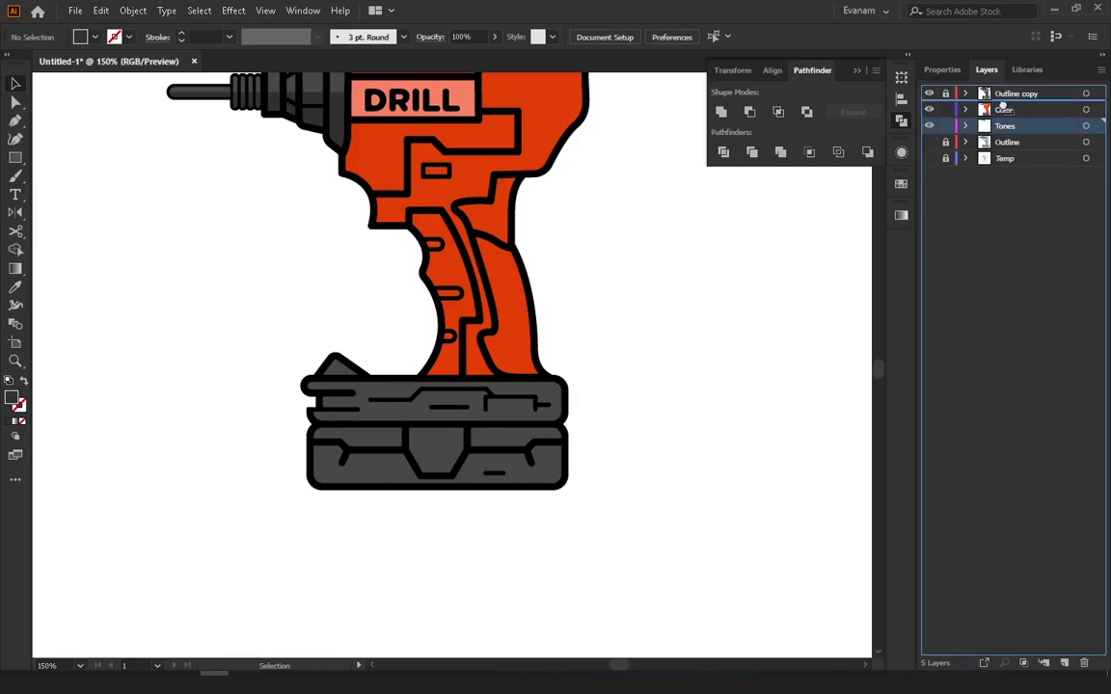
Give the lower battery case a darker grey sampled with the Eyedropper
{"action": "left_click", "coordinate": [508, 451]}
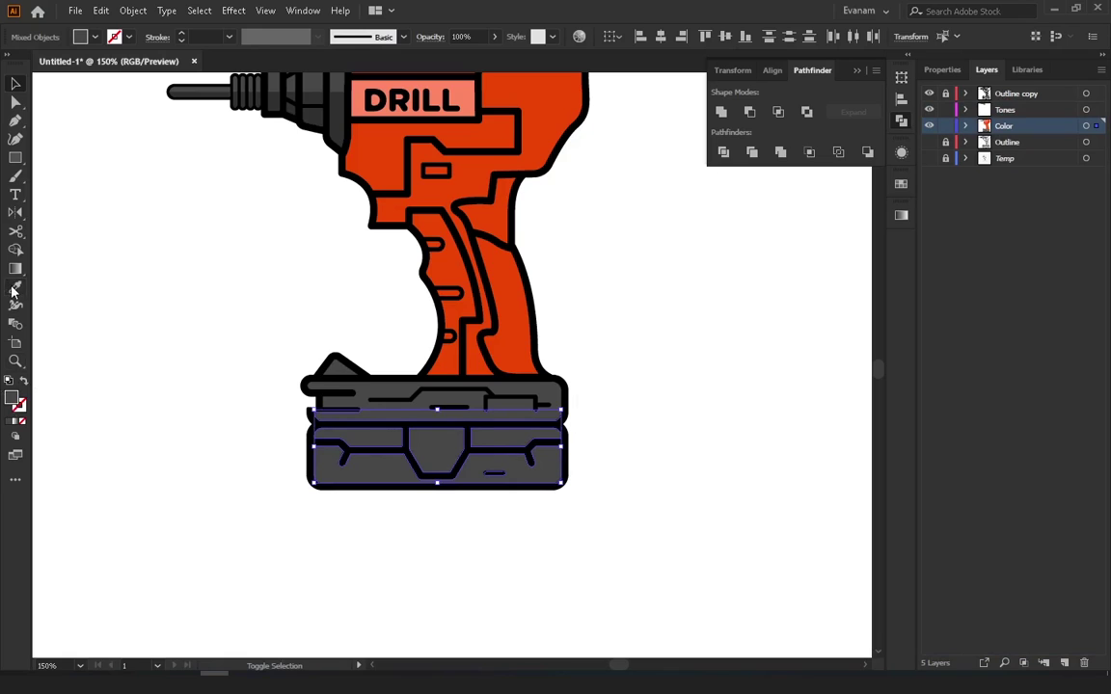
{"action": "left_click", "coordinate": [311, 108]}
{"action": "key", "text": "v"}
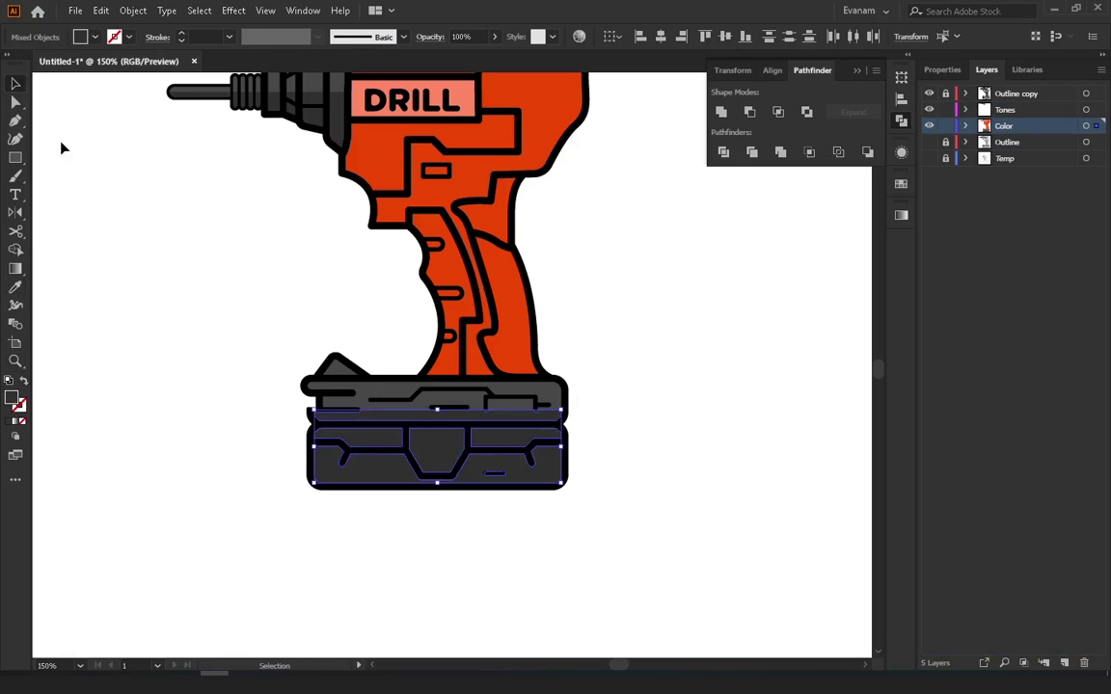
{"action": "left_click", "coordinate": [61, 147]}
Draw a helper rectangle over the lower case's bottom and split off a shadow strip
{"action": "key", "text": "ctrl+minus"}
{"action": "left_click_drag", "start_coordinate": [530, 405], "coordinate": [563, 471]}
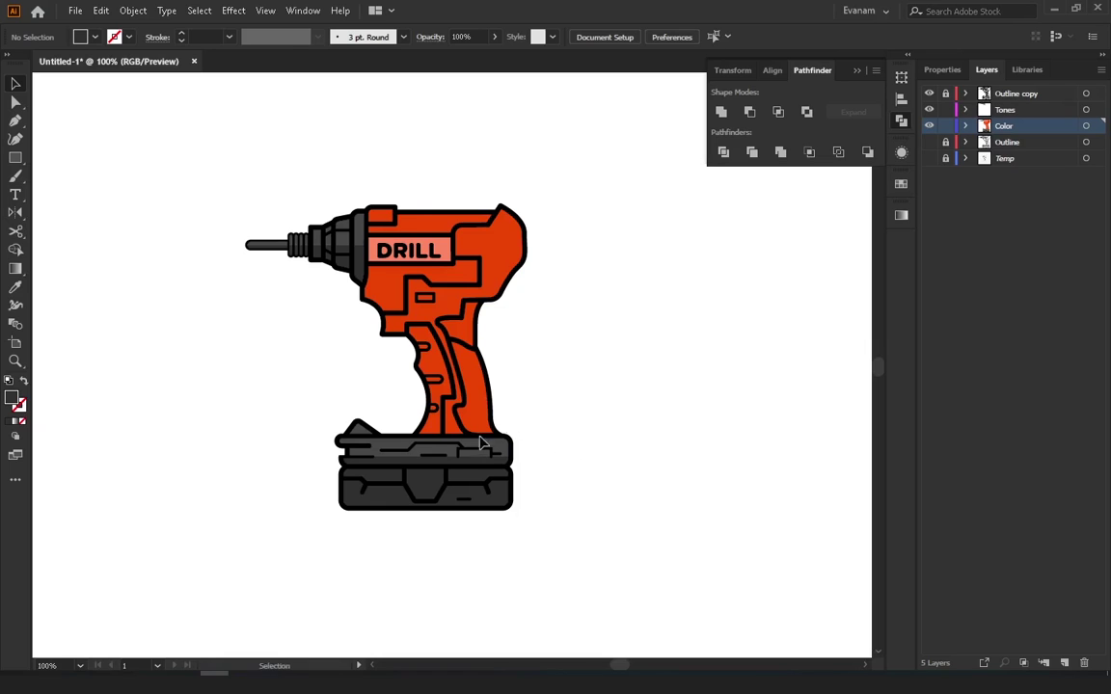
{"action": "key", "text": "ctrl+plus"}
{"action": "left_click_drag", "start_coordinate": [424, 409], "coordinate": [424, 459]}
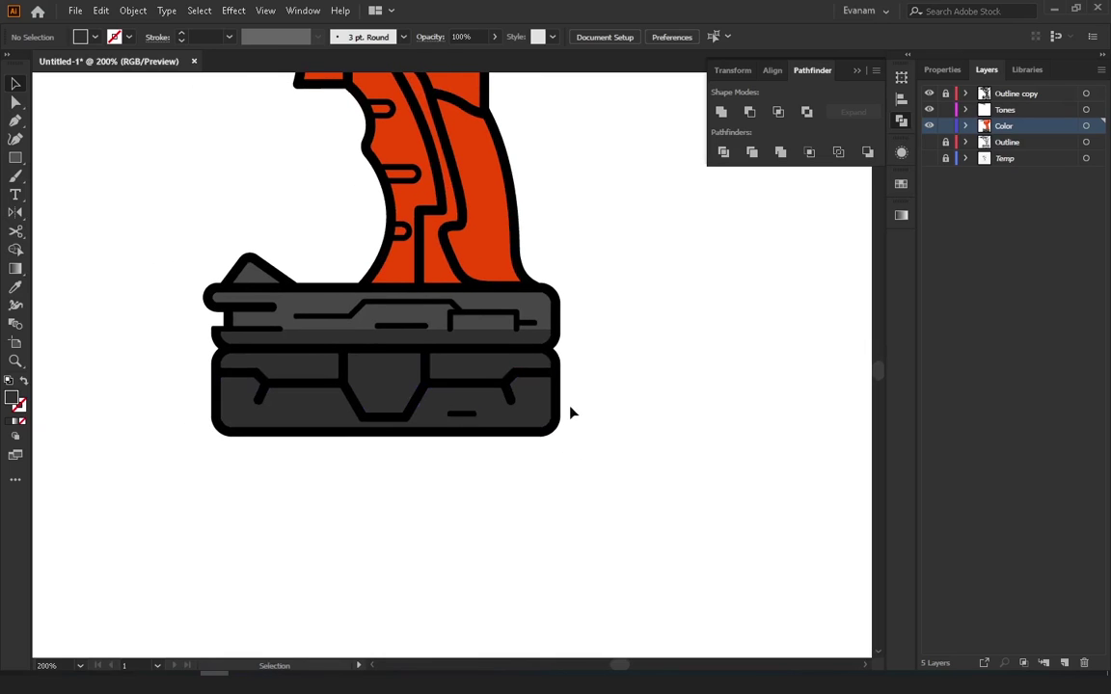
{"action": "left_click", "coordinate": [15, 159]}
{"action": "left_click_drag", "start_coordinate": [170, 398], "coordinate": [614, 496]}
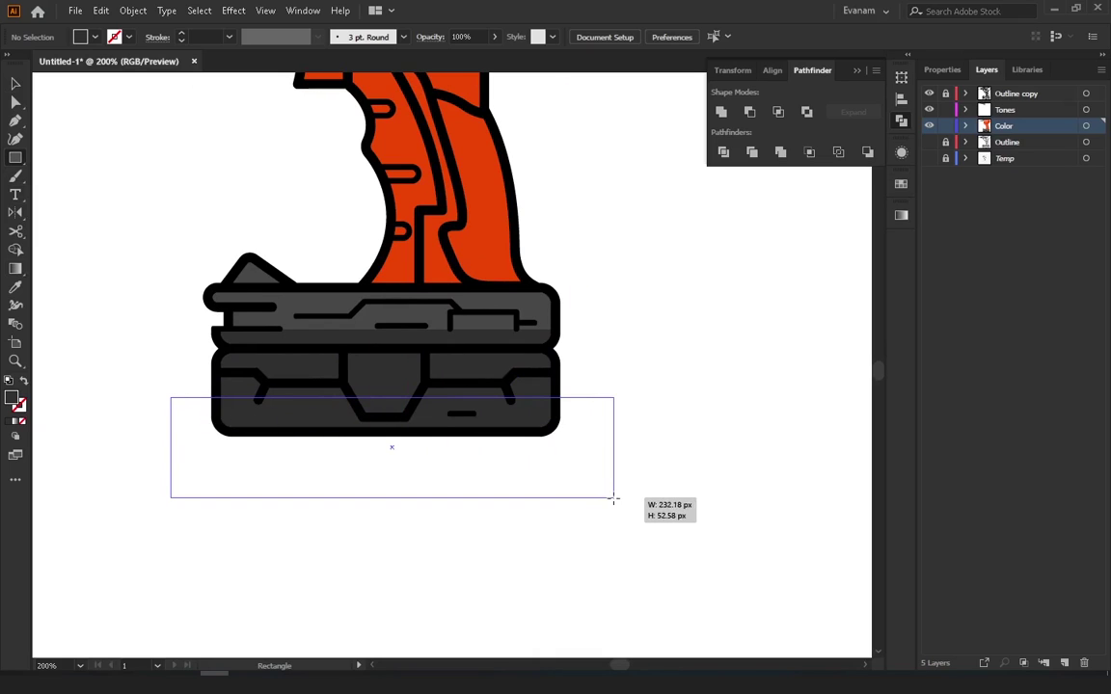
{"action": "left_click", "coordinate": [15, 84]}
{"action": "left_click", "coordinate": [208, 182]}
{"action": "left_click_drag", "start_coordinate": [602, 435], "coordinate": [601, 445]}
{"action": "left_click", "coordinate": [535, 399], "text": "shift"}
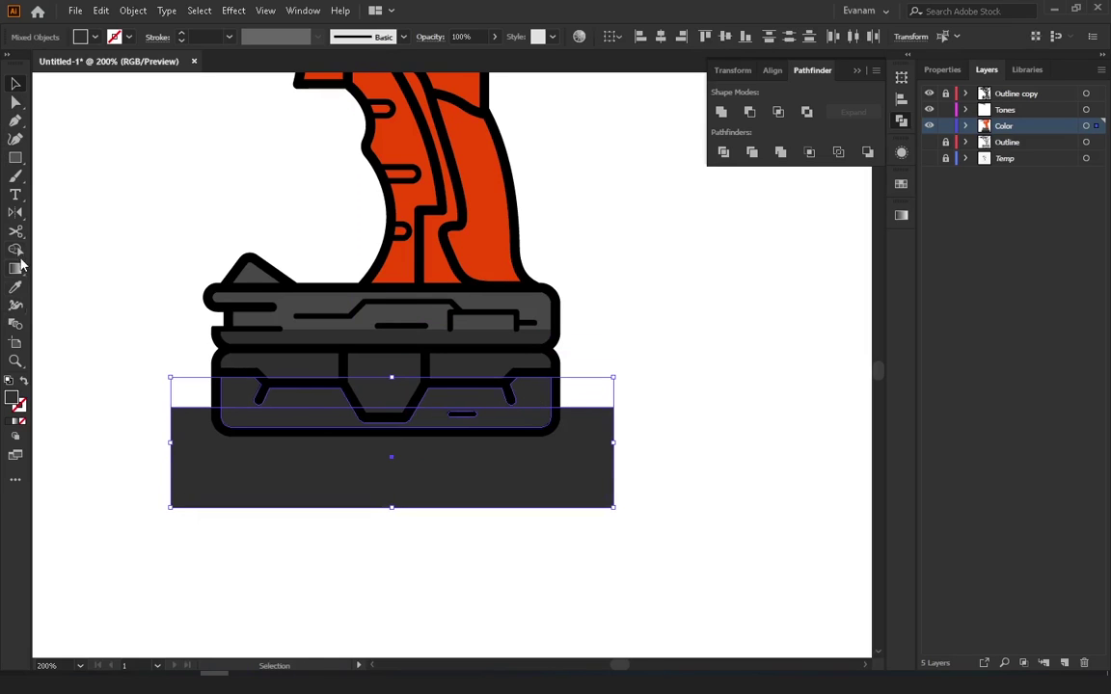
{"action": "left_click", "coordinate": [16, 250]}
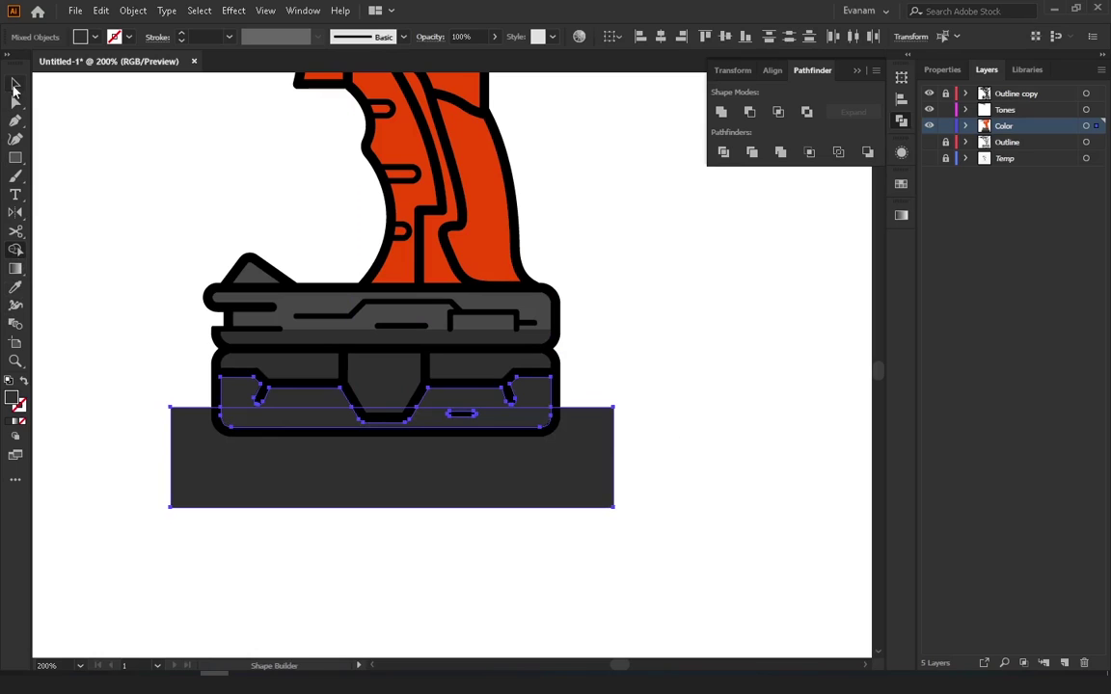
{"action": "left_click", "coordinate": [15, 86]}
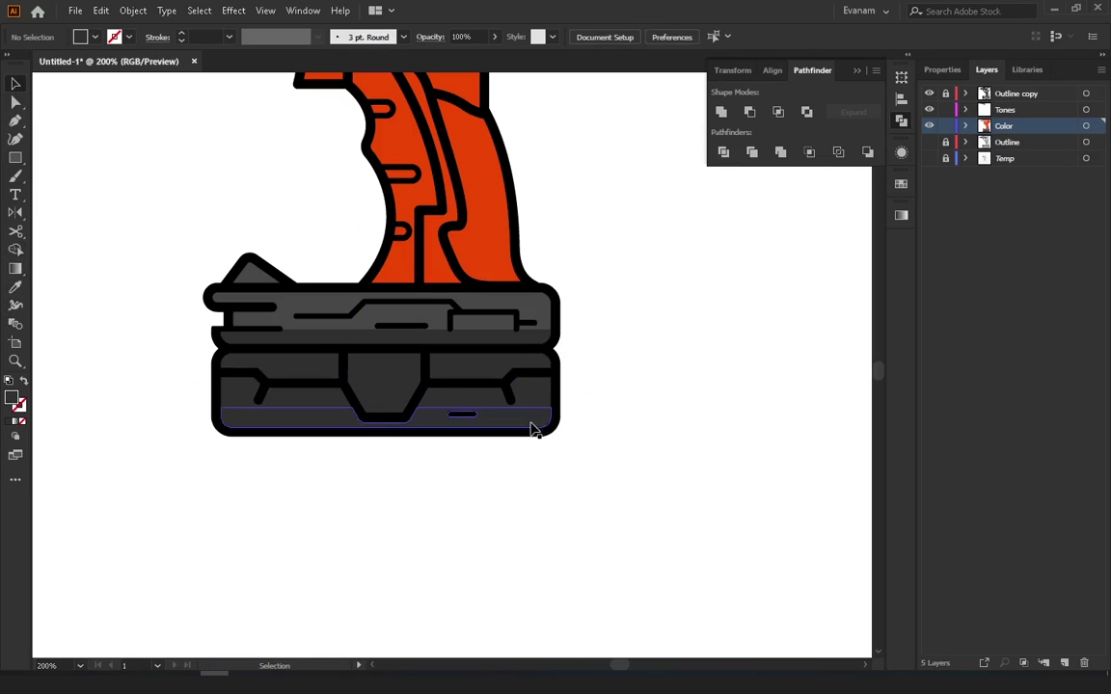
Fill the battery shadow strip with dark grey #303030
{"action": "double_click", "coordinate": [10, 398]}
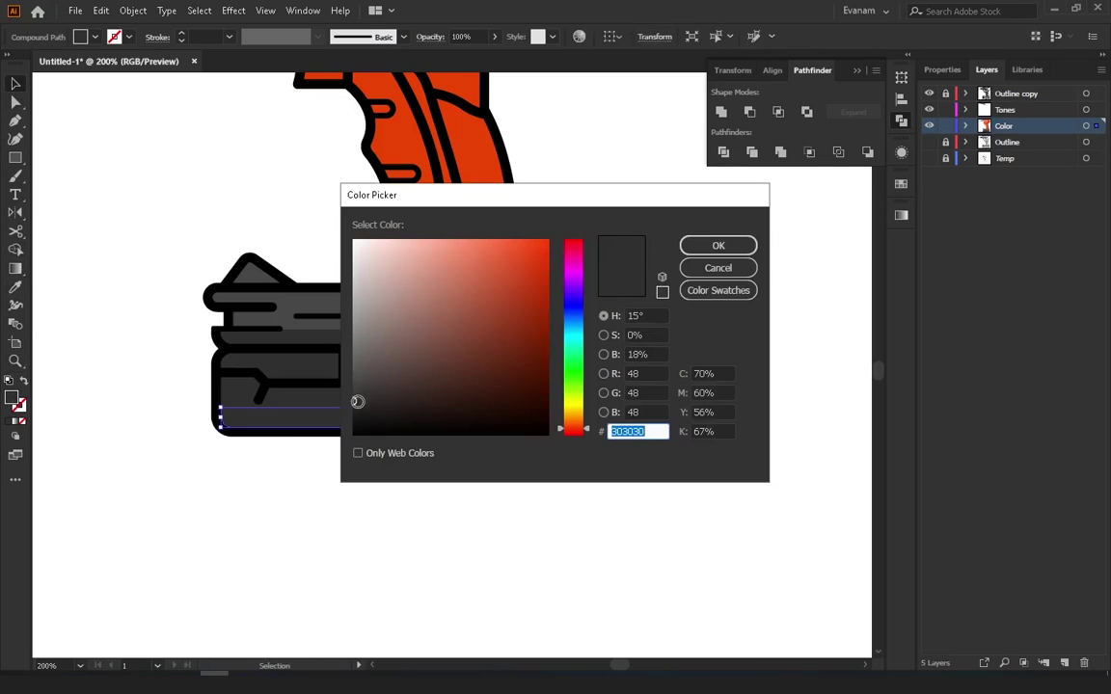
{"action": "left_click", "coordinate": [362, 399]}
{"action": "key", "text": "Return"}
{"action": "left_click", "coordinate": [521, 442]}
{"action": "key", "text": "ctrl+minus"}
{"action": "key", "text": "ctrl+minus"}
{"action": "key", "text": "ctrl+minus"}
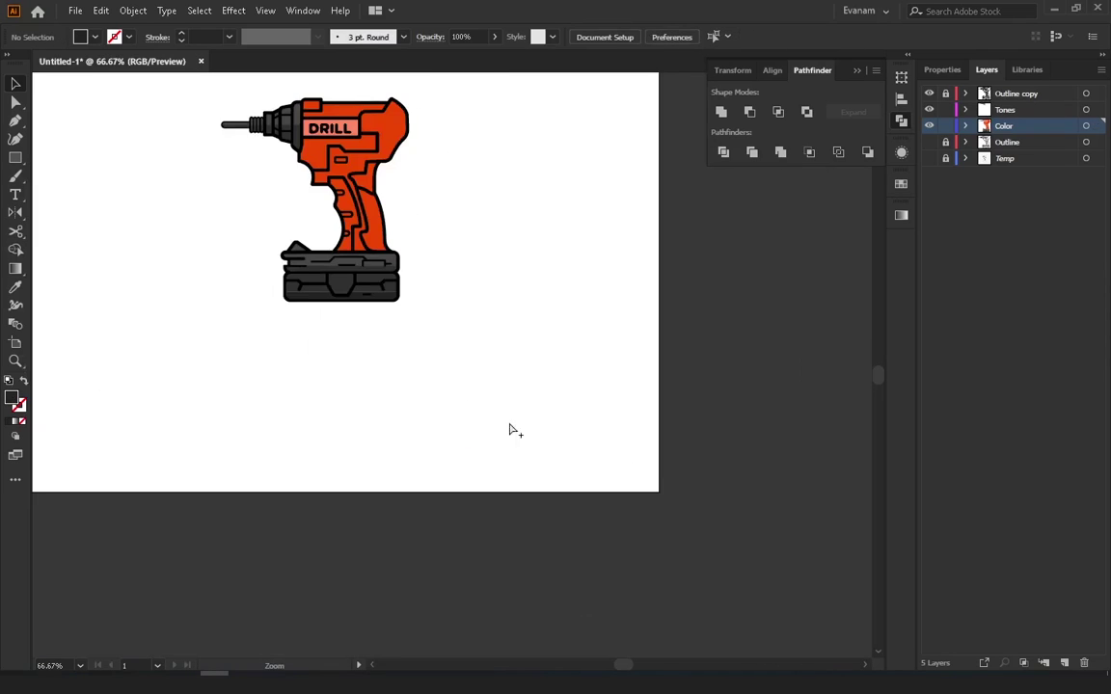
{"action": "left_click_drag", "start_coordinate": [514, 430], "coordinate": [518, 477]}
Sample the drill body's orange-red with the Eyedropper as the current fill
{"action": "left_click", "coordinate": [421, 351]}
{"action": "left_click", "coordinate": [426, 356]}
{"action": "mouse_move", "coordinate": [431, 365]}
{"action": "left_mouse_down"}
{"action": "mouse_move", "coordinate": [421, 534]}
{"action": "mouse_move", "coordinate": [439, 544]}
{"action": "left_mouse_up"}
{"action": "left_click_drag", "start_coordinate": [235, 349], "coordinate": [217, 340]}
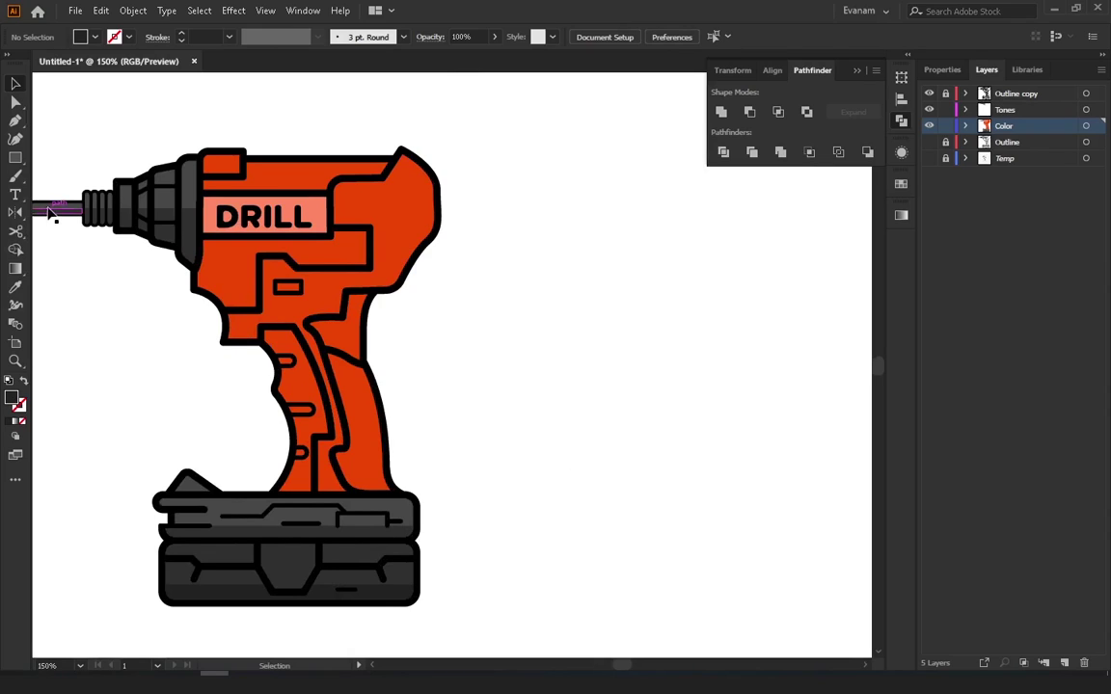
{"action": "left_click", "coordinate": [11, 158]}
{"action": "left_click_drag", "start_coordinate": [154, 212], "coordinate": [180, 188]}
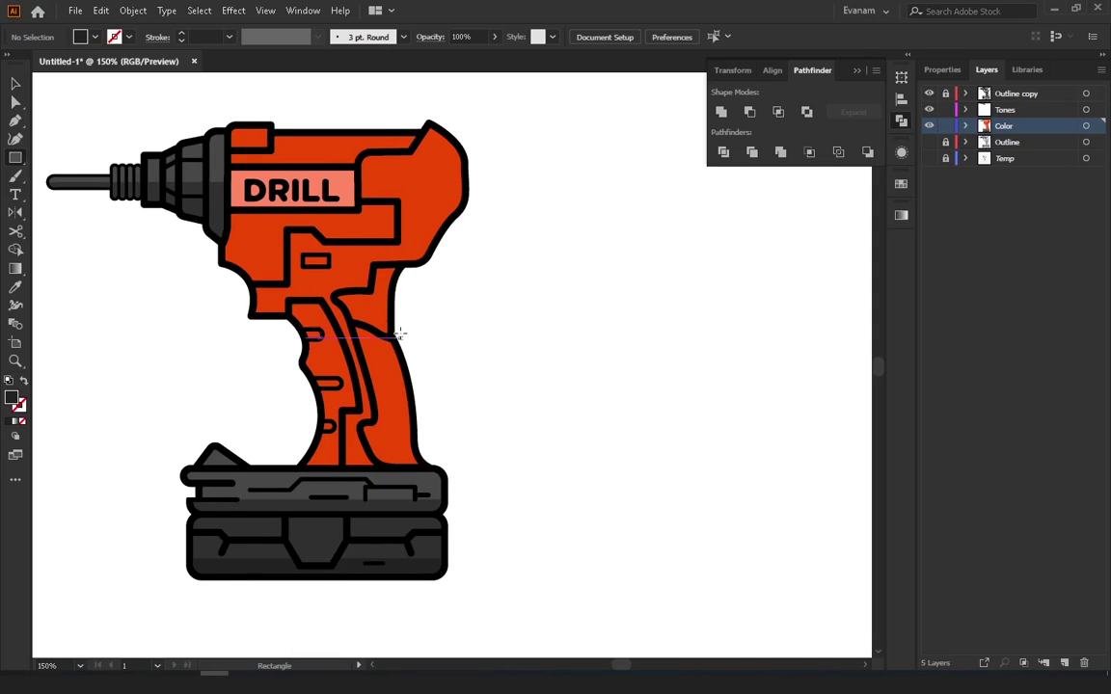
{"action": "left_click", "coordinate": [15, 287]}
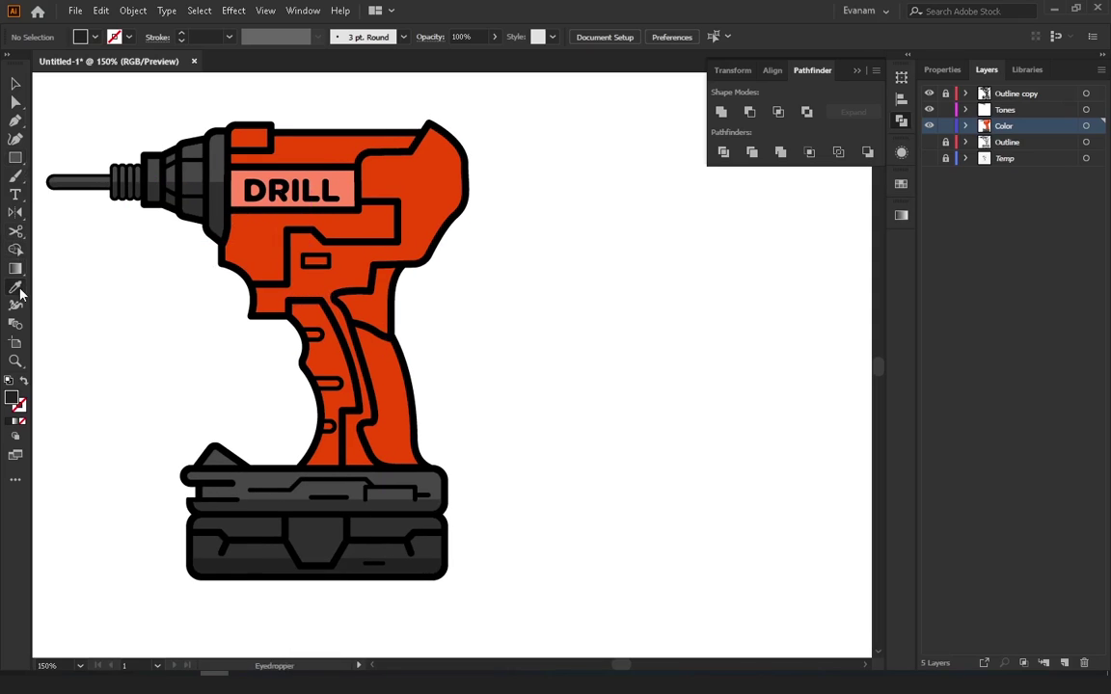
{"action": "left_click", "coordinate": [337, 279]}
{"action": "left_click", "coordinate": [18, 87]}
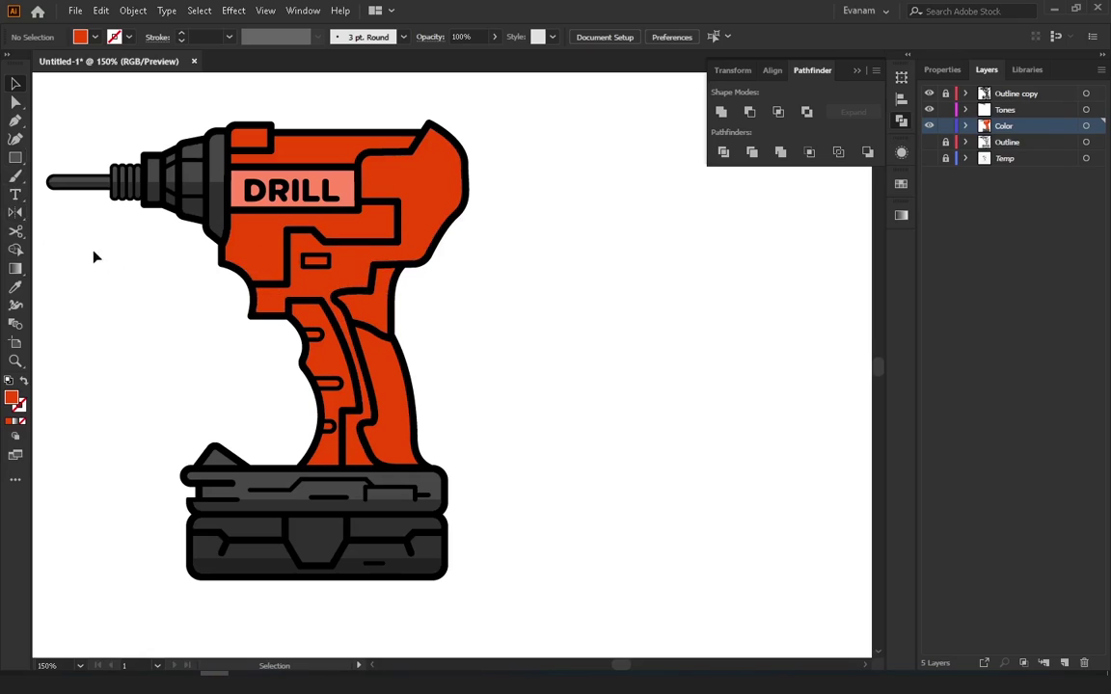
{"action": "left_click", "coordinate": [15, 269]}
Draw a tall ellipse and position it over the drill grip
{"action": "left_click_drag", "start_coordinate": [14, 158], "coordinate": [62, 175]}
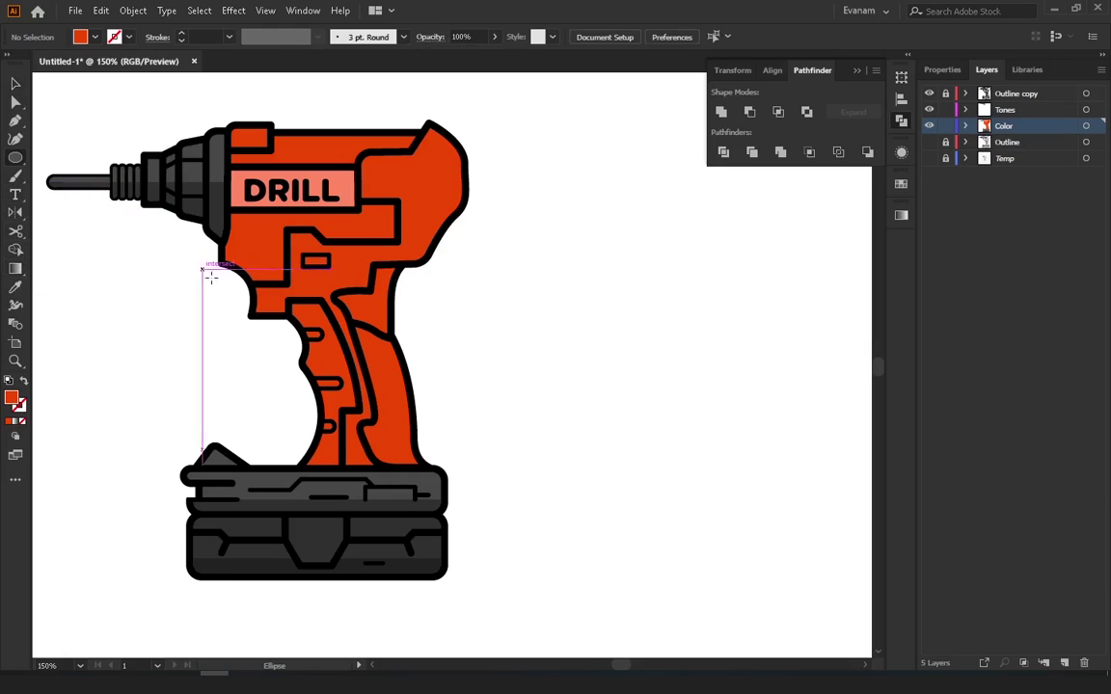
{"action": "mouse_move", "coordinate": [245, 280]}
{"action": "left_mouse_down"}
{"action": "mouse_move", "coordinate": [467, 349]}
{"action": "mouse_move", "coordinate": [473, 428]}
{"action": "left_mouse_up"}
{"action": "left_click", "coordinate": [15, 83]}
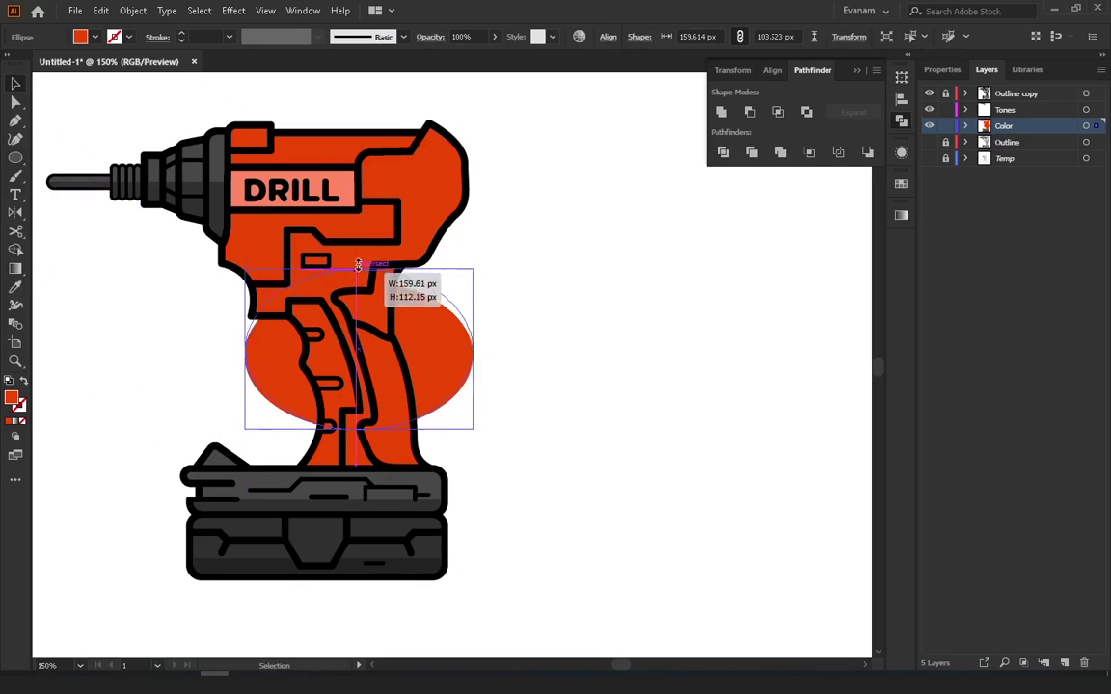
{"action": "left_click_drag", "start_coordinate": [359, 282], "coordinate": [359, 216]}
{"action": "mouse_move", "coordinate": [442, 359]}
{"action": "left_mouse_down"}
{"action": "mouse_move", "coordinate": [464, 379]}
{"action": "mouse_move", "coordinate": [434, 379]}
{"action": "left_mouse_up"}
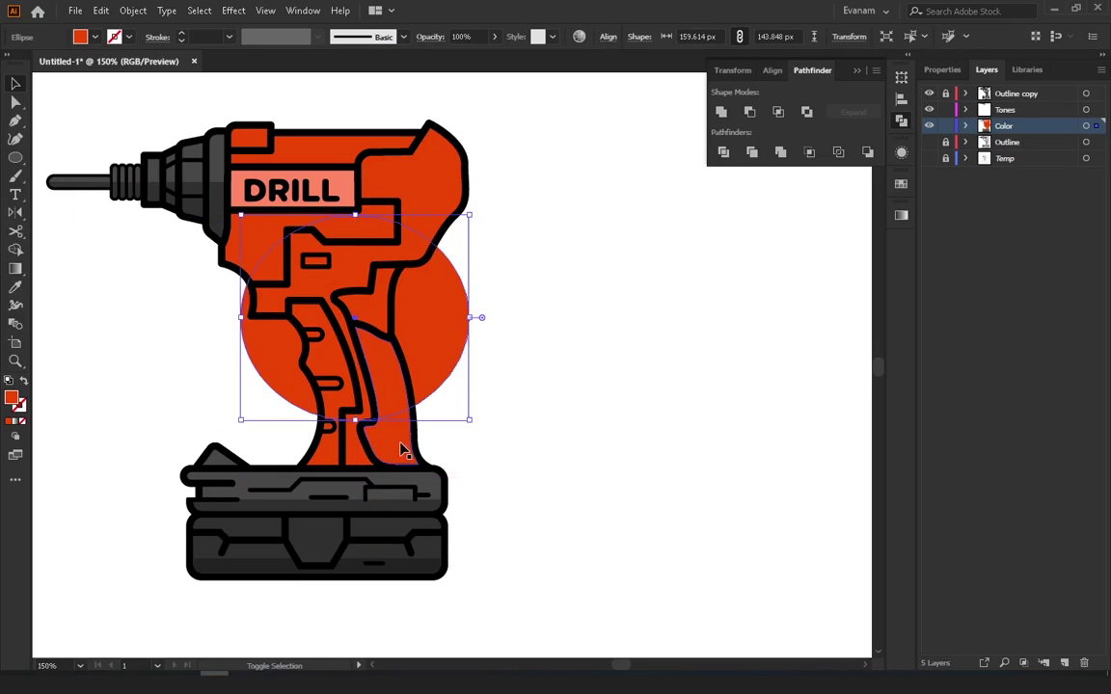
Merge the grip regions inside the ellipse with Shape Builder and delete the leftover orange circle
{"action": "left_click", "coordinate": [335, 457], "text": "shift"}
{"action": "key", "text": "shift+m"}
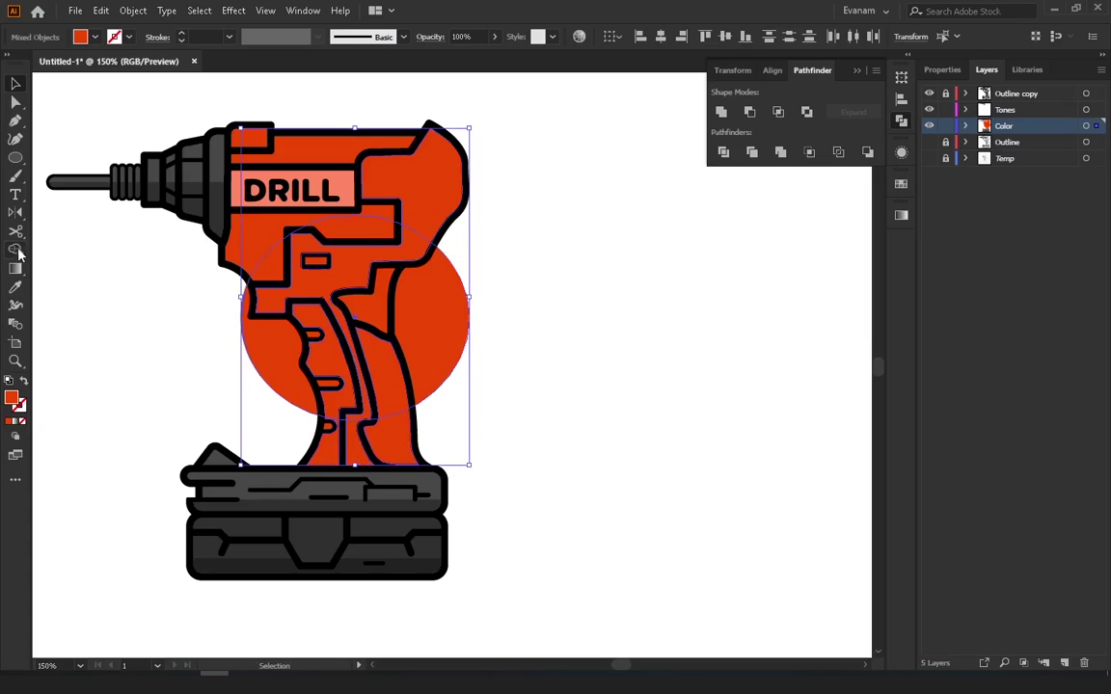
{"action": "left_click_drag", "start_coordinate": [355, 459], "coordinate": [352, 381]}
{"action": "key", "text": "v"}
{"action": "left_click", "coordinate": [507, 295]}
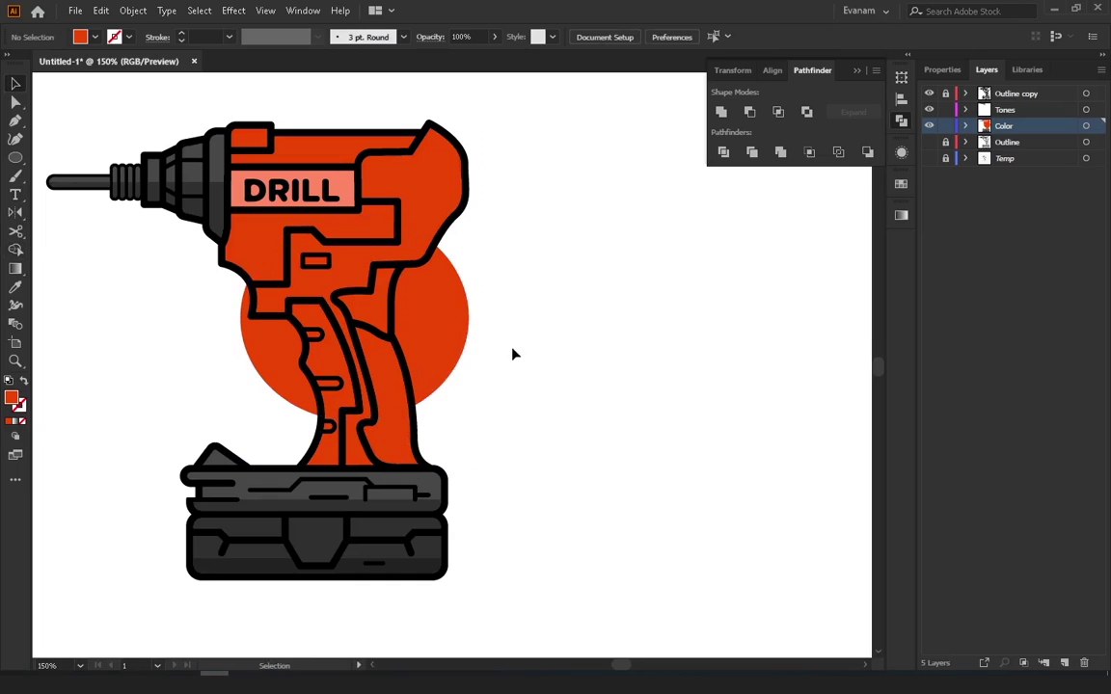
{"action": "left_click", "coordinate": [434, 347]}
{"action": "key", "text": "Delete"}
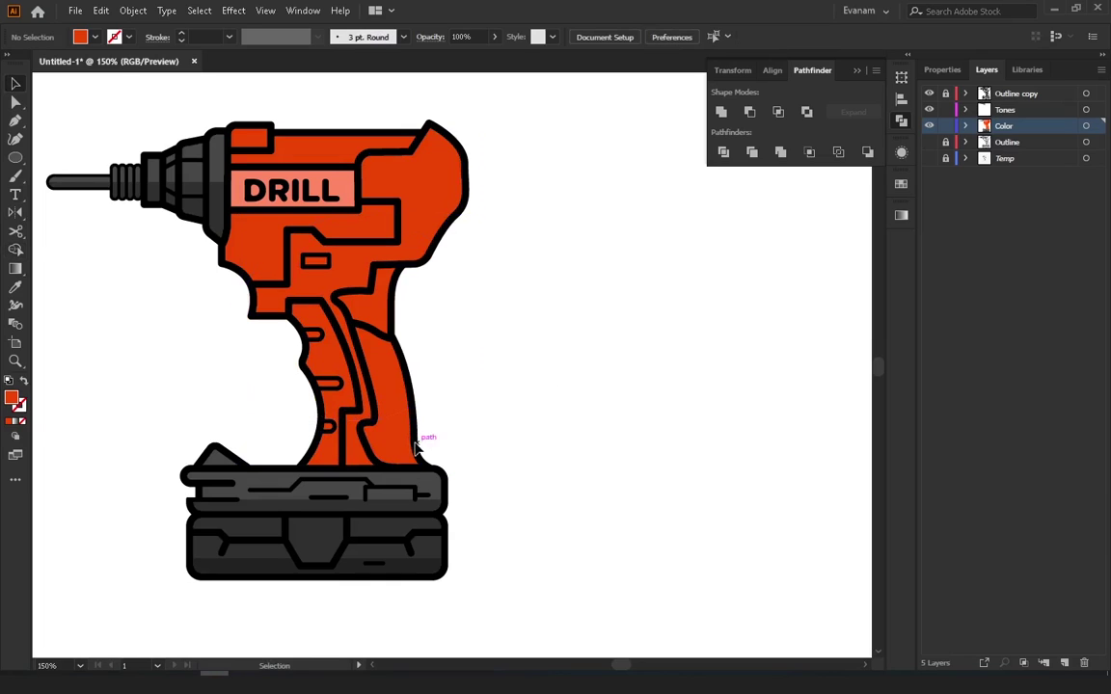
Fill the two lower grip pieces with a darker red shadow tone
{"action": "left_click", "coordinate": [370, 449]}
{"action": "left_click", "coordinate": [330, 438], "text": "shift"}
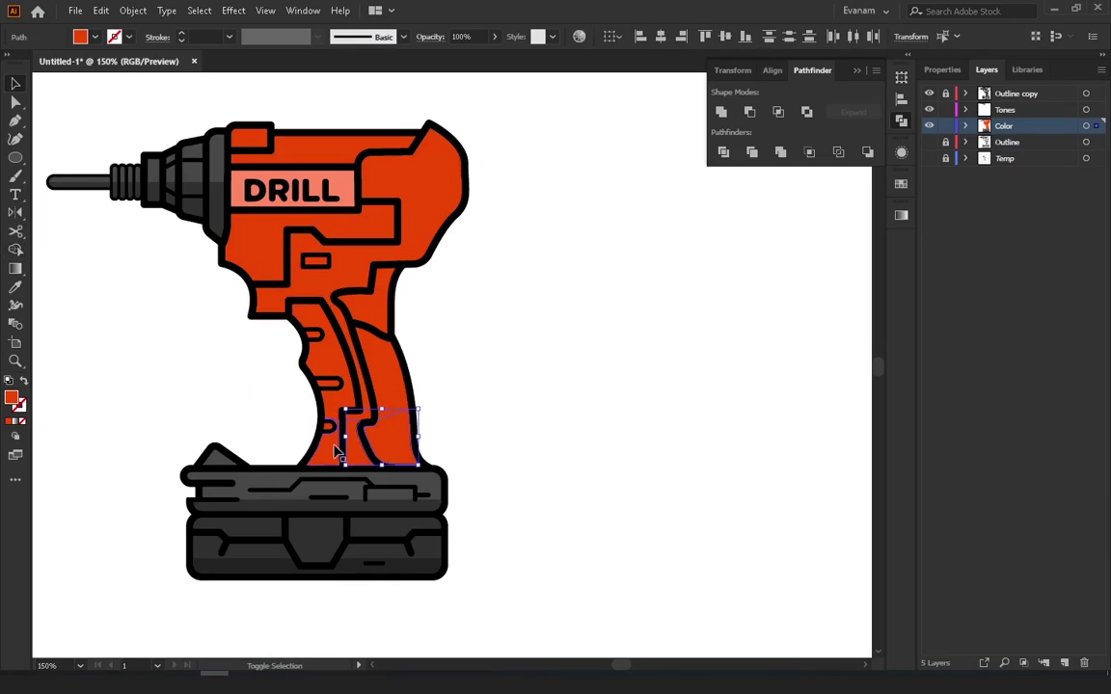
{"action": "double_click", "coordinate": [12, 398]}
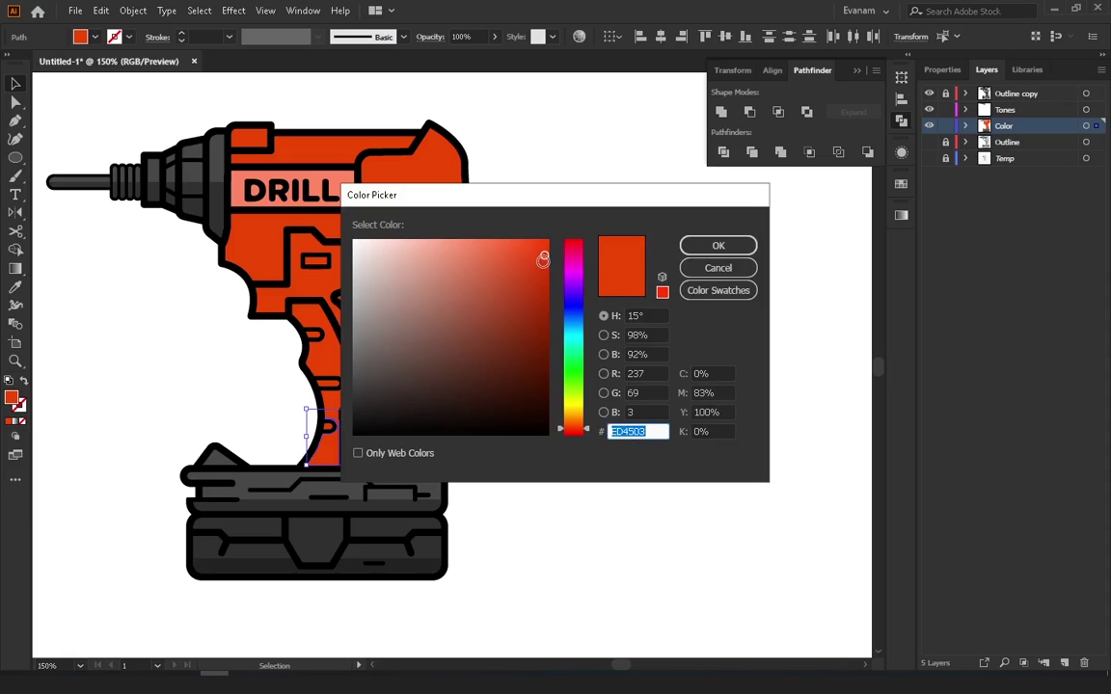
{"action": "left_click_drag", "start_coordinate": [542, 258], "coordinate": [542, 275]}
{"action": "left_click", "coordinate": [717, 246]}
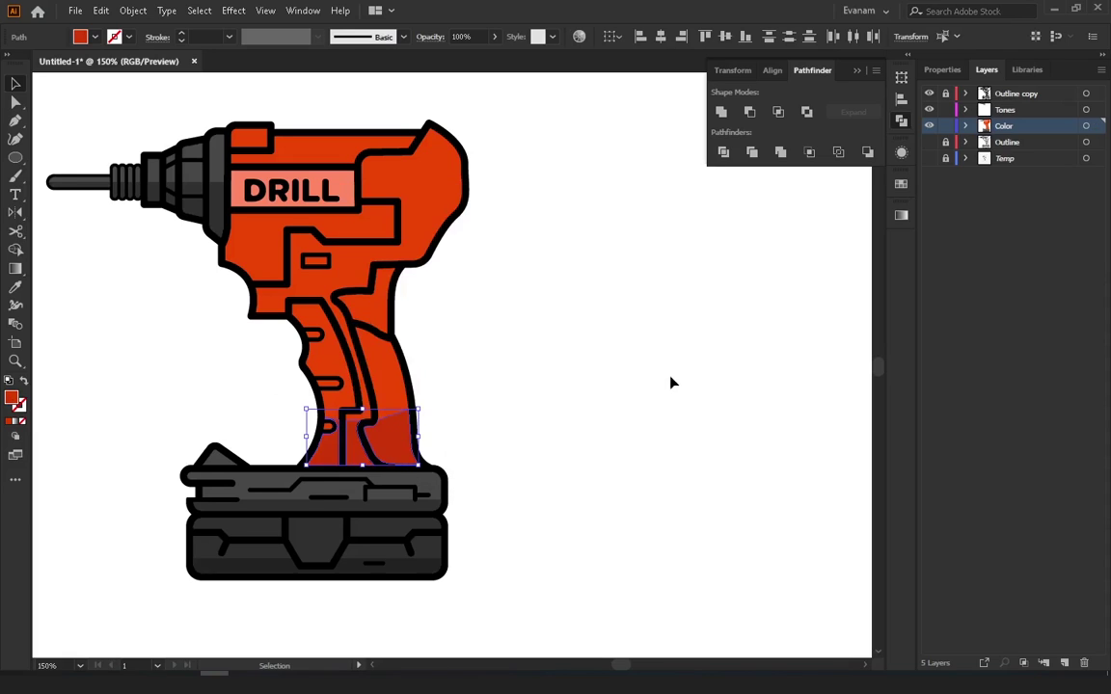
{"action": "left_click", "coordinate": [669, 379]}
{"action": "left_click_drag", "start_coordinate": [479, 426], "coordinate": [400, 412]}
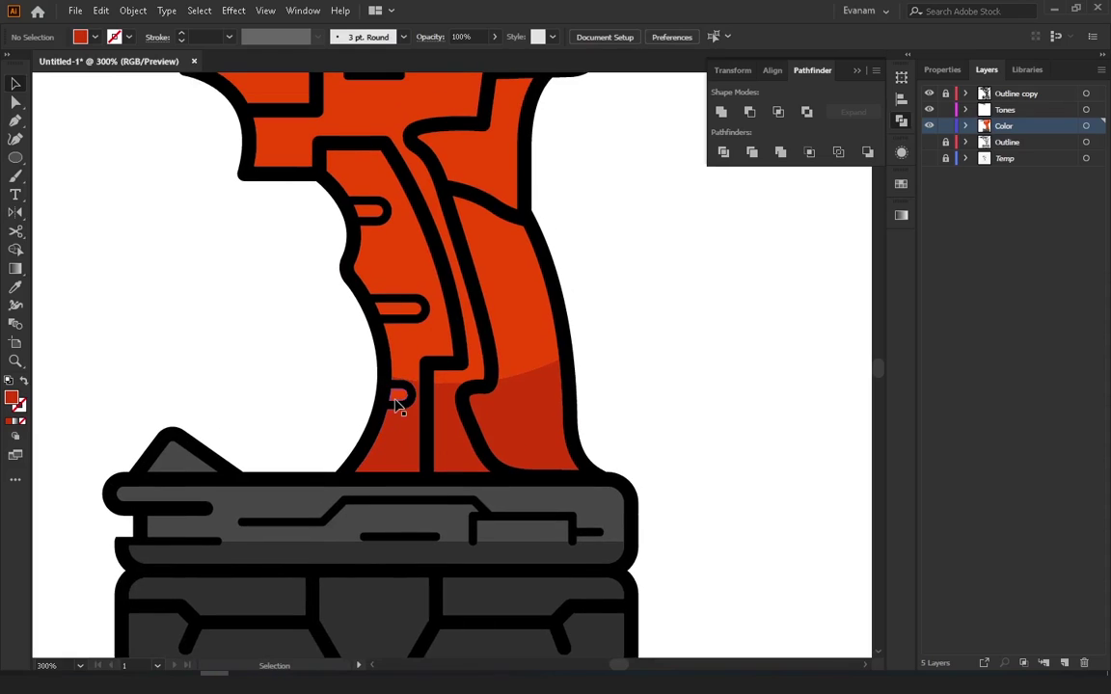
Fill the three grip slots with the shadow red, then darken it in the Color Picker
{"action": "left_click", "coordinate": [399, 393]}
{"action": "left_click", "coordinate": [407, 314], "text": "shift"}
{"action": "left_click", "coordinate": [372, 212], "text": "shift"}
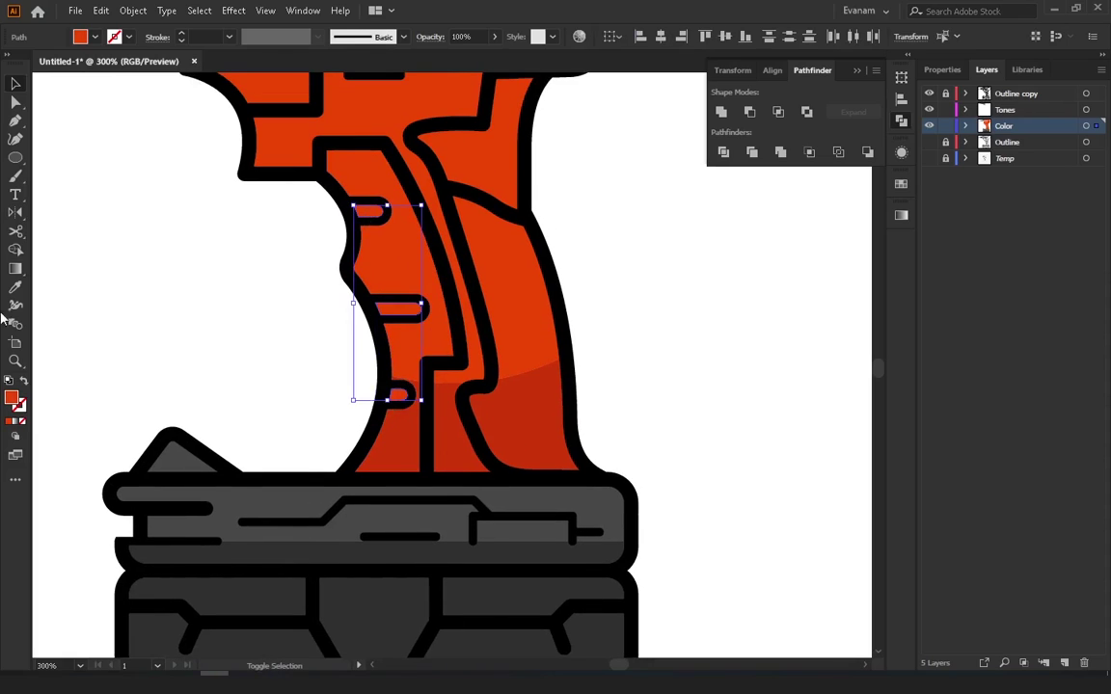
{"action": "key", "text": "i"}
{"action": "left_click", "coordinate": [499, 421]}
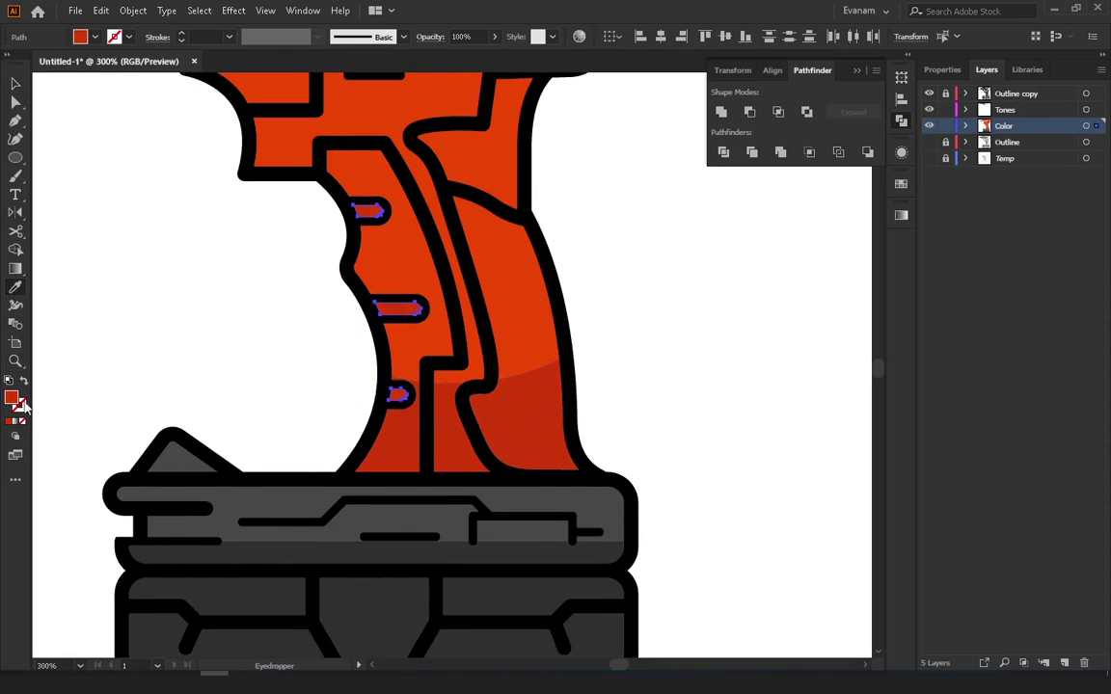
{"action": "double_click", "coordinate": [12, 398]}
{"action": "left_click_drag", "start_coordinate": [543, 278], "coordinate": [543, 293]}
{"action": "key", "text": "Return"}
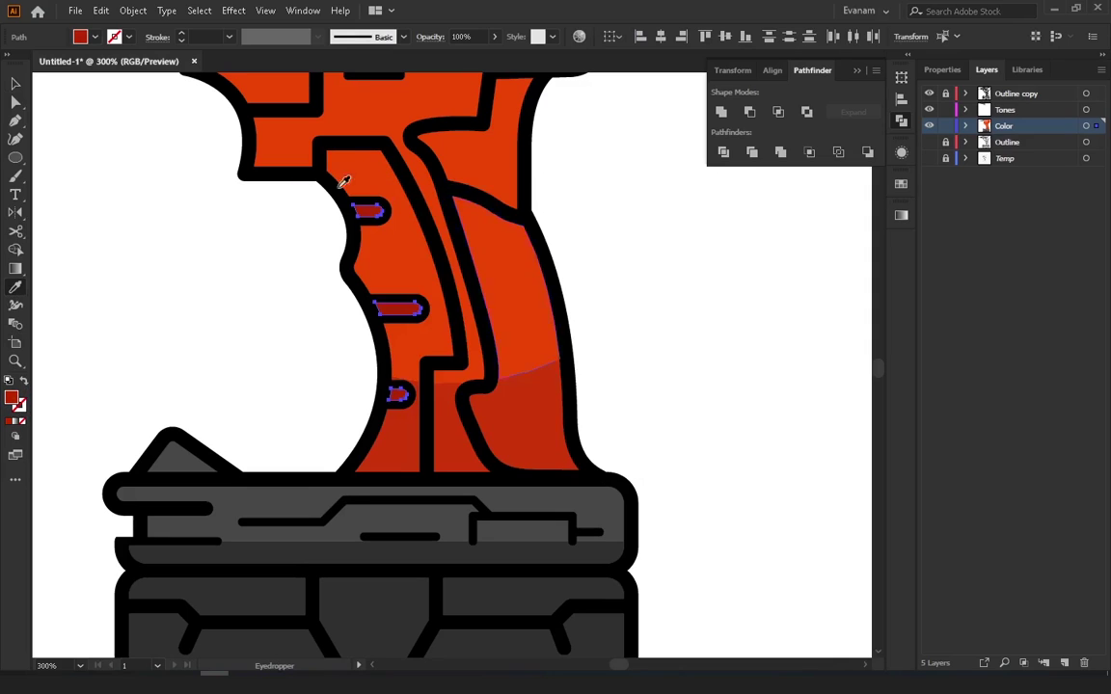
{"action": "key", "text": "v"}
{"action": "left_click", "coordinate": [338, 339]}
Sample the drill body's orange as the fill and lighten it to a pale salmon pink
{"action": "left_click", "coordinate": [368, 298], "text": "ctrl+alt"}
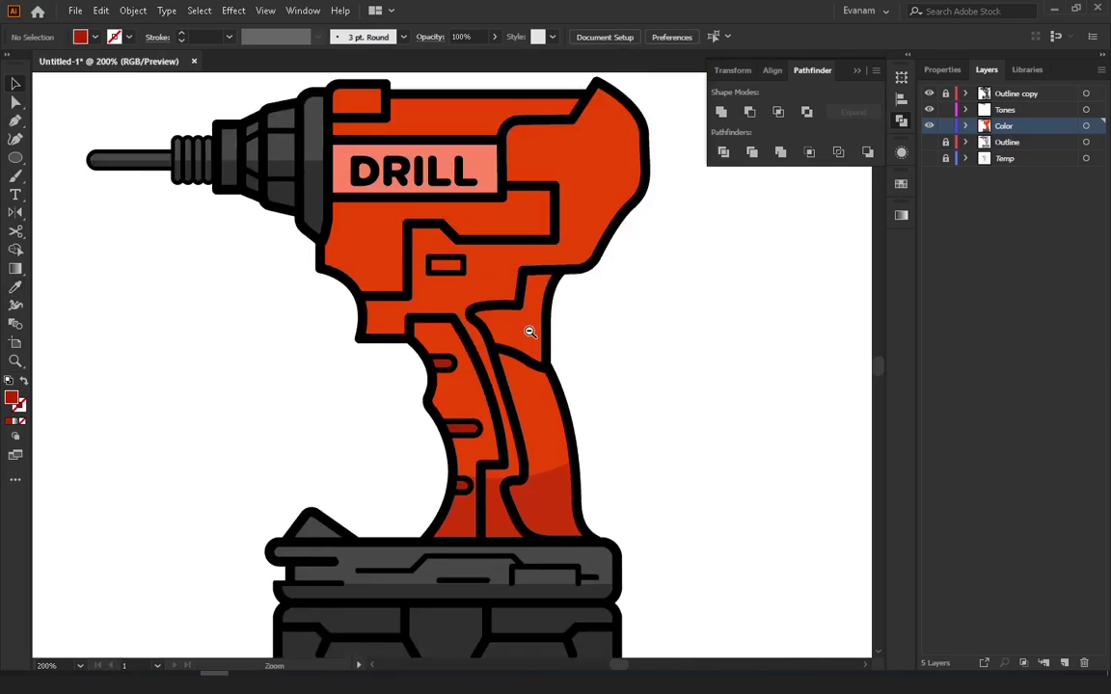
{"action": "left_click", "coordinate": [528, 327], "text": "ctrl+alt"}
{"action": "left_click_drag", "start_coordinate": [487, 334], "coordinate": [524, 352]}
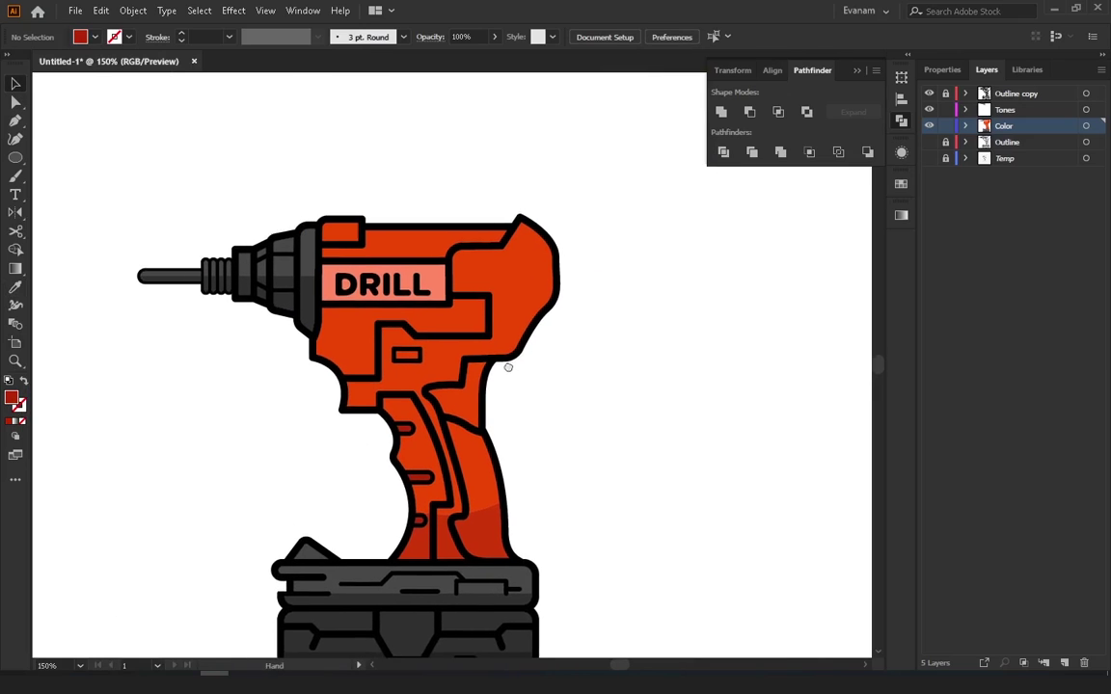
{"action": "left_click", "coordinate": [402, 267], "text": "ctrl"}
{"action": "mouse_move", "coordinate": [509, 415]}
{"action": "left_mouse_down"}
{"action": "mouse_move", "coordinate": [475, 395]}
{"action": "mouse_move", "coordinate": [427, 322]}
{"action": "left_mouse_up"}
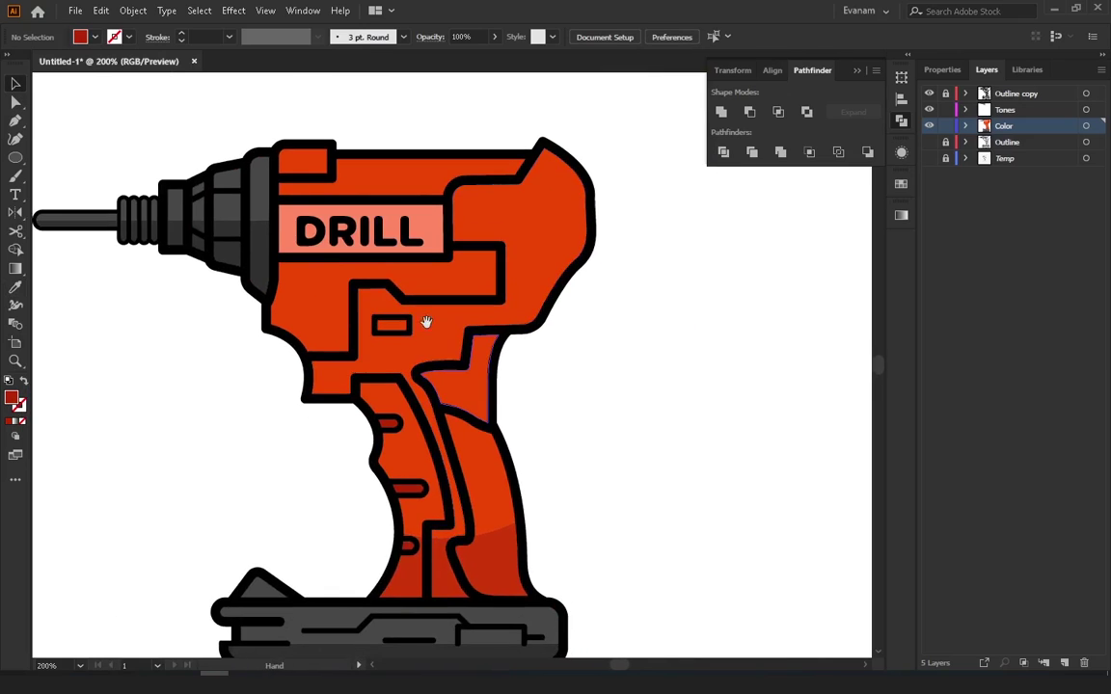
{"action": "left_click", "coordinate": [15, 157]}
{"action": "left_click", "coordinate": [16, 286]}
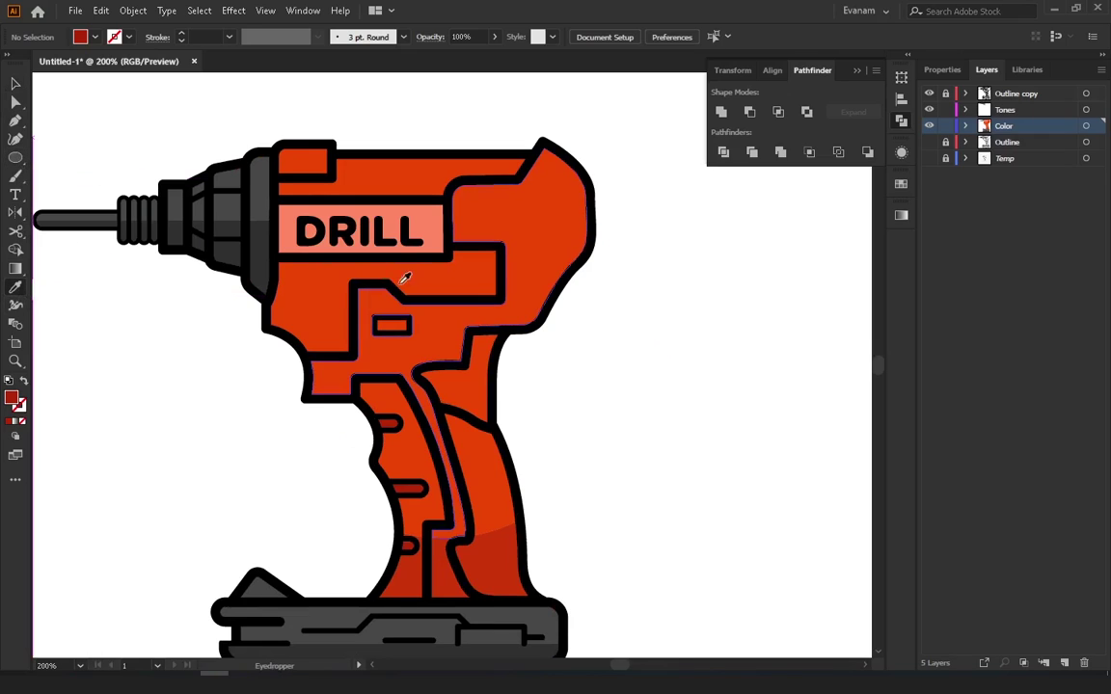
{"action": "left_click", "coordinate": [404, 278]}
{"action": "double_click", "coordinate": [12, 400]}
{"action": "mouse_move", "coordinate": [514, 287]}
{"action": "left_mouse_down"}
{"action": "mouse_move", "coordinate": [508, 248]}
{"action": "mouse_move", "coordinate": [412, 229]}
{"action": "mouse_move", "coordinate": [449, 240]}
{"action": "left_mouse_up"}
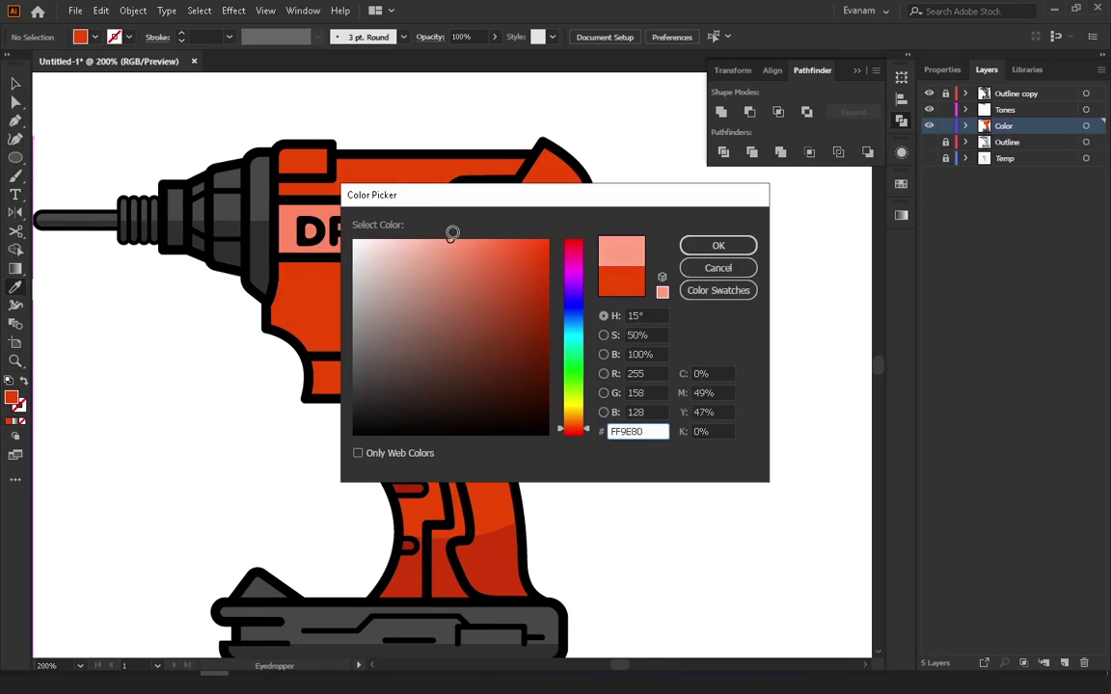
Accept the pale pink fill and draw an ellipse across the top of the drill
{"action": "left_click", "coordinate": [717, 246]}
{"action": "left_click", "coordinate": [15, 157]}
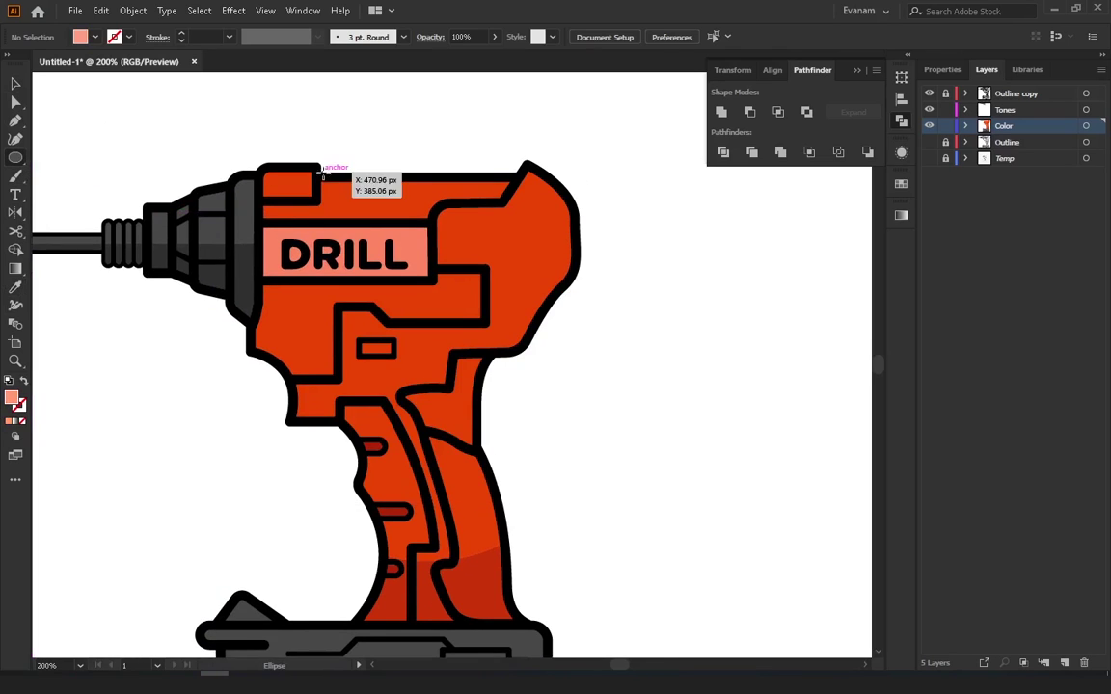
{"action": "left_click_drag", "start_coordinate": [321, 172], "coordinate": [675, 387]}
Move and resize the pink ellipse to cover the upper drill body around the DRILL label
{"action": "left_click", "coordinate": [15, 82]}
{"action": "left_click_drag", "start_coordinate": [617, 296], "coordinate": [535, 207]}
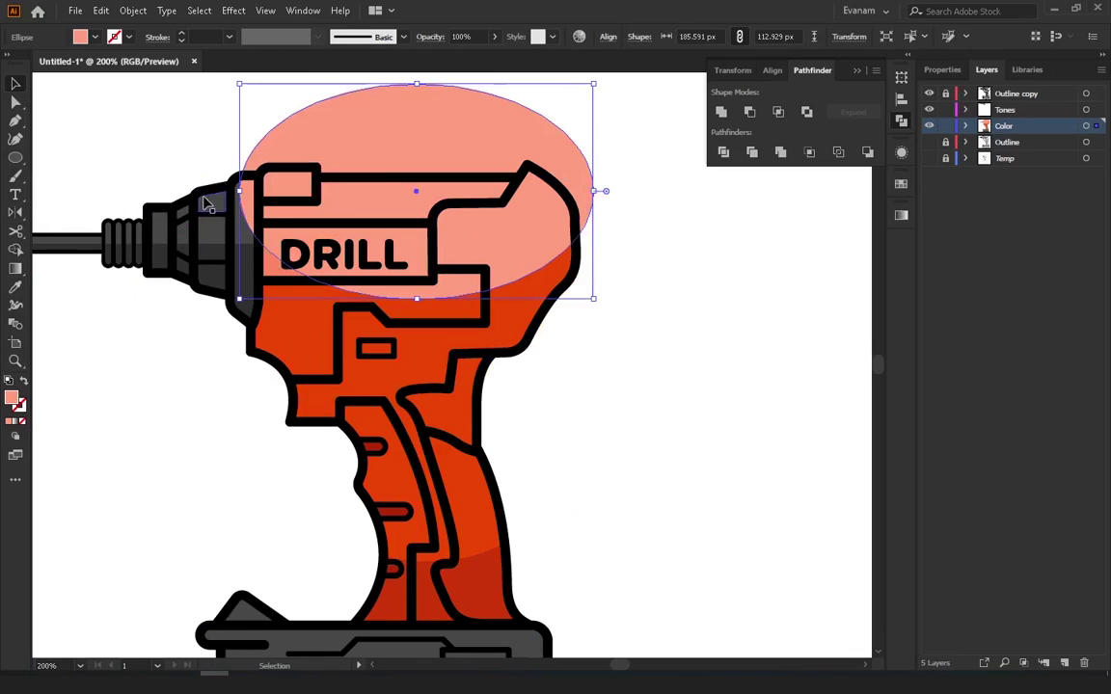
{"action": "left_click_drag", "start_coordinate": [413, 169], "coordinate": [393, 163]}
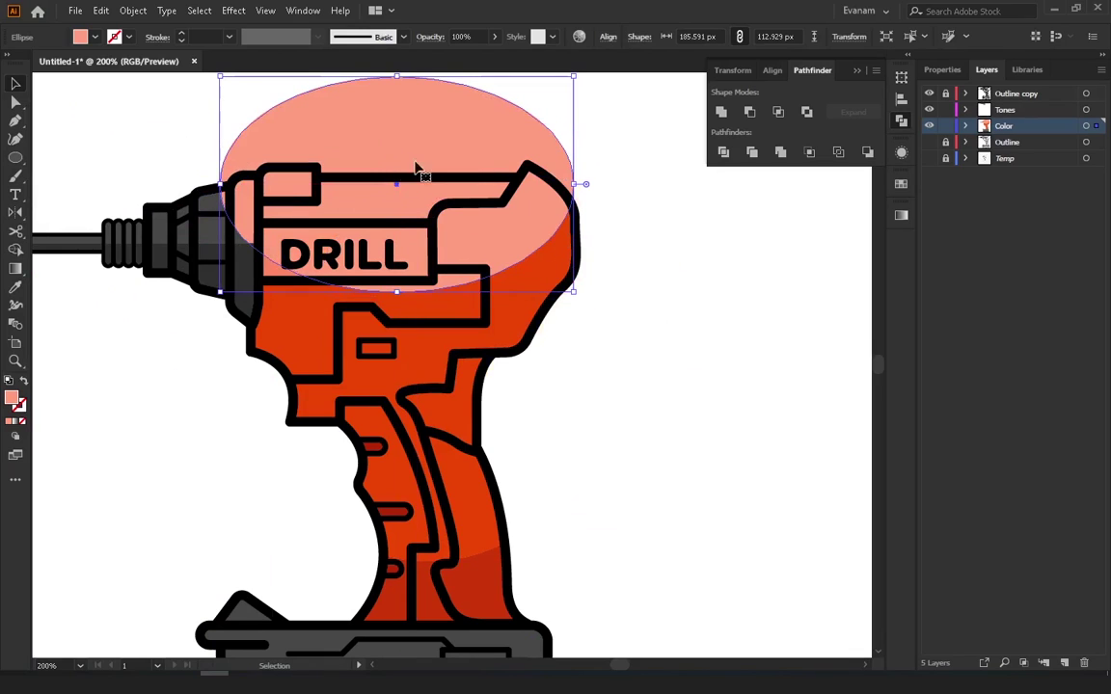
{"action": "scroll", "coordinate": [540, 174], "scroll_direction": "up", "scroll_amount": 1}
{"action": "left_click_drag", "start_coordinate": [581, 106], "coordinate": [574, 132]}
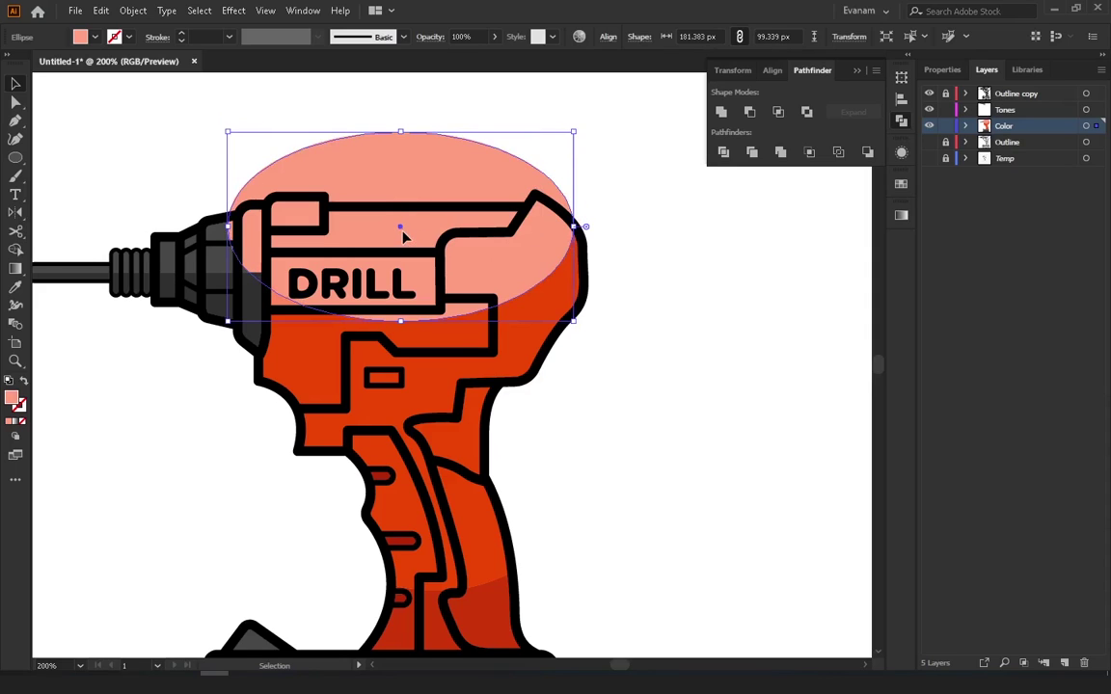
{"action": "left_click_drag", "start_coordinate": [403, 236], "coordinate": [410, 229]}
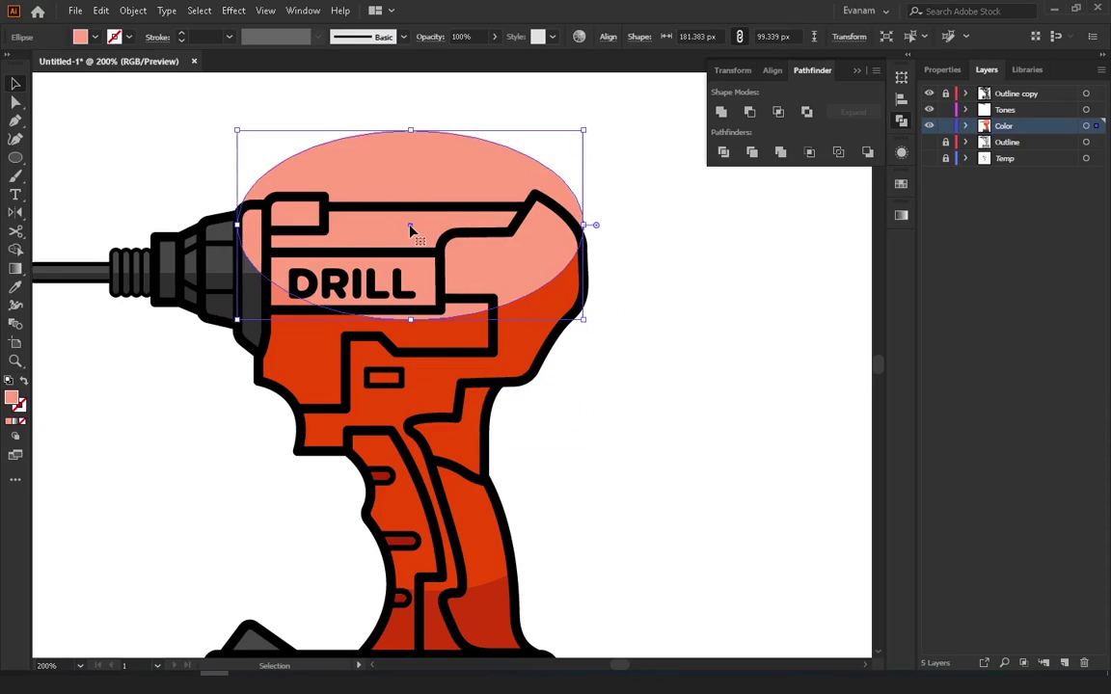
{"action": "left_click", "coordinate": [530, 336], "text": "shift"}
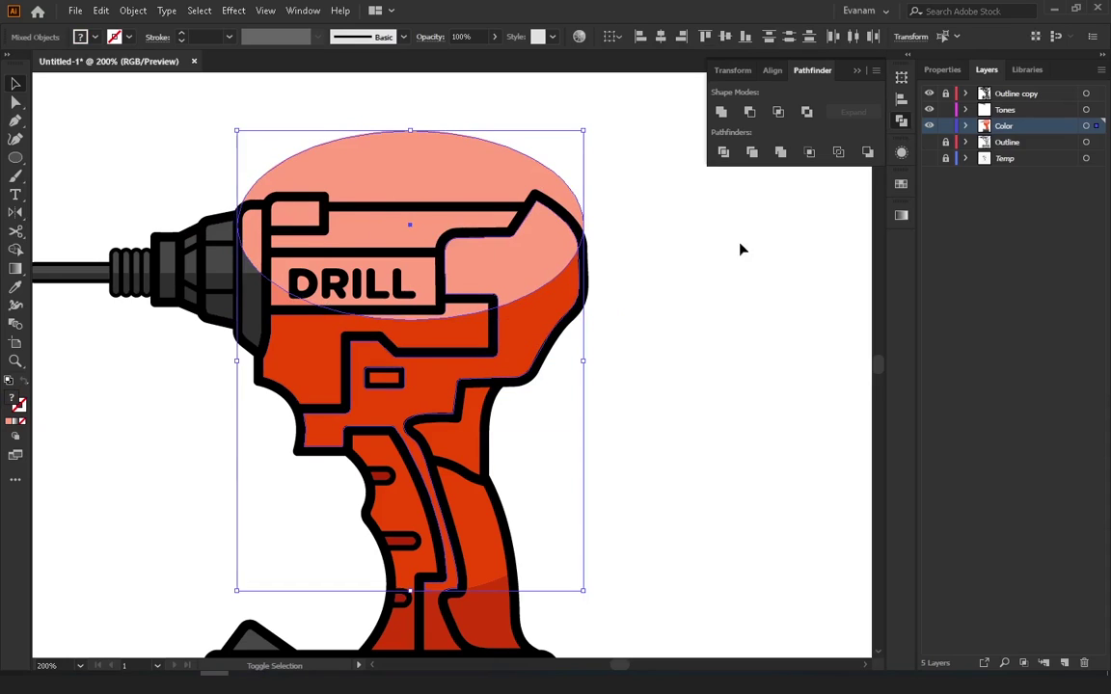
{"action": "left_click", "coordinate": [715, 272]}
{"action": "left_click", "coordinate": [513, 273]}
Move the Tones layer below the Color layer in the Layers panel
{"action": "left_click", "coordinate": [843, 248]}
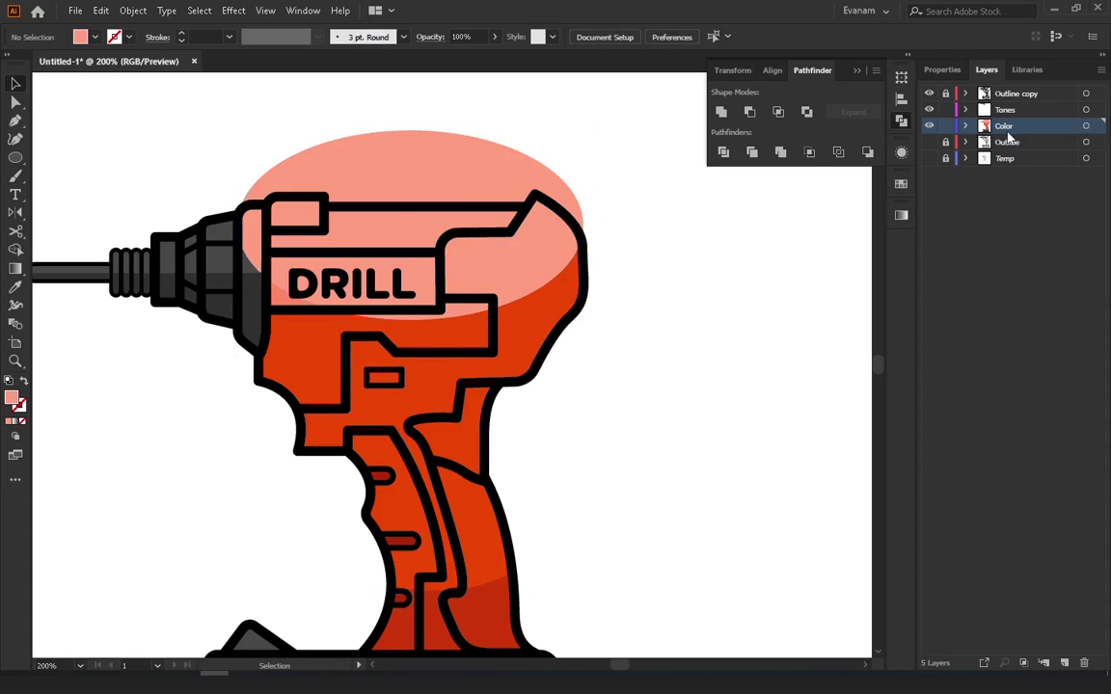
{"action": "left_click", "coordinate": [1004, 110]}
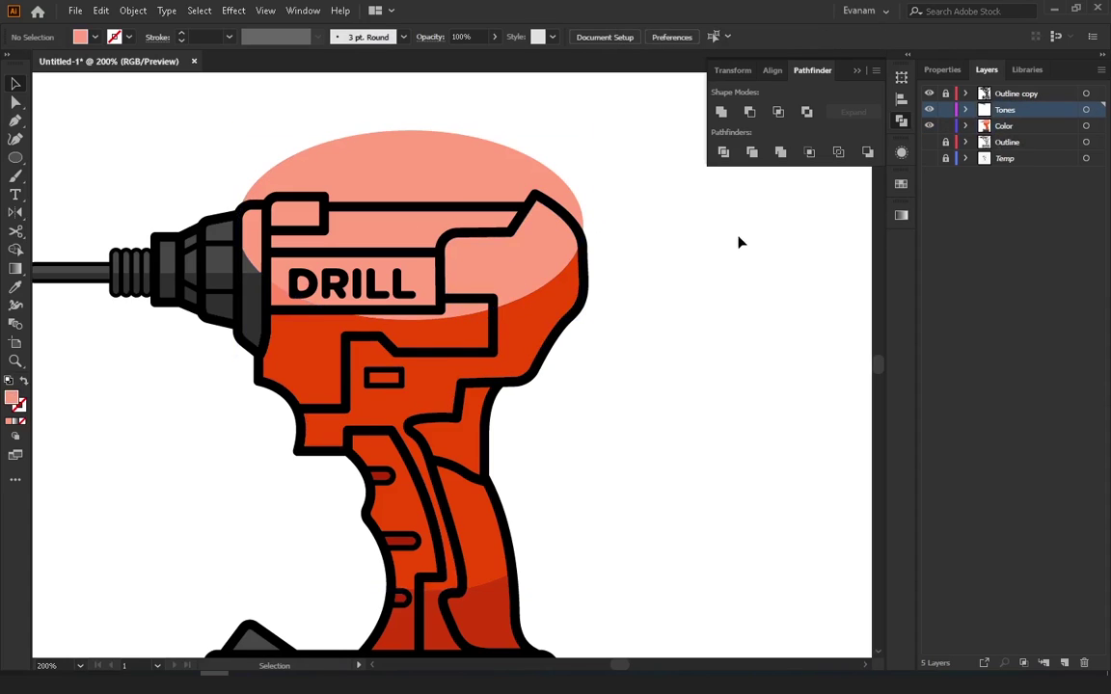
{"action": "left_click_drag", "start_coordinate": [1006, 120], "coordinate": [990, 135]}
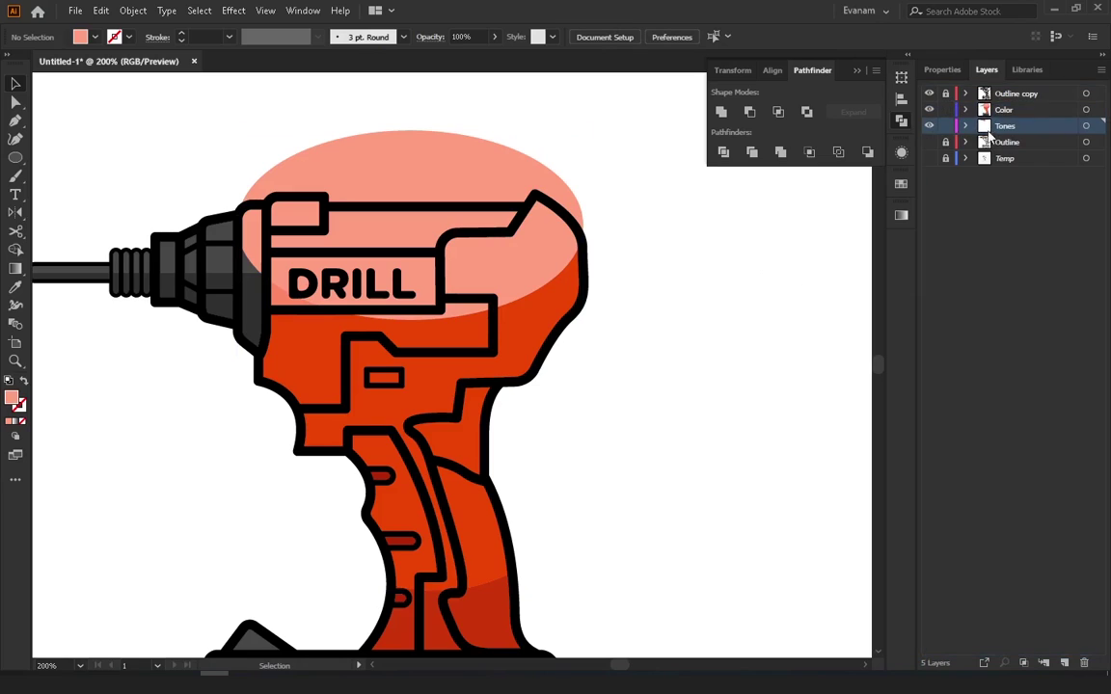
{"action": "key", "text": "ctrl+z"}
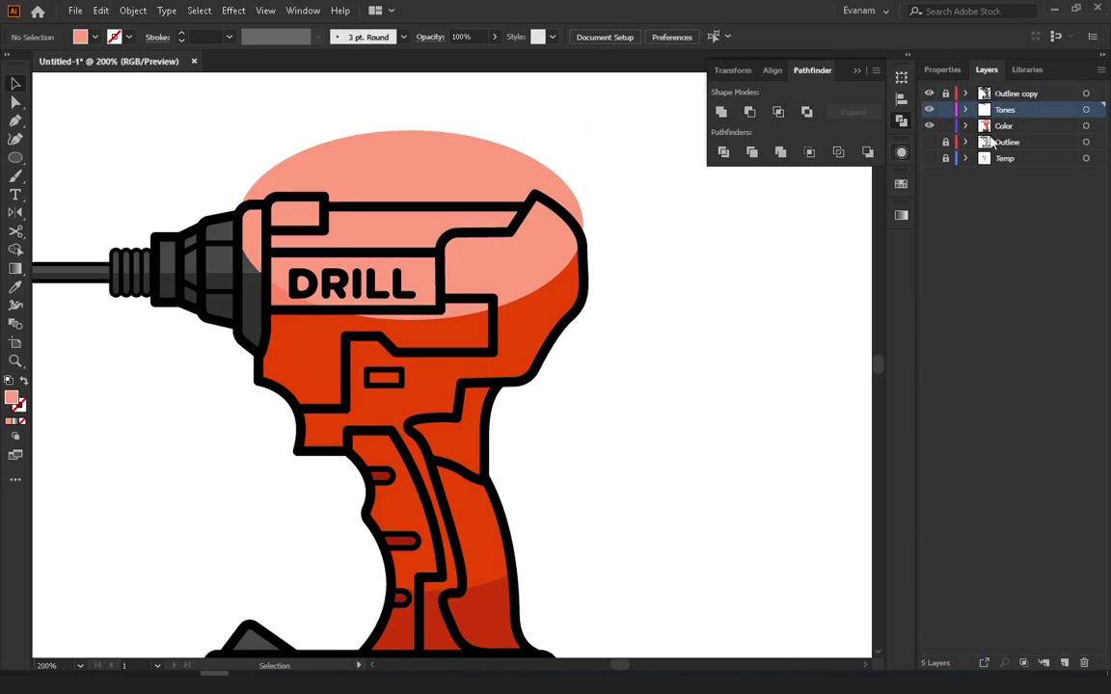
{"action": "left_click", "coordinate": [965, 125]}
{"action": "left_click", "coordinate": [965, 126]}
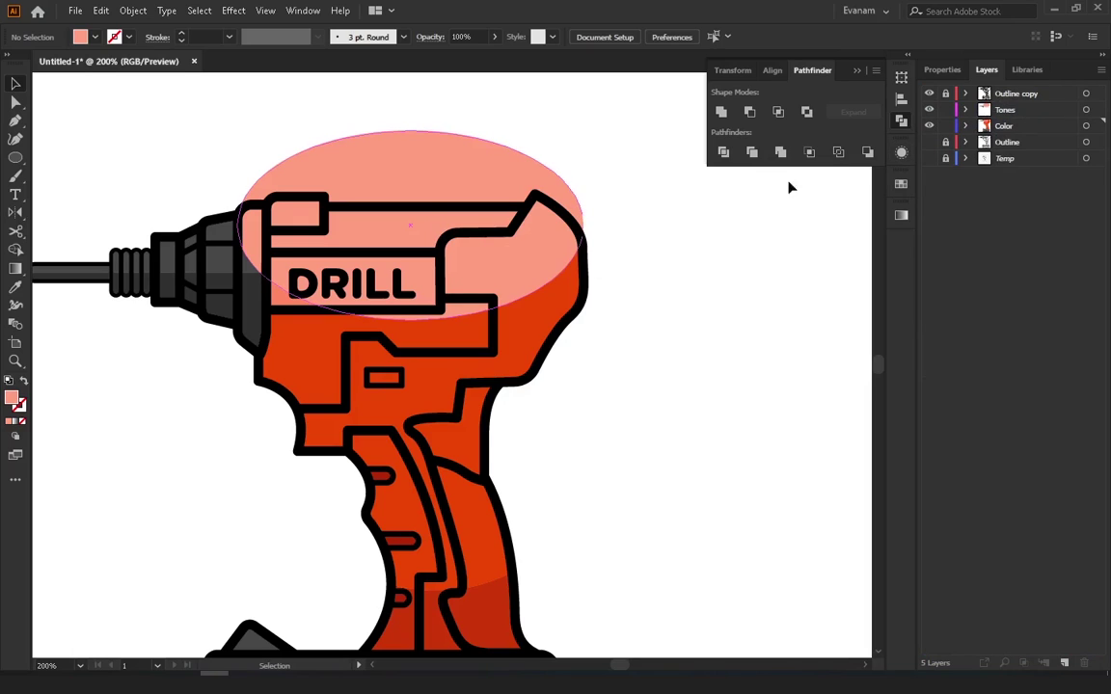
{"action": "left_click_drag", "start_coordinate": [1004, 110], "coordinate": [1001, 128]}
Select the red drill body, dark grey strip and pink ellipse together
{"action": "left_click", "coordinate": [405, 236]}
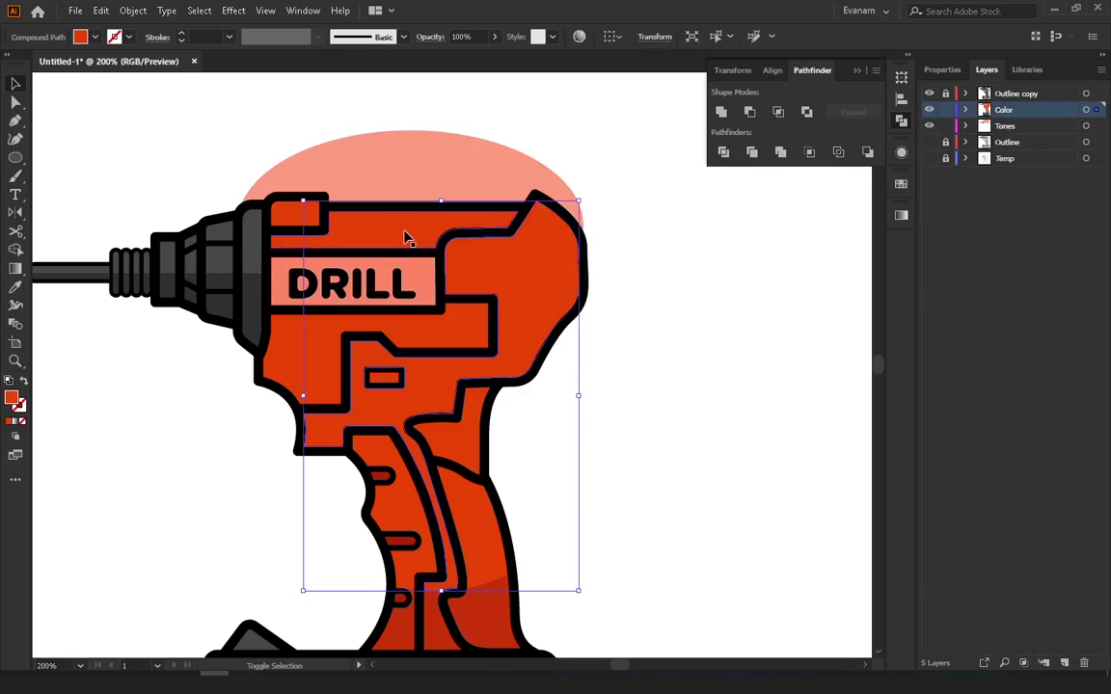
{"action": "left_click", "coordinate": [260, 239], "text": "shift"}
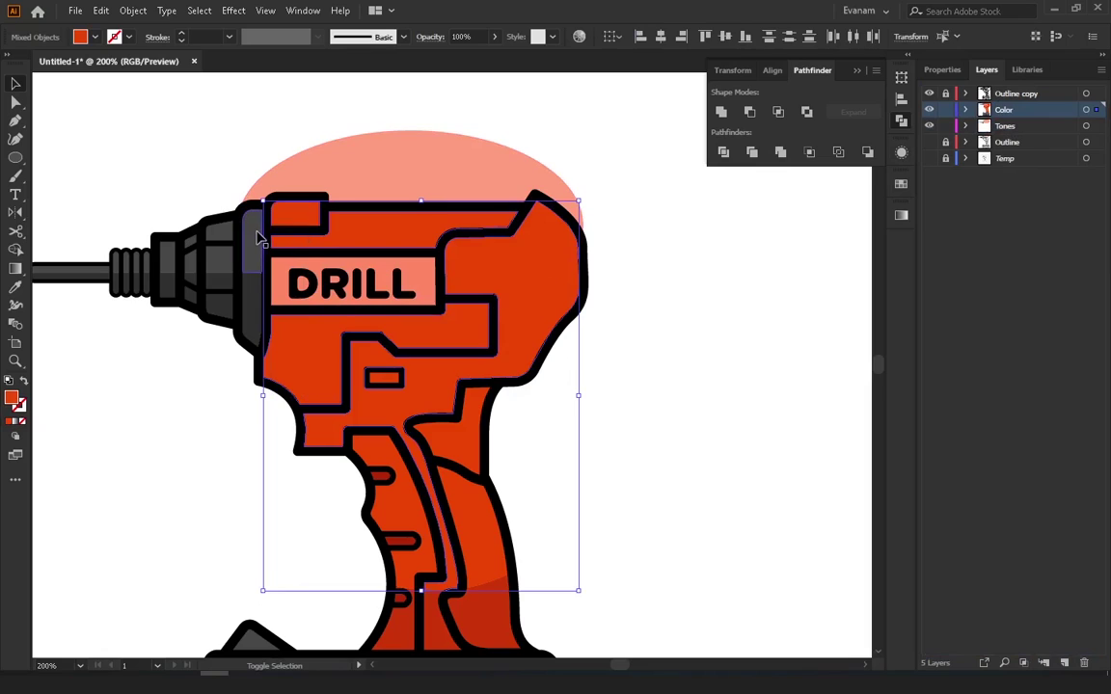
{"action": "left_click", "coordinate": [311, 144], "text": "shift"}
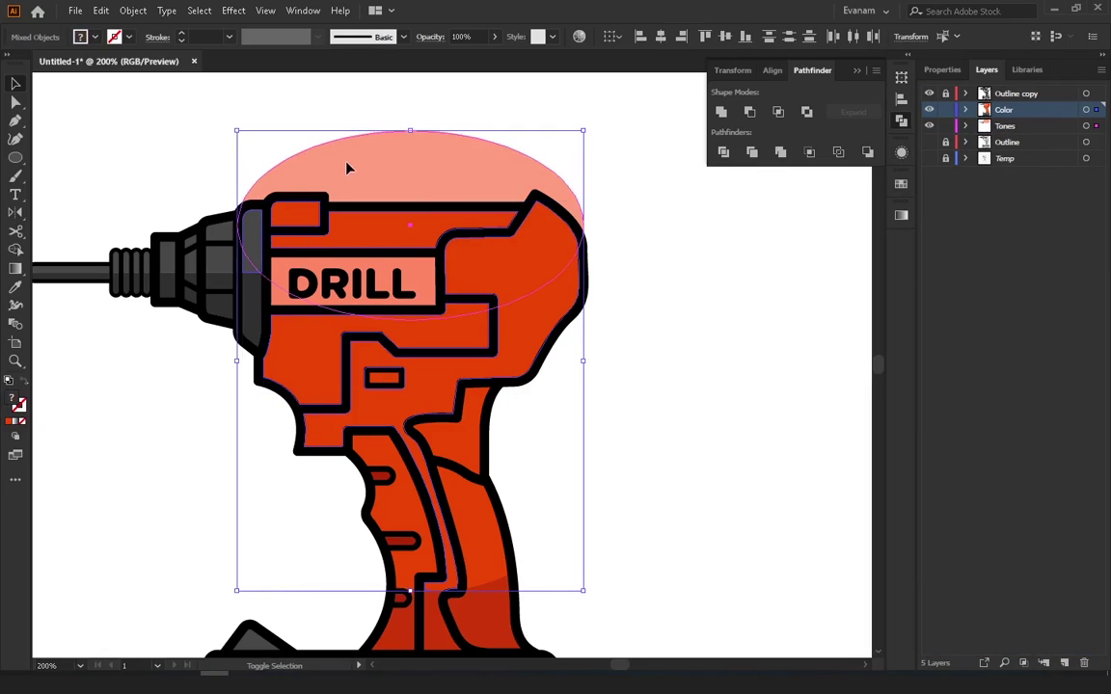
Try merging the ellipse top into the drill body with the Shape Builder, then clear the selection
{"action": "left_click", "coordinate": [17, 250]}
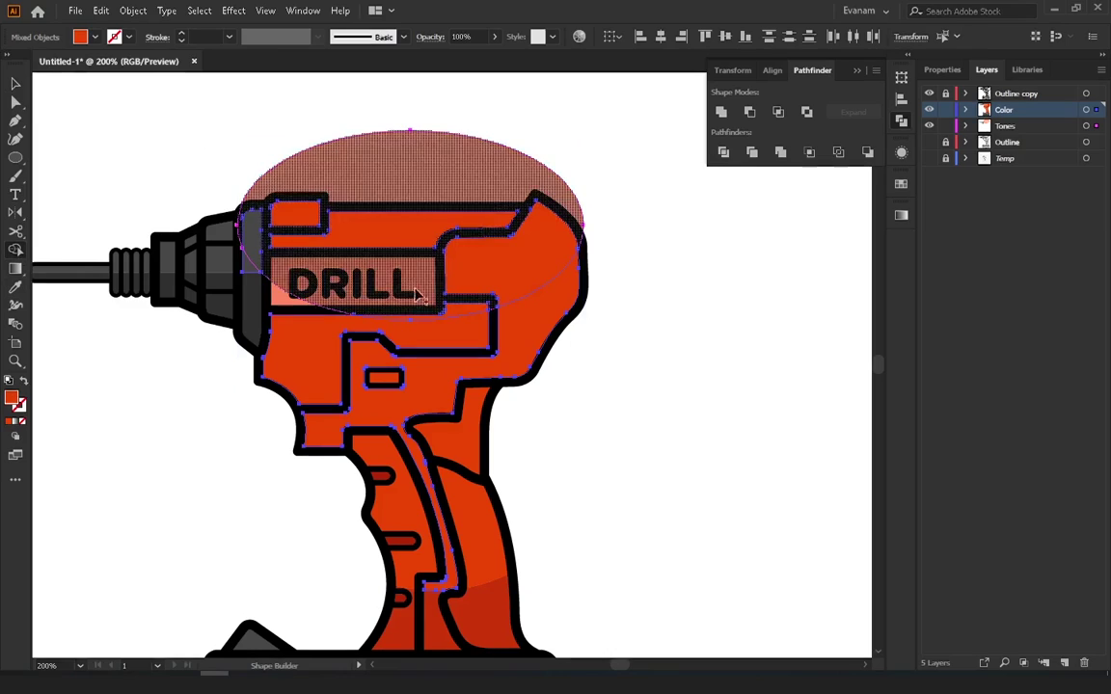
{"action": "left_click", "coordinate": [252, 159]}
{"action": "left_click", "coordinate": [13, 85]}
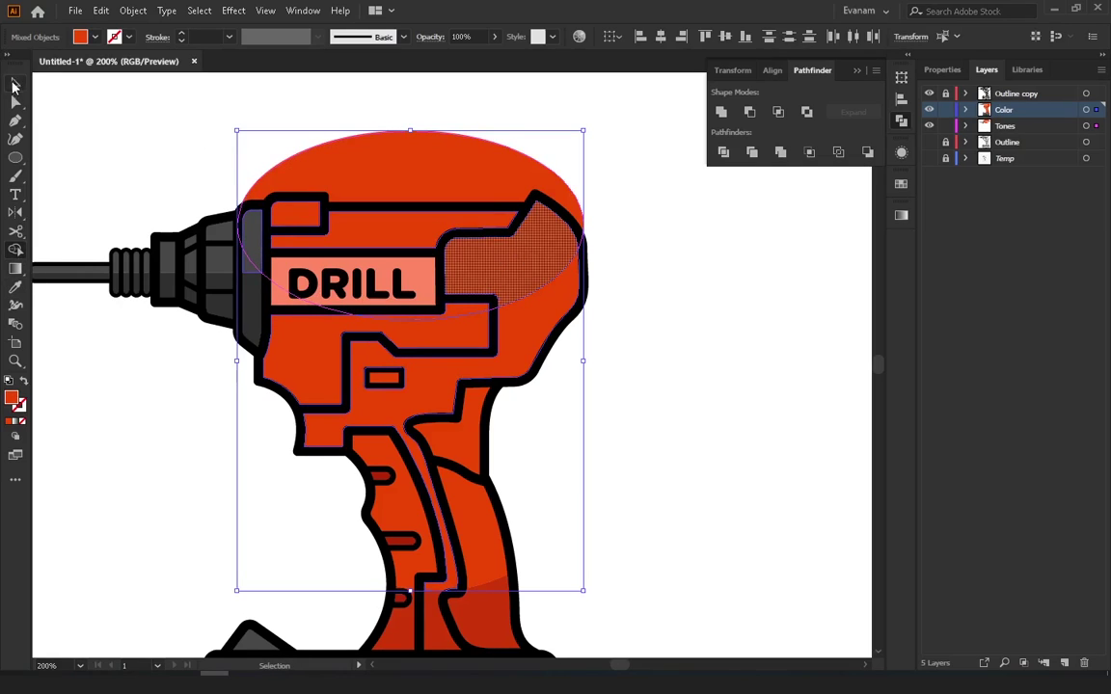
{"action": "left_click", "coordinate": [116, 183]}
{"action": "left_click", "coordinate": [352, 243]}
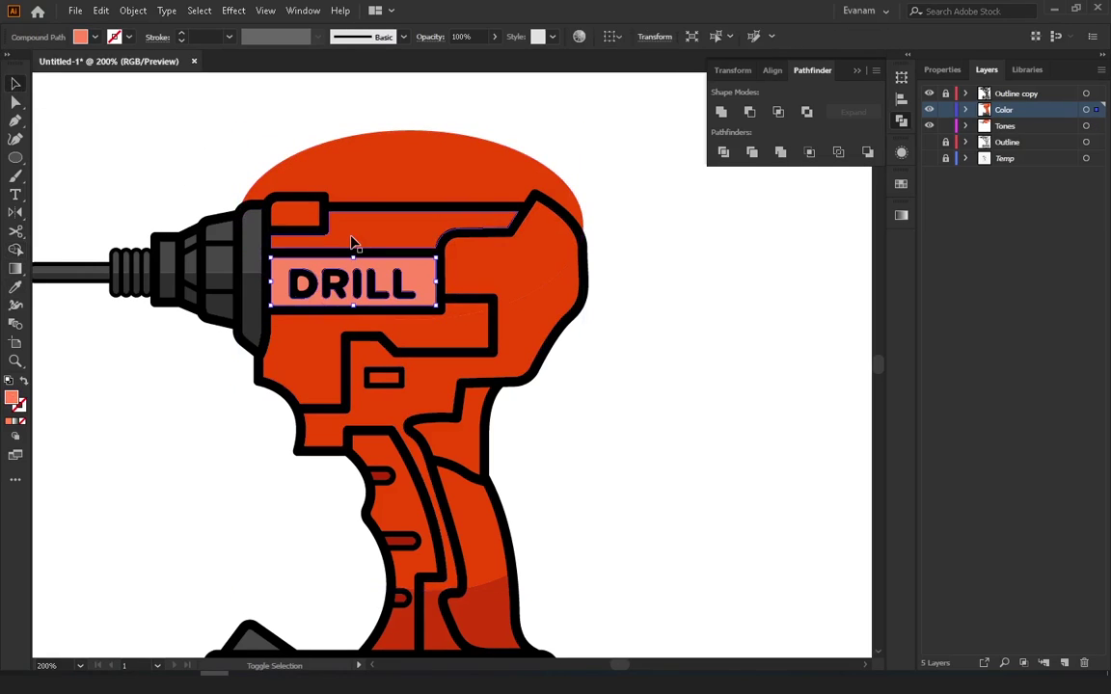
{"action": "left_click", "coordinate": [447, 178], "text": "shift"}
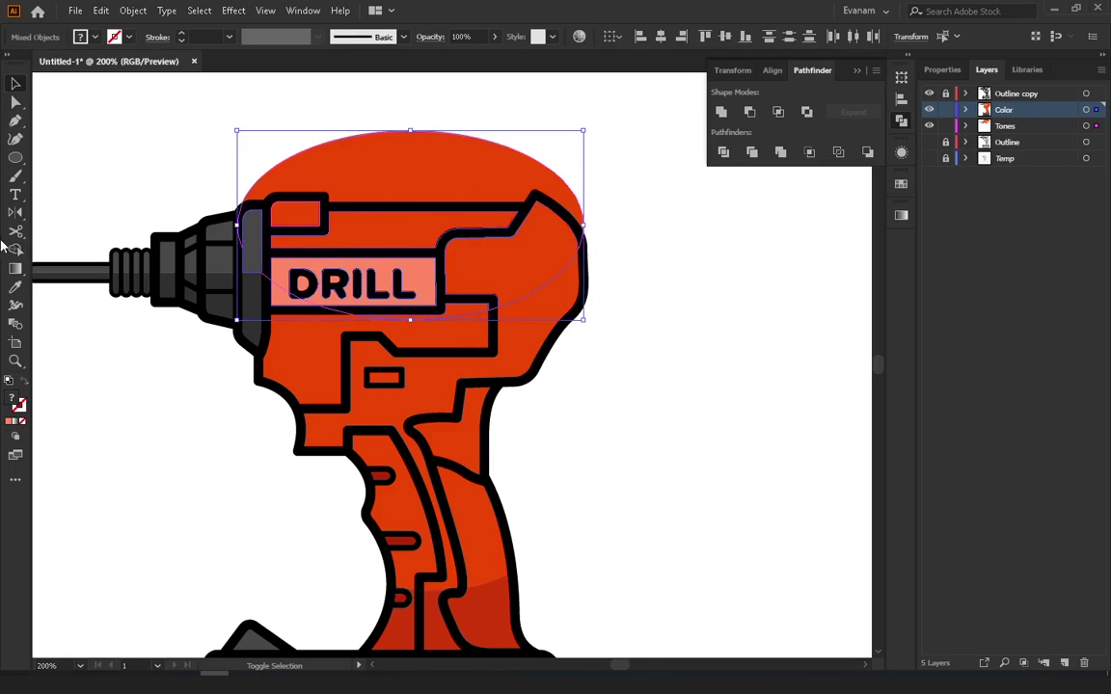
{"action": "key", "text": "a"}
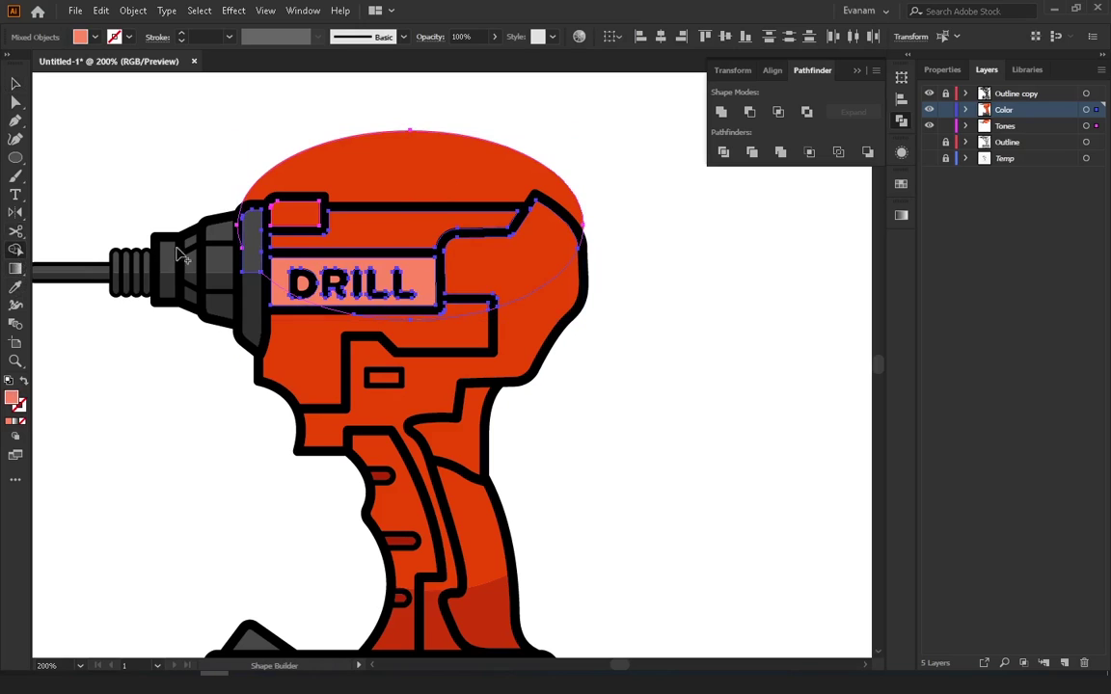
{"action": "key", "text": "ctrl+shift+a"}
Undo an accidental body-piece move and a stray pink piece while checking the body and ellipse shapes
{"action": "left_click", "coordinate": [413, 233]}
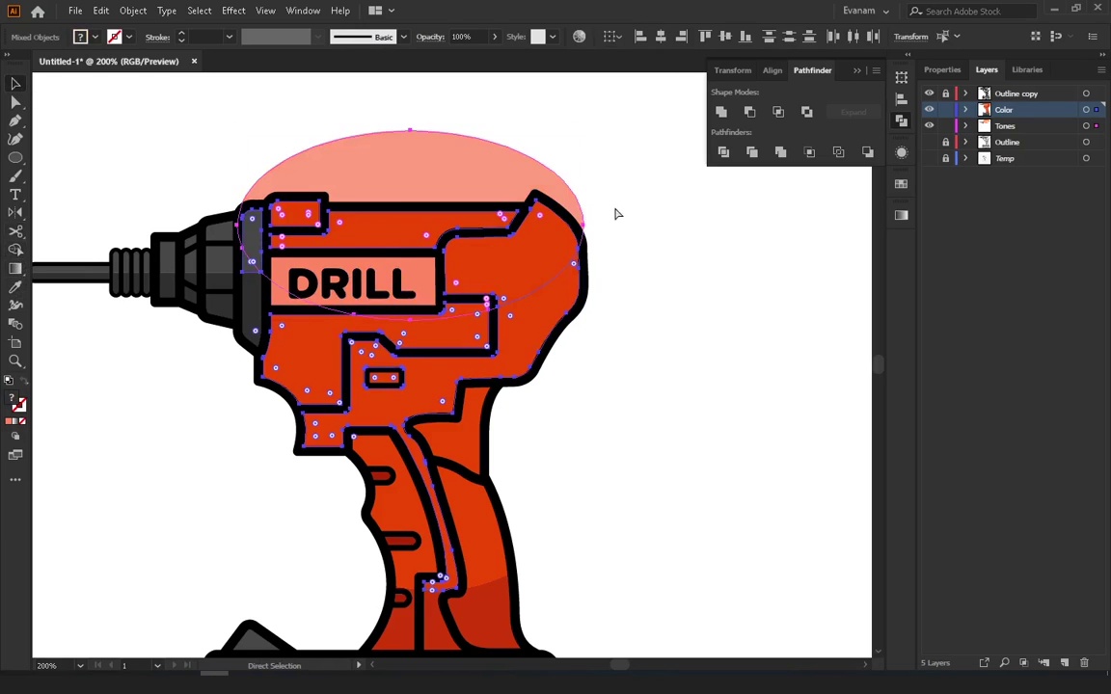
{"action": "left_click", "coordinate": [635, 231]}
{"action": "left_click_drag", "start_coordinate": [536, 246], "coordinate": [631, 203]}
{"action": "key", "text": "ctrl+z"}
{"action": "key", "text": "ctrl+shift+a"}
{"action": "left_click", "coordinate": [528, 157]}
{"action": "key", "text": "ctrl+z"}
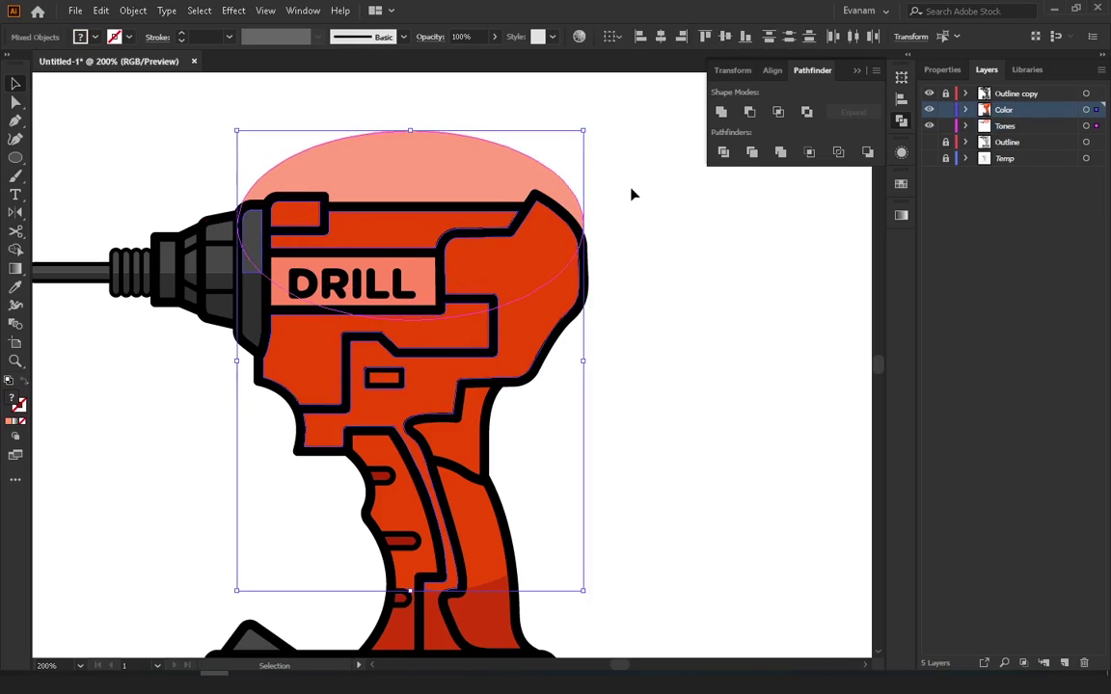
{"action": "key", "text": "ctrl+shift+a"}
{"action": "left_click", "coordinate": [525, 148]}
{"action": "left_click", "coordinate": [627, 198]}
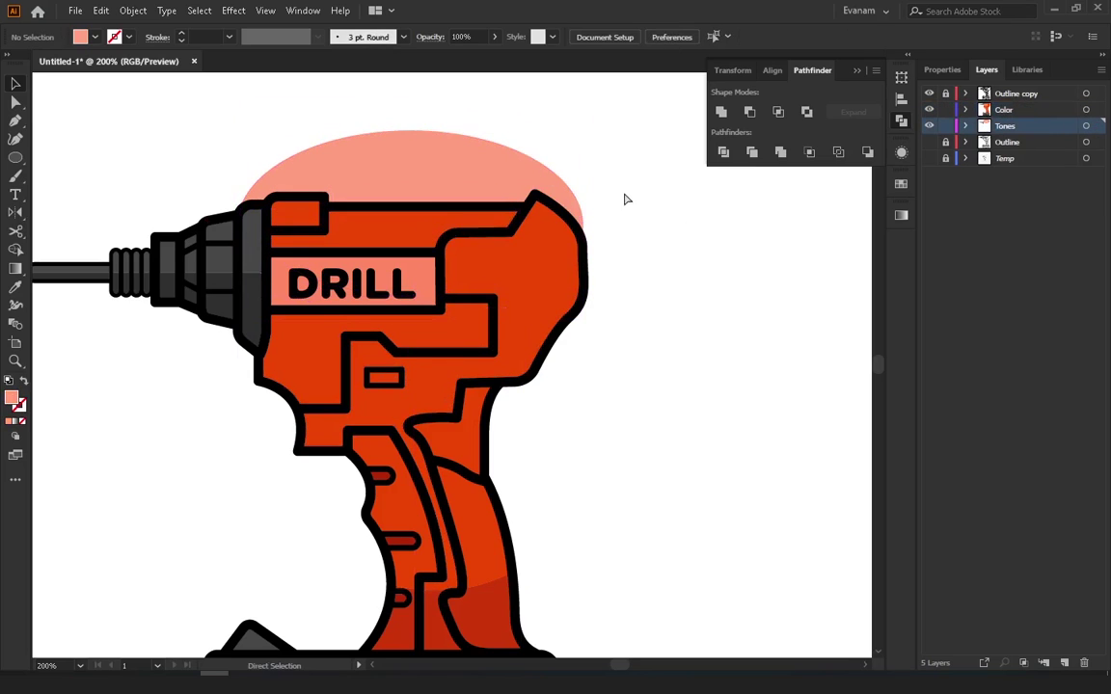
{"action": "key", "text": "v"}
{"action": "left_click", "coordinate": [491, 183]}
{"action": "left_click", "coordinate": [650, 203]}
{"action": "left_click", "coordinate": [485, 186]}
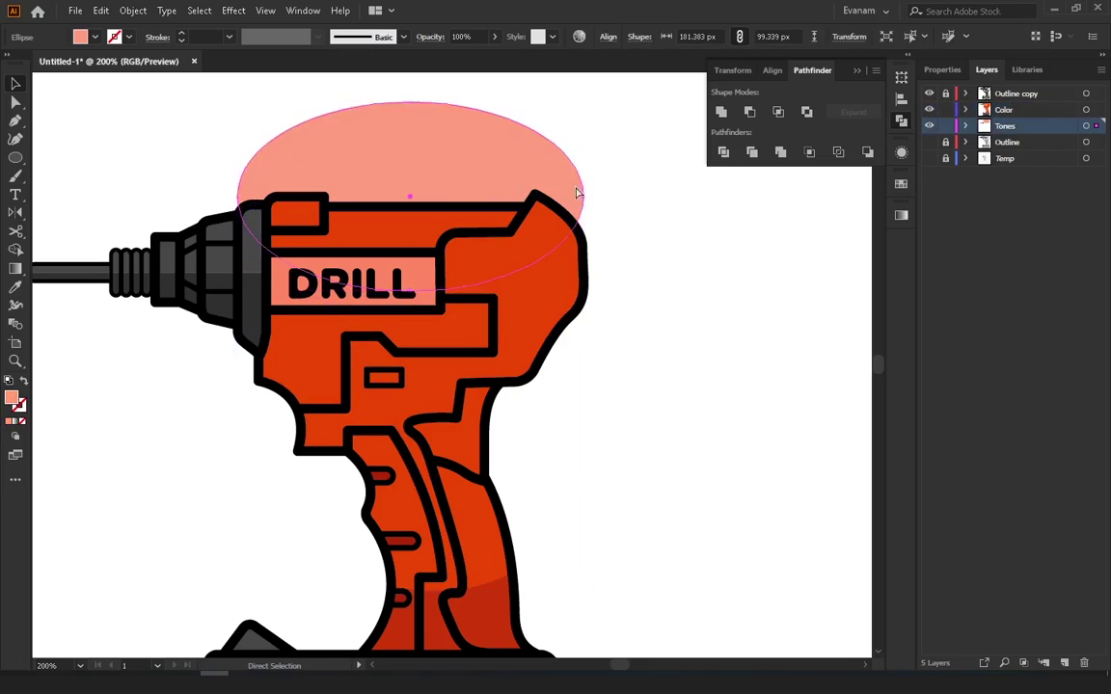
{"action": "left_click", "coordinate": [657, 343]}
Split the body pieces, grey collar and pink ellipse with the Shape Builder, then select the part above the drill
{"action": "left_click", "coordinate": [525, 335]}
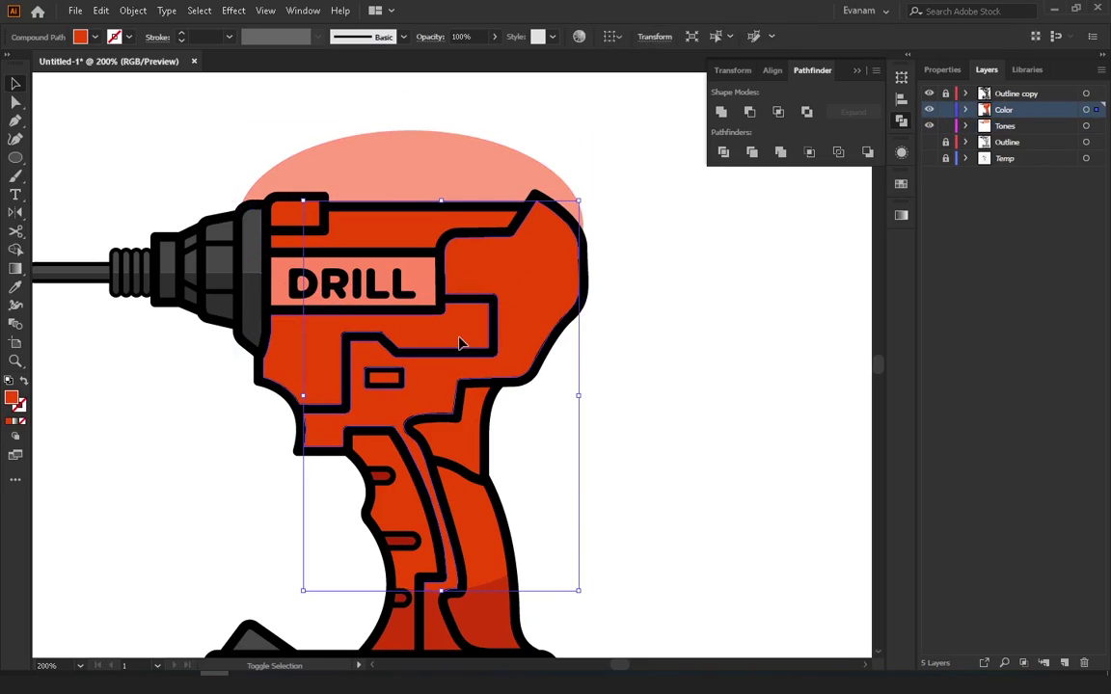
{"action": "left_click", "coordinate": [459, 342], "text": "shift"}
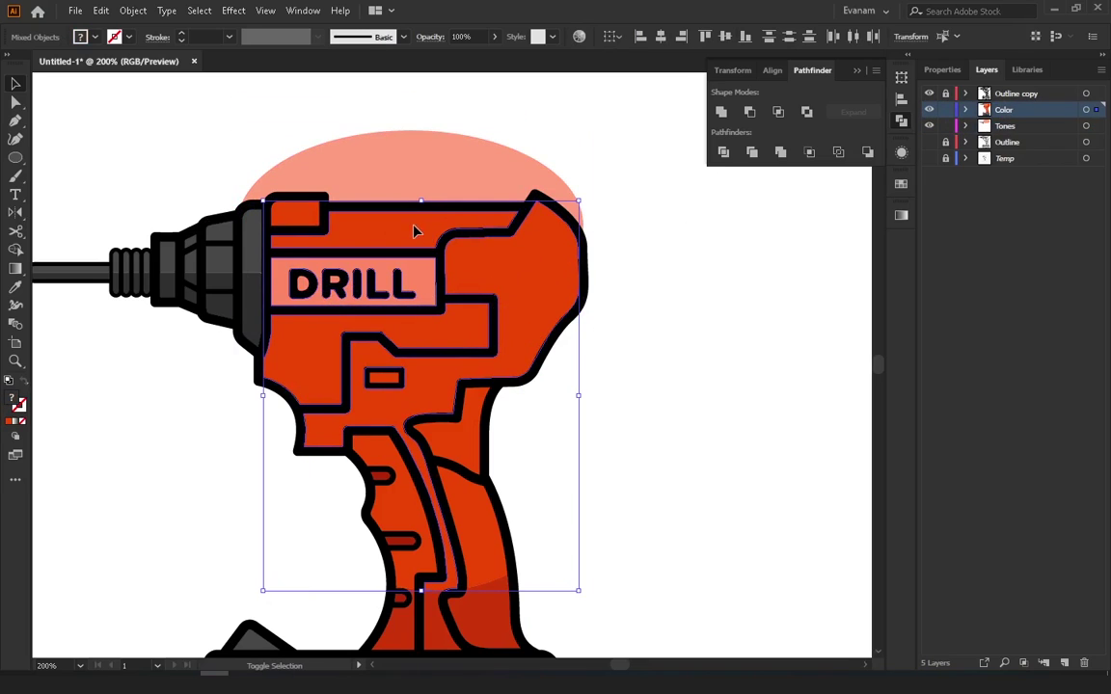
{"action": "left_click", "coordinate": [249, 252], "text": "shift"}
{"action": "left_click", "coordinate": [386, 169], "text": "shift"}
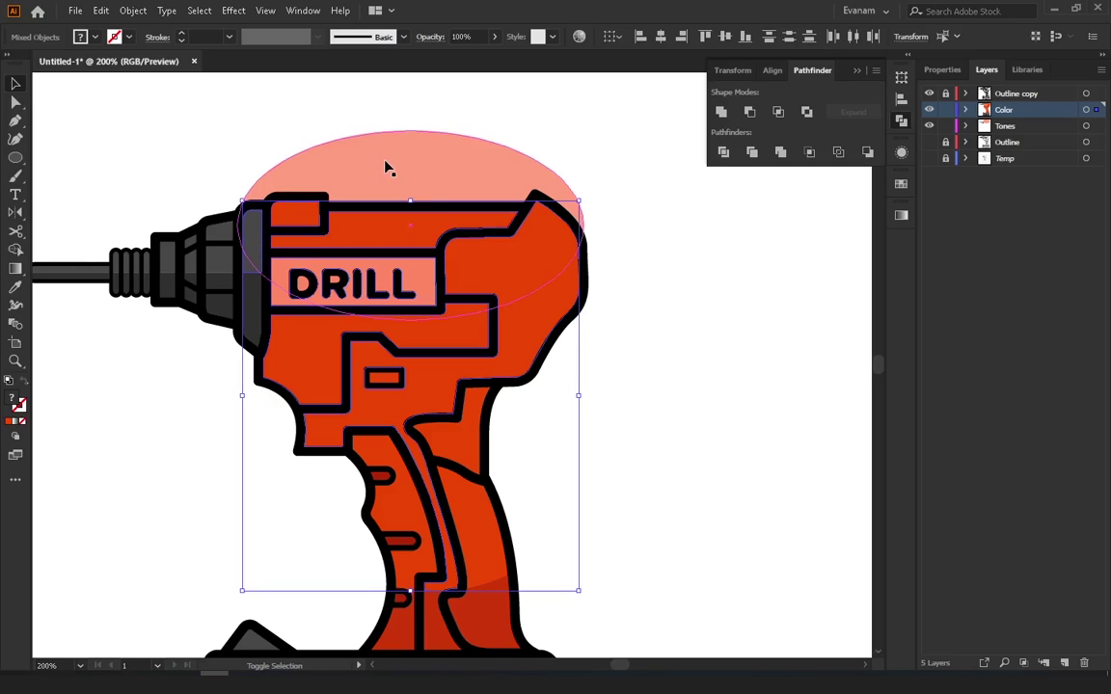
{"action": "left_click", "coordinate": [386, 168], "text": "shift"}
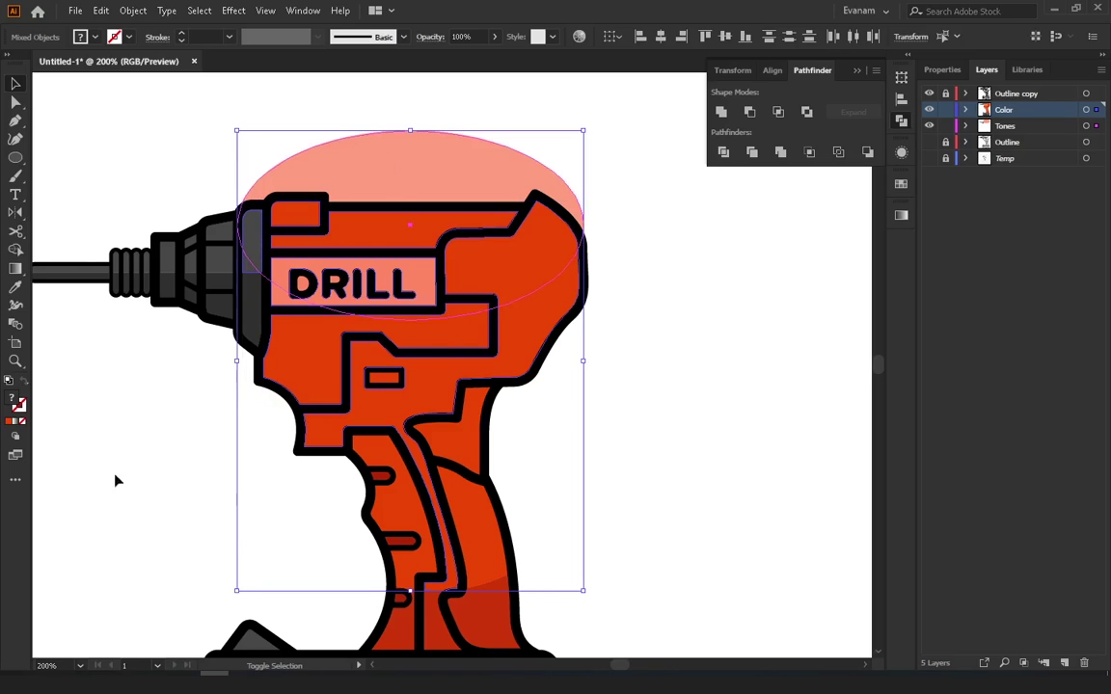
{"action": "left_click", "coordinate": [15, 253]}
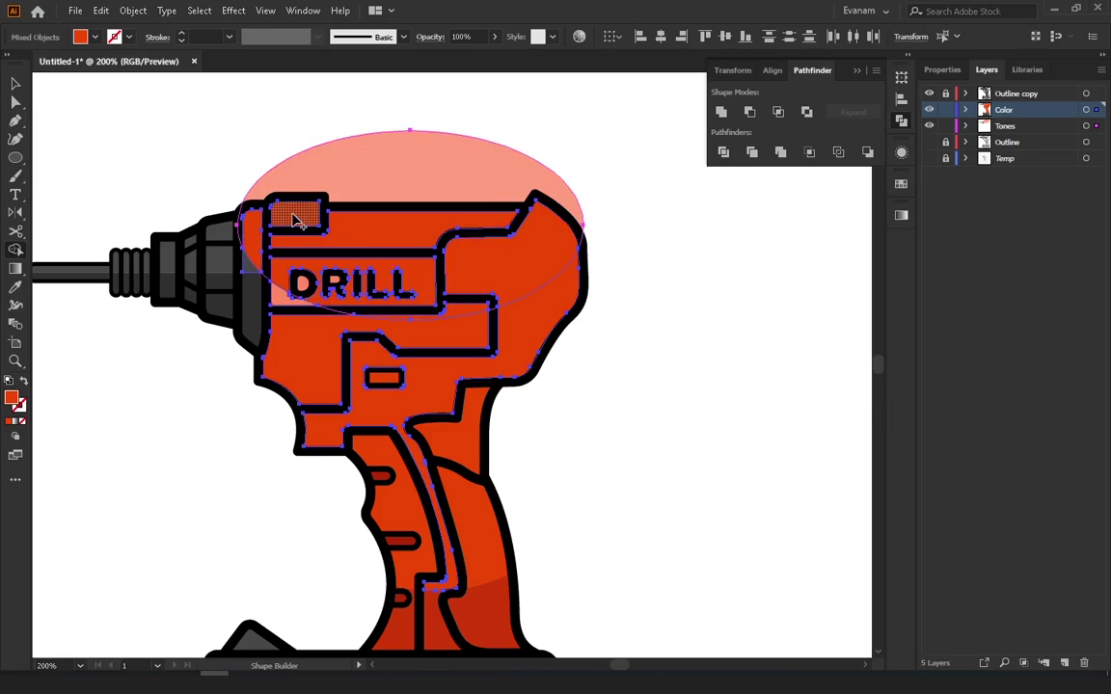
{"action": "left_click", "coordinate": [15, 84]}
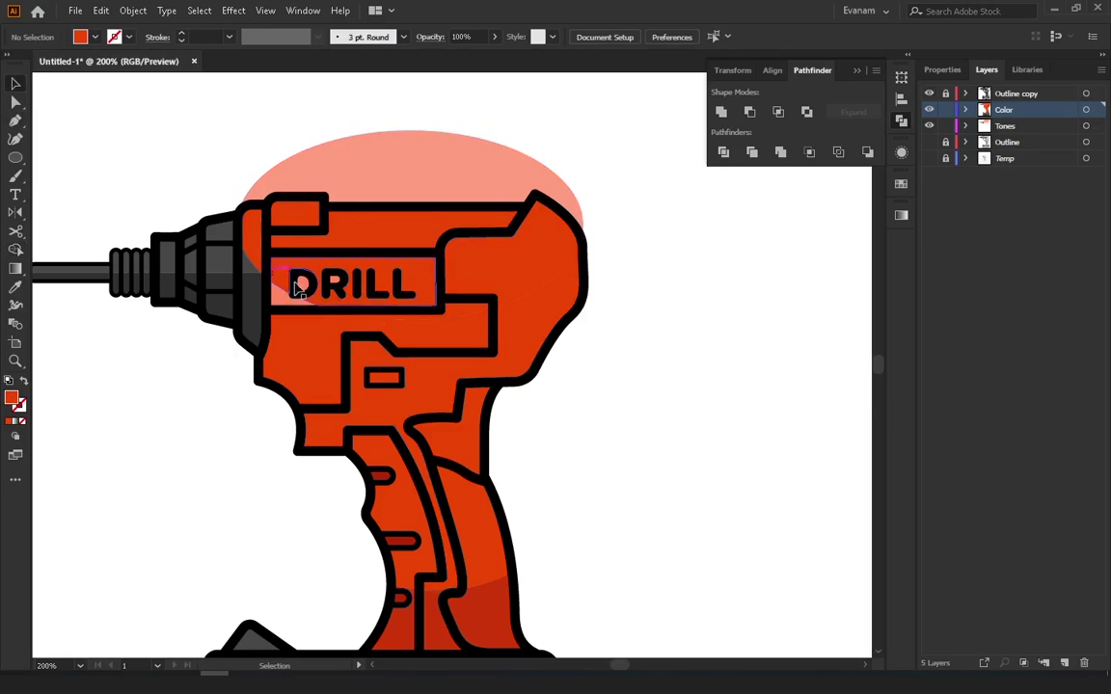
{"action": "left_click", "coordinate": [427, 179]}
Delete the ellipse part above the drill and give the collar sliver the chuck grey 595857
{"action": "key", "text": "Delete"}
{"action": "left_click", "coordinate": [251, 239]}
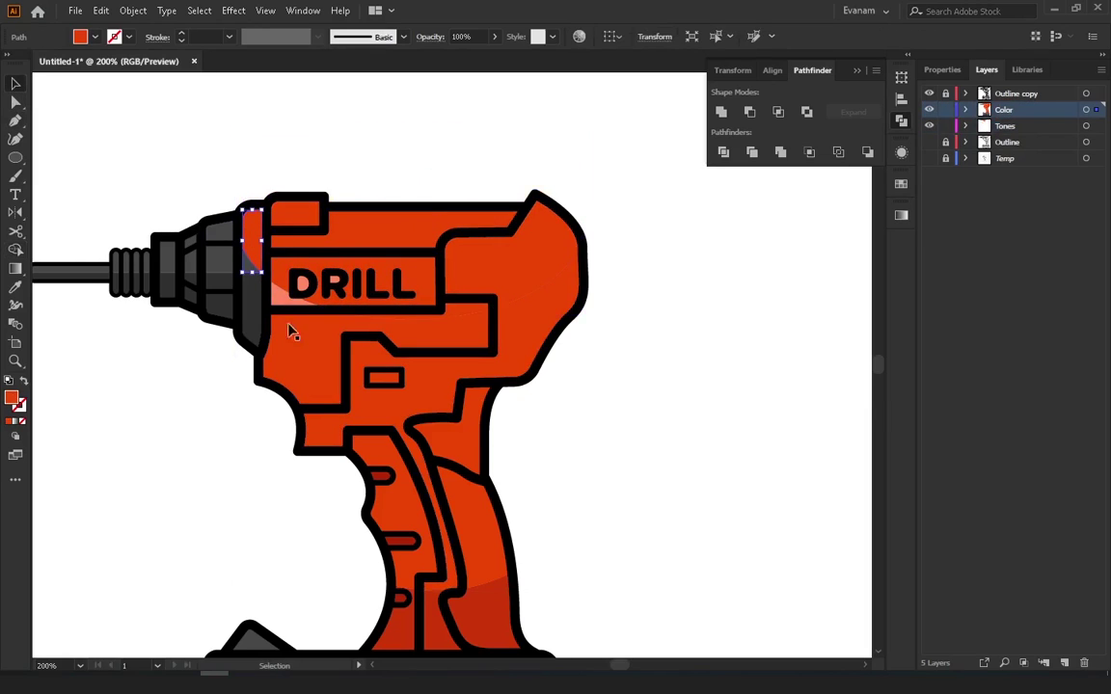
{"action": "left_click", "coordinate": [15, 287]}
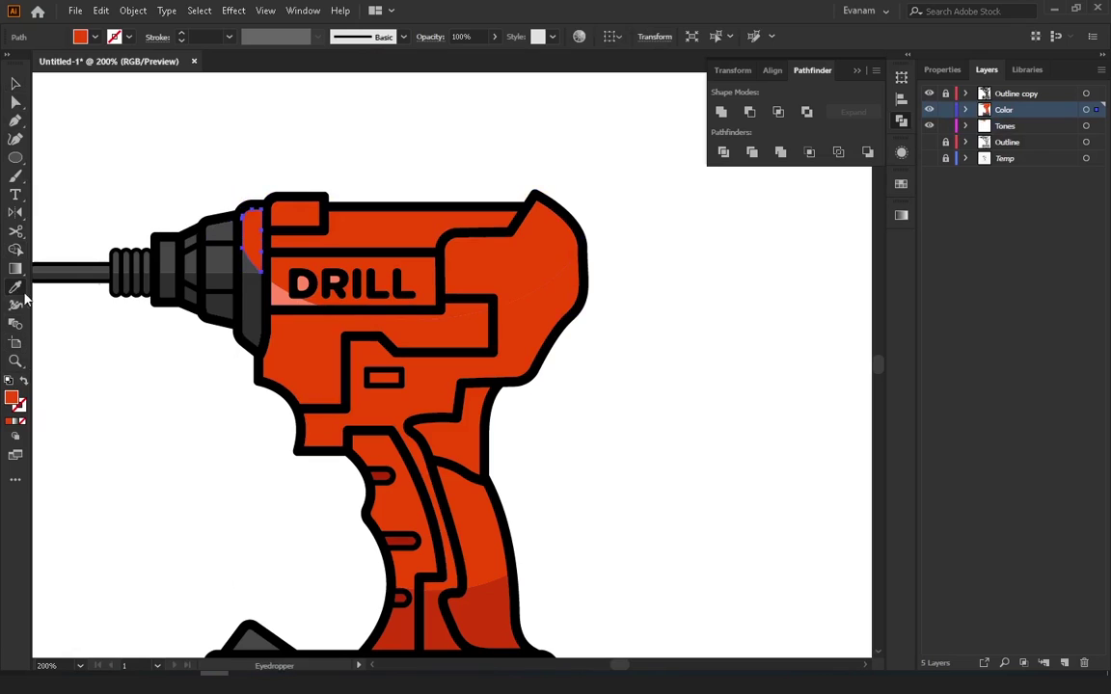
{"action": "left_click", "coordinate": [224, 254]}
{"action": "double_click", "coordinate": [17, 401]}
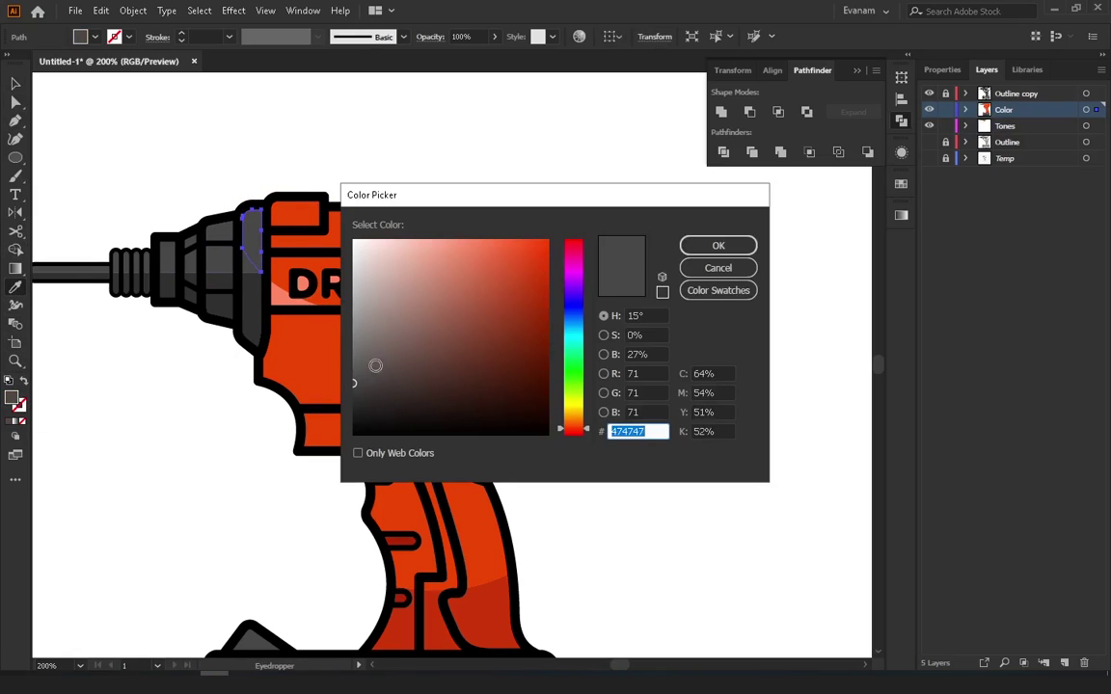
{"action": "type", "text": "595857"}
{"action": "key", "text": "Return"}
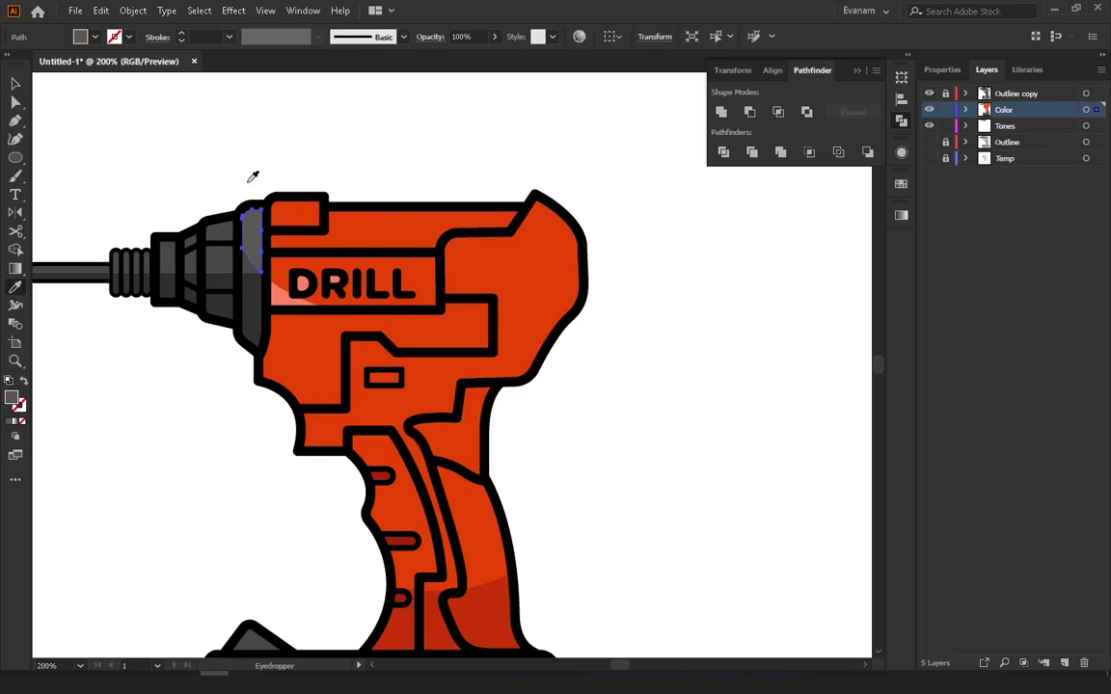
Lighten the collar sliver's grey to 5B5B5A as a highlight
{"action": "left_click", "coordinate": [15, 84]}
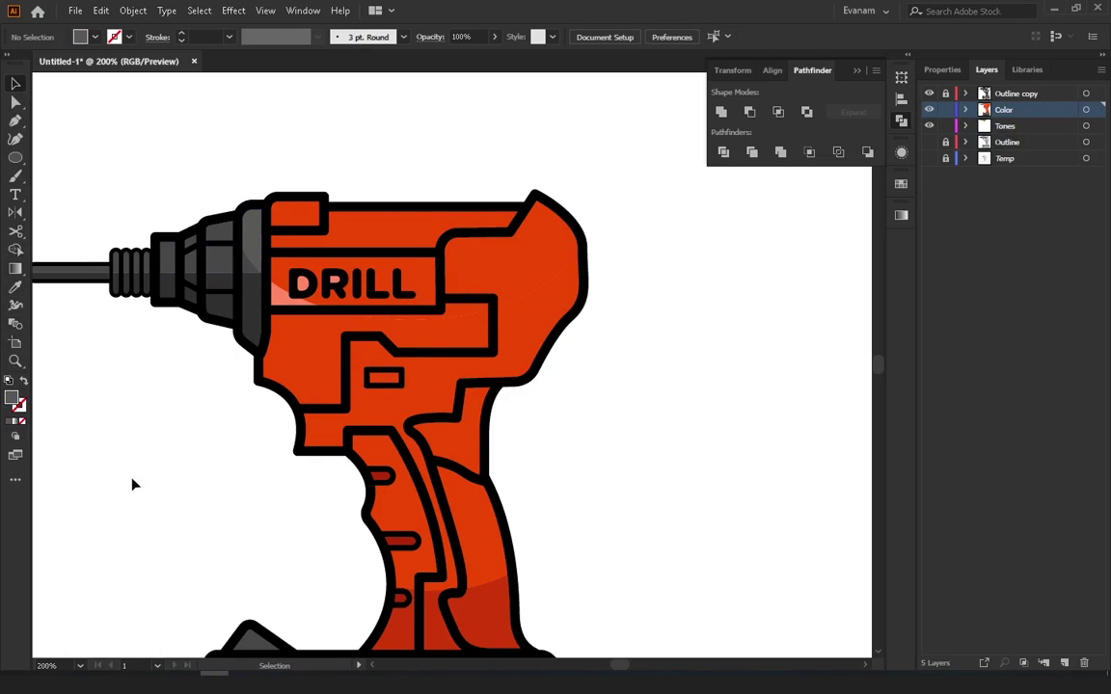
{"action": "double_click", "coordinate": [13, 396]}
{"action": "left_click_drag", "start_coordinate": [354, 370], "coordinate": [353, 330]}
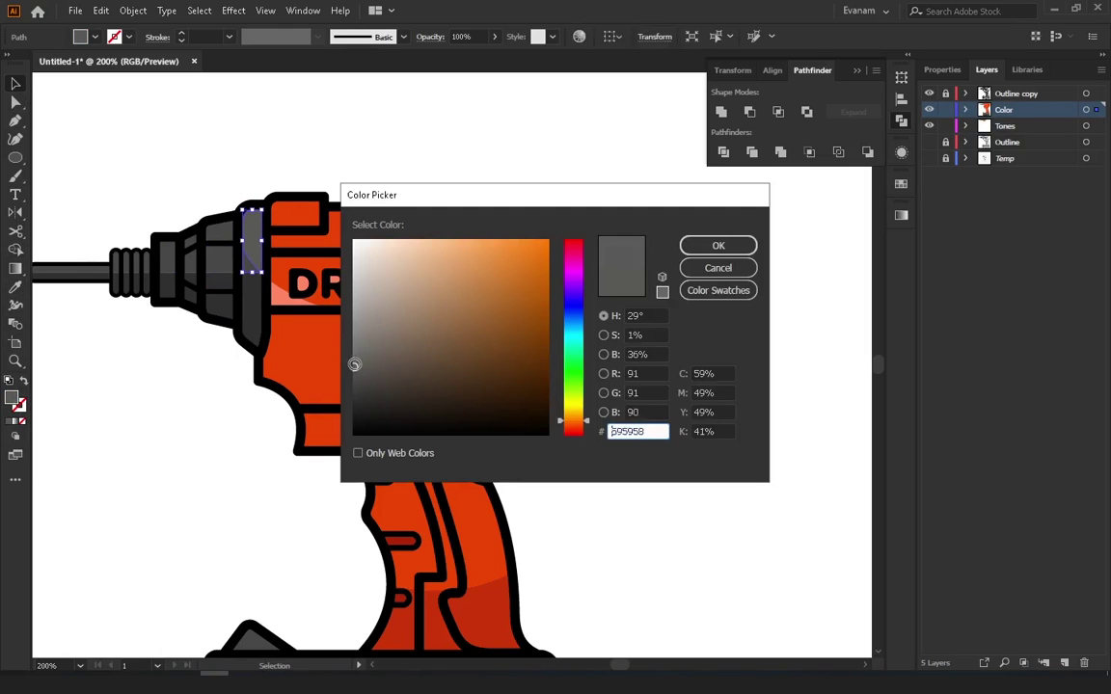
{"action": "left_click", "coordinate": [718, 245]}
{"action": "left_click", "coordinate": [668, 331]}
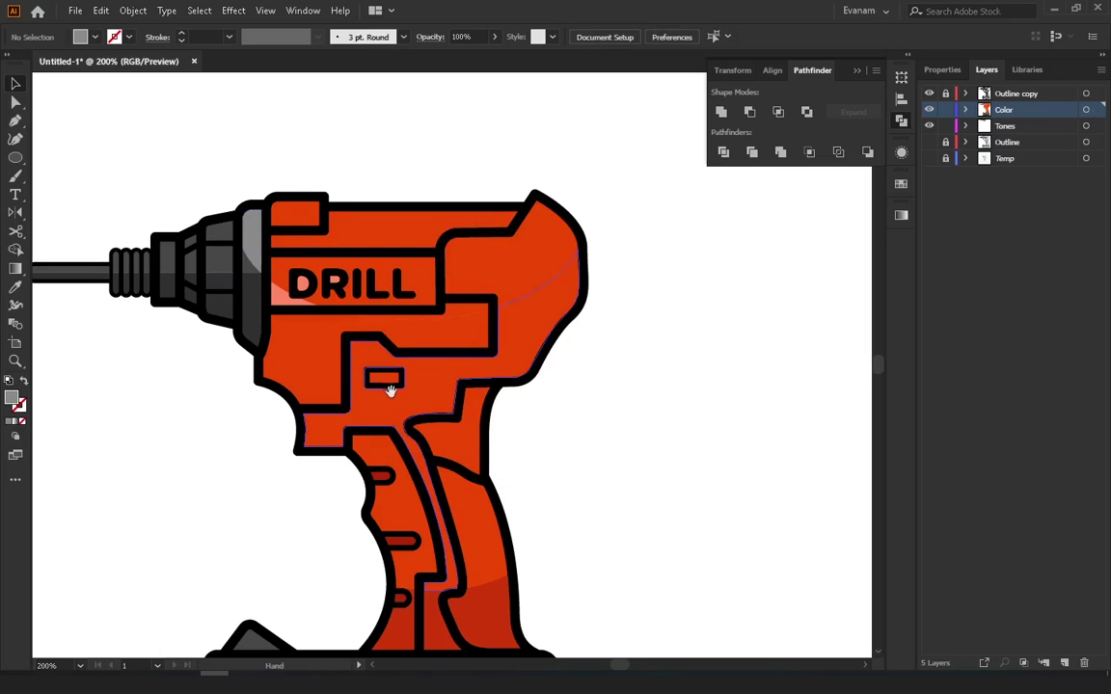
{"action": "left_click_drag", "start_coordinate": [390, 389], "coordinate": [367, 441]}
Recolour the pink highlight and red upper-body shape a light salmon, E88C70
{"action": "left_click", "coordinate": [256, 333]}
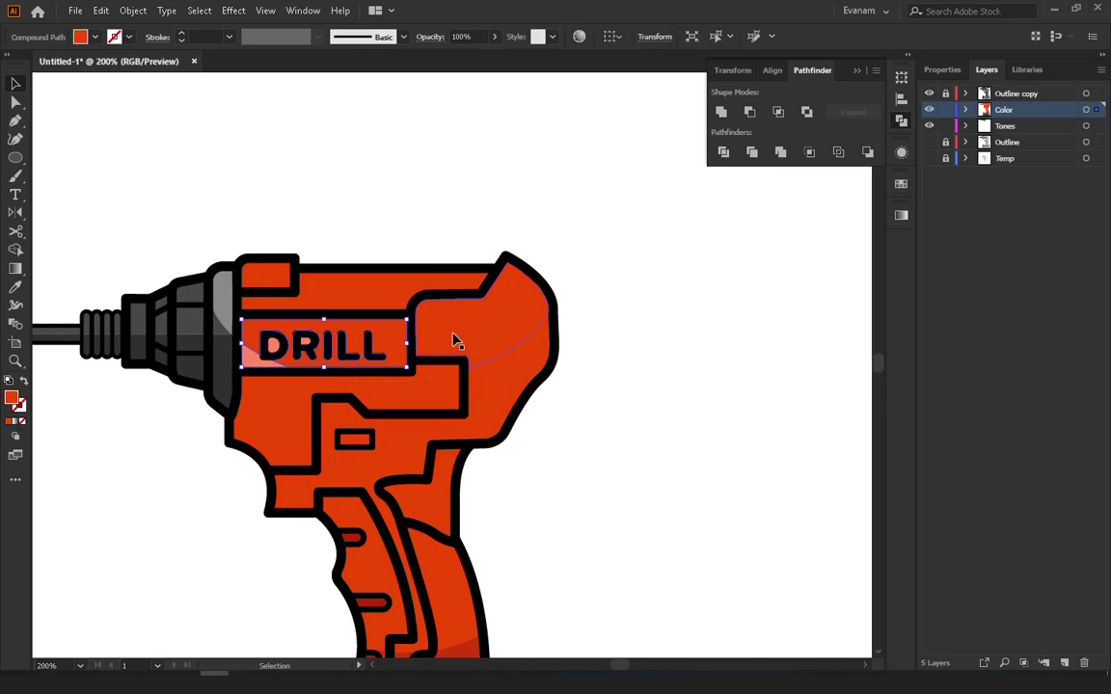
{"action": "left_click", "coordinate": [473, 332], "text": "shift"}
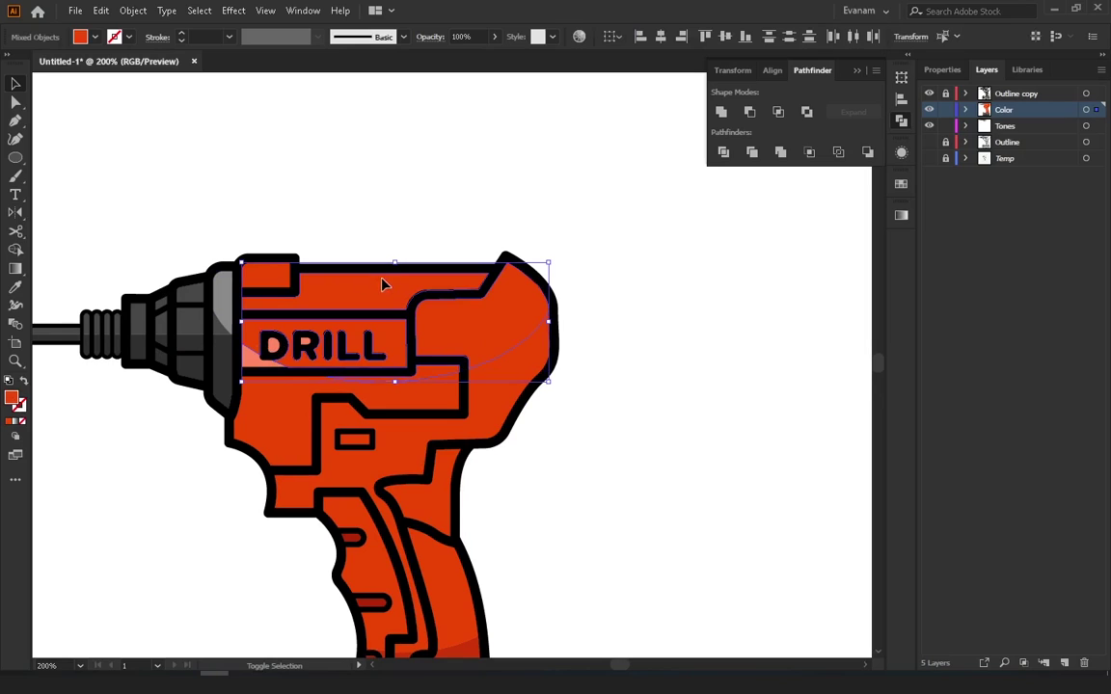
{"action": "double_click", "coordinate": [12, 398]}
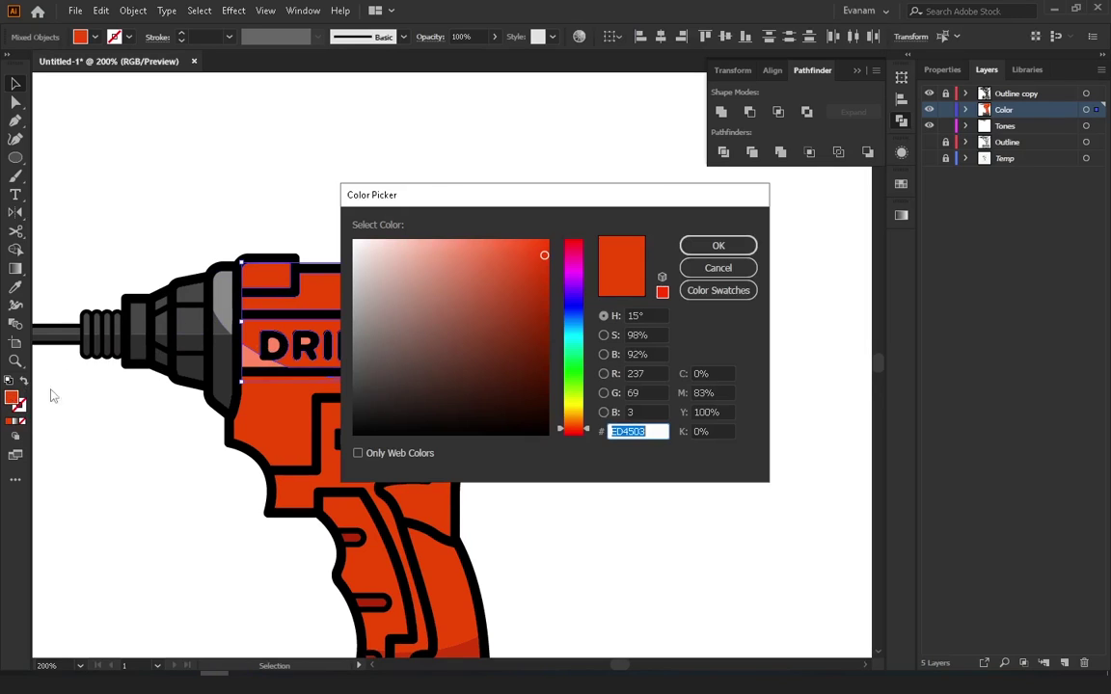
{"action": "left_click_drag", "start_coordinate": [545, 241], "coordinate": [448, 235]}
{"action": "left_click", "coordinate": [454, 256]}
{"action": "left_click", "coordinate": [688, 253]}
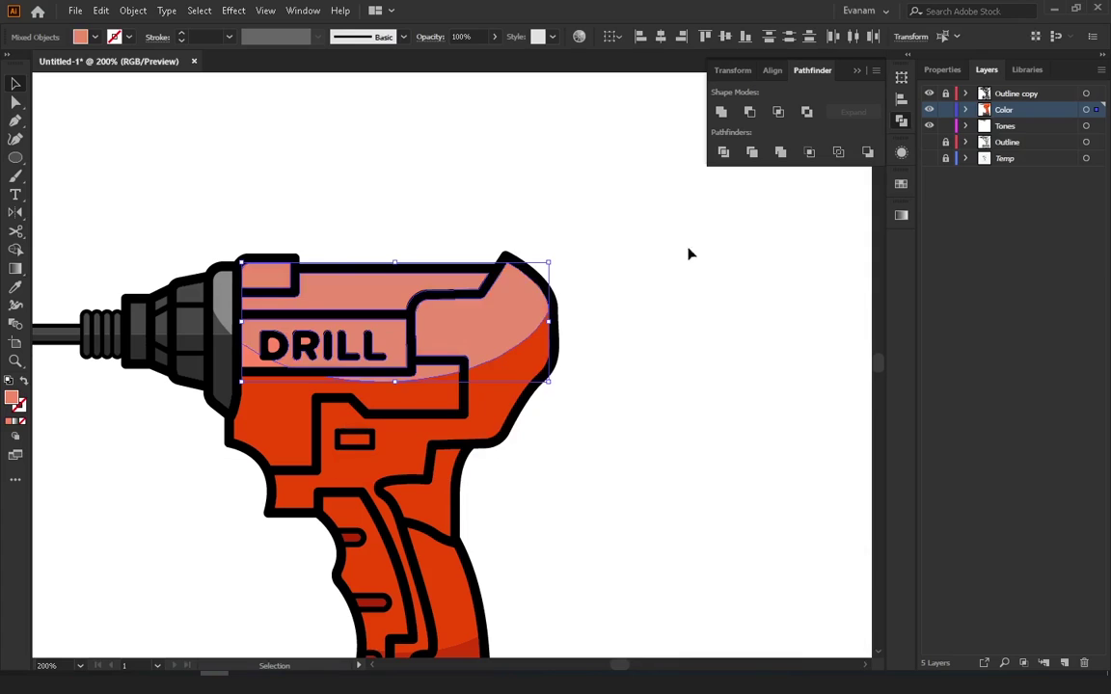
{"action": "left_click", "coordinate": [143, 183]}
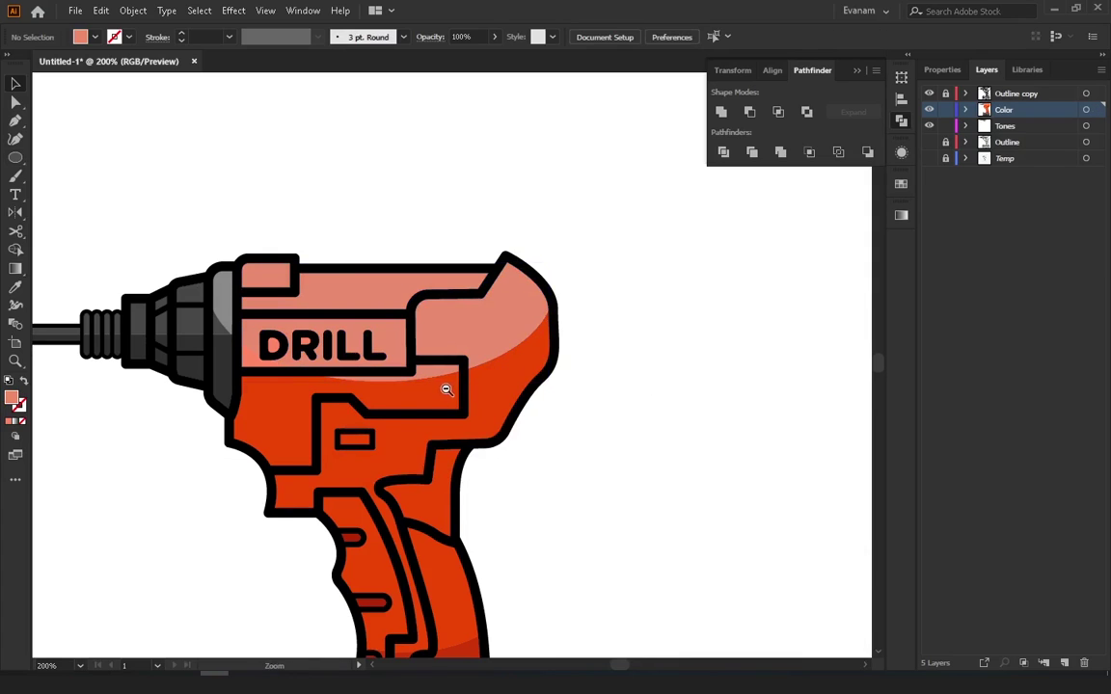
Lighten the upper-body salmon highlight to a paler pink, F4B5A6
{"action": "scroll", "coordinate": [445, 389], "scroll_direction": "down", "scroll_amount": 1}
{"action": "scroll", "coordinate": [385, 373], "scroll_direction": "down", "scroll_amount": 1}
{"action": "scroll", "coordinate": [503, 477], "scroll_direction": "up", "scroll_amount": 1}
{"action": "scroll", "coordinate": [511, 319], "scroll_direction": "up", "scroll_amount": 1}
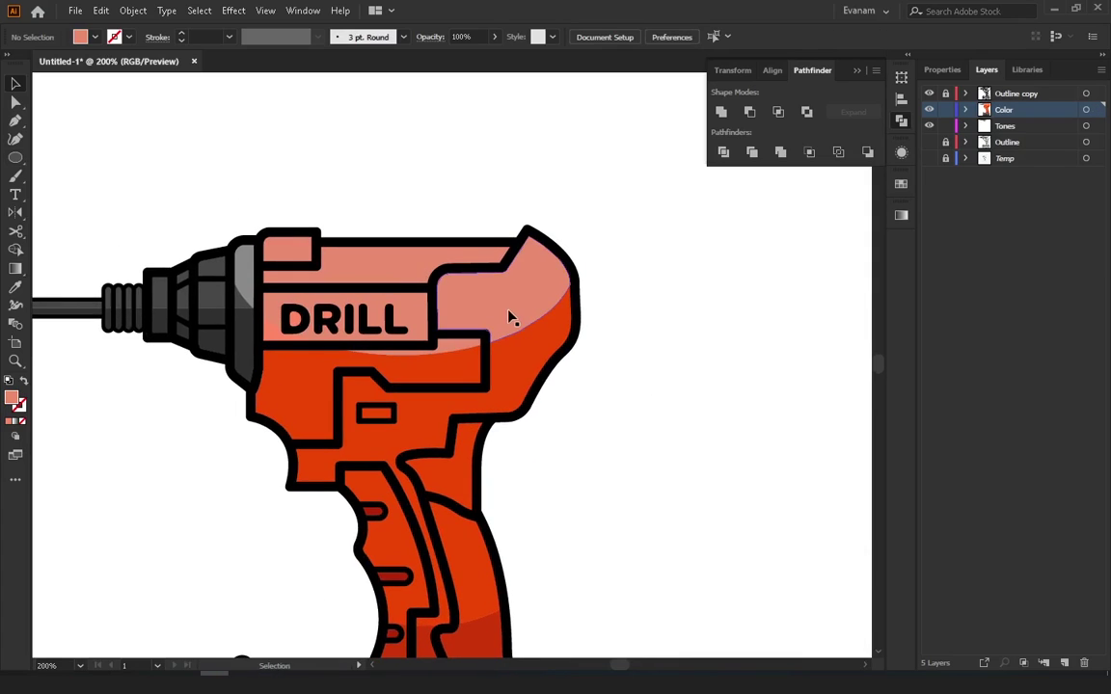
{"action": "left_click", "coordinate": [508, 311]}
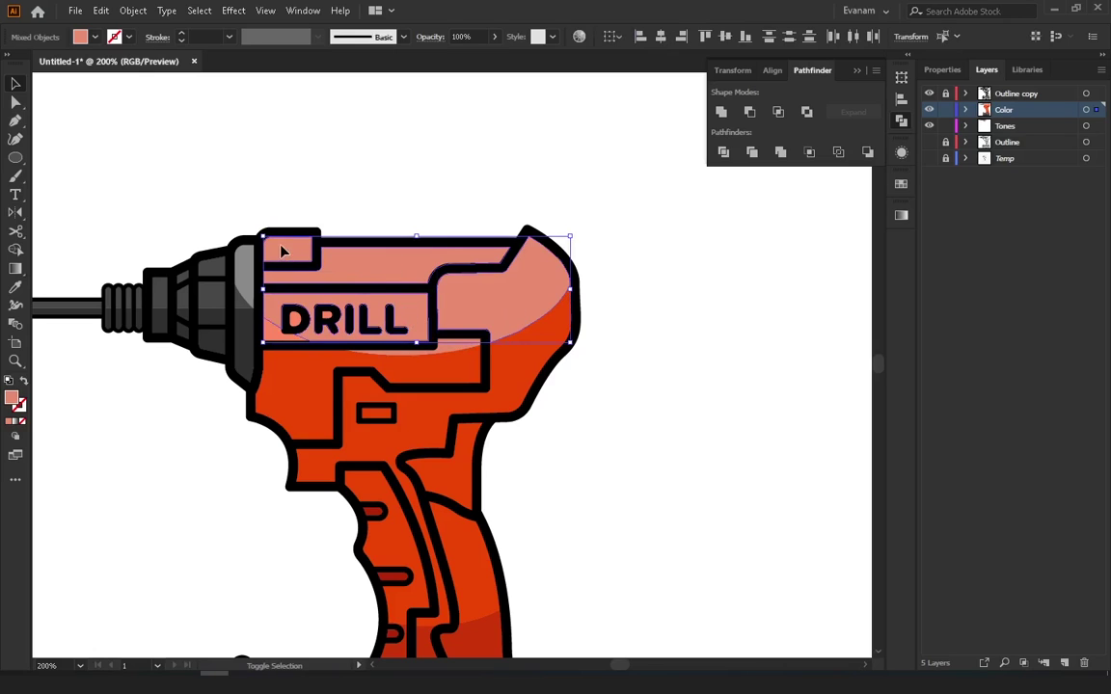
{"action": "double_click", "coordinate": [17, 402]}
{"action": "left_click_drag", "start_coordinate": [442, 259], "coordinate": [414, 245]}
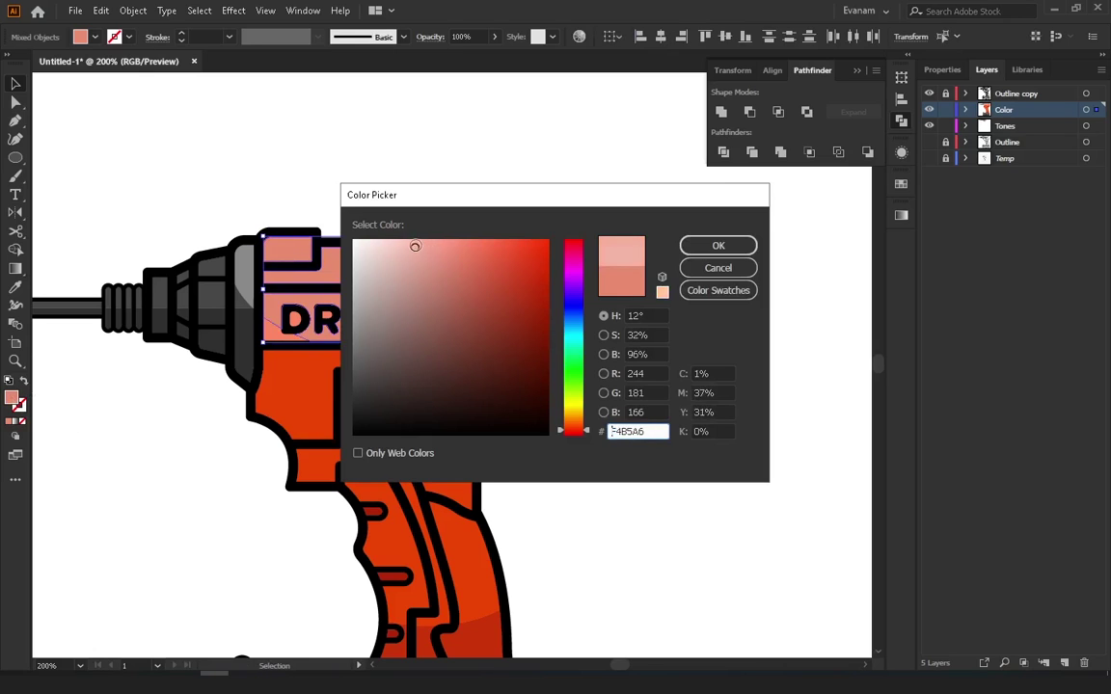
{"action": "left_click", "coordinate": [719, 244]}
Fill the counters of the D and R in DRILL with the same pale pink
{"action": "left_click", "coordinate": [333, 316]}
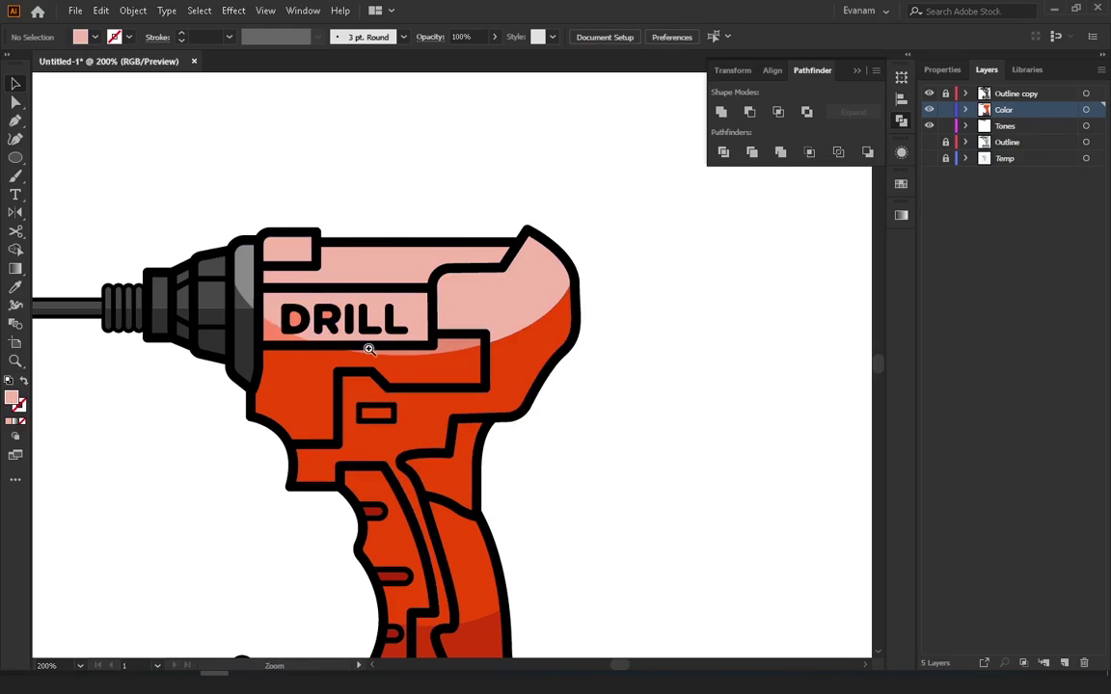
{"action": "key", "text": "ctrl+equal"}
{"action": "left_click", "coordinate": [396, 319], "text": "shift"}
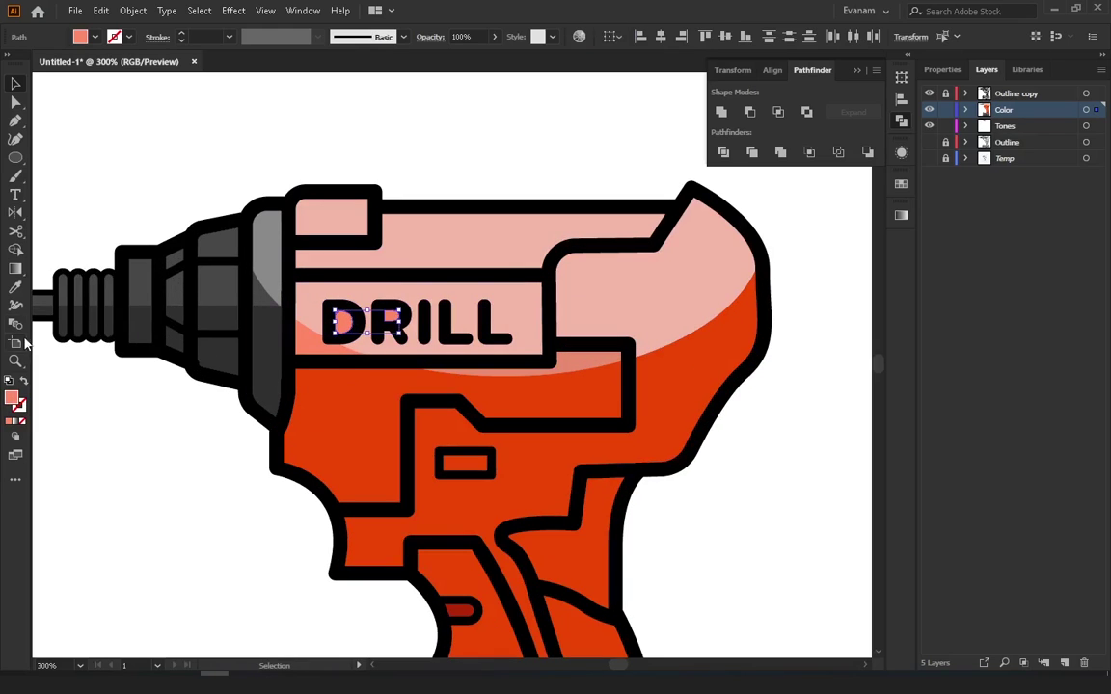
{"action": "left_click", "coordinate": [16, 286]}
{"action": "left_click", "coordinate": [307, 275]}
{"action": "left_click", "coordinate": [16, 84]}
{"action": "key", "text": "ctrl+shift+a"}
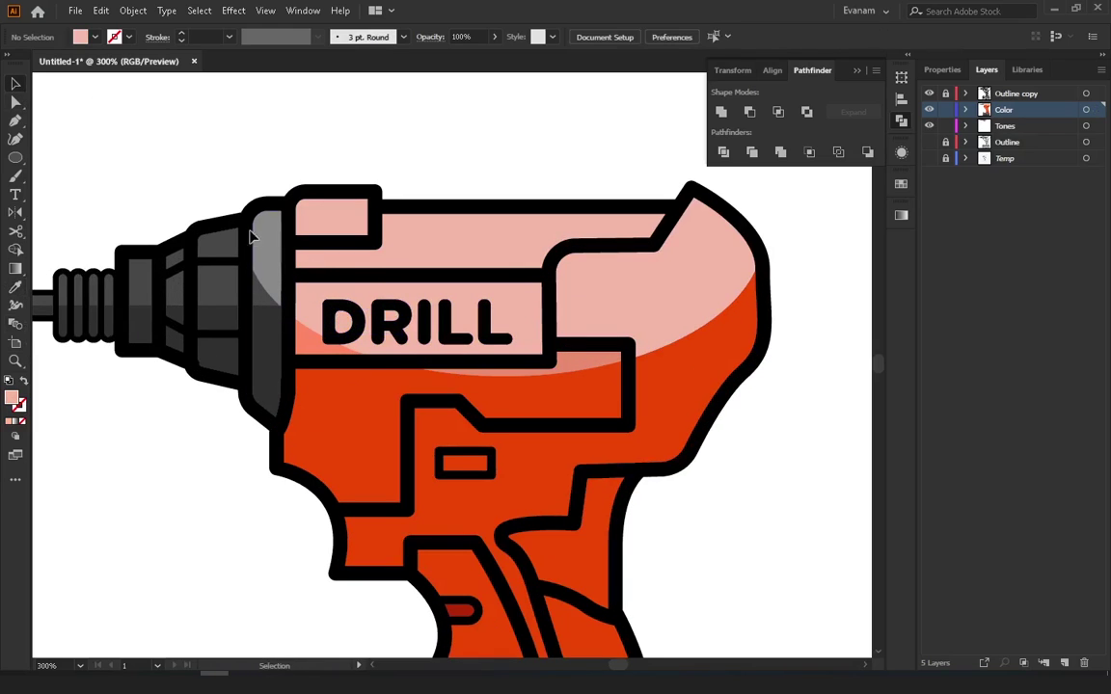
{"action": "key", "text": "ctrl+minus"}
{"action": "key", "text": "ctrl+minus"}
{"action": "left_click_drag", "start_coordinate": [477, 339], "coordinate": [383, 243]}
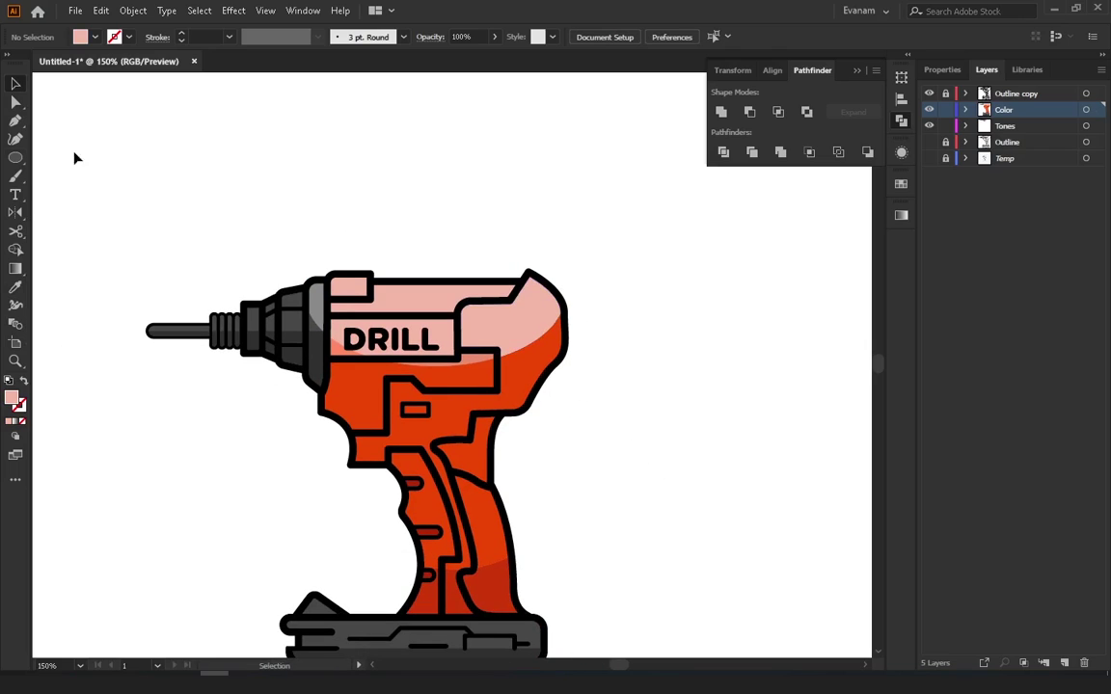
Draw a wide ellipse and fit it along the drill's top edge
{"action": "left_click", "coordinate": [15, 157]}
{"action": "key", "text": "ctrl+plus"}
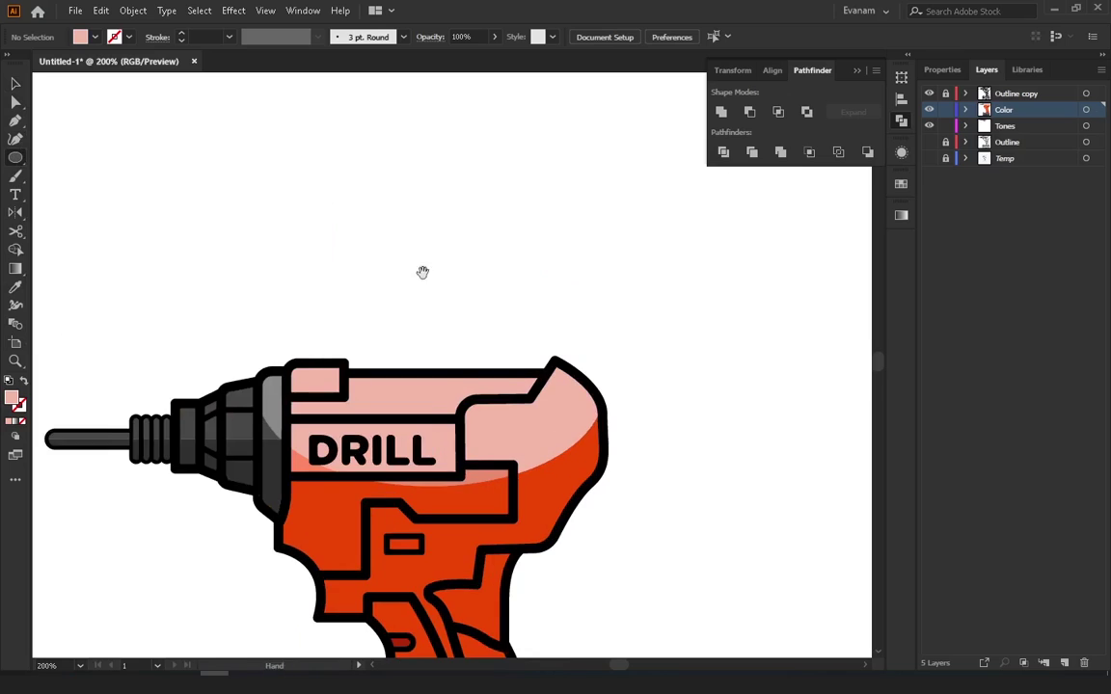
{"action": "mouse_move", "coordinate": [422, 272]}
{"action": "left_mouse_down"}
{"action": "mouse_move", "coordinate": [372, 222]}
{"action": "mouse_move", "coordinate": [740, 345]}
{"action": "left_mouse_up"}
{"action": "key", "text": "v"}
{"action": "mouse_move", "coordinate": [652, 317]}
{"action": "left_mouse_down"}
{"action": "mouse_move", "coordinate": [482, 307]}
{"action": "mouse_move", "coordinate": [458, 318]}
{"action": "left_mouse_up"}
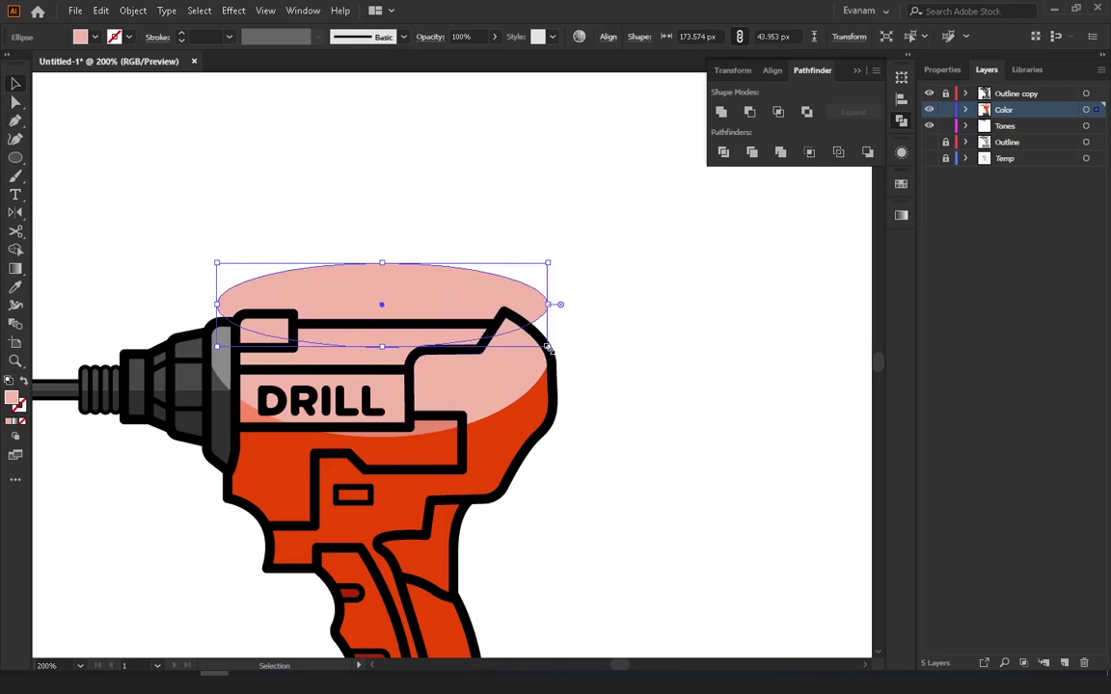
{"action": "left_click_drag", "start_coordinate": [549, 348], "coordinate": [512, 337]}
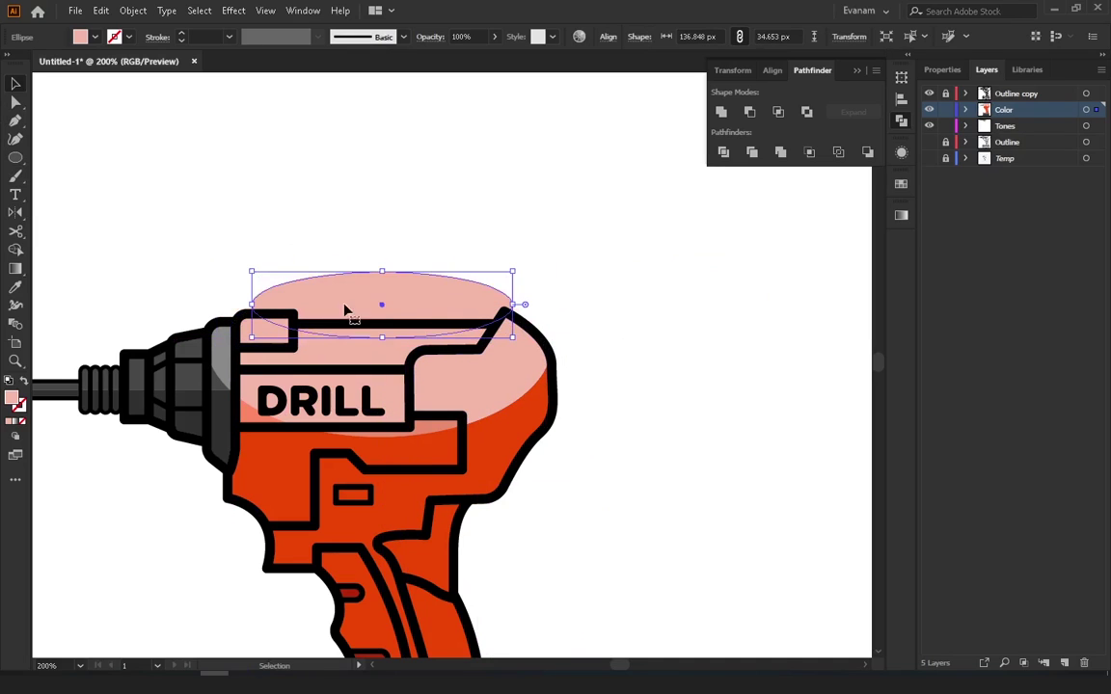
{"action": "left_click_drag", "start_coordinate": [405, 311], "coordinate": [400, 314]}
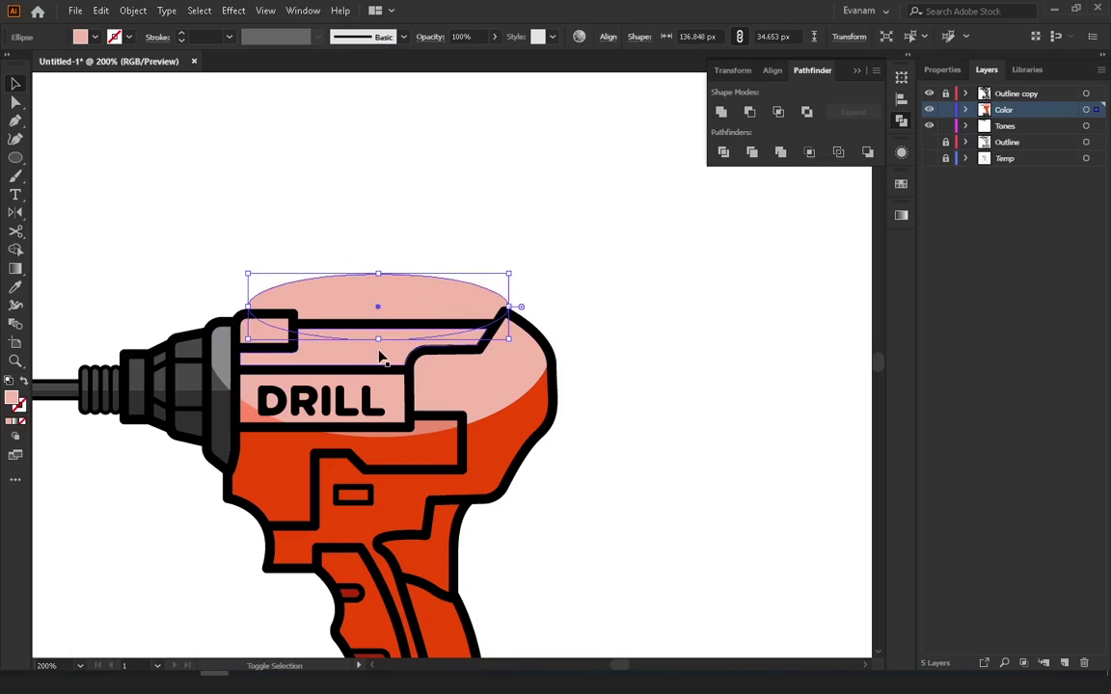
Trim the ellipse with the Shape Builder and delete the piece sticking out above the drill
{"action": "left_click", "coordinate": [350, 344], "text": "shift"}
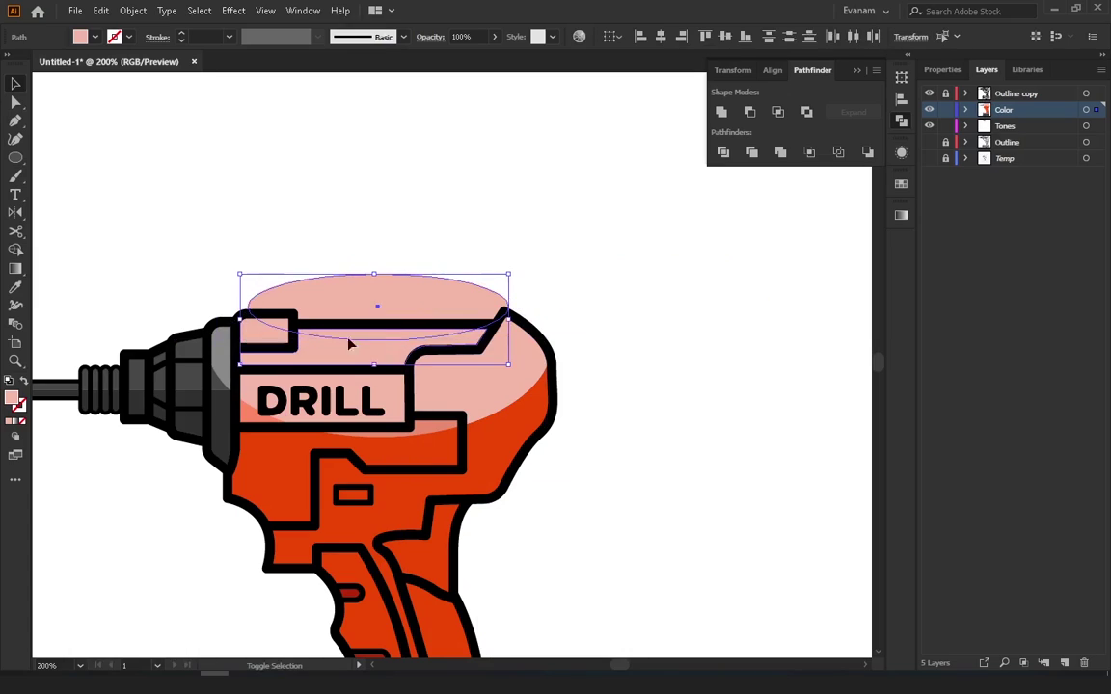
{"action": "left_click", "coordinate": [16, 250]}
{"action": "left_click_drag", "start_coordinate": [292, 333], "coordinate": [367, 339]}
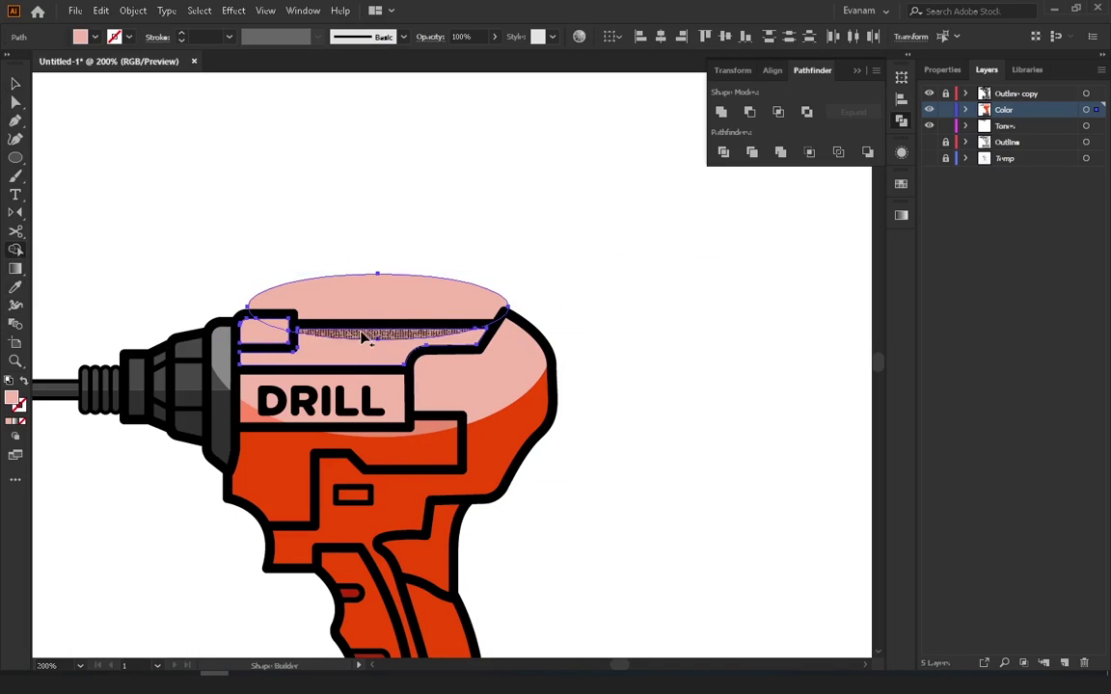
{"action": "left_click", "coordinate": [15, 84]}
{"action": "left_click", "coordinate": [379, 308]}
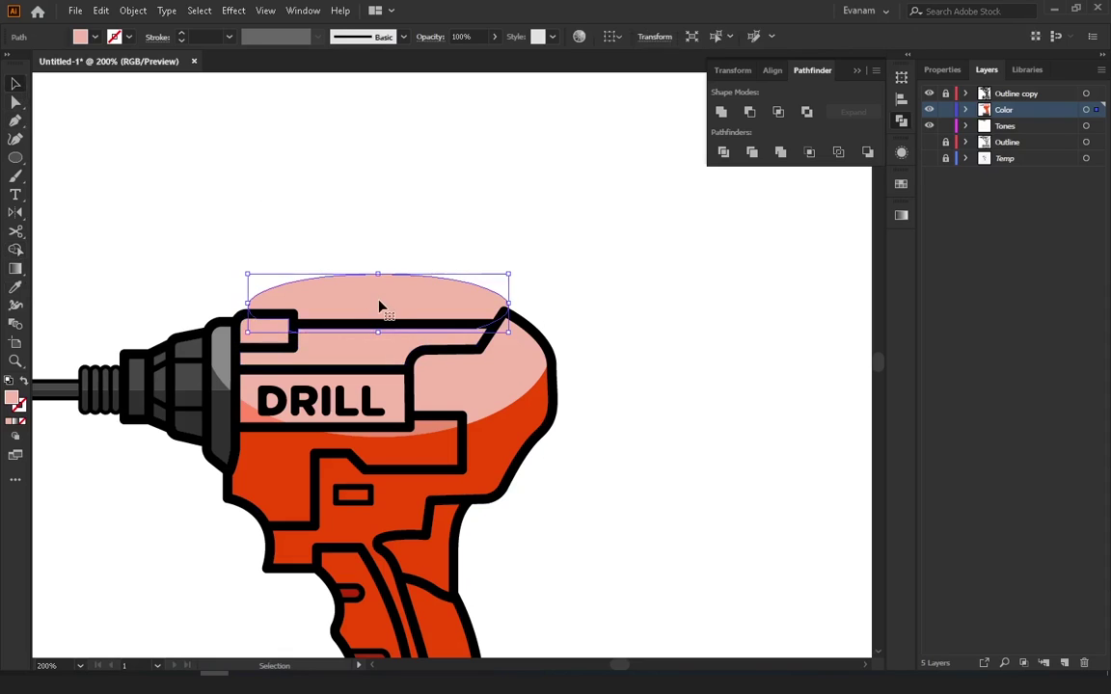
{"action": "key", "text": "Delete"}
Give the remaining thin shine strip a very pale pink fill matching the upper-body highlight
{"action": "left_click", "coordinate": [284, 330]}
{"action": "double_click", "coordinate": [12, 396]}
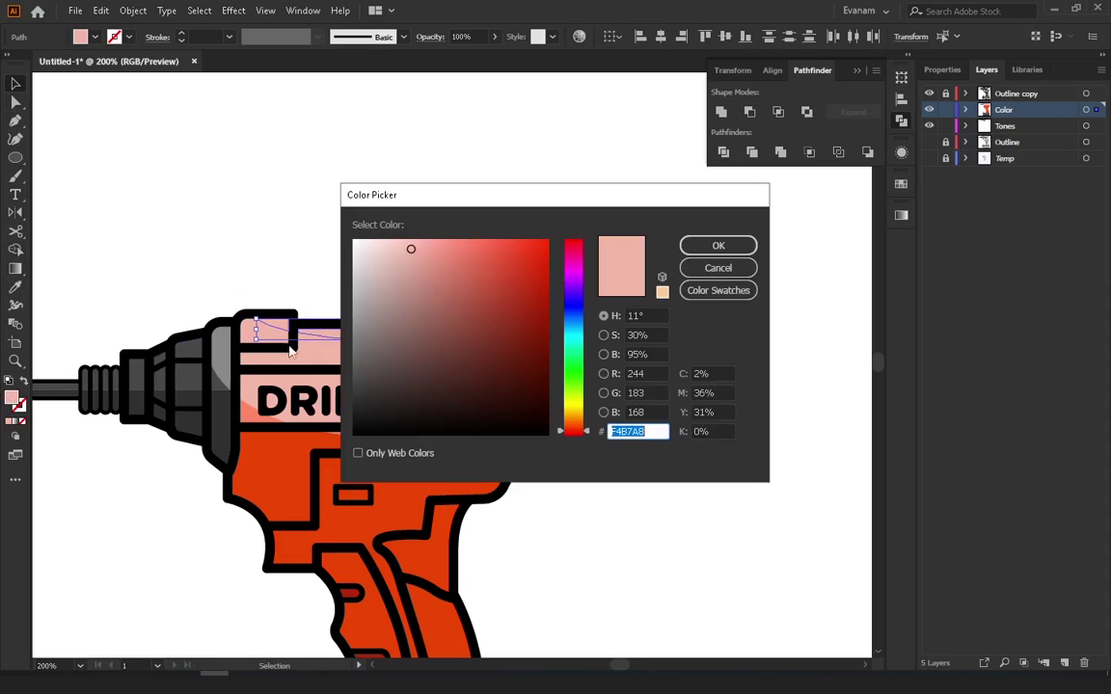
{"action": "left_click_drag", "start_coordinate": [411, 249], "coordinate": [366, 233]}
{"action": "key", "text": "Return"}
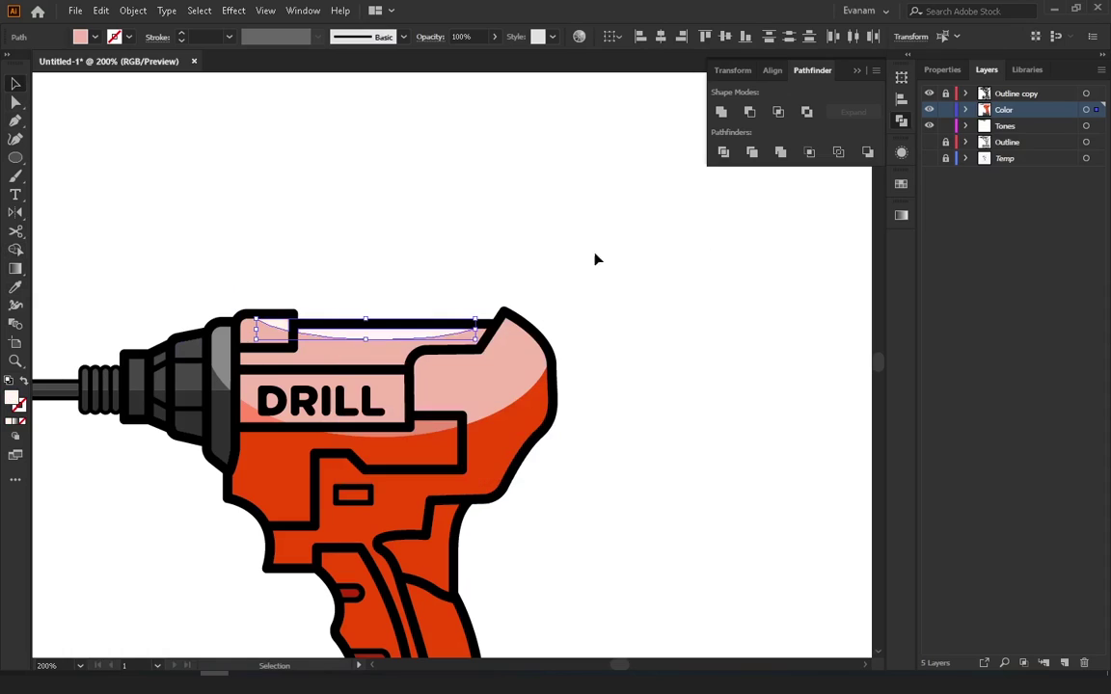
{"action": "left_click", "coordinate": [595, 256]}
{"action": "scroll", "coordinate": [387, 381], "scroll_direction": "down", "scroll_amount": 3}
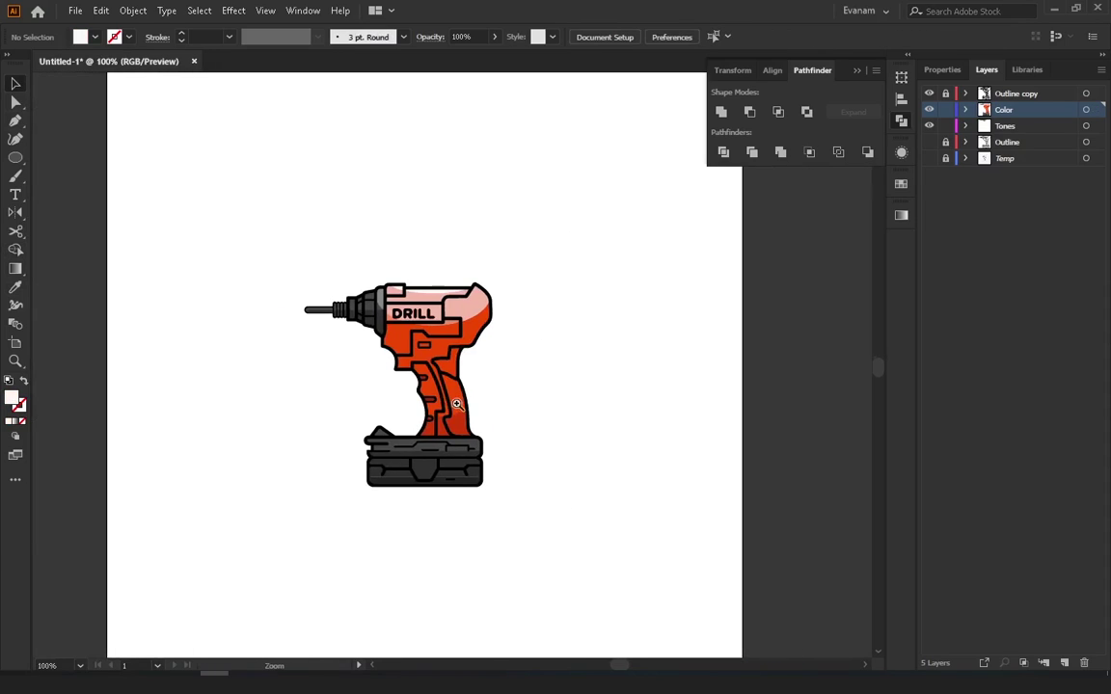
{"action": "key", "text": "ctrl+1"}
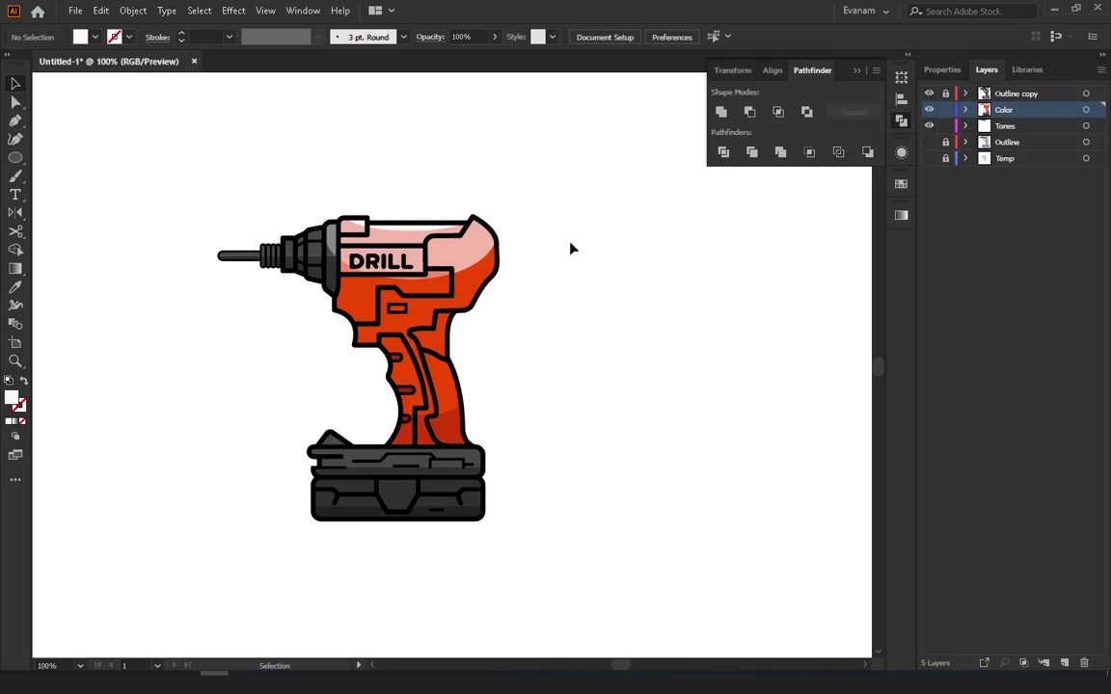
{"action": "scroll", "coordinate": [463, 333], "scroll_direction": "up", "scroll_amount": 1}
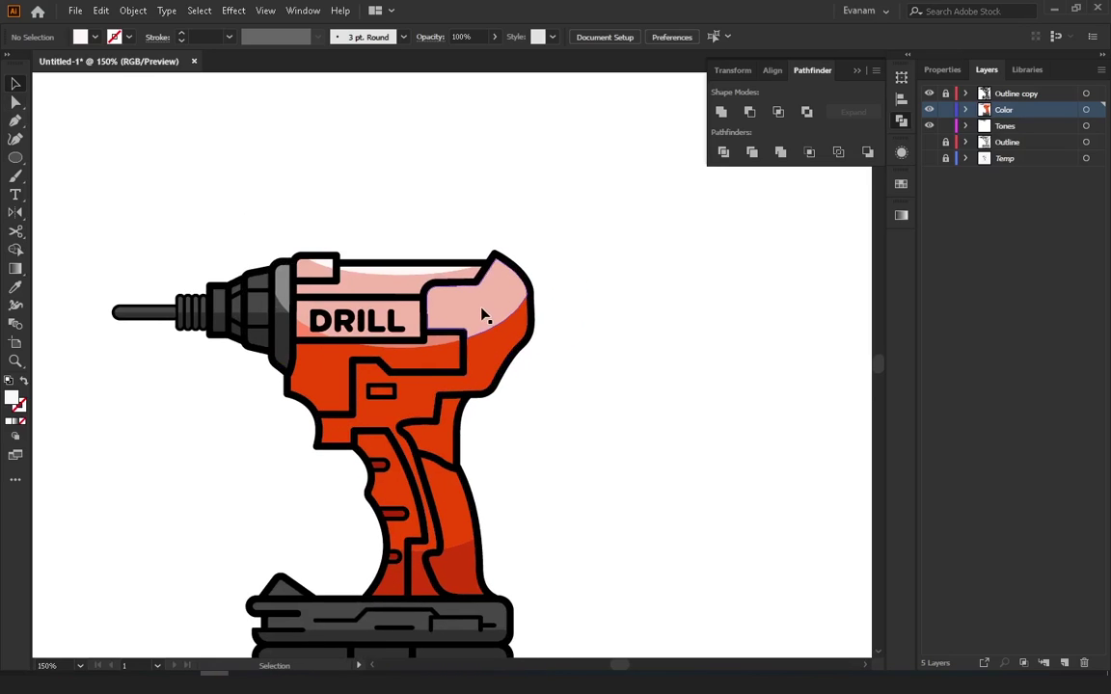
{"action": "left_click", "coordinate": [484, 315]}
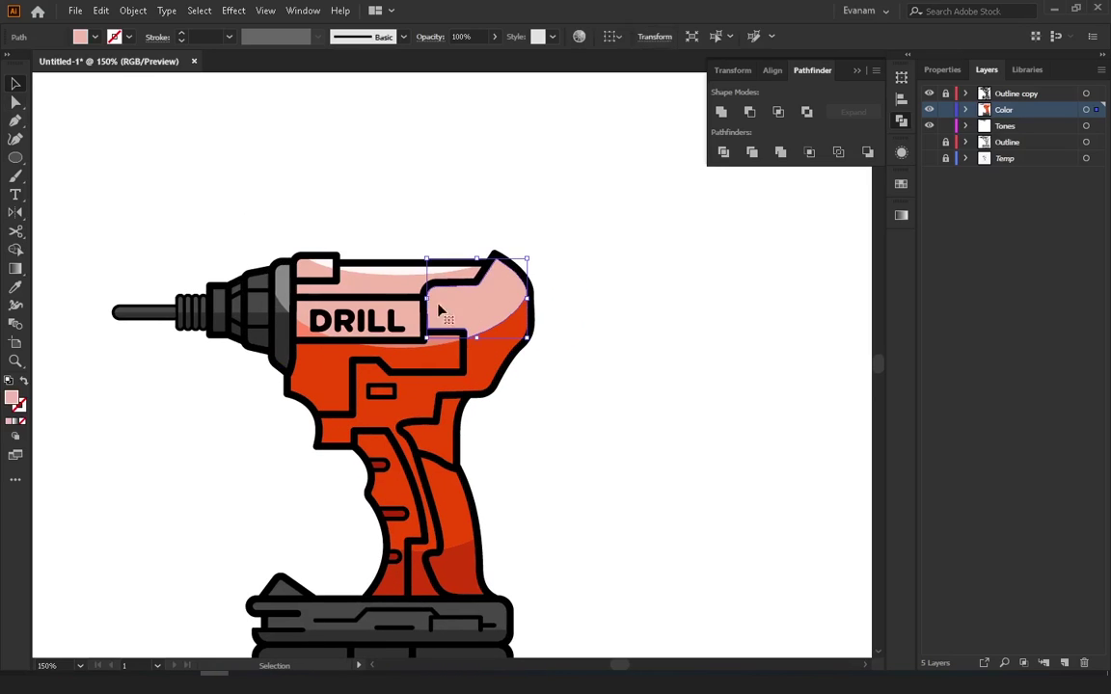
Sample the body red onto a highlight, then undo that fill
{"action": "left_click", "coordinate": [15, 287]}
{"action": "left_click", "coordinate": [405, 376]}
{"action": "left_click", "coordinate": [14, 84]}
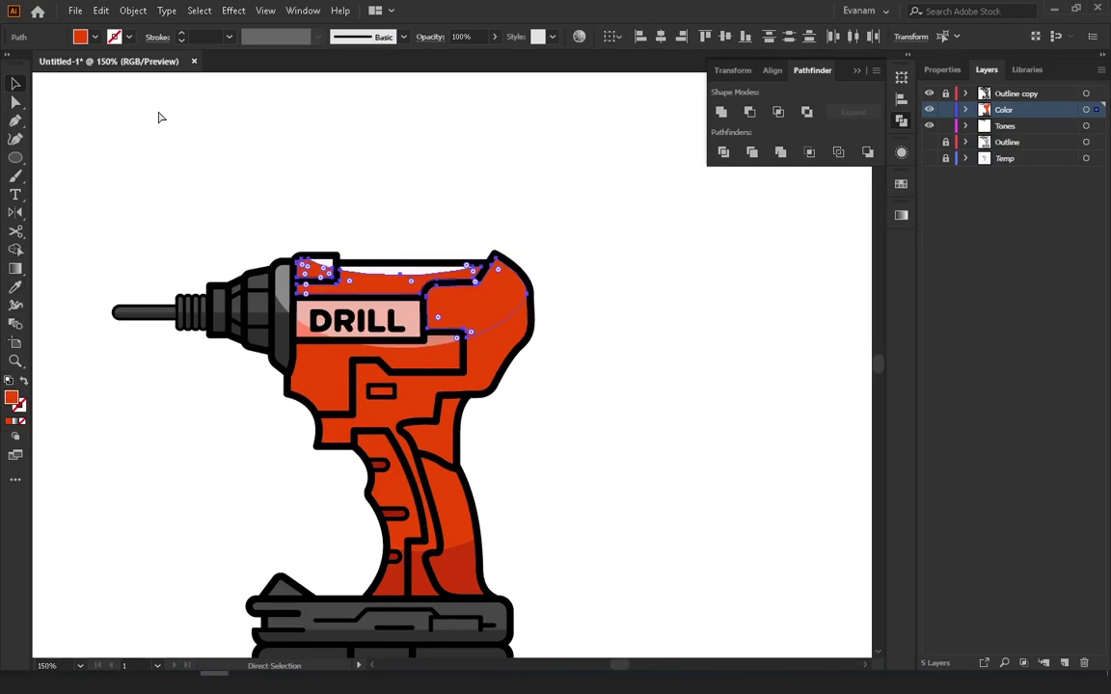
{"action": "key", "text": "ctrl+z"}
{"action": "scroll", "coordinate": [414, 313], "scroll_direction": "up", "scroll_amount": 1}
{"action": "scroll", "coordinate": [395, 301], "scroll_direction": "up", "scroll_amount": 1}
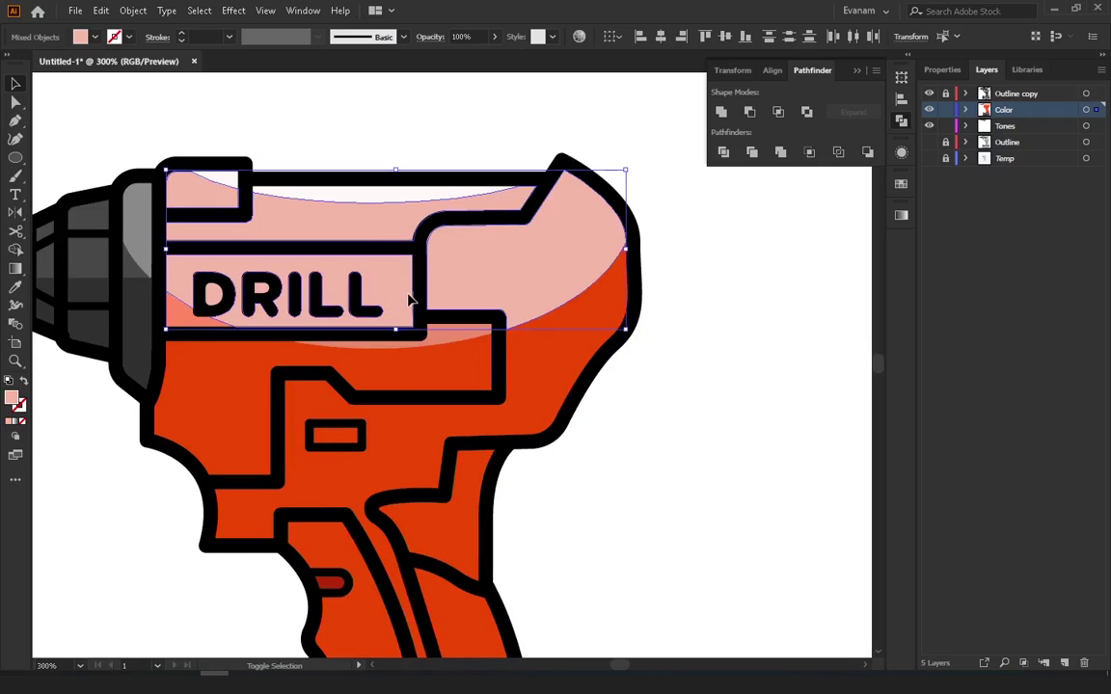
Select the lower highlight band, the upper highlight shapes and the small top-left square together
{"action": "left_click", "coordinate": [447, 341], "text": "shift"}
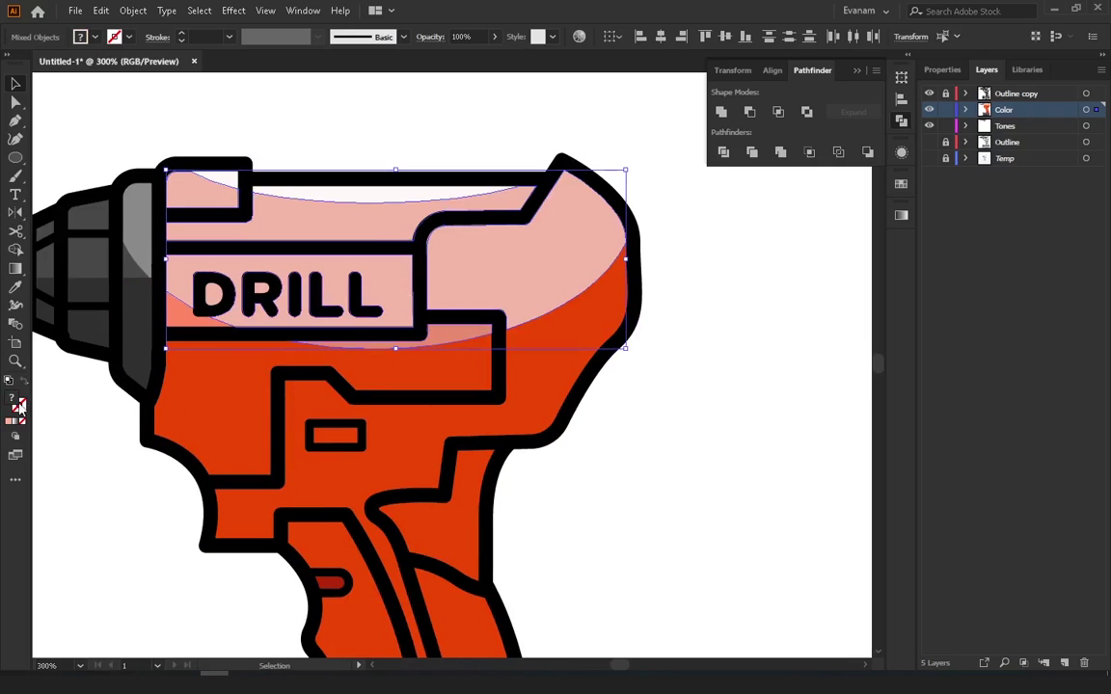
{"action": "left_click", "coordinate": [697, 327]}
{"action": "left_click", "coordinate": [441, 338]}
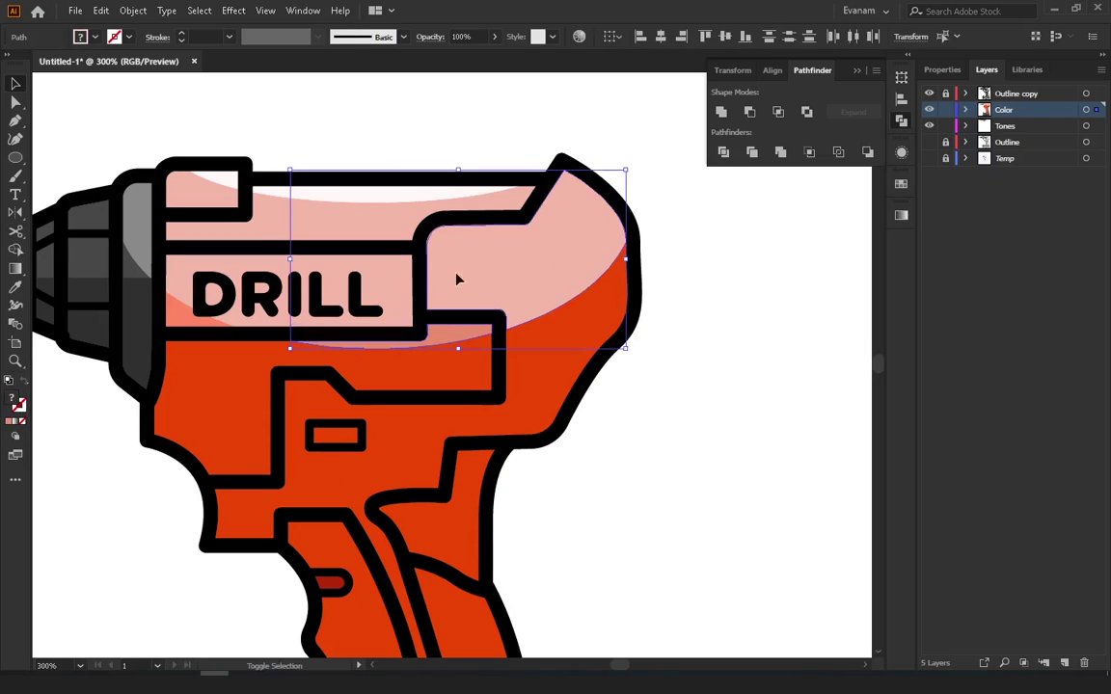
{"action": "left_click", "coordinate": [456, 278], "text": "shift"}
{"action": "left_click", "coordinate": [236, 212], "text": "shift"}
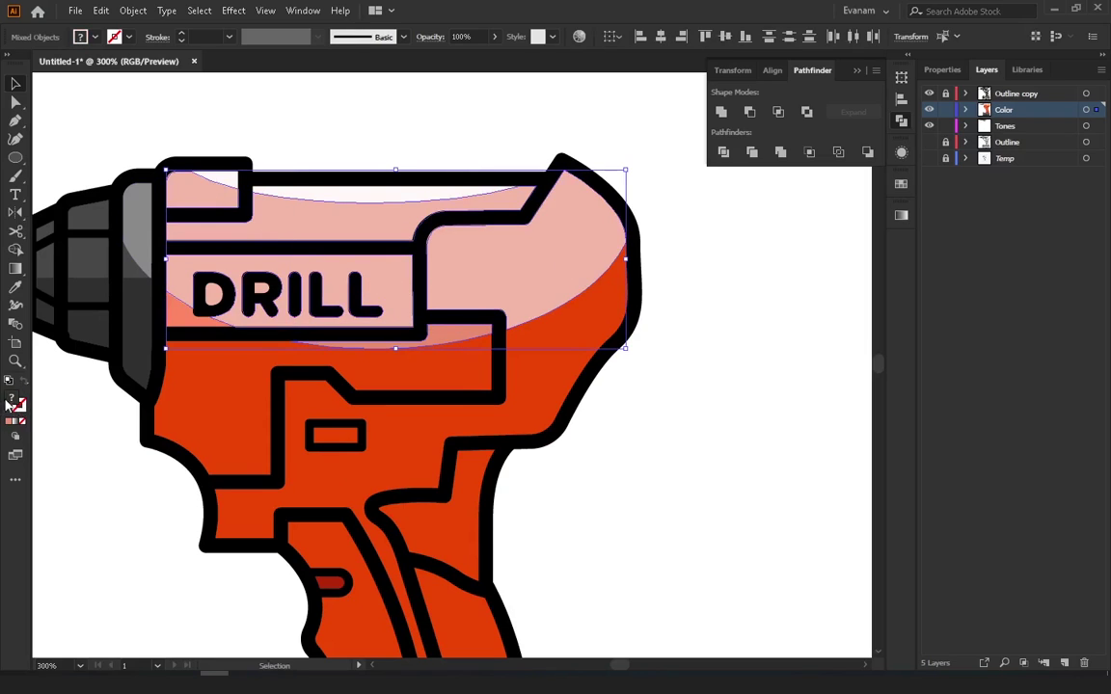
Fill the selected highlights with the body red, lightened to FF5E2C in the Color Picker
{"action": "left_click", "coordinate": [14, 288]}
{"action": "left_click", "coordinate": [191, 403]}
{"action": "double_click", "coordinate": [12, 397]}
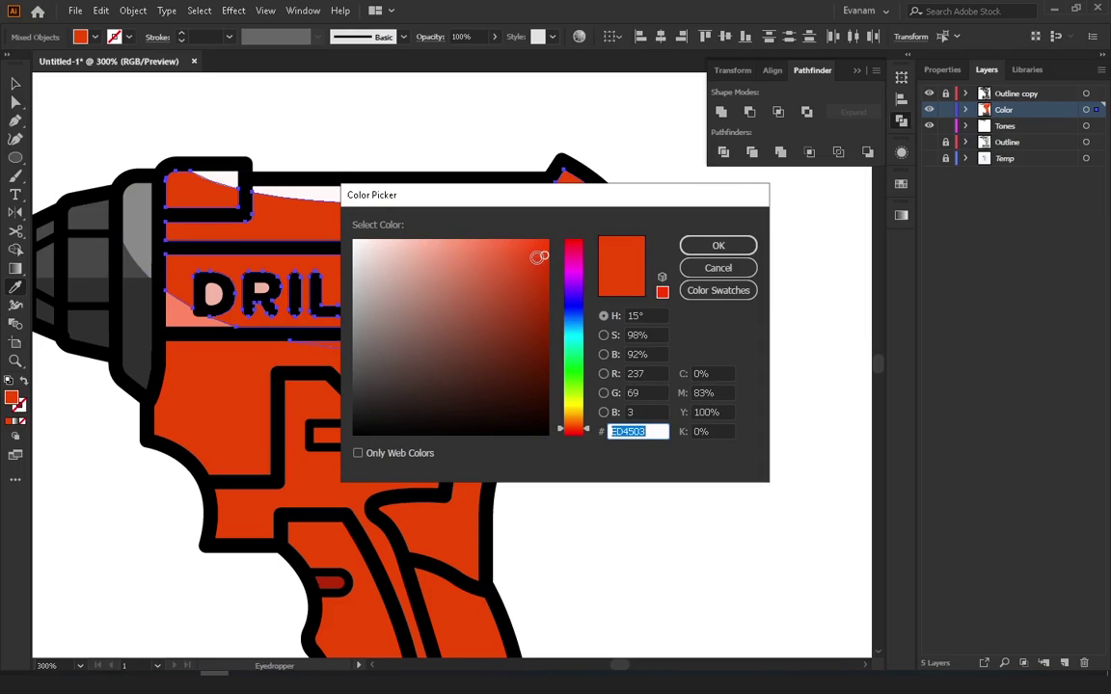
{"action": "left_click_drag", "start_coordinate": [543, 256], "coordinate": [517, 222]}
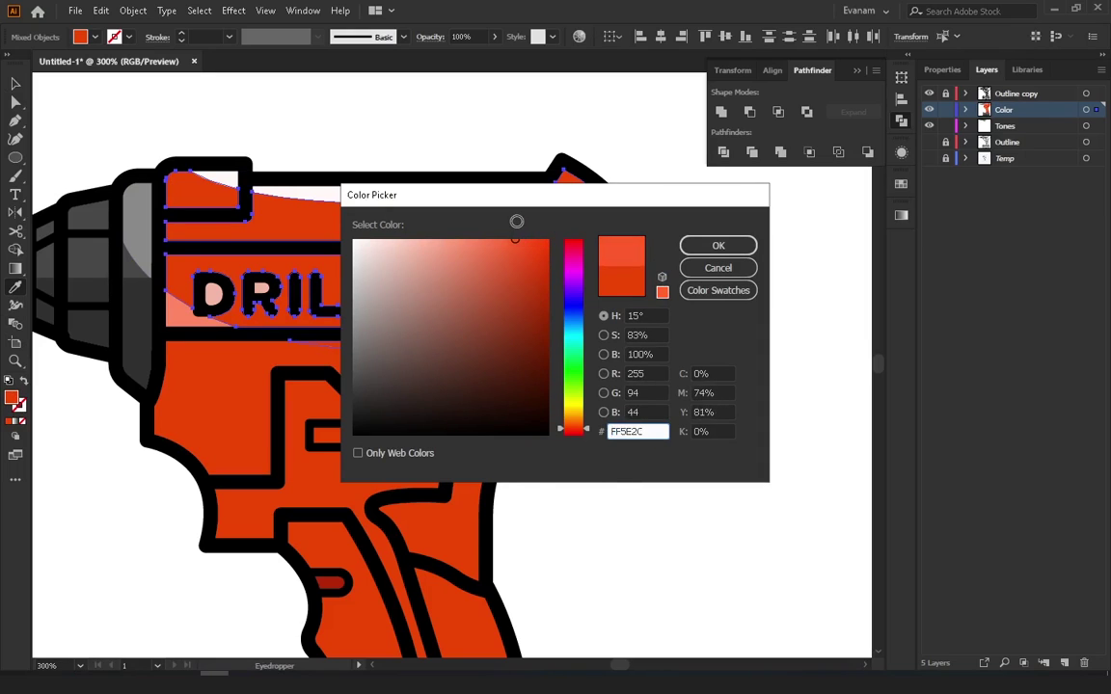
{"action": "key", "text": "Return"}
{"action": "left_click", "coordinate": [16, 84]}
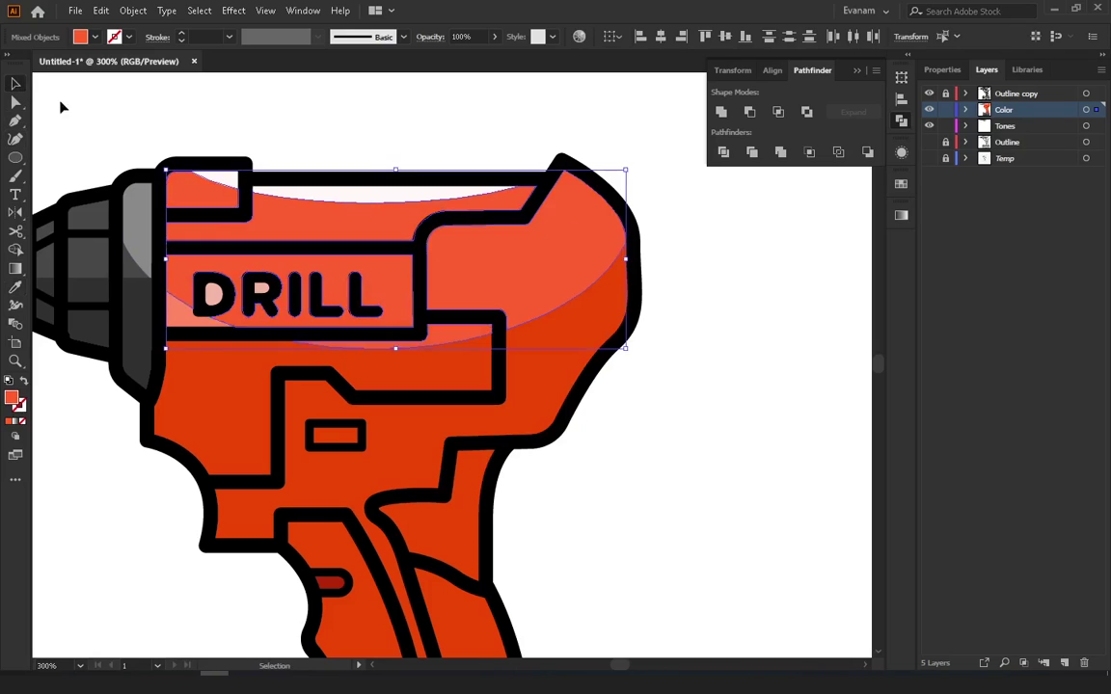
{"action": "left_click", "coordinate": [53, 89]}
{"action": "key", "text": "ctrl+1"}
Fill the inner counters of the D and R with the body red
{"action": "scroll", "coordinate": [453, 328], "scroll_direction": "up", "scroll_amount": 3}
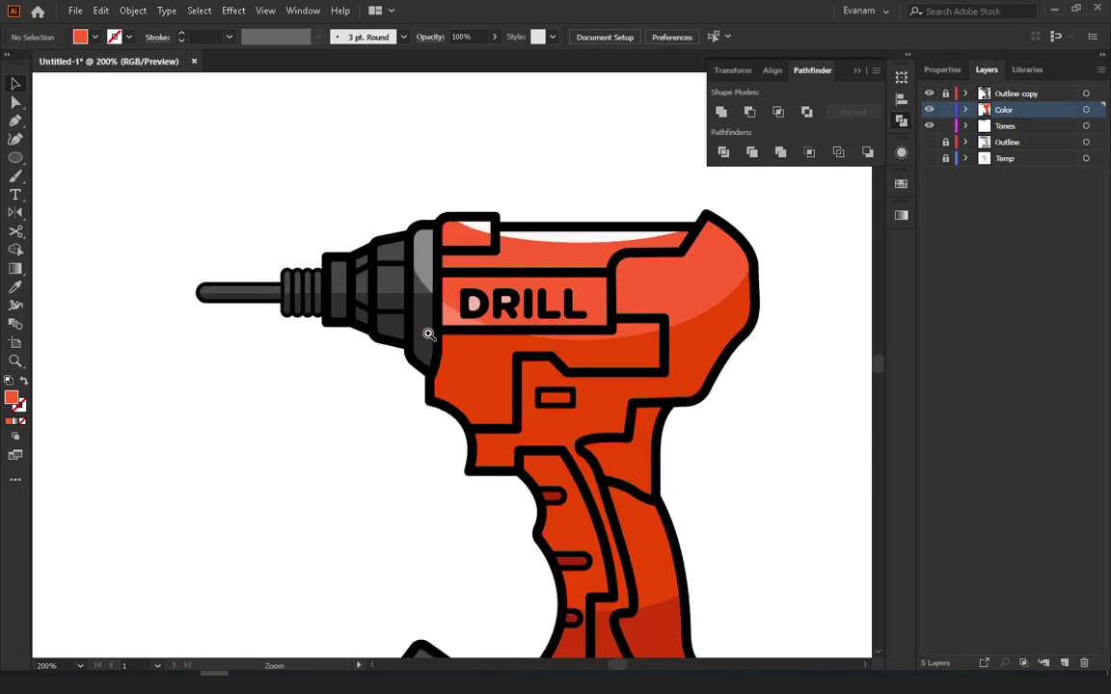
{"action": "left_click", "coordinate": [286, 333]}
{"action": "left_click", "coordinate": [334, 332], "text": "shift"}
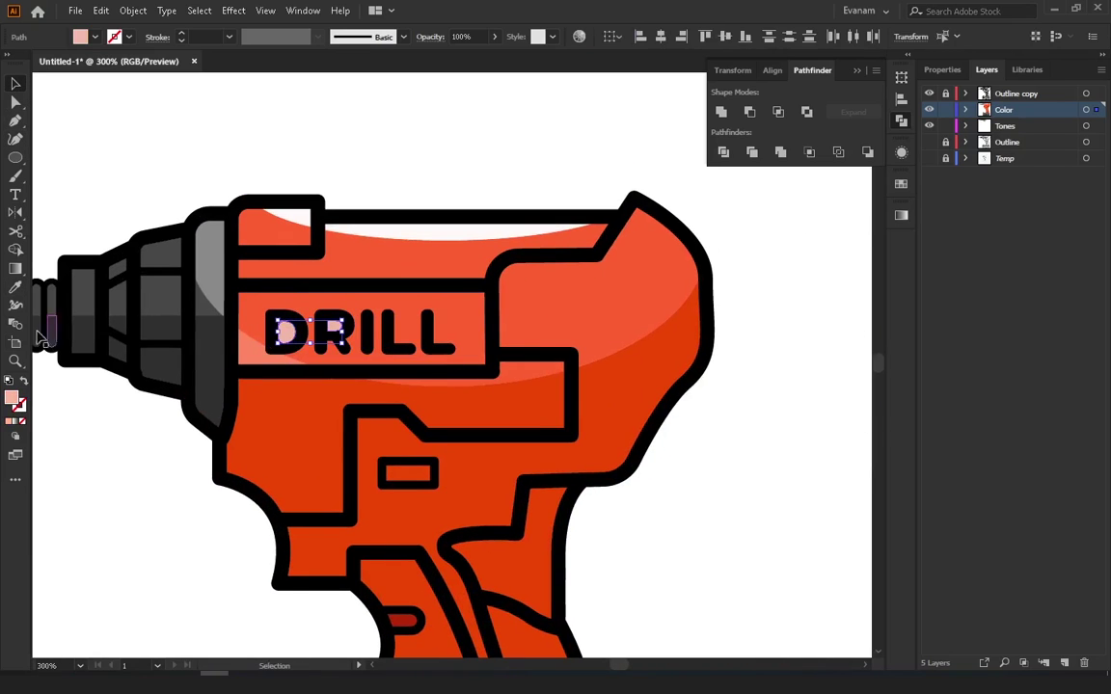
{"action": "left_click", "coordinate": [15, 287]}
{"action": "left_click", "coordinate": [442, 293]}
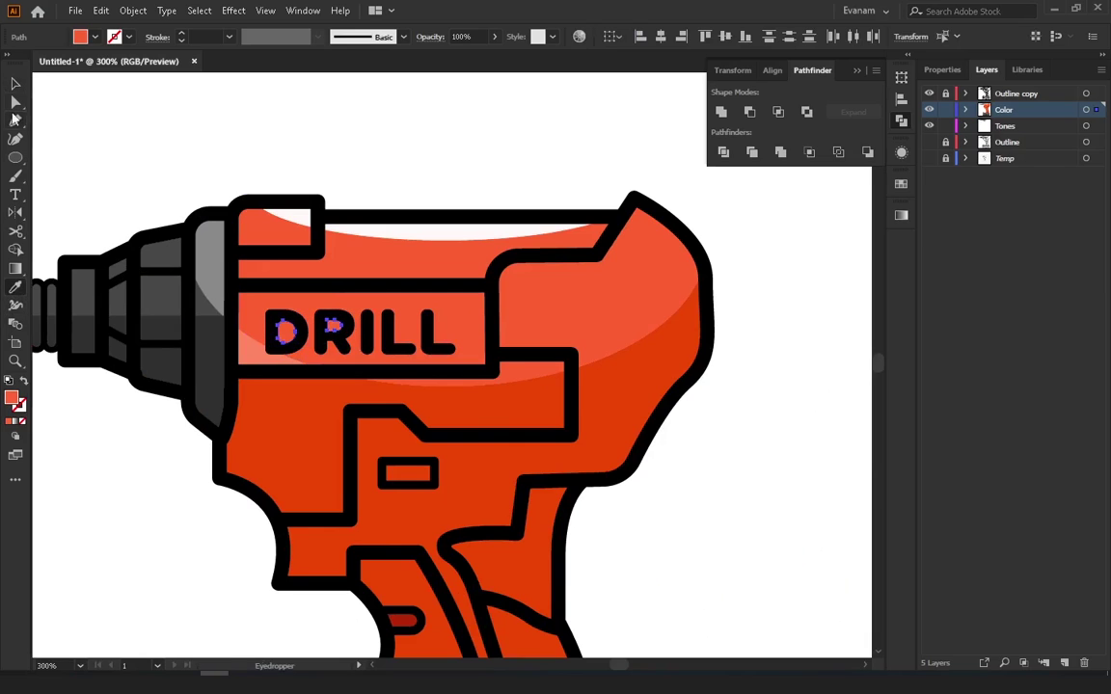
{"action": "left_click", "coordinate": [16, 83]}
{"action": "left_click", "coordinate": [169, 188]}
Give the DRILL label the salmon colour, lightened to FF8864 in the Color Picker
{"action": "scroll", "coordinate": [456, 365], "scroll_direction": "down", "scroll_amount": 2}
{"action": "scroll", "coordinate": [472, 376], "scroll_direction": "down", "scroll_amount": 1}
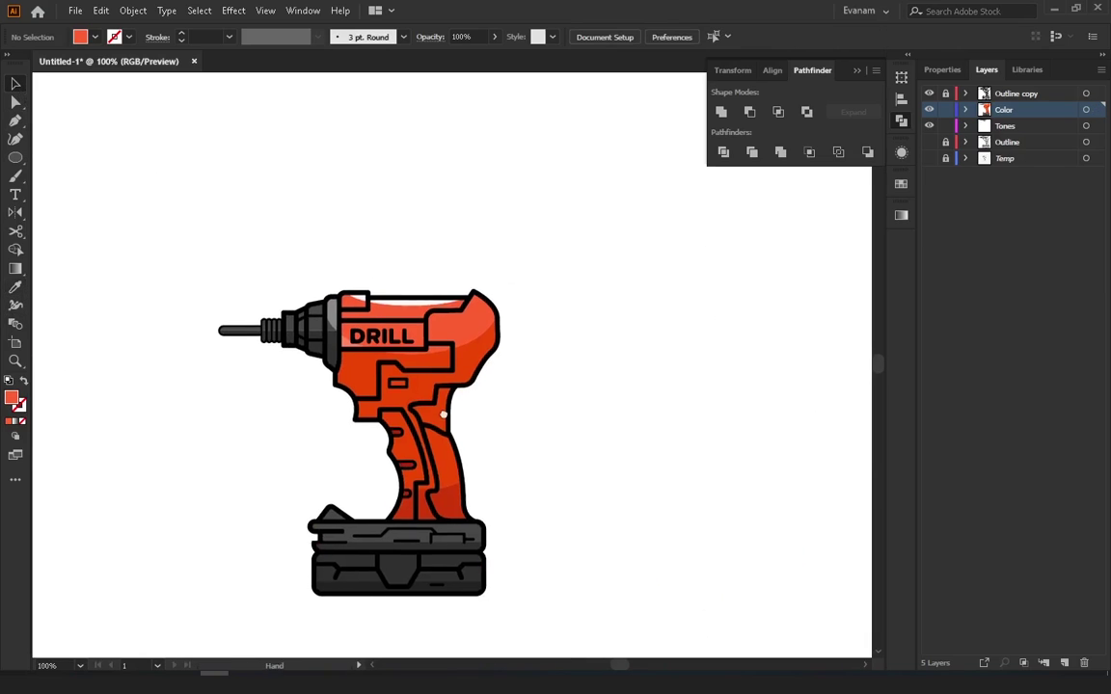
{"action": "scroll", "coordinate": [416, 338], "scroll_direction": "up", "scroll_amount": 3}
{"action": "scroll", "coordinate": [468, 389], "scroll_direction": "up", "scroll_amount": 1}
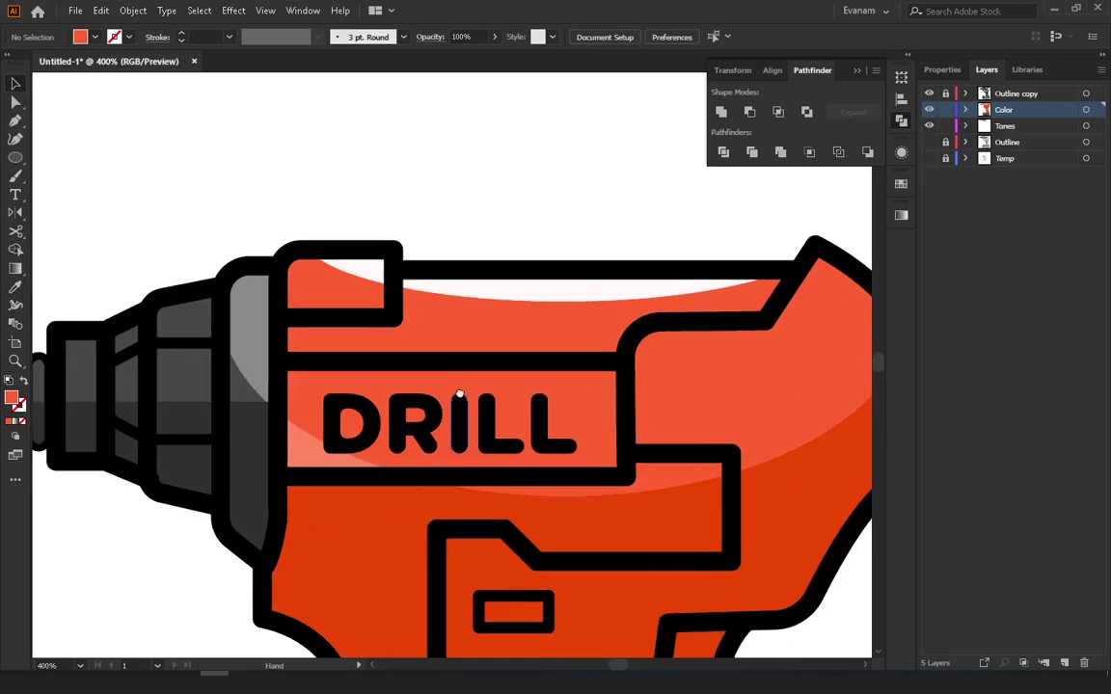
{"action": "left_click", "coordinate": [479, 383]}
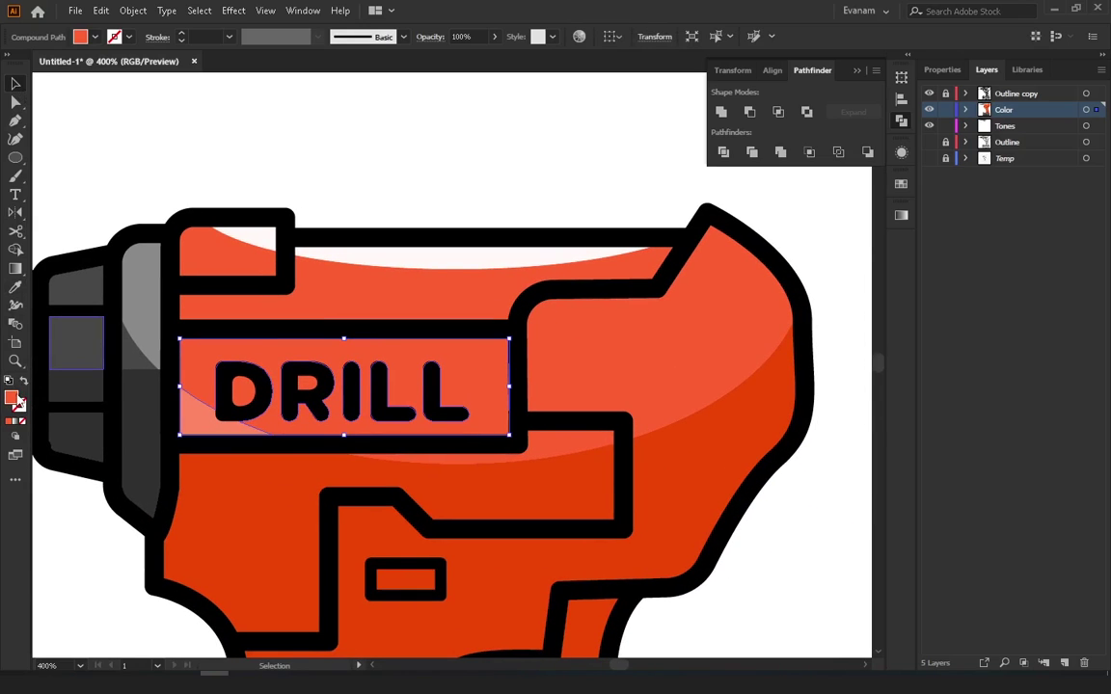
{"action": "left_click", "coordinate": [16, 287]}
{"action": "left_click", "coordinate": [205, 404]}
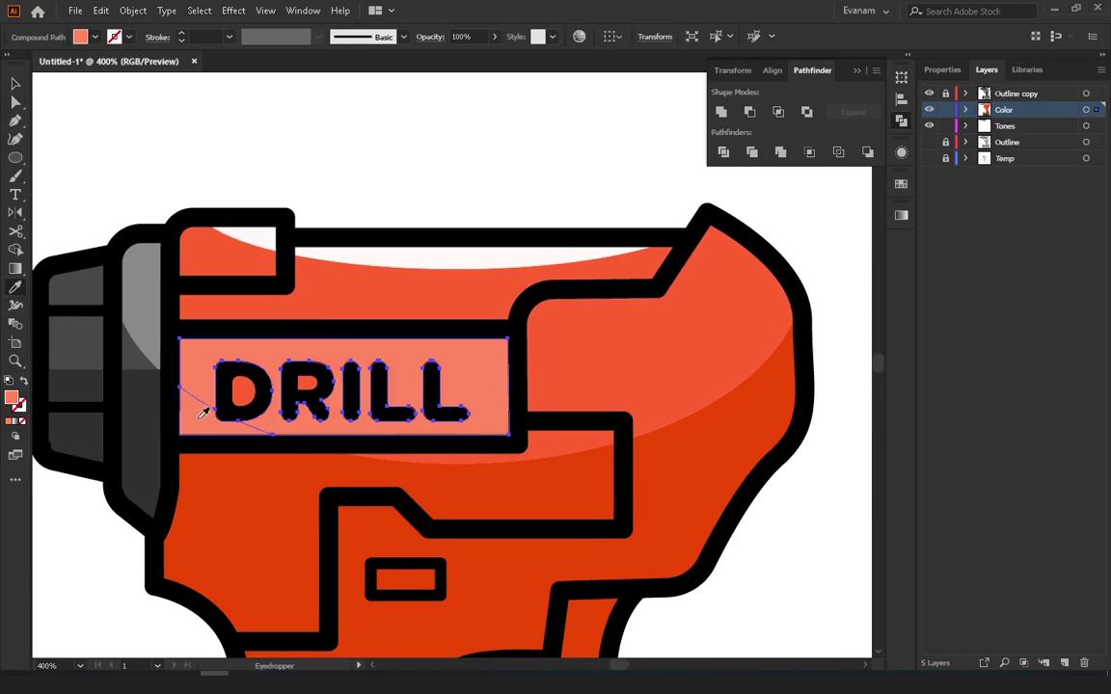
{"action": "double_click", "coordinate": [10, 401]}
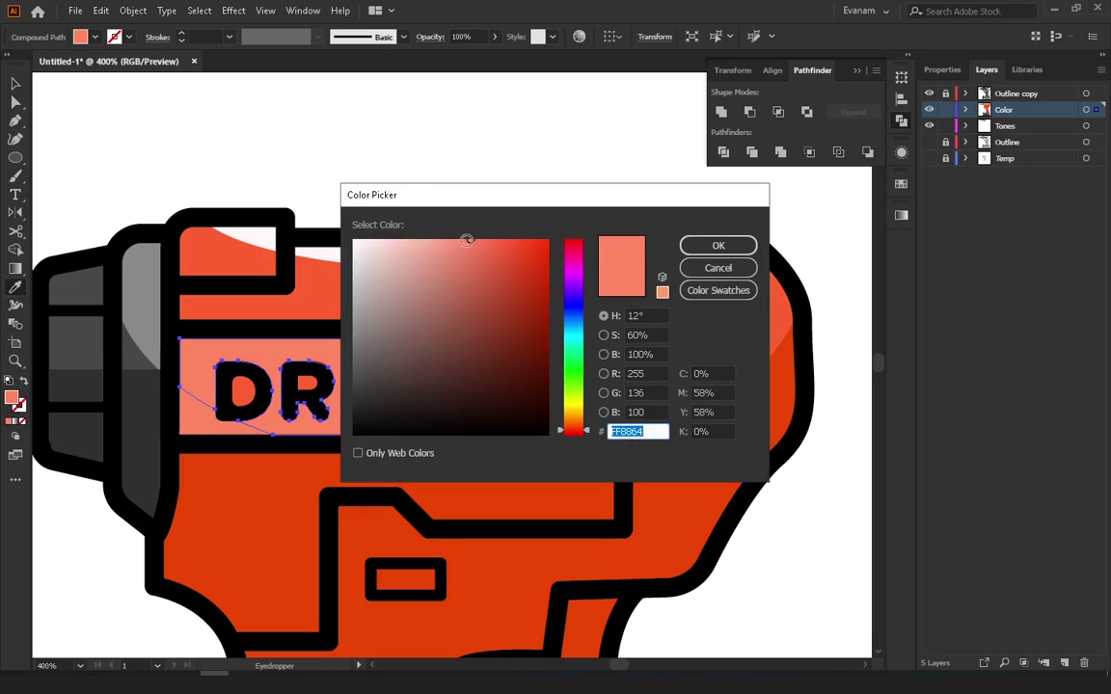
{"action": "left_click_drag", "start_coordinate": [466, 239], "coordinate": [435, 236]}
{"action": "left_click", "coordinate": [704, 249]}
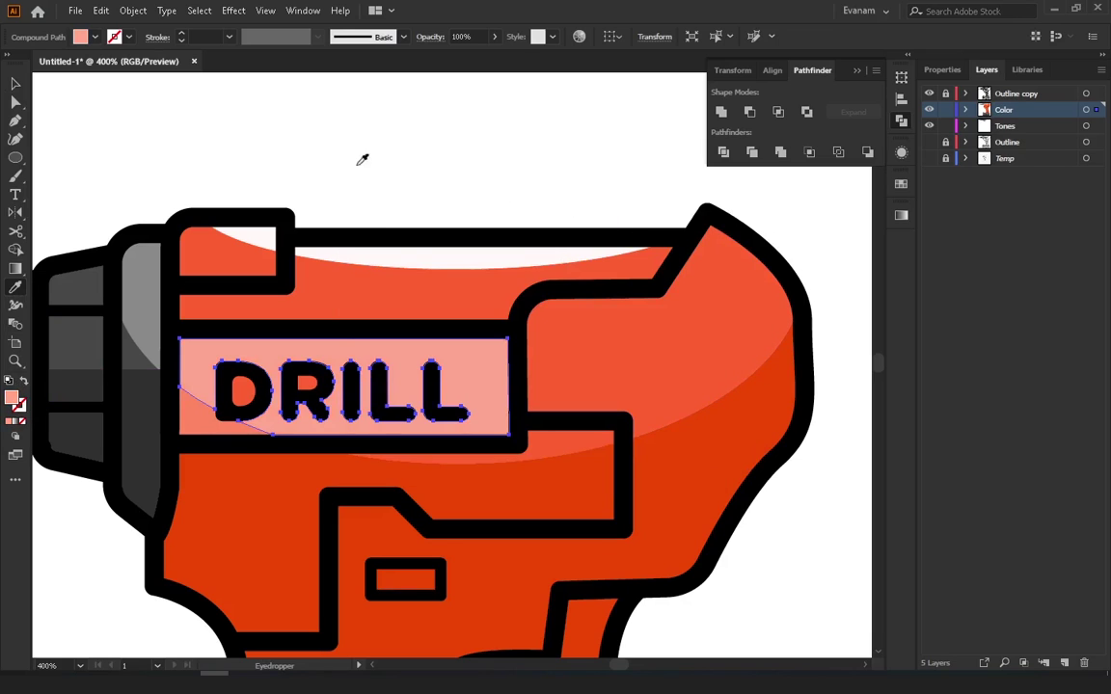
Copy the label's pale pink onto the holes inside the D and R
{"action": "left_click", "coordinate": [14, 84]}
{"action": "left_click", "coordinate": [197, 420]}
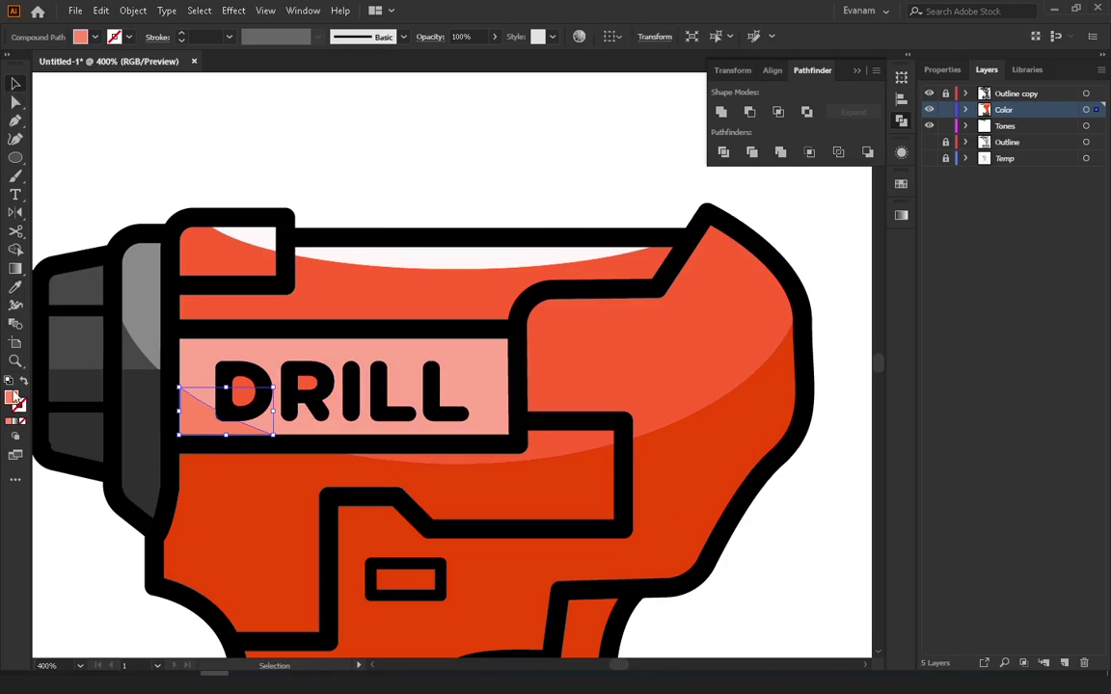
{"action": "left_click", "coordinate": [436, 191]}
{"action": "left_click", "coordinate": [244, 394]}
{"action": "left_click", "coordinate": [309, 395], "text": "shift"}
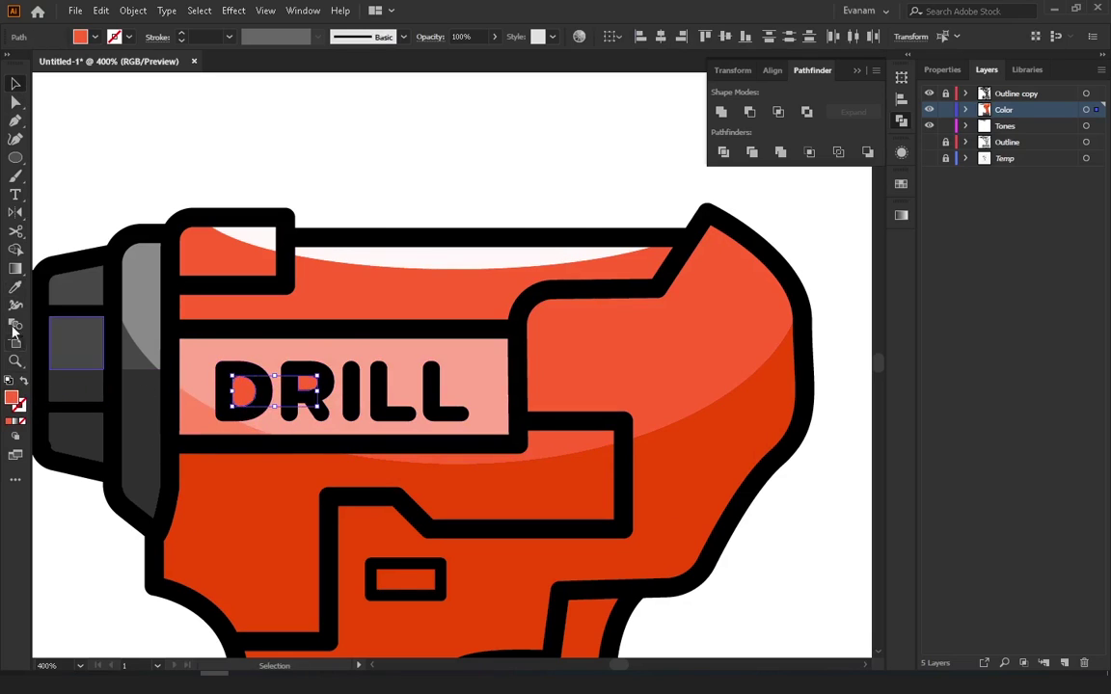
{"action": "left_click", "coordinate": [15, 286]}
{"action": "left_click", "coordinate": [187, 339]}
{"action": "left_click", "coordinate": [15, 85]}
{"action": "key", "text": "ctrl+shift+a"}
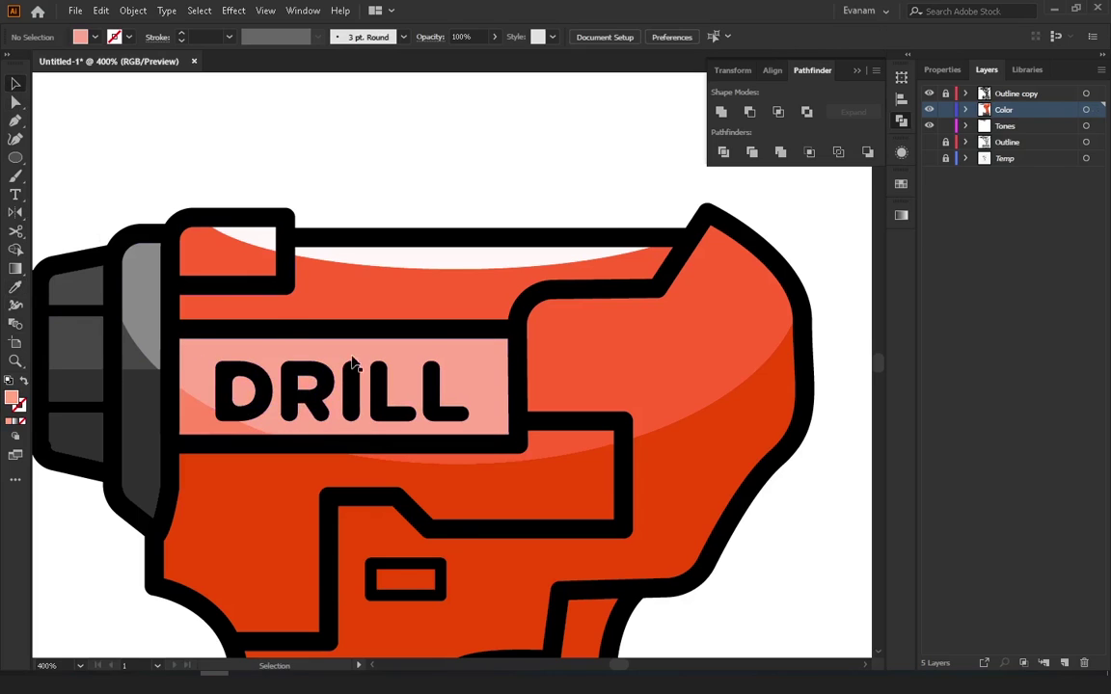
{"action": "left_click", "coordinate": [503, 377], "text": "alt"}
{"action": "left_click", "coordinate": [473, 376], "text": "alt"}
{"action": "left_click", "coordinate": [440, 367], "text": "alt"}
{"action": "left_click_drag", "start_coordinate": [441, 367], "coordinate": [421, 341]}
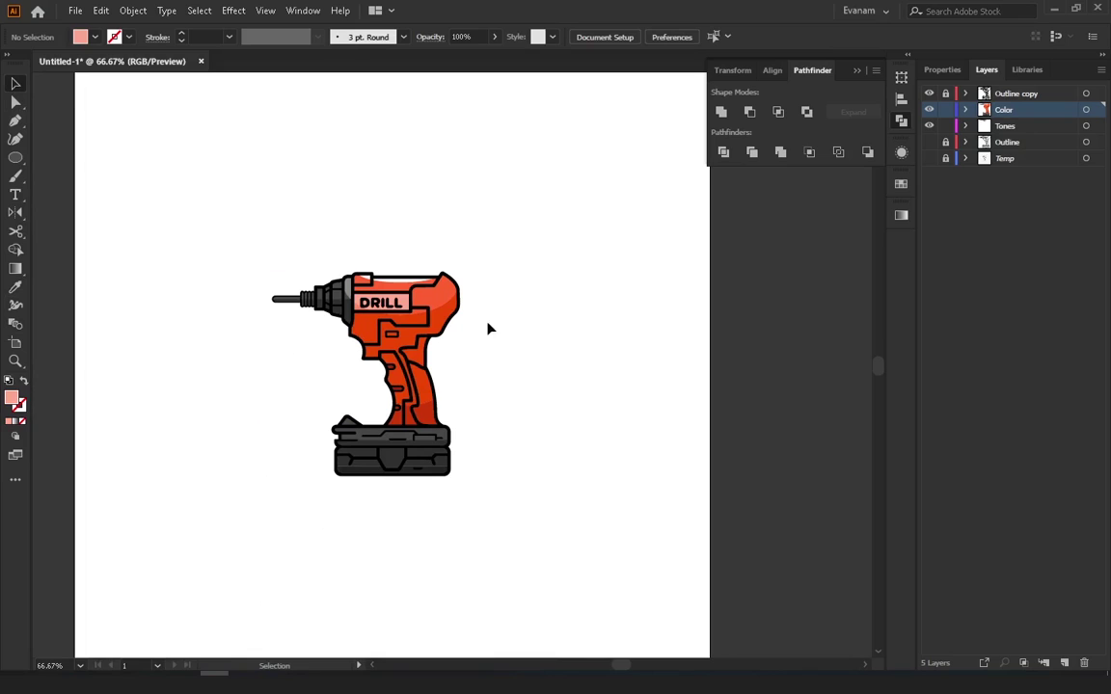
Draw a white-filled circle and place it over the battery's triangular tab
{"action": "key", "text": "z"}
{"action": "left_click_drag", "start_coordinate": [273, 386], "coordinate": [391, 373]}
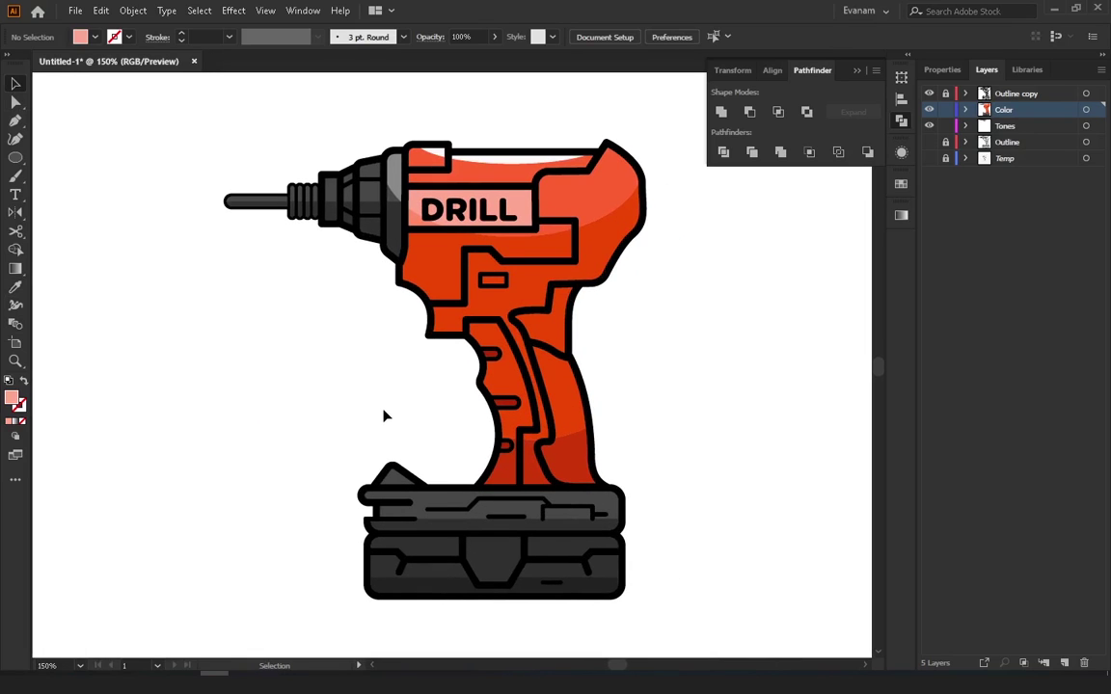
{"action": "mouse_move", "coordinate": [448, 391]}
{"action": "left_mouse_down"}
{"action": "mouse_move", "coordinate": [390, 325]}
{"action": "mouse_move", "coordinate": [369, 361]}
{"action": "left_mouse_up"}
{"action": "scroll", "coordinate": [384, 370], "scroll_direction": "up", "scroll_amount": 1}
{"action": "scroll", "coordinate": [375, 366], "scroll_direction": "up", "scroll_amount": 1}
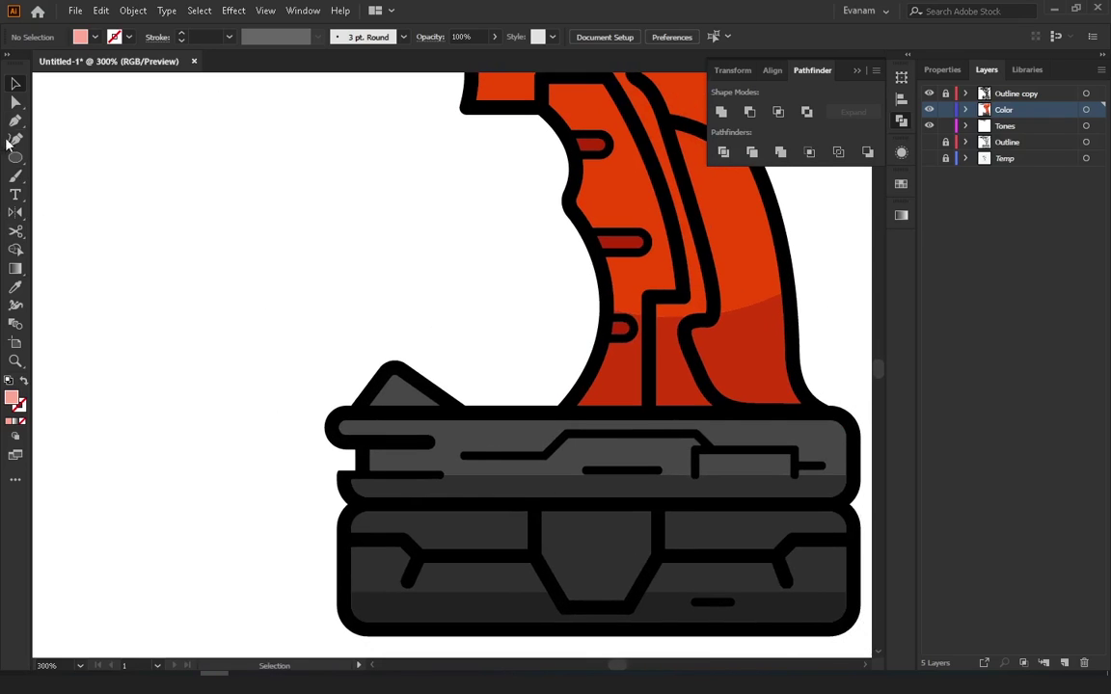
{"action": "left_click", "coordinate": [19, 164]}
{"action": "left_click_drag", "start_coordinate": [401, 411], "coordinate": [480, 489]}
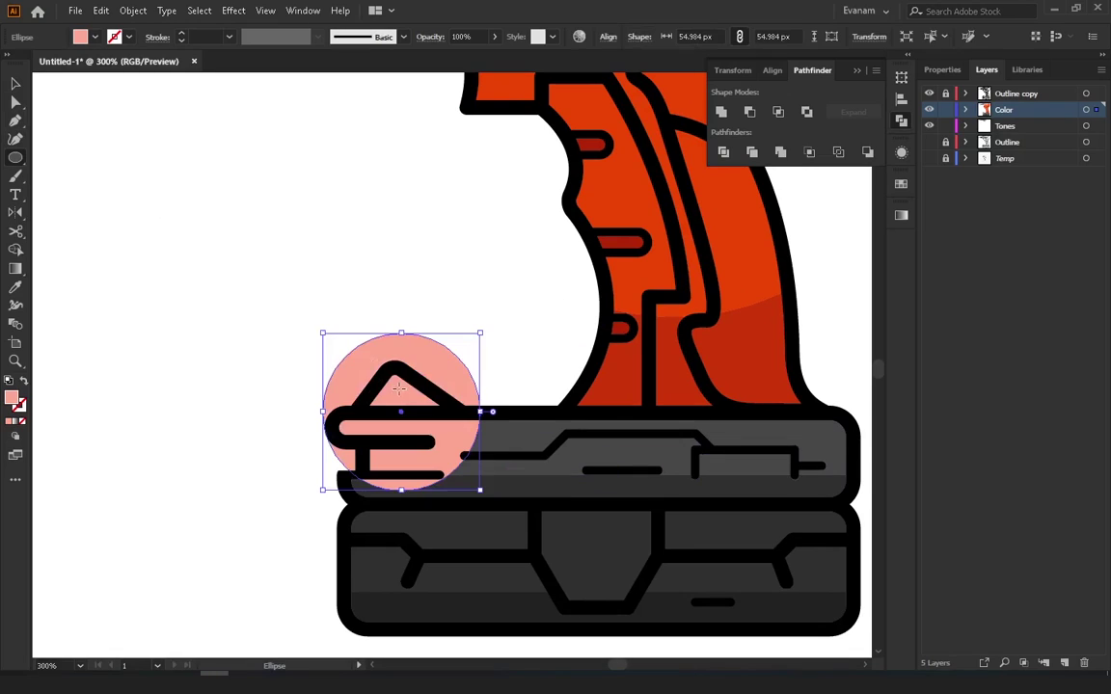
{"action": "double_click", "coordinate": [12, 397]}
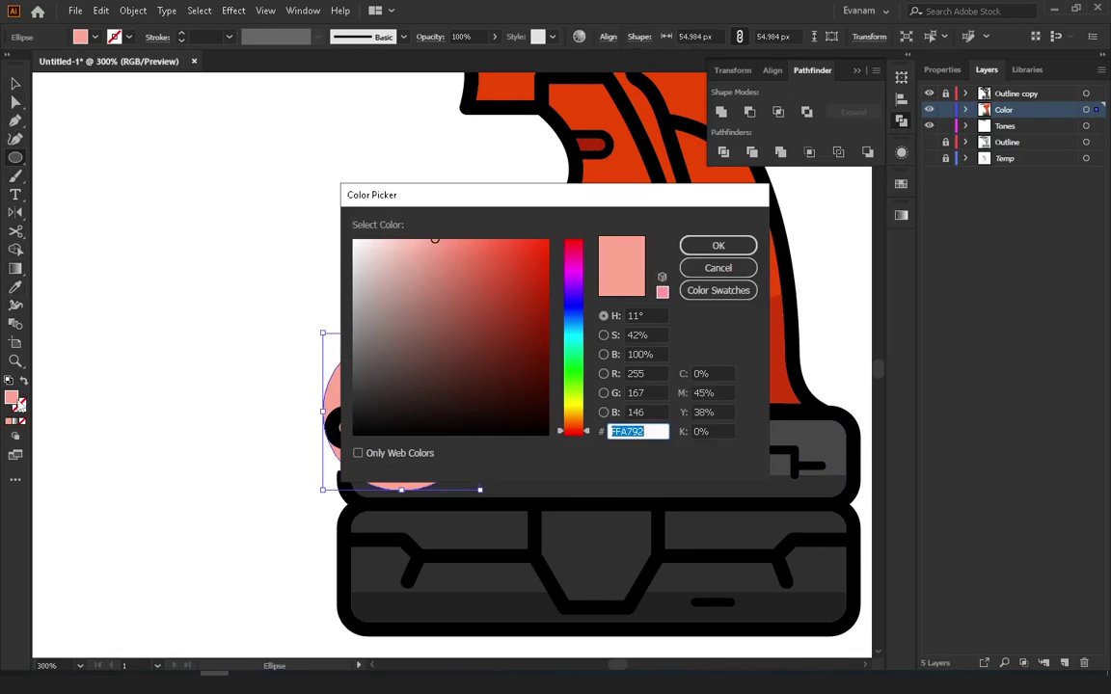
{"action": "key", "text": "Escape"}
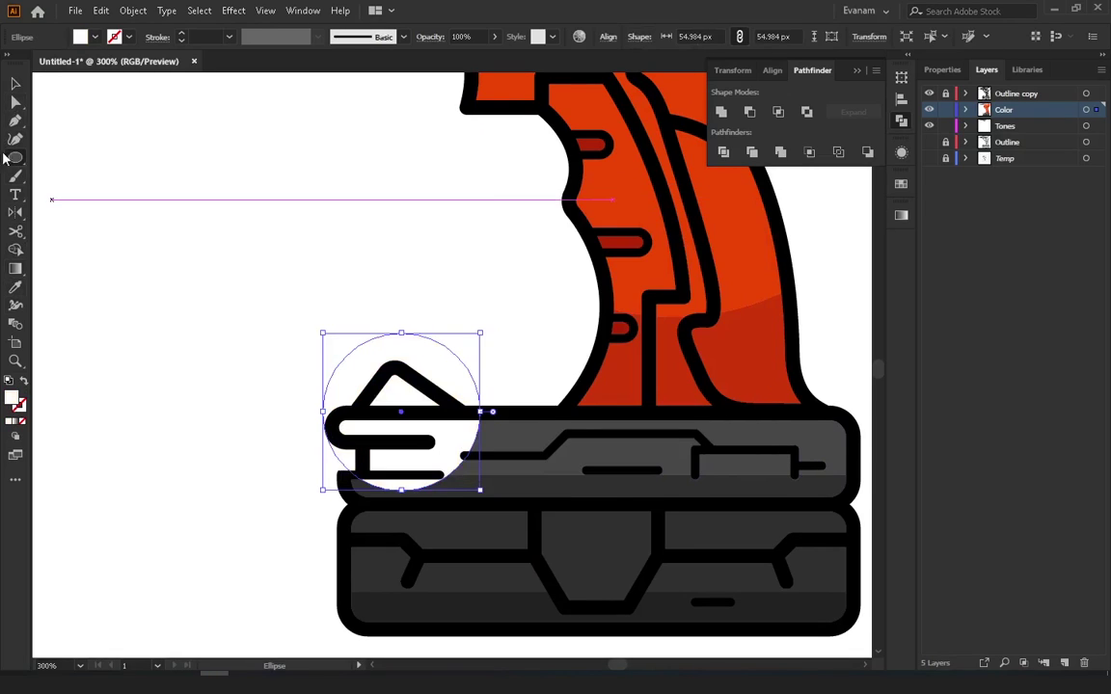
{"action": "key", "text": "v"}
{"action": "mouse_move", "coordinate": [406, 406]}
{"action": "left_mouse_down"}
{"action": "mouse_move", "coordinate": [392, 476]}
{"action": "mouse_move", "coordinate": [440, 385]}
{"action": "left_mouse_up"}
Merge the circle's overlap with the grey triangle tab using Shape Builder
{"action": "left_click", "coordinate": [472, 331]}
{"action": "scroll", "coordinate": [409, 414], "scroll_direction": "up", "scroll_amount": 1}
{"action": "scroll", "coordinate": [415, 425], "scroll_direction": "up", "scroll_amount": 1}
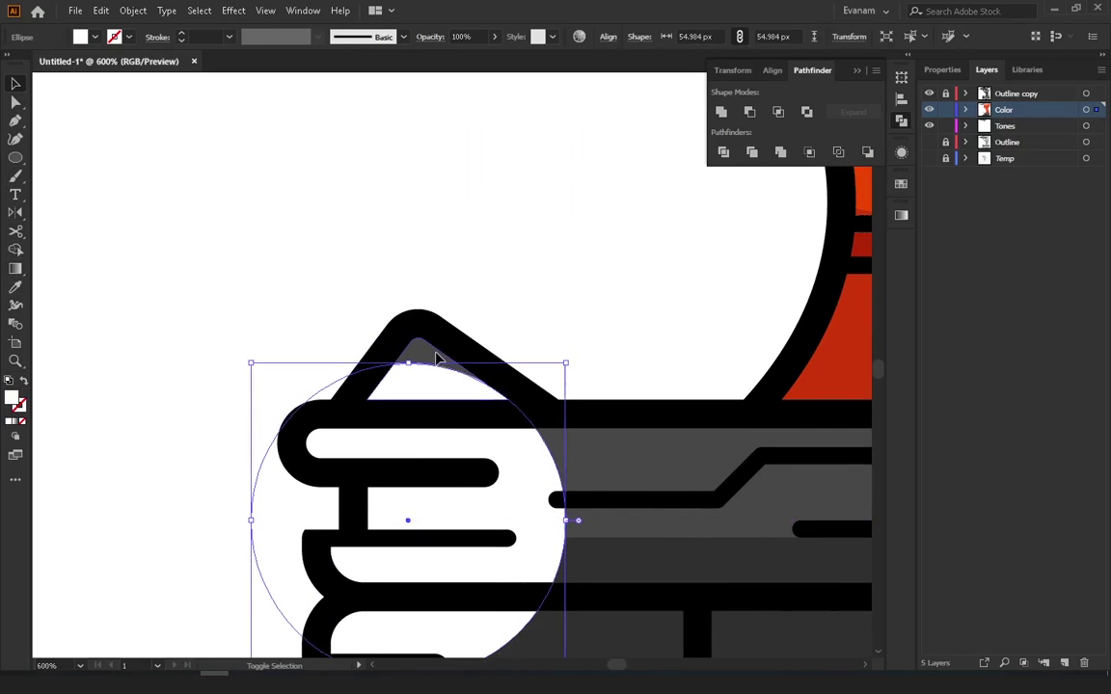
{"action": "left_click", "coordinate": [415, 352], "text": "shift"}
{"action": "key", "text": "shift+m"}
{"action": "left_click", "coordinate": [420, 360]}
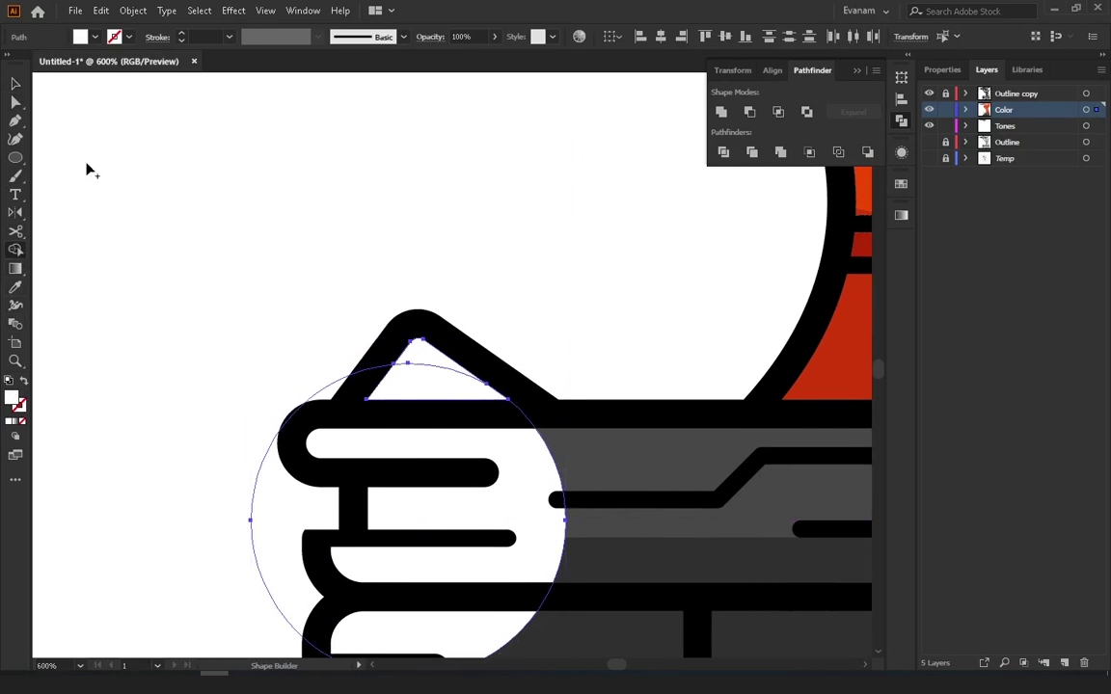
{"action": "key", "text": "v"}
{"action": "left_click", "coordinate": [90, 112]}
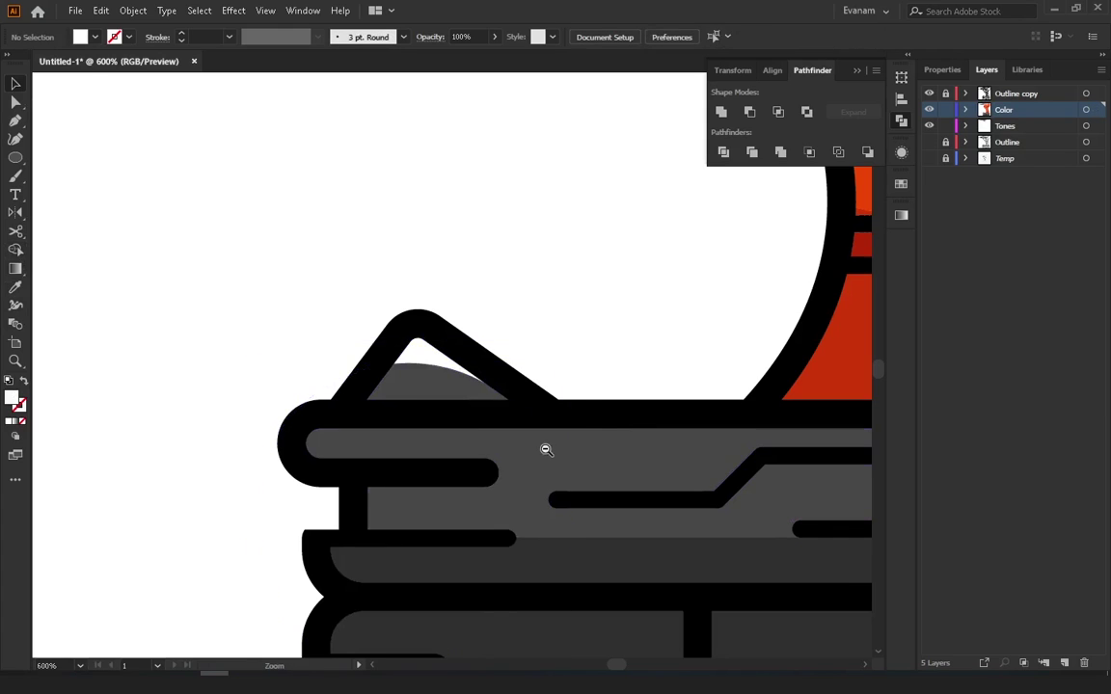
{"action": "mouse_move", "coordinate": [546, 450]}
{"action": "left_mouse_down"}
{"action": "mouse_move", "coordinate": [429, 373]}
{"action": "mouse_move", "coordinate": [440, 413]}
{"action": "left_mouse_up"}
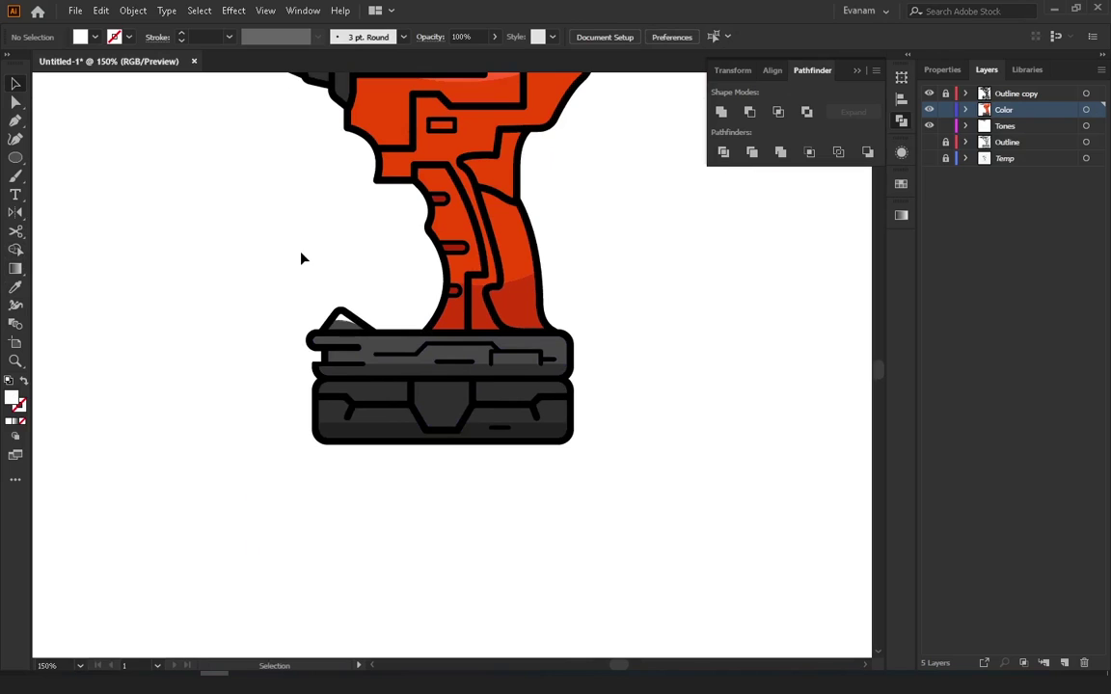
Recolour the chuck's light-grey highlight with the chuck's dark grey using the Eyedropper
{"action": "scroll", "coordinate": [248, 453], "scroll_direction": "up", "scroll_amount": 4}
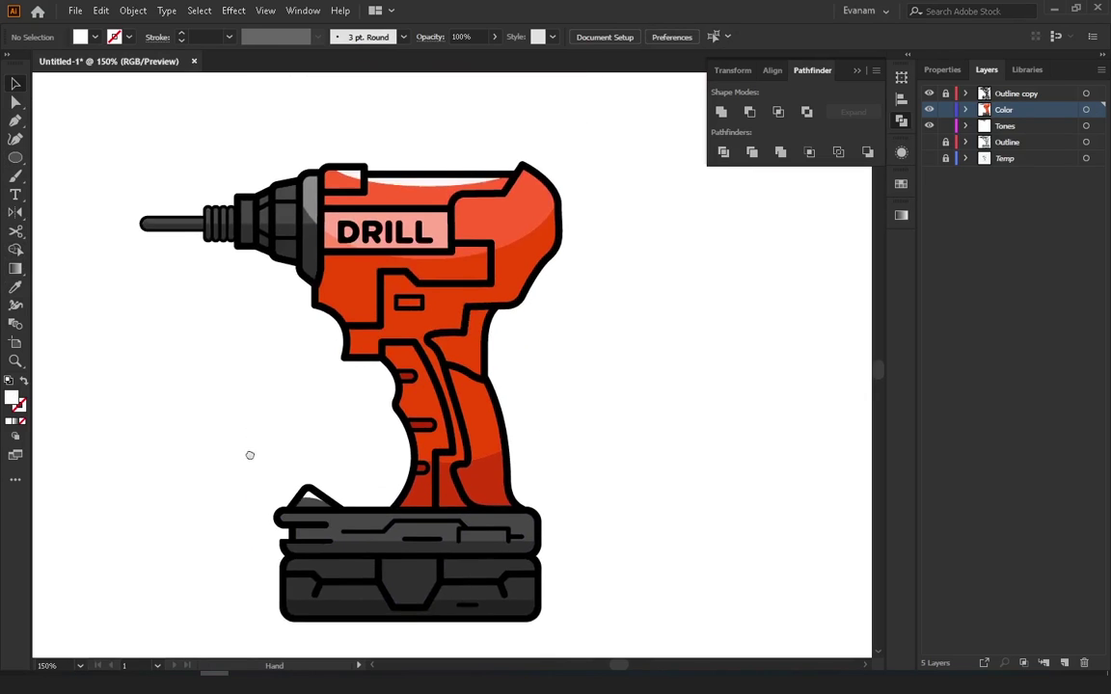
{"action": "mouse_move", "coordinate": [247, 453]}
{"action": "left_mouse_down"}
{"action": "mouse_move", "coordinate": [317, 434]}
{"action": "mouse_move", "coordinate": [371, 318]}
{"action": "mouse_move", "coordinate": [284, 390]}
{"action": "left_mouse_up"}
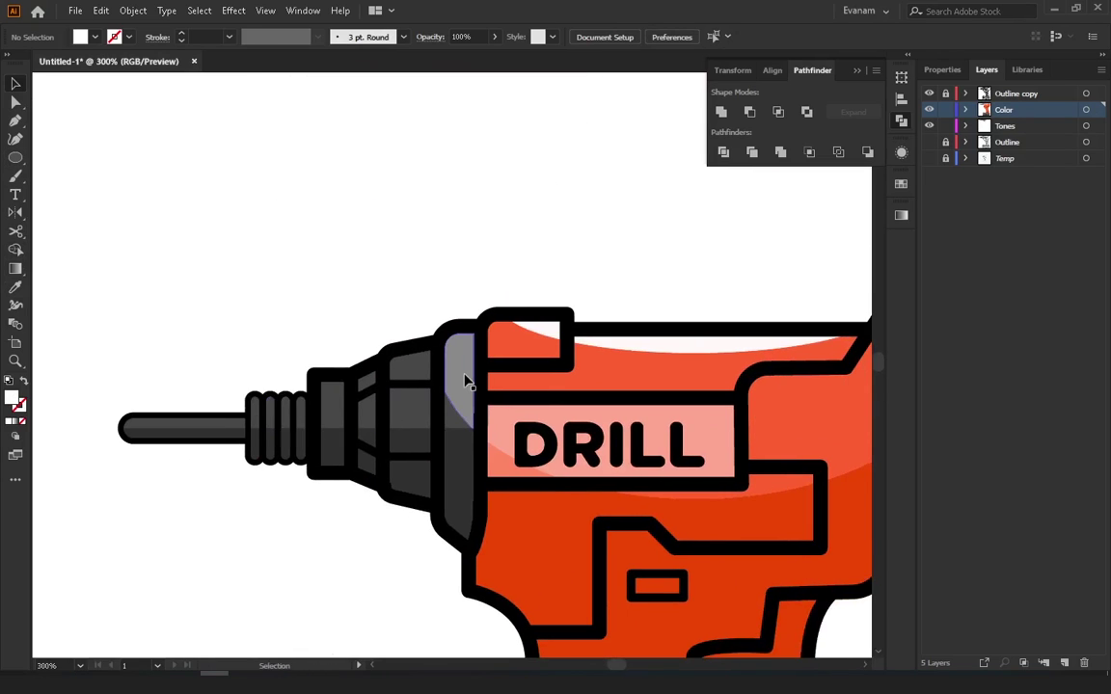
{"action": "left_click", "coordinate": [467, 373]}
{"action": "left_click", "coordinate": [16, 287]}
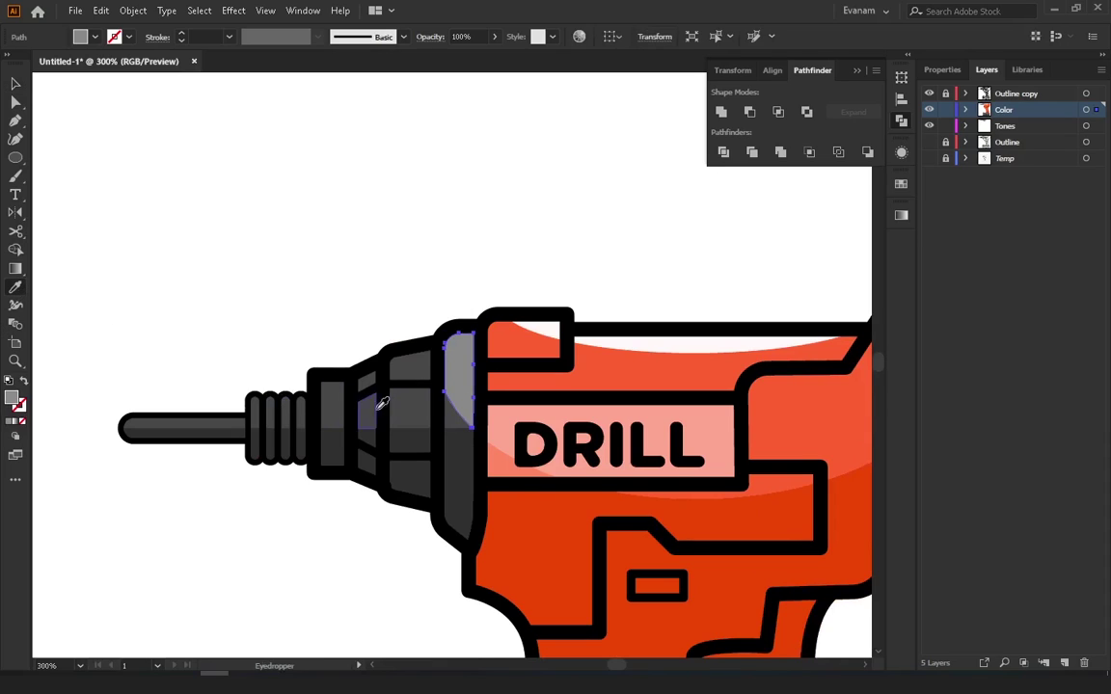
{"action": "left_click", "coordinate": [382, 395]}
{"action": "left_click", "coordinate": [15, 84]}
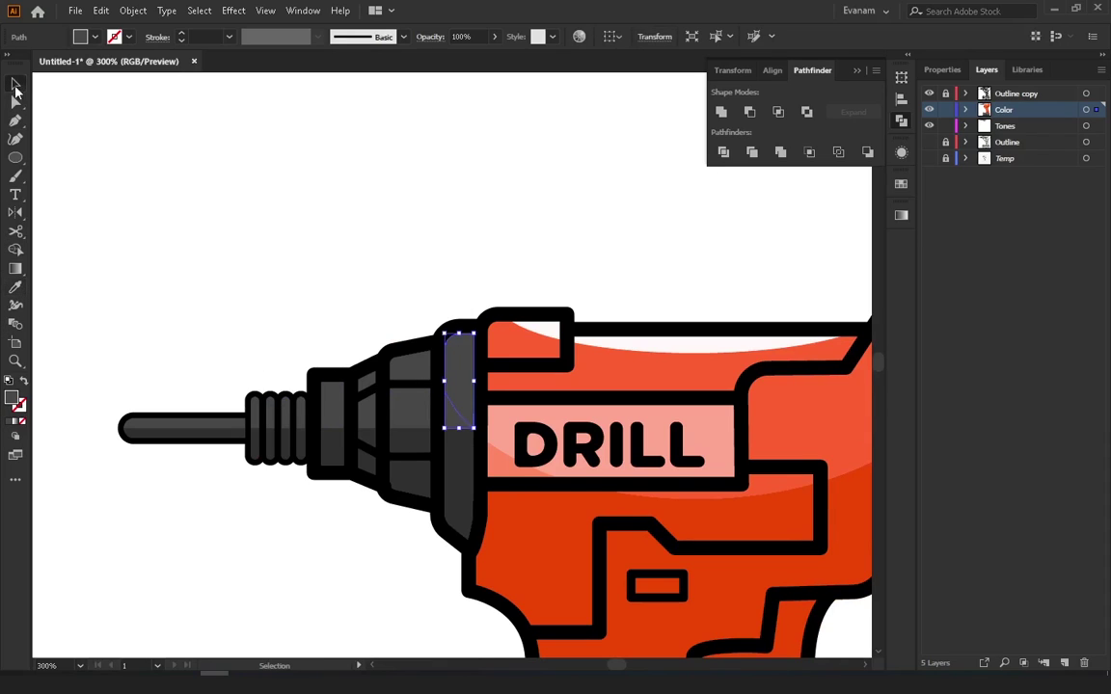
{"action": "left_click", "coordinate": [136, 114]}
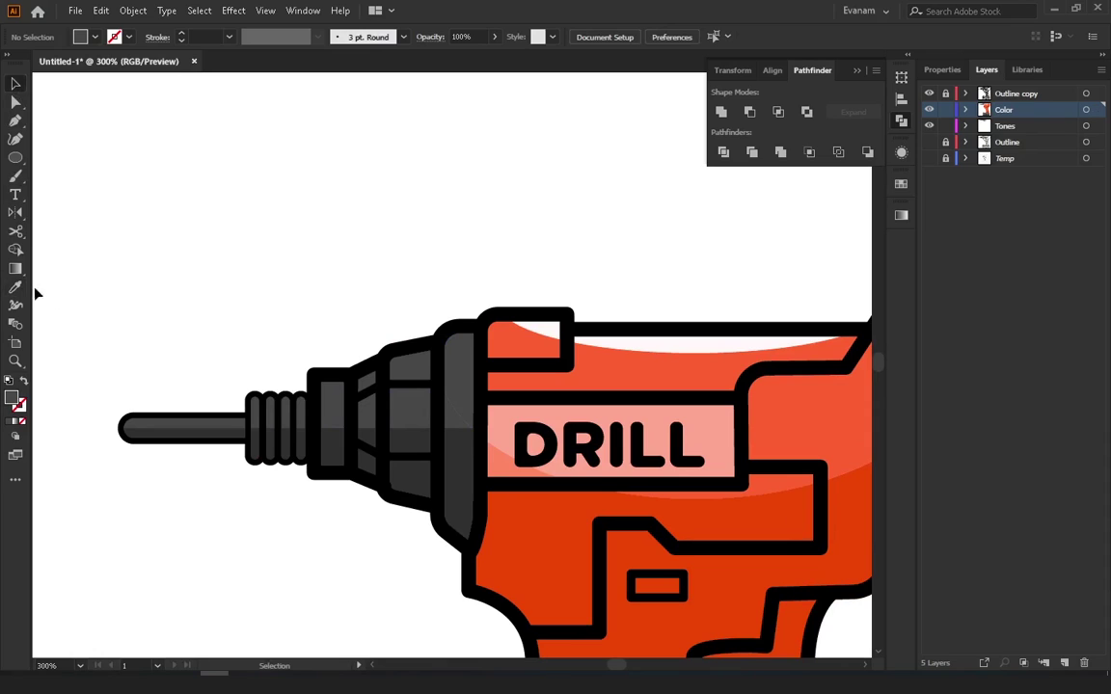
Draw a trial rectangle above the chuck, then undo it
{"action": "left_click", "coordinate": [87, 159]}
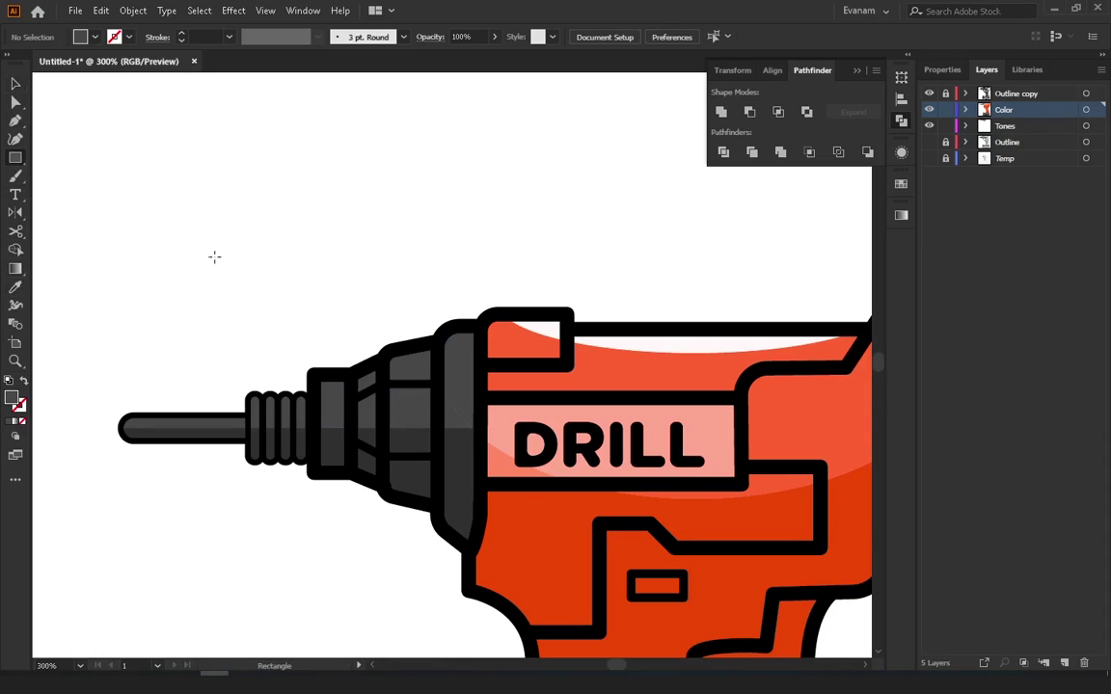
{"action": "mouse_move", "coordinate": [282, 273]}
{"action": "left_mouse_down"}
{"action": "mouse_move", "coordinate": [411, 321]}
{"action": "mouse_move", "coordinate": [482, 364]}
{"action": "mouse_move", "coordinate": [476, 344]}
{"action": "left_mouse_up"}
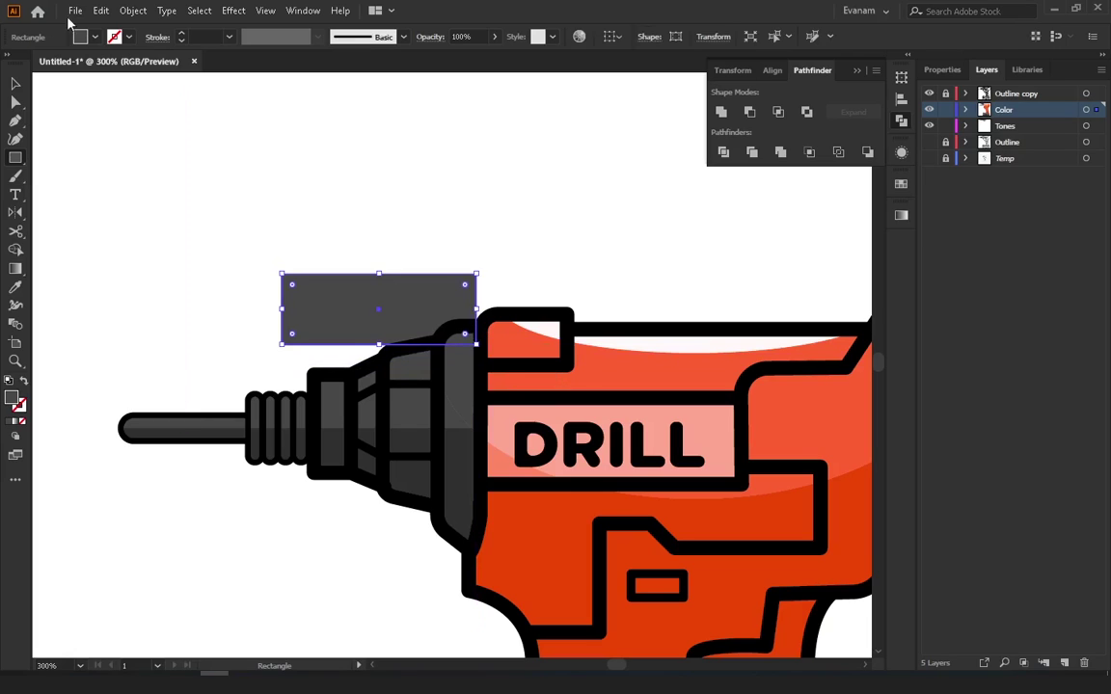
{"action": "key", "text": "ctrl+z"}
{"action": "key", "text": "v"}
{"action": "left_click", "coordinate": [422, 393], "text": "ctrl+alt"}
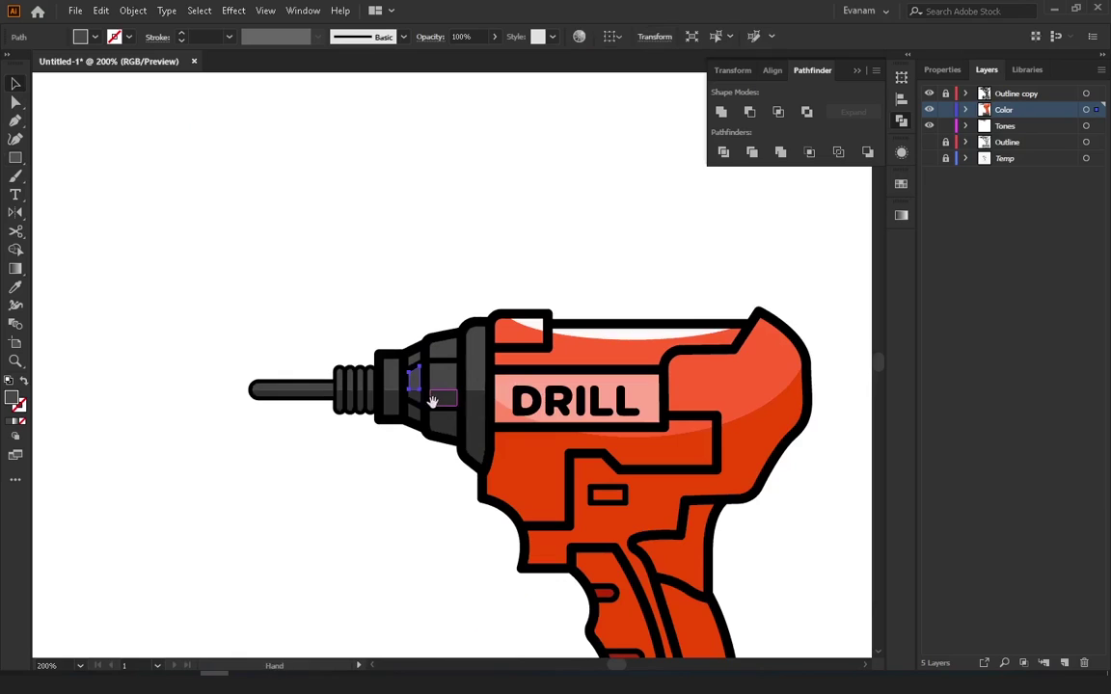
{"action": "left_click", "coordinate": [416, 471], "text": "ctrl+alt"}
{"action": "scroll", "coordinate": [424, 477], "scroll_direction": "down", "scroll_amount": 3}
{"action": "scroll", "coordinate": [422, 453], "scroll_direction": "down", "scroll_amount": 1}
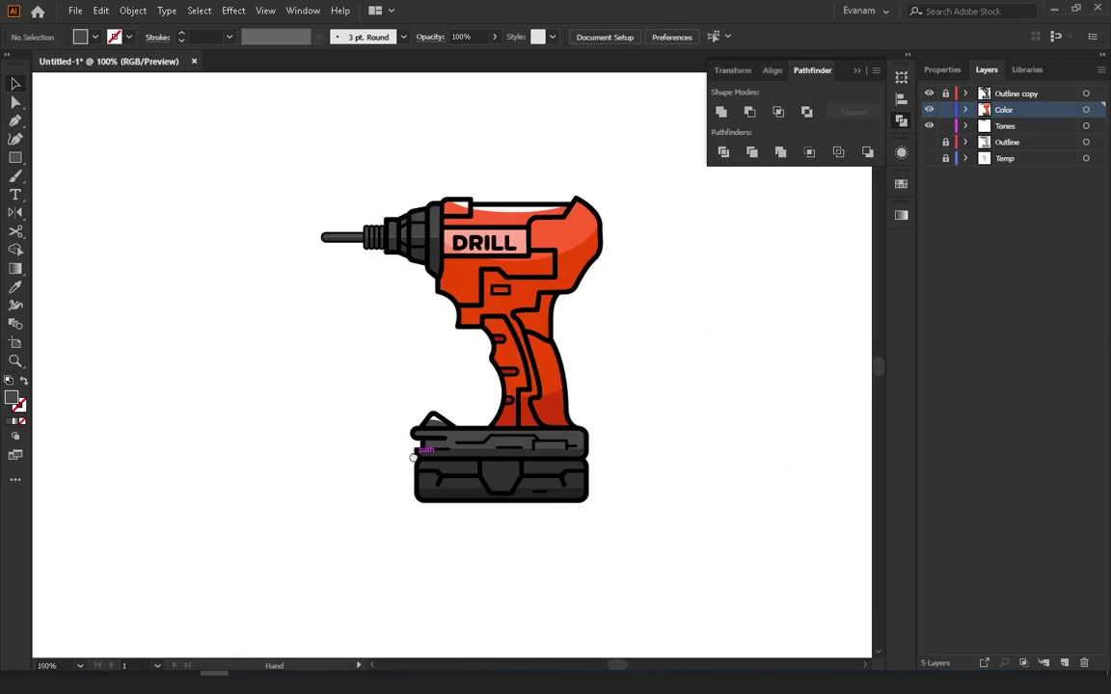
{"action": "scroll", "coordinate": [372, 465], "scroll_direction": "down", "scroll_amount": 1}
{"action": "left_click_drag", "start_coordinate": [513, 451], "coordinate": [535, 492]}
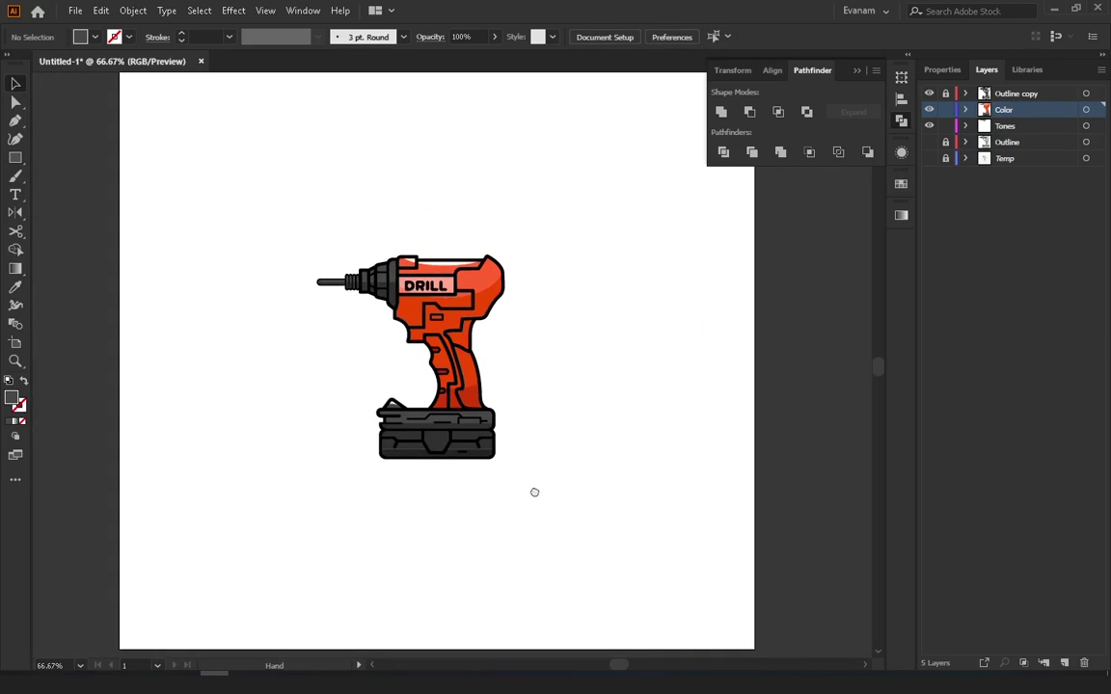
{"action": "scroll", "coordinate": [454, 374], "scroll_direction": "up", "scroll_amount": 3}
{"action": "scroll", "coordinate": [455, 359], "scroll_direction": "up", "scroll_amount": 2}
Draw a dark red circle over the lower part of the drill body
{"action": "scroll", "coordinate": [442, 372], "scroll_direction": "down", "scroll_amount": 1}
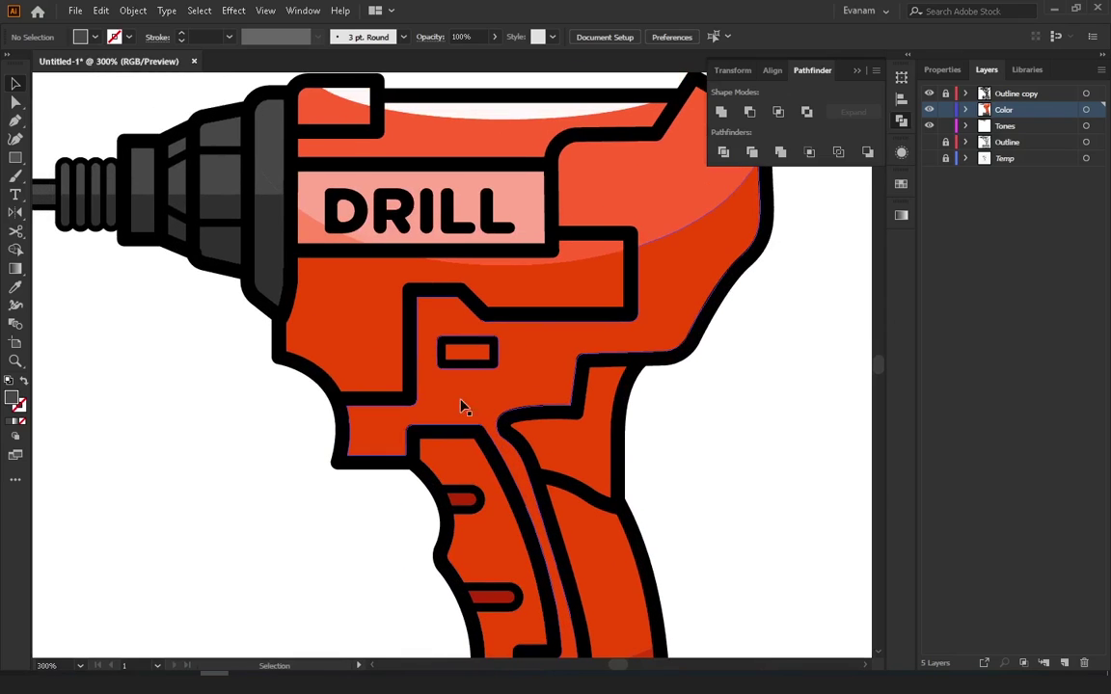
{"action": "left_click", "coordinate": [461, 361]}
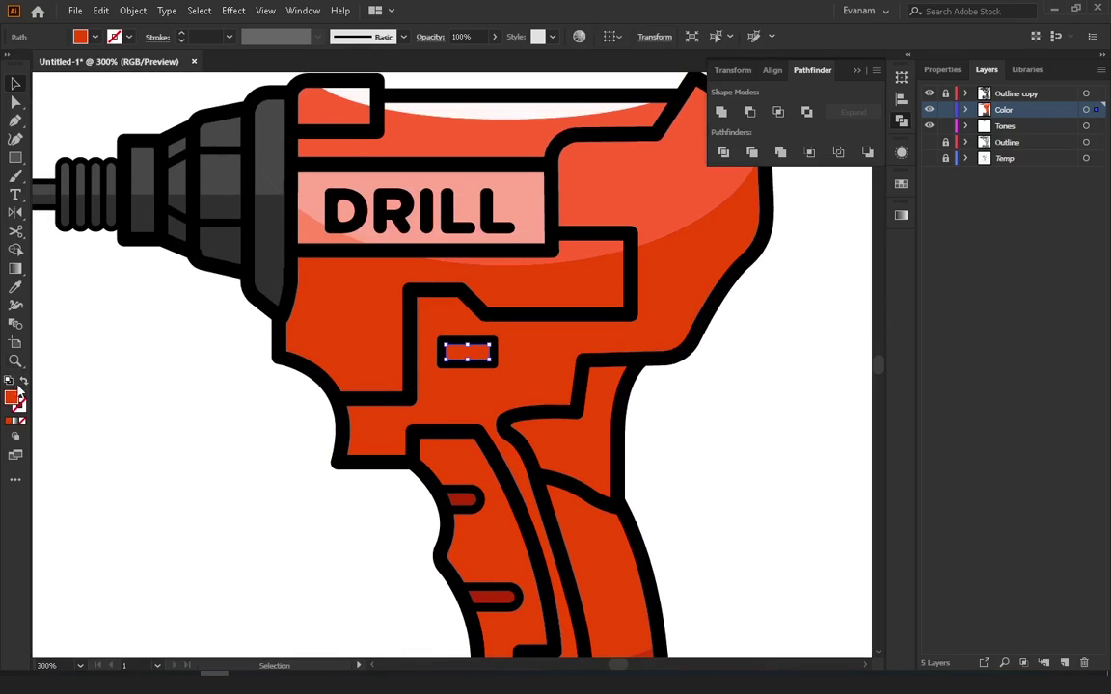
{"action": "left_click_drag", "start_coordinate": [464, 497], "coordinate": [396, 384]}
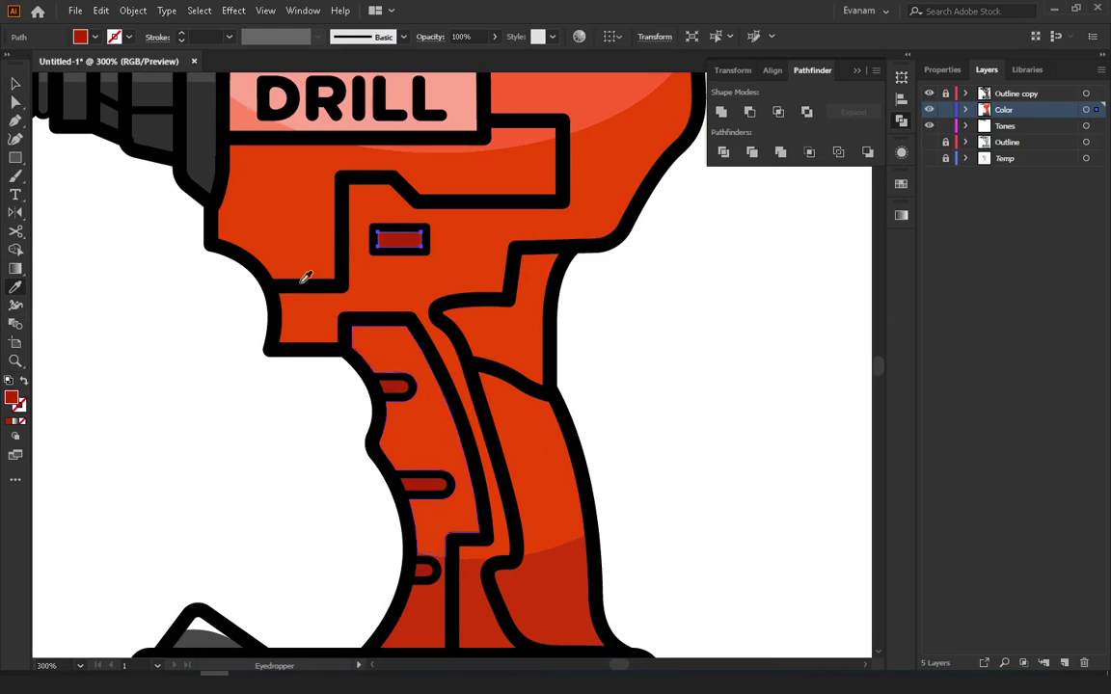
{"action": "left_click", "coordinate": [240, 372]}
{"action": "left_click_drag", "start_coordinate": [240, 373], "coordinate": [260, 441]}
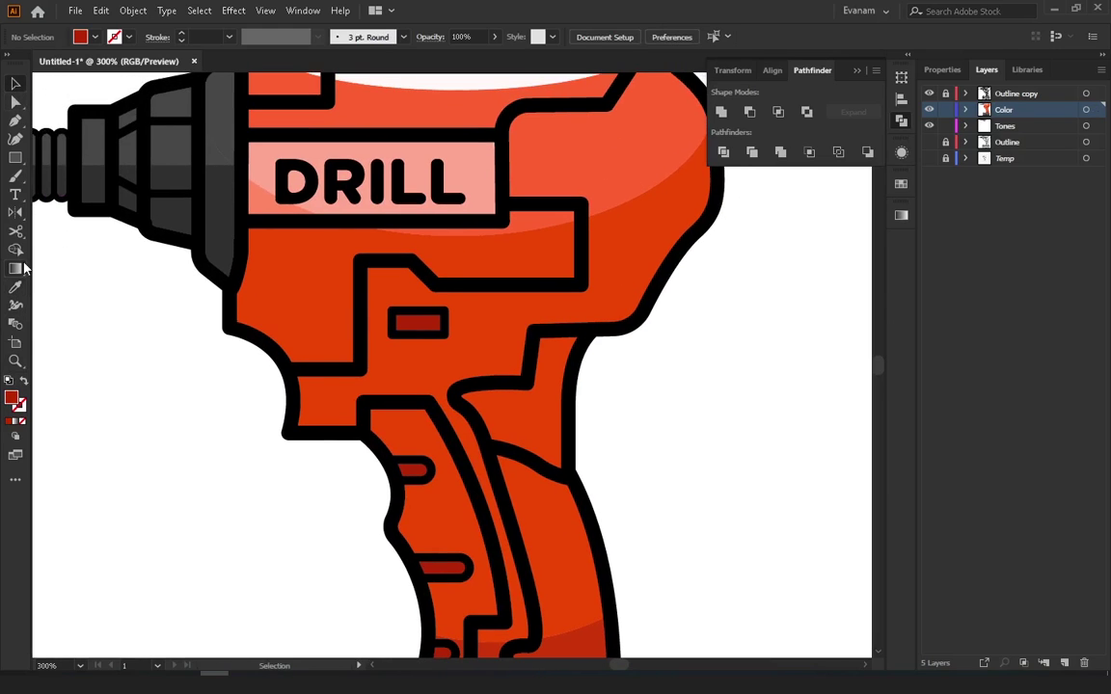
{"action": "left_click_drag", "start_coordinate": [16, 157], "coordinate": [64, 176]}
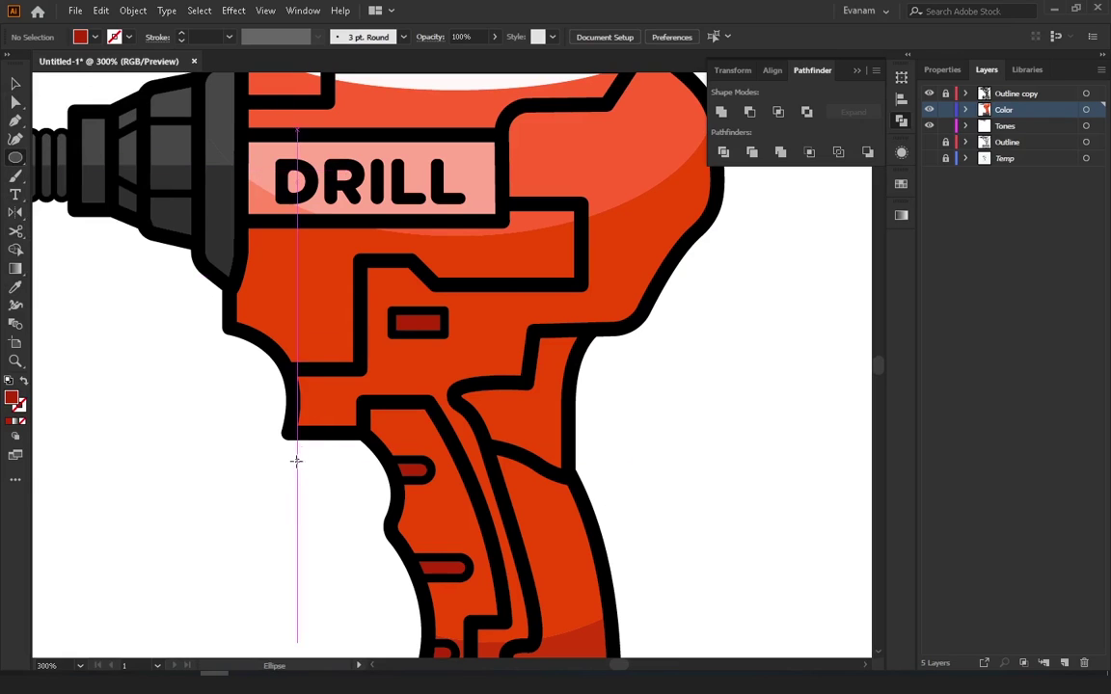
{"action": "left_click_drag", "start_coordinate": [292, 464], "coordinate": [374, 548]}
Enlarge the circle onto the body's lower edge and trim it to the body as a curved shadow
{"action": "key", "text": "v"}
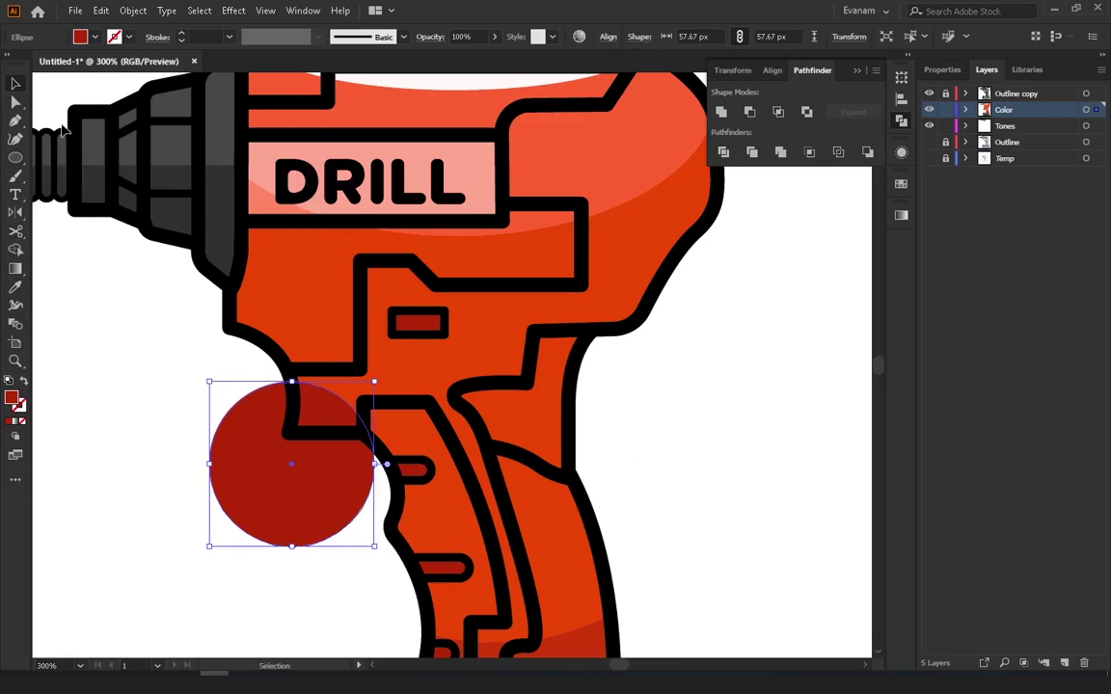
{"action": "left_click_drag", "start_coordinate": [292, 473], "coordinate": [251, 411]}
{"action": "left_click_drag", "start_coordinate": [331, 484], "coordinate": [361, 528]}
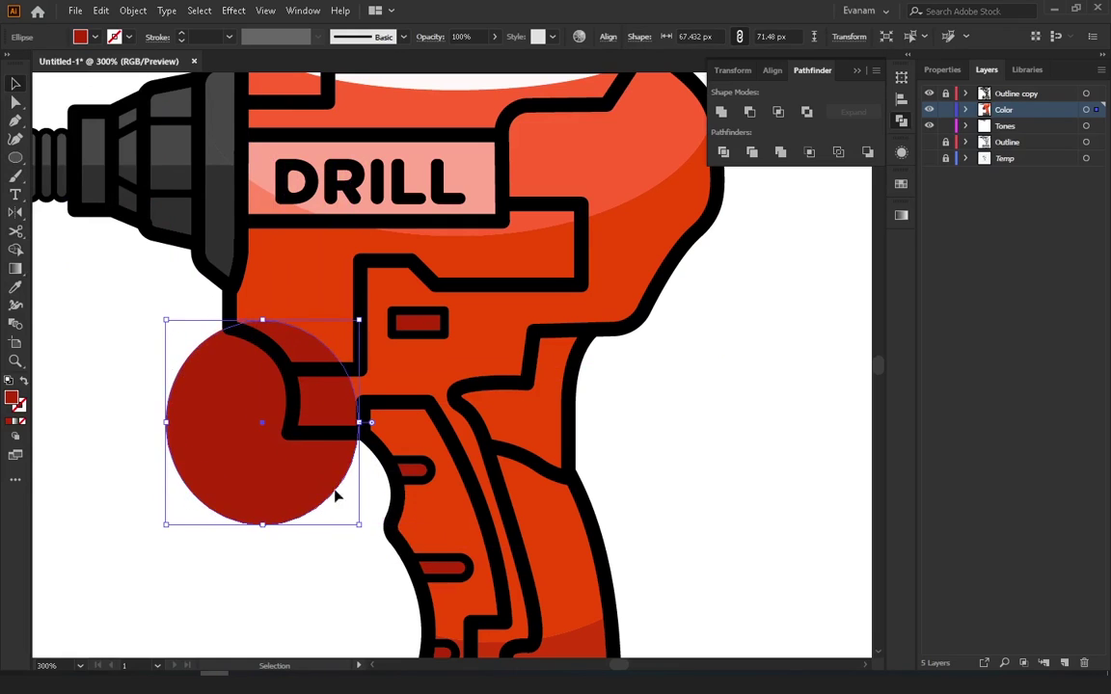
{"action": "left_click_drag", "start_coordinate": [323, 396], "coordinate": [306, 403]}
{"action": "left_click", "coordinate": [330, 330], "text": "shift"}
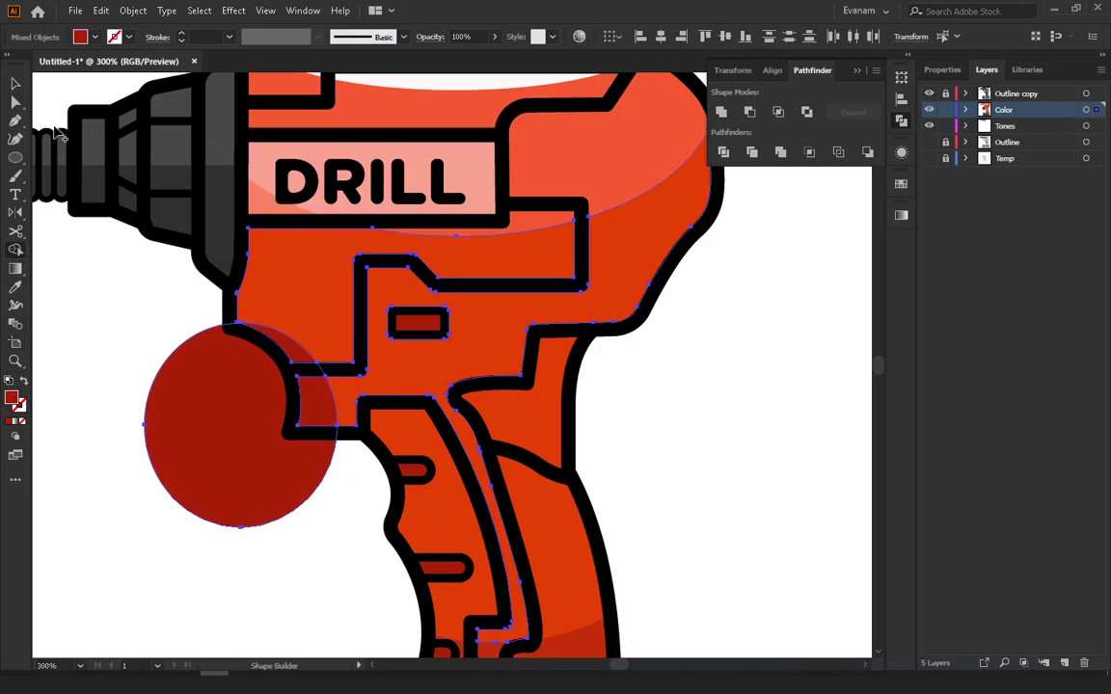
{"action": "key", "text": "ctrl+7"}
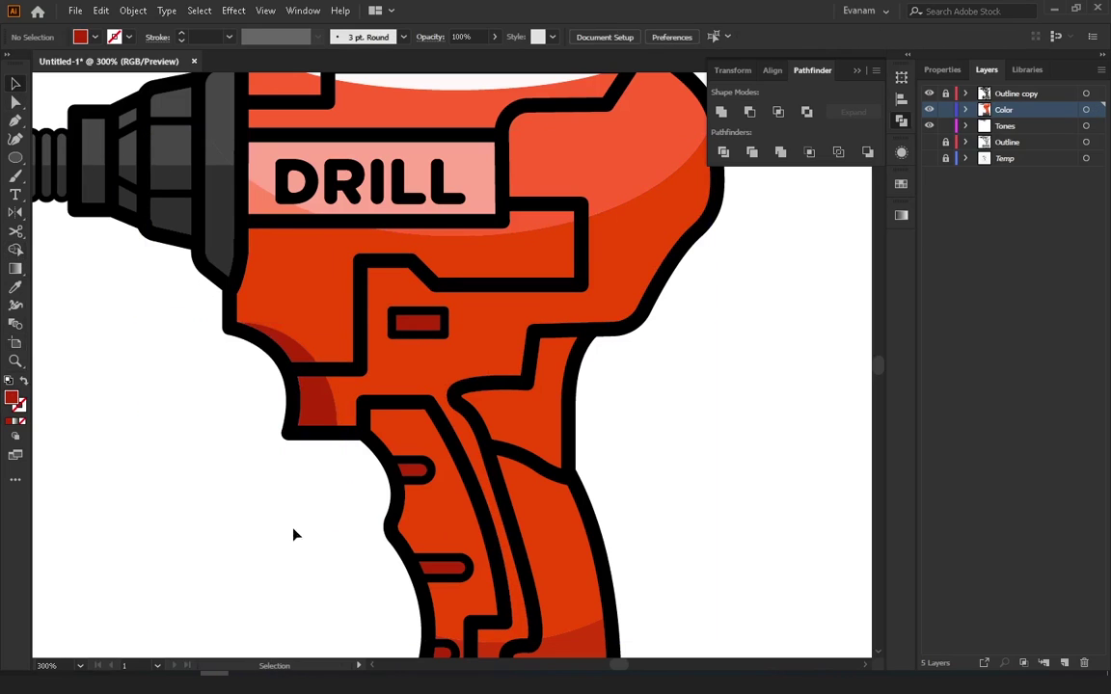
{"action": "key", "text": "ctrl+minus"}
{"action": "key", "text": "ctrl+minus"}
{"action": "left_click_drag", "start_coordinate": [513, 375], "coordinate": [539, 318]}
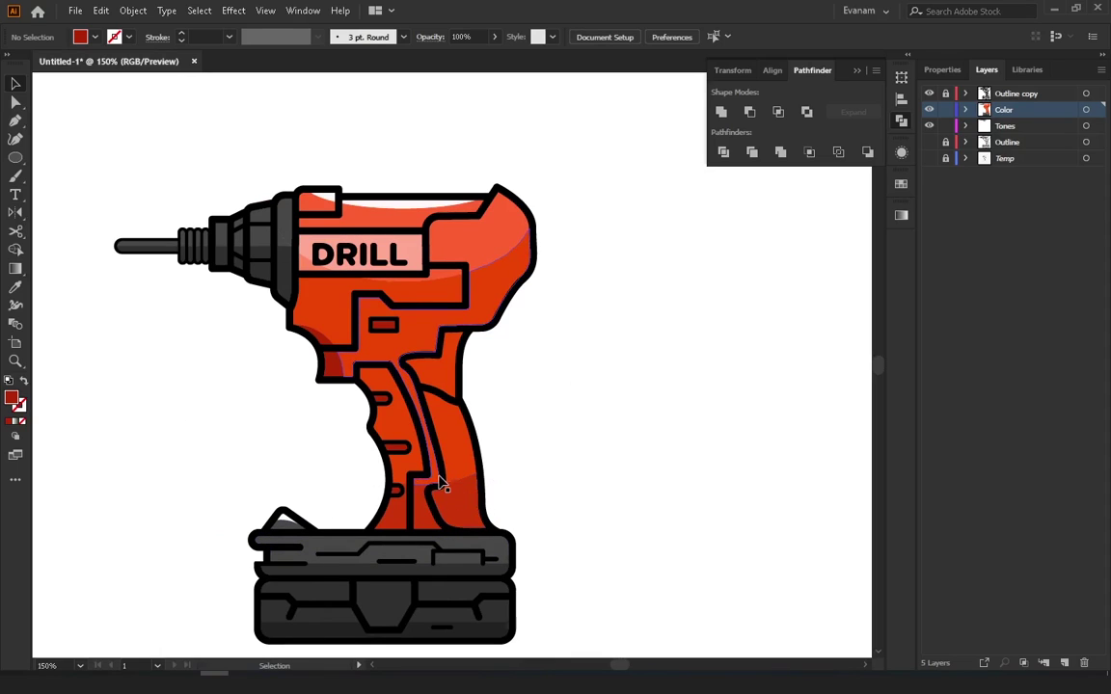
Merge a rectangle over the grip's bottom into a band with Shape Builder, removing the leftover
{"action": "key", "text": "ctrl+equal"}
{"action": "key", "text": "ctrl+equal"}
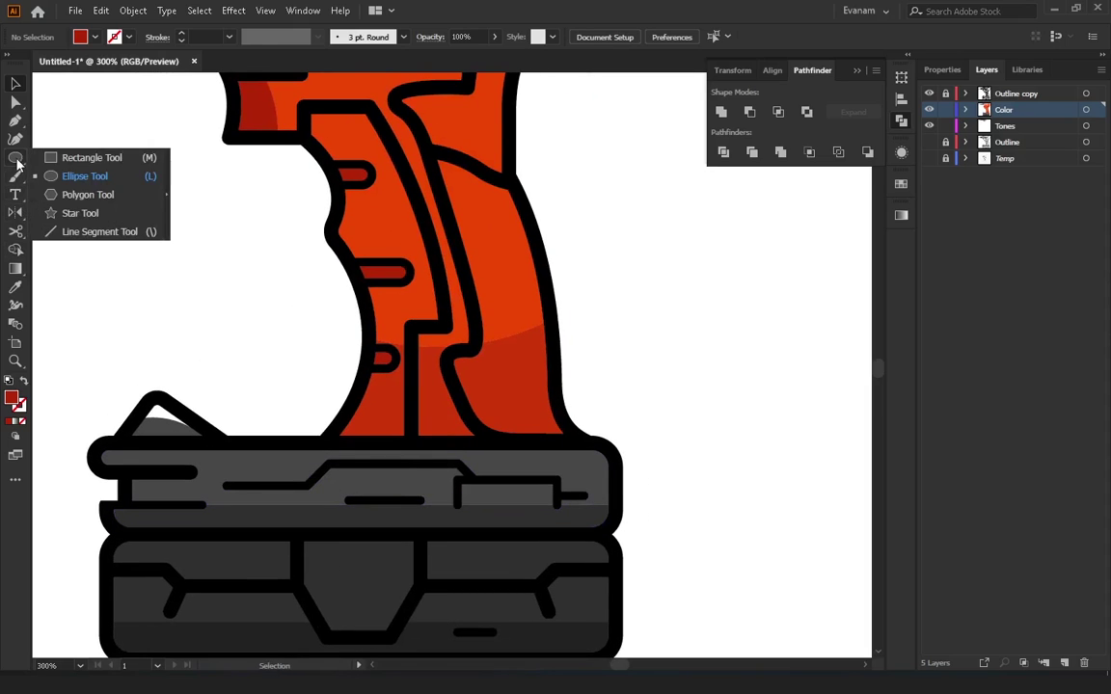
{"action": "left_click_drag", "start_coordinate": [16, 164], "coordinate": [82, 155]}
{"action": "left_click_drag", "start_coordinate": [262, 306], "coordinate": [618, 568]}
{"action": "key", "text": "ctrl+z"}
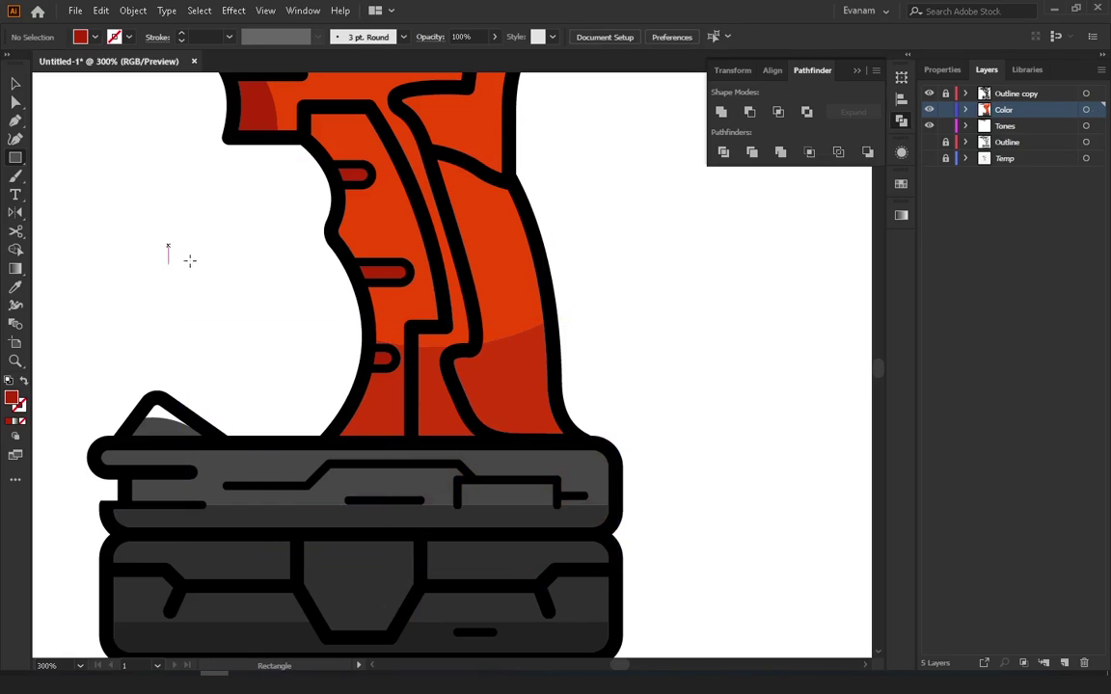
{"action": "mouse_move", "coordinate": [286, 417]}
{"action": "left_mouse_down"}
{"action": "mouse_move", "coordinate": [639, 560]}
{"action": "mouse_move", "coordinate": [651, 582]}
{"action": "left_mouse_up"}
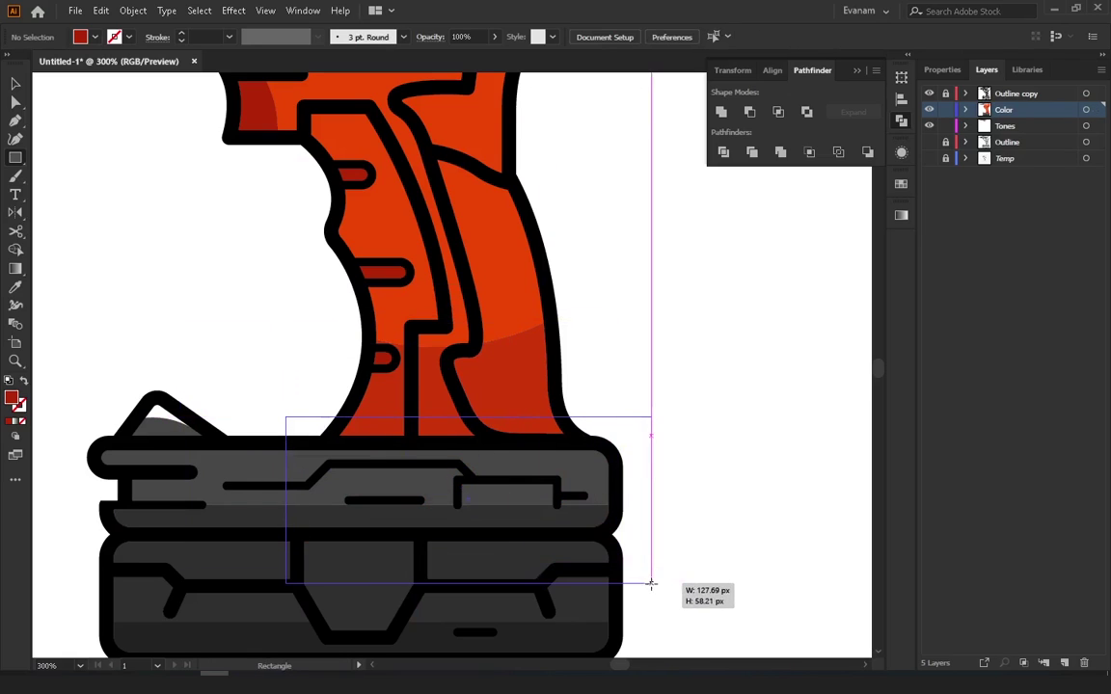
{"action": "key", "text": "v"}
{"action": "left_click", "coordinate": [472, 395], "text": "shift"}
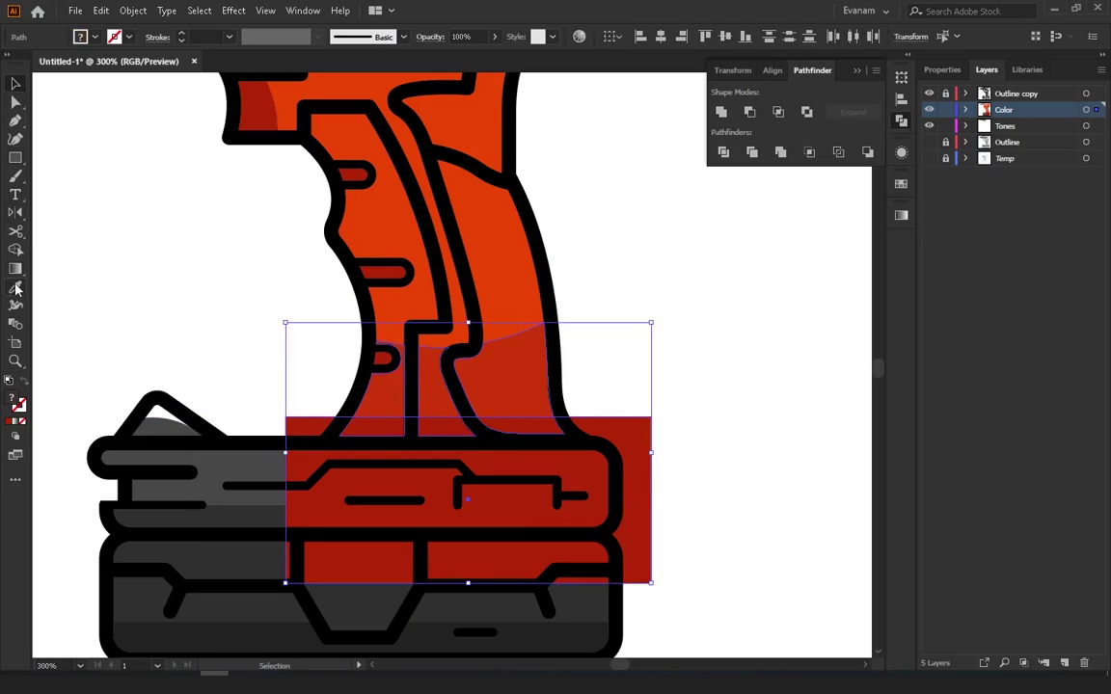
{"action": "left_click", "coordinate": [16, 250]}
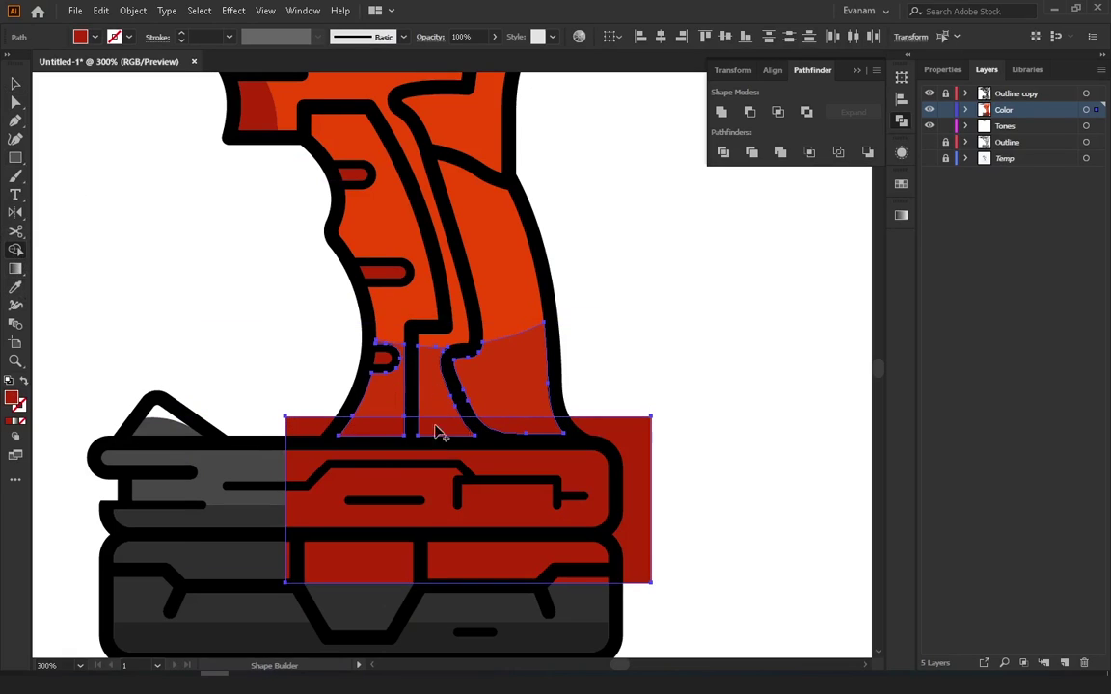
{"action": "left_click", "coordinate": [16, 83]}
{"action": "left_click", "coordinate": [112, 174]}
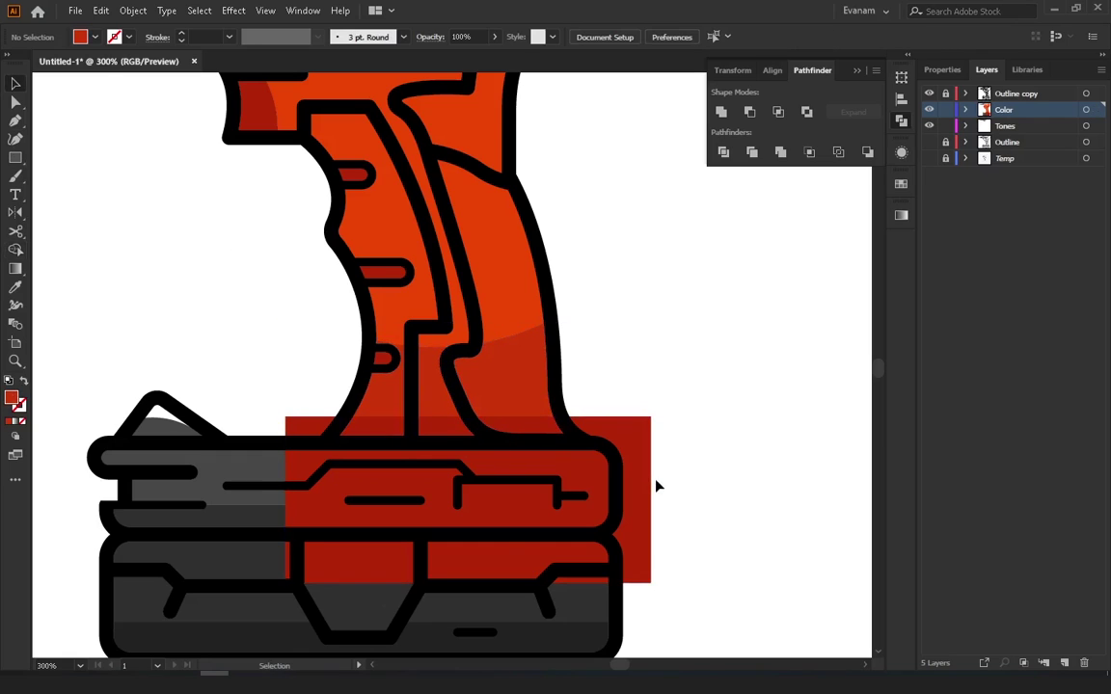
{"action": "key", "text": "ctrl+z"}
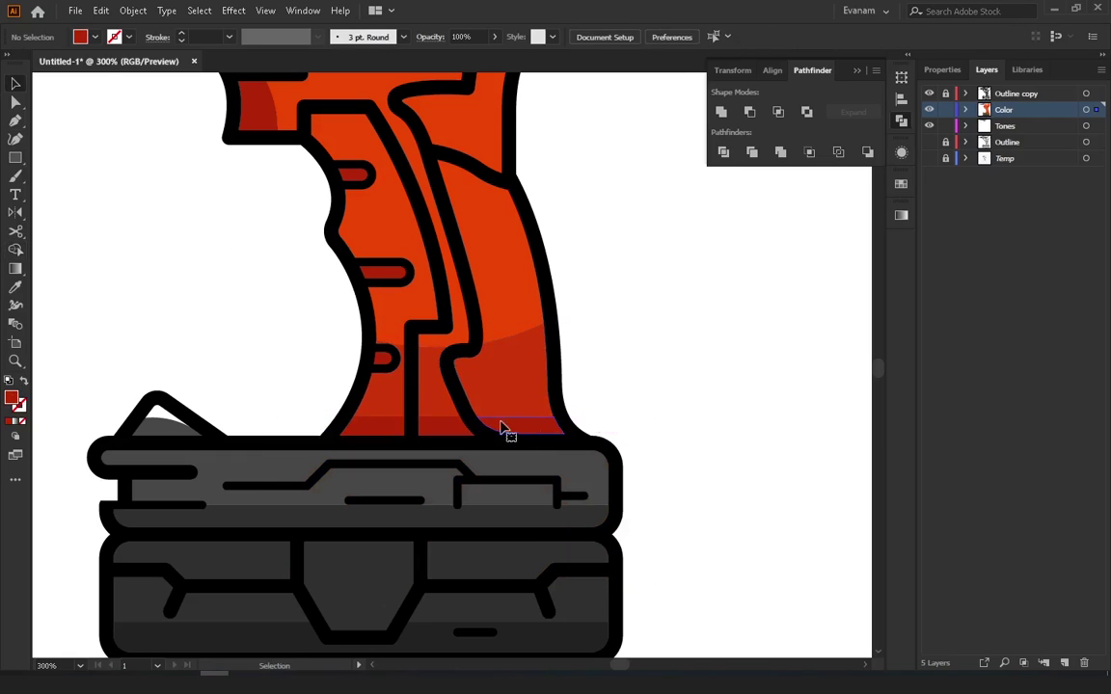
Darken the grip-base band's fill to B22606
{"action": "left_click", "coordinate": [502, 429]}
{"action": "double_click", "coordinate": [11, 397]}
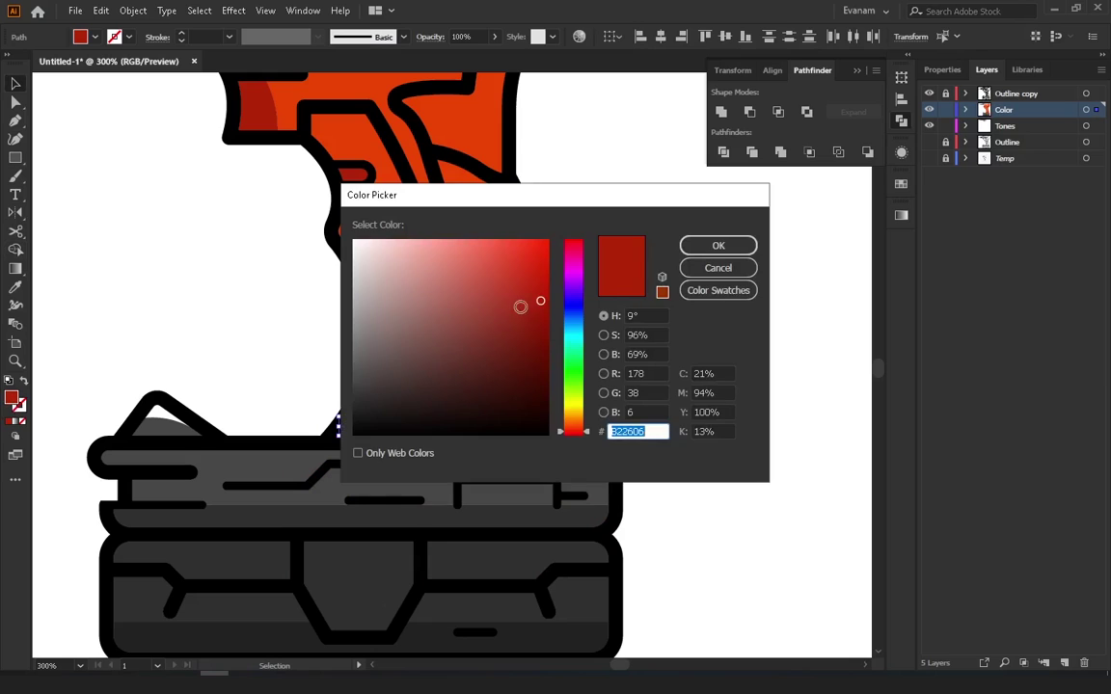
{"action": "left_click_drag", "start_coordinate": [521, 304], "coordinate": [536, 316]}
{"action": "left_click", "coordinate": [714, 244]}
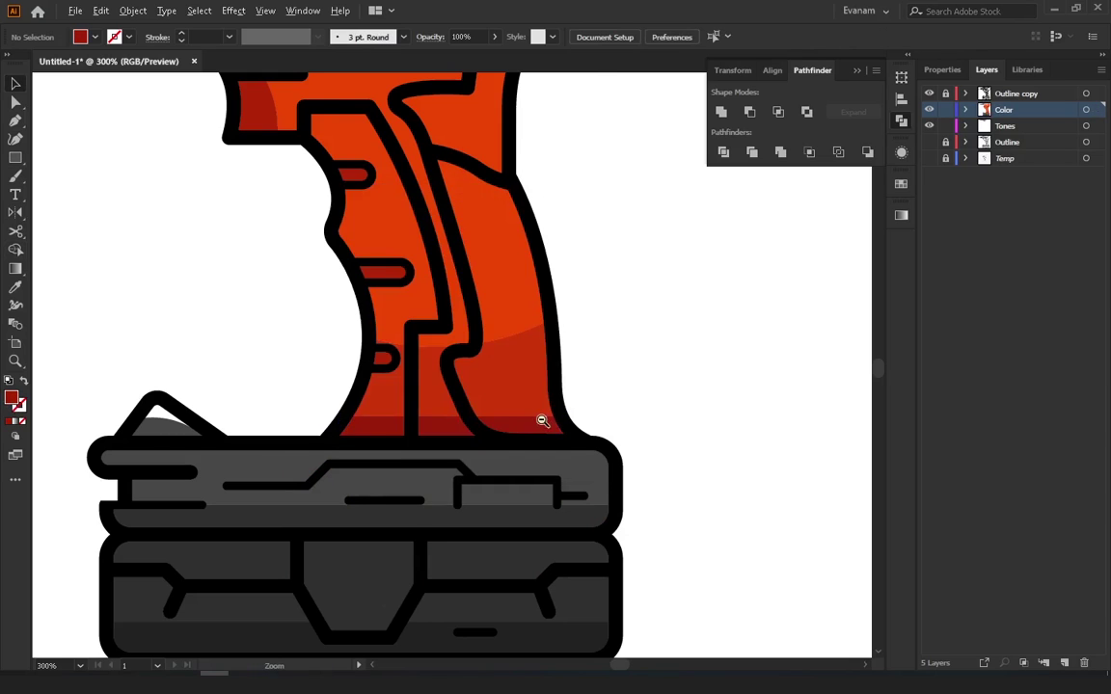
{"action": "key", "text": "ctrl+1"}
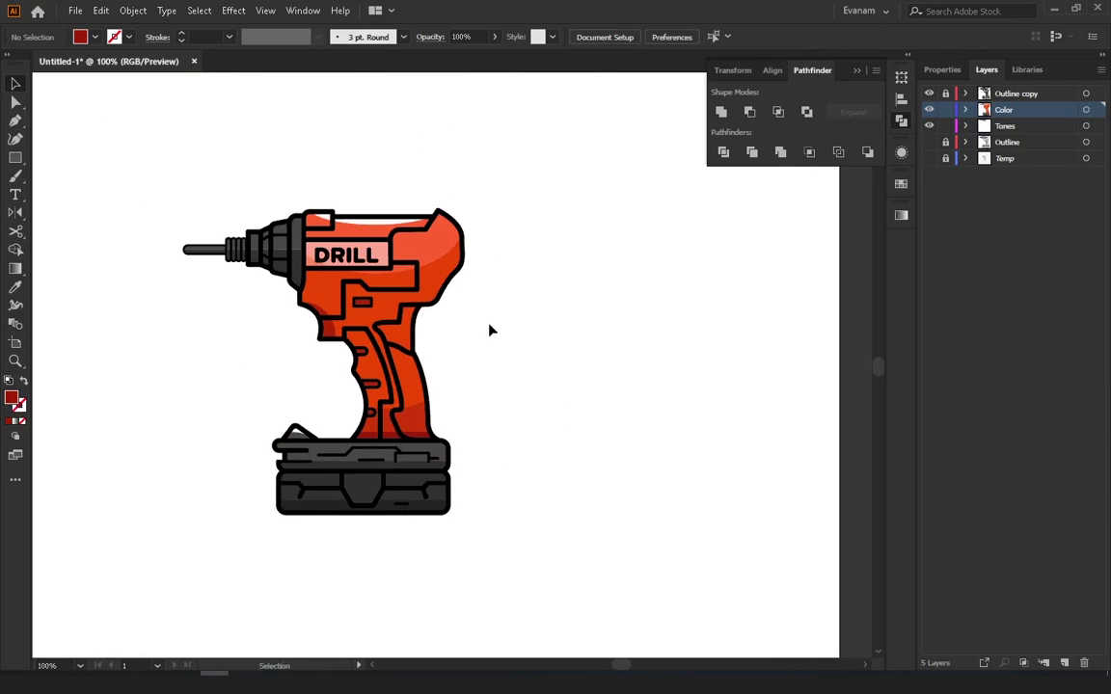
{"action": "left_click", "coordinate": [477, 339], "text": "ctrl+space"}
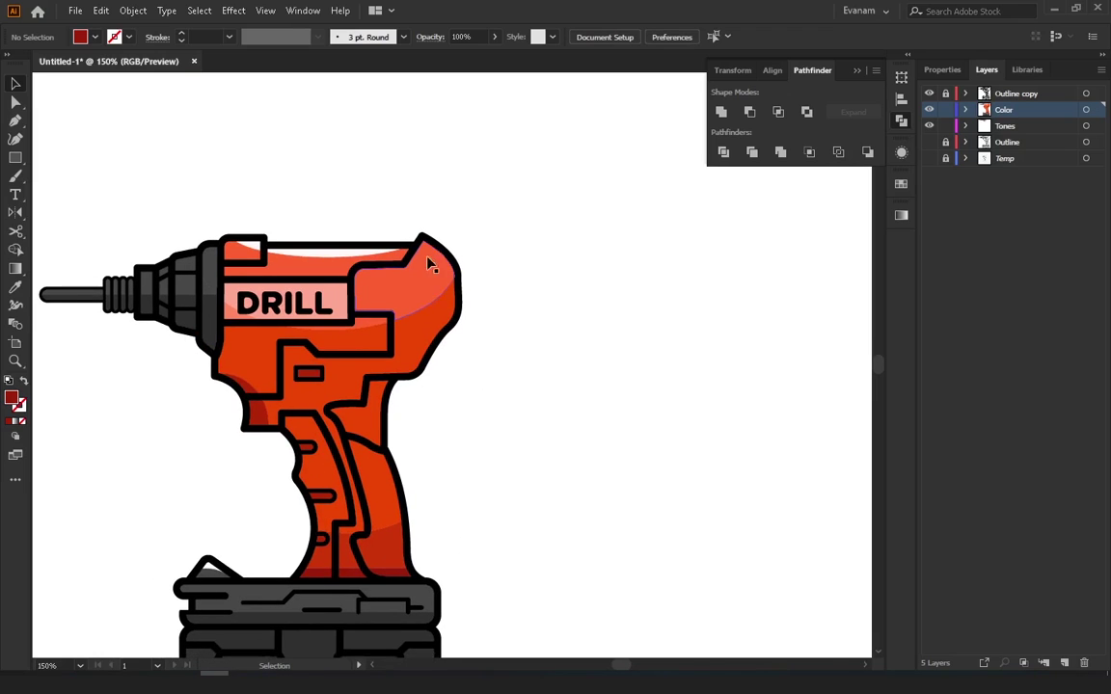
Copy the grip's front section and Paste in Place over the original
{"action": "left_click", "coordinate": [409, 429], "text": "ctrl+space"}
{"action": "left_click", "coordinate": [415, 362], "text": "ctrl+space"}
{"action": "left_click_drag", "start_coordinate": [446, 317], "coordinate": [453, 305]}
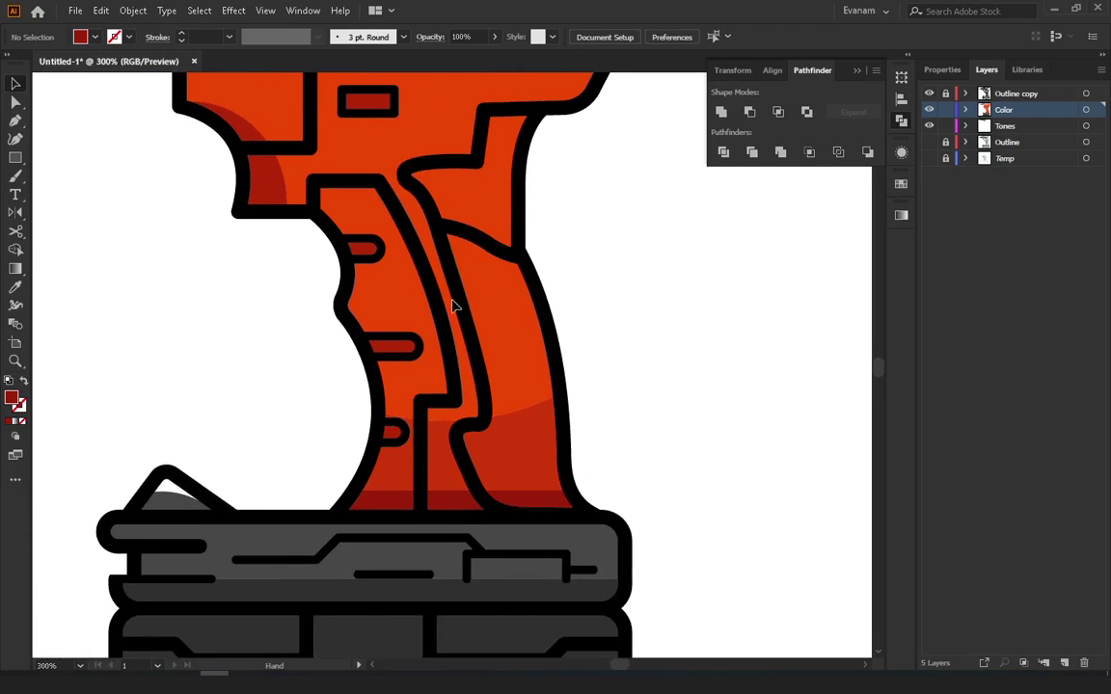
{"action": "left_click", "coordinate": [404, 280]}
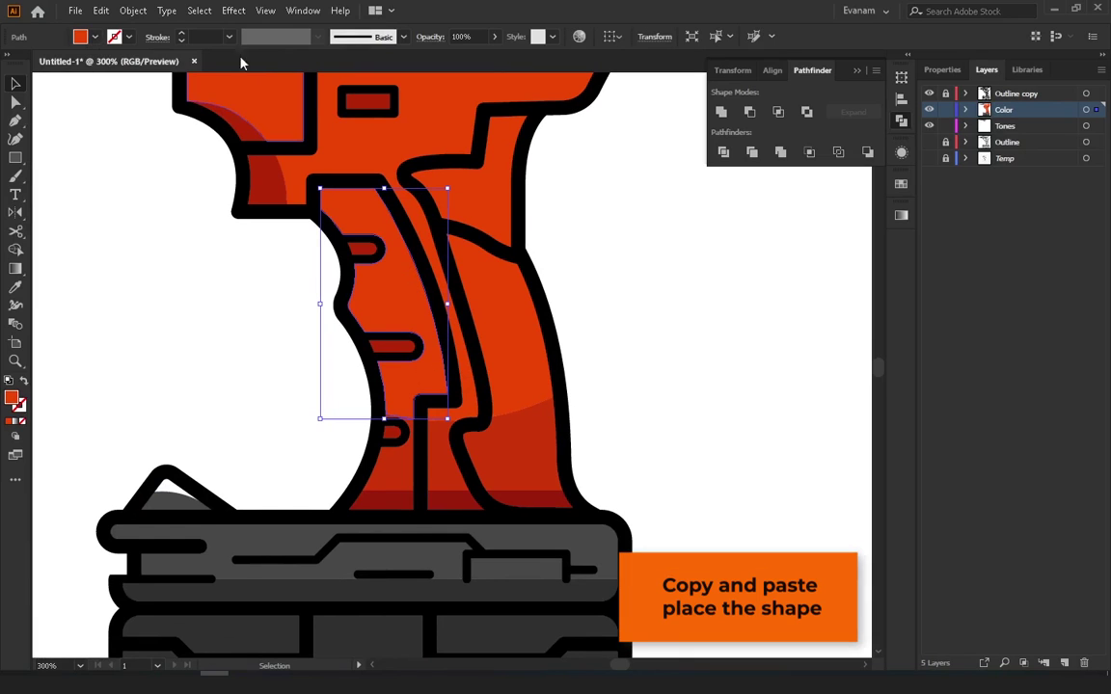
{"action": "left_click", "coordinate": [133, 10]}
{"action": "mouse_move", "coordinate": [100, 10]}
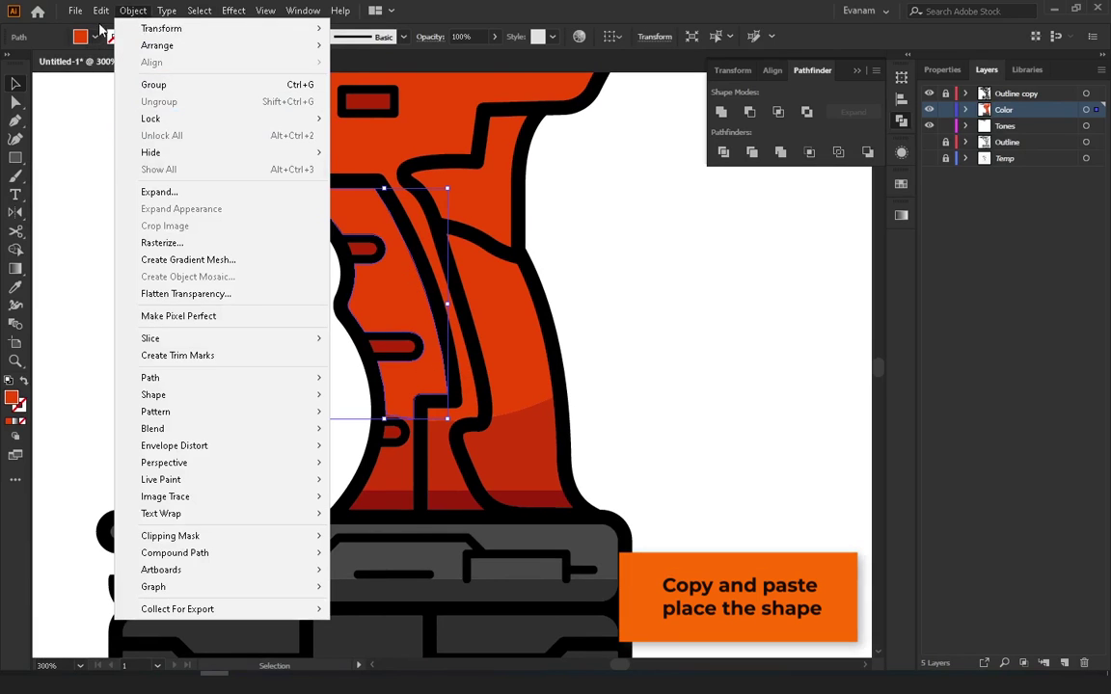
{"action": "left_click", "coordinate": [124, 85]}
{"action": "left_click", "coordinate": [100, 10]}
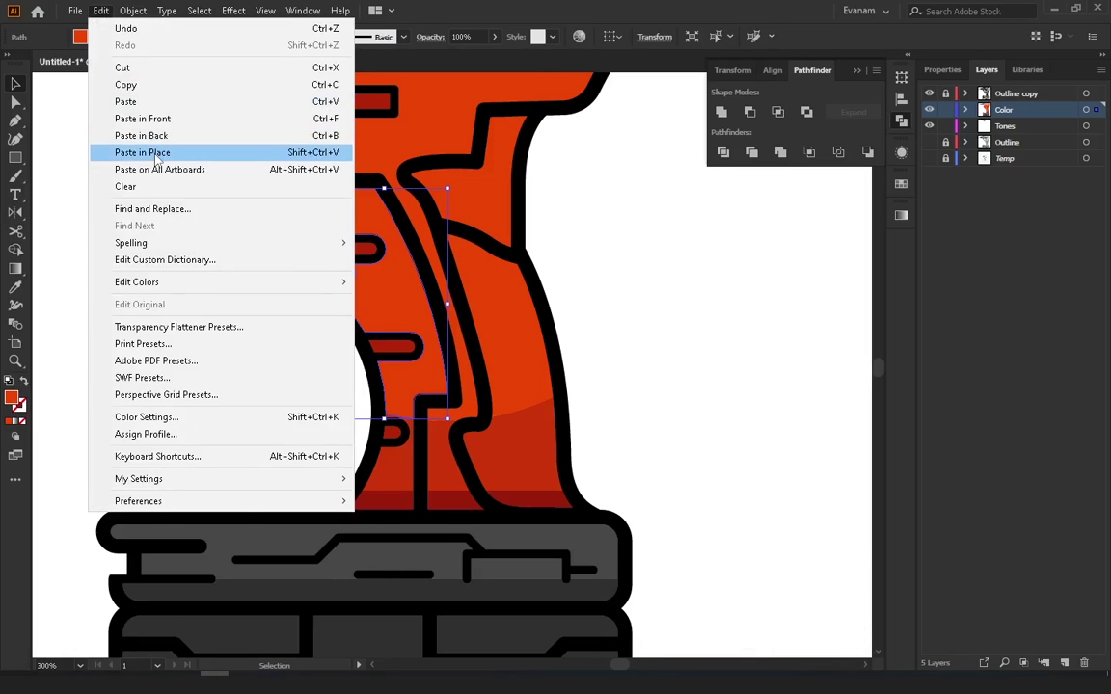
{"action": "left_click", "coordinate": [155, 154]}
Fill the copy with a black dot pattern from the Basic Graphics_Dots library, settling on a slightly larger dot
{"action": "left_click", "coordinate": [96, 37]}
{"action": "mouse_move", "coordinate": [703, 576]}
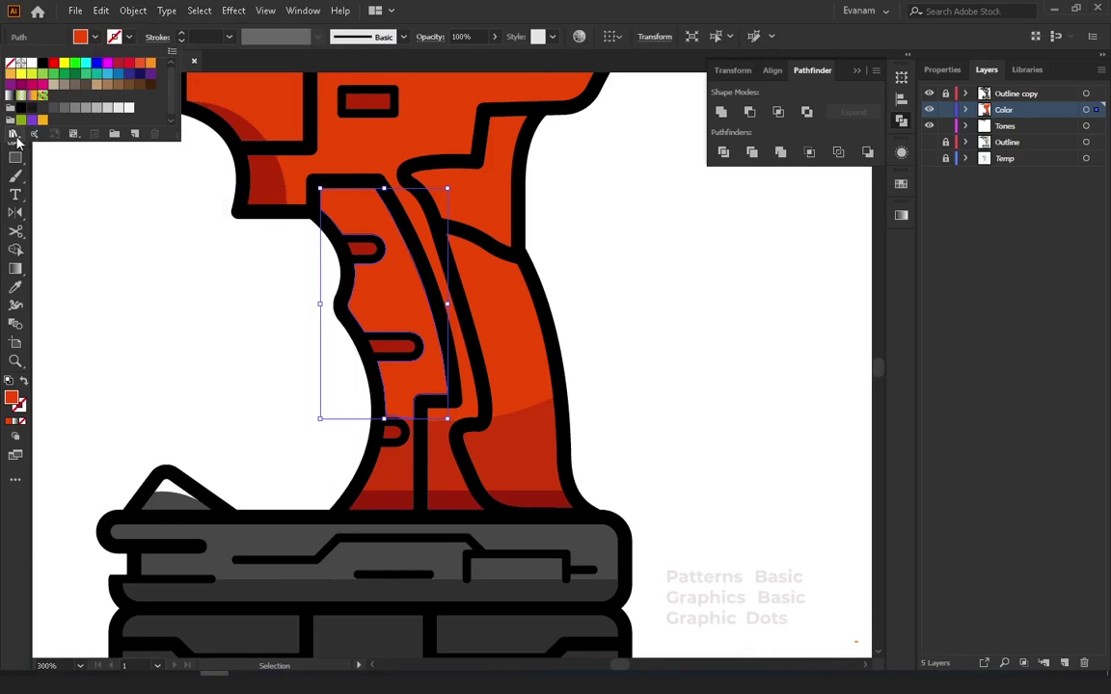
{"action": "left_click", "coordinate": [13, 133]}
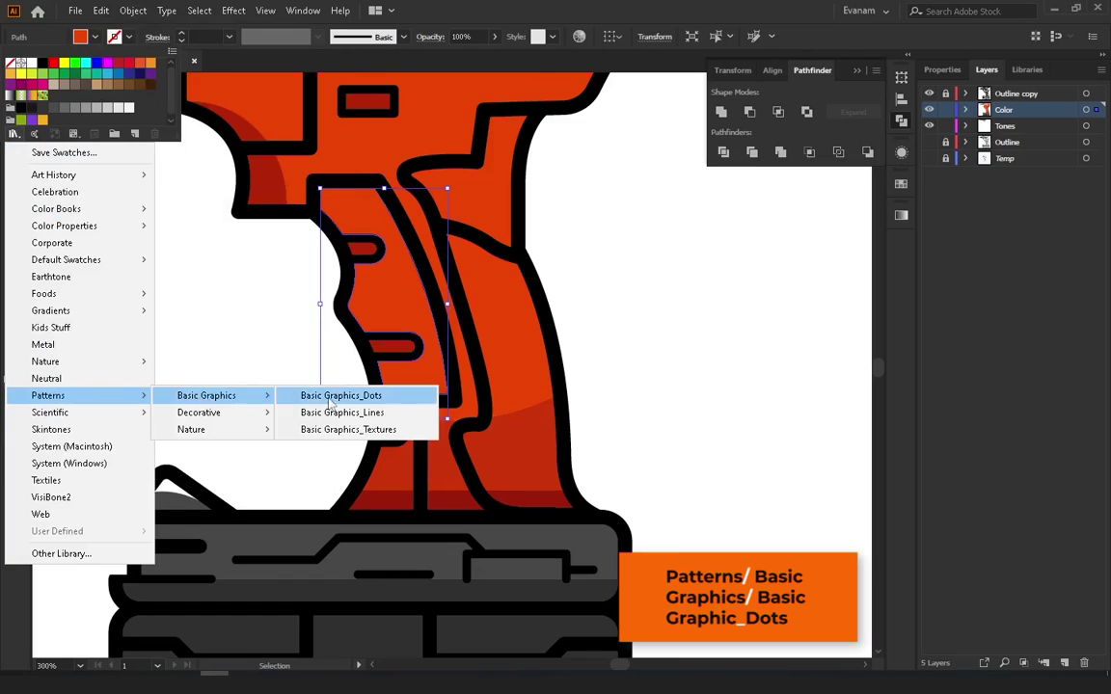
{"action": "left_click", "coordinate": [318, 395]}
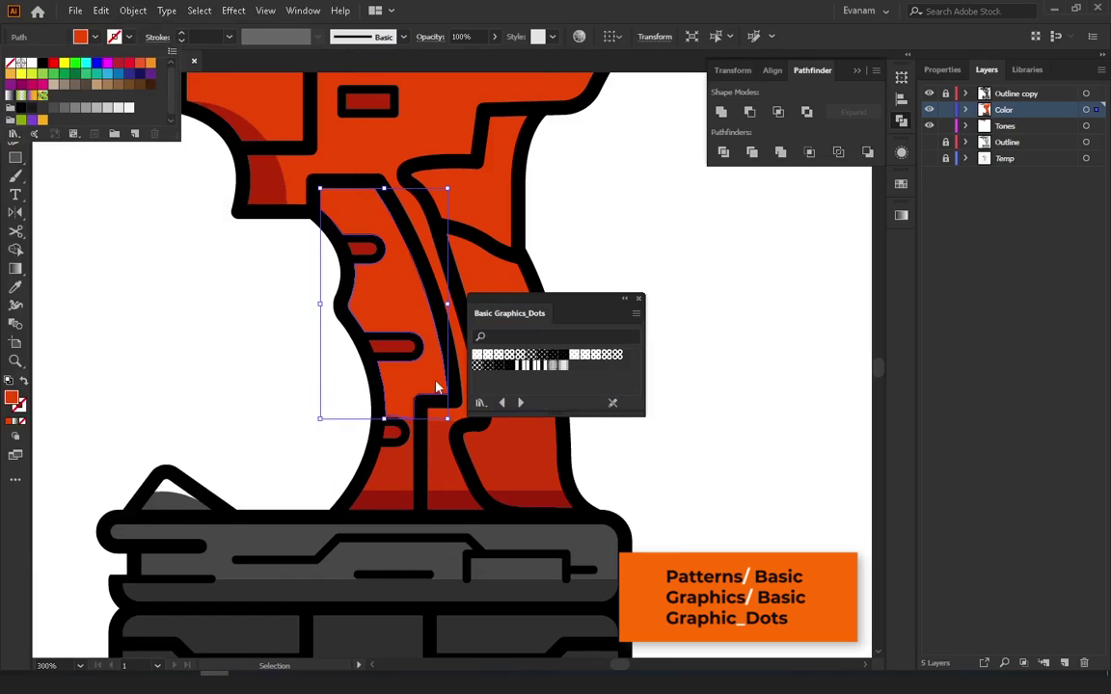
{"action": "left_click", "coordinate": [499, 356]}
{"action": "left_click", "coordinate": [602, 356]}
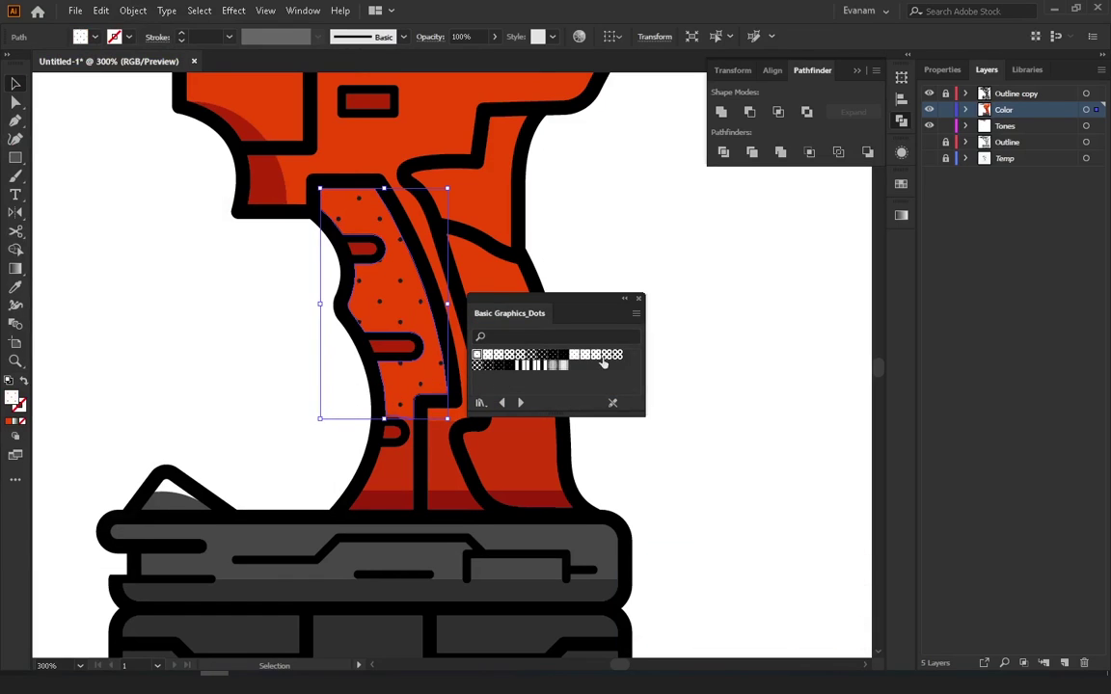
{"action": "left_click", "coordinate": [585, 356]}
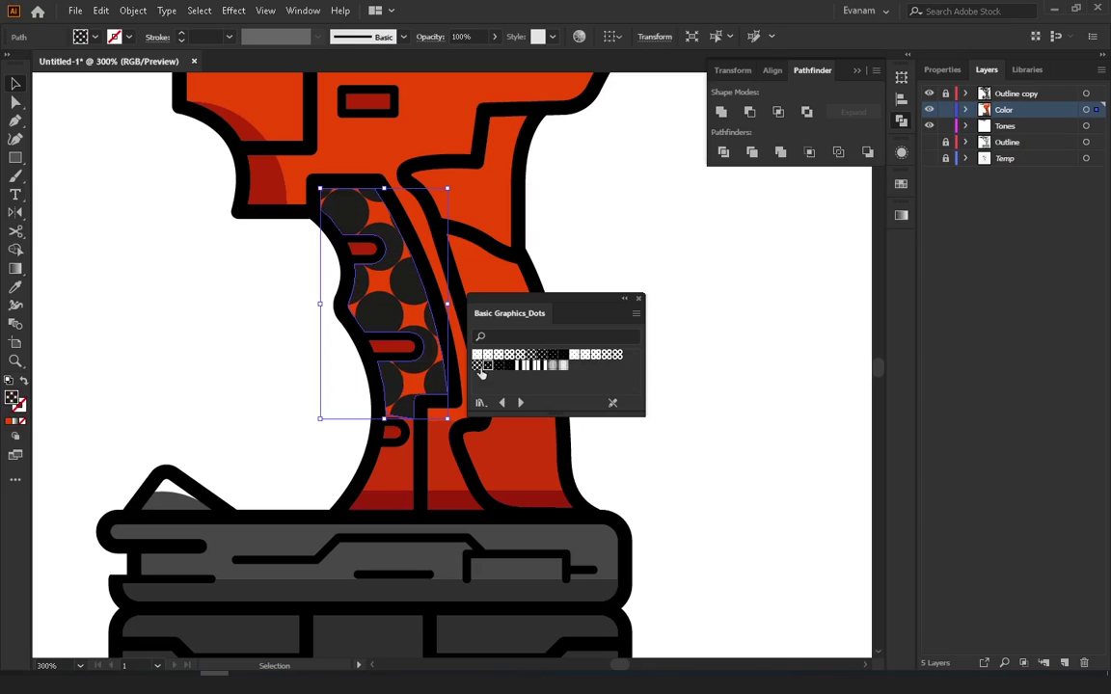
{"action": "left_click", "coordinate": [583, 357]}
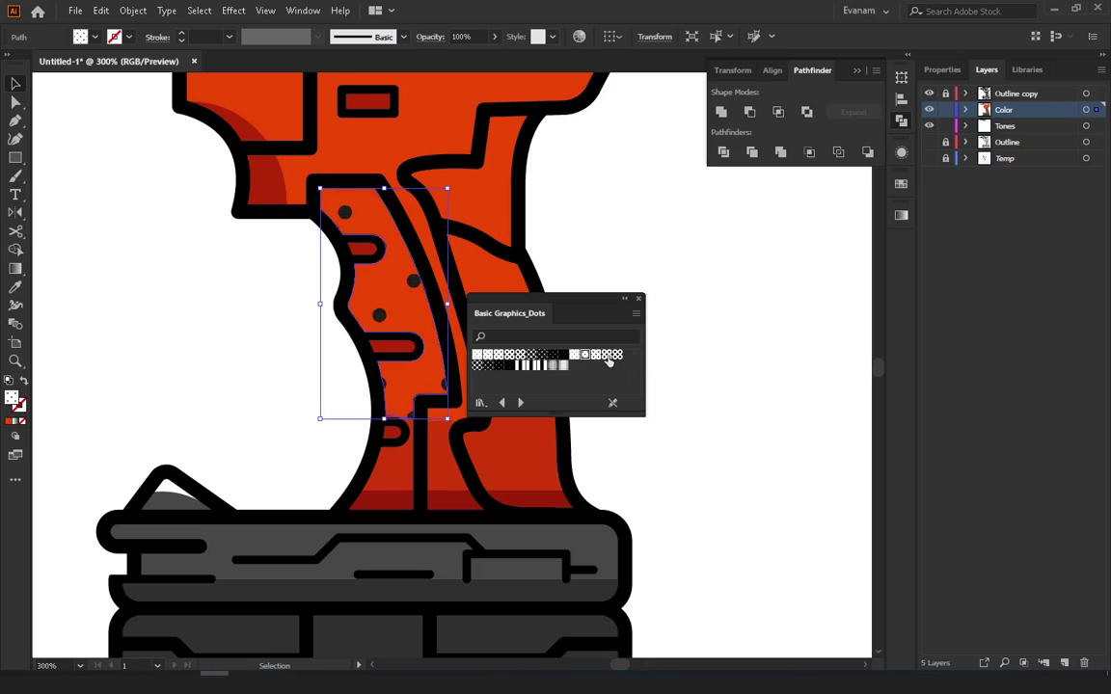
{"action": "left_click", "coordinate": [476, 356]}
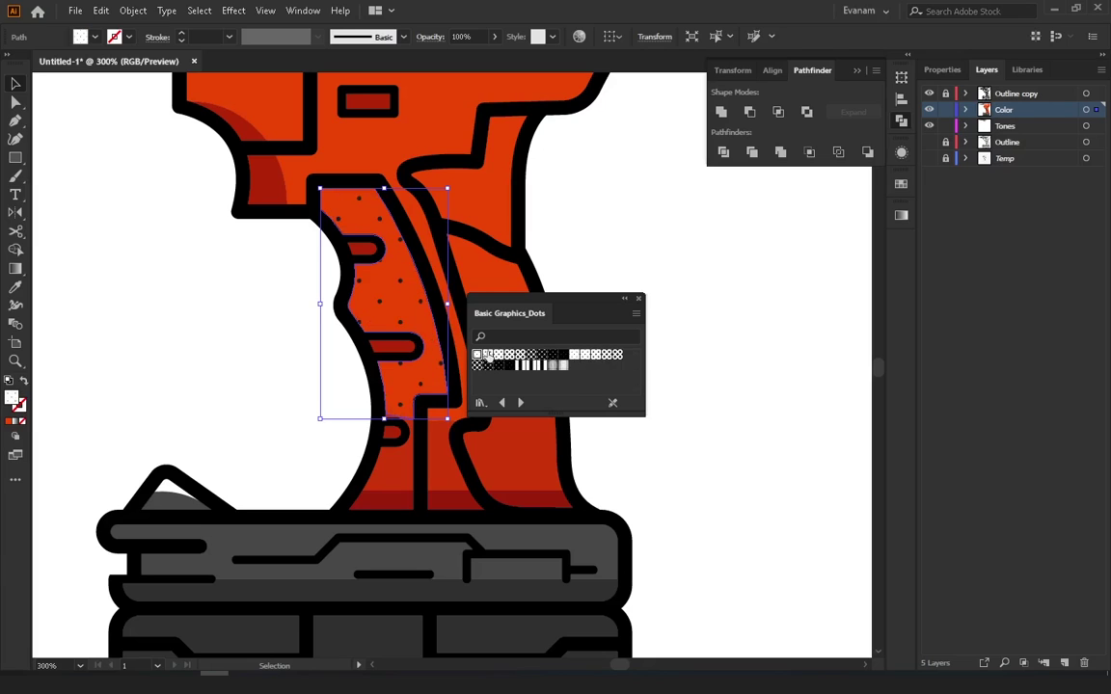
{"action": "left_click", "coordinate": [488, 356]}
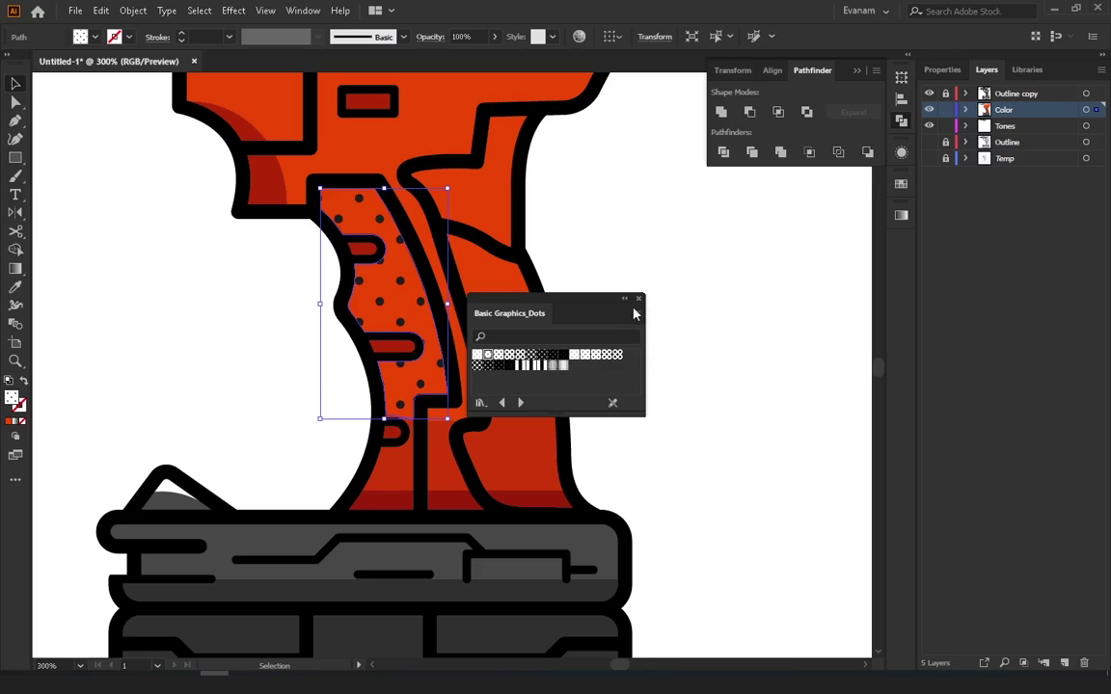
Close the dot pattern library, then select the dotted grip and shift its pattern slightly
{"action": "double_click", "coordinate": [634, 313]}
{"action": "left_click", "coordinate": [166, 248]}
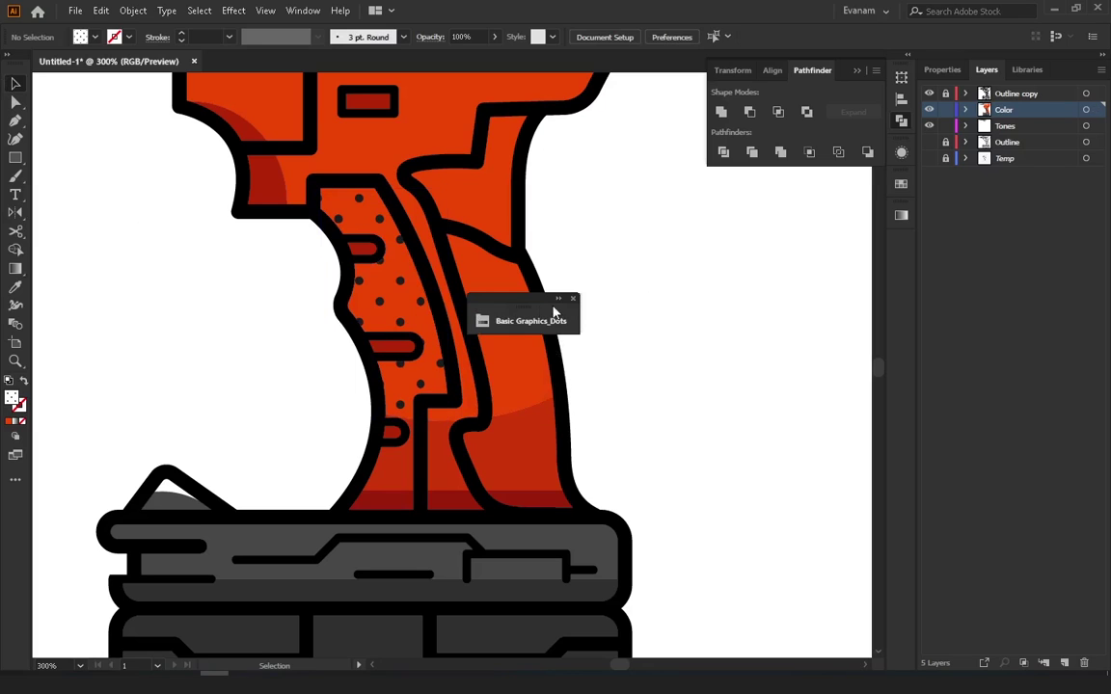
{"action": "left_click", "coordinate": [572, 299]}
{"action": "left_click", "coordinate": [419, 306]}
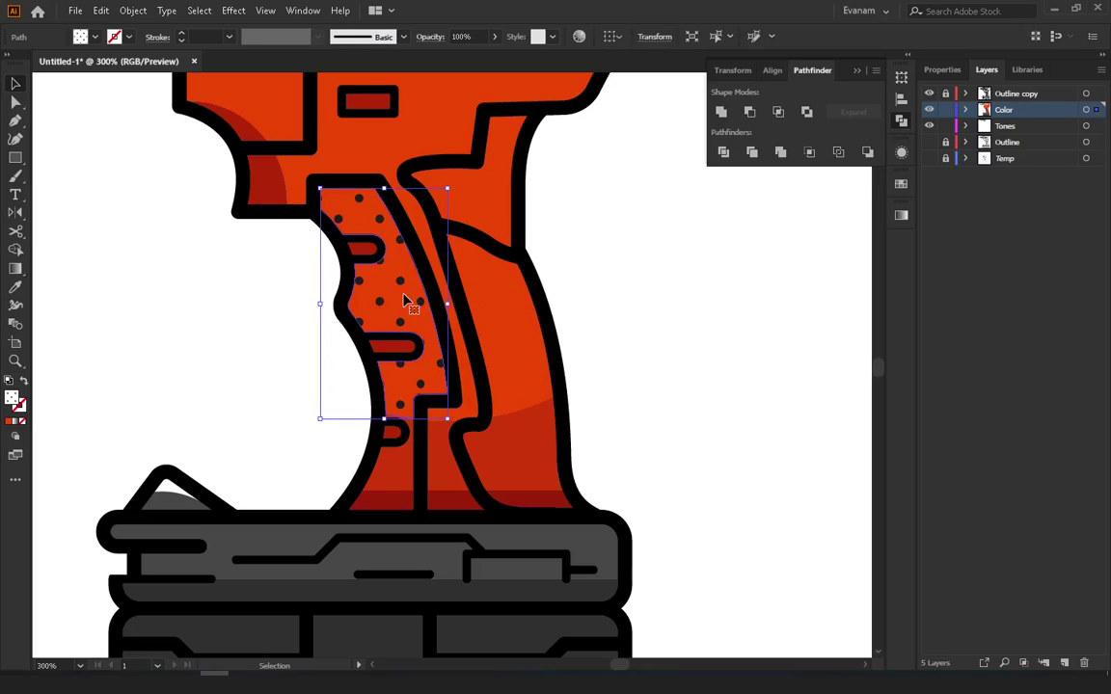
{"action": "left_click_drag", "start_coordinate": [408, 304], "coordinate": [374, 310]}
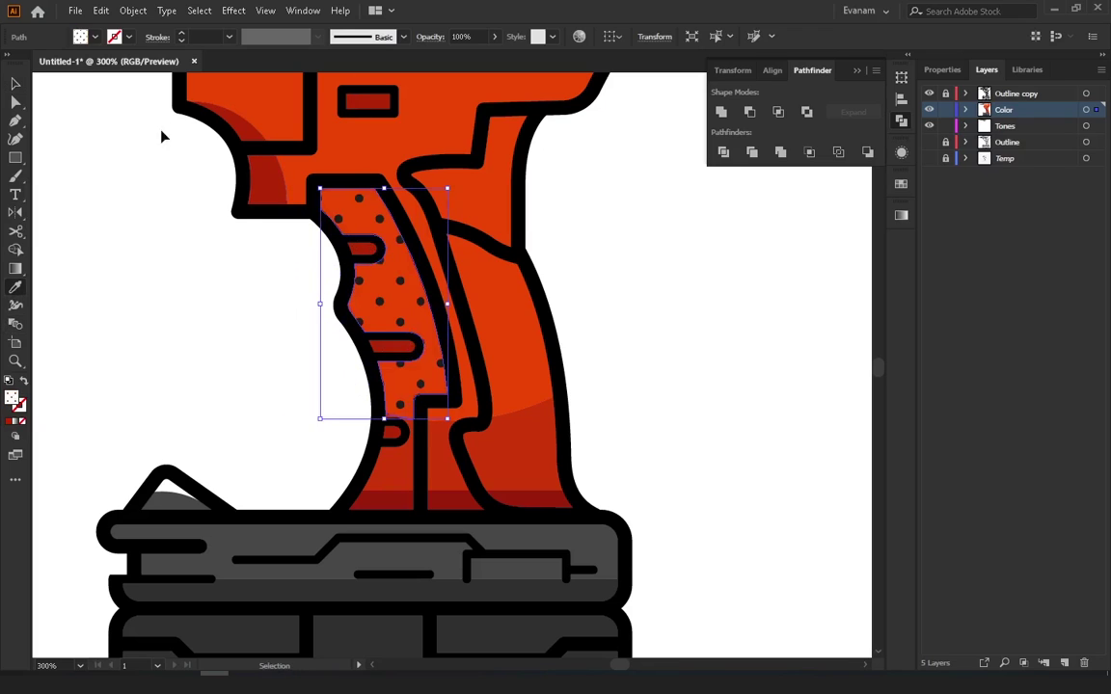
Recolour the grip's dots to dark red 5B1500 with Recolor Artwork
{"action": "left_click", "coordinate": [14, 87]}
{"action": "left_click", "coordinate": [13, 85]}
{"action": "left_click", "coordinate": [527, 35]}
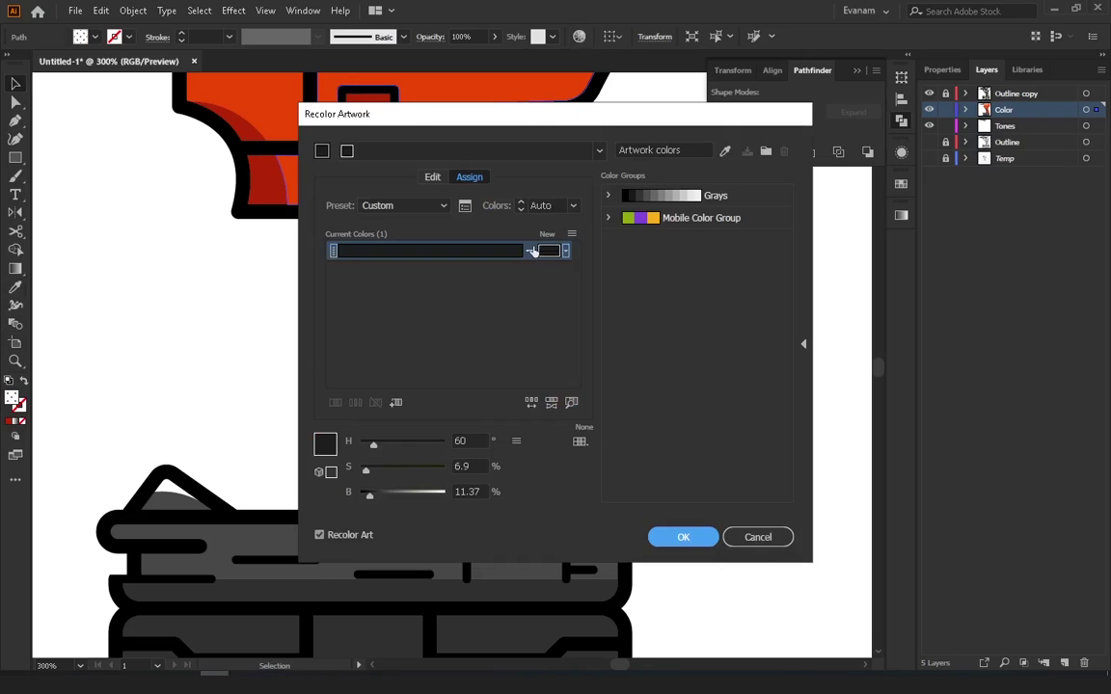
{"action": "left_click_drag", "start_coordinate": [459, 113], "coordinate": [717, 148]}
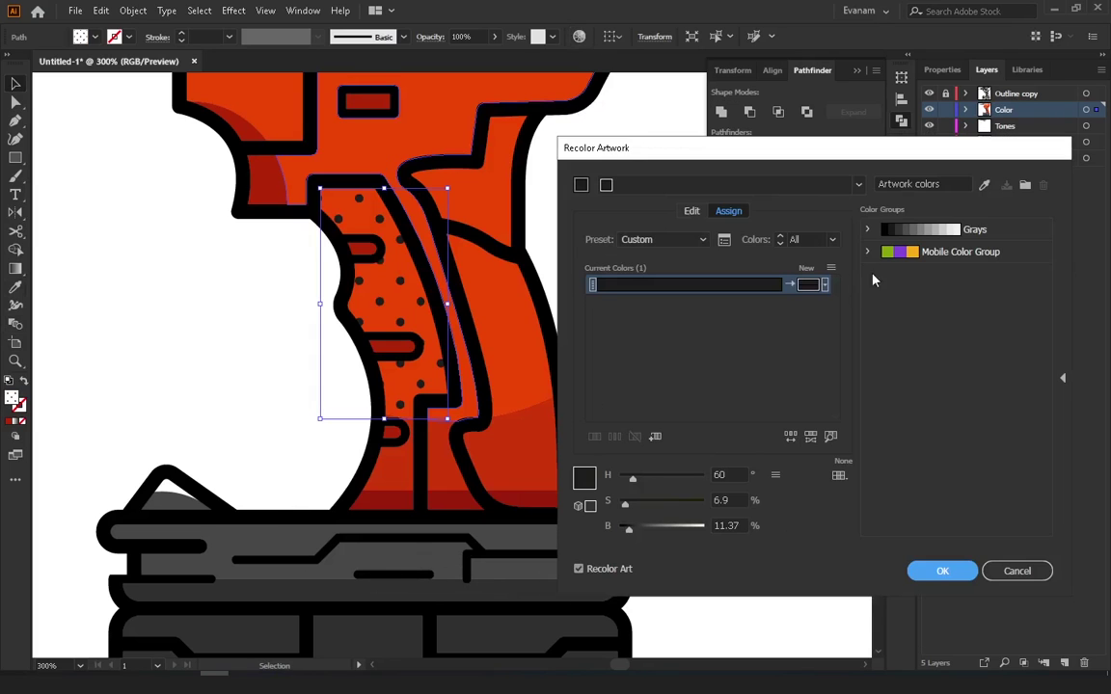
{"action": "double_click", "coordinate": [802, 285]}
{"action": "left_click_drag", "start_coordinate": [547, 183], "coordinate": [841, 210]}
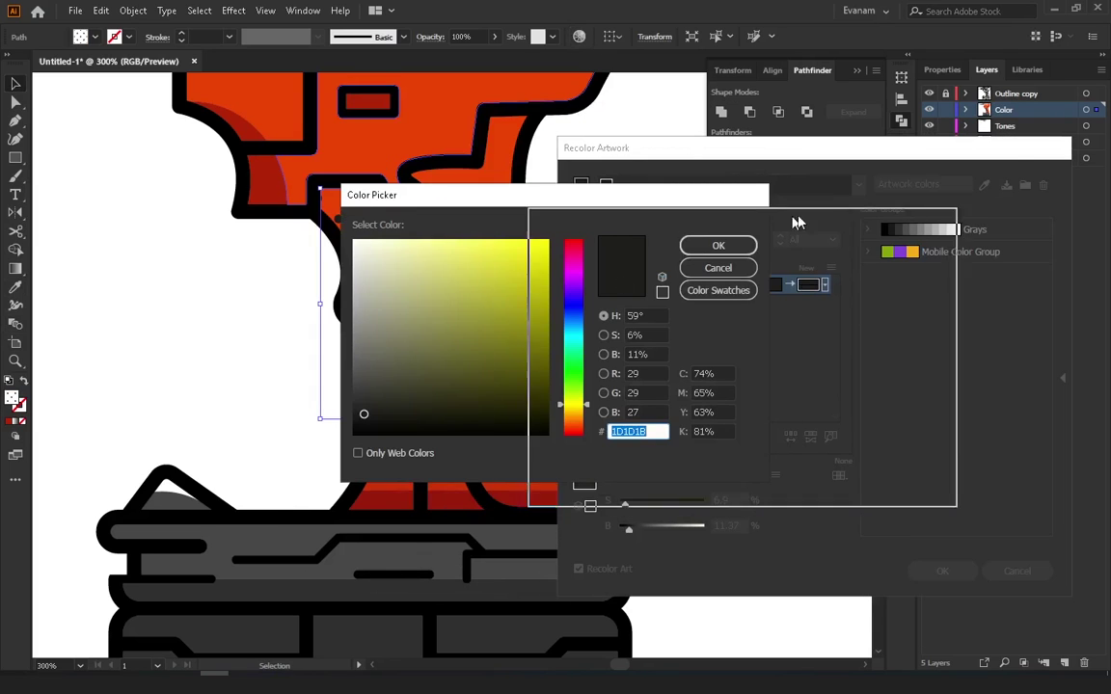
{"action": "mouse_move", "coordinate": [844, 407]}
{"action": "left_mouse_down"}
{"action": "mouse_move", "coordinate": [851, 292]}
{"action": "mouse_move", "coordinate": [861, 450]}
{"action": "mouse_move", "coordinate": [817, 385]}
{"action": "left_mouse_up"}
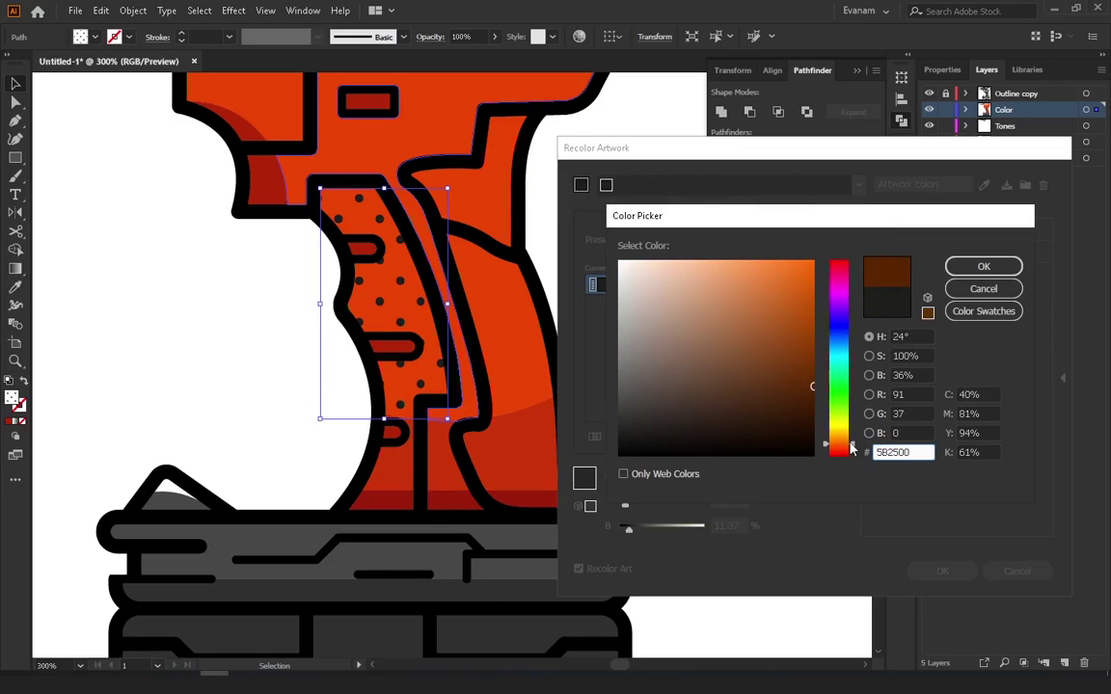
{"action": "left_click_drag", "start_coordinate": [851, 448], "coordinate": [851, 450]}
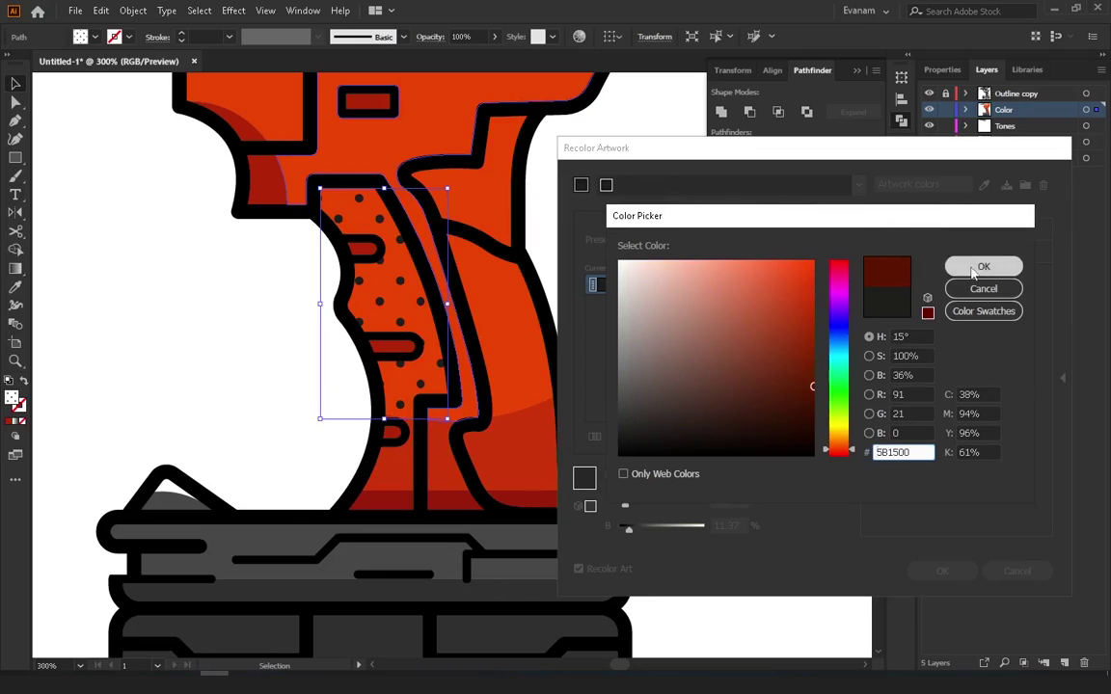
{"action": "left_click", "coordinate": [984, 266]}
{"action": "left_click", "coordinate": [943, 570]}
Paste a copy of the small shape at the grip's bottom behind it and eyedrop the dot texture onto it
{"action": "left_click", "coordinate": [201, 369]}
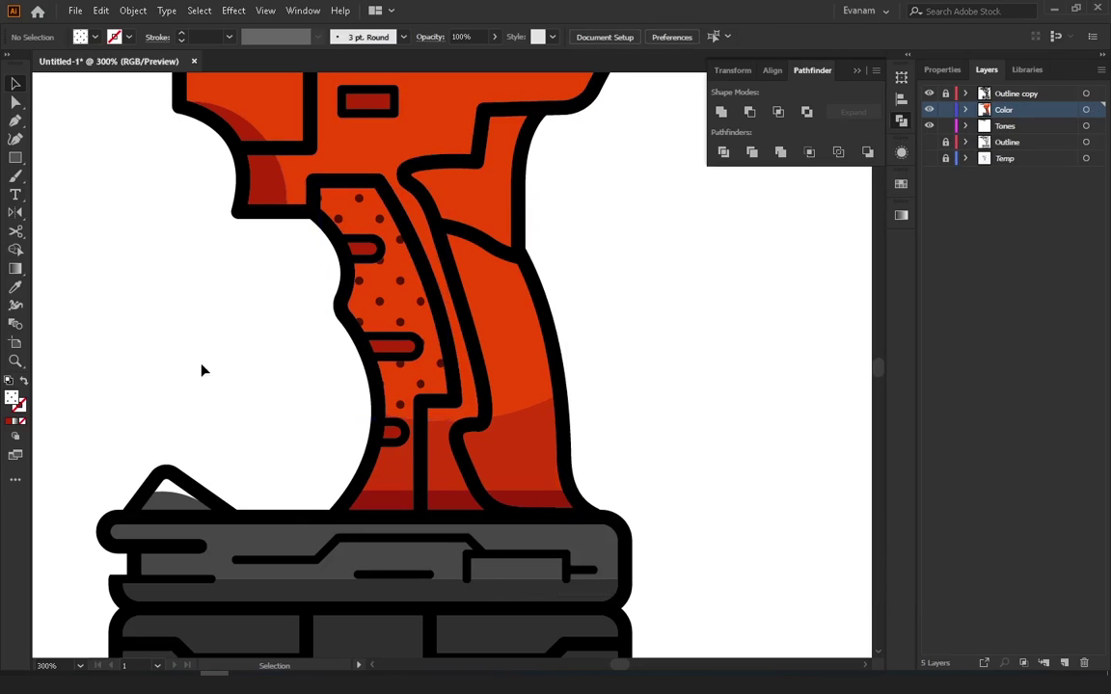
{"action": "scroll", "coordinate": [300, 374], "scroll_direction": "down", "scroll_amount": 1}
{"action": "left_click", "coordinate": [355, 450]}
{"action": "left_click", "coordinate": [15, 286]}
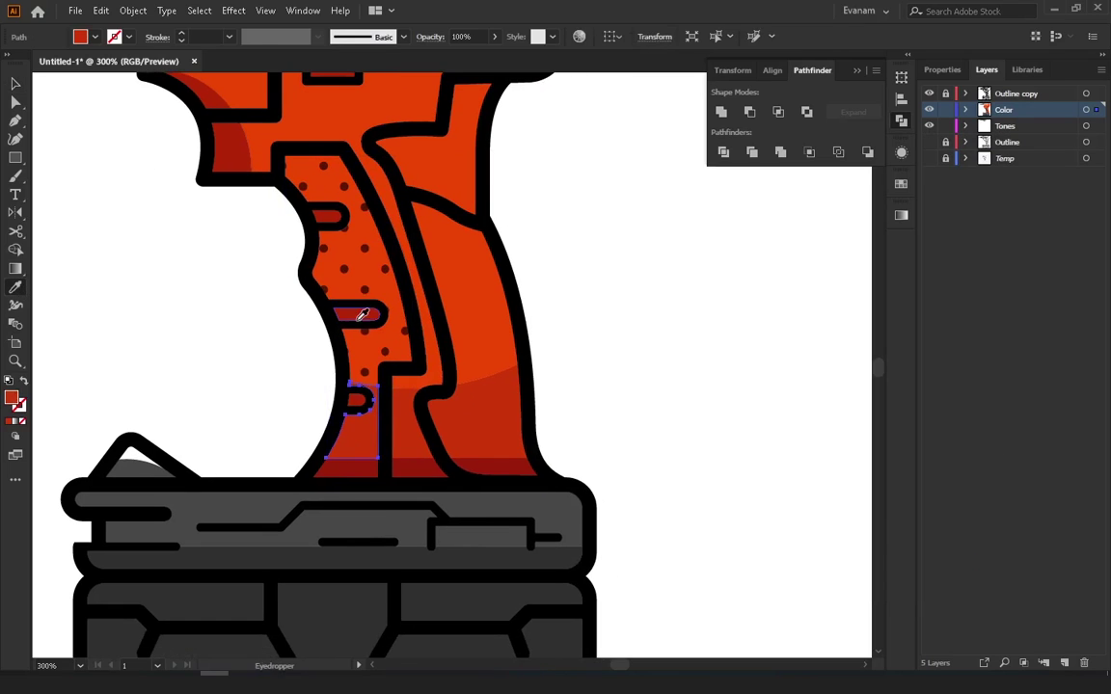
{"action": "left_click", "coordinate": [14, 85]}
{"action": "left_click", "coordinate": [134, 10]}
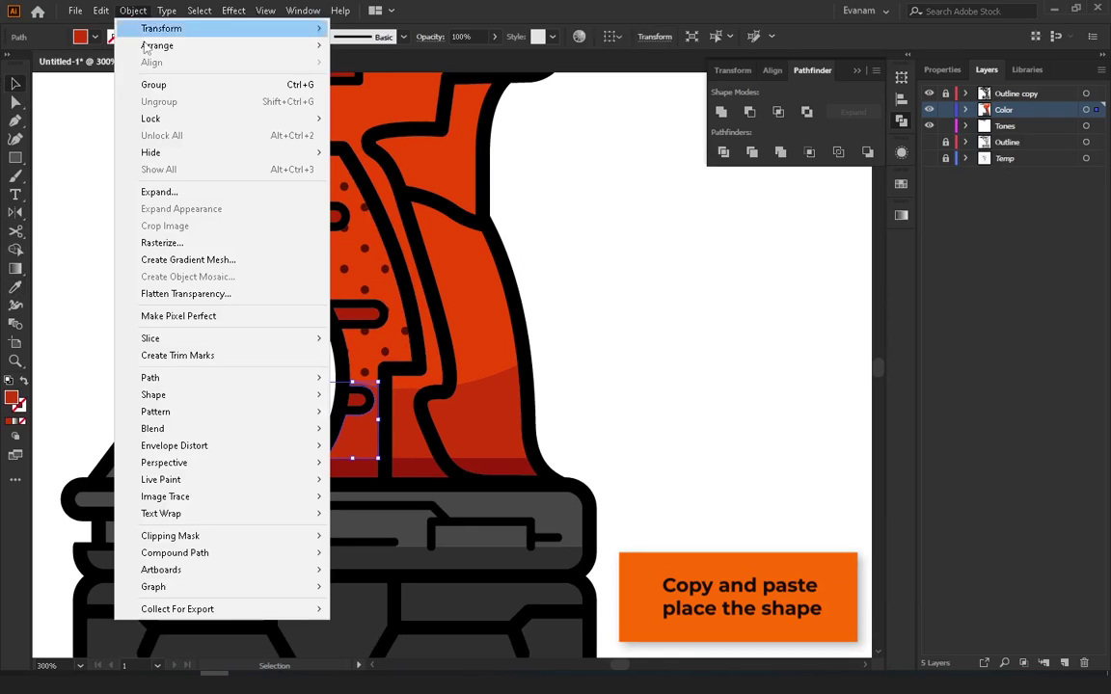
{"action": "left_click", "coordinate": [126, 84]}
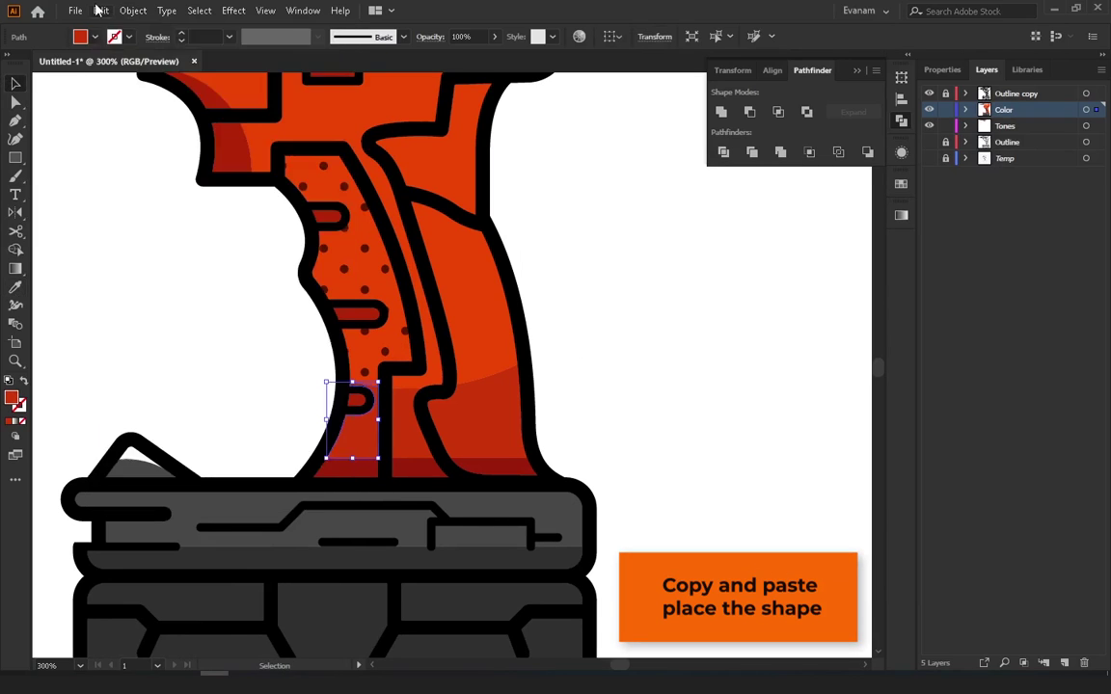
{"action": "left_click", "coordinate": [102, 11]}
{"action": "left_click", "coordinate": [140, 135]}
{"action": "left_click", "coordinate": [17, 288]}
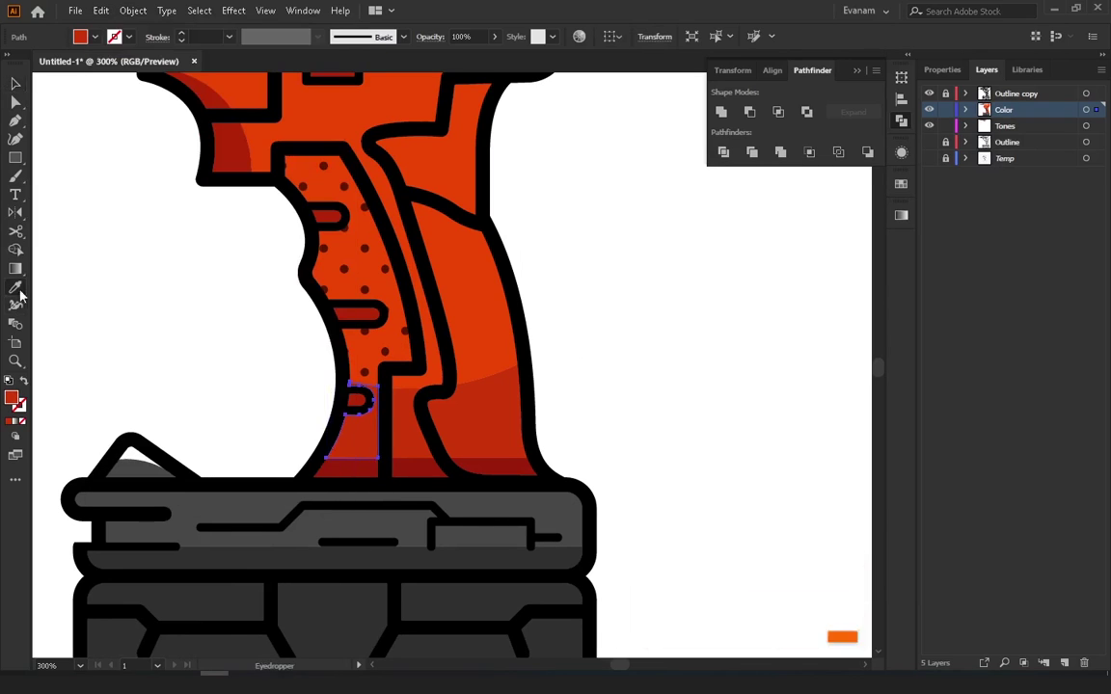
{"action": "left_click", "coordinate": [369, 286]}
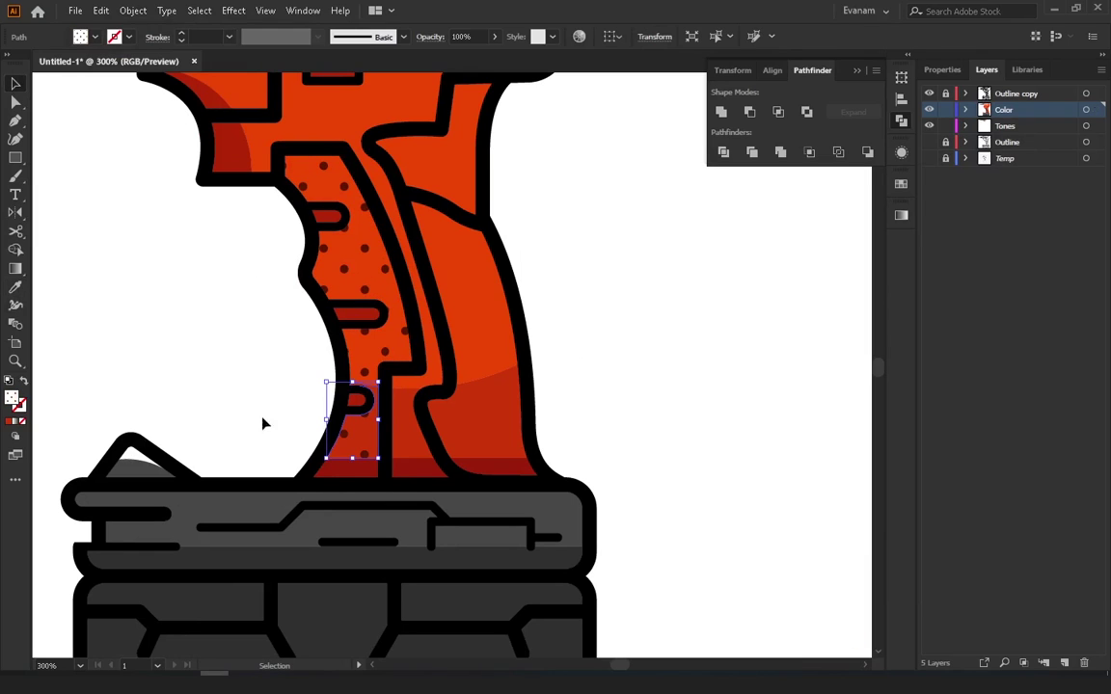
Paste a copy of the small bottom rectangle in place and give it the dot texture
{"action": "left_click", "coordinate": [324, 465]}
{"action": "left_click", "coordinate": [101, 11]}
{"action": "left_click", "coordinate": [127, 83]}
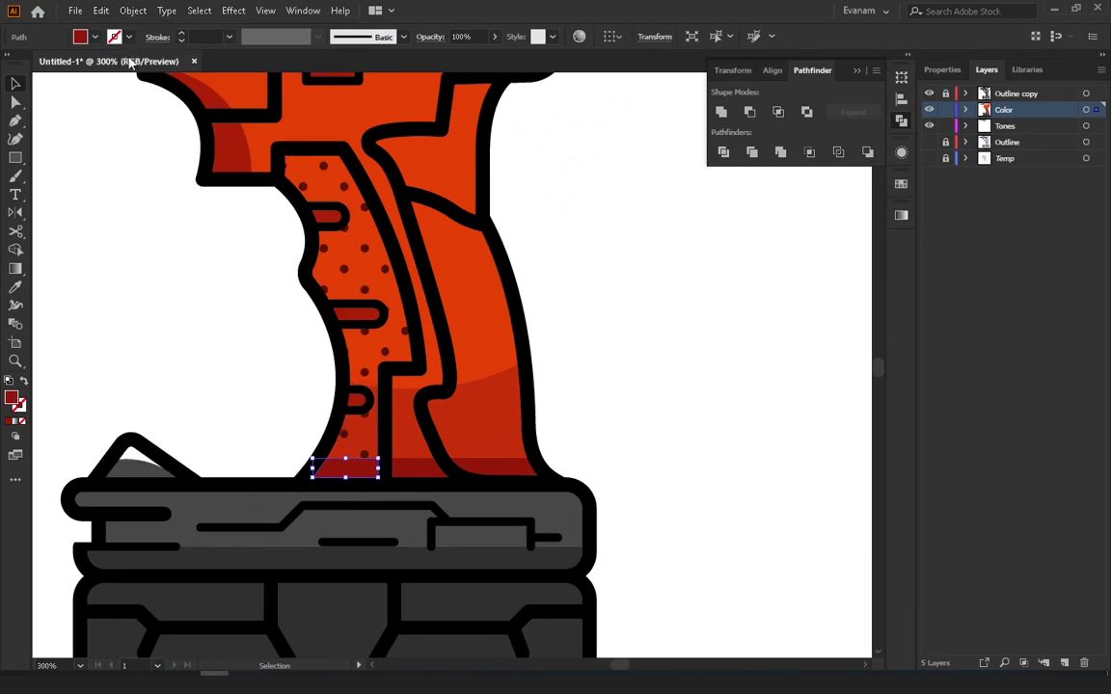
{"action": "left_click", "coordinate": [101, 11]}
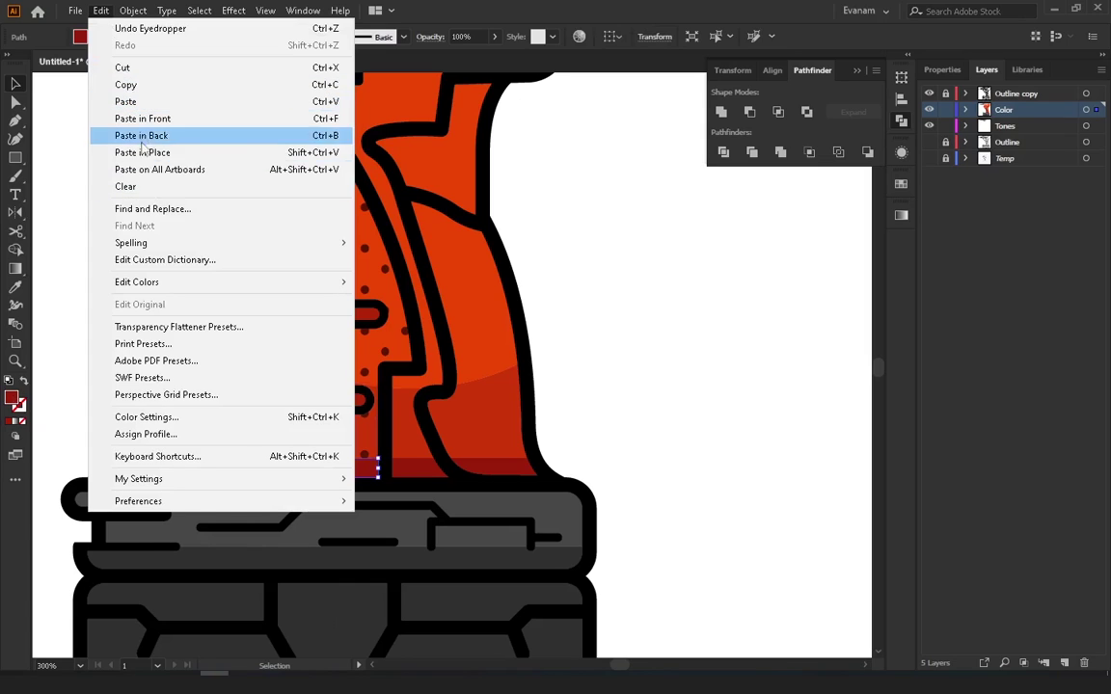
{"action": "left_click", "coordinate": [141, 152]}
{"action": "left_click", "coordinate": [16, 288]}
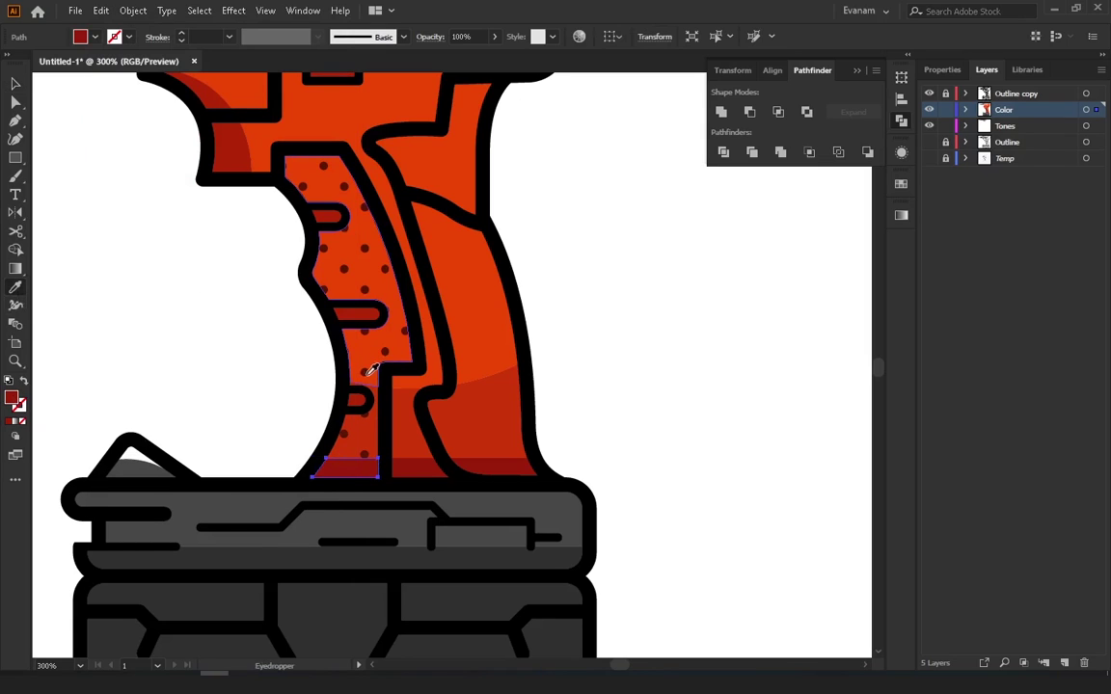
{"action": "left_click", "coordinate": [239, 214]}
{"action": "left_click", "coordinate": [18, 89]}
{"action": "key", "text": "ctrl+shift+a"}
{"action": "key", "text": "ctrl+minus"}
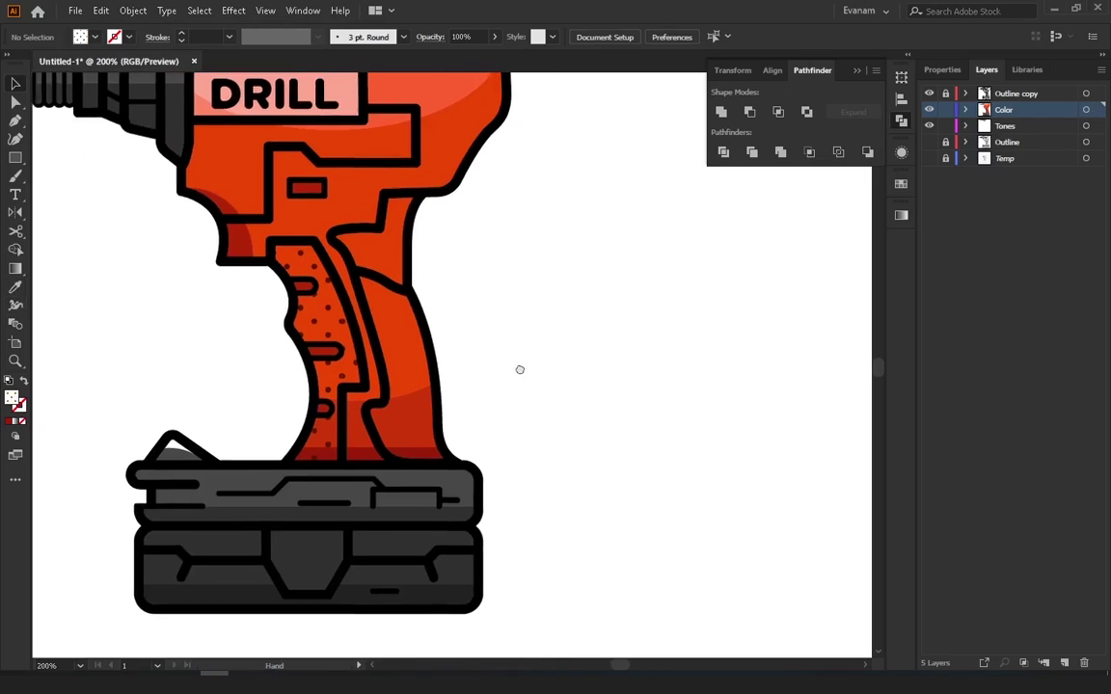
{"action": "scroll", "coordinate": [518, 369], "scroll_direction": "up", "scroll_amount": 1}
Paste a copy of the shape above the grip behind the original
{"action": "left_click", "coordinate": [390, 278]}
{"action": "left_click", "coordinate": [134, 11]}
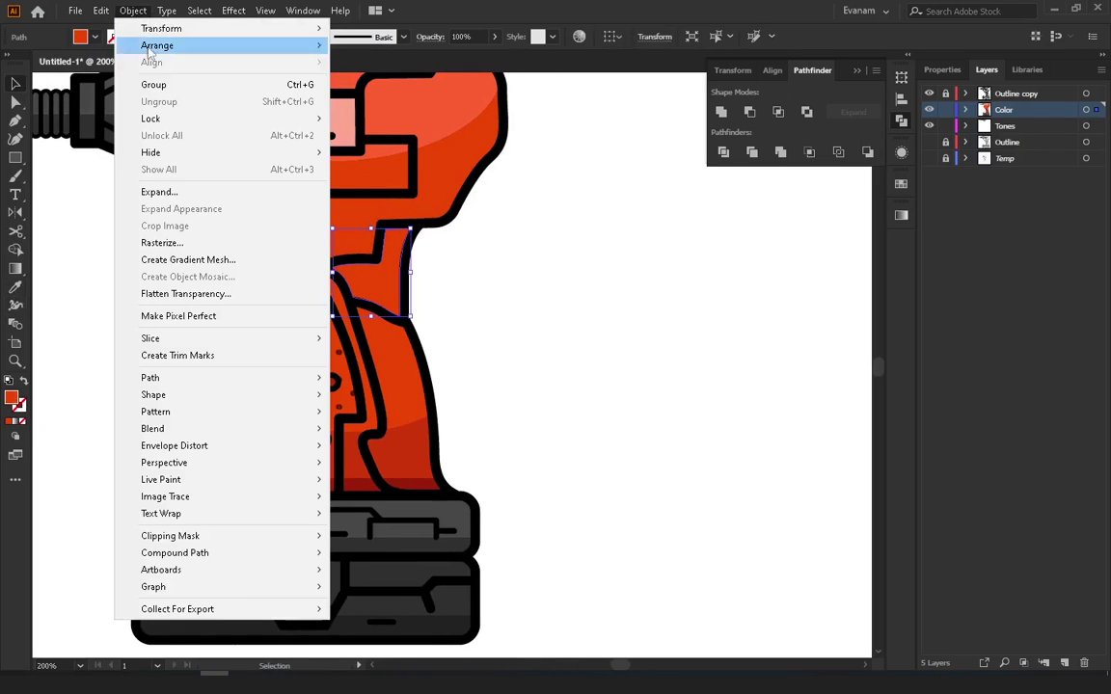
{"action": "left_click", "coordinate": [126, 85]}
{"action": "left_click", "coordinate": [100, 11]}
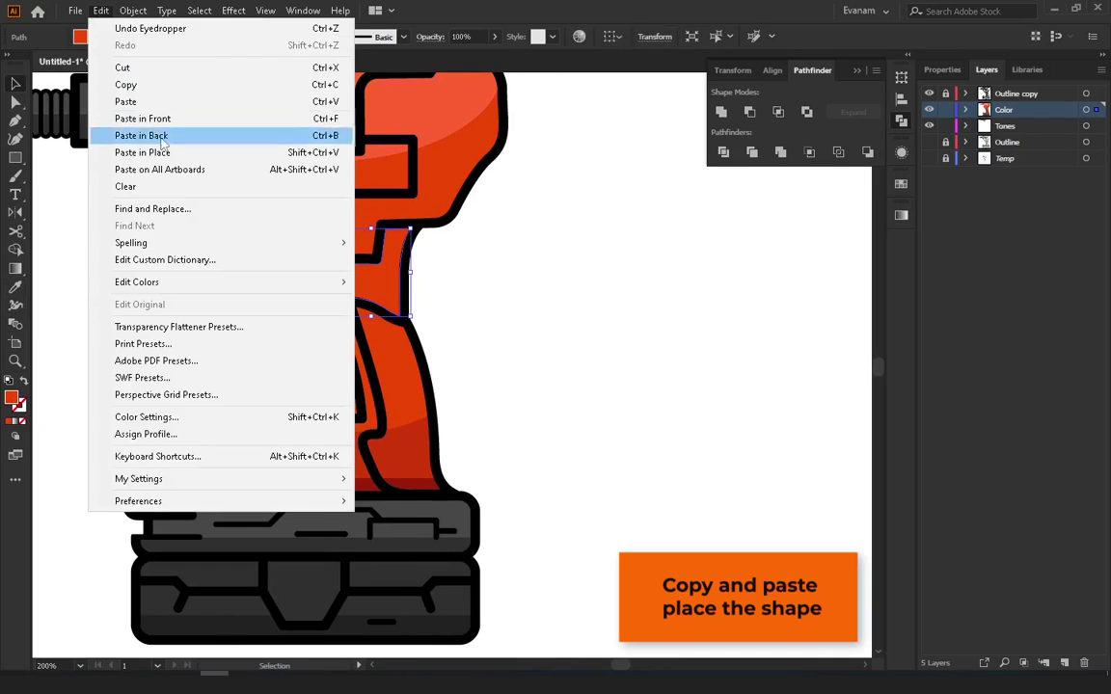
{"action": "left_click", "coordinate": [141, 135]}
Fill the copy with a horizontal line pattern from Basic Graphics_Lines
{"action": "left_click", "coordinate": [94, 39]}
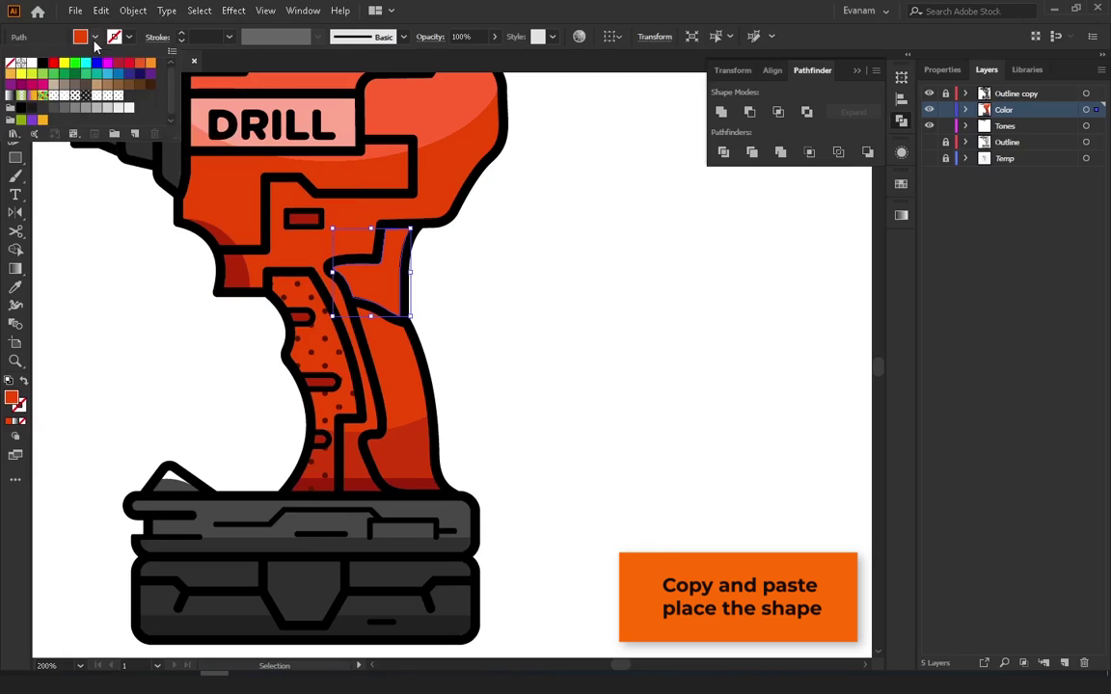
{"action": "left_click", "coordinate": [15, 132]}
{"action": "mouse_move", "coordinate": [198, 413]}
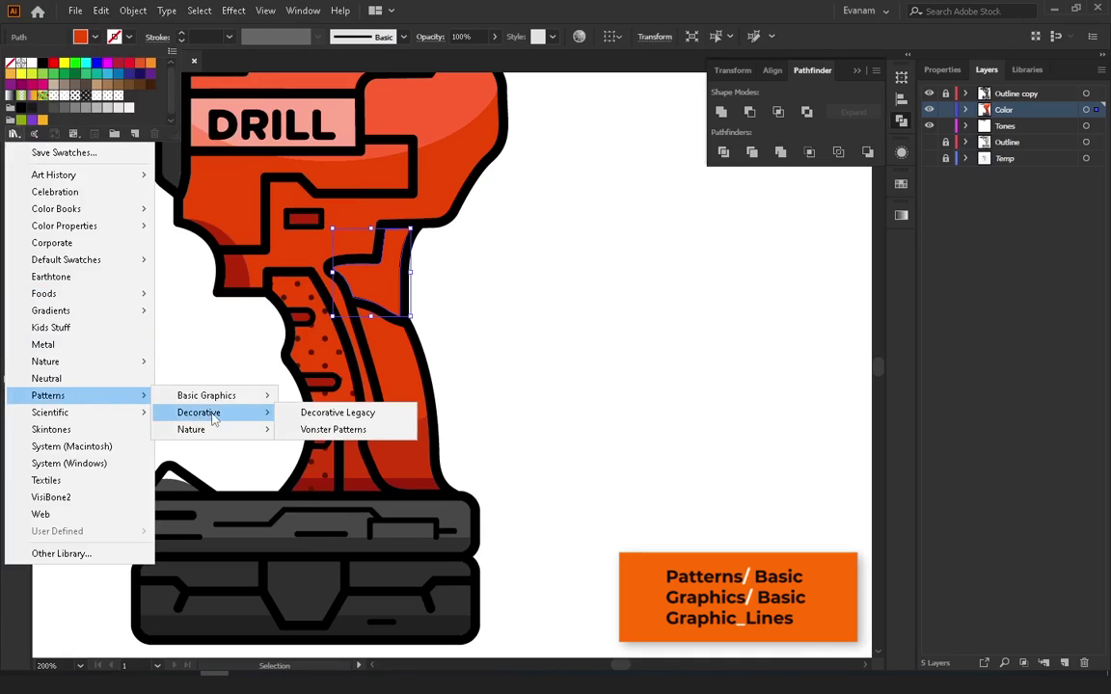
{"action": "left_click", "coordinate": [333, 412]}
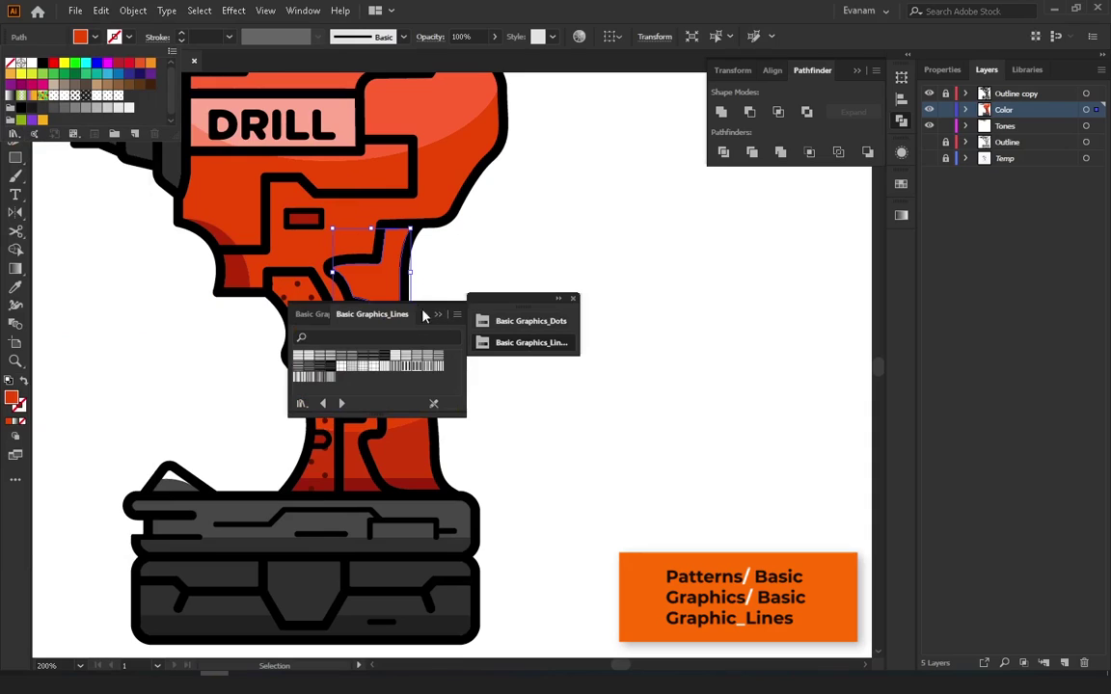
{"action": "mouse_move", "coordinate": [423, 315]}
{"action": "left_mouse_down"}
{"action": "mouse_move", "coordinate": [612, 309]}
{"action": "mouse_move", "coordinate": [630, 287]}
{"action": "left_mouse_up"}
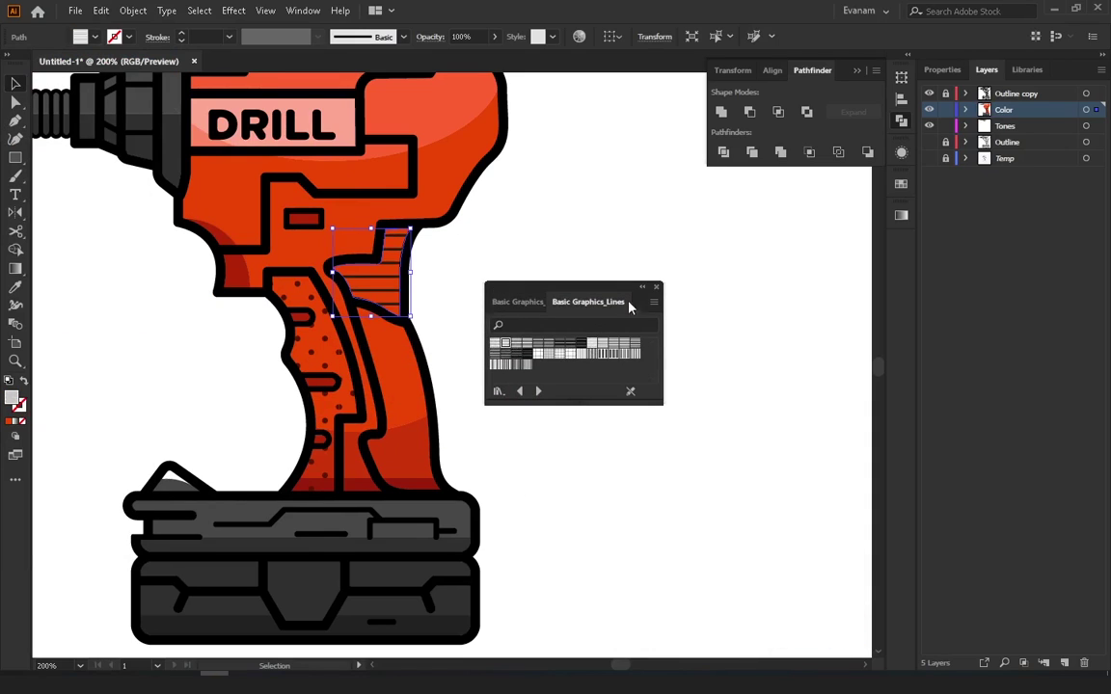
{"action": "left_click", "coordinate": [655, 289]}
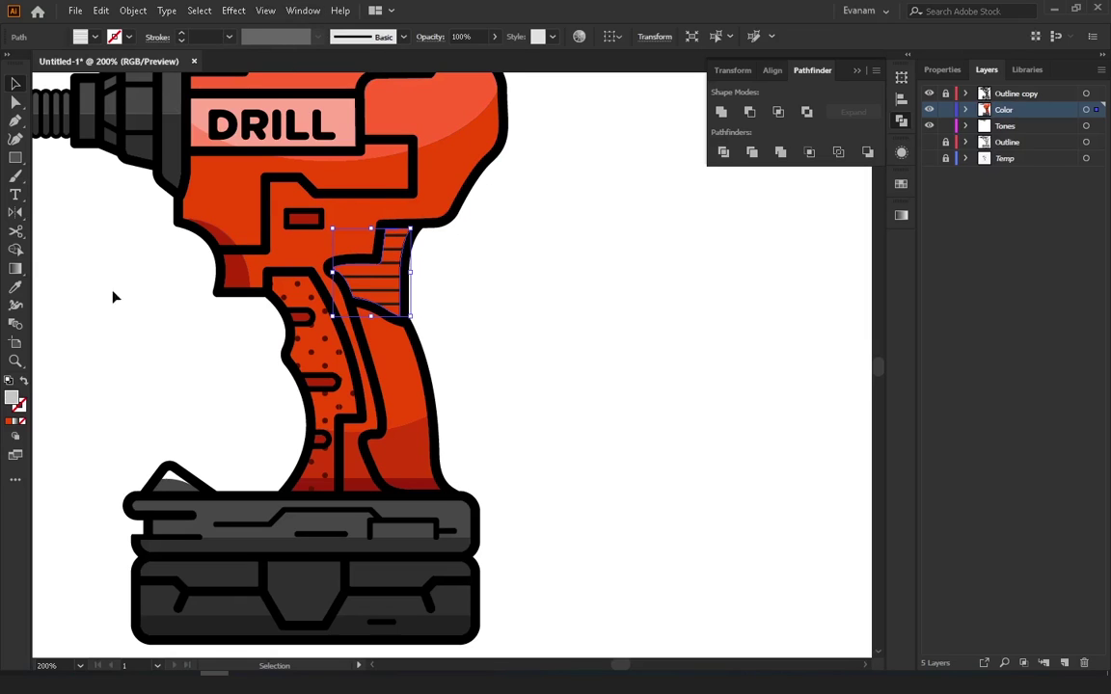
{"action": "left_click", "coordinate": [579, 36]}
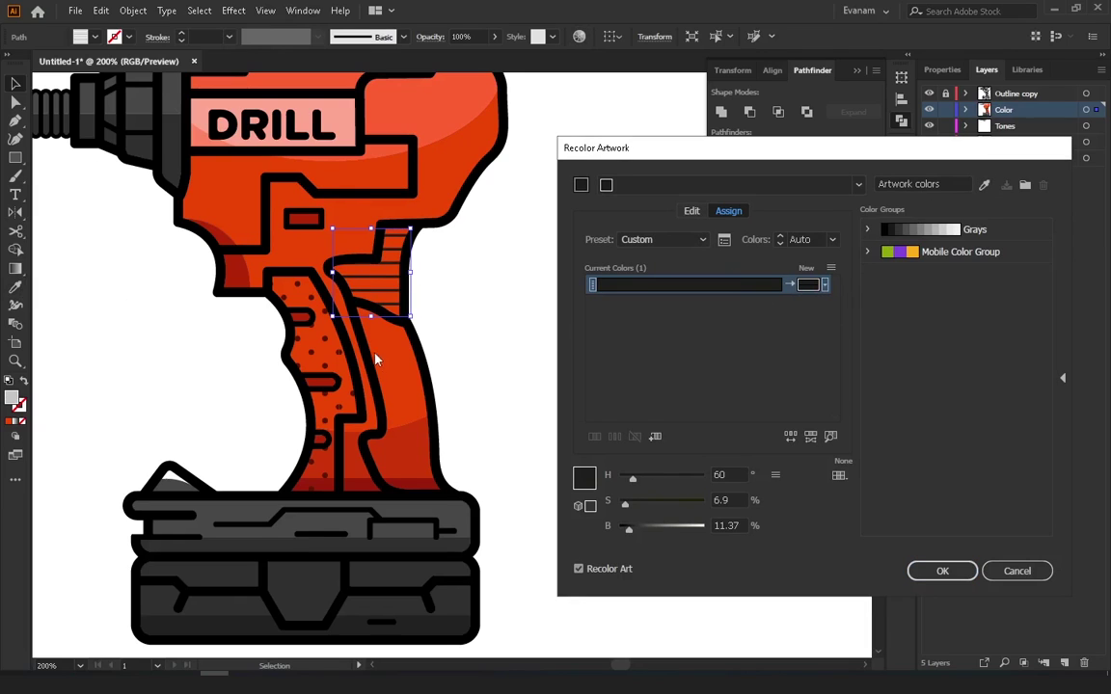
Cancel the first recolour attempt and copy the dotted grip's hex value 5B1500
{"action": "double_click", "coordinate": [808, 285]}
{"action": "left_click_drag", "start_coordinate": [850, 436], "coordinate": [851, 440]}
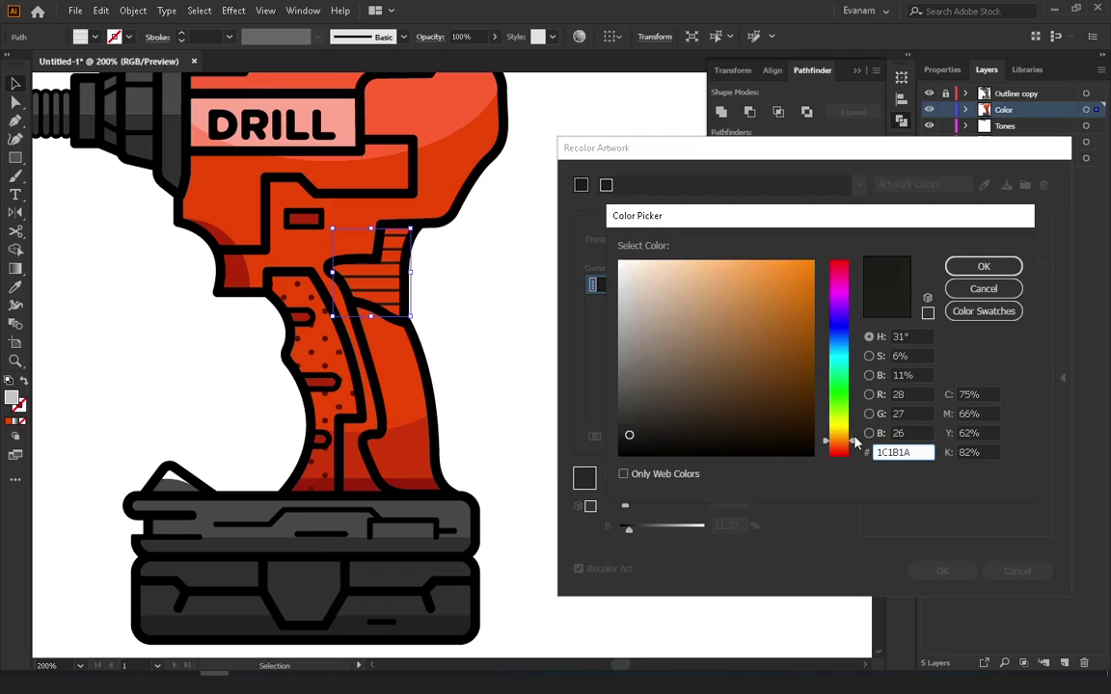
{"action": "left_click", "coordinate": [984, 288]}
{"action": "left_click", "coordinate": [943, 571]}
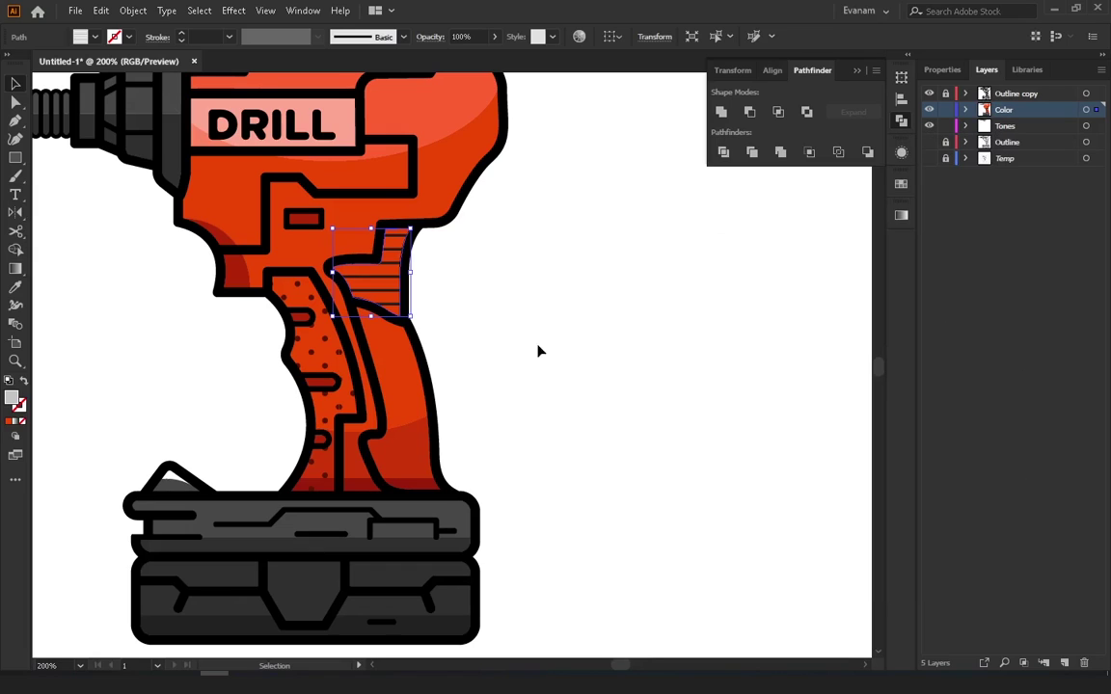
{"action": "left_click", "coordinate": [312, 361]}
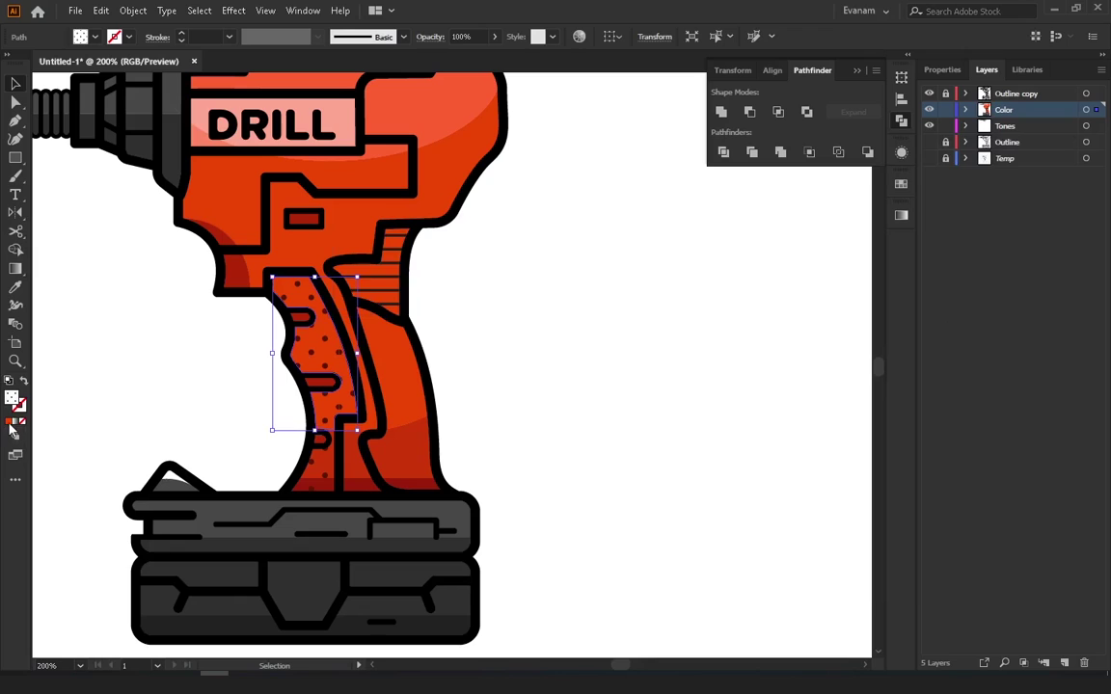
{"action": "left_click", "coordinate": [578, 37]}
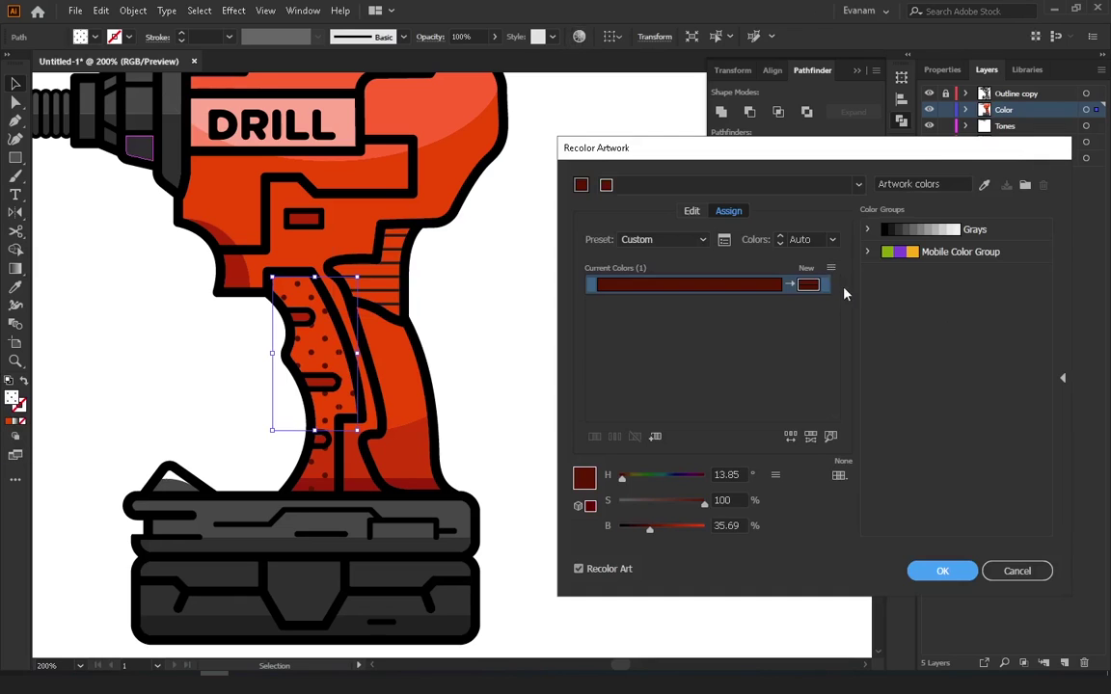
{"action": "double_click", "coordinate": [815, 289]}
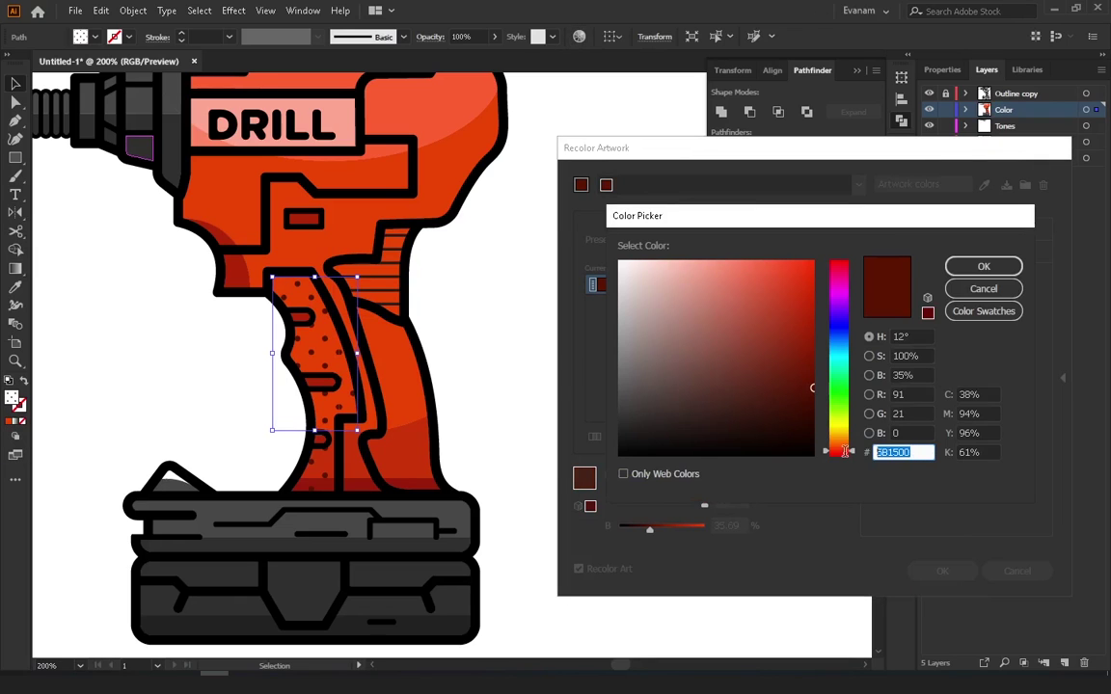
{"action": "right_click", "coordinate": [879, 453]}
{"action": "left_click", "coordinate": [752, 500]}
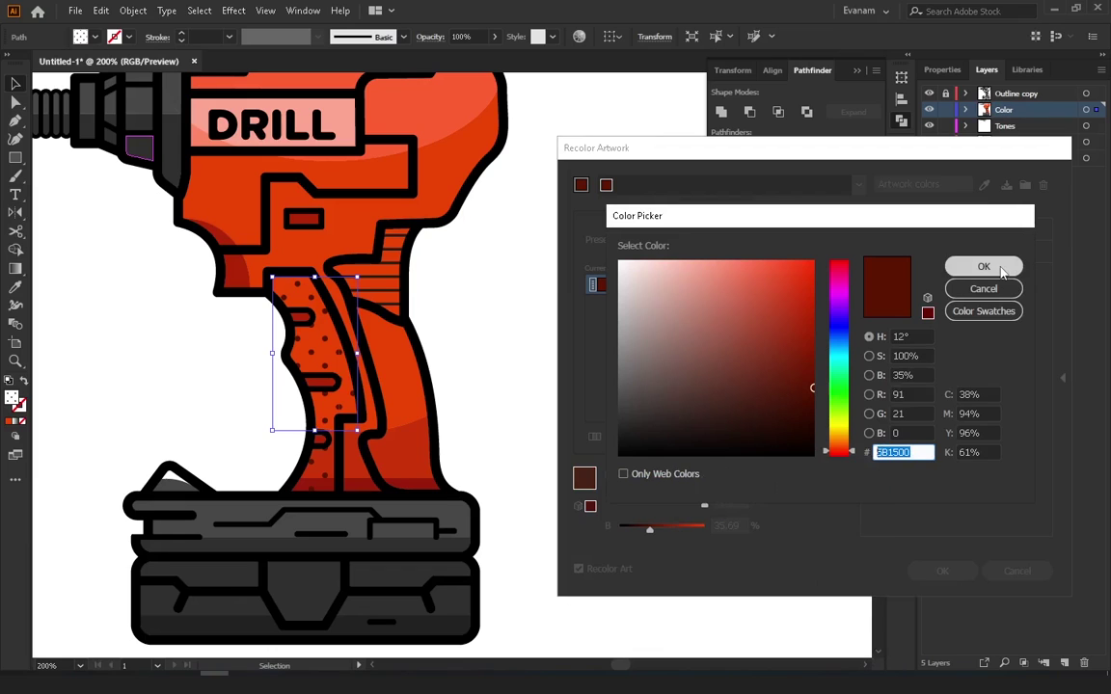
{"action": "left_click", "coordinate": [984, 267]}
{"action": "key", "text": "Return"}
Recolour the striped shape by pasting 5B1500 as its new colour
{"action": "left_click", "coordinate": [382, 275]}
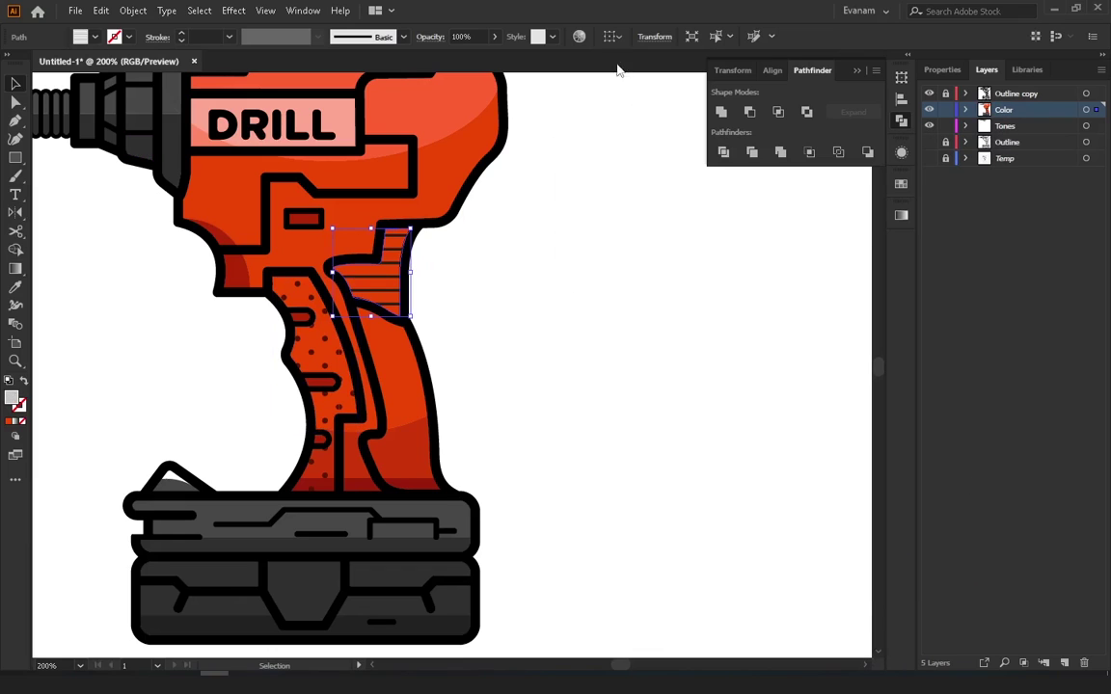
{"action": "left_click", "coordinate": [578, 35]}
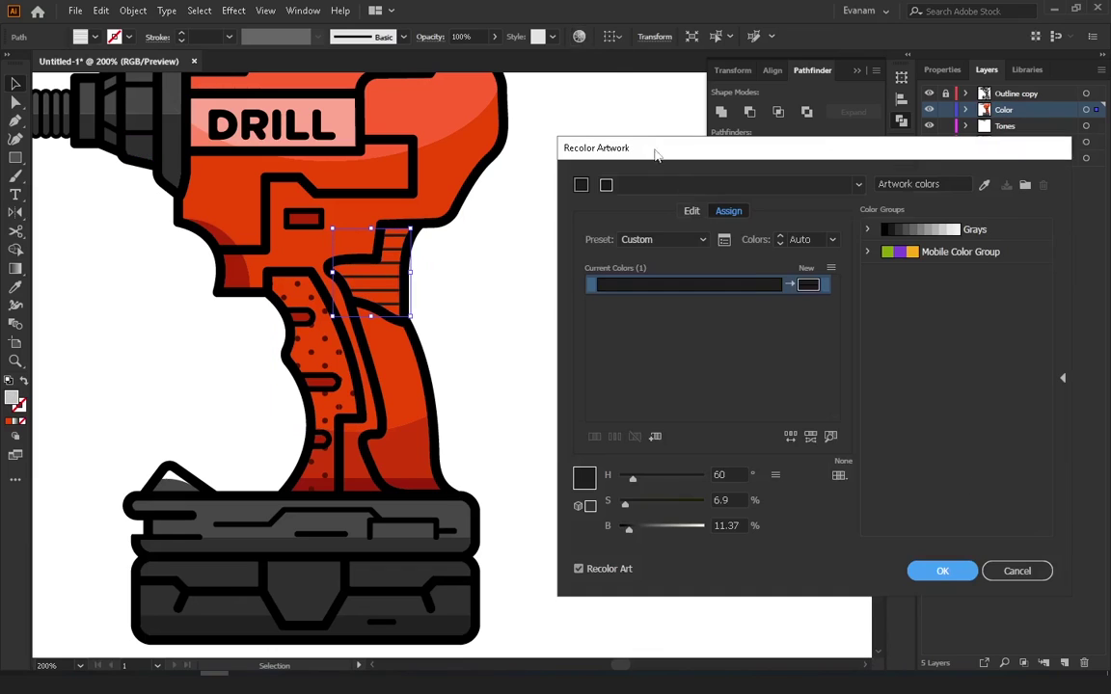
{"action": "double_click", "coordinate": [816, 287]}
{"action": "right_click", "coordinate": [882, 452]}
{"action": "left_click", "coordinate": [892, 520]}
{"action": "type", "text": "5B1500"}
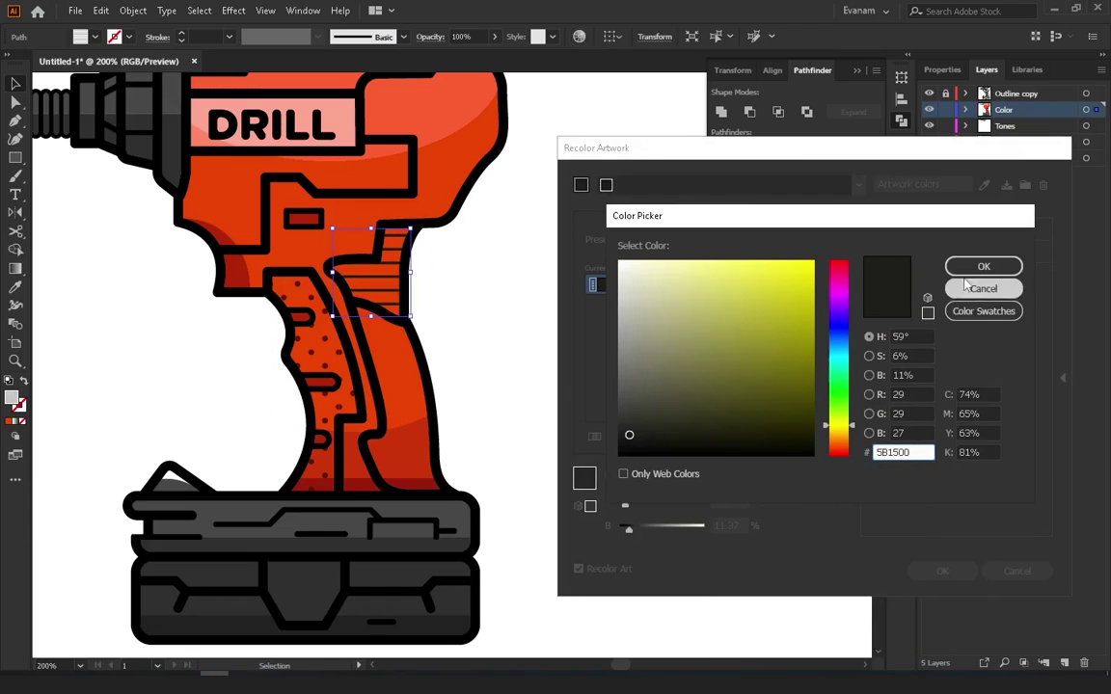
{"action": "key", "text": "Return"}
{"action": "left_click", "coordinate": [944, 571]}
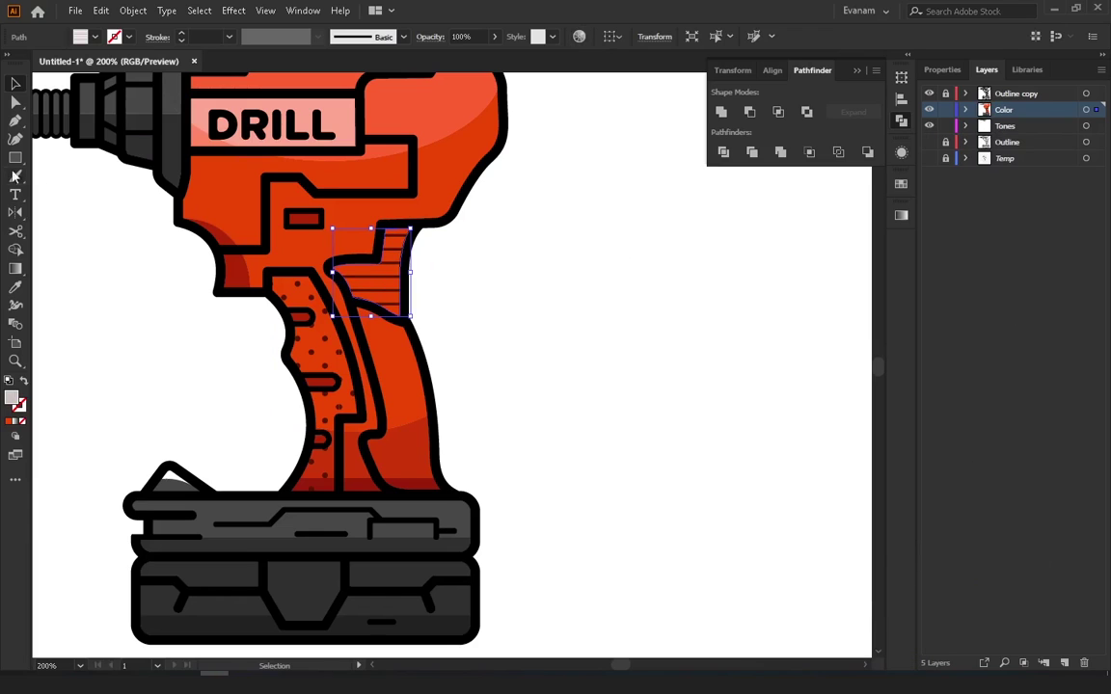
{"action": "left_click", "coordinate": [512, 290]}
{"action": "scroll", "coordinate": [512, 291], "scroll_direction": "down", "scroll_amount": 5}
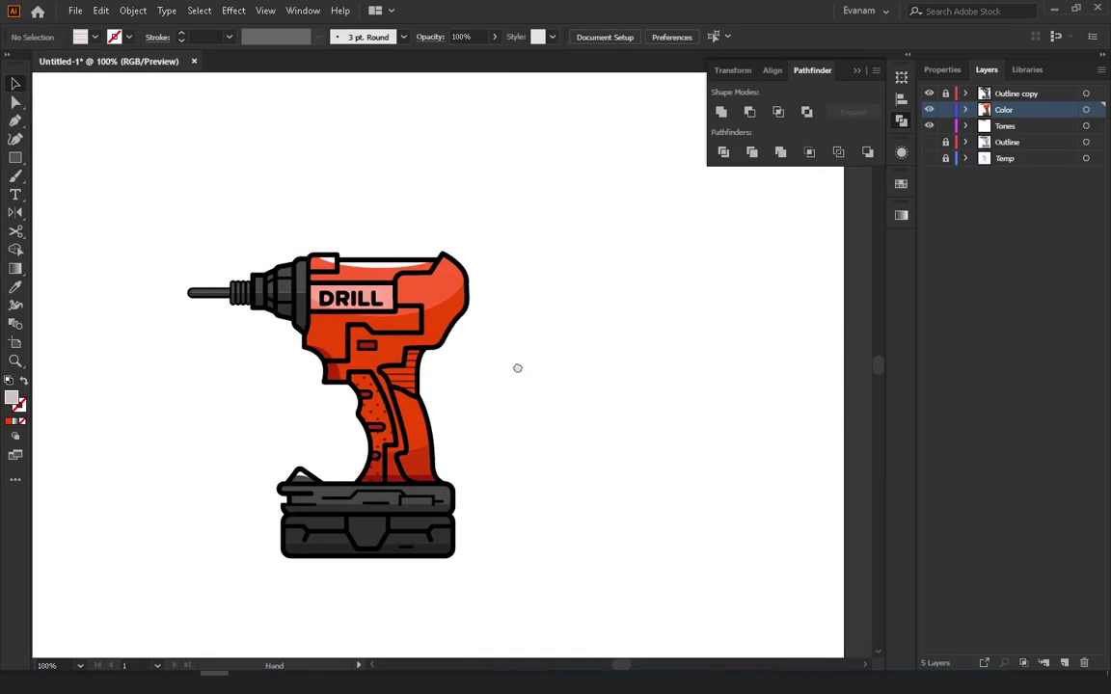
{"action": "scroll", "coordinate": [501, 347], "scroll_direction": "up", "scroll_amount": 4}
{"action": "scroll", "coordinate": [453, 360], "scroll_direction": "up", "scroll_amount": 2}
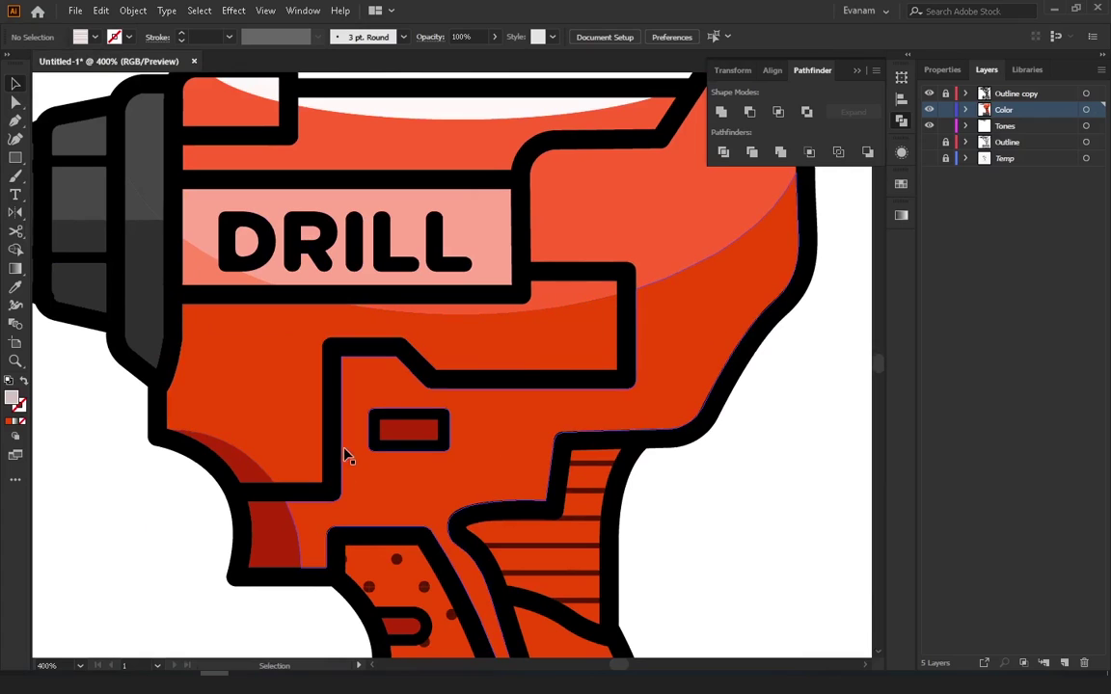
{"action": "scroll", "coordinate": [356, 478], "scroll_direction": "up", "scroll_amount": 2}
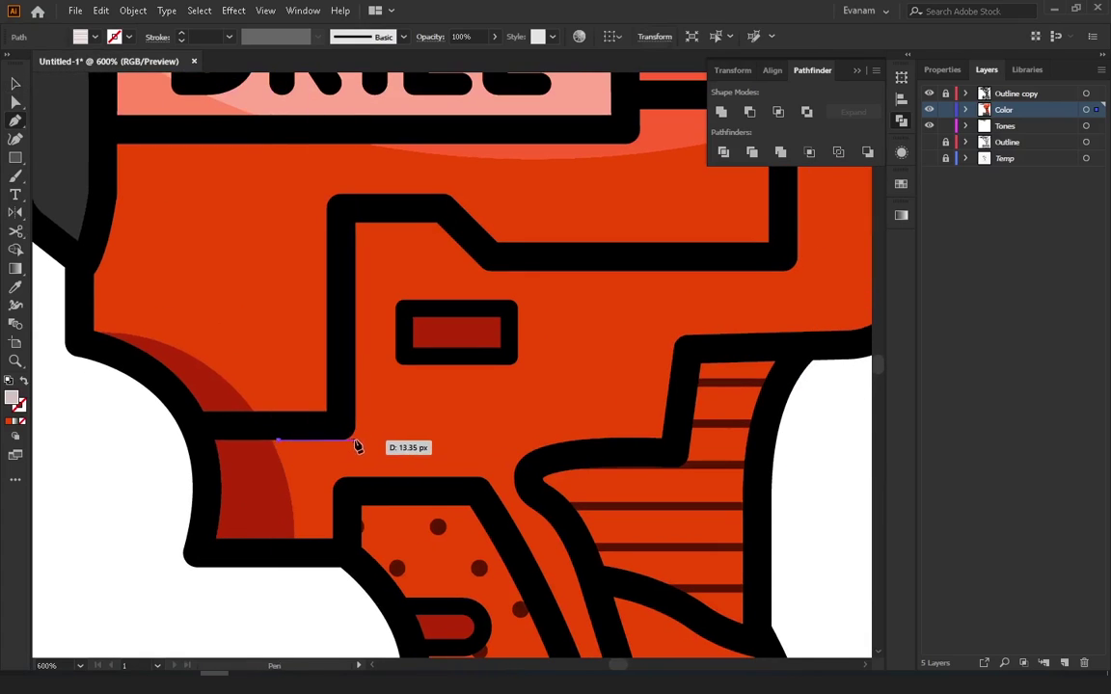
Trace a Pen shape just inside the stepped body section's outline above the slot
{"action": "left_click", "coordinate": [340, 441]}
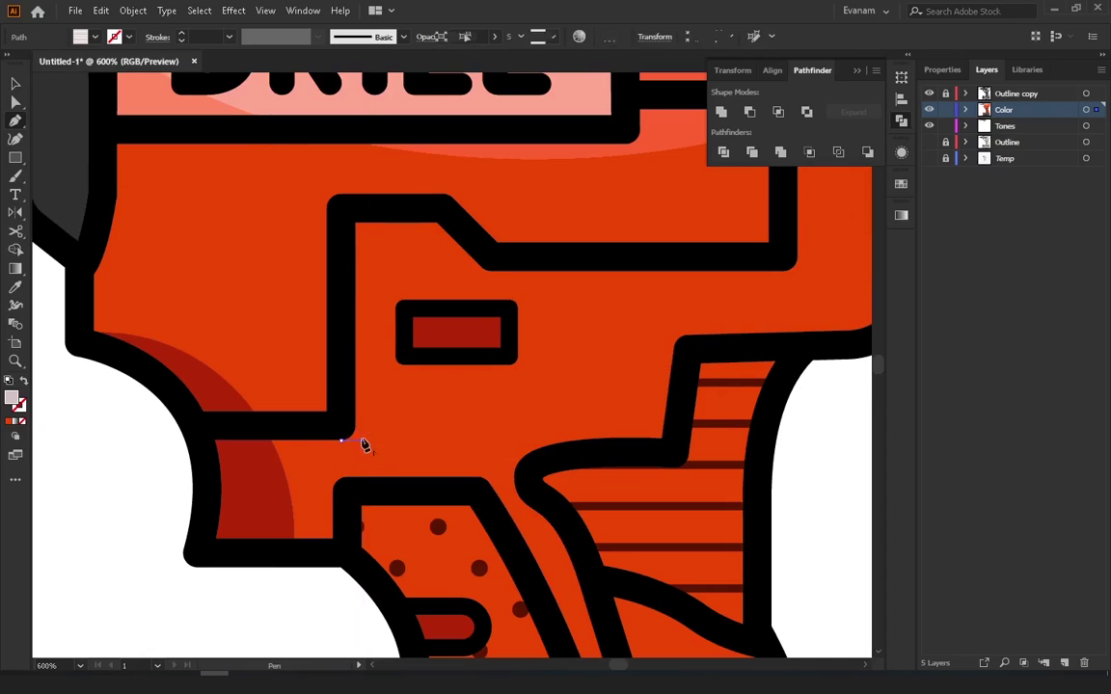
{"action": "left_click", "coordinate": [364, 440]}
{"action": "left_click", "coordinate": [364, 231]}
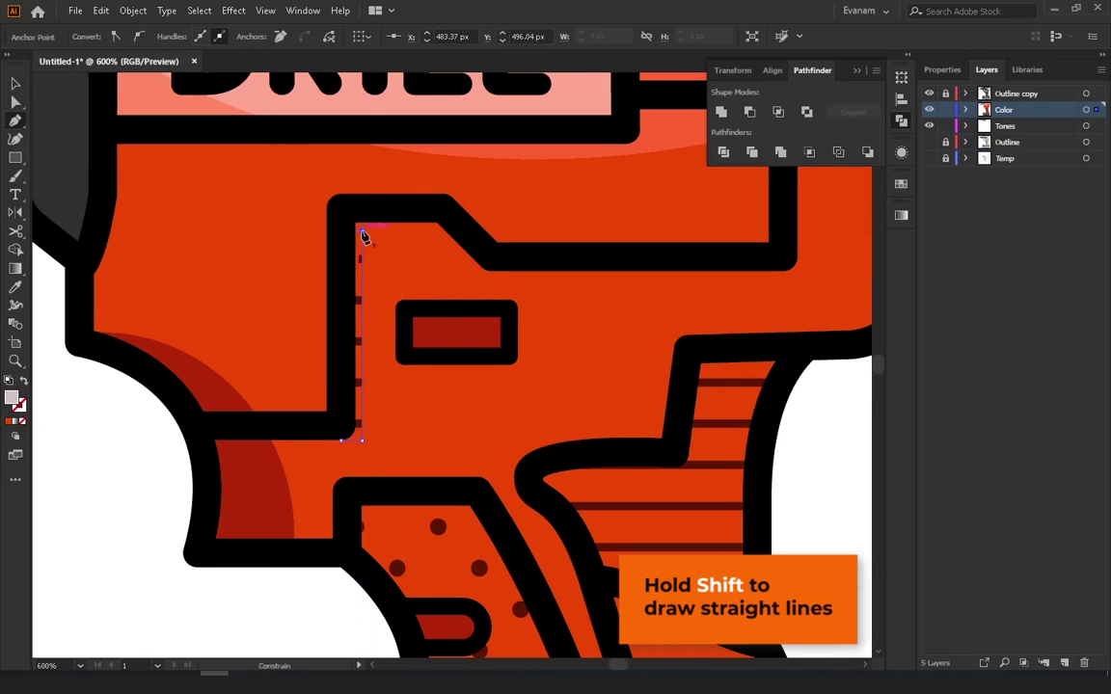
{"action": "left_click", "coordinate": [436, 231]}
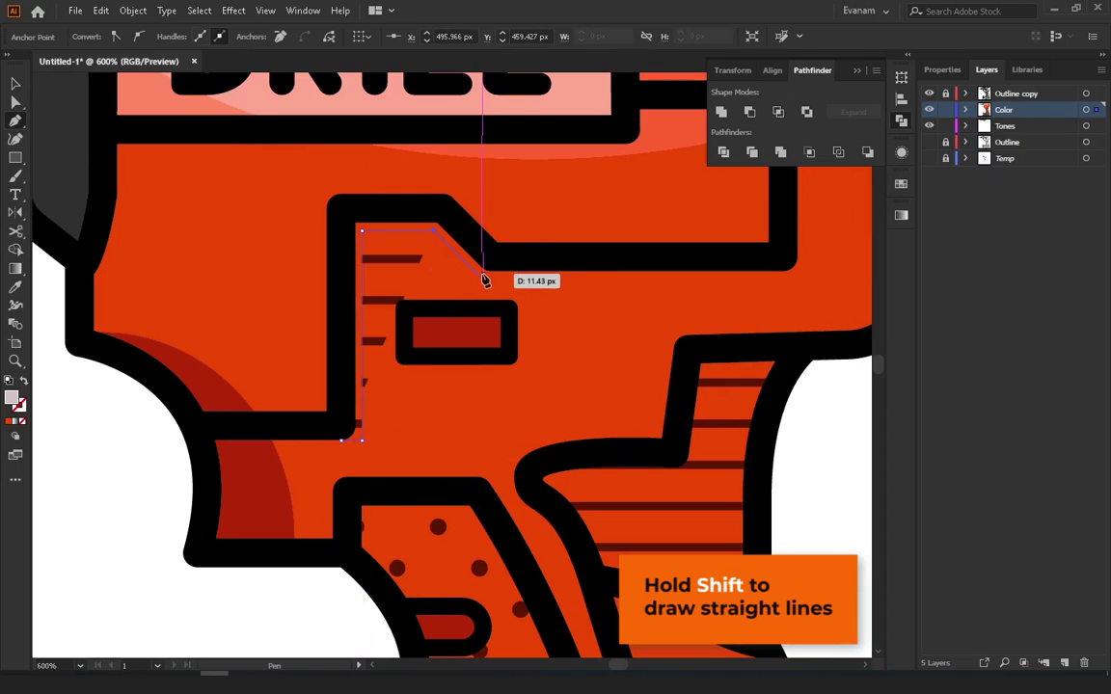
{"action": "left_click", "coordinate": [481, 273]}
{"action": "left_click_drag", "start_coordinate": [558, 270], "coordinate": [346, 336]}
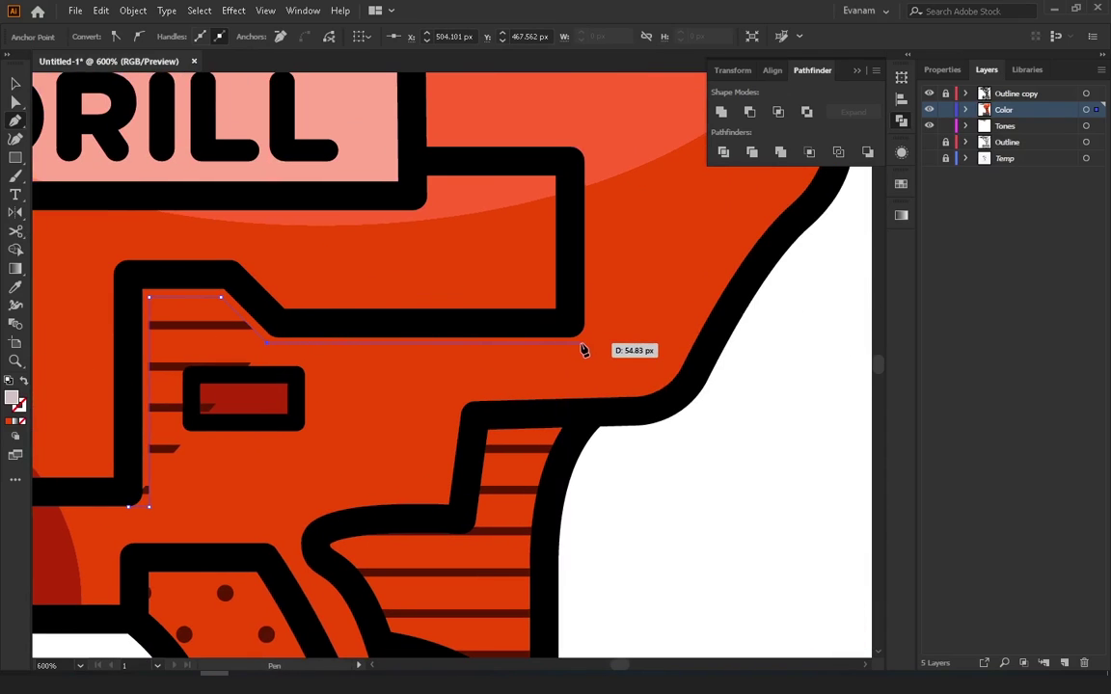
{"action": "left_click_drag", "start_coordinate": [571, 340], "coordinate": [584, 337]}
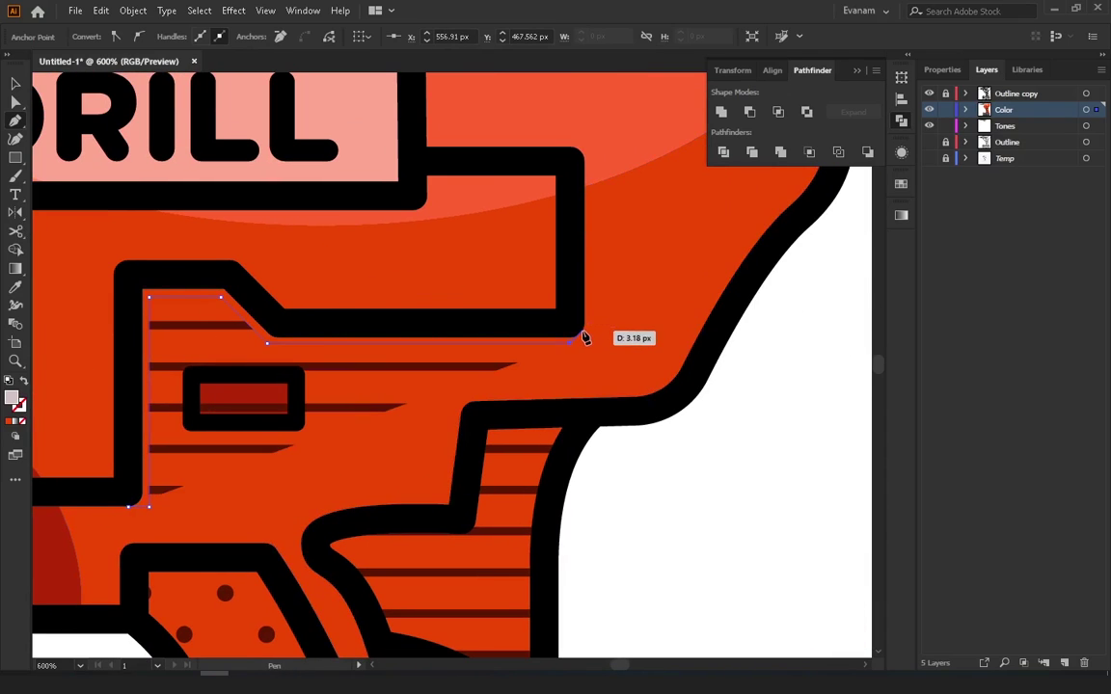
{"action": "left_click", "coordinate": [275, 331]}
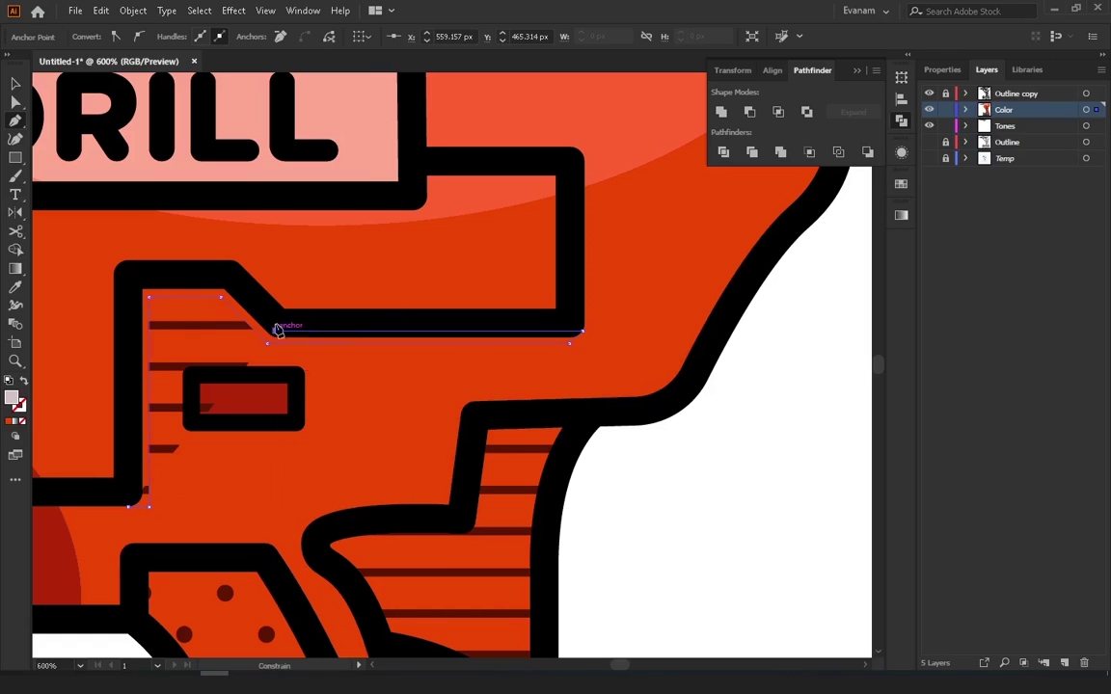
{"action": "left_click", "coordinate": [224, 287]}
{"action": "left_click", "coordinate": [131, 279]}
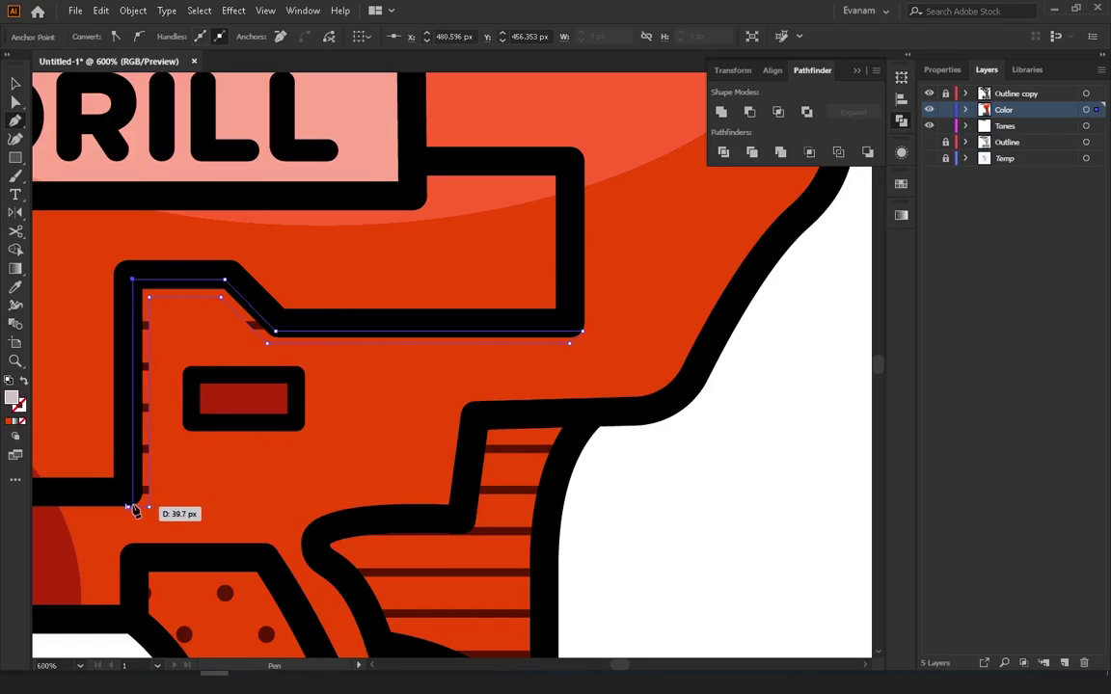
{"action": "left_click", "coordinate": [128, 505]}
Fill the new shape with the sampled dark red and zoom out
{"action": "left_click", "coordinate": [16, 286]}
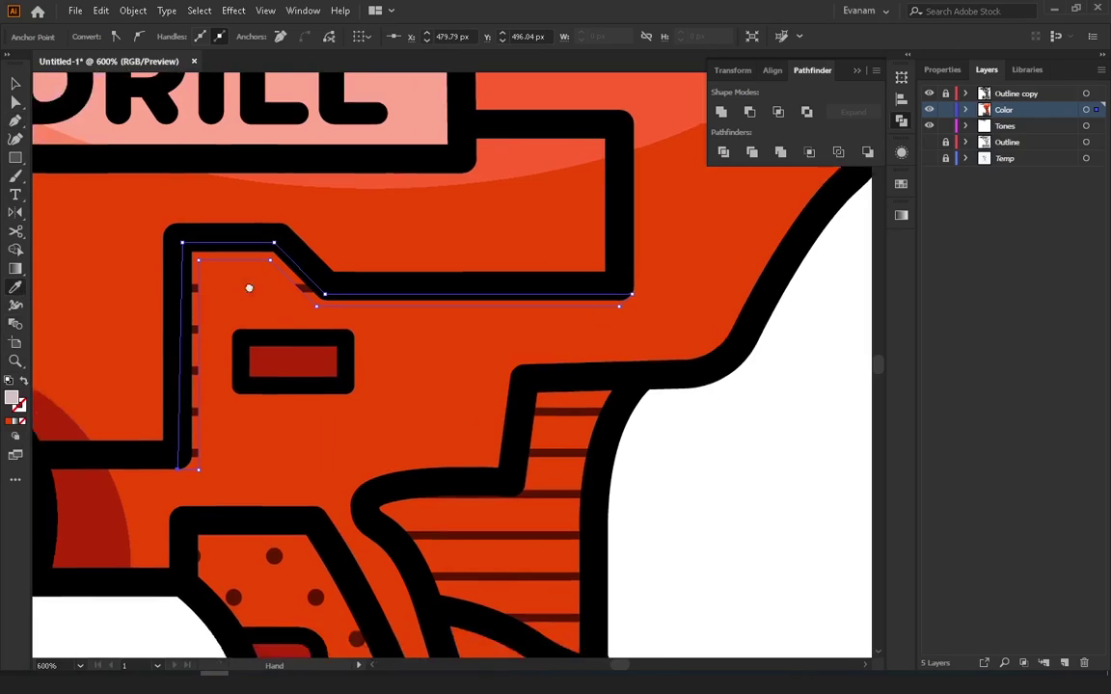
{"action": "left_click_drag", "start_coordinate": [107, 371], "coordinate": [246, 289]}
{"action": "left_click", "coordinate": [175, 401]}
{"action": "left_click", "coordinate": [16, 85]}
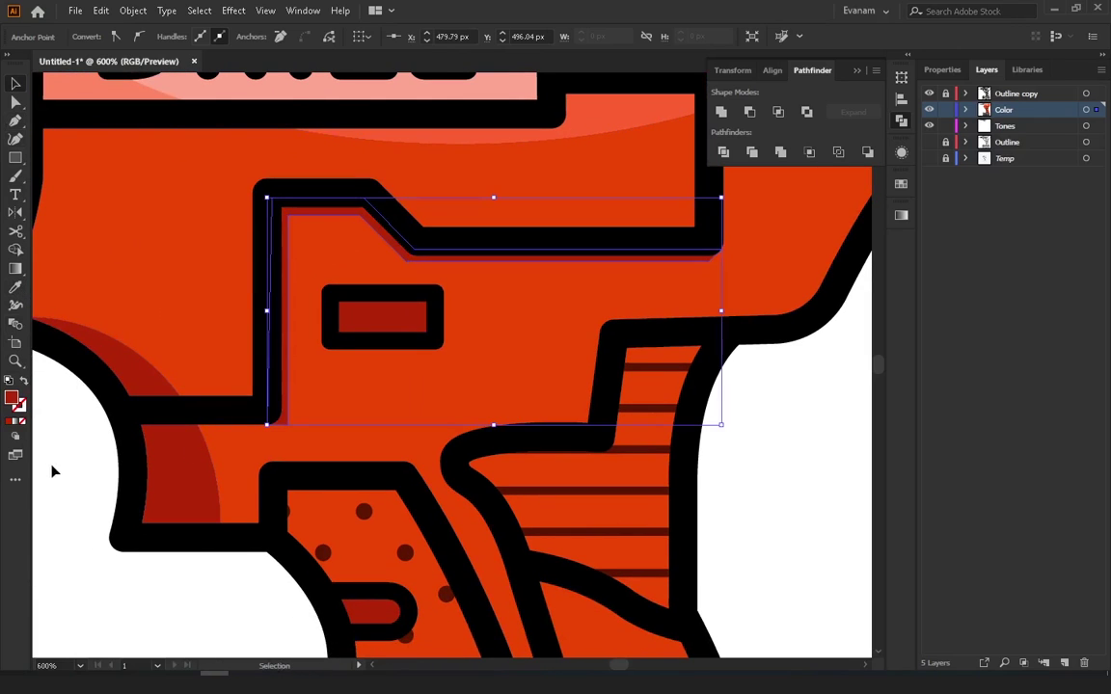
{"action": "key", "text": "ctrl+shift+a"}
{"action": "key", "text": "ctrl+minus"}
{"action": "key", "text": "ctrl+minus"}
{"action": "key", "text": "ctrl+minus"}
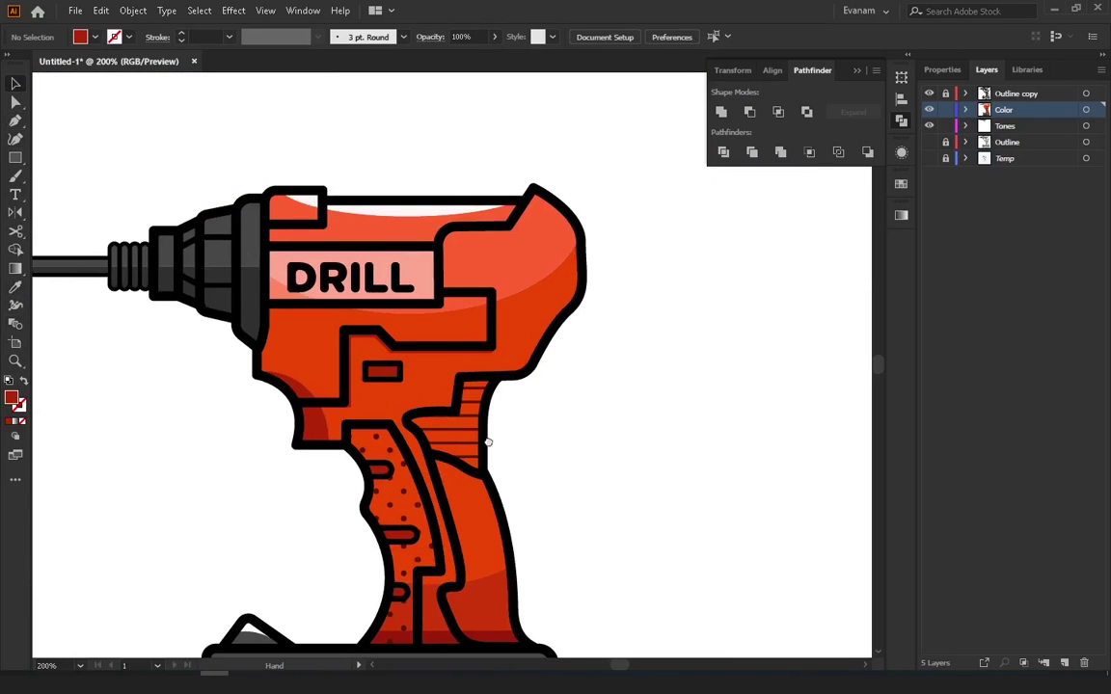
Zoom in on the DRILL label and draw a thin Pen strip under the notch outline
{"action": "left_click", "coordinate": [469, 312]}
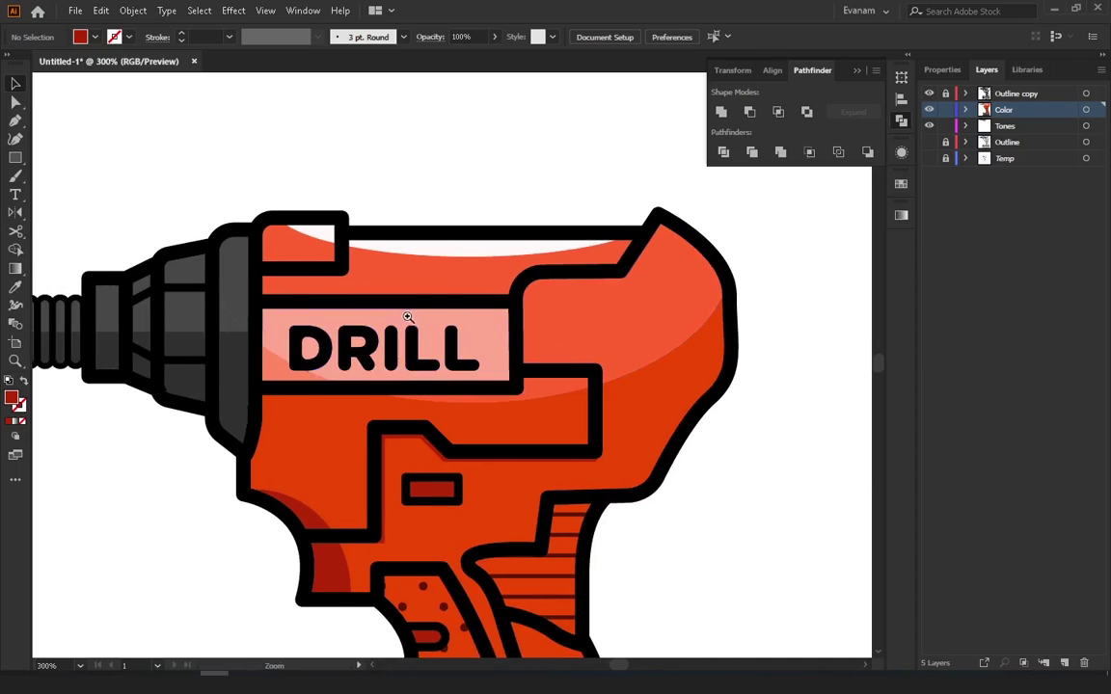
{"action": "left_click", "coordinate": [407, 318]}
{"action": "left_click", "coordinate": [385, 315]}
{"action": "key", "text": "p"}
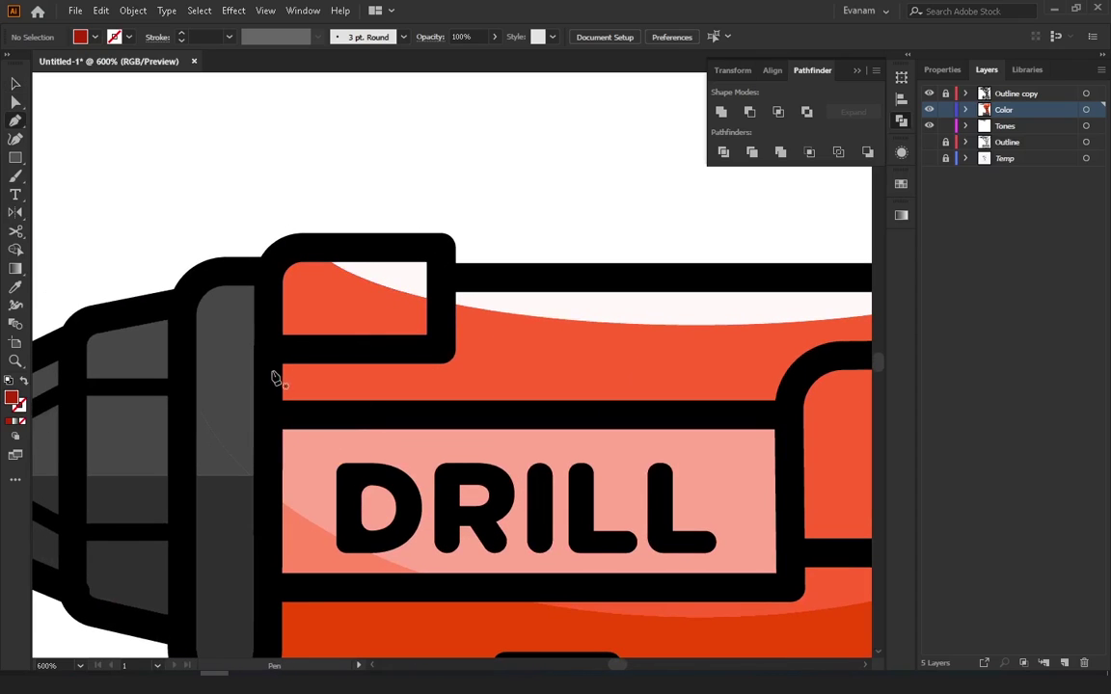
{"action": "left_click", "coordinate": [273, 370]}
{"action": "left_click_drag", "start_coordinate": [447, 375], "coordinate": [453, 360]}
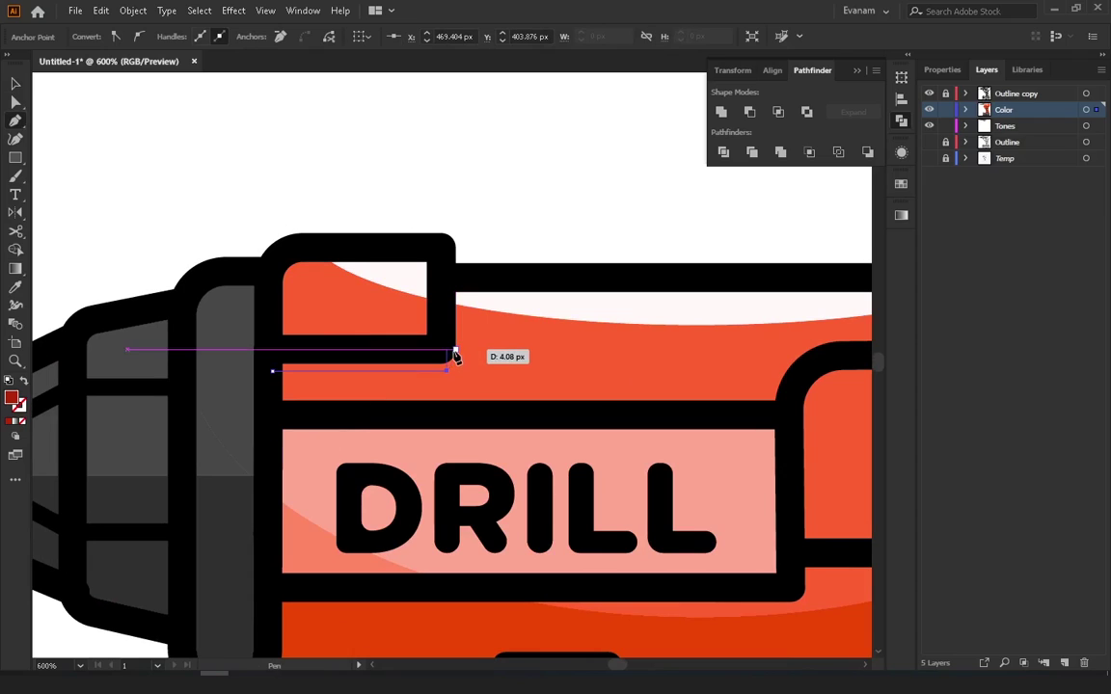
{"action": "left_click", "coordinate": [446, 350]}
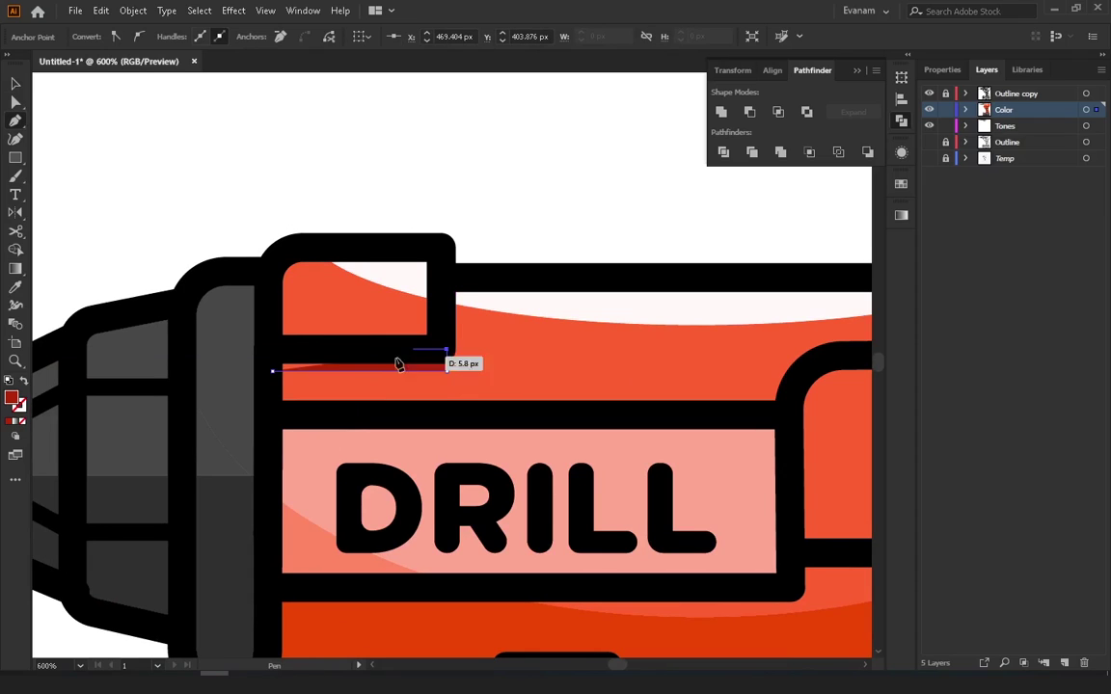
{"action": "left_click", "coordinate": [272, 350]}
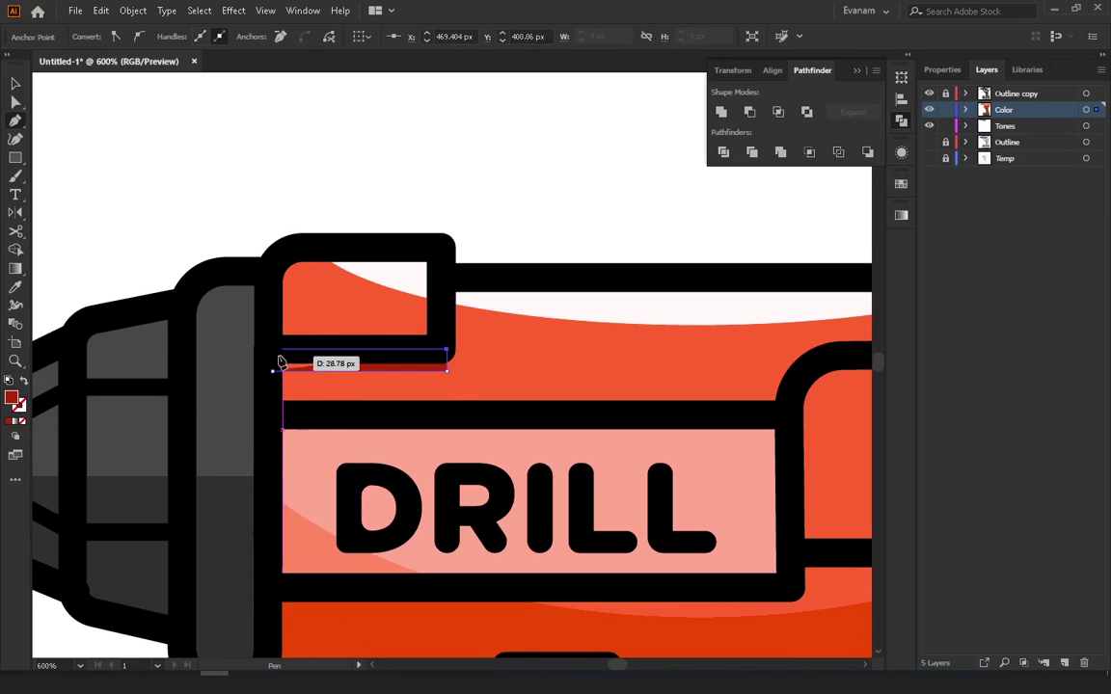
Nudge the shadow strip slightly left under the outline, then zoom back out
{"action": "left_click", "coordinate": [103, 130]}
{"action": "scroll", "coordinate": [396, 322], "scroll_direction": "down", "scroll_amount": 3}
{"action": "scroll", "coordinate": [620, 377], "scroll_direction": "down", "scroll_amount": 1}
{"action": "scroll", "coordinate": [496, 360], "scroll_direction": "up", "scroll_amount": 5}
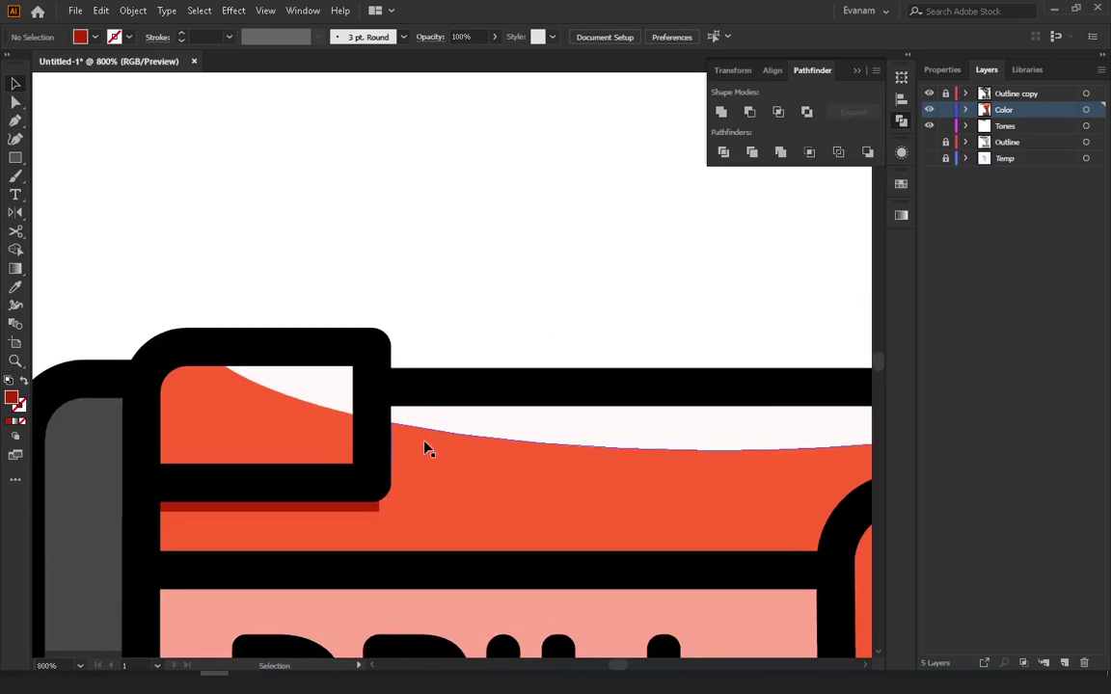
{"action": "scroll", "coordinate": [428, 450], "scroll_direction": "down", "scroll_amount": 2}
{"action": "left_click", "coordinate": [396, 393]}
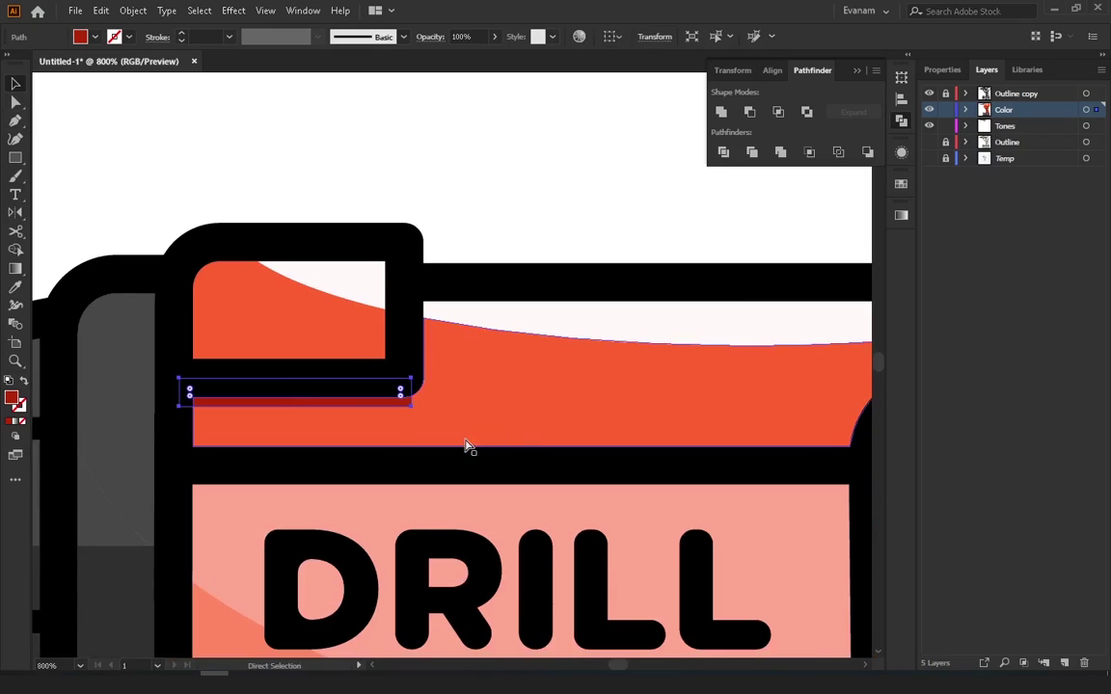
{"action": "left_click", "coordinate": [16, 101]}
{"action": "mouse_move", "coordinate": [380, 390]}
{"action": "left_mouse_down"}
{"action": "mouse_move", "coordinate": [412, 409]}
{"action": "mouse_move", "coordinate": [354, 363]}
{"action": "left_mouse_up"}
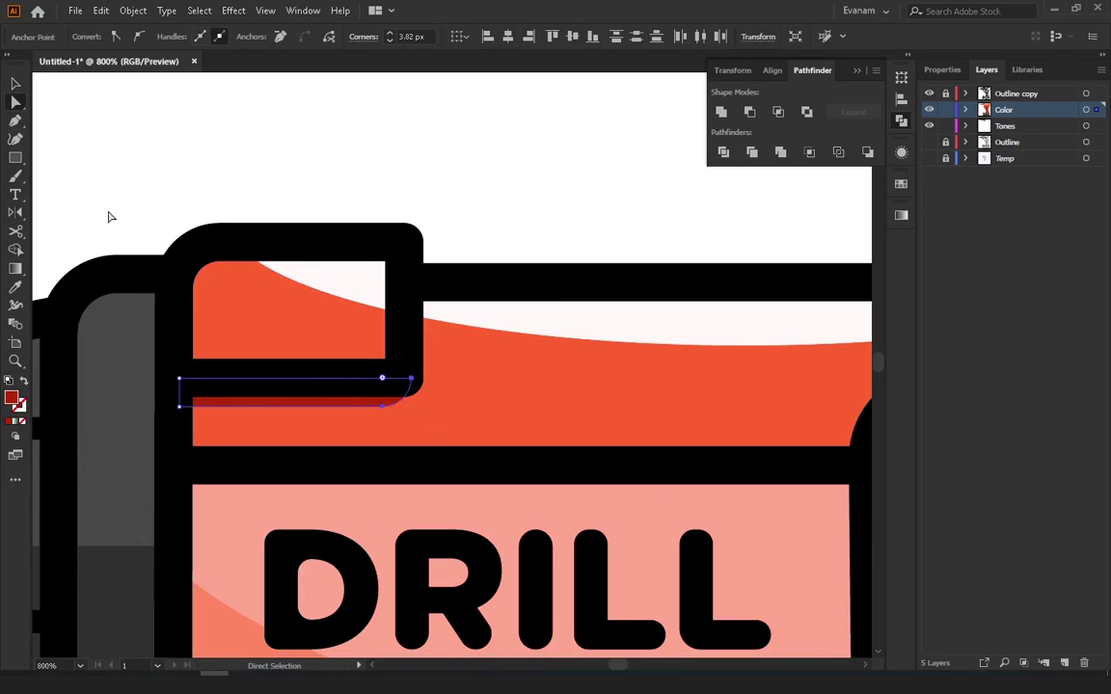
{"action": "key", "text": "ctrl+z"}
{"action": "left_click", "coordinate": [13, 79]}
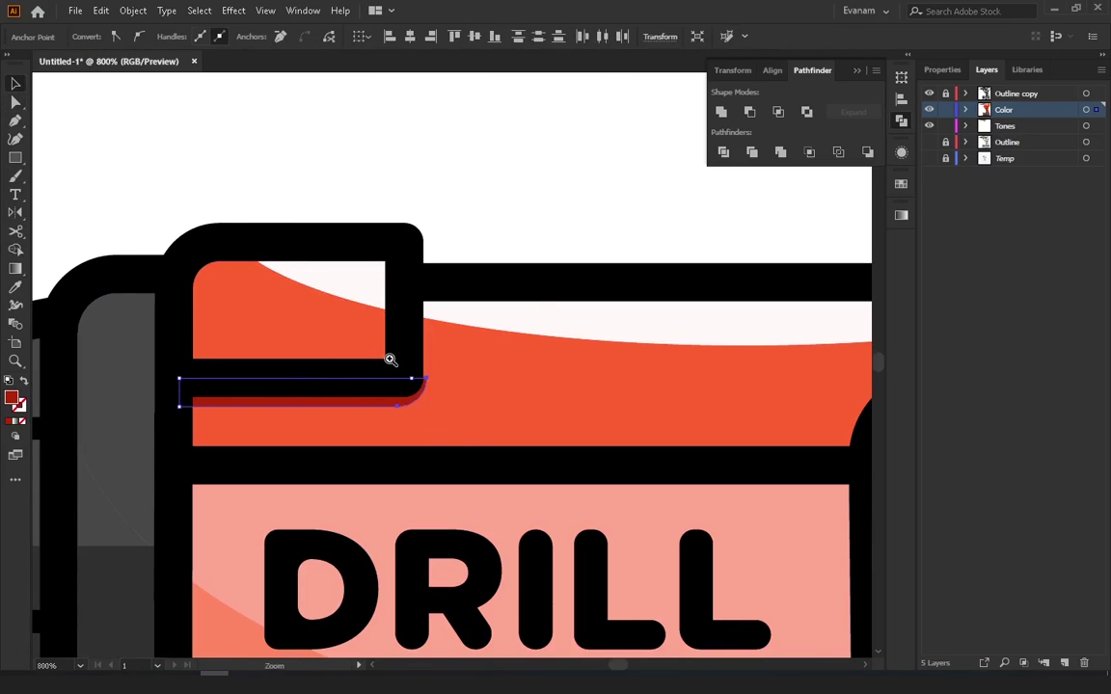
{"action": "key", "text": "ctrl+equal"}
{"action": "key", "text": "ctrl+equal"}
{"action": "left_click_drag", "start_coordinate": [466, 436], "coordinate": [453, 437]}
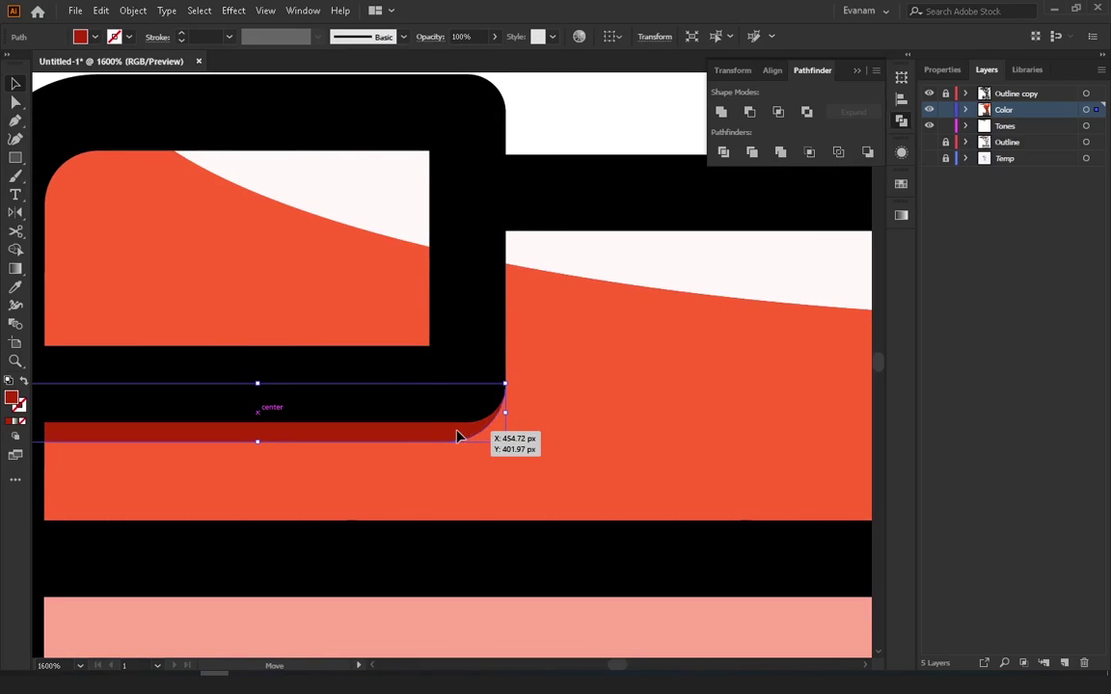
{"action": "left_click", "coordinate": [532, 148]}
{"action": "key", "text": "z"}
{"action": "left_click", "coordinate": [517, 370], "text": "alt"}
{"action": "left_click", "coordinate": [517, 371], "text": "alt"}
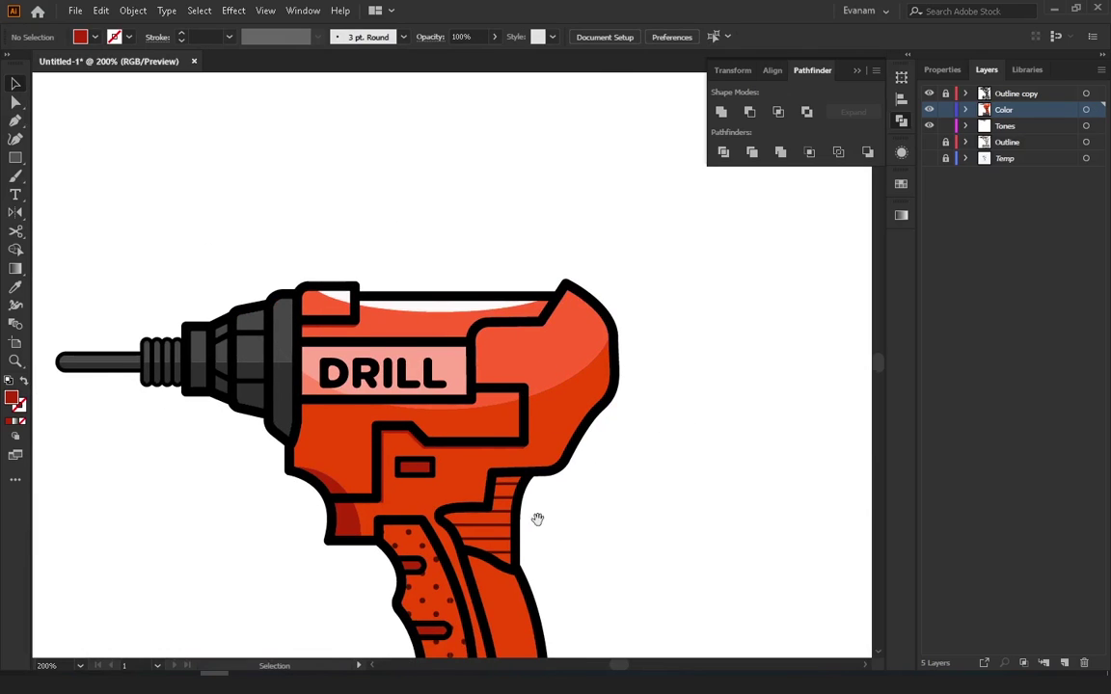
Zoom into the handle and start a curved Pen path along the outline below the stripes
{"action": "scroll", "coordinate": [538, 519], "scroll_direction": "up", "scroll_amount": 1}
{"action": "left_click_drag", "start_coordinate": [407, 489], "coordinate": [429, 390]}
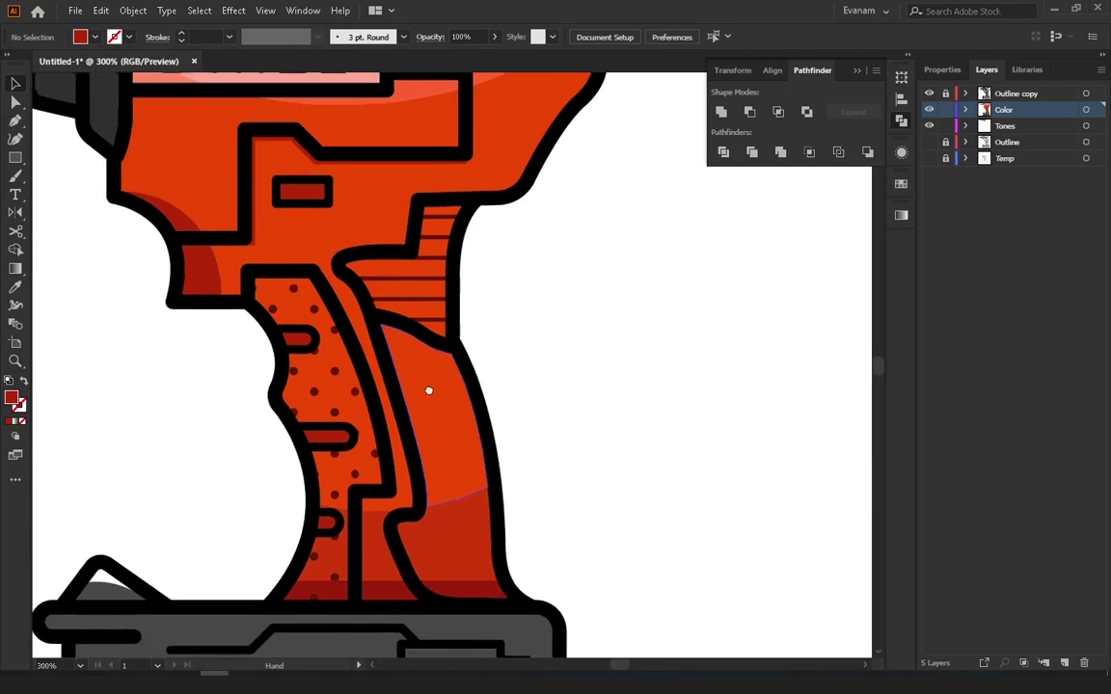
{"action": "scroll", "coordinate": [439, 373], "scroll_direction": "up", "scroll_amount": 1}
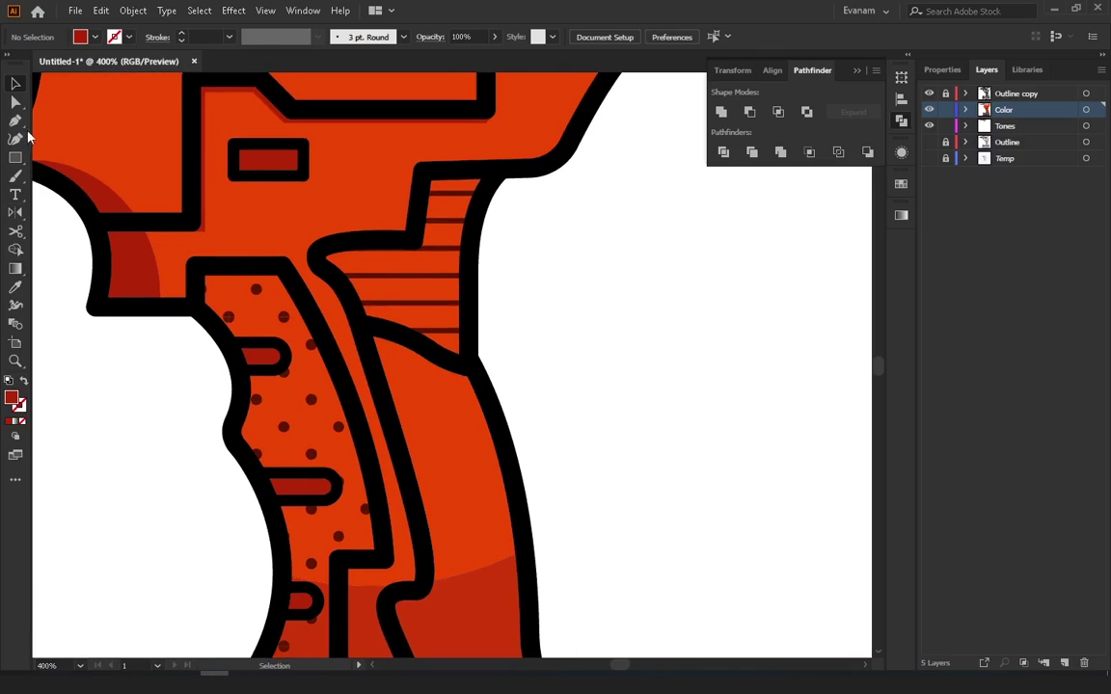
{"action": "left_click", "coordinate": [15, 120]}
{"action": "scroll", "coordinate": [509, 360], "scroll_direction": "up", "scroll_amount": 1}
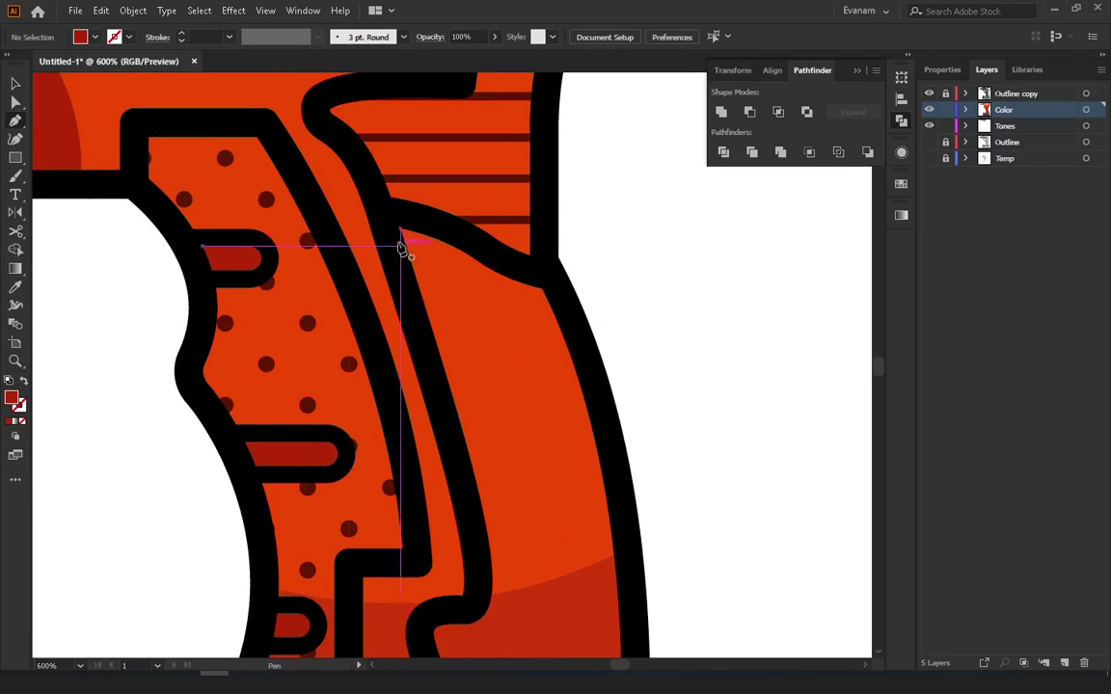
{"action": "left_click", "coordinate": [387, 233]}
{"action": "left_click_drag", "start_coordinate": [459, 256], "coordinate": [482, 272]}
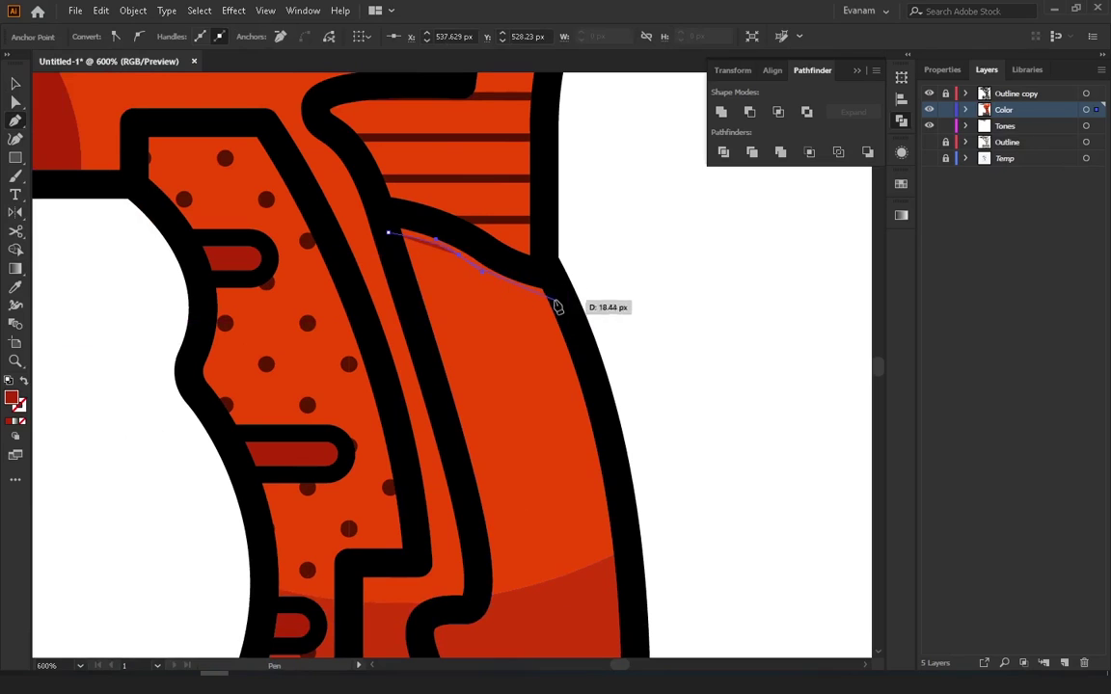
{"action": "left_click_drag", "start_coordinate": [579, 305], "coordinate": [578, 303]}
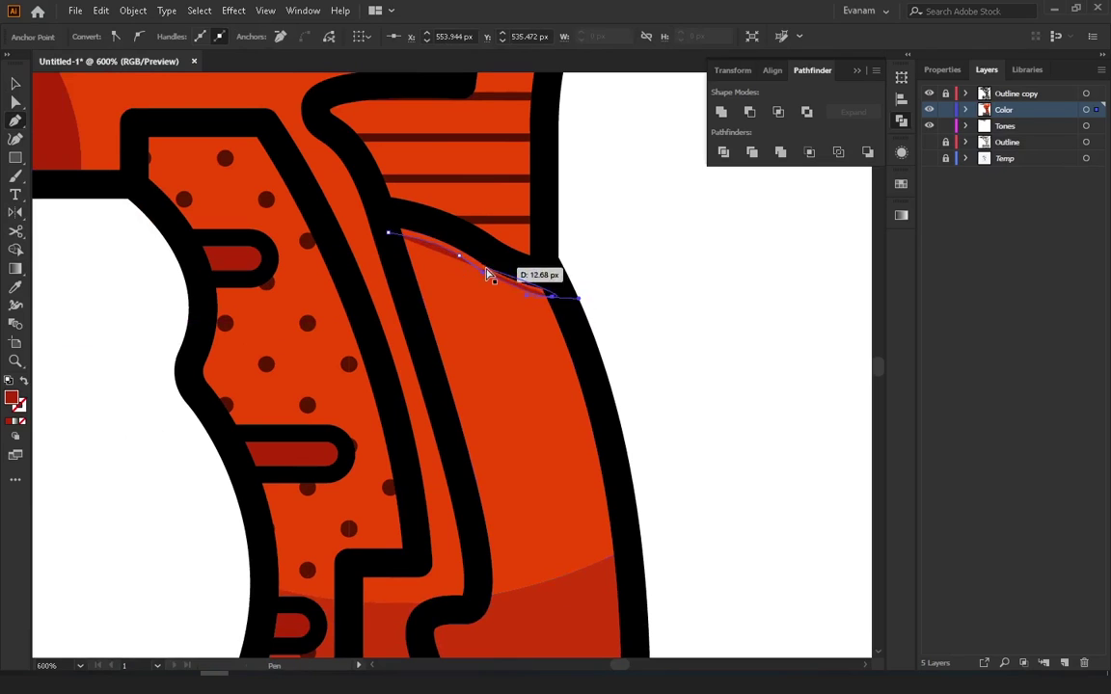
Reshape the curve to hug the outline and close the curved shadow shape
{"action": "scroll", "coordinate": [493, 288], "scroll_direction": "up", "scroll_amount": 2}
{"action": "key", "text": "ctrl"}
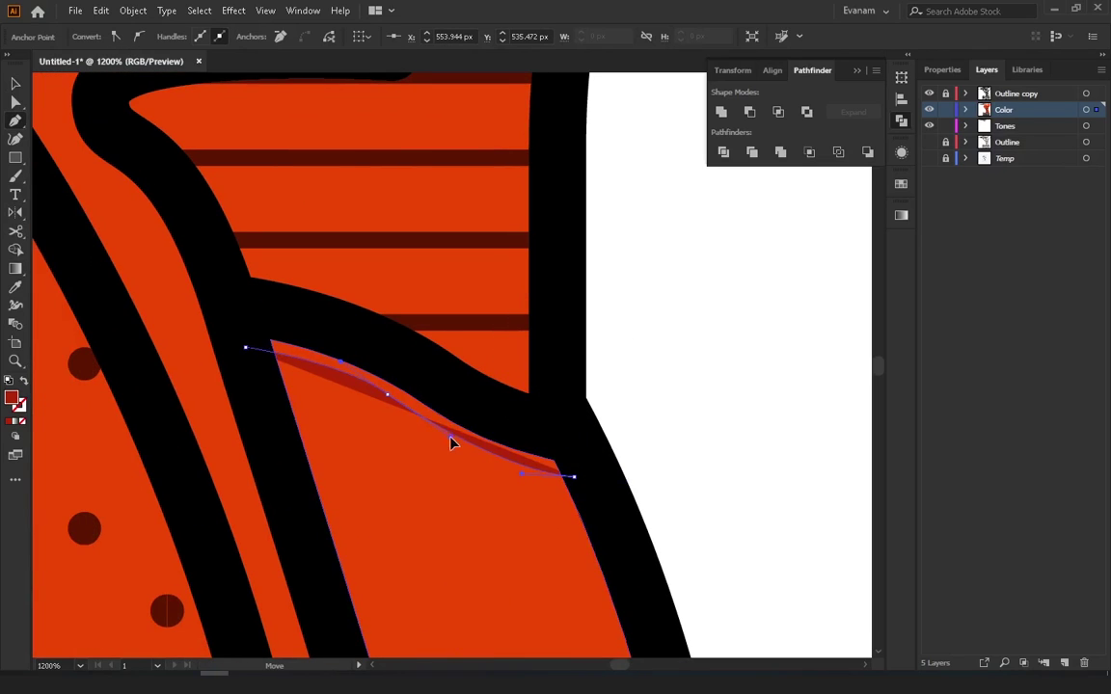
{"action": "mouse_move", "coordinate": [451, 441]}
{"action": "left_mouse_down"}
{"action": "mouse_move", "coordinate": [387, 400]}
{"action": "mouse_move", "coordinate": [401, 401]}
{"action": "left_mouse_up"}
{"action": "left_click_drag", "start_coordinate": [574, 476], "coordinate": [577, 451]}
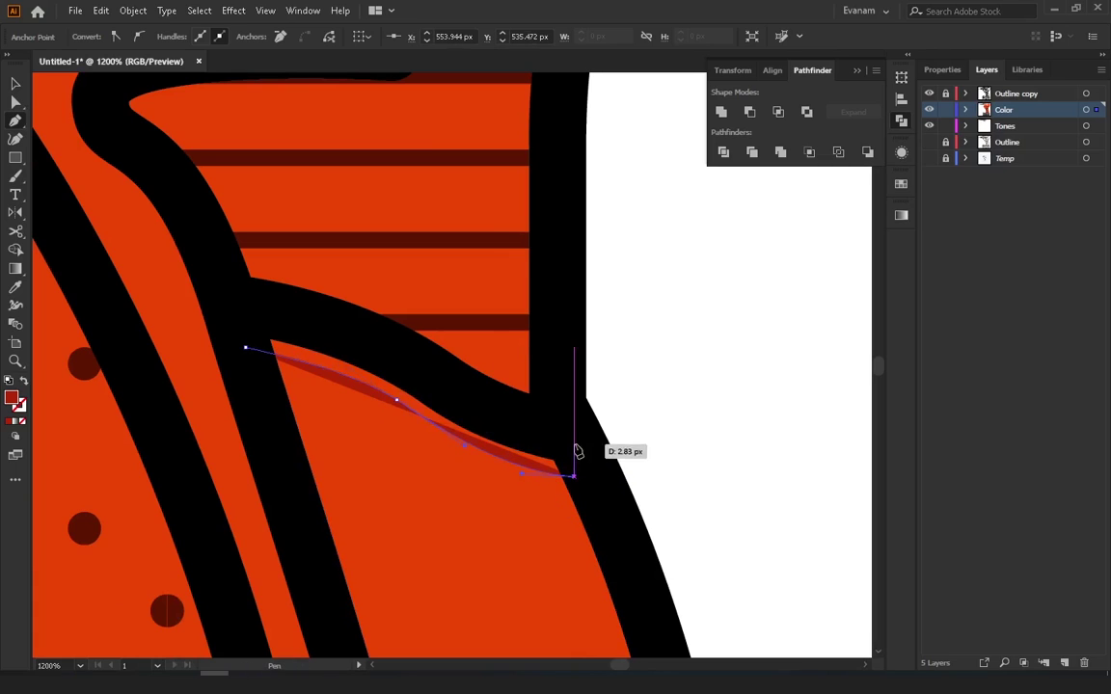
{"action": "left_click", "coordinate": [574, 445]}
{"action": "left_click", "coordinate": [241, 301]}
{"action": "left_click", "coordinate": [246, 346]}
{"action": "key", "text": "ctrl"}
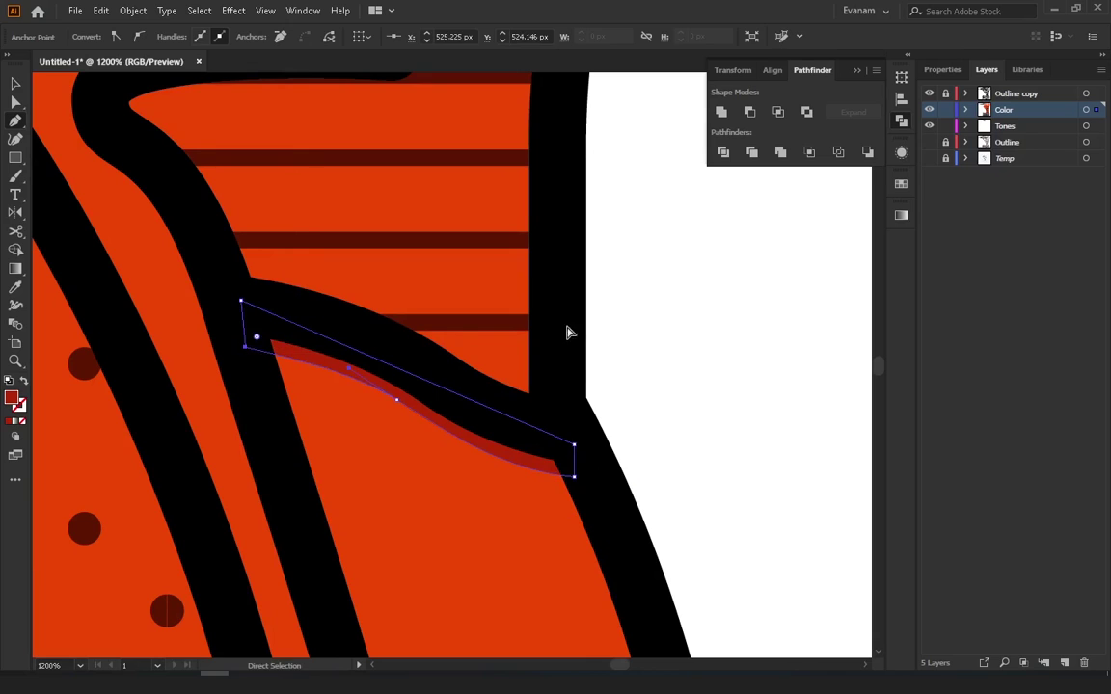
Zoom out and centre the whole drill in the view
{"action": "left_click", "coordinate": [567, 332], "text": "ctrl"}
{"action": "scroll", "coordinate": [396, 377], "scroll_direction": "down", "scroll_amount": 2}
{"action": "scroll", "coordinate": [407, 392], "scroll_direction": "down", "scroll_amount": 2}
{"action": "scroll", "coordinate": [367, 422], "scroll_direction": "down", "scroll_amount": 1}
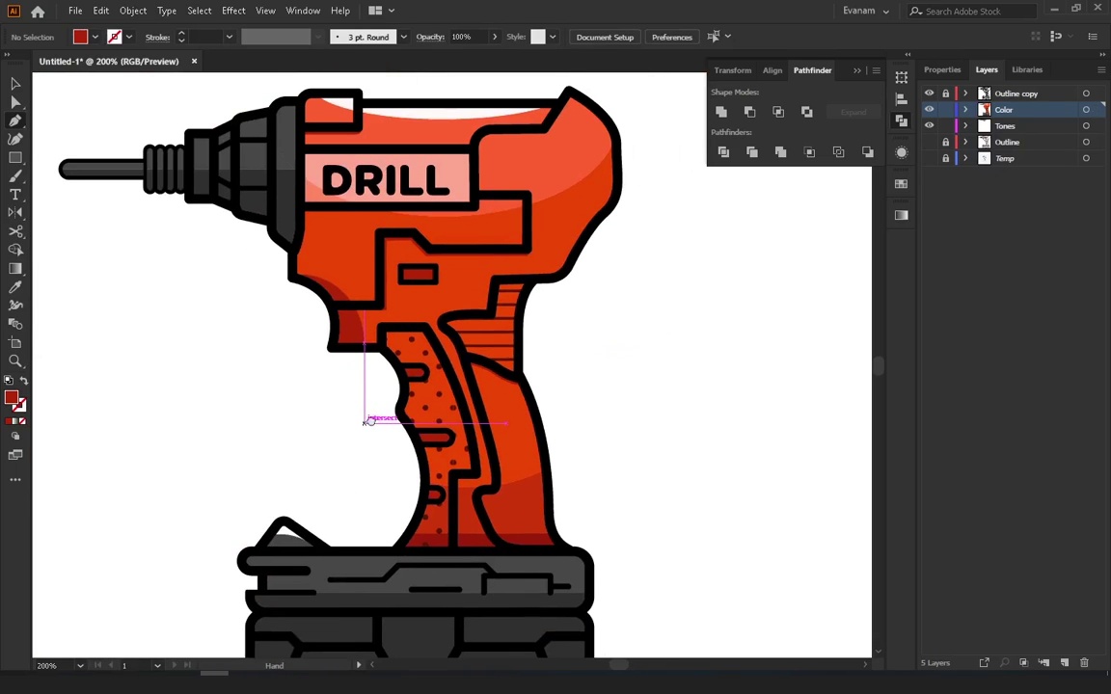
{"action": "left_click_drag", "start_coordinate": [367, 421], "coordinate": [366, 421]}
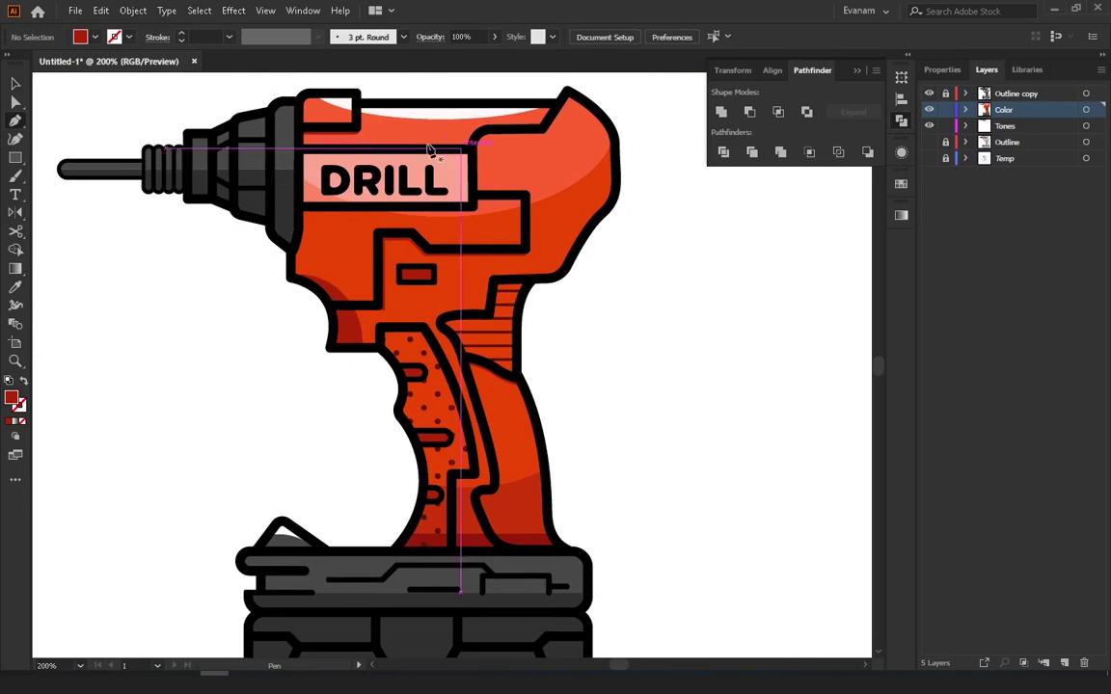
{"action": "left_click", "coordinate": [14, 85]}
{"action": "key", "text": "alt+space"}
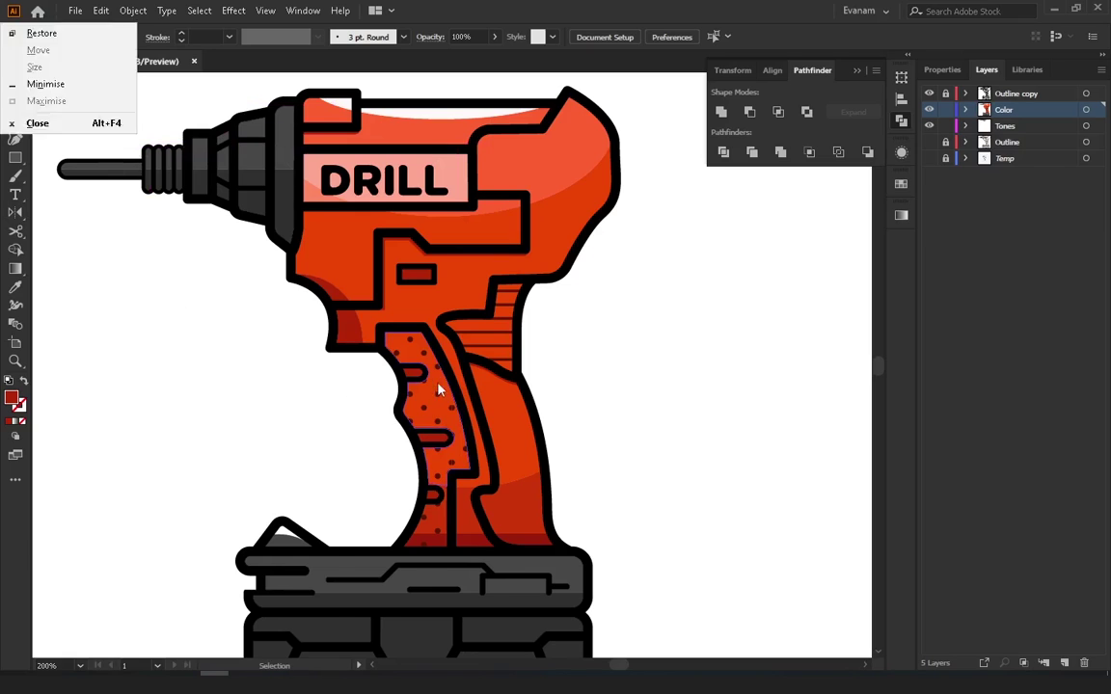
{"action": "scroll", "coordinate": [394, 343], "scroll_direction": "down", "scroll_amount": 2}
{"action": "left_click_drag", "start_coordinate": [439, 392], "coordinate": [465, 410]}
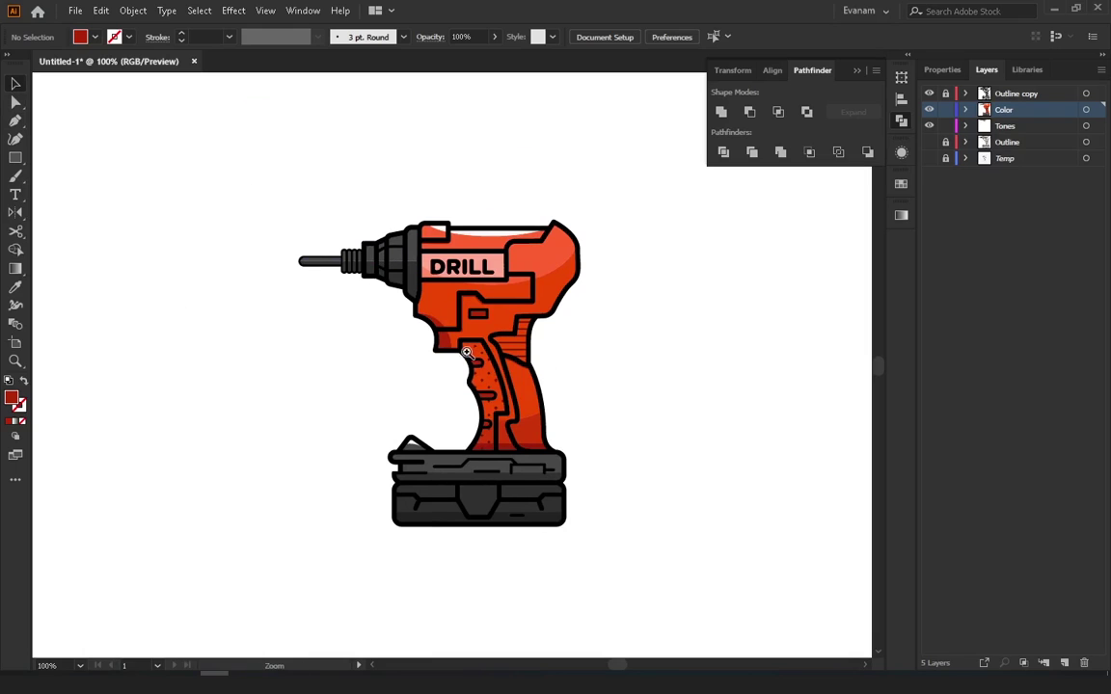
Zoom in and draw a closed Pen-tool shadow strip along the bottom of the DRILL label
{"action": "scroll", "coordinate": [446, 330], "scroll_direction": "up", "scroll_amount": 2}
{"action": "scroll", "coordinate": [472, 366], "scroll_direction": "up", "scroll_amount": 2}
{"action": "scroll", "coordinate": [473, 384], "scroll_direction": "up", "scroll_amount": 1}
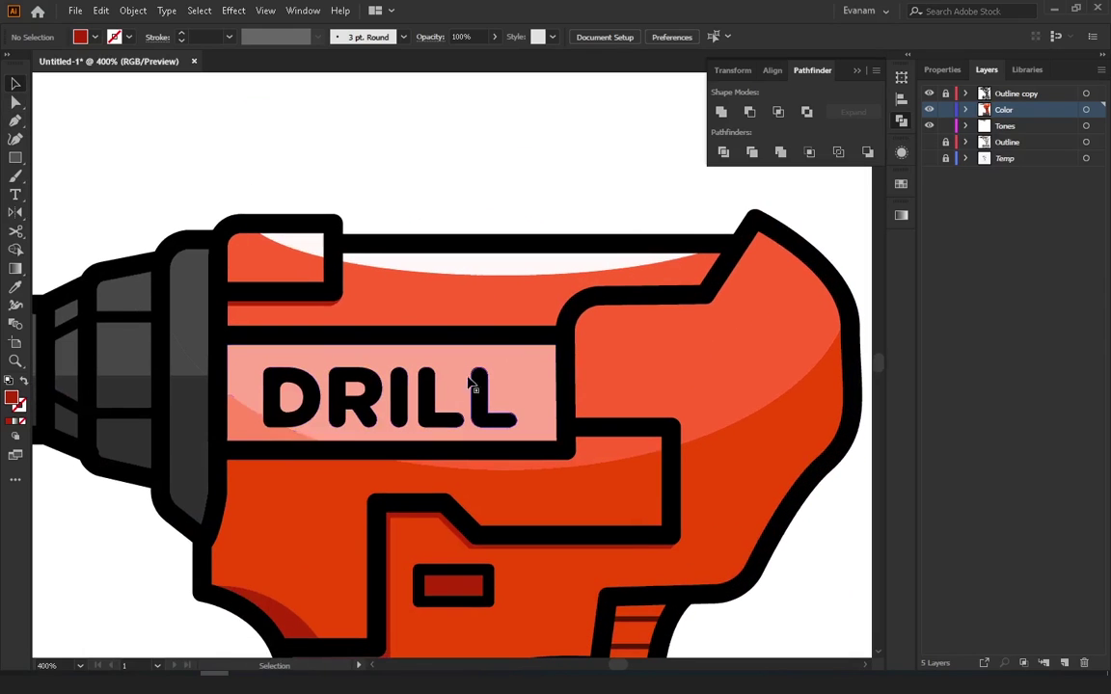
{"action": "key", "text": "p"}
{"action": "left_click", "coordinate": [220, 292]}
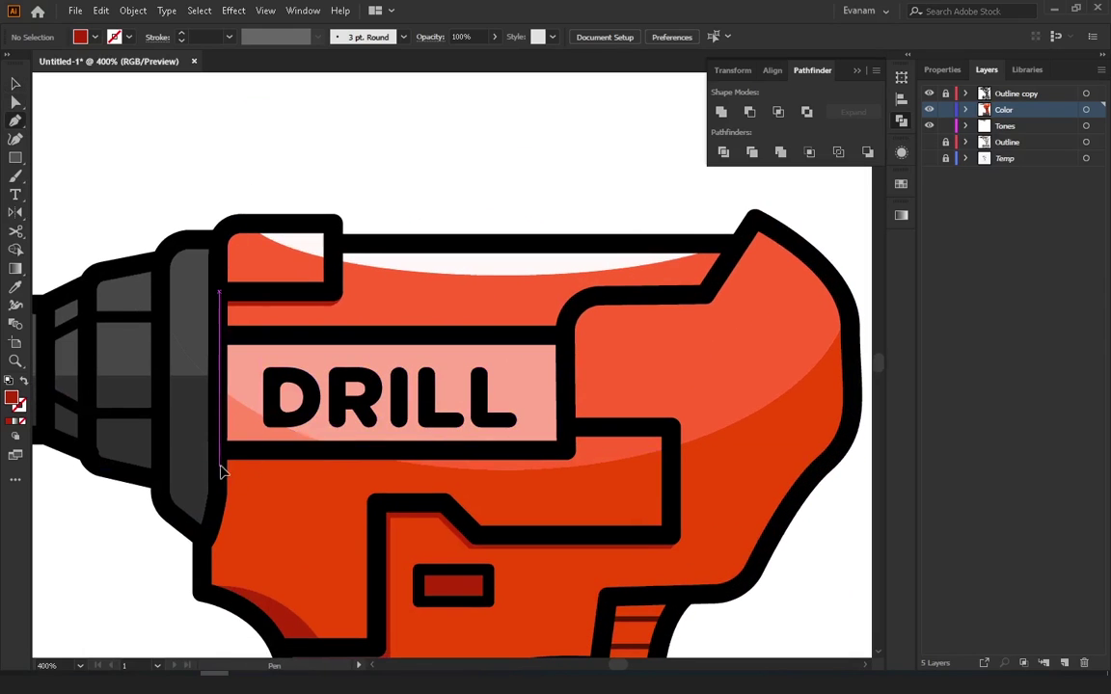
{"action": "left_click", "coordinate": [221, 469]}
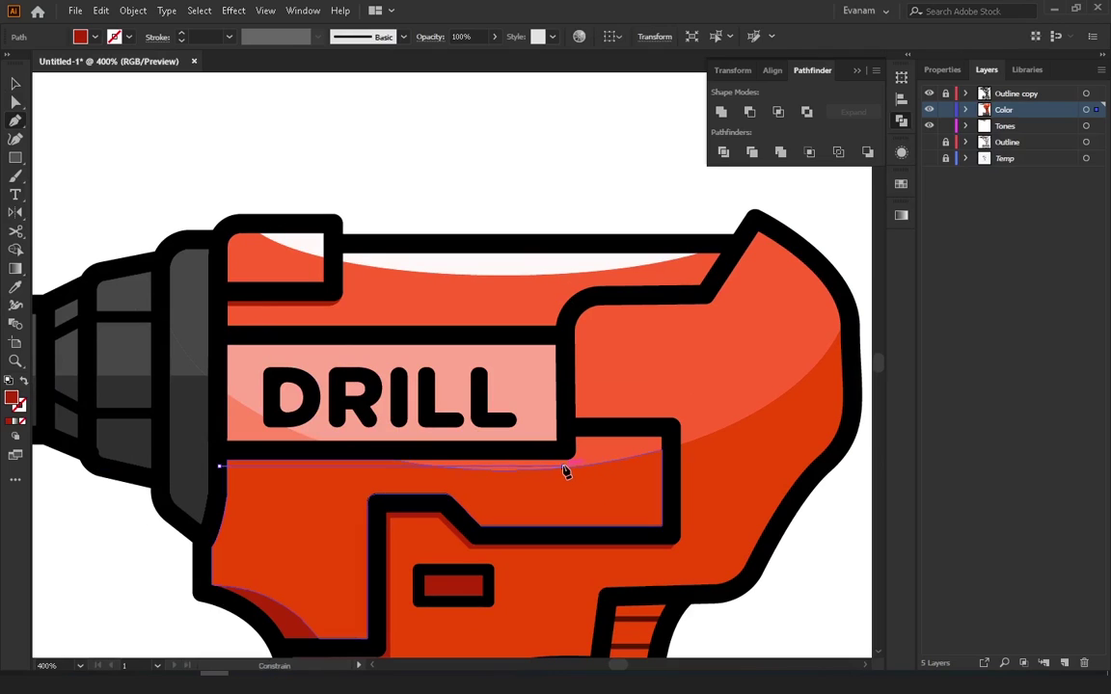
{"action": "left_click", "coordinate": [564, 466]}
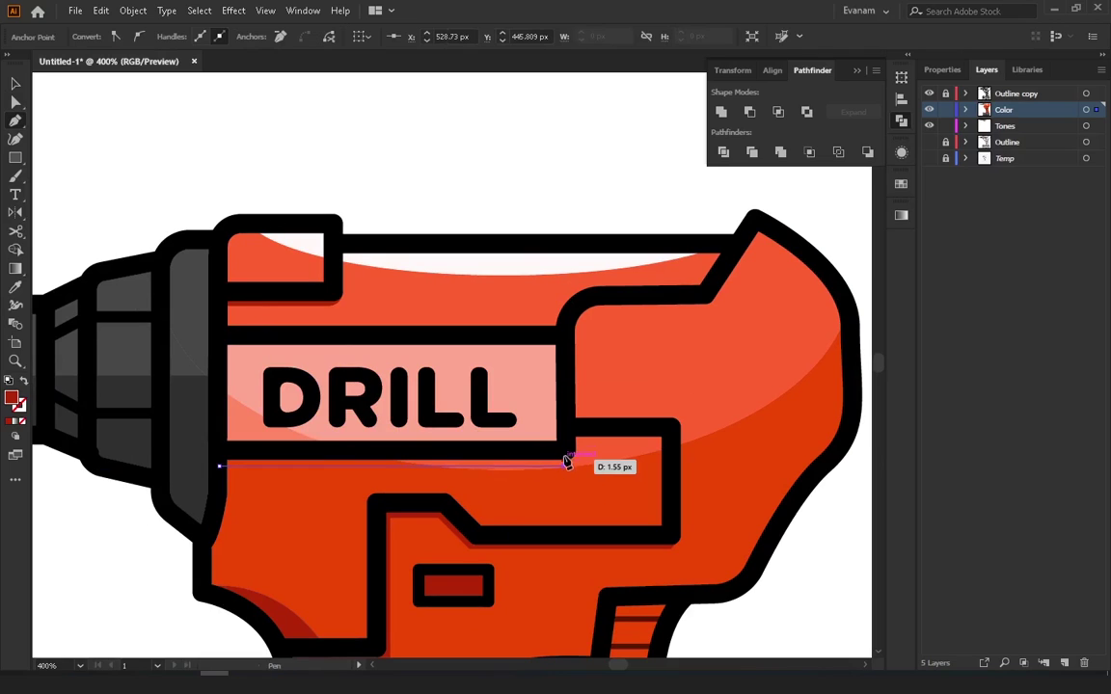
{"action": "left_click", "coordinate": [221, 454]}
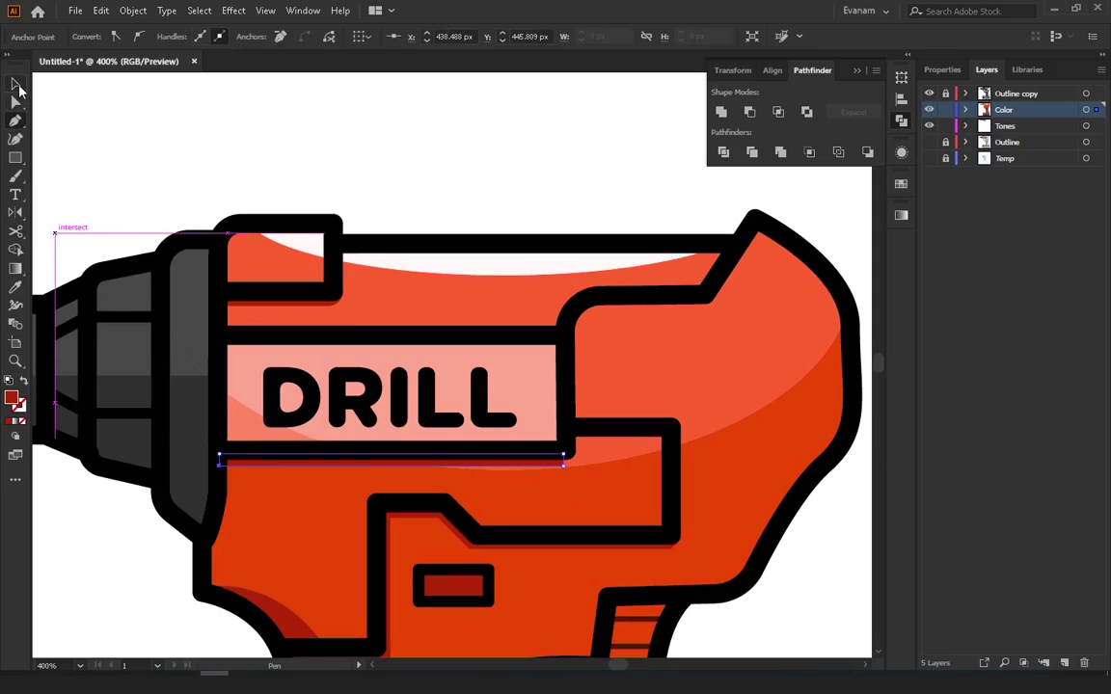
Move the strip's right-end anchor onto the label's bottom-right corner, then deselect and zoom out
{"action": "left_click", "coordinate": [16, 85]}
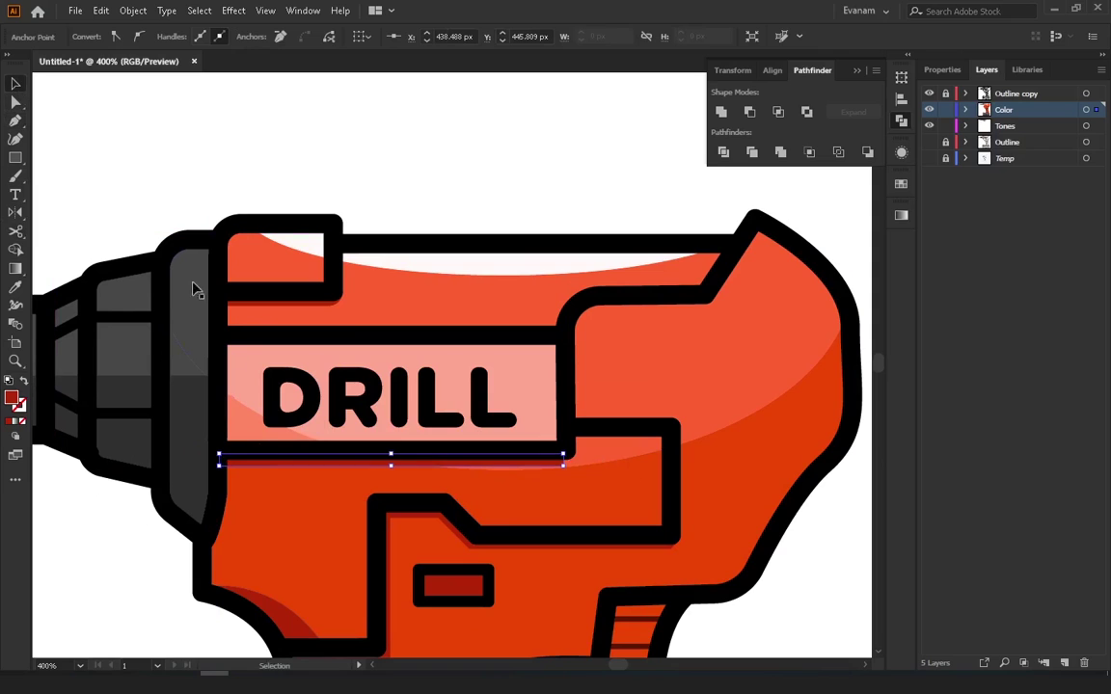
{"action": "left_click", "coordinate": [16, 102]}
{"action": "scroll", "coordinate": [488, 412], "scroll_direction": "up", "scroll_amount": 5}
{"action": "left_click", "coordinate": [455, 451]}
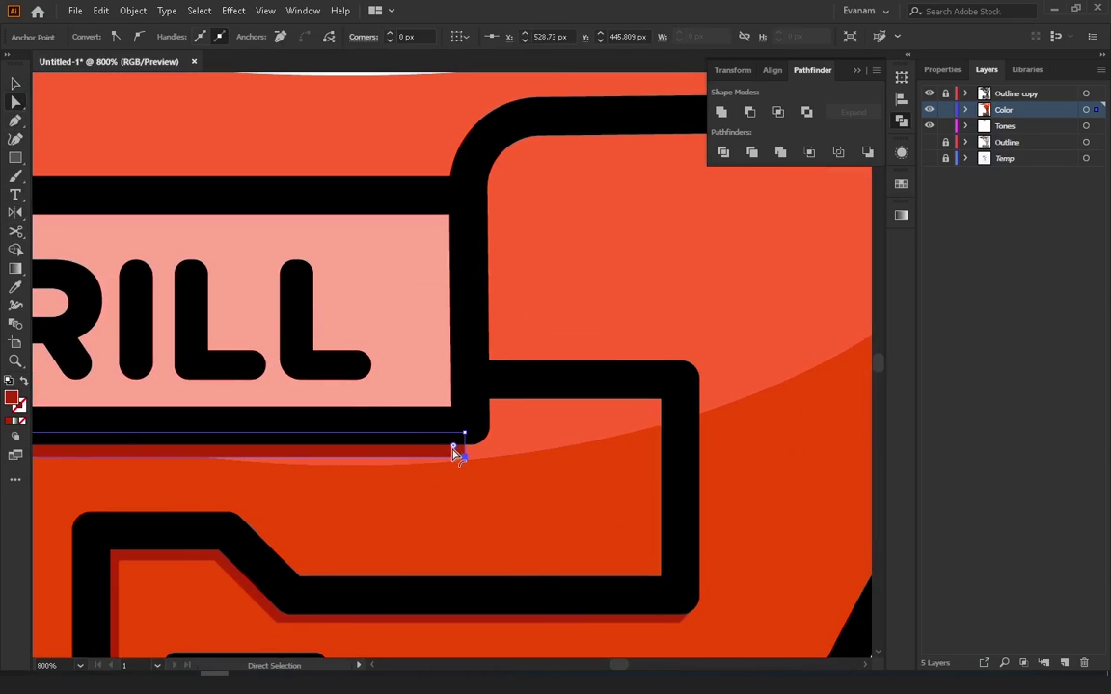
{"action": "mouse_move", "coordinate": [171, 309]}
{"action": "left_mouse_down"}
{"action": "mouse_move", "coordinate": [570, 280]}
{"action": "mouse_move", "coordinate": [361, 303]}
{"action": "left_mouse_up"}
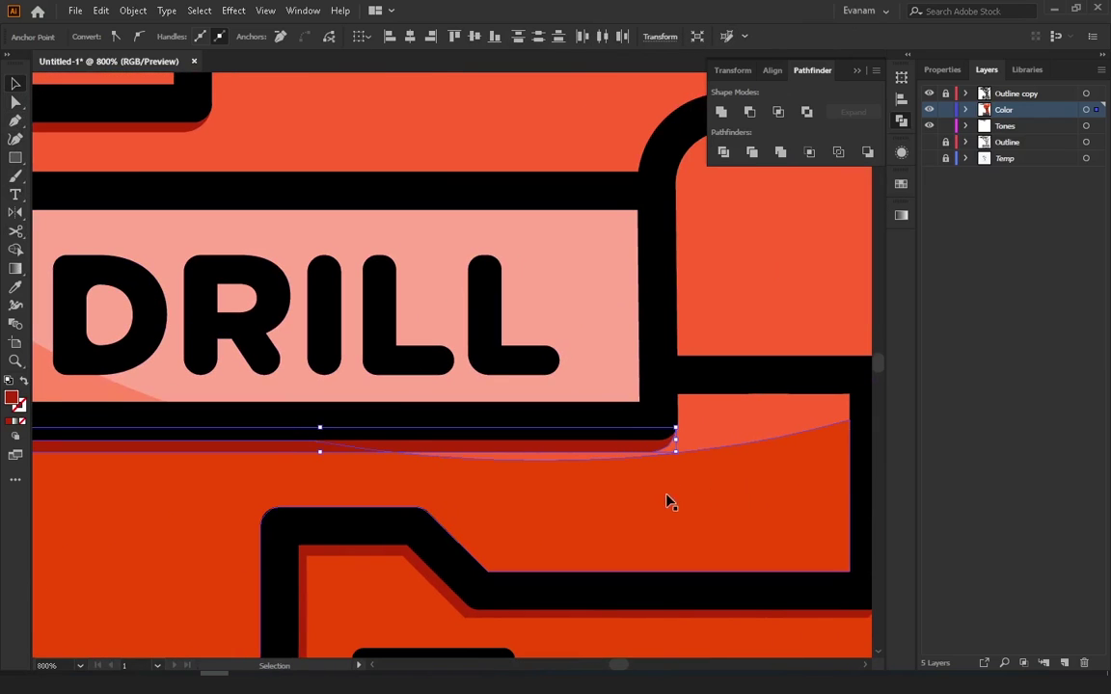
{"action": "key", "text": "ctrl+shift+a"}
{"action": "scroll", "coordinate": [289, 434], "scroll_direction": "down", "scroll_amount": 4}
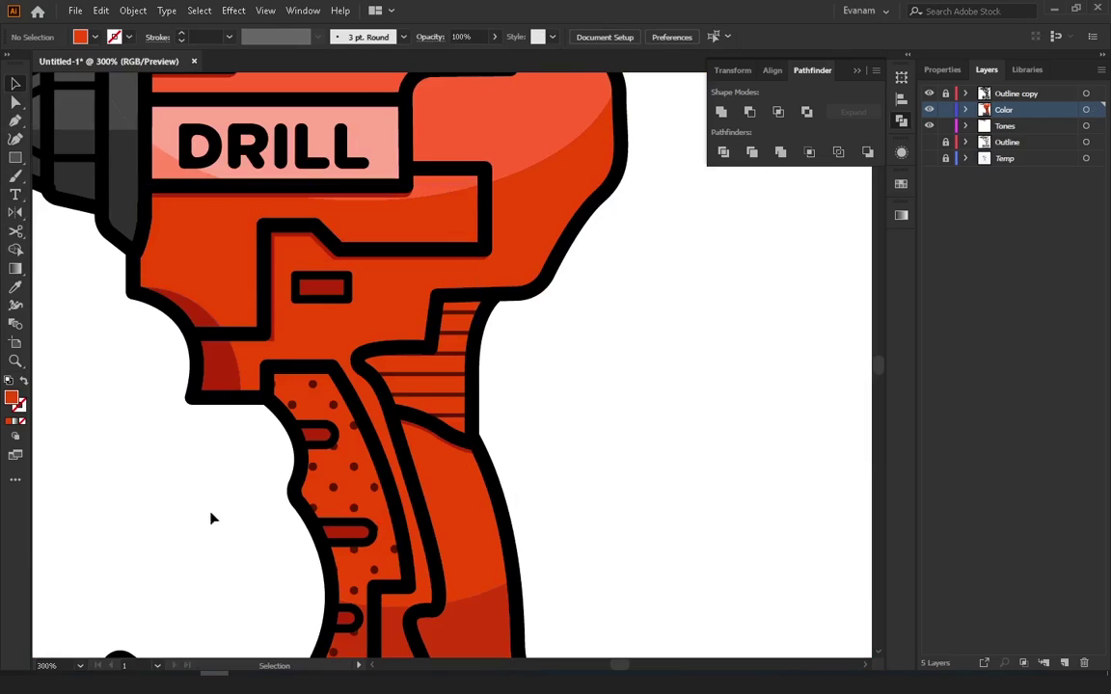
{"action": "scroll", "coordinate": [241, 530], "scroll_direction": "down", "scroll_amount": 1}
{"action": "scroll", "coordinate": [322, 412], "scroll_direction": "down", "scroll_amount": 1}
{"action": "scroll", "coordinate": [300, 453], "scroll_direction": "down", "scroll_amount": 1}
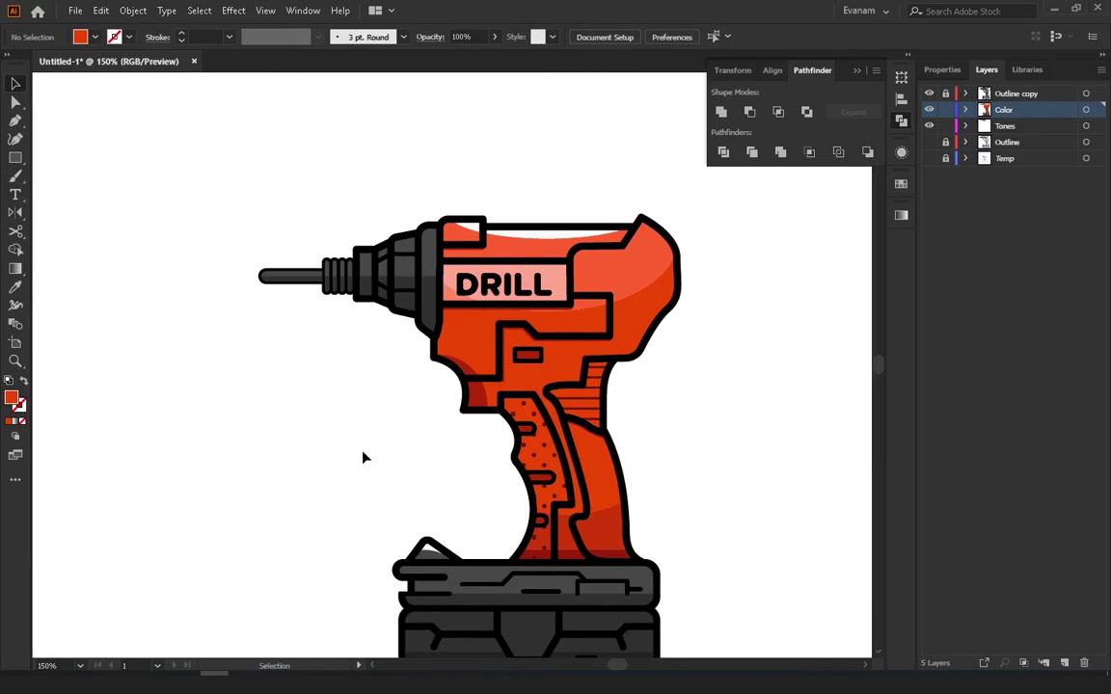
{"action": "scroll", "coordinate": [387, 356], "scroll_direction": "up", "scroll_amount": 2}
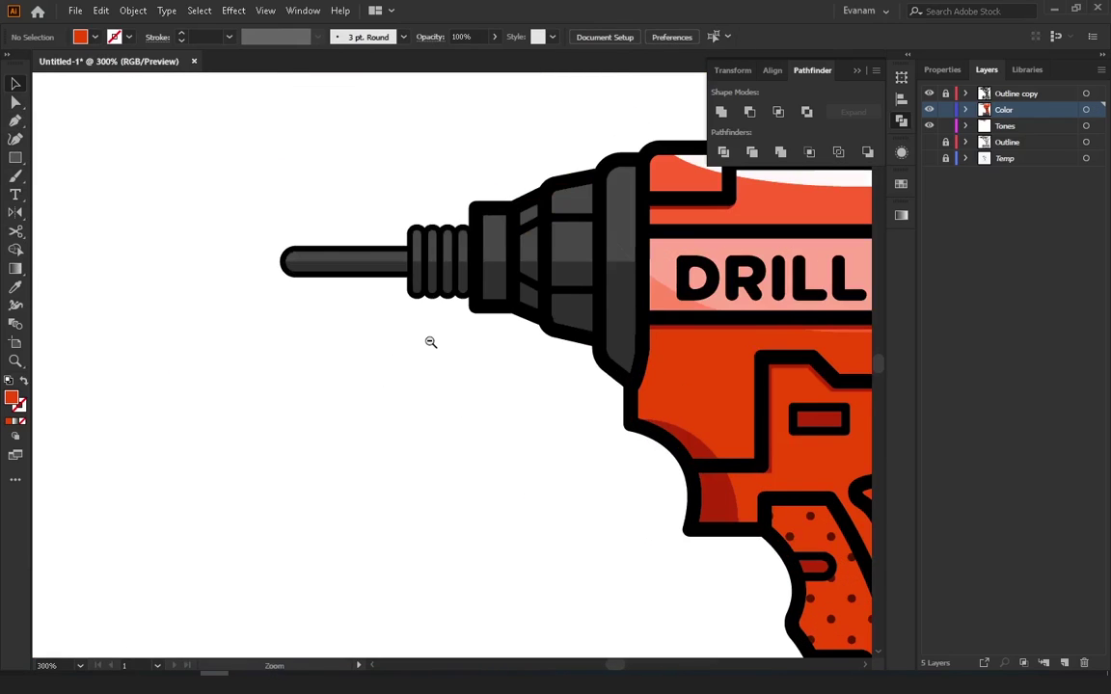
{"action": "scroll", "coordinate": [430, 341], "scroll_direction": "down", "scroll_amount": 2}
{"action": "left_click_drag", "start_coordinate": [508, 421], "coordinate": [423, 403]}
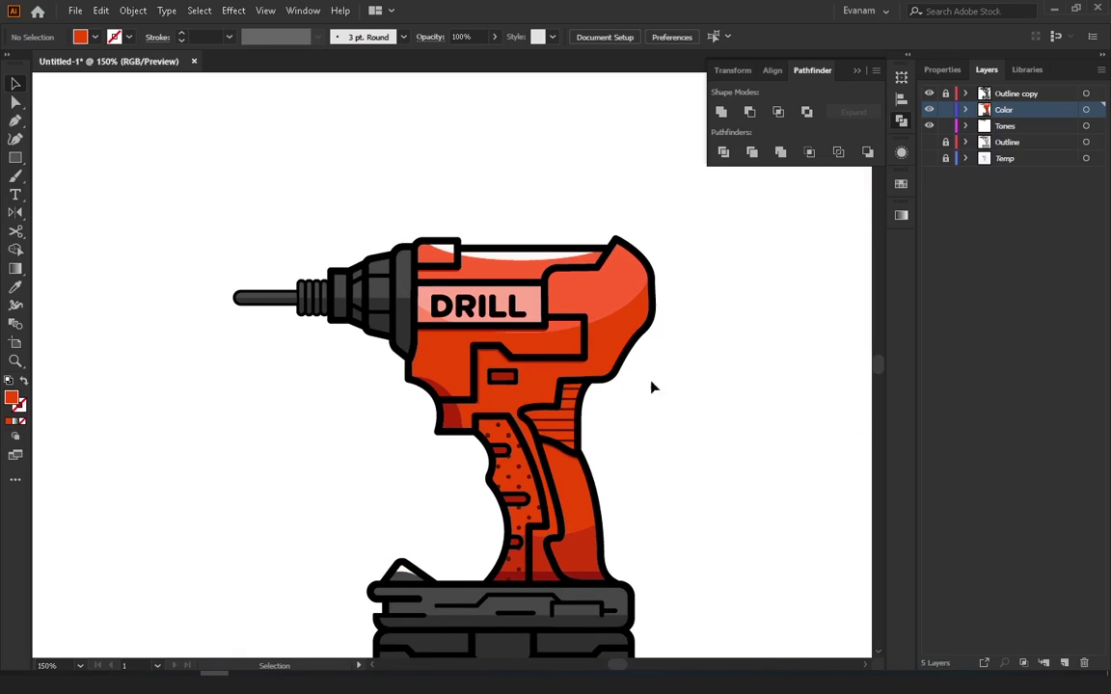
{"action": "scroll", "coordinate": [487, 410], "scroll_direction": "down", "scroll_amount": 1}
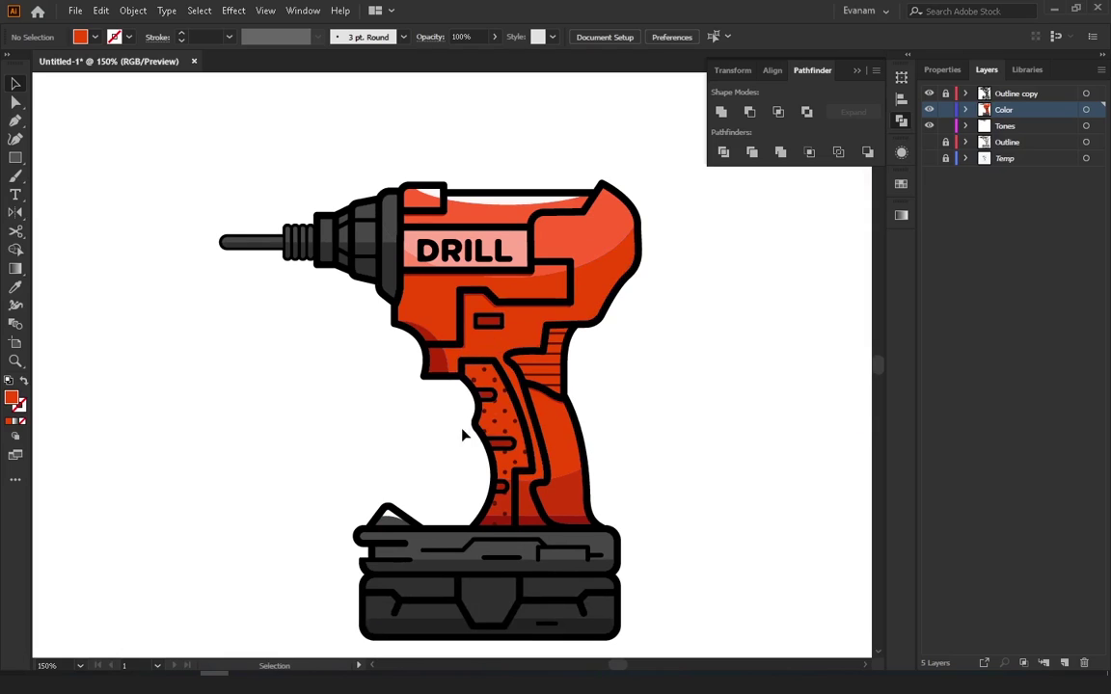
{"action": "left_click", "coordinate": [527, 378]}
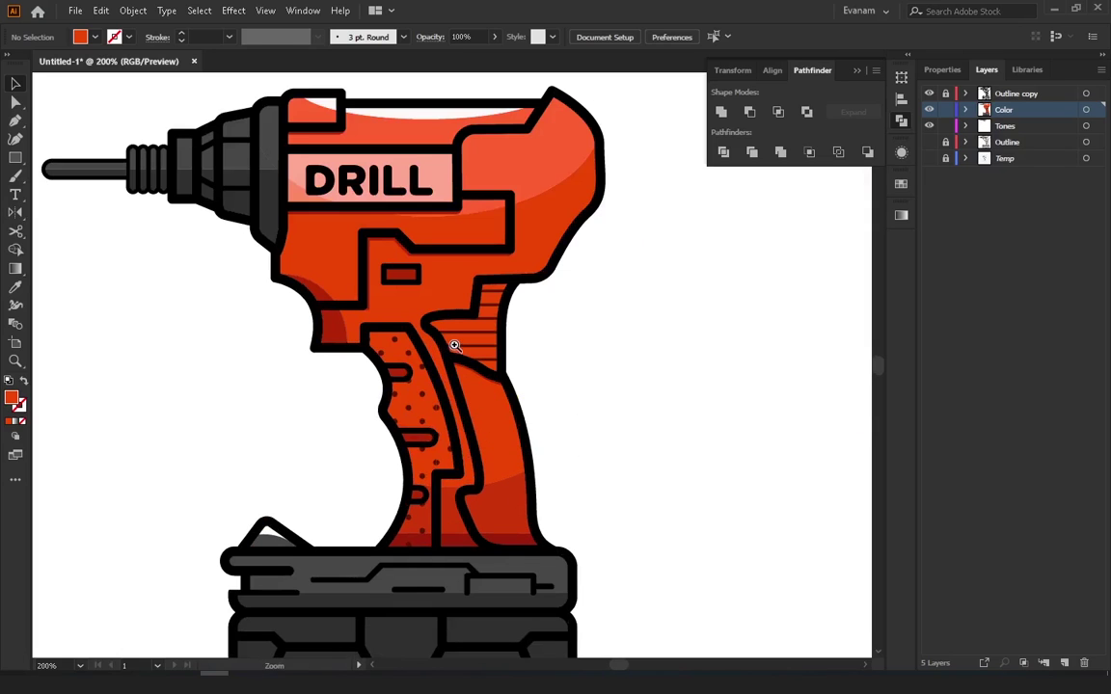
{"action": "left_click", "coordinate": [488, 354]}
{"action": "left_click", "coordinate": [469, 364]}
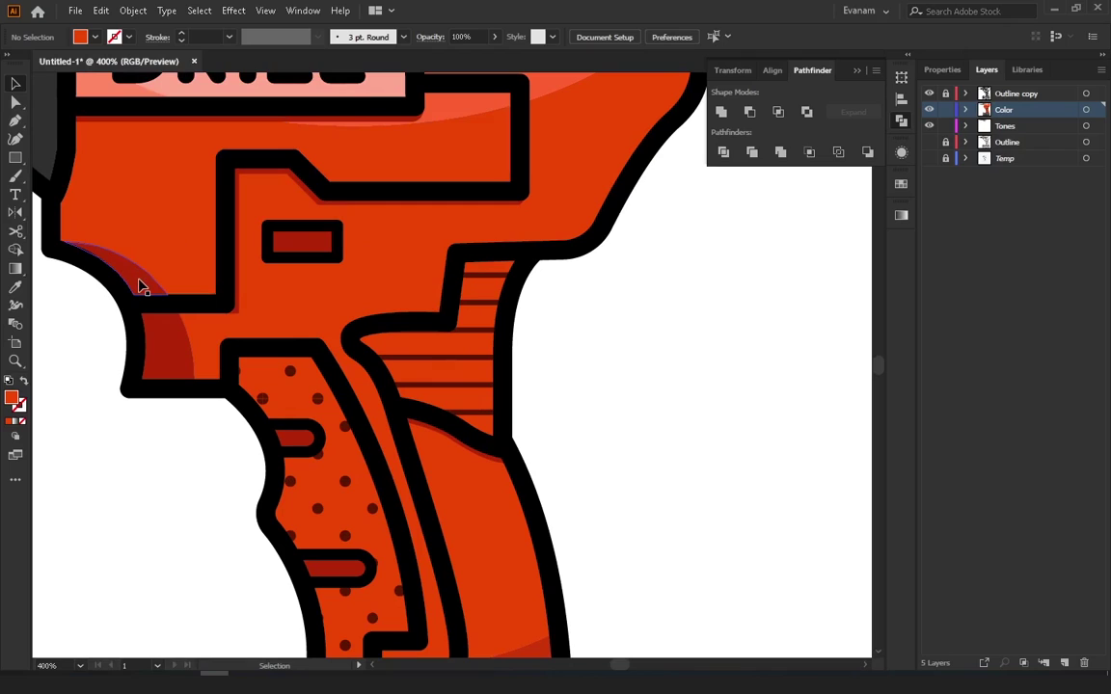
Start a curved Pen path at the trigger's top and shape its first segment along the outline
{"action": "key", "text": "p"}
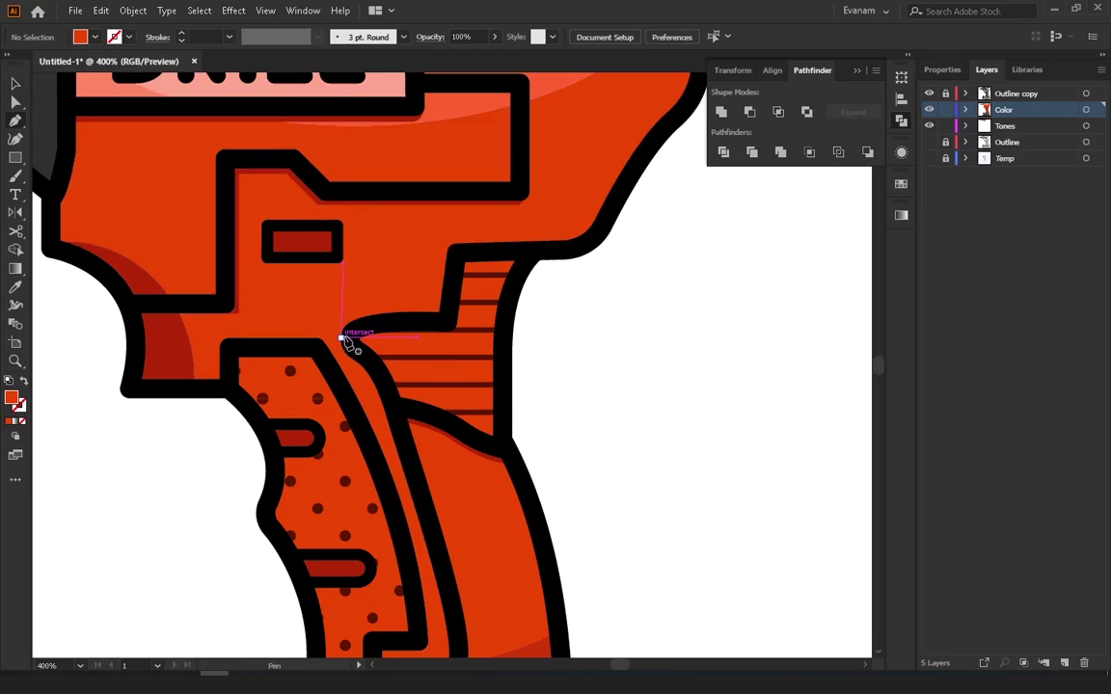
{"action": "left_click_drag", "start_coordinate": [343, 337], "coordinate": [444, 308]}
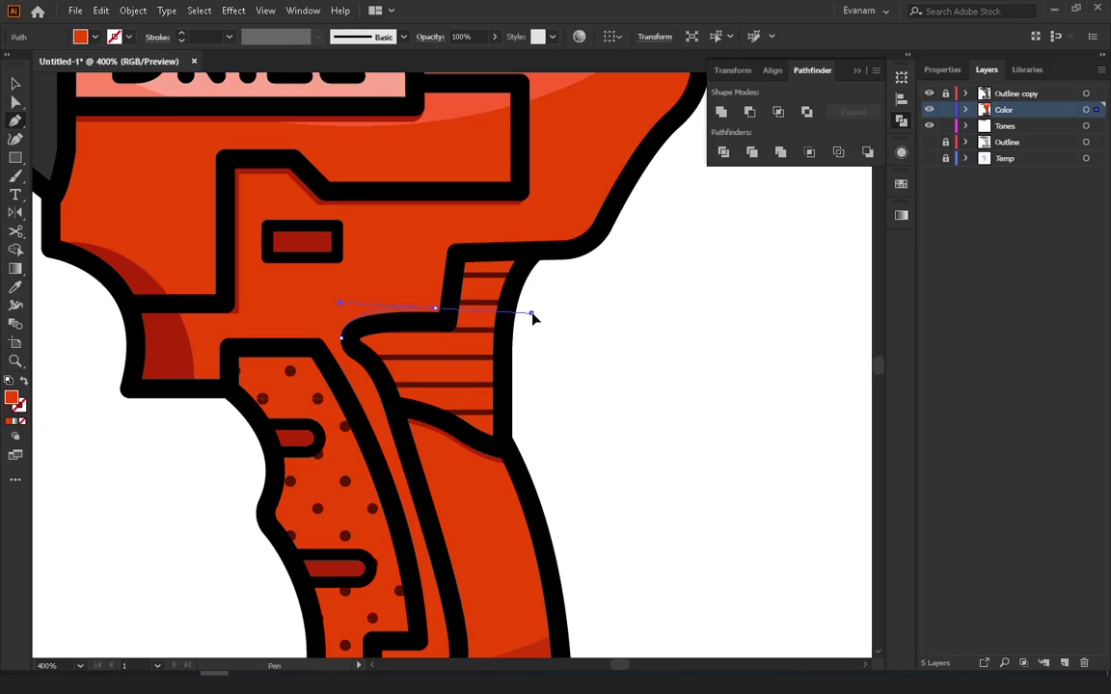
{"action": "key", "text": "ctrl+plus"}
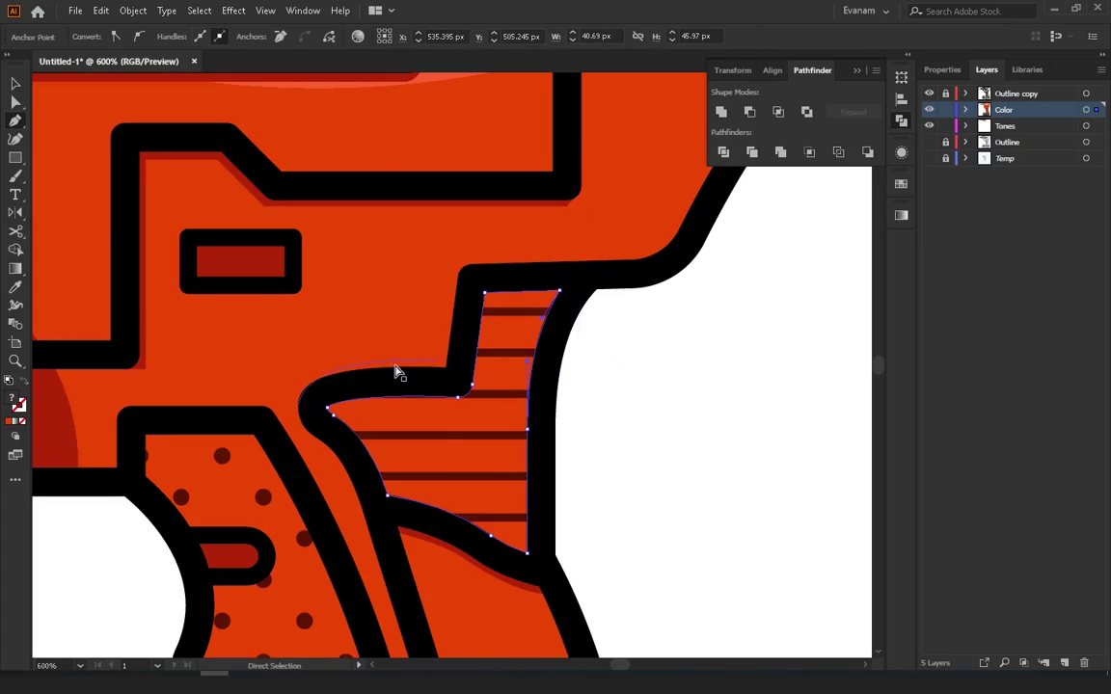
{"action": "left_click_drag", "start_coordinate": [396, 373], "coordinate": [577, 370]}
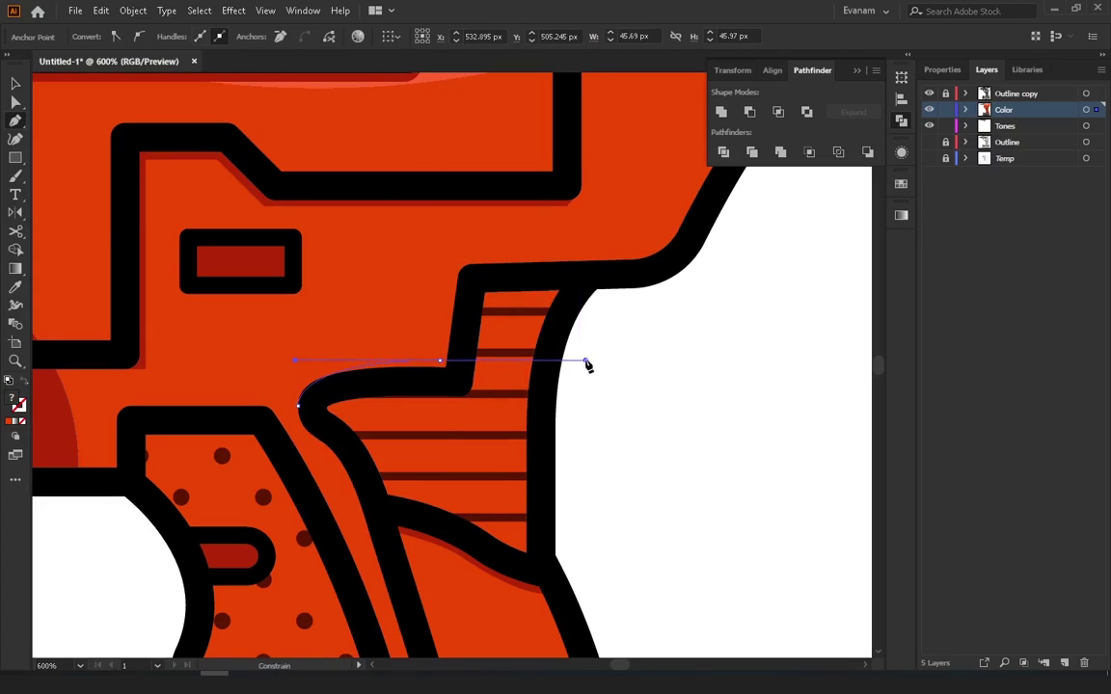
{"action": "left_click_drag", "start_coordinate": [587, 365], "coordinate": [444, 367]}
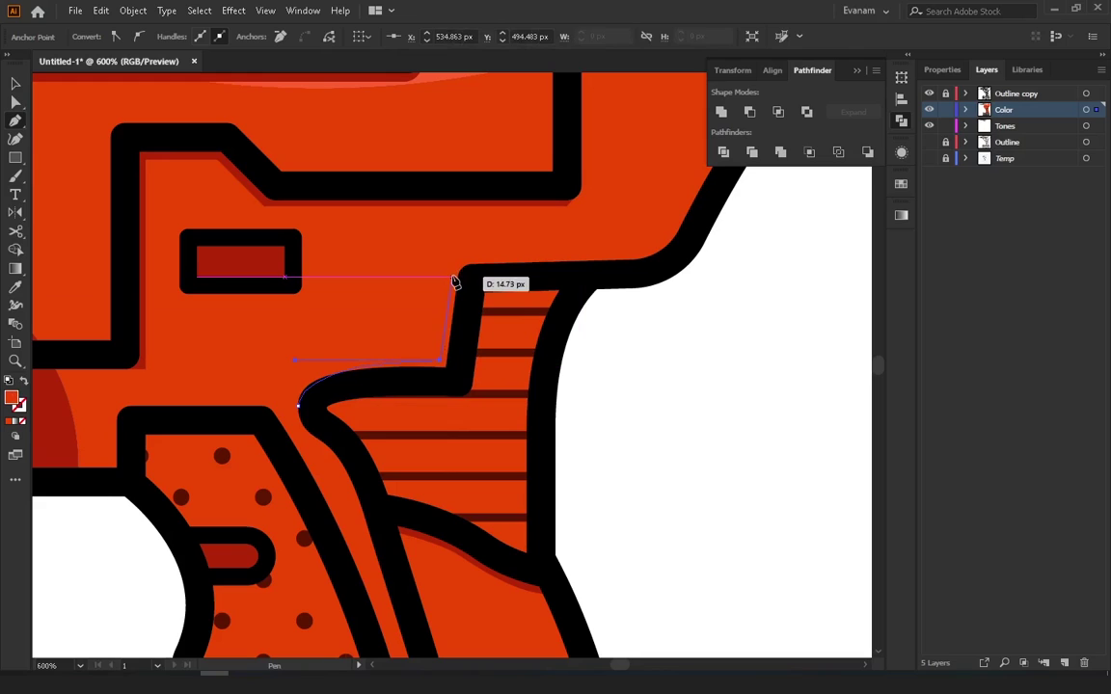
Add points along the ribbed grip's top edge and close the shadow shape with a smooth corner
{"action": "left_click", "coordinate": [452, 278]}
{"action": "left_click", "coordinate": [482, 278]}
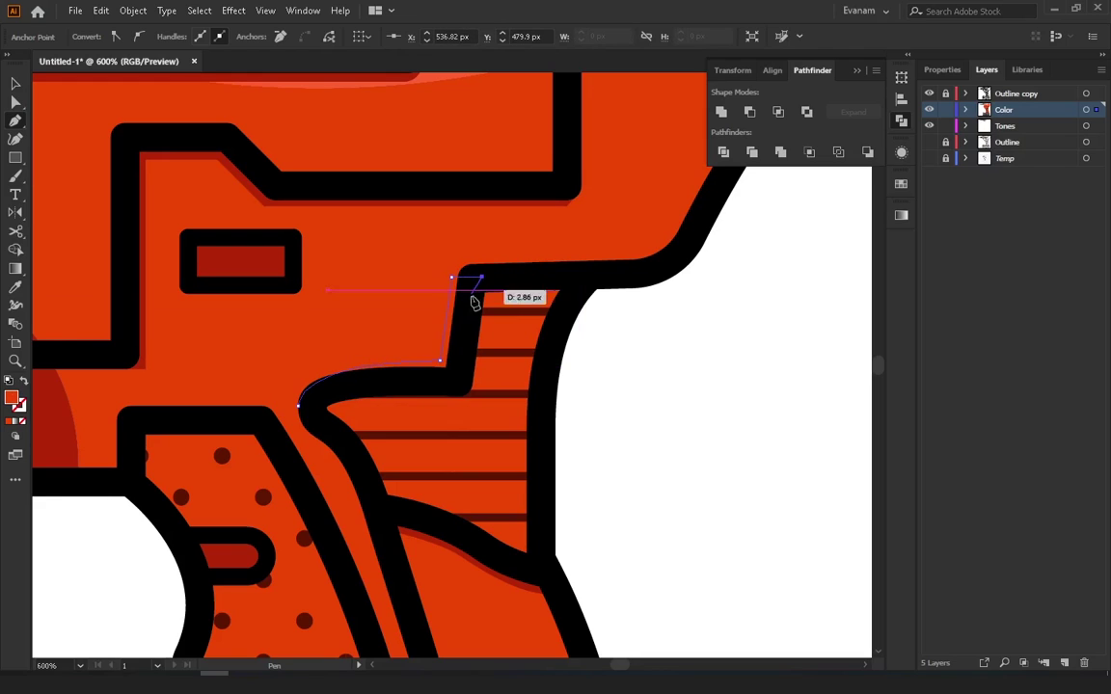
{"action": "left_click", "coordinate": [454, 380]}
{"action": "left_click_drag", "start_coordinate": [299, 409], "coordinate": [253, 439]}
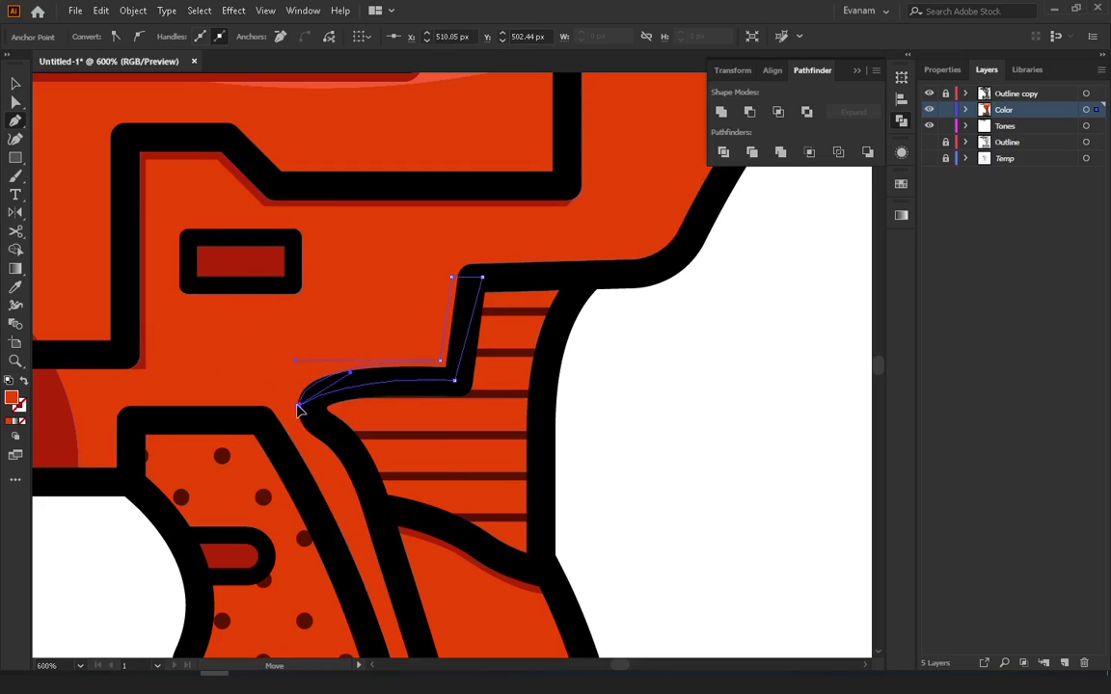
{"action": "left_click_drag", "start_coordinate": [307, 395], "coordinate": [301, 404]}
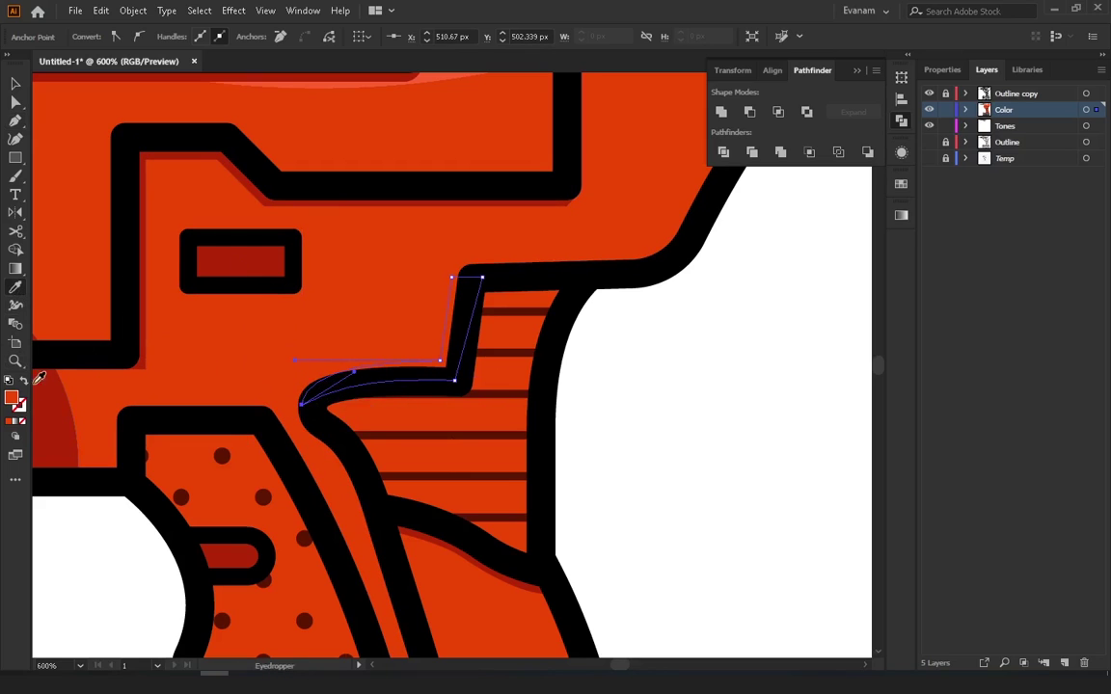
Move the shadow shape's corner anchor up so it fits the stepped outline
{"action": "left_click", "coordinate": [16, 84]}
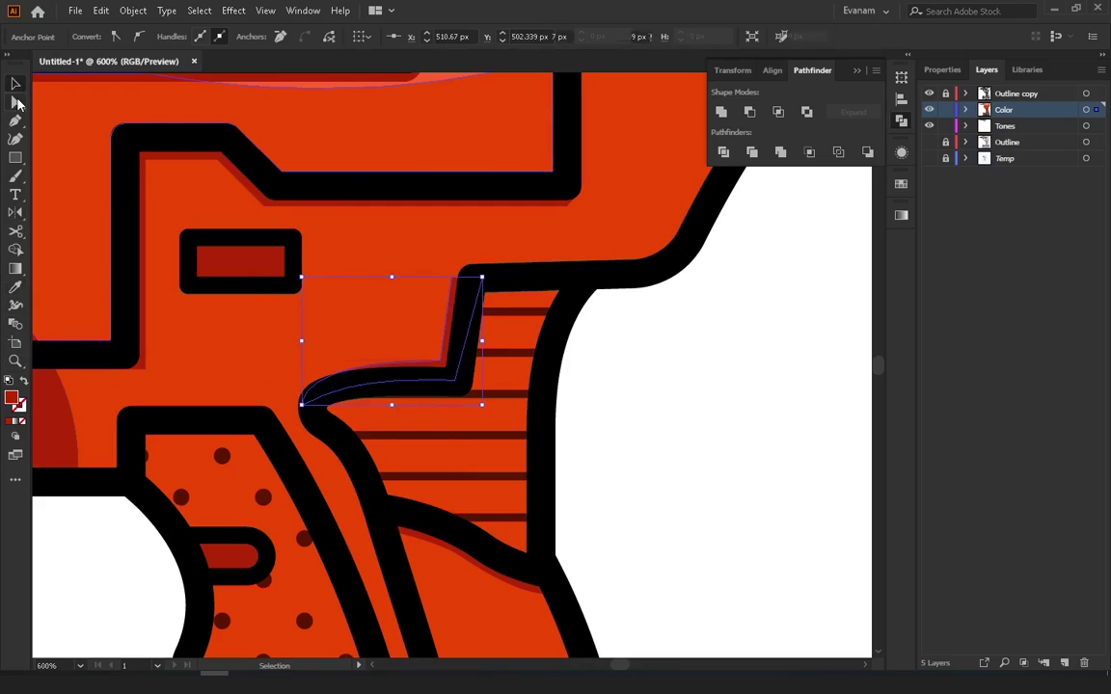
{"action": "left_click", "coordinate": [15, 103]}
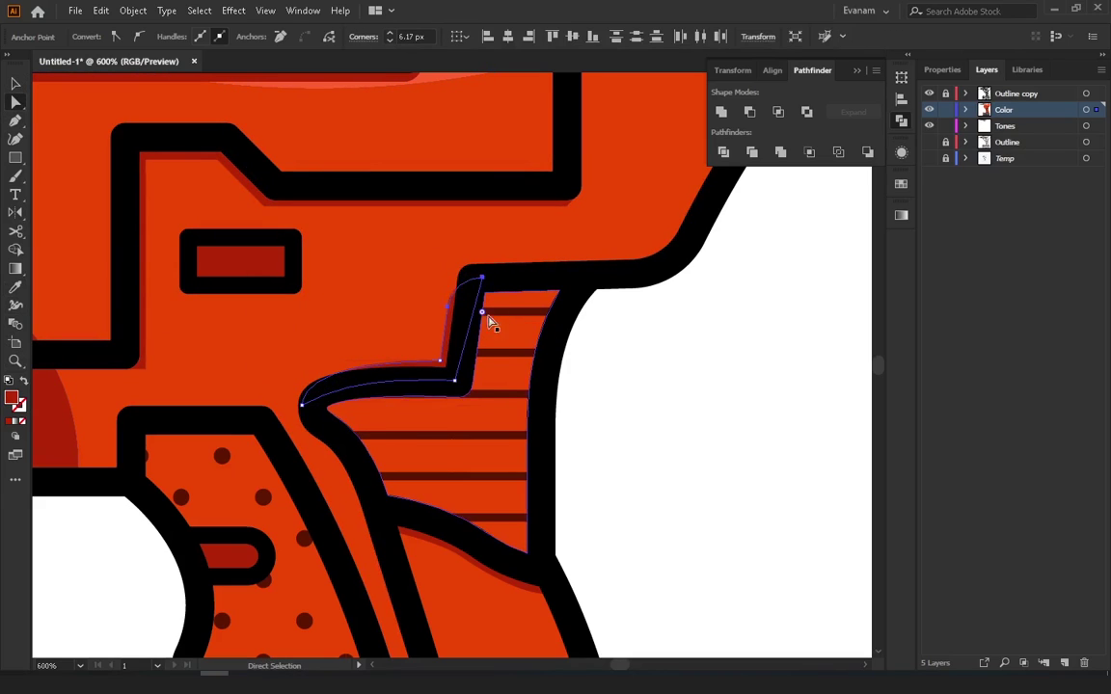
{"action": "mouse_move", "coordinate": [448, 305]}
{"action": "left_mouse_down"}
{"action": "mouse_move", "coordinate": [453, 278]}
{"action": "mouse_move", "coordinate": [469, 295]}
{"action": "left_mouse_up"}
{"action": "key", "text": "v"}
Deselect the shadow and zoom out to center the whole drill in view
{"action": "scroll", "coordinate": [646, 350], "scroll_direction": "down", "scroll_amount": 5}
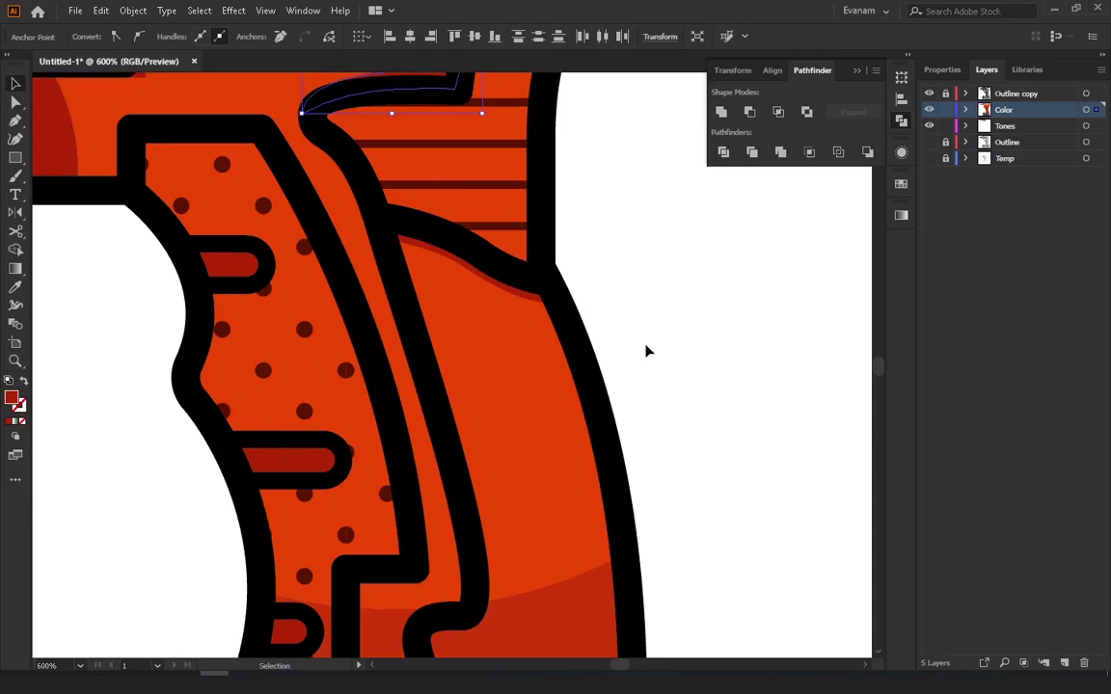
{"action": "left_click", "coordinate": [646, 350]}
{"action": "scroll", "coordinate": [449, 260], "scroll_direction": "down", "scroll_amount": 1}
{"action": "scroll", "coordinate": [459, 377], "scroll_direction": "down", "scroll_amount": 1}
{"action": "scroll", "coordinate": [470, 396], "scroll_direction": "down", "scroll_amount": 1}
{"action": "scroll", "coordinate": [519, 431], "scroll_direction": "down", "scroll_amount": 1}
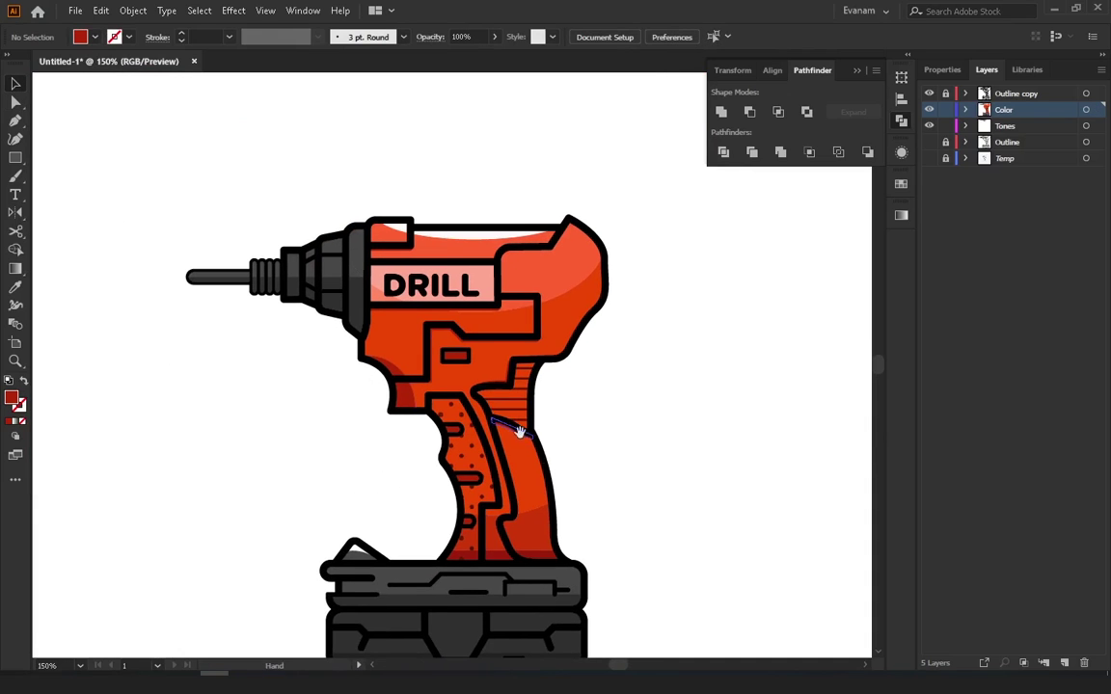
{"action": "scroll", "coordinate": [455, 343], "scroll_direction": "down", "scroll_amount": 1}
{"action": "left_click_drag", "start_coordinate": [488, 357], "coordinate": [461, 292]}
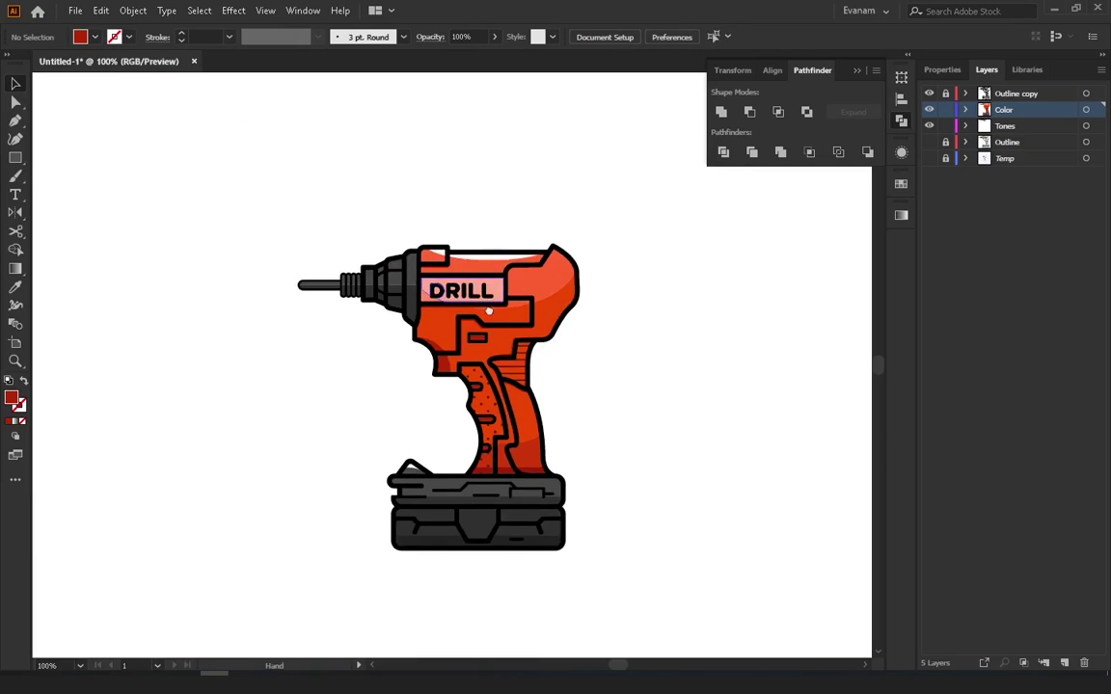